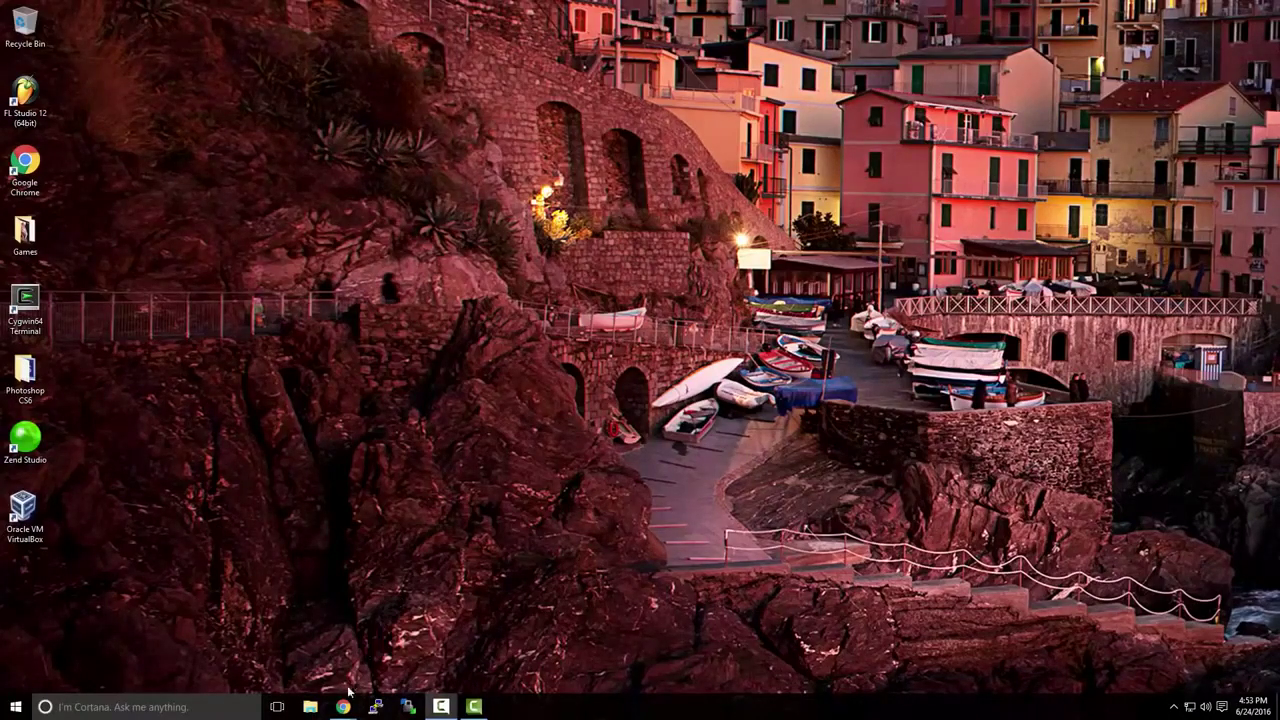
Bring Chrome forward, open Try for Free, and download the Windows 64-bit Workstation 12 Pro installer.
{"action": "mouse_move", "coordinate": [343, 704]}
{"action": "left_click", "coordinate": [405, 672]}
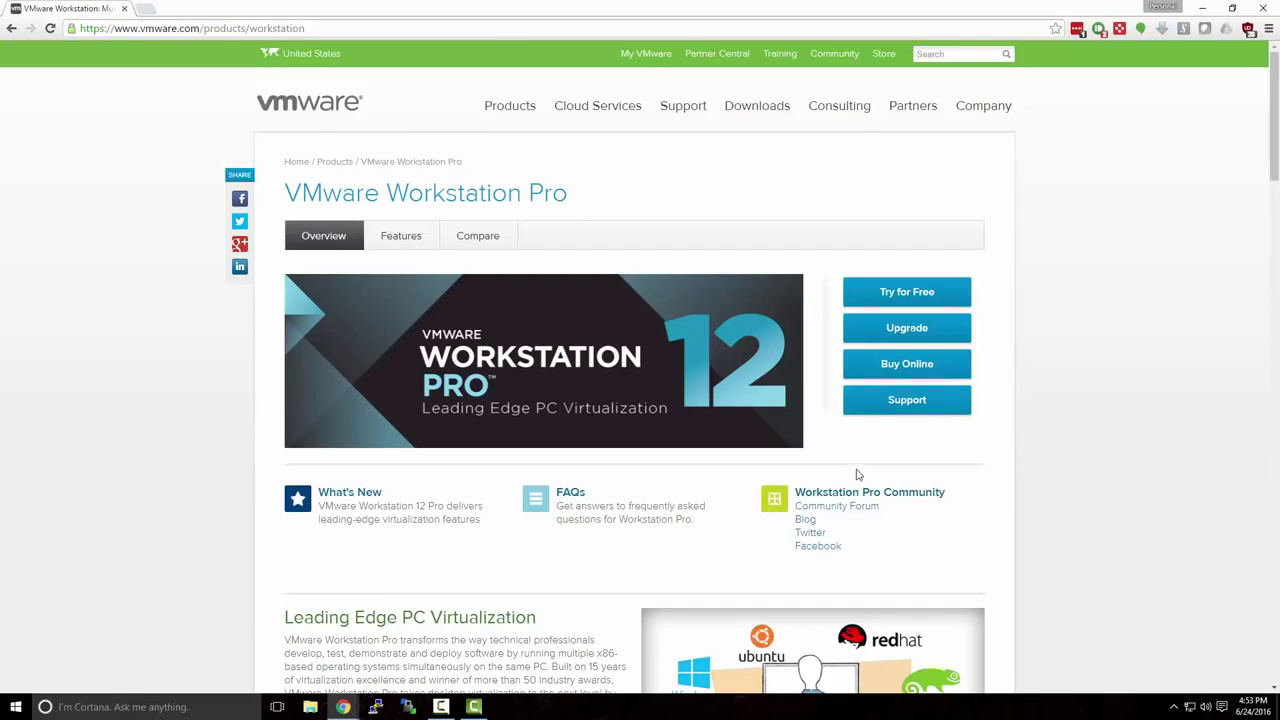
{"action": "left_click", "coordinate": [882, 291]}
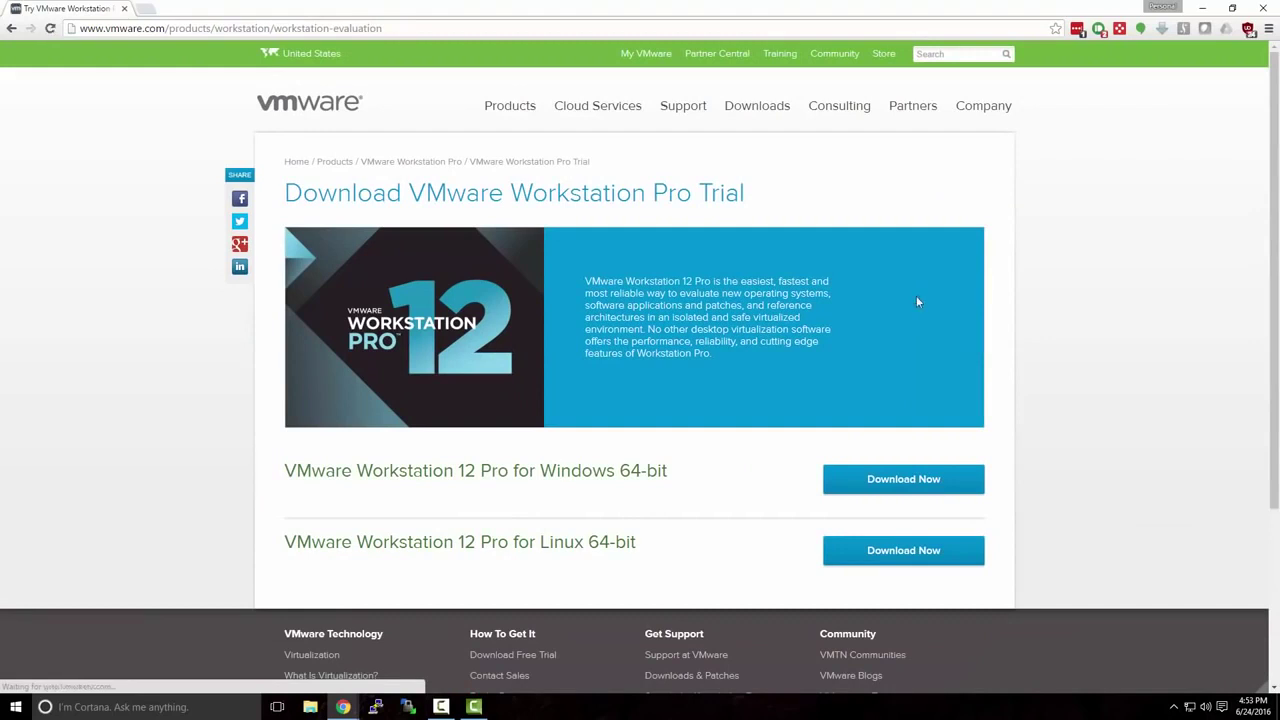
{"action": "left_click", "coordinate": [9, 28]}
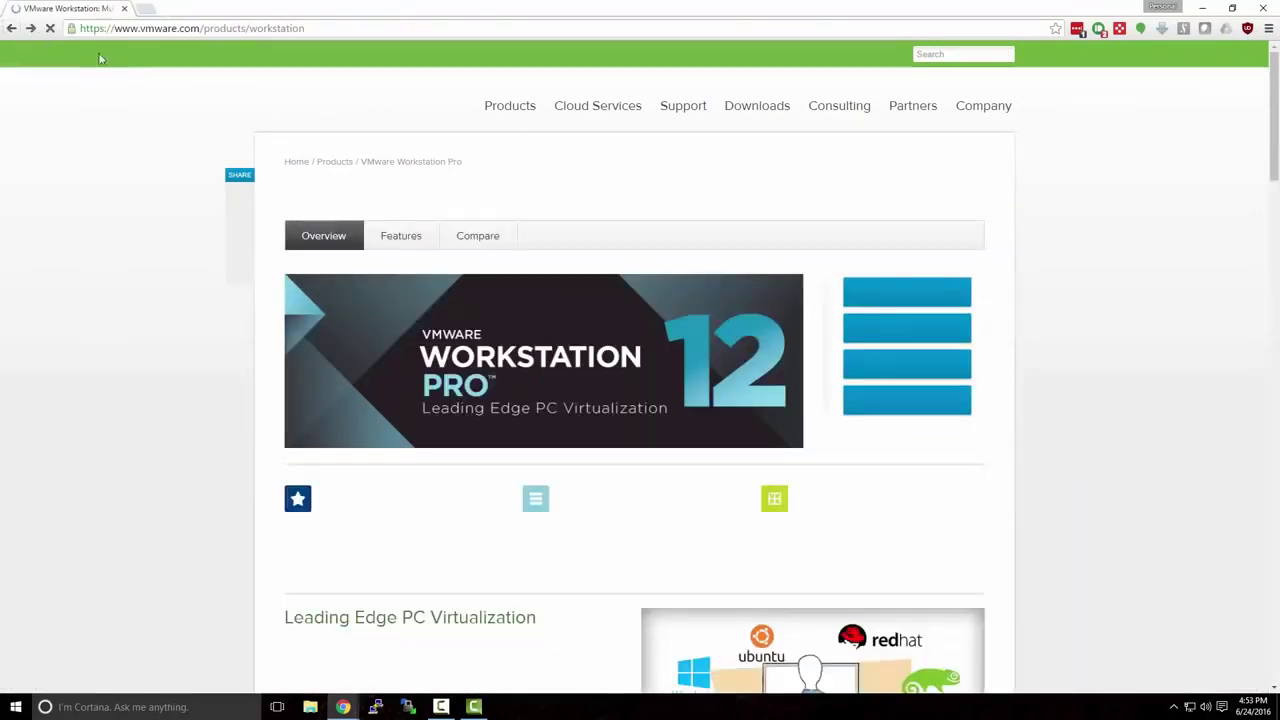
{"action": "left_click", "coordinate": [321, 30]}
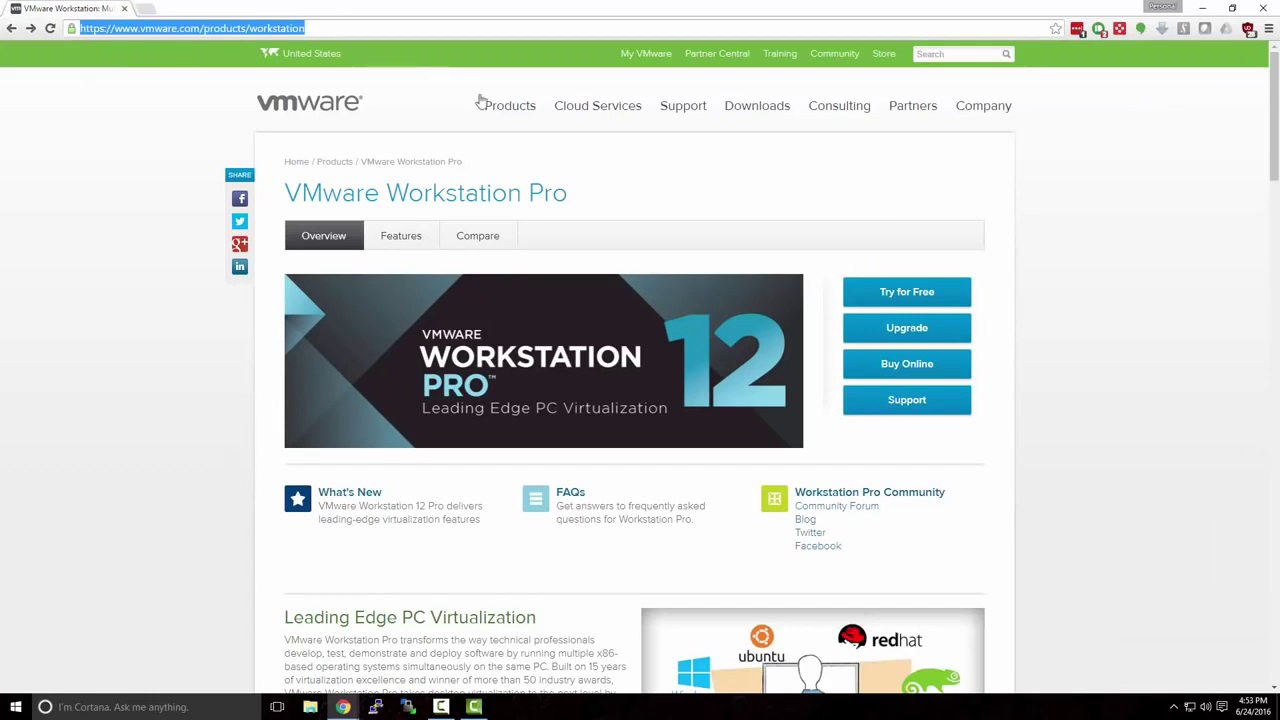
{"action": "left_click", "coordinate": [809, 242]}
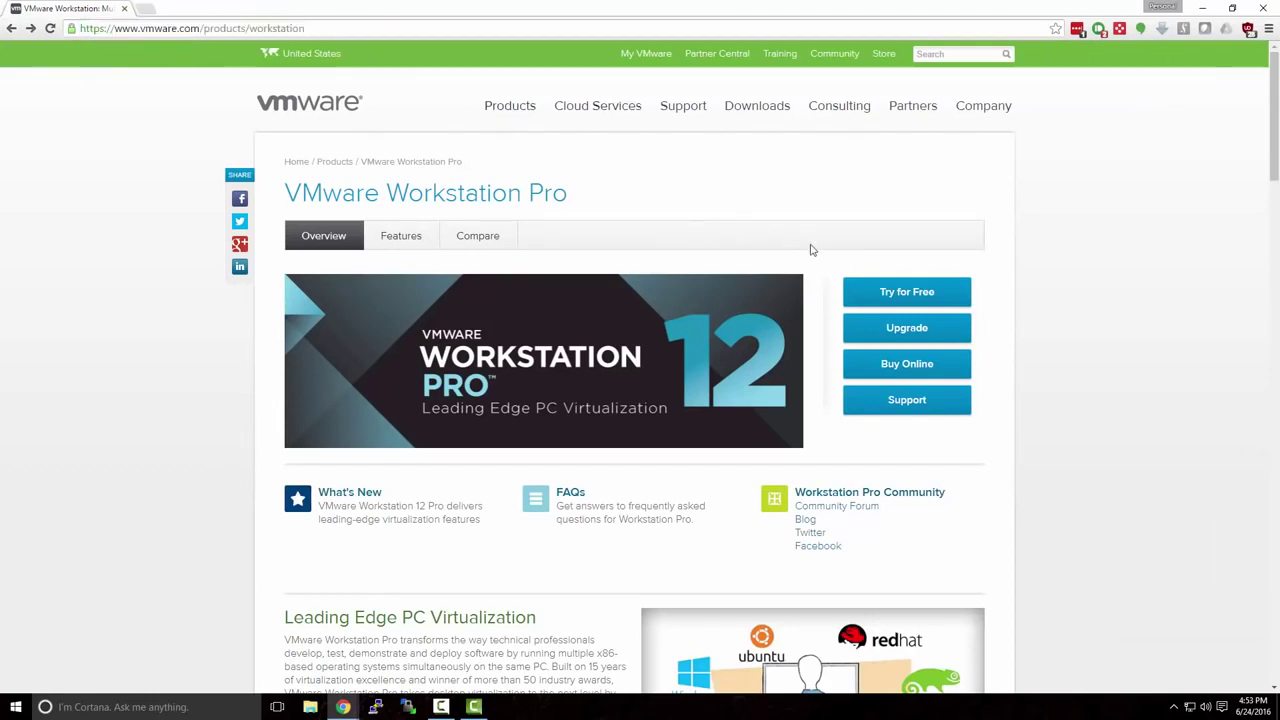
{"action": "left_click", "coordinate": [885, 294]}
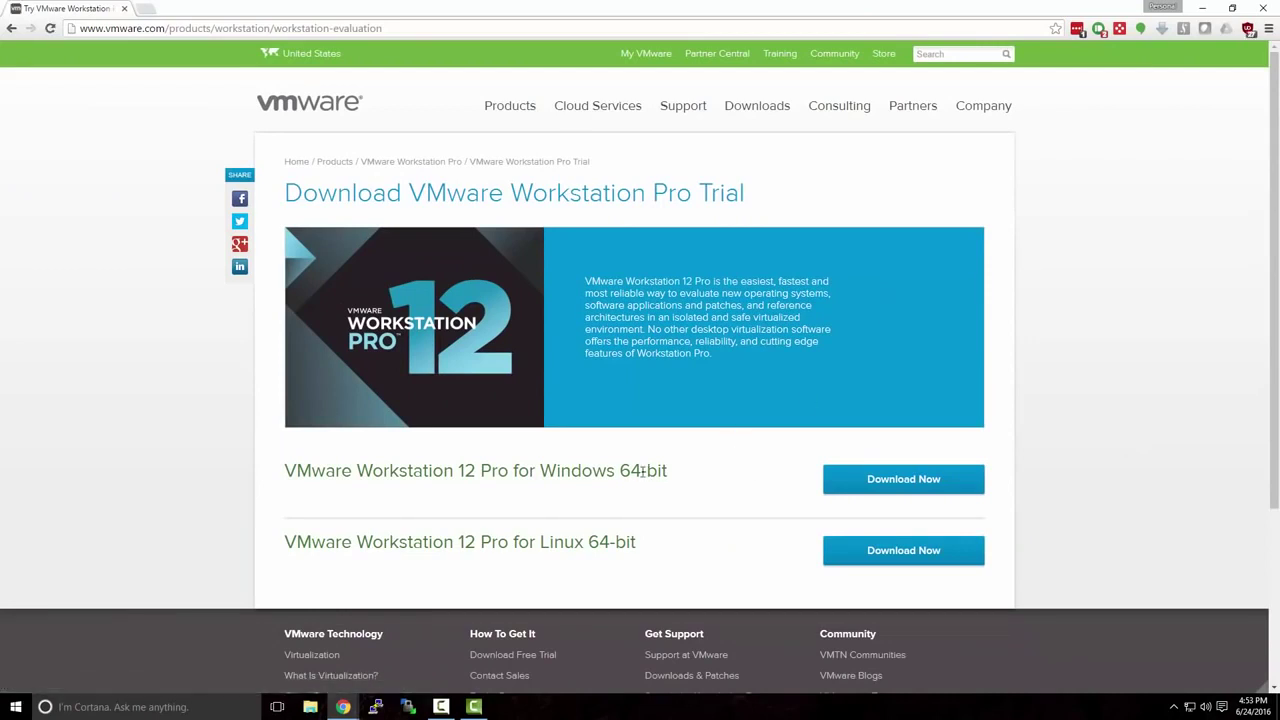
{"action": "left_click_drag", "start_coordinate": [540, 470], "coordinate": [686, 477]}
{"action": "left_click", "coordinate": [694, 481]}
{"action": "left_click", "coordinate": [863, 486]}
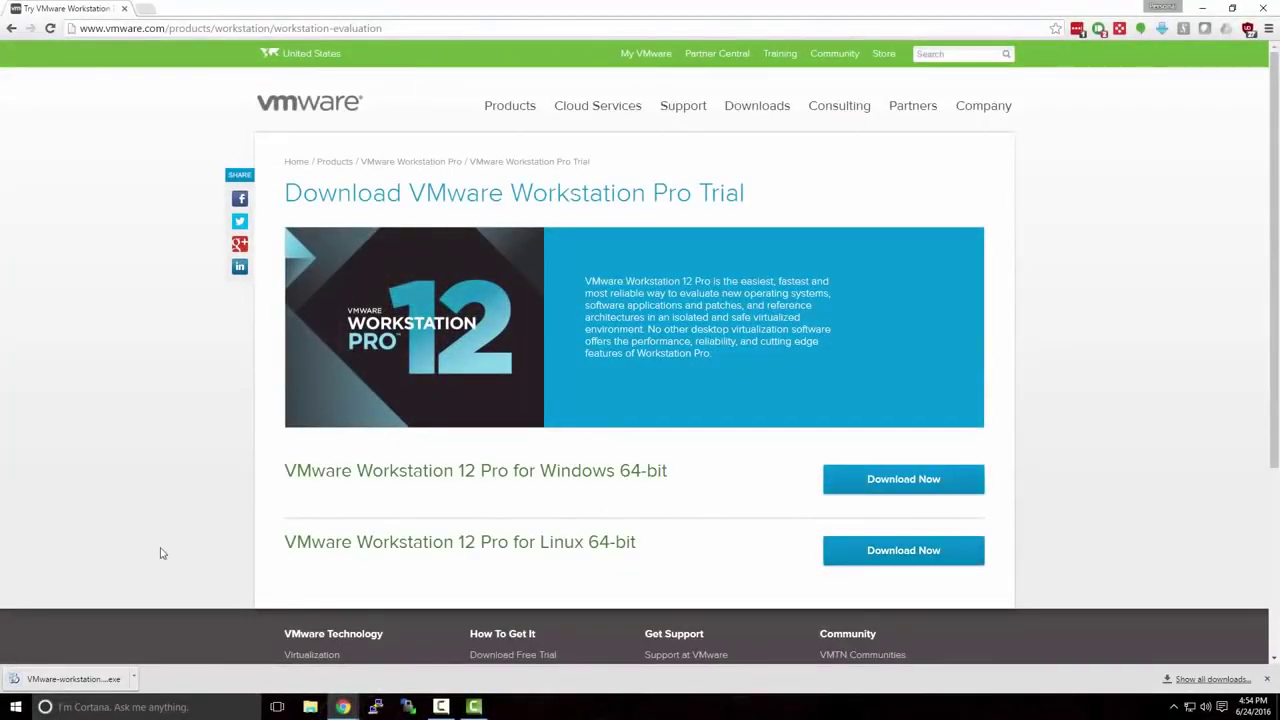
Run the downloaded installer and accept the VMware license agreement.
{"action": "left_click", "coordinate": [100, 680]}
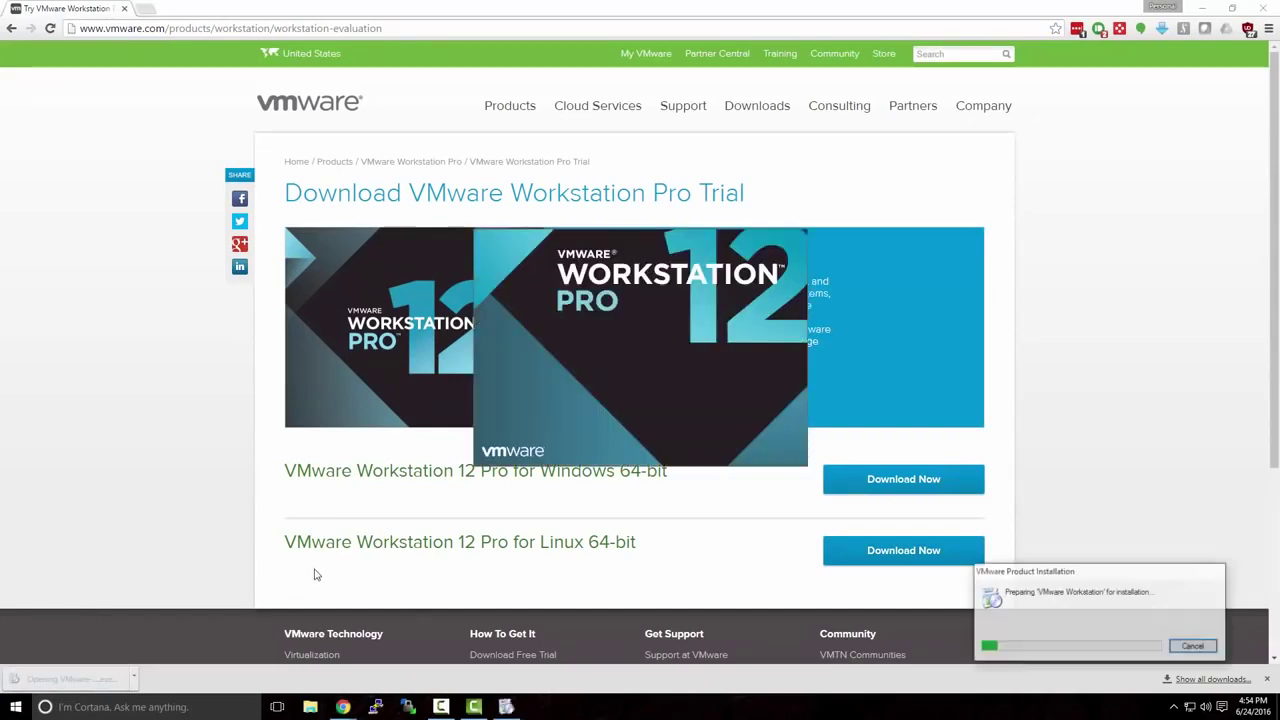
{"action": "left_click", "coordinate": [1203, 10]}
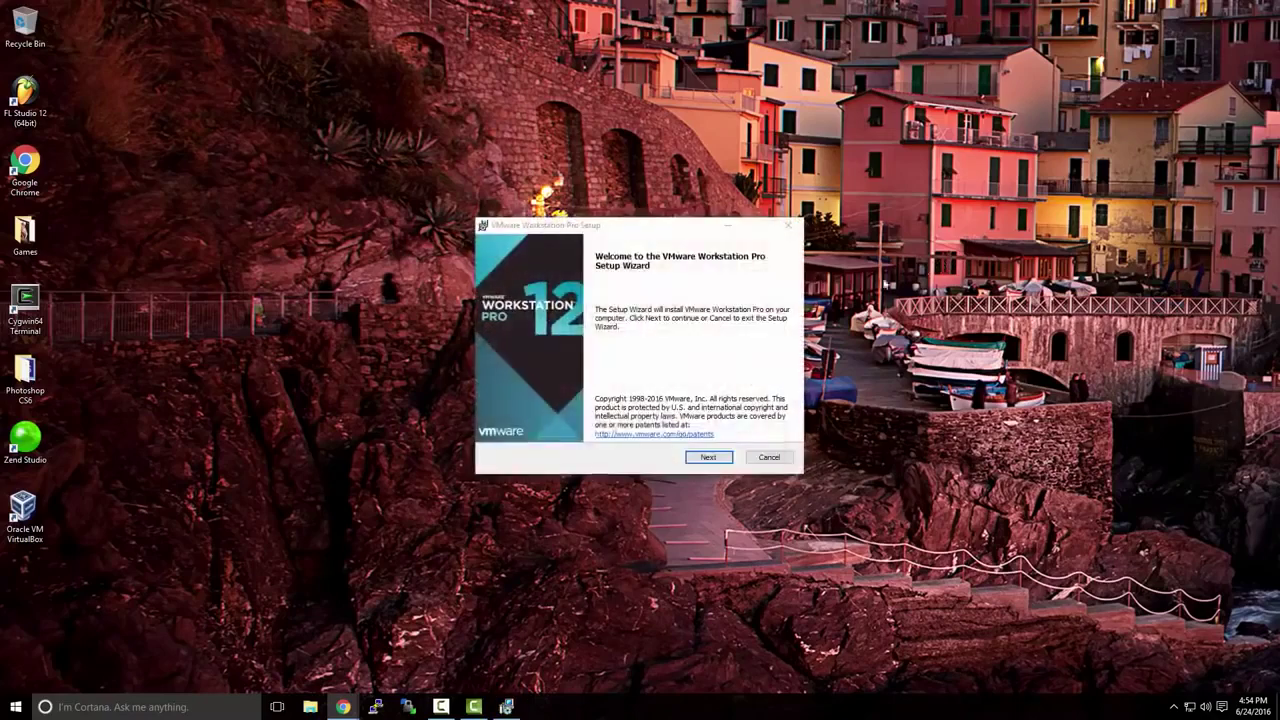
{"action": "left_click", "coordinate": [709, 457]}
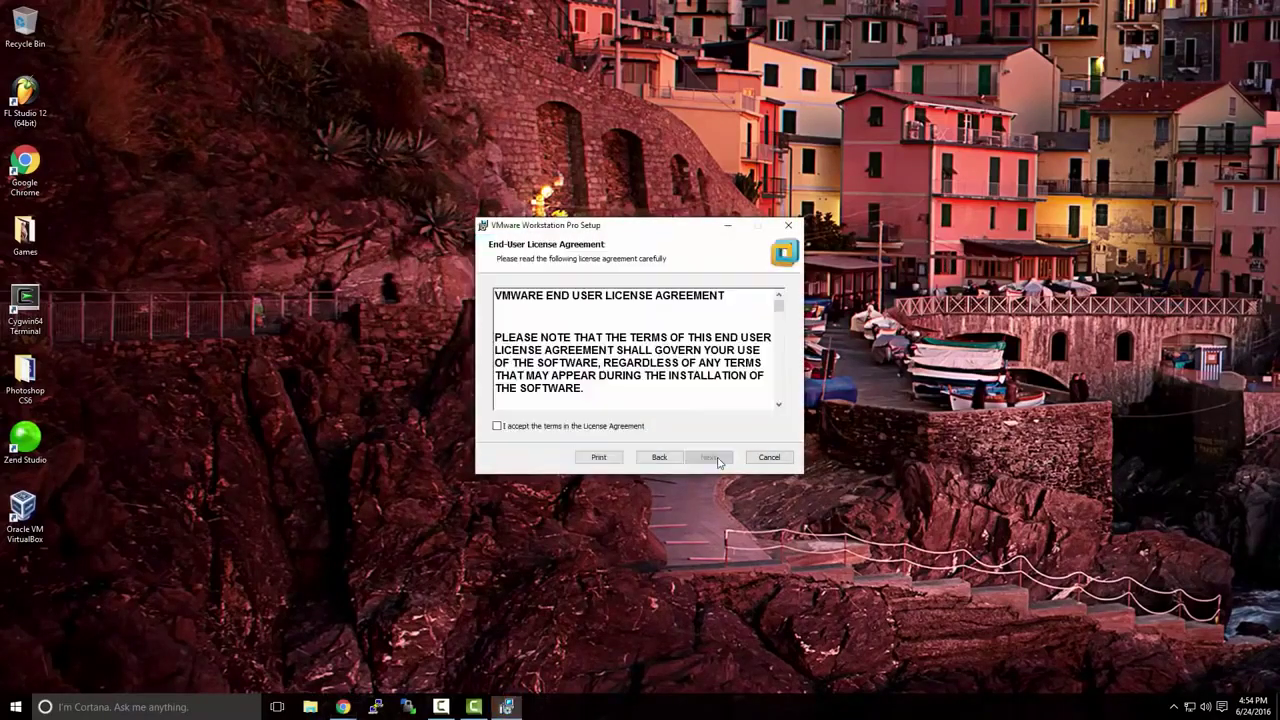
{"action": "left_click", "coordinate": [626, 428]}
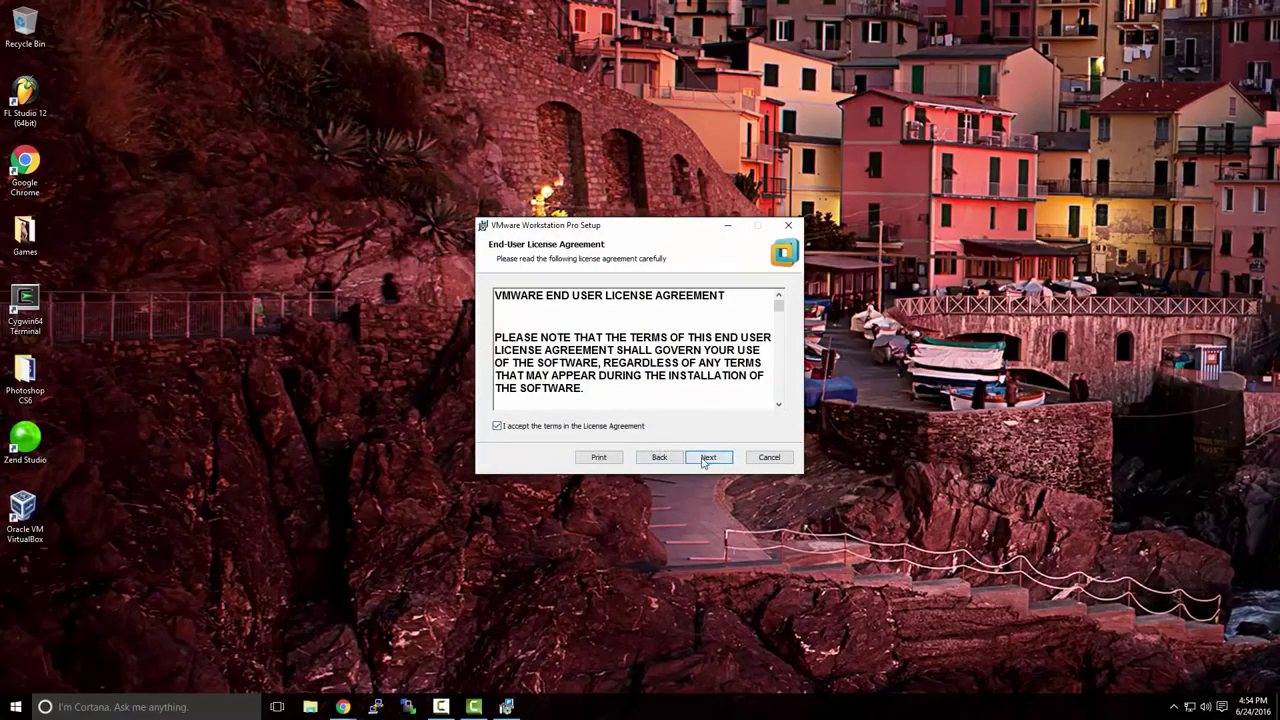
{"action": "left_click", "coordinate": [707, 457]}
Keep the default setup, update and shortcut options, install, and close the wizard.
{"action": "left_click", "coordinate": [704, 459]}
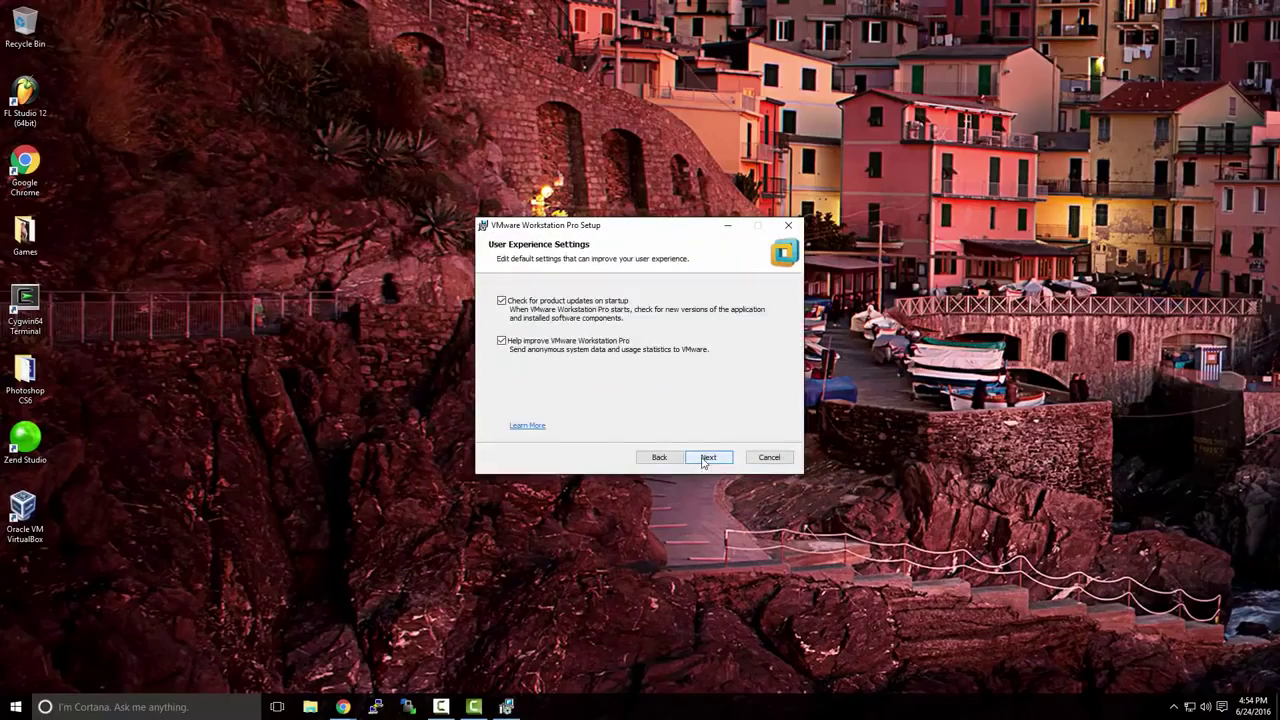
{"action": "left_click", "coordinate": [704, 459]}
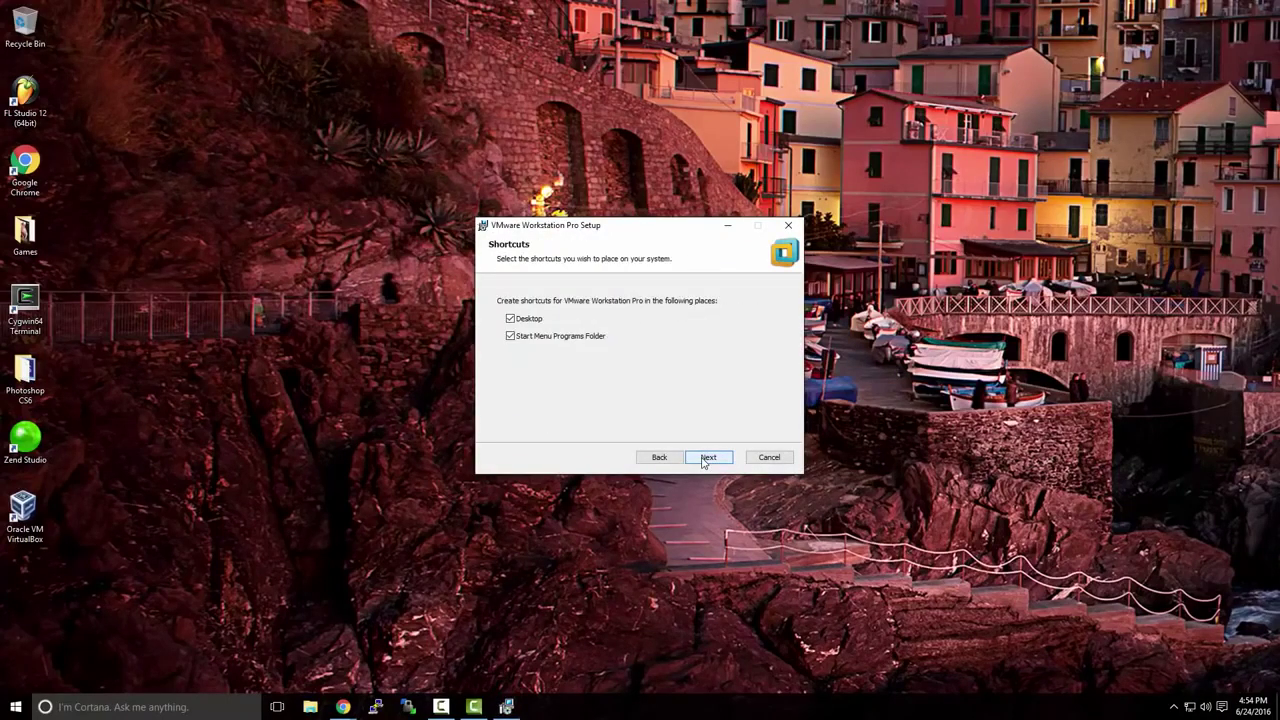
{"action": "left_click", "coordinate": [704, 459]}
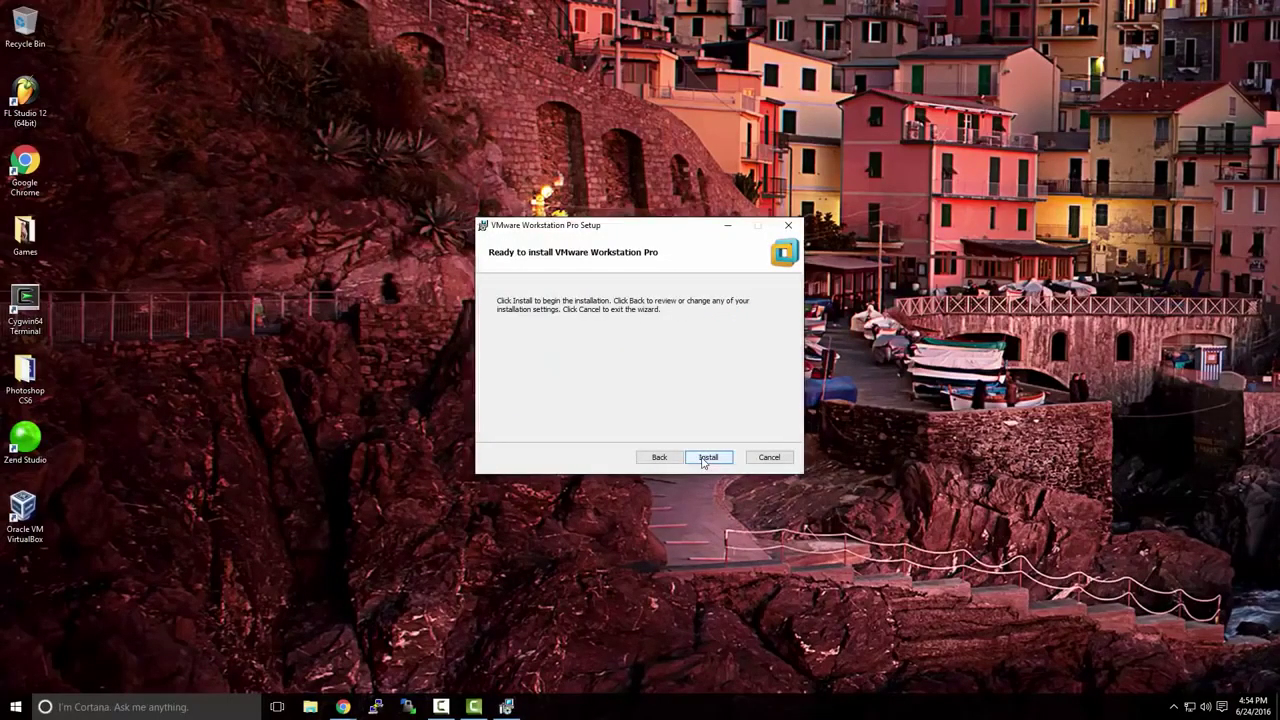
{"action": "left_click", "coordinate": [704, 458]}
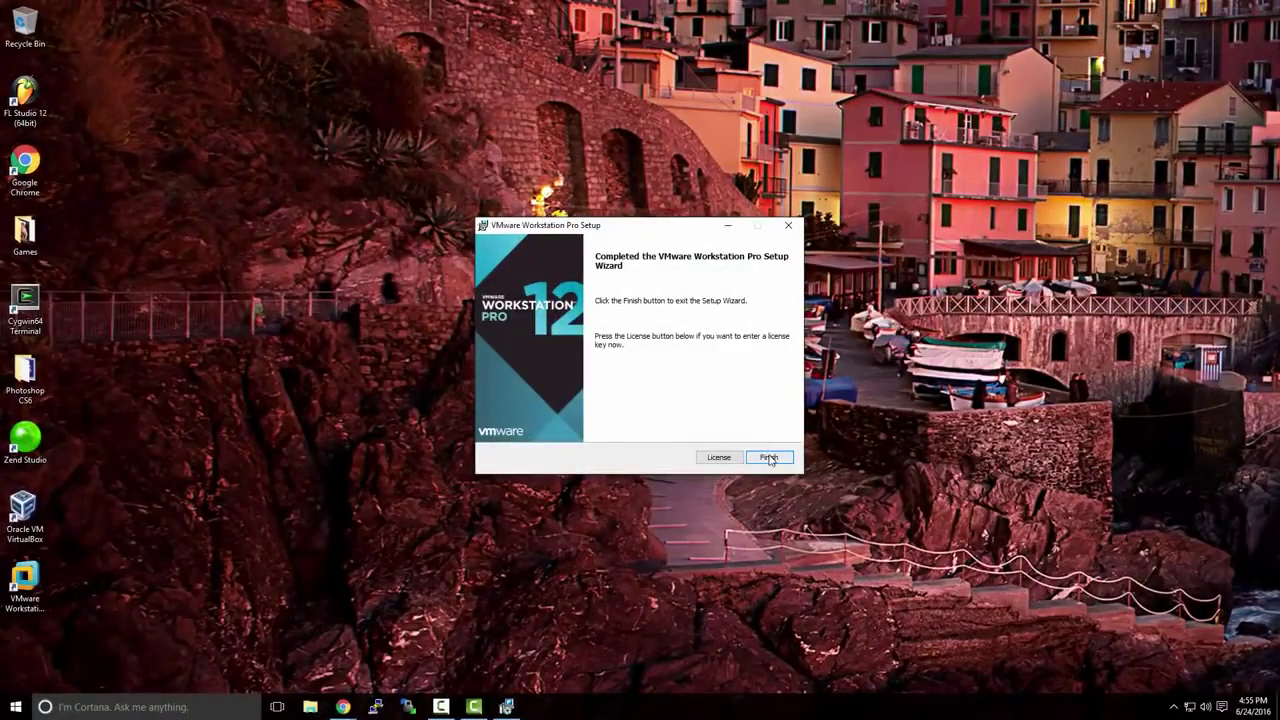
{"action": "left_click", "coordinate": [768, 457]}
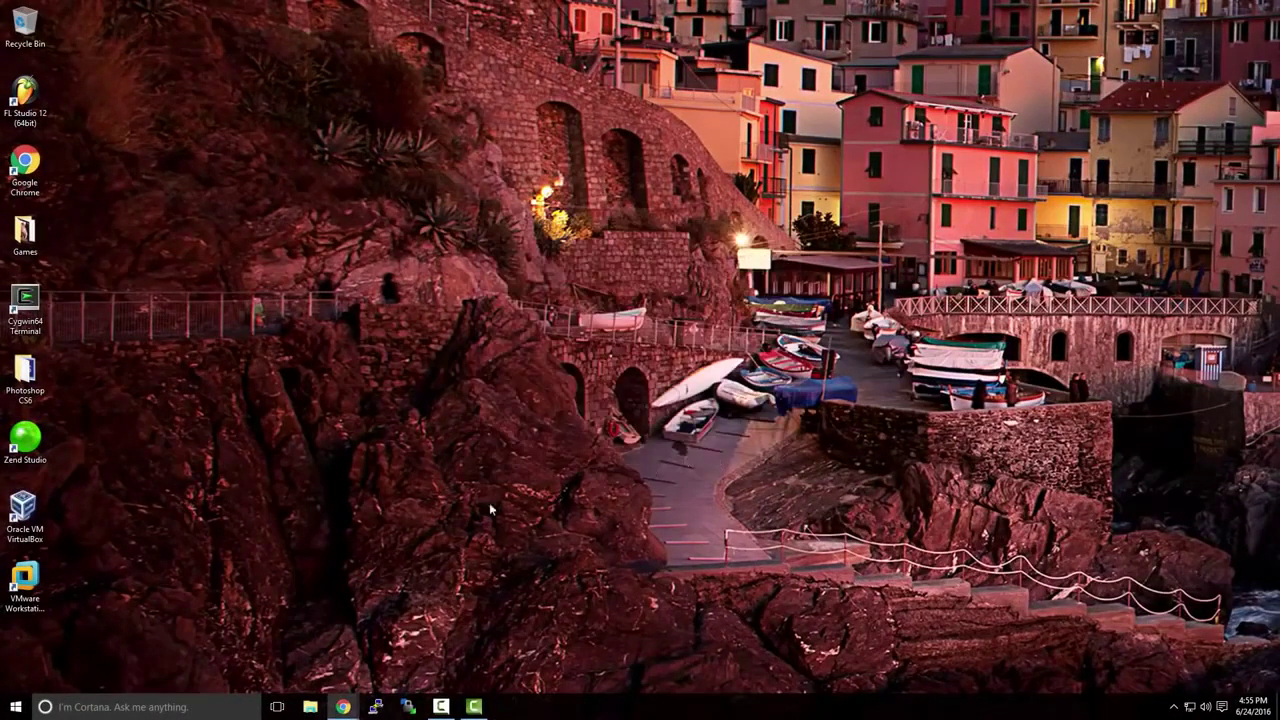
Launch VMware Workstation 12 Pro from its desktop shortcut, then switch back to the TechNet Chrome window.
{"action": "double_click", "coordinate": [40, 578]}
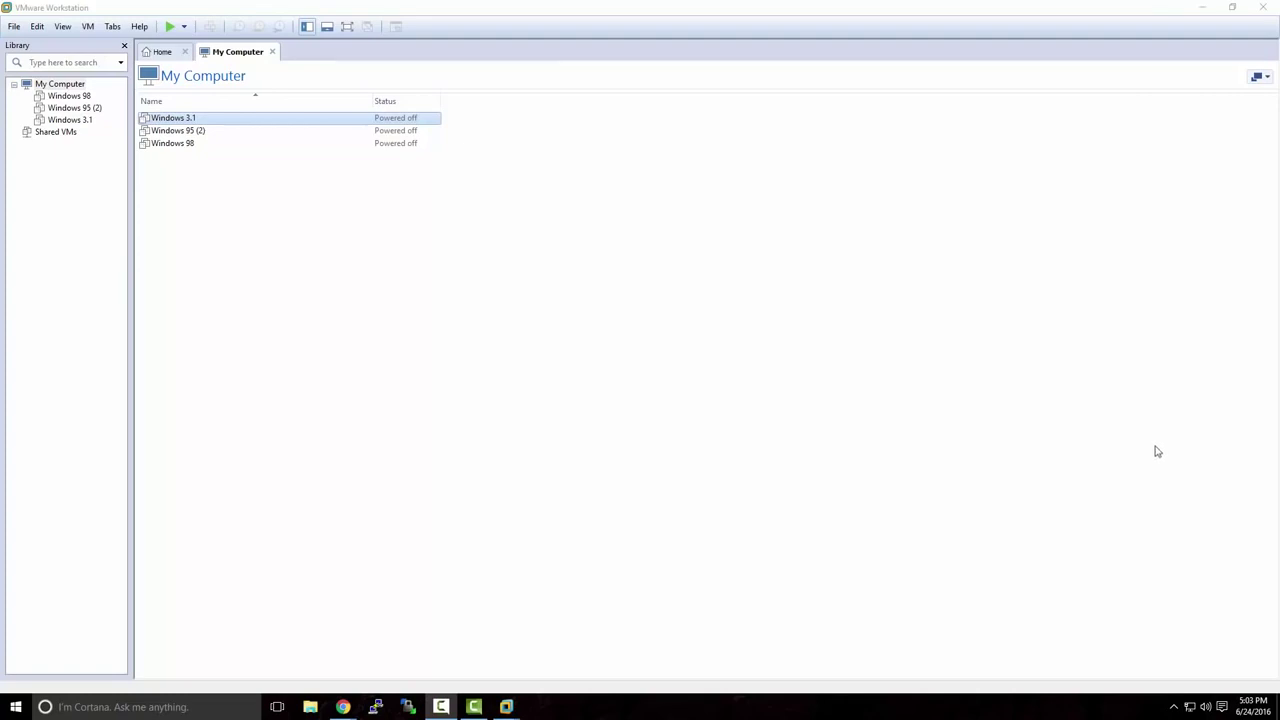
{"action": "mouse_move", "coordinate": [345, 706]}
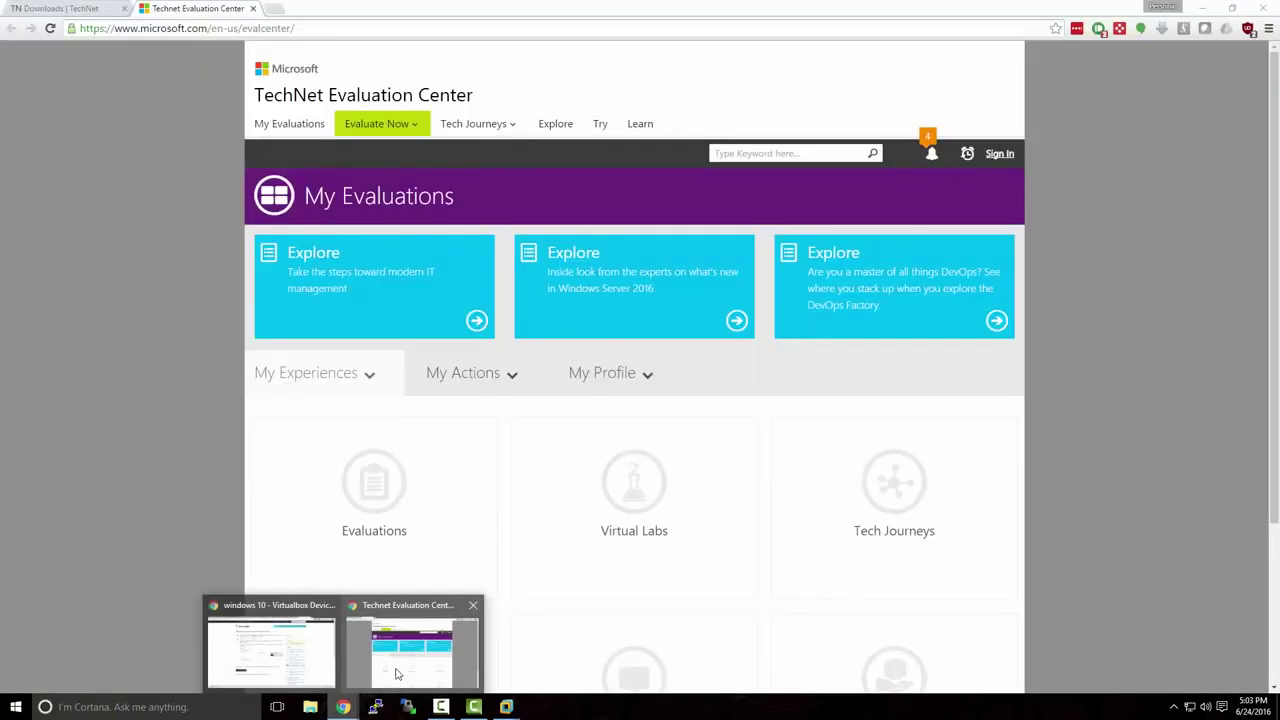
{"action": "left_click", "coordinate": [395, 673]}
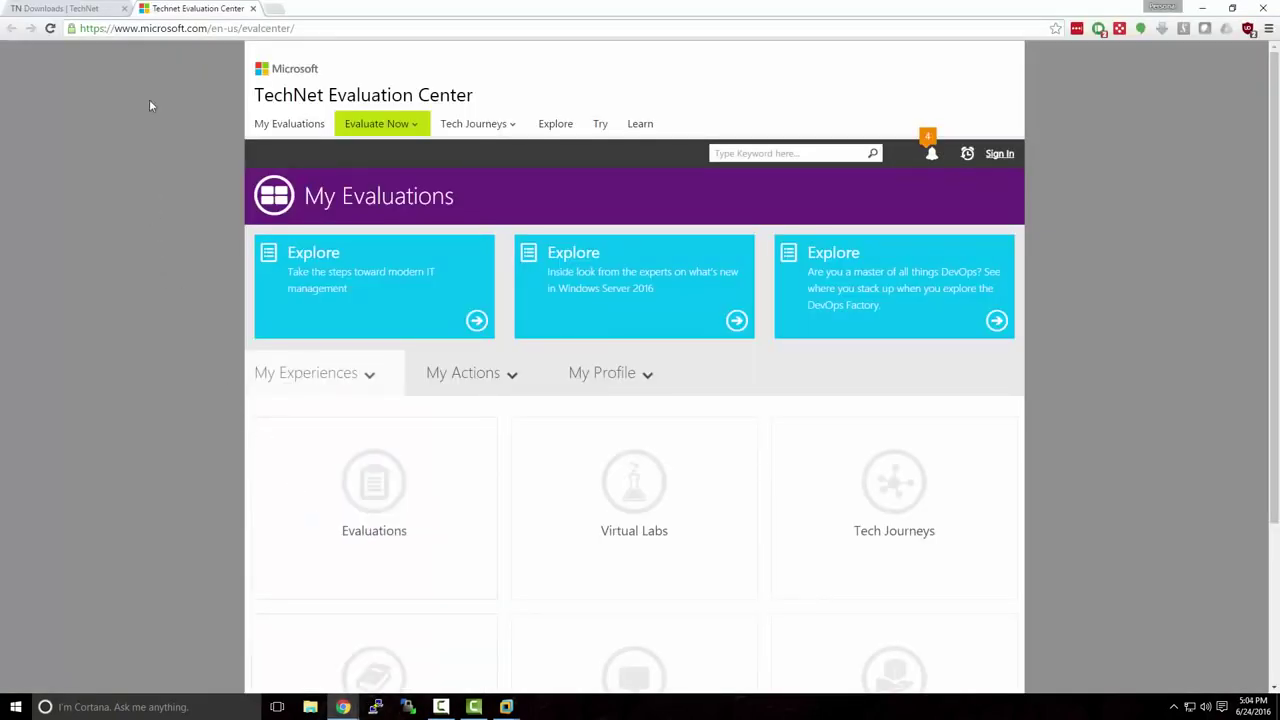
Open the Windows Server 2012 R2 evaluation from TechNet's Evaluate Now product list.
{"action": "left_click_drag", "start_coordinate": [141, 28], "coordinate": [320, 34]}
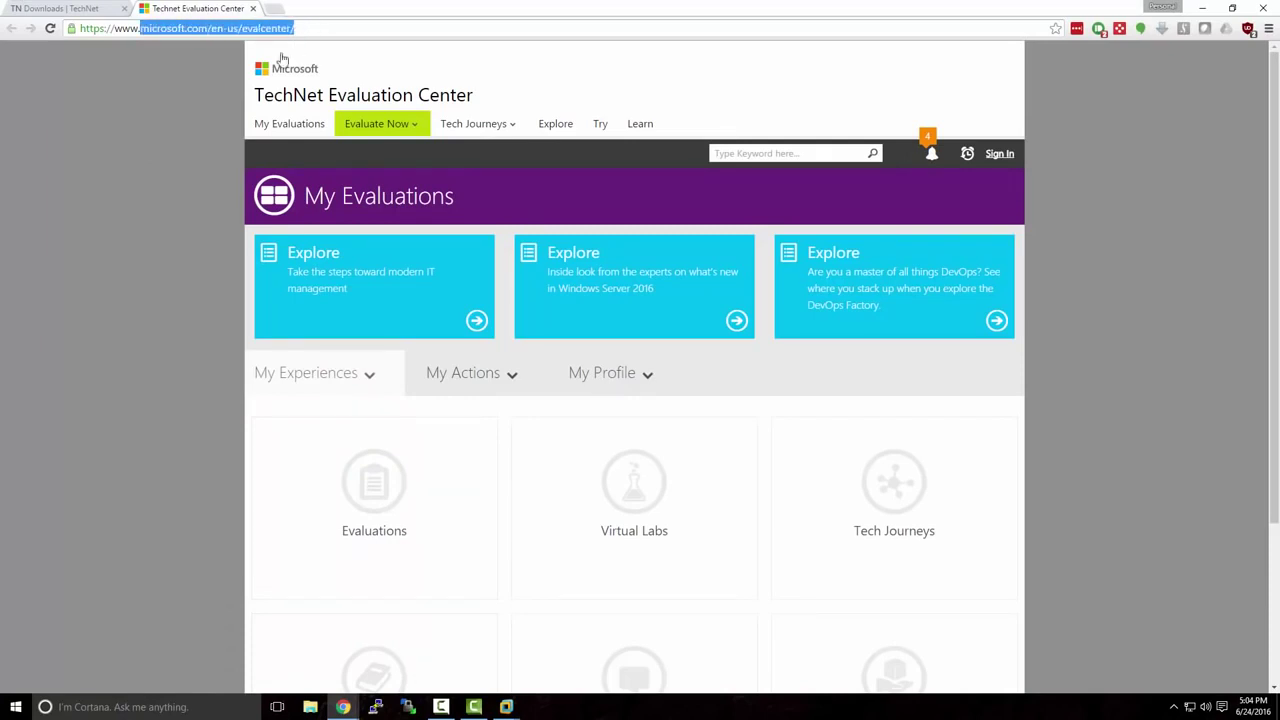
{"action": "left_click", "coordinate": [228, 94]}
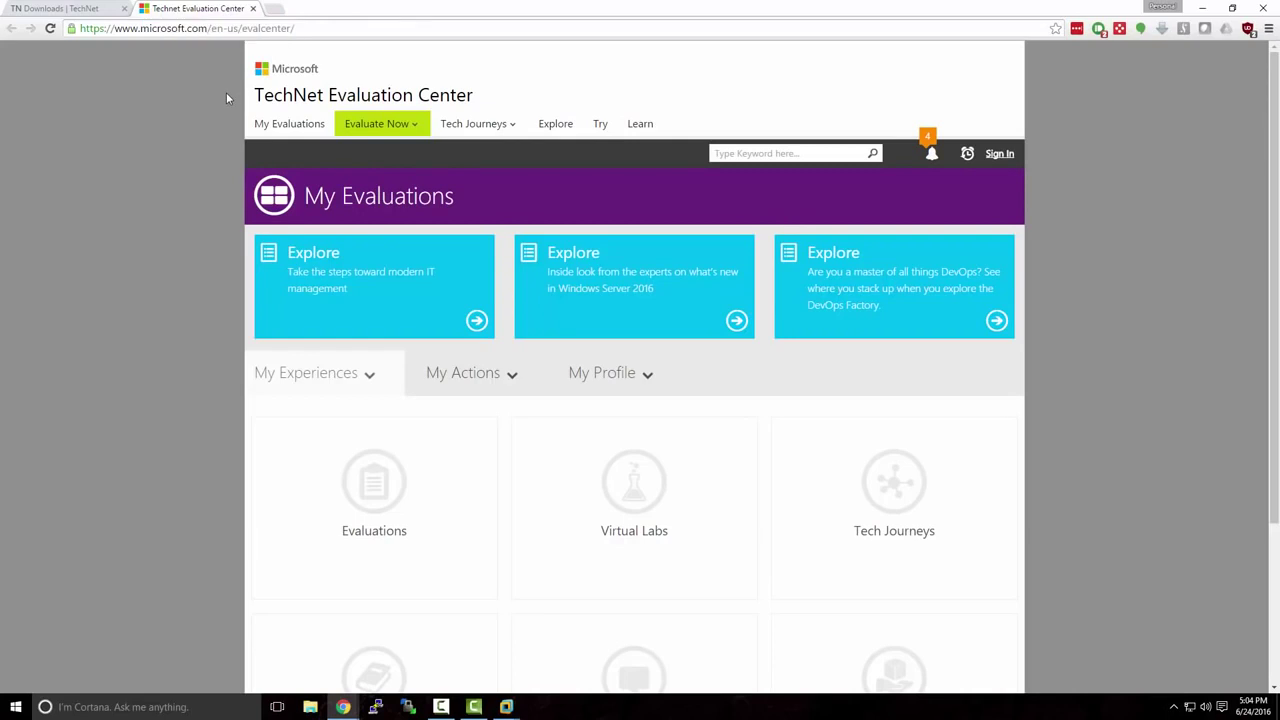
{"action": "left_click", "coordinate": [418, 126]}
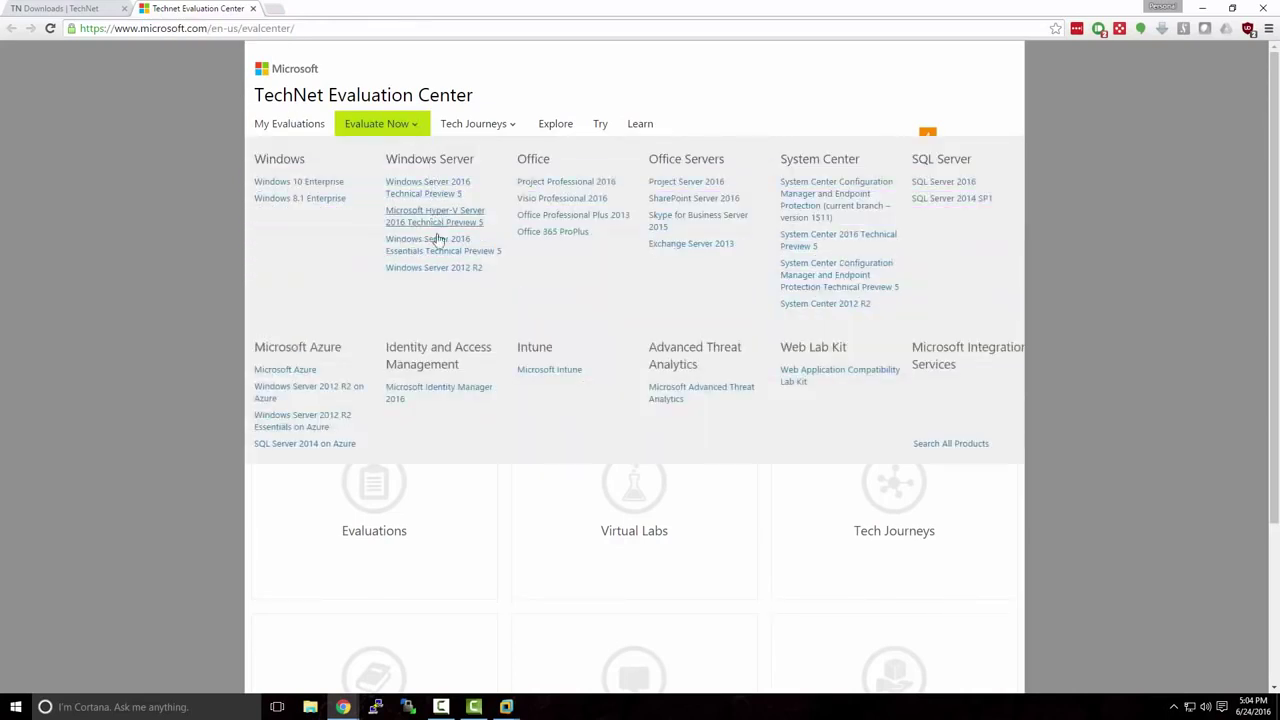
{"action": "left_click", "coordinate": [440, 270]}
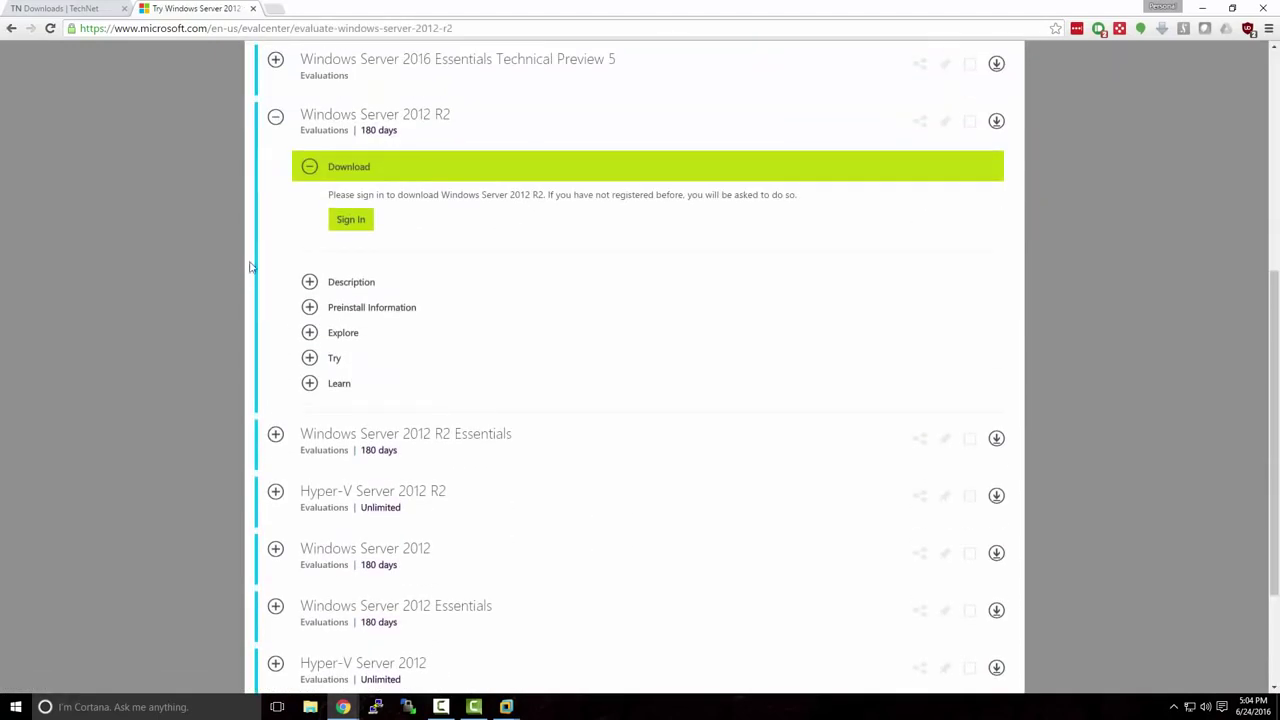
{"action": "scroll", "coordinate": [250, 272], "scroll_direction": "up", "scroll_amount": 1}
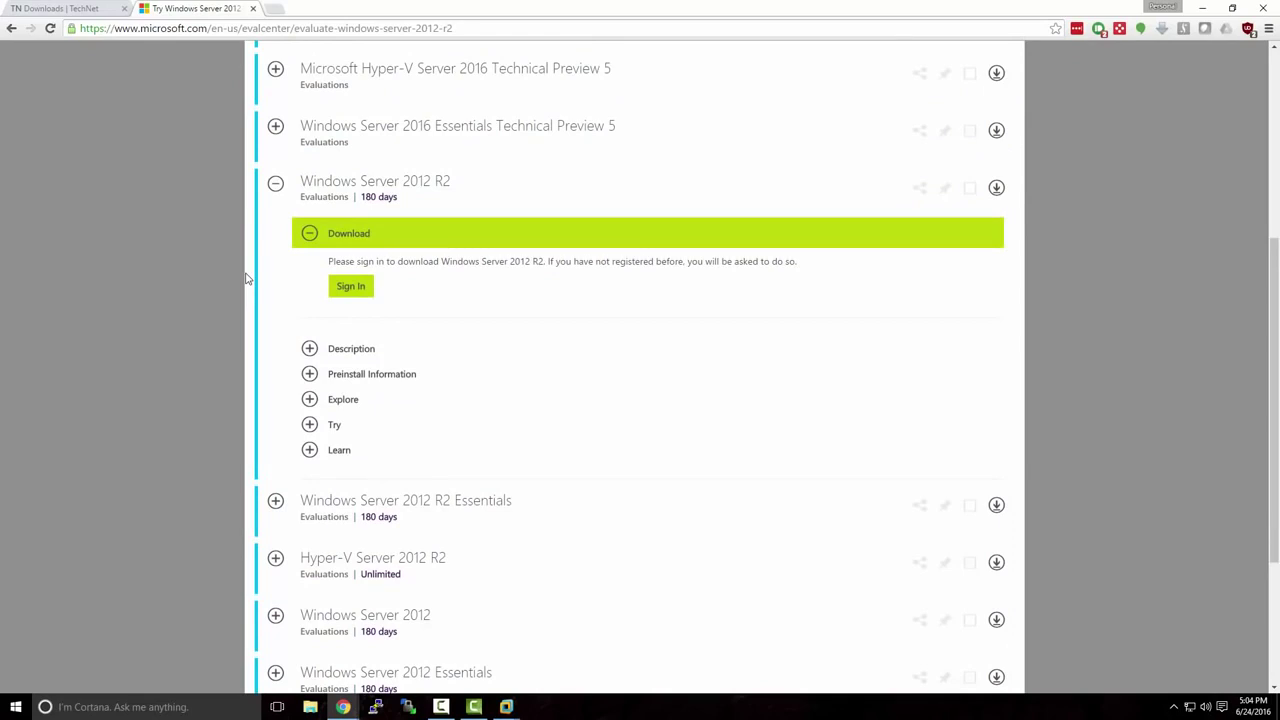
Sign in with the Microsoft account password to reveal the download choices.
{"action": "left_click", "coordinate": [349, 290]}
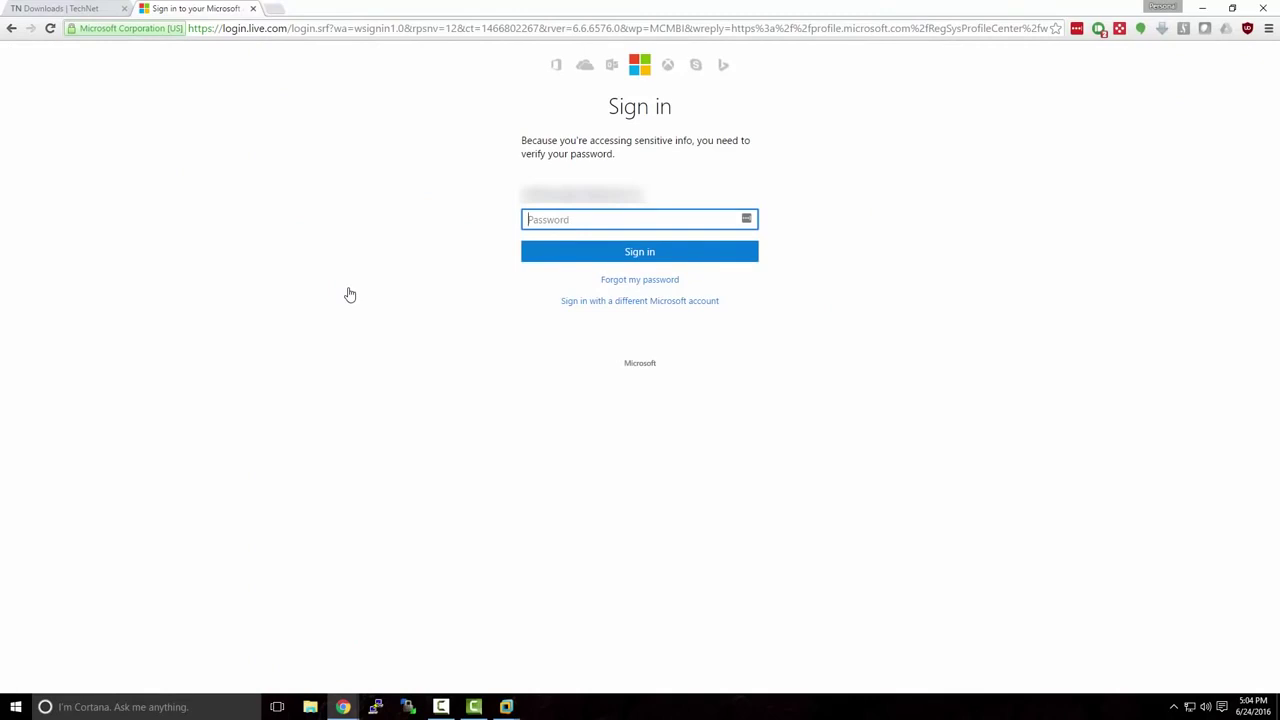
{"action": "type", "text": "••••••••••••"}
{"action": "key", "text": "Return"}
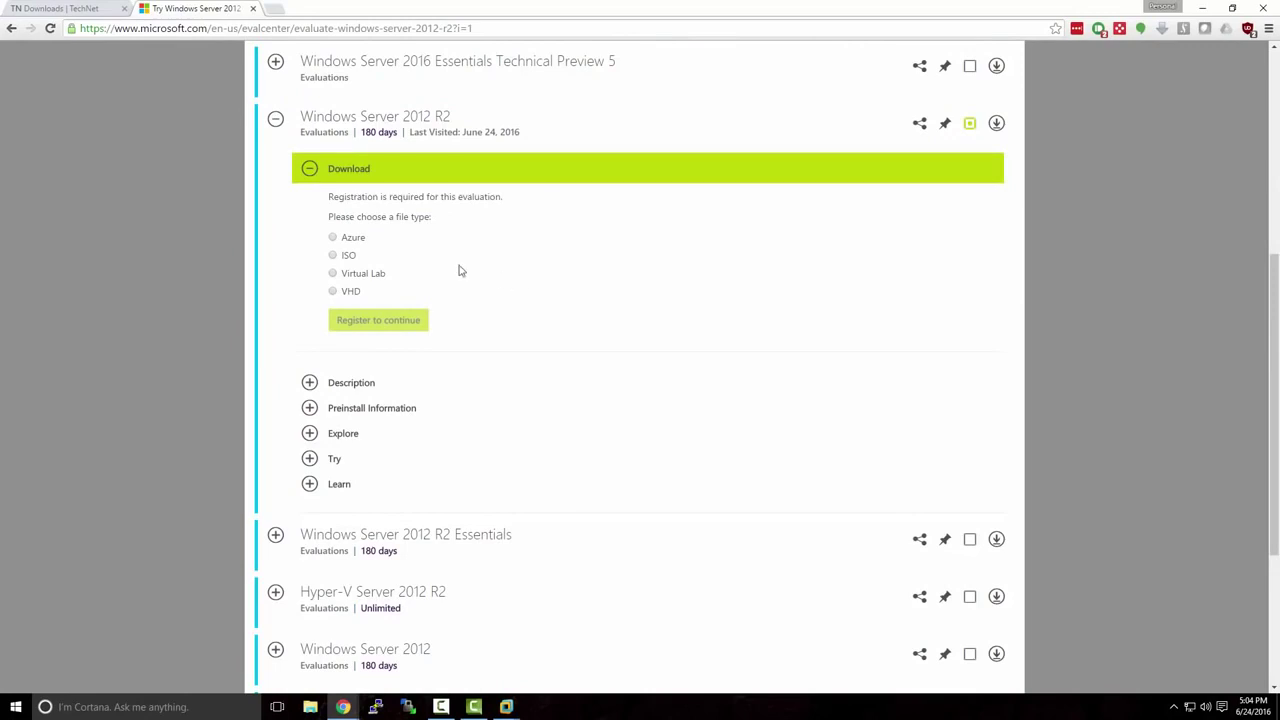
Choose the ISO file type, set the primary role to Other, and submit the registration form.
{"action": "left_click", "coordinate": [334, 256]}
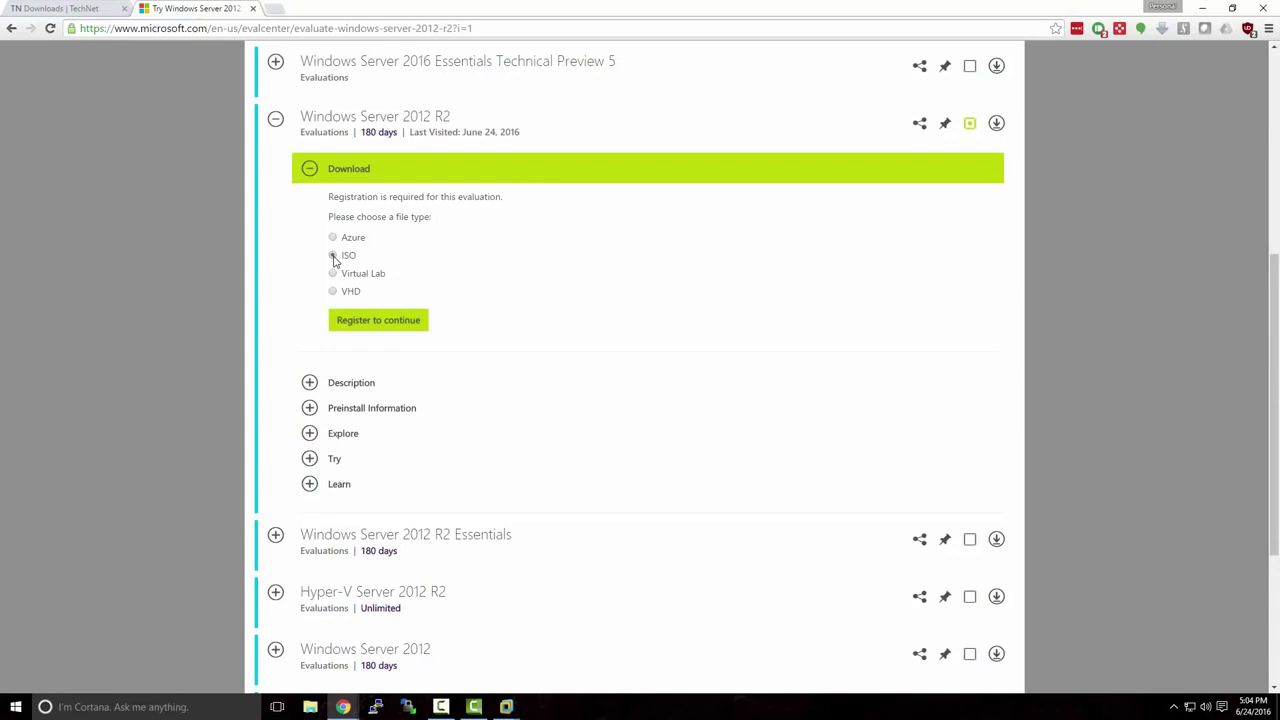
{"action": "left_click", "coordinate": [363, 321]}
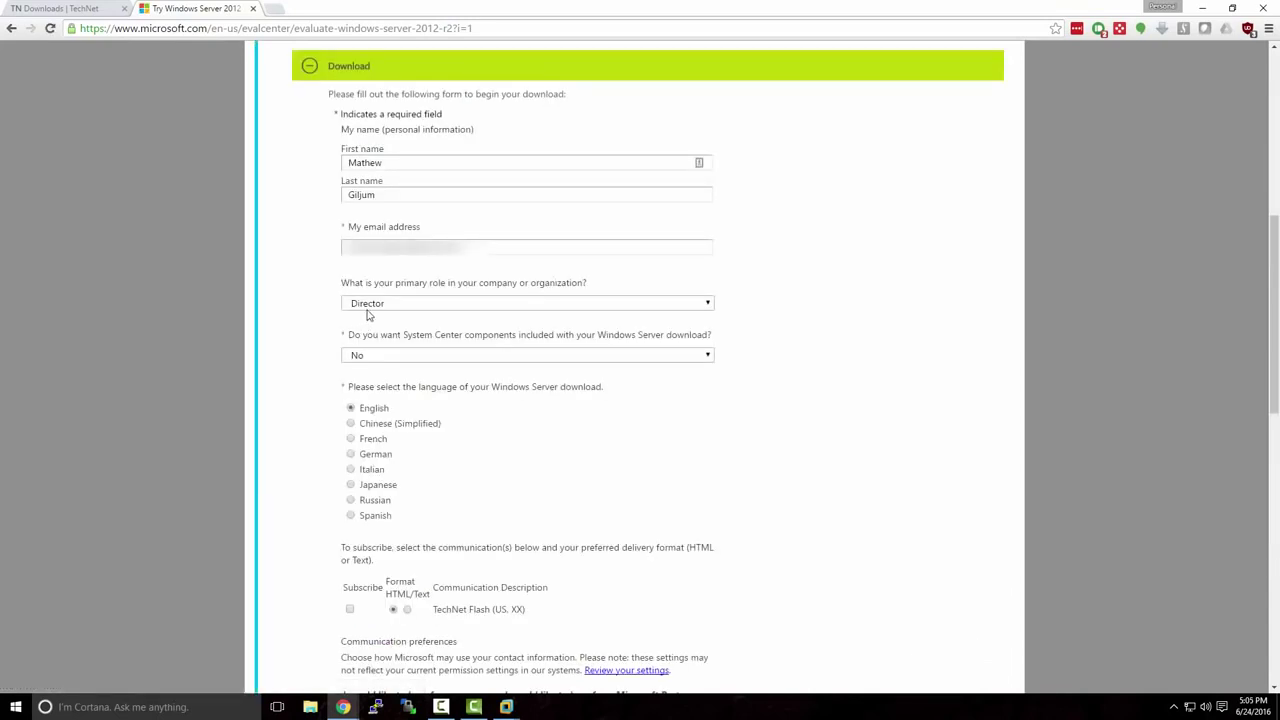
{"action": "left_click", "coordinate": [368, 304]}
{"action": "scroll", "coordinate": [441, 380], "scroll_direction": "down", "scroll_amount": 5}
{"action": "scroll", "coordinate": [441, 380], "scroll_direction": "down", "scroll_amount": 6}
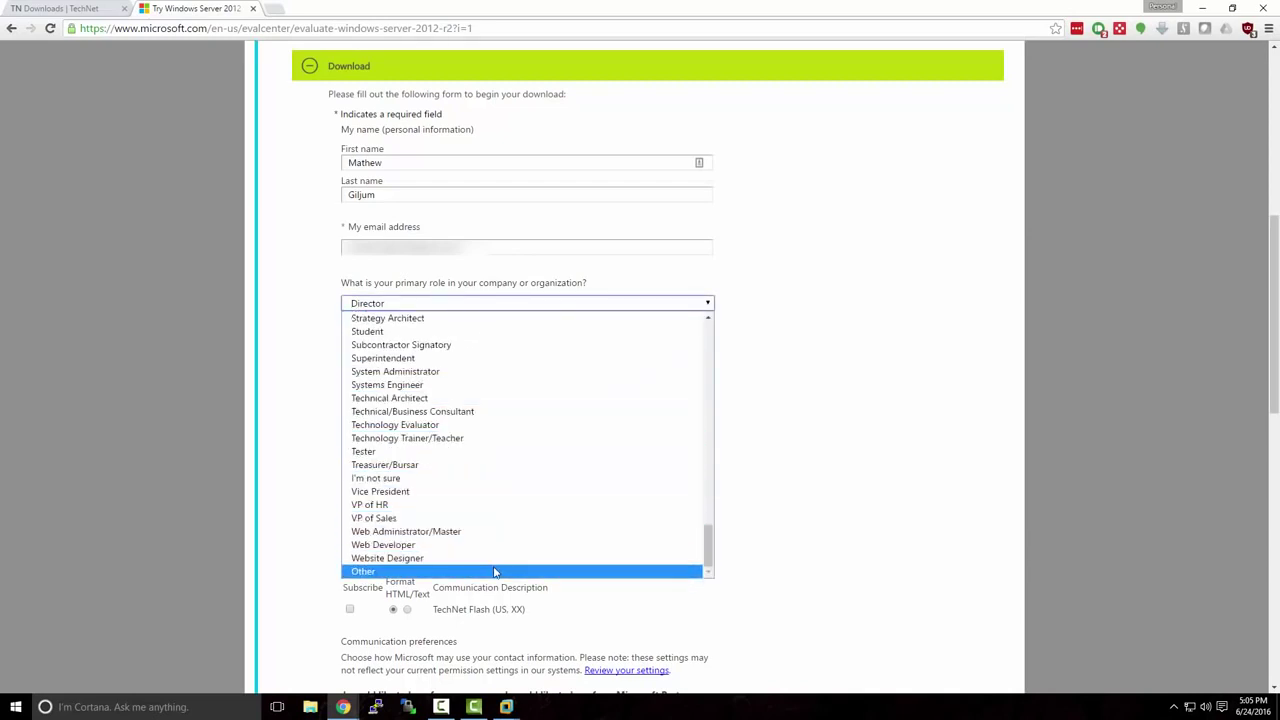
{"action": "left_click", "coordinate": [494, 572]}
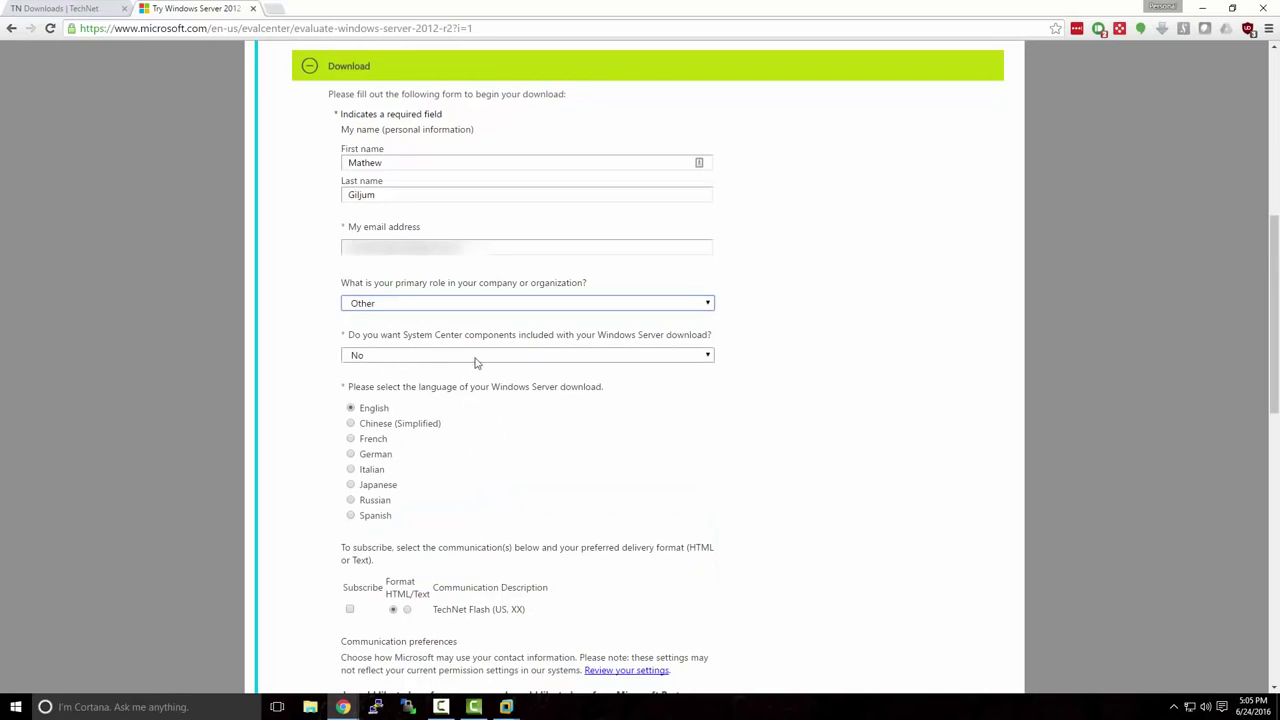
{"action": "scroll", "coordinate": [551, 417], "scroll_direction": "down", "scroll_amount": 3}
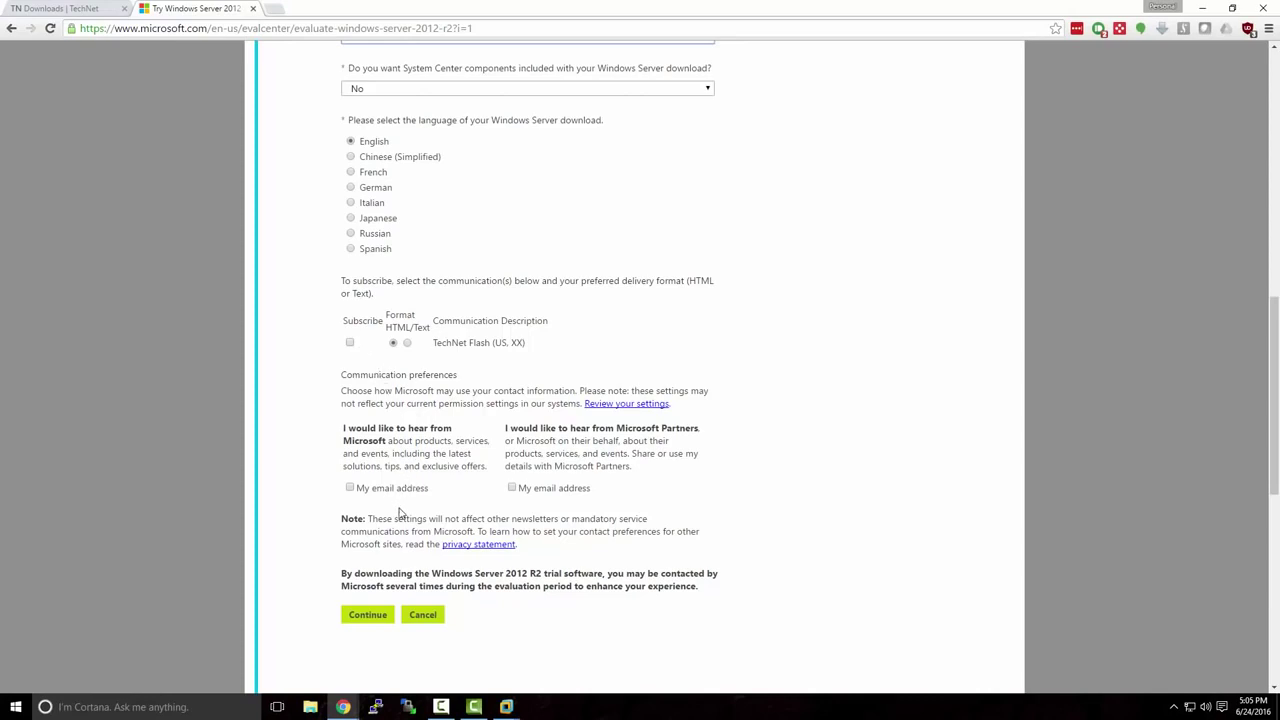
{"action": "left_click", "coordinate": [382, 619]}
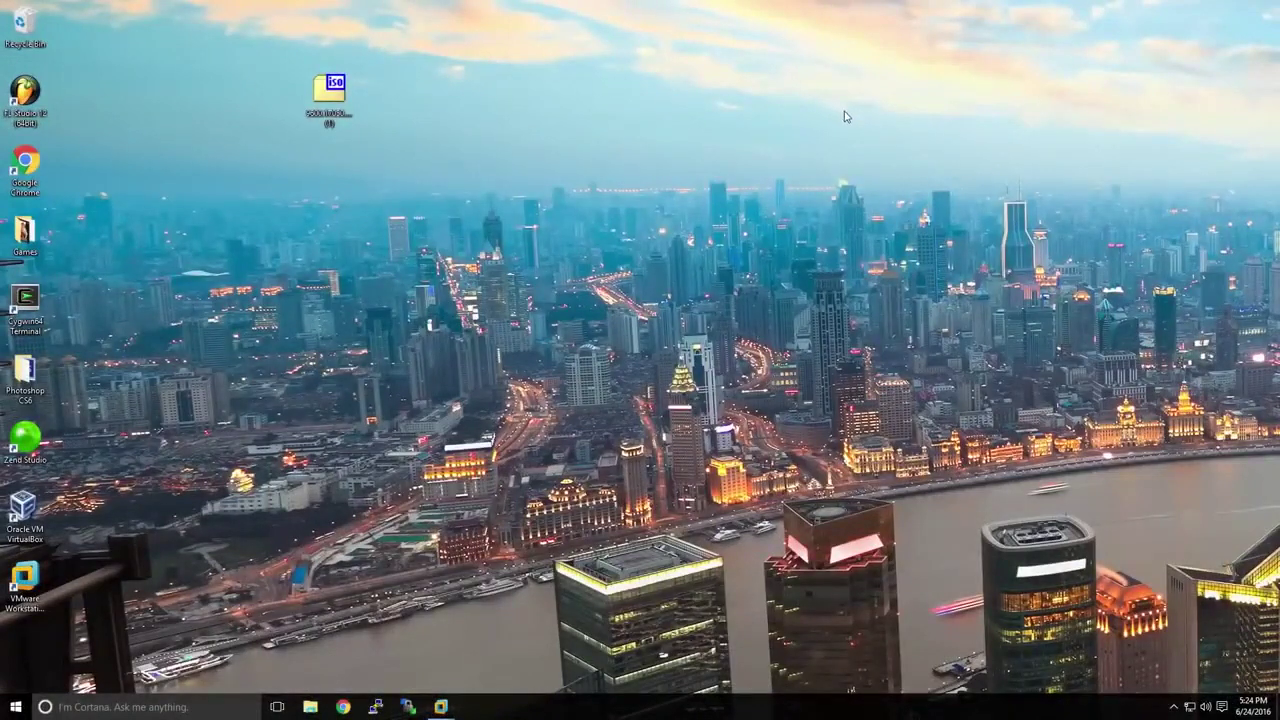
Select the downloaded ISO on the desktop and bring the VMware Workstation window forward.
{"action": "left_click", "coordinate": [339, 98]}
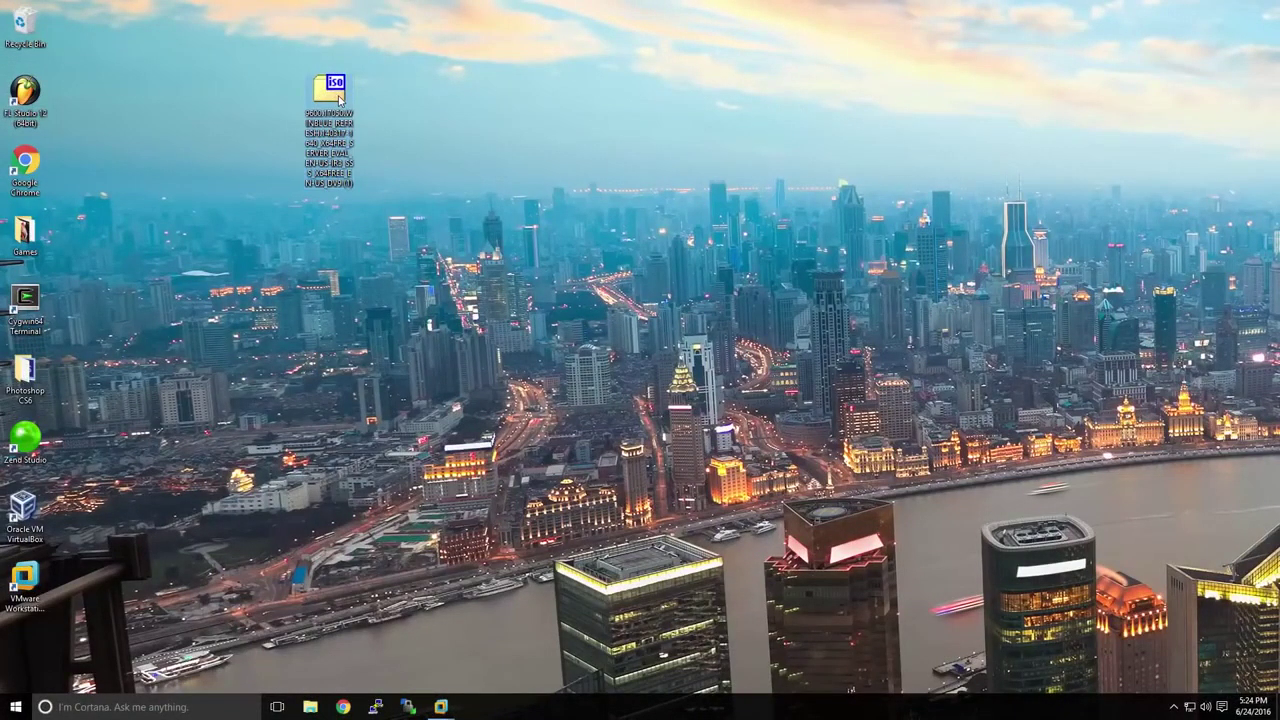
{"action": "left_click", "coordinate": [441, 707]}
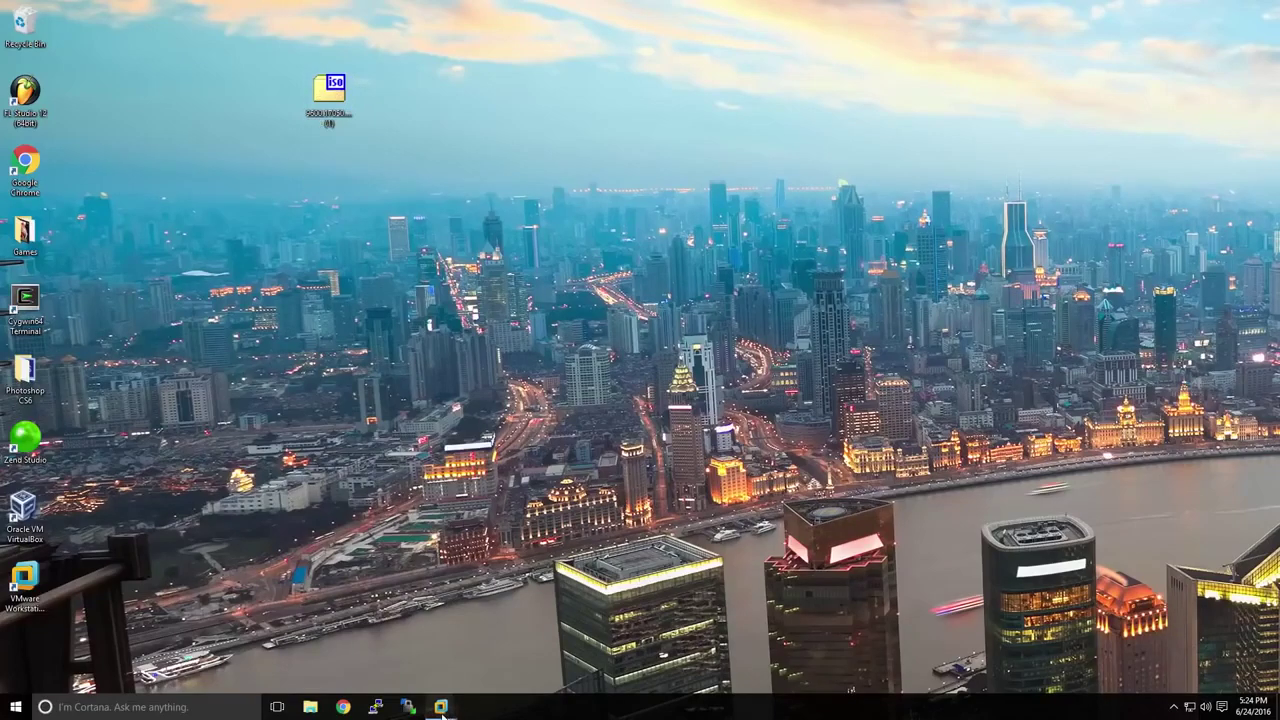
{"action": "left_click", "coordinate": [398, 654]}
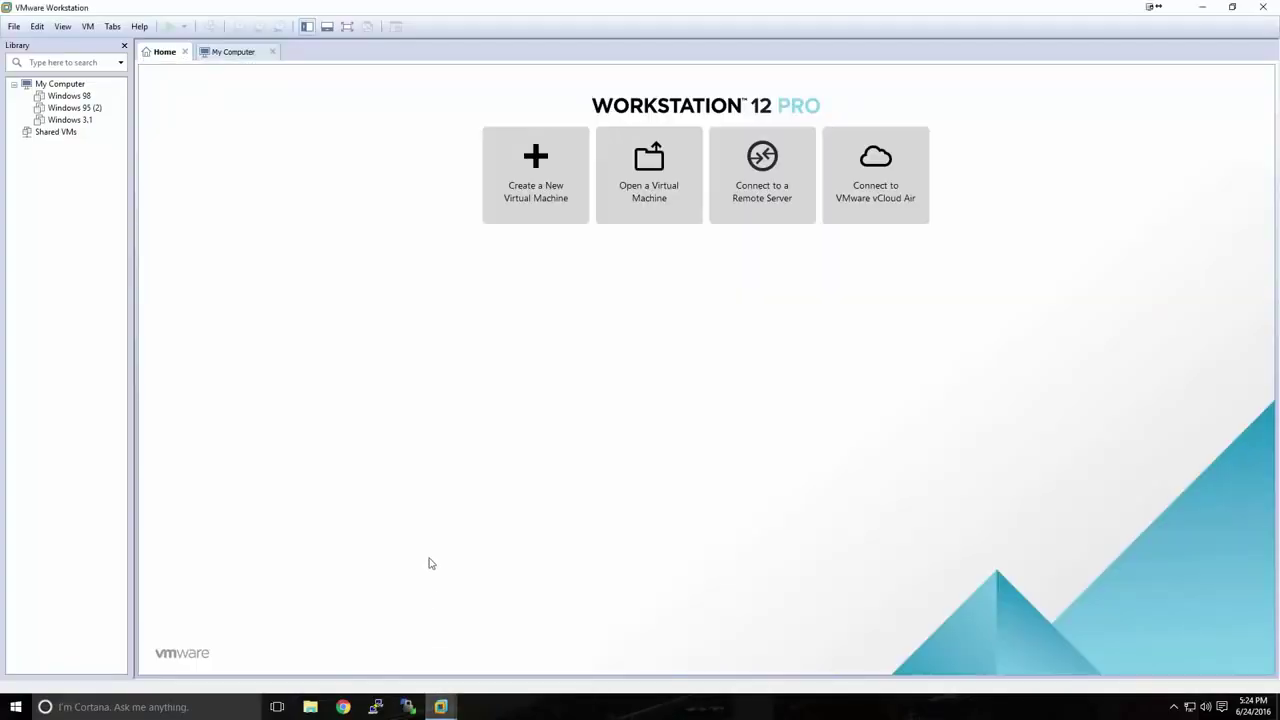
Start a Typical new virtual machine using the Windows Server ISO from the desktop.
{"action": "left_click", "coordinate": [533, 208]}
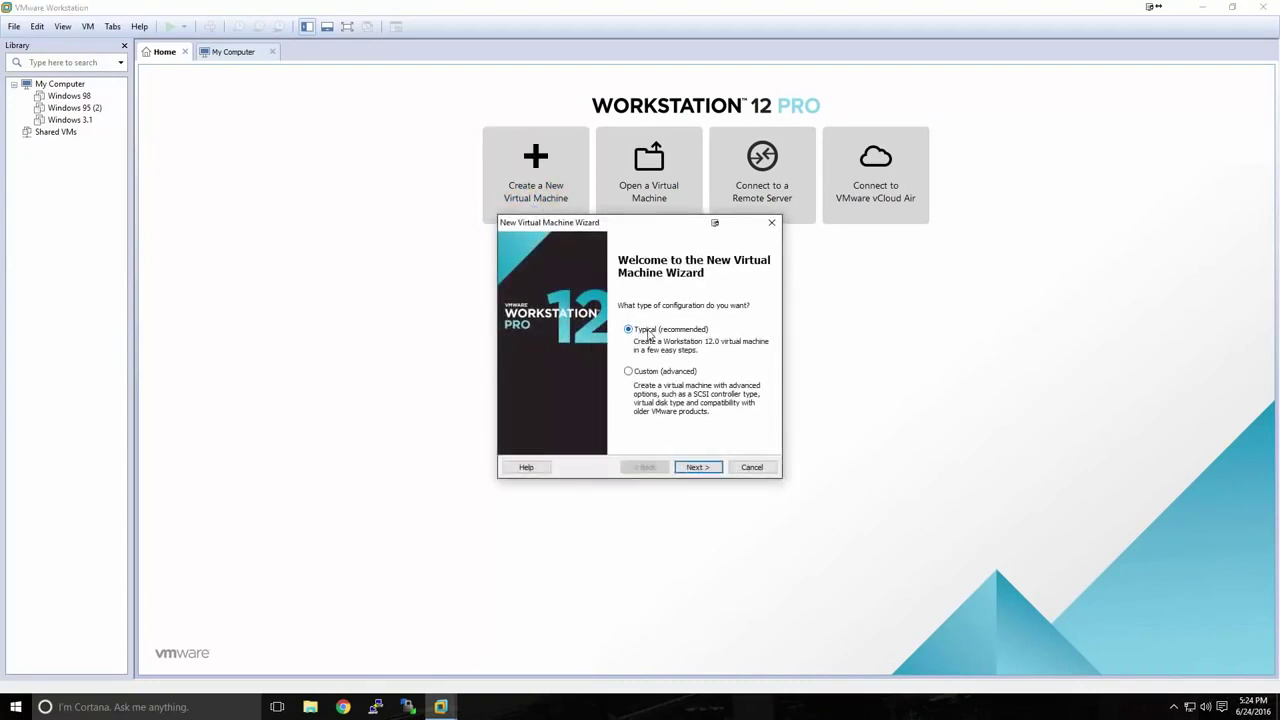
{"action": "left_click", "coordinate": [690, 466]}
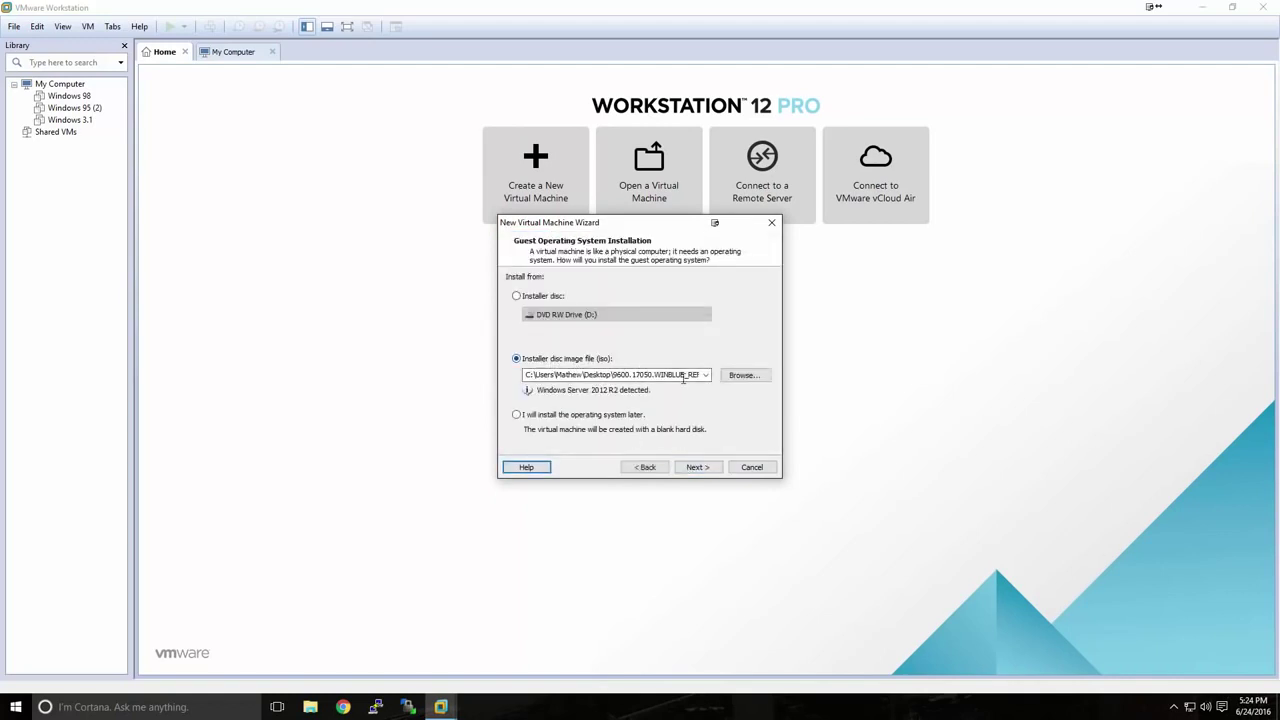
{"action": "left_click", "coordinate": [733, 379]}
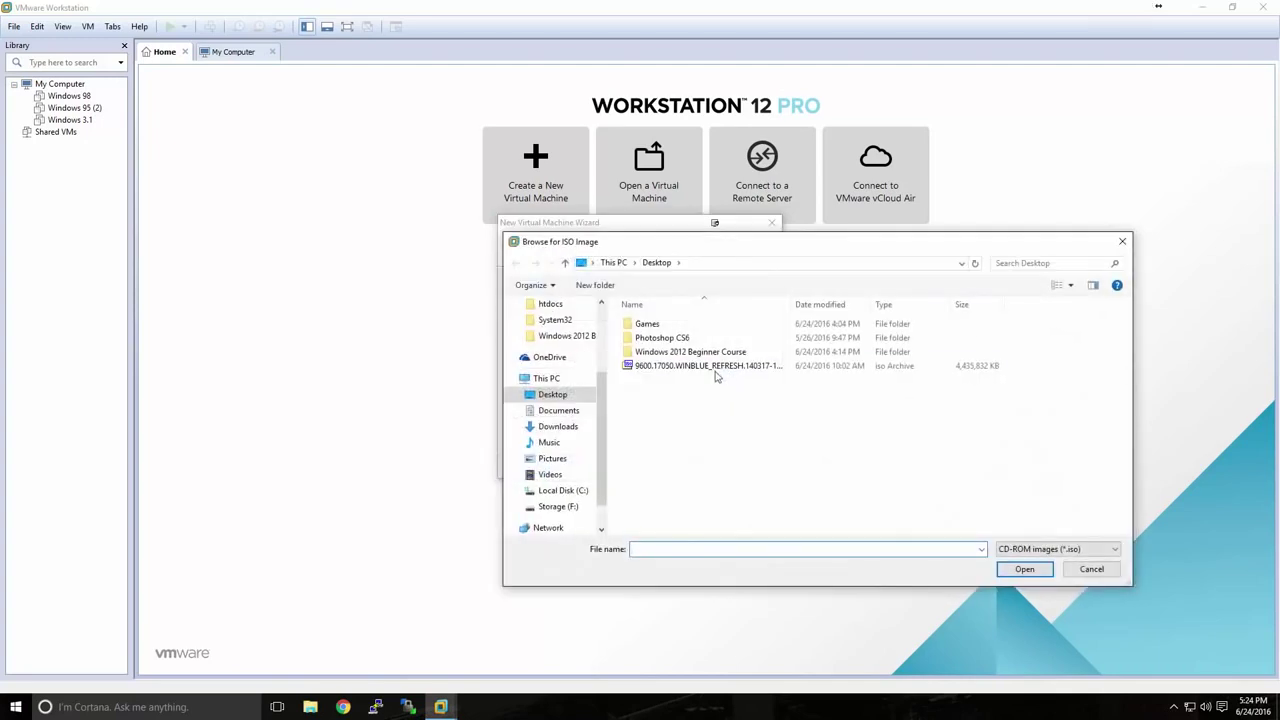
{"action": "left_click", "coordinate": [716, 366]}
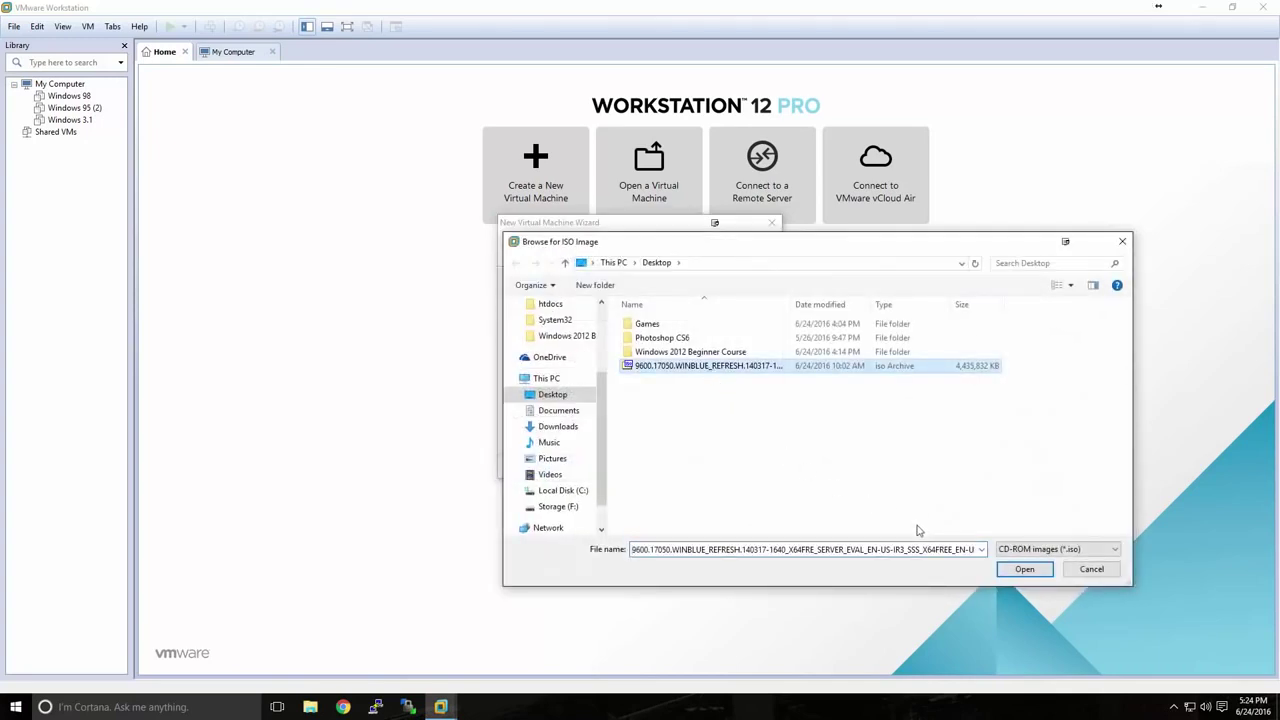
{"action": "left_click", "coordinate": [1022, 569]}
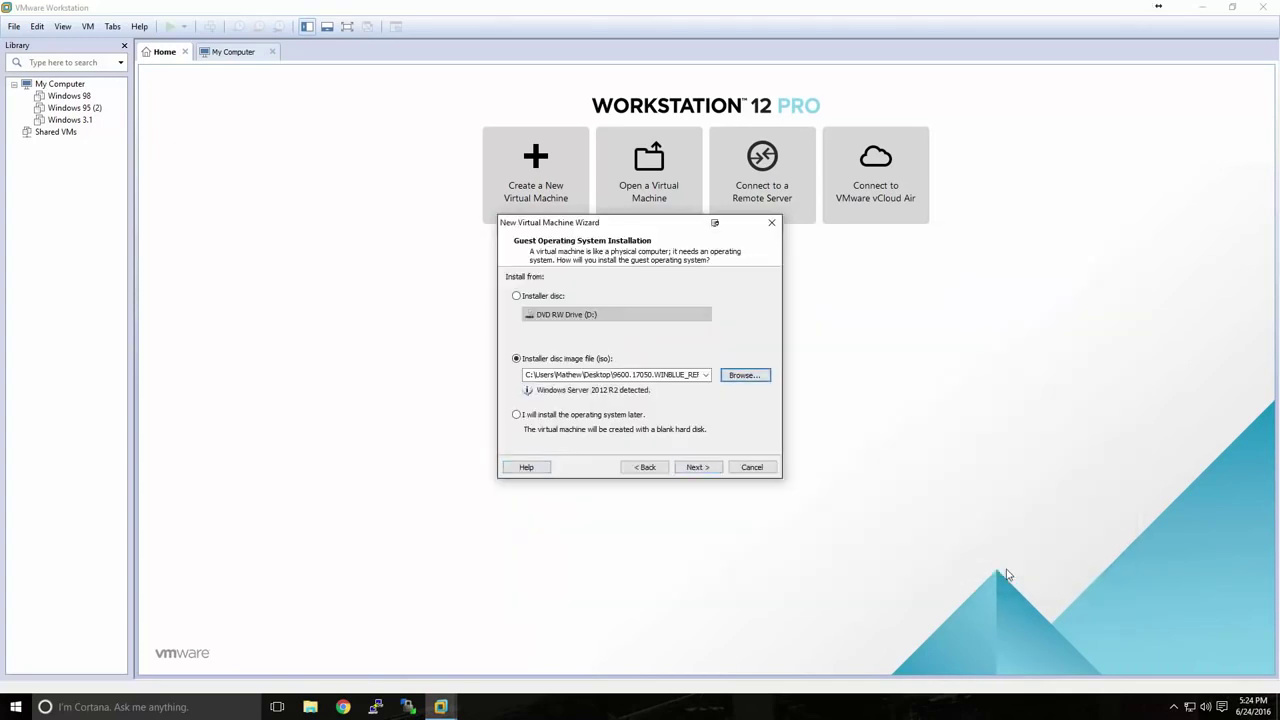
Review the VM name 'Windows Server 2012' and location F:\VMs\Windows Server 2012.
{"action": "left_click", "coordinate": [711, 467]}
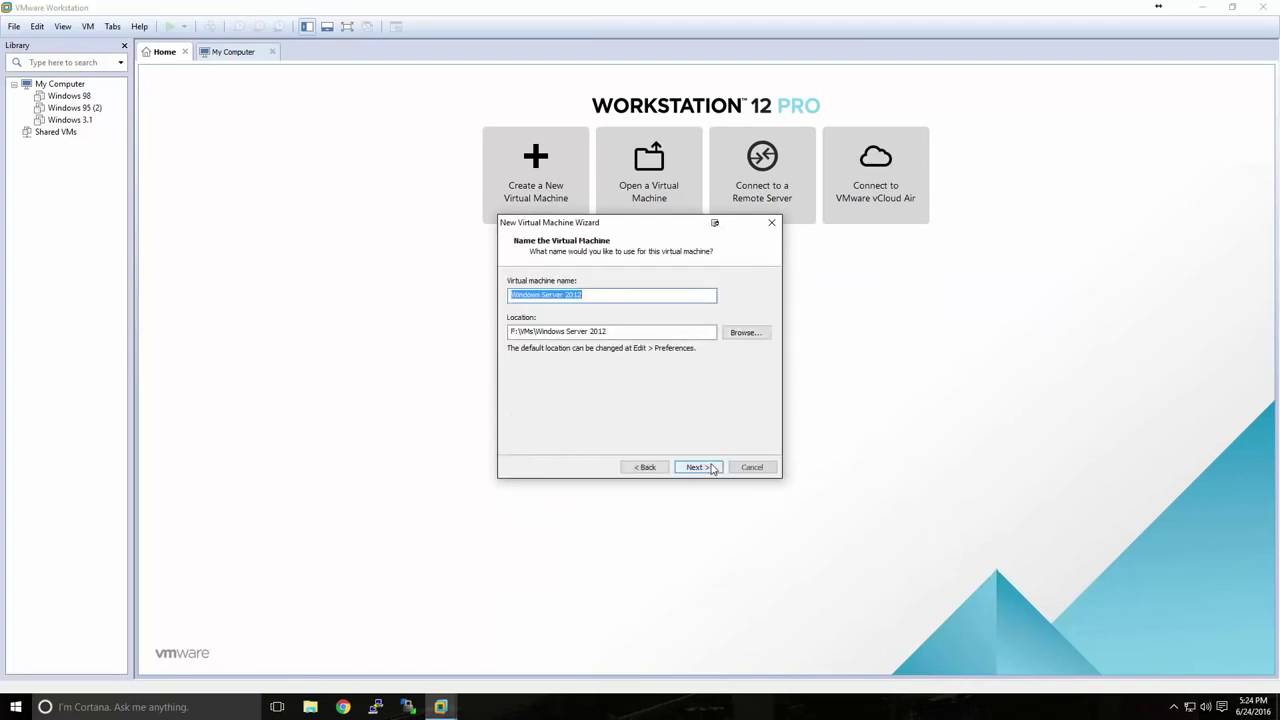
{"action": "left_click", "coordinate": [584, 296]}
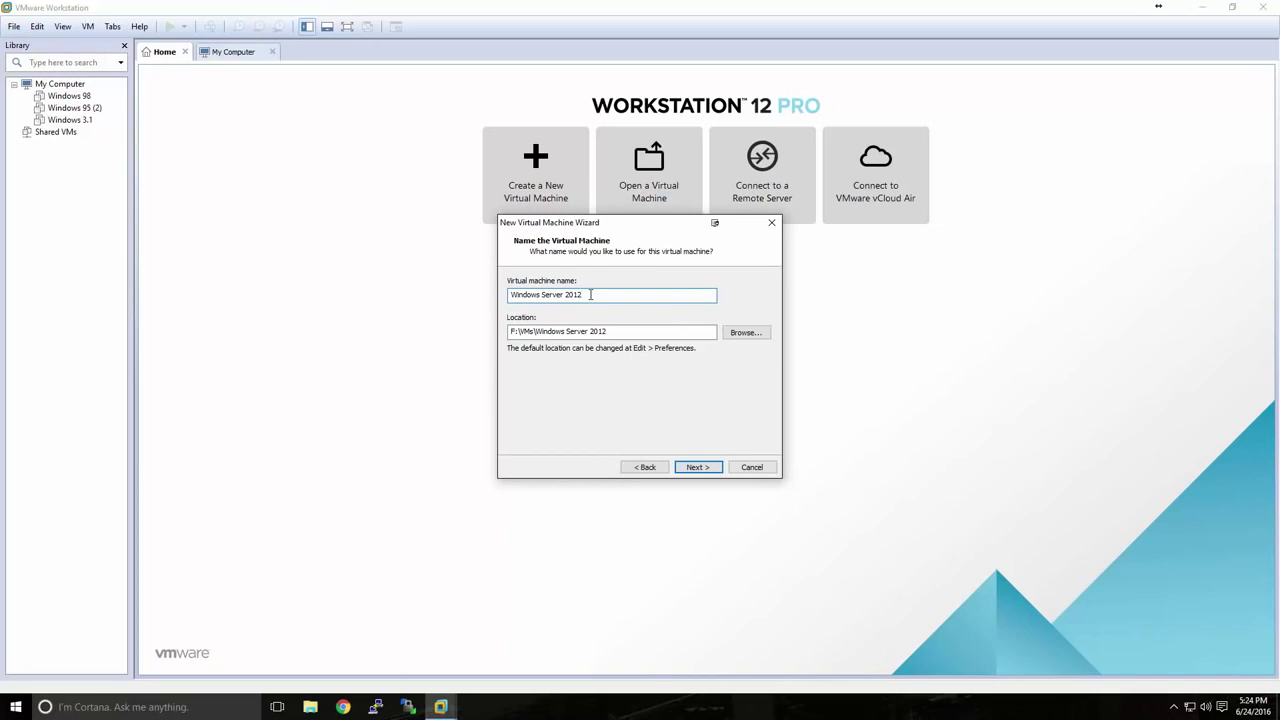
{"action": "left_click_drag", "start_coordinate": [612, 331], "coordinate": [504, 334]}
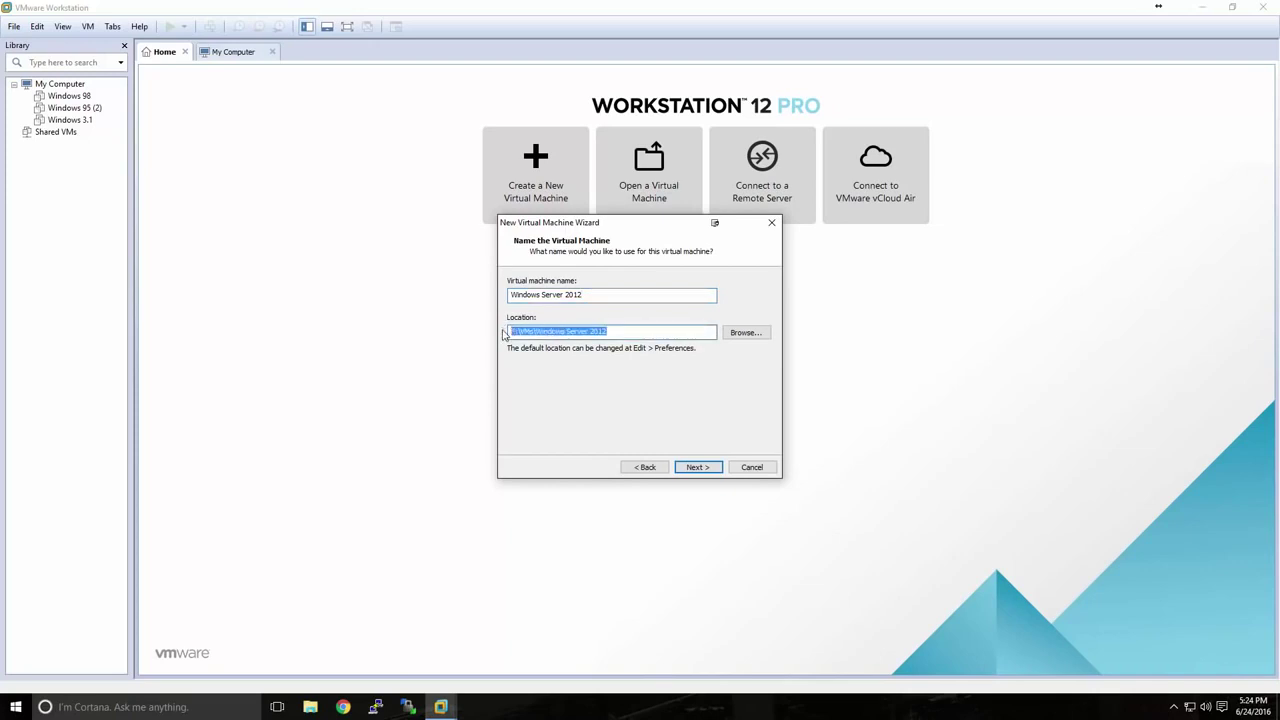
{"action": "left_click", "coordinate": [624, 333]}
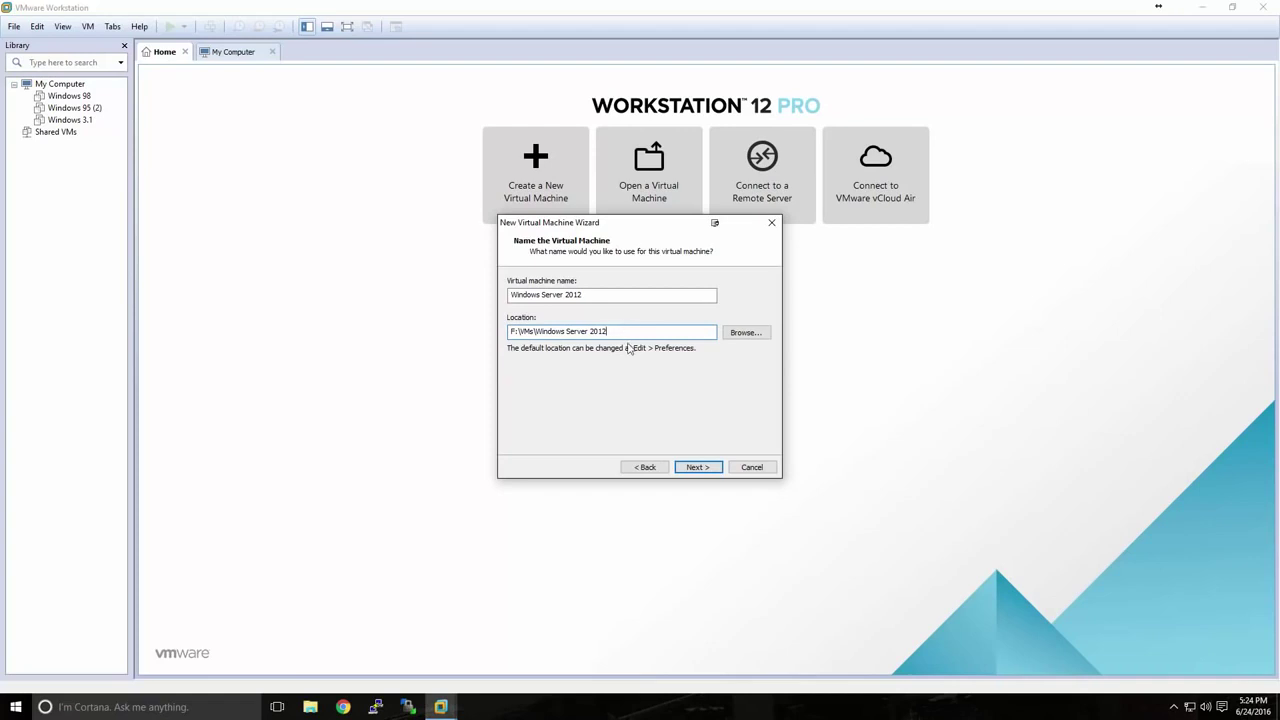
Accept the name, set the disk size, untick power-on after creation, and finish the VM.
{"action": "left_click", "coordinate": [700, 468]}
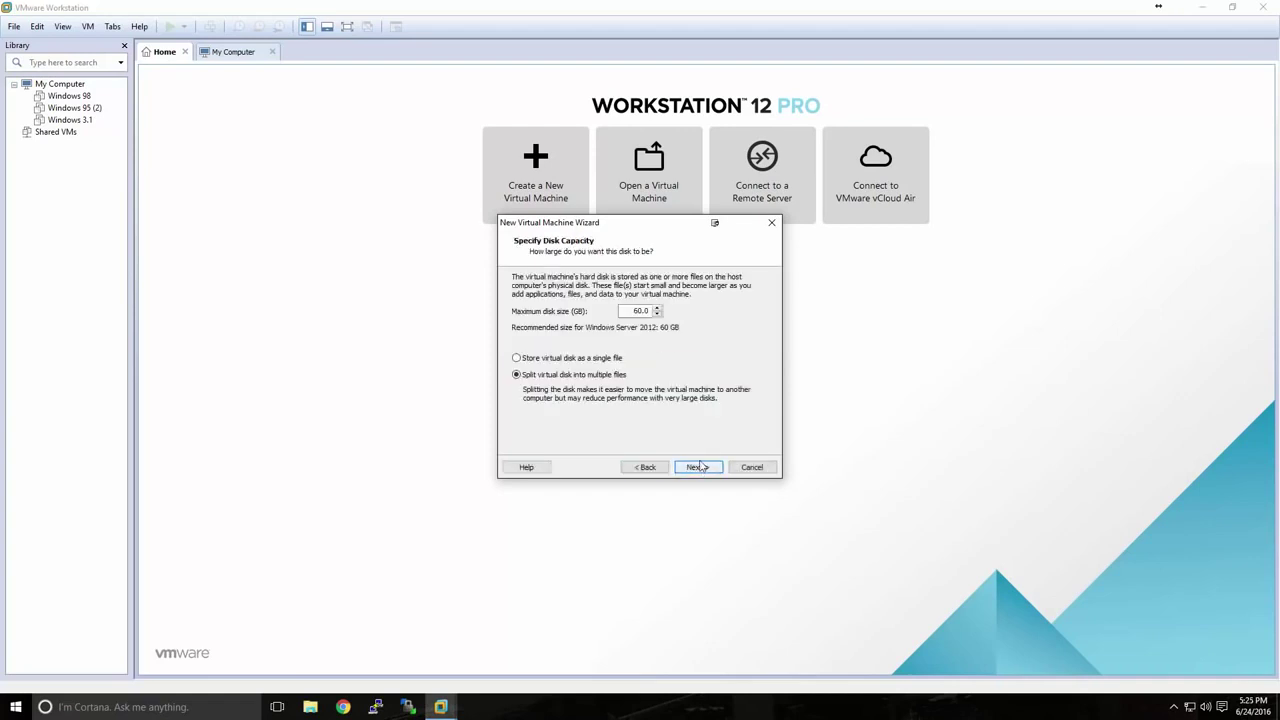
{"action": "type", "text": "50"}
{"action": "left_click", "coordinate": [700, 467]}
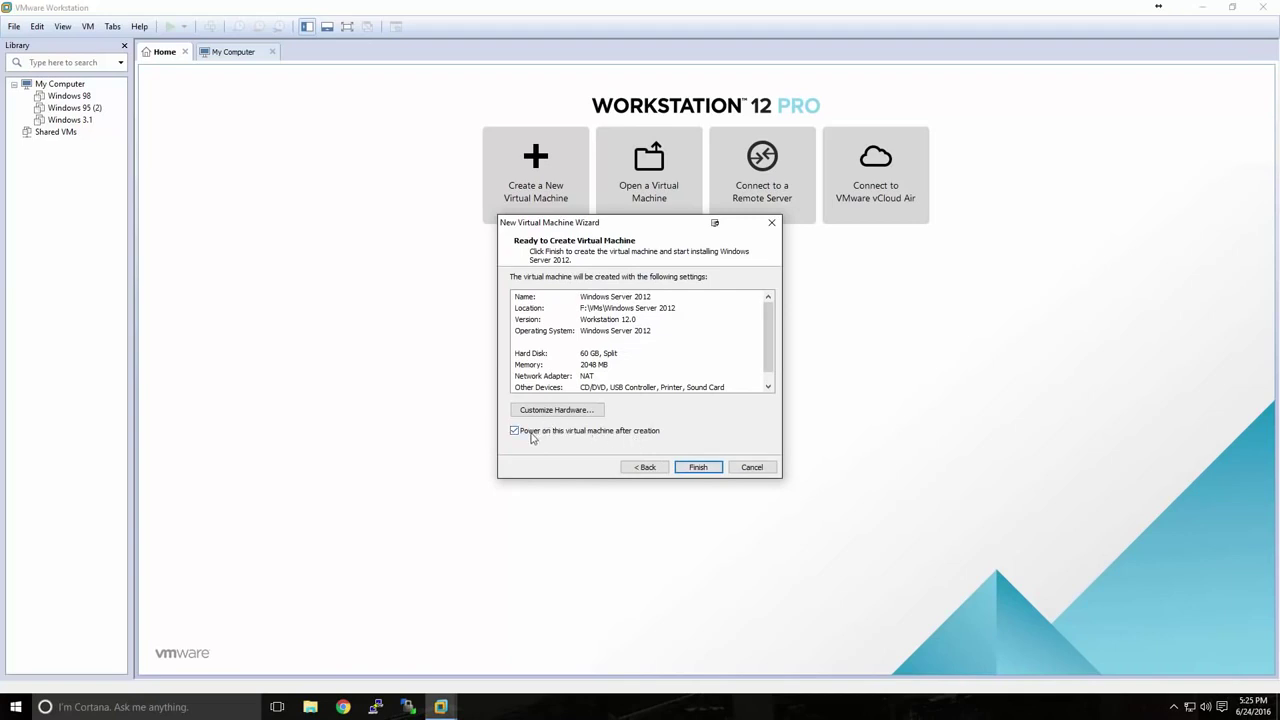
{"action": "left_click", "coordinate": [531, 435]}
{"action": "left_click", "coordinate": [686, 470]}
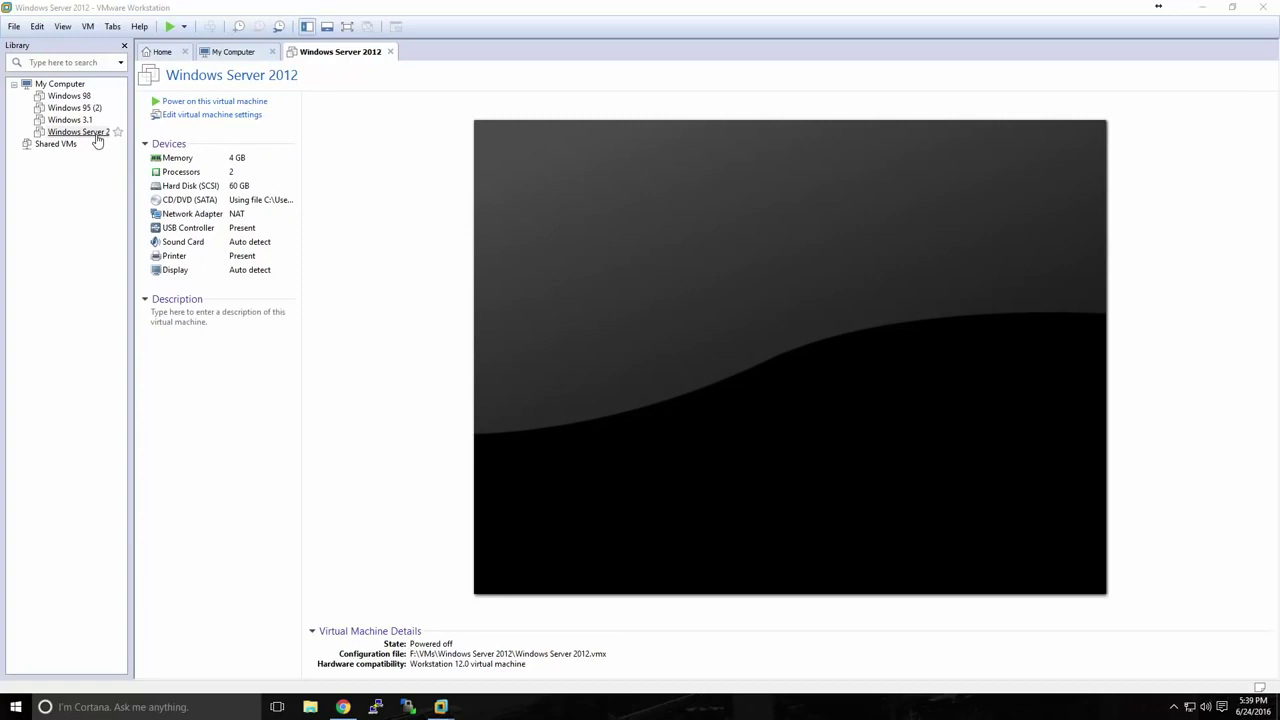
Power on the Windows Server 2012 VM, keep English language settings, and choose Install now.
{"action": "left_click", "coordinate": [190, 104]}
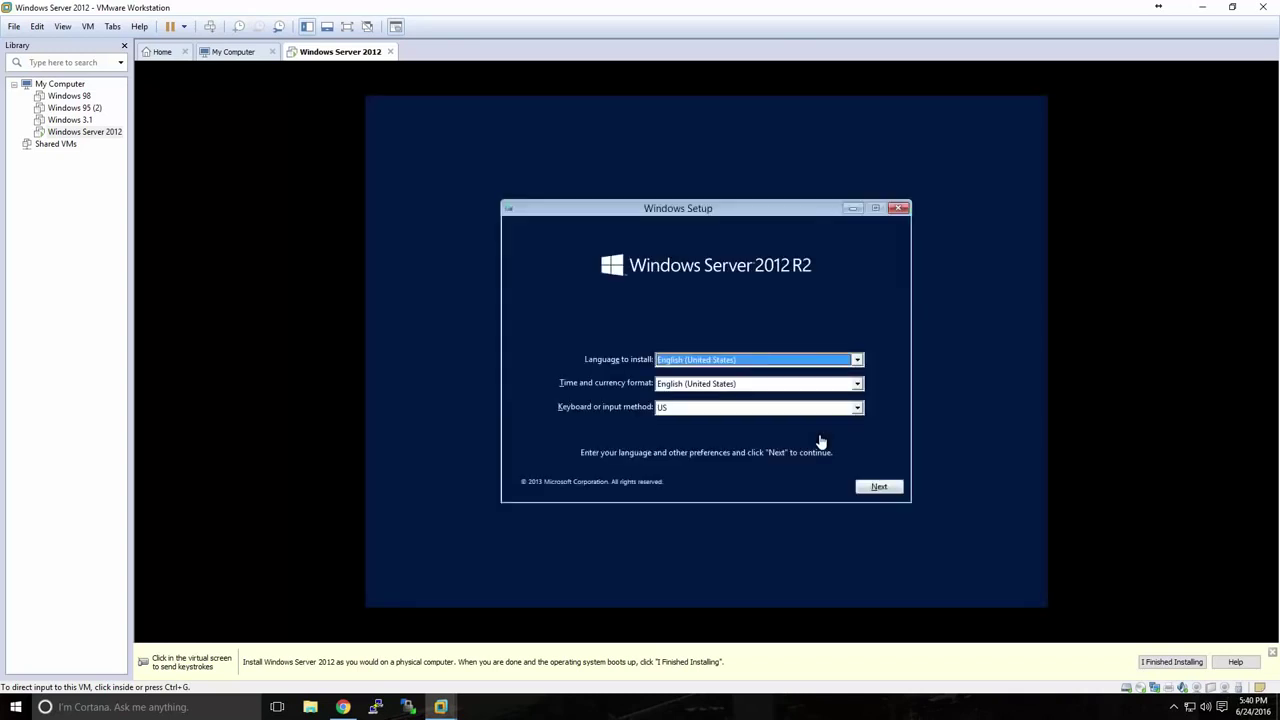
{"action": "left_click", "coordinate": [818, 440]}
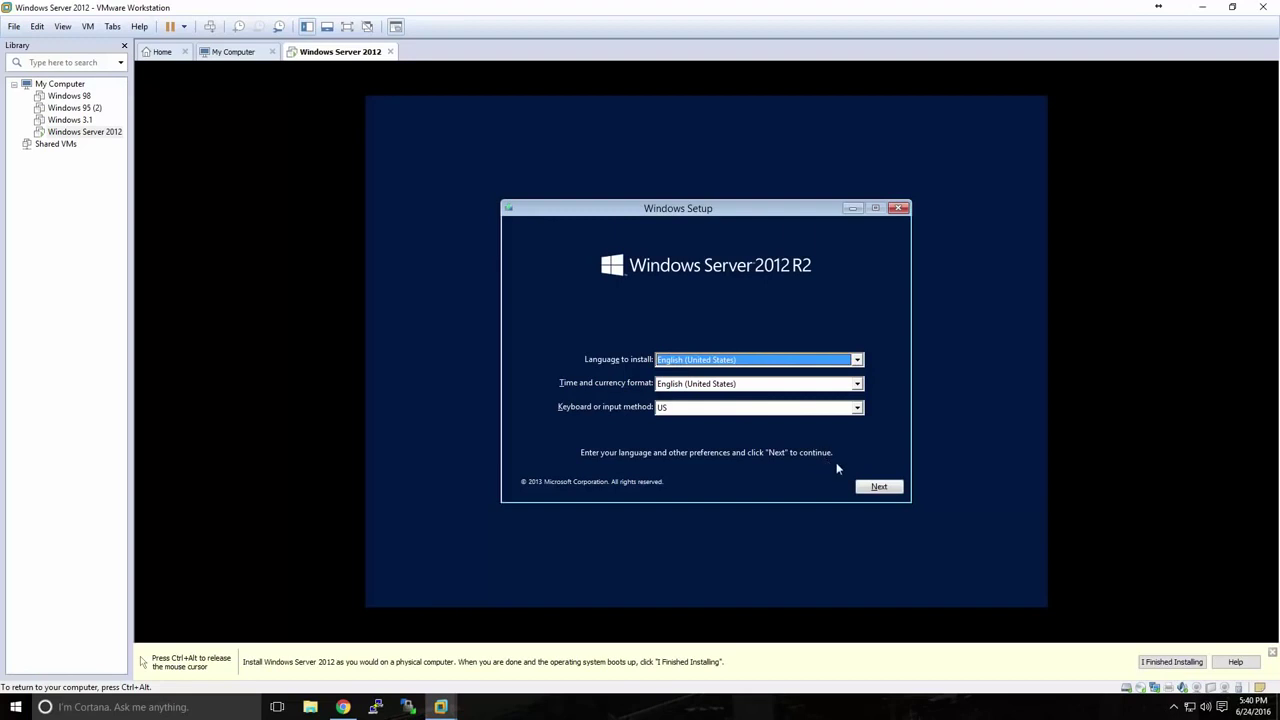
{"action": "left_click", "coordinate": [866, 490]}
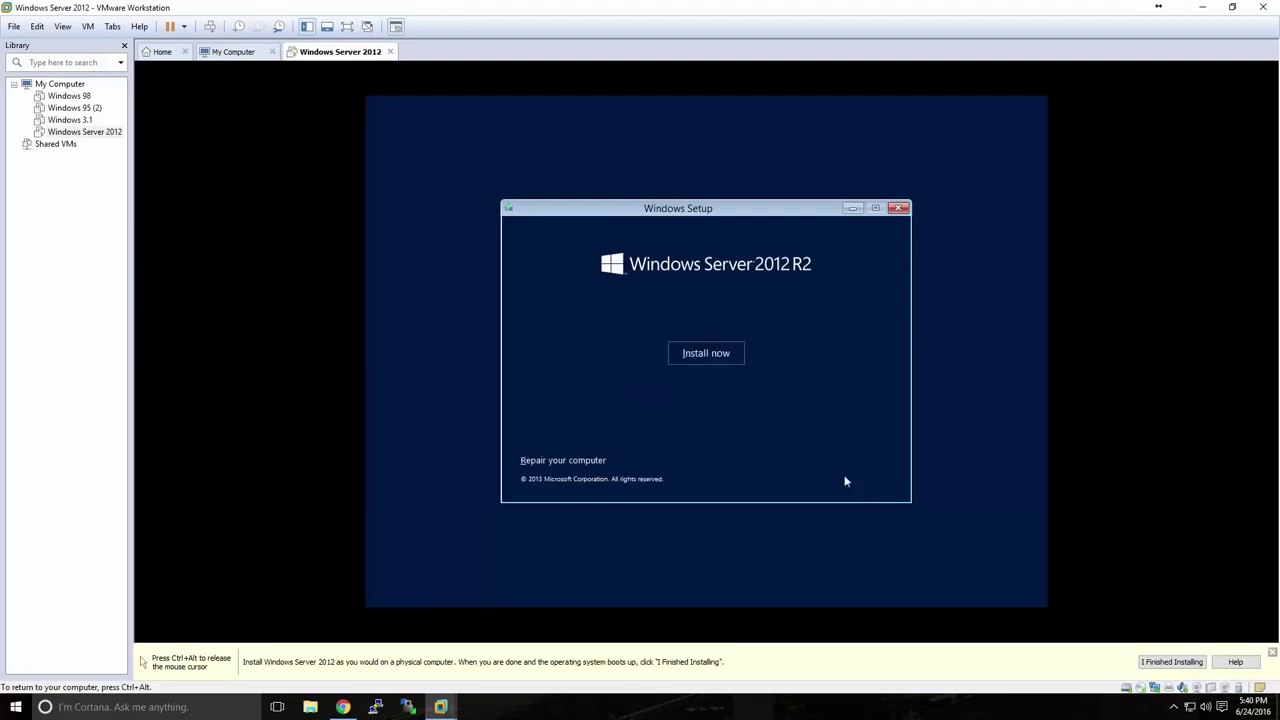
{"action": "left_click", "coordinate": [706, 360]}
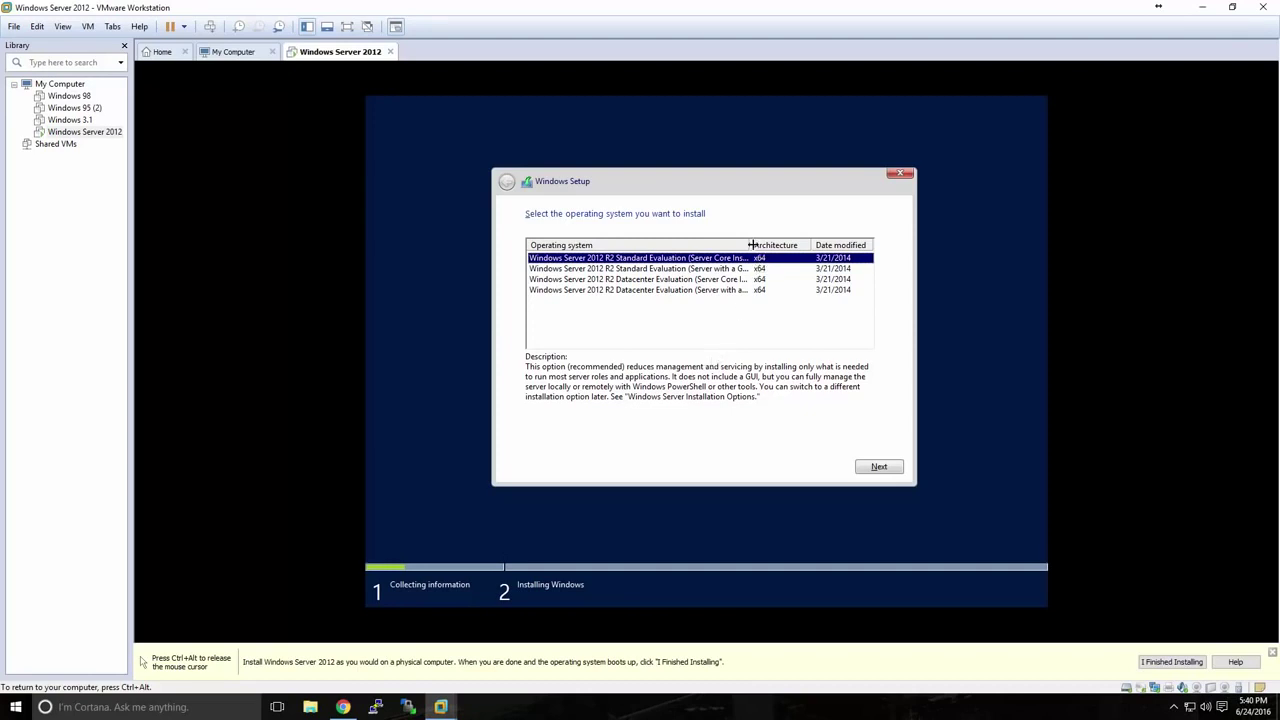
Pick Standard Evaluation (Server with a GUI) and accept the license terms.
{"action": "left_click_drag", "start_coordinate": [748, 245], "coordinate": [775, 246]}
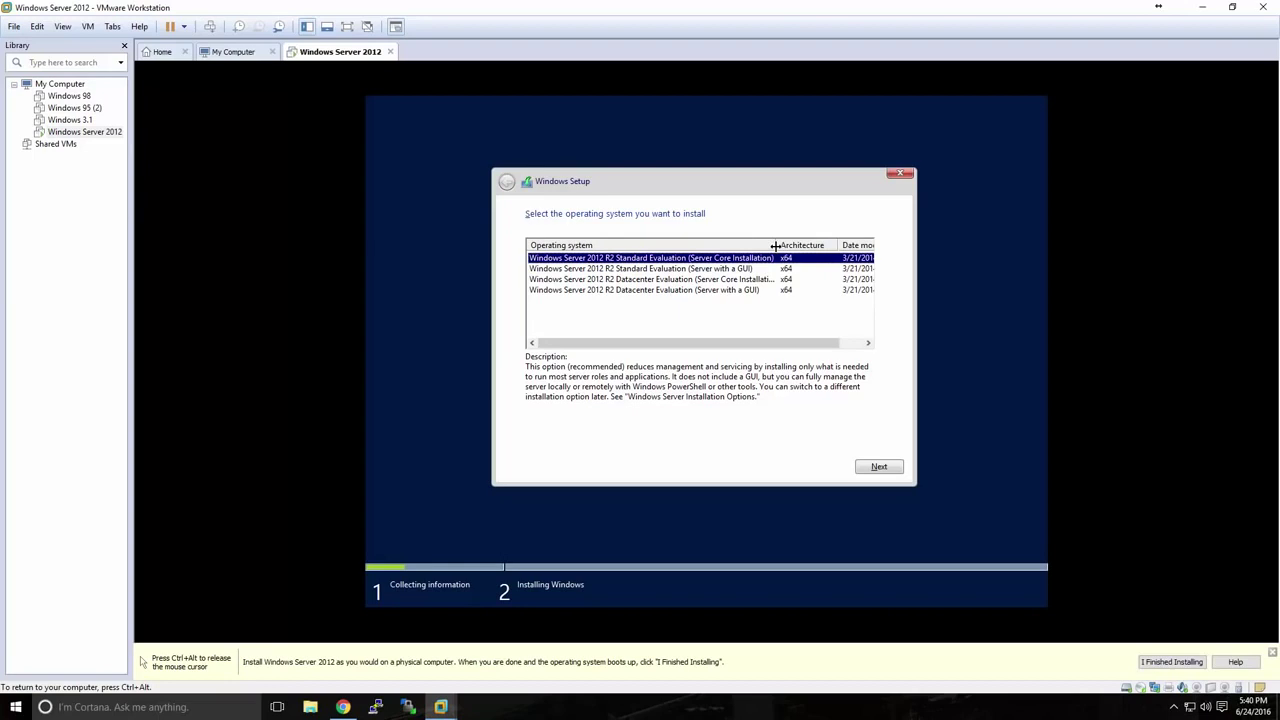
{"action": "left_click", "coordinate": [722, 269]}
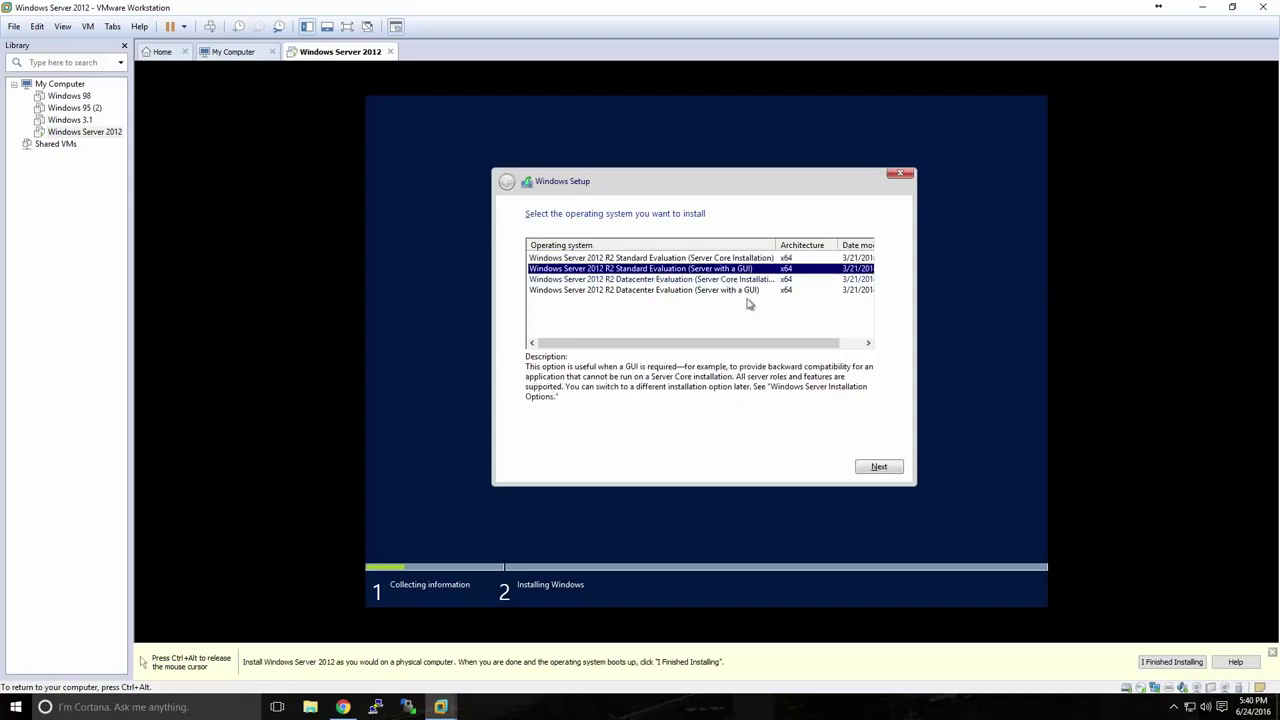
{"action": "left_click", "coordinate": [878, 468]}
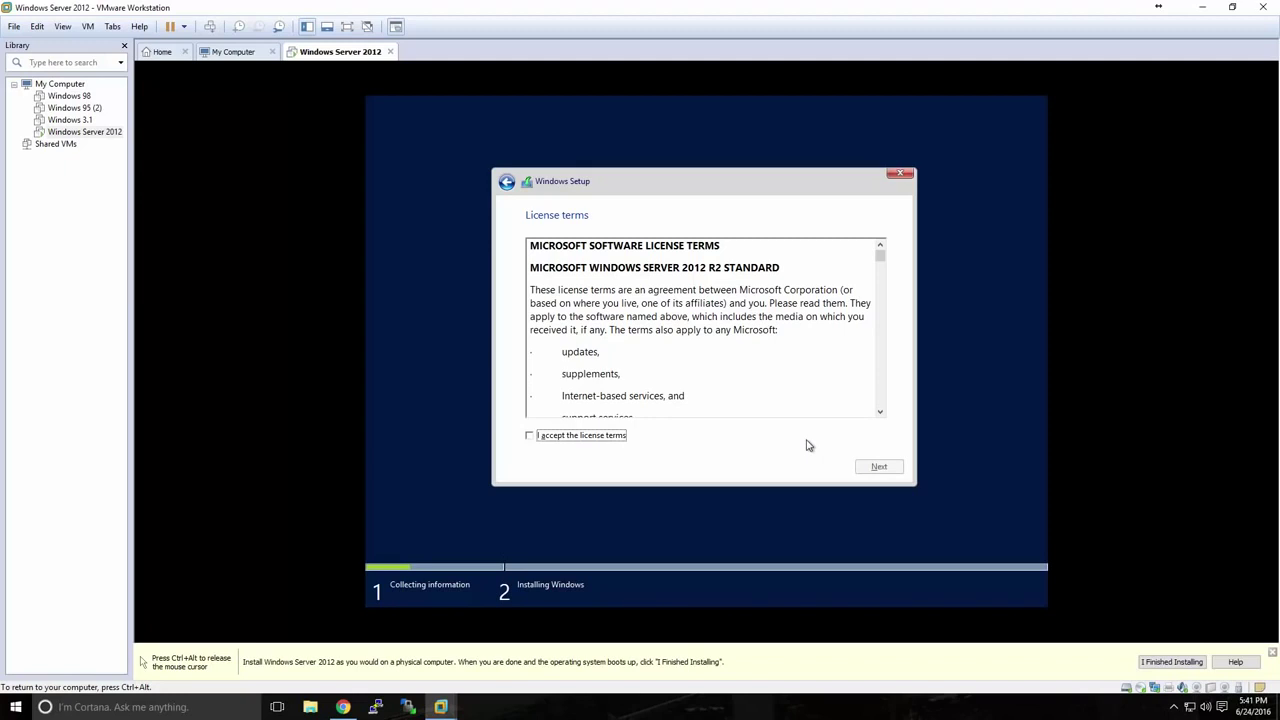
{"action": "left_click", "coordinate": [614, 437]}
{"action": "left_click", "coordinate": [861, 470]}
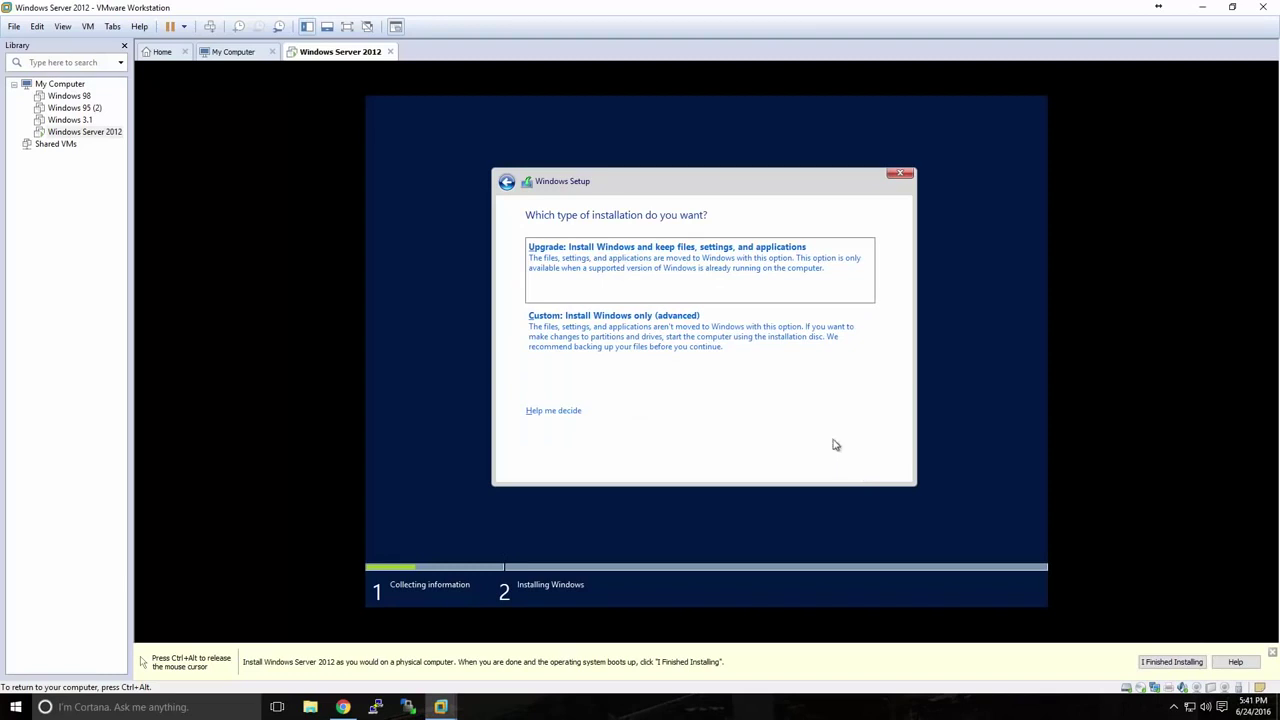
Choose a custom clean install onto the unallocated 60 GB drive and let Setup run.
{"action": "left_click", "coordinate": [646, 333]}
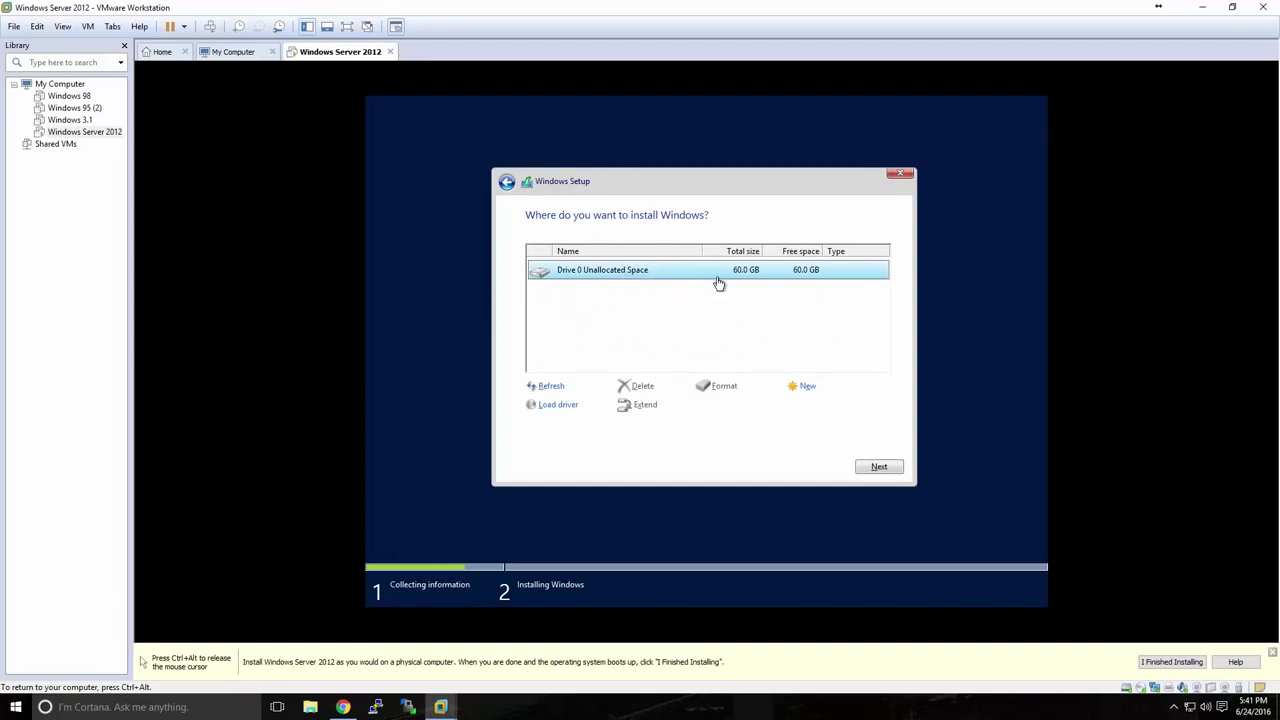
{"action": "left_click", "coordinate": [874, 467]}
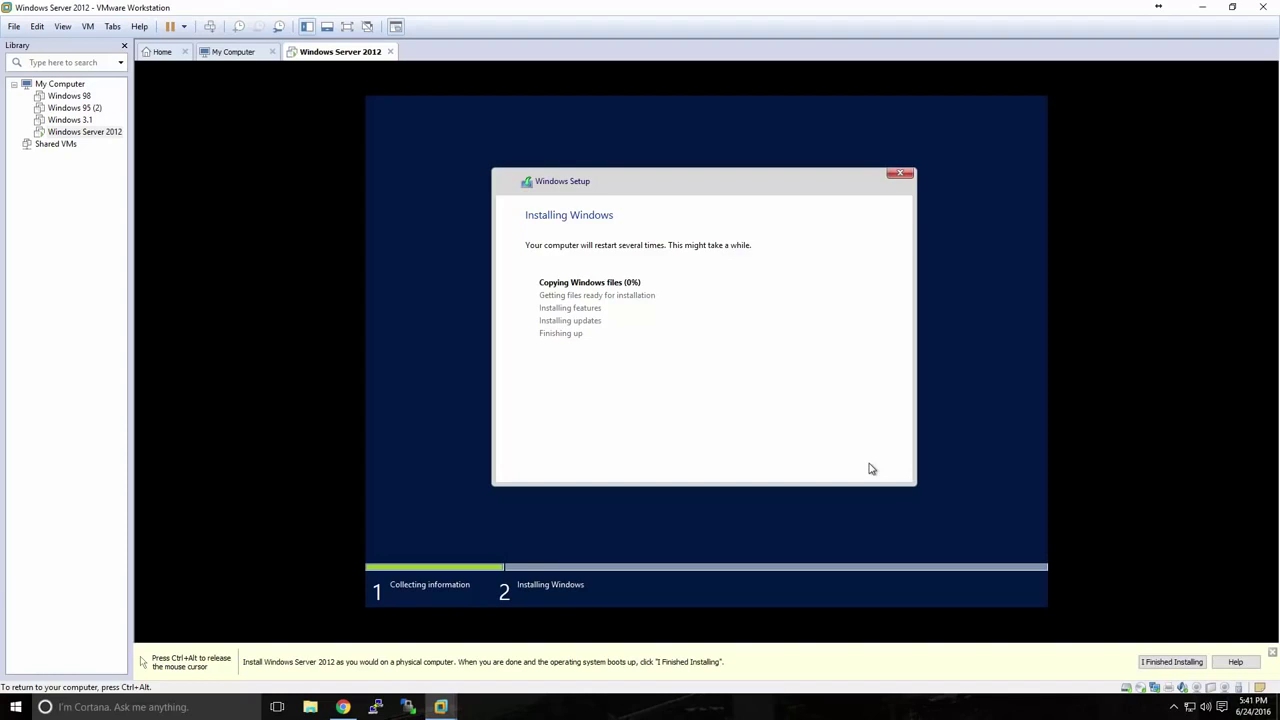
{"action": "key", "text": "ctrl+alt"}
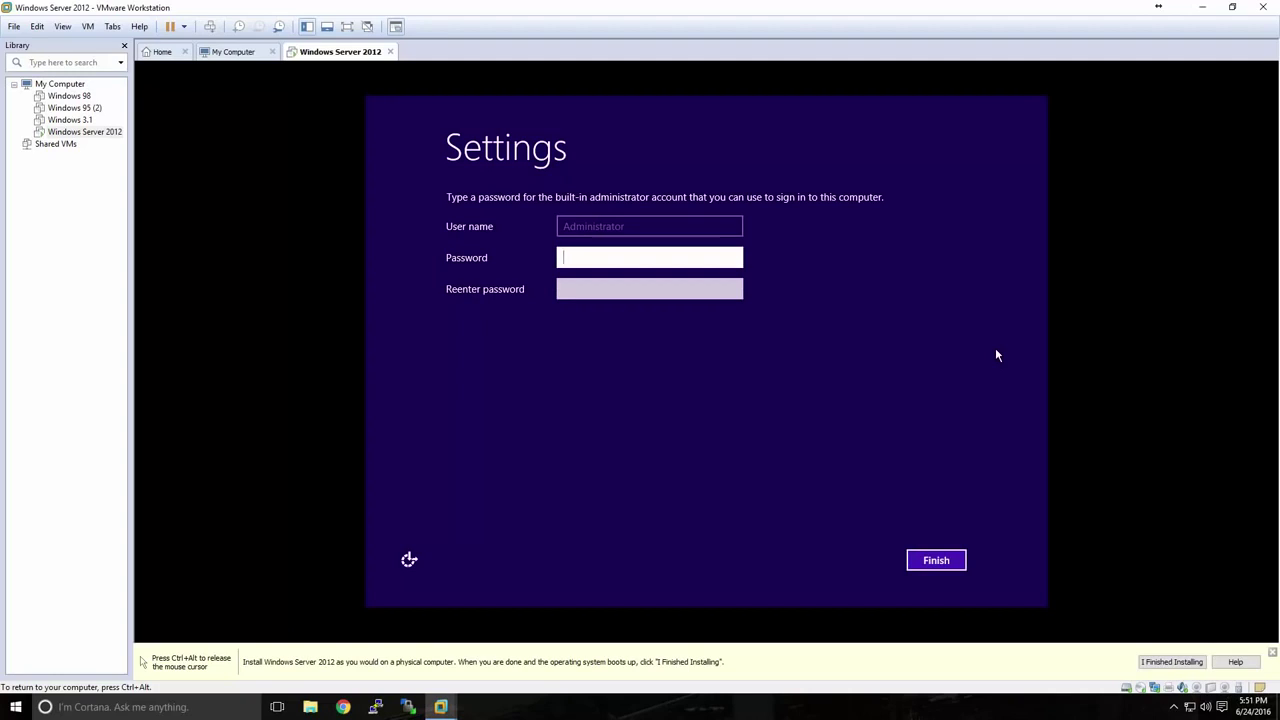
Enter and confirm the built-in Administrator password, then finish setup.
{"action": "type", "text": "Password1!123"}
{"action": "key", "text": "Tab"}
{"action": "type", "text": "Passwor"}
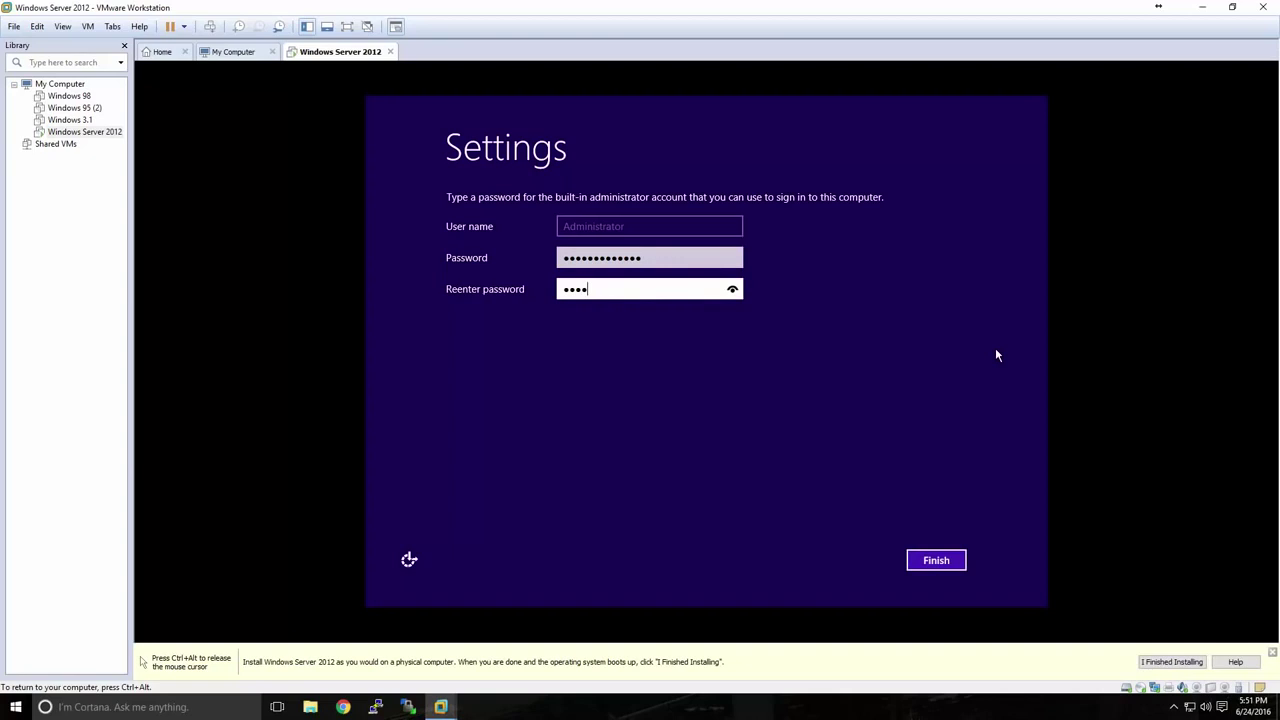
{"action": "type", "text": "d1!123"}
{"action": "left_click", "coordinate": [940, 558]}
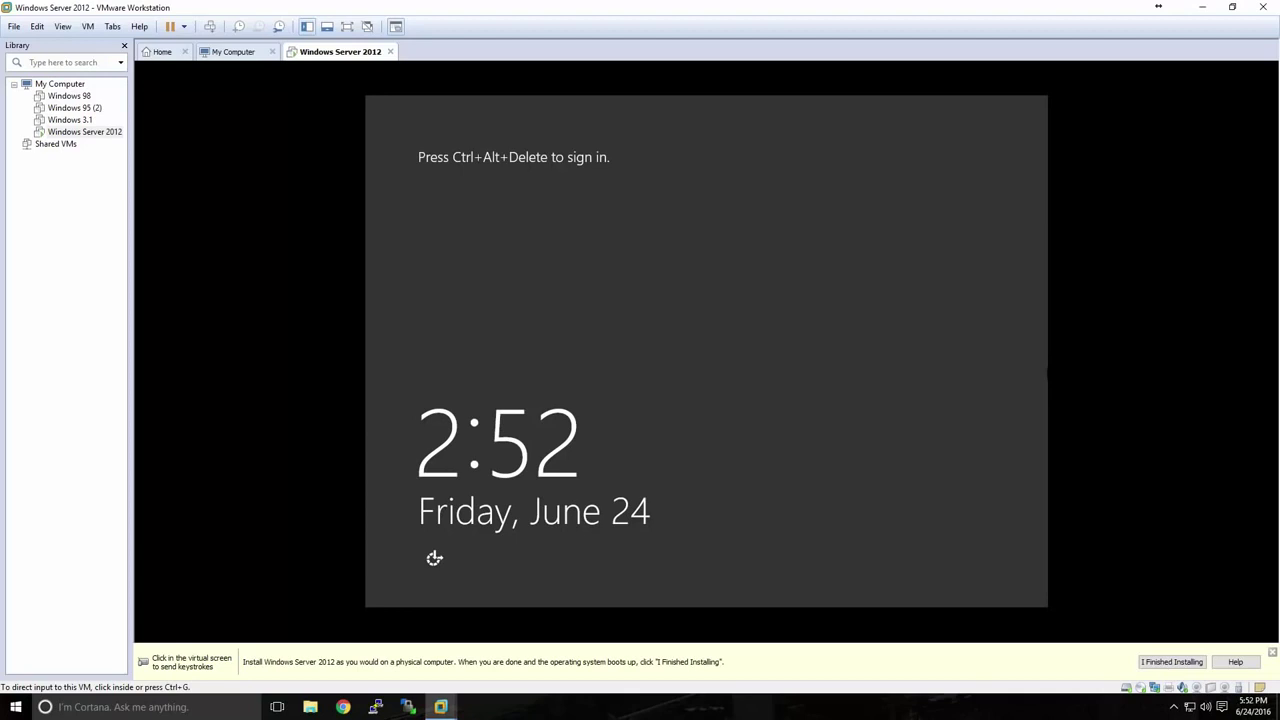
Sign in as Administrator with Ctrl+Alt+Insert and the new password.
{"action": "left_click", "coordinate": [1035, 346]}
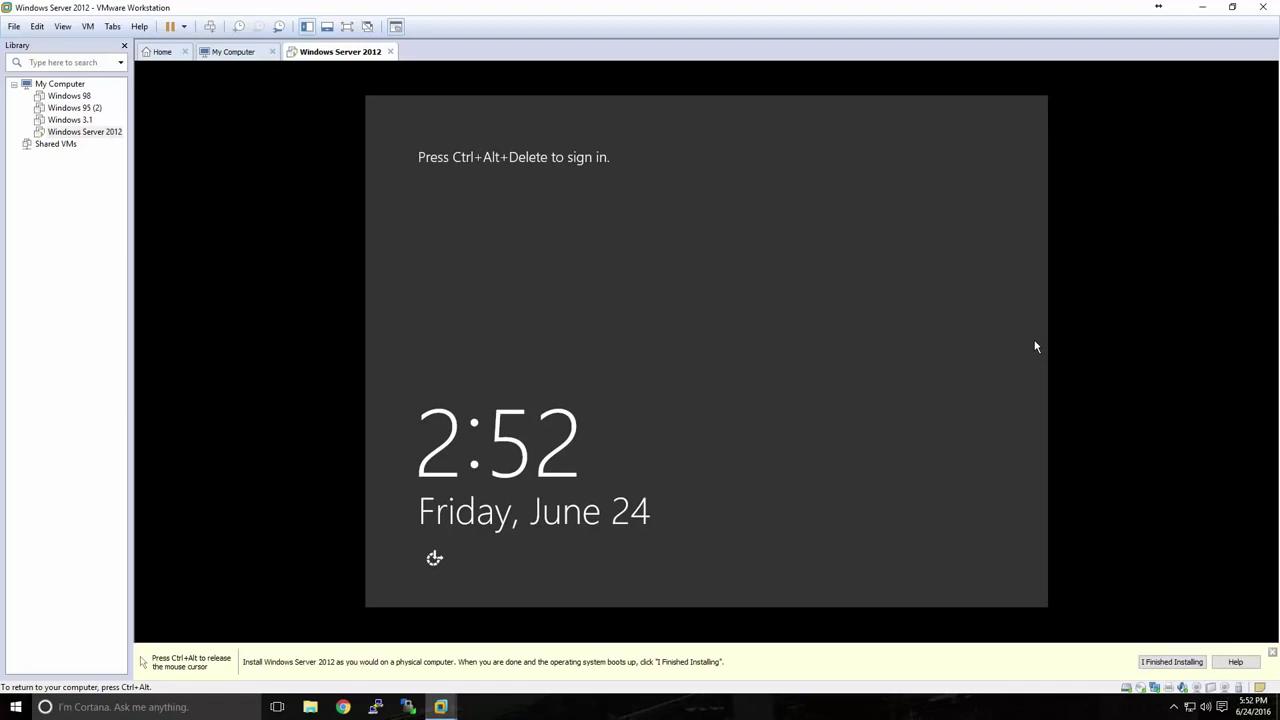
{"action": "key", "text": "ctrl+alt+Insert"}
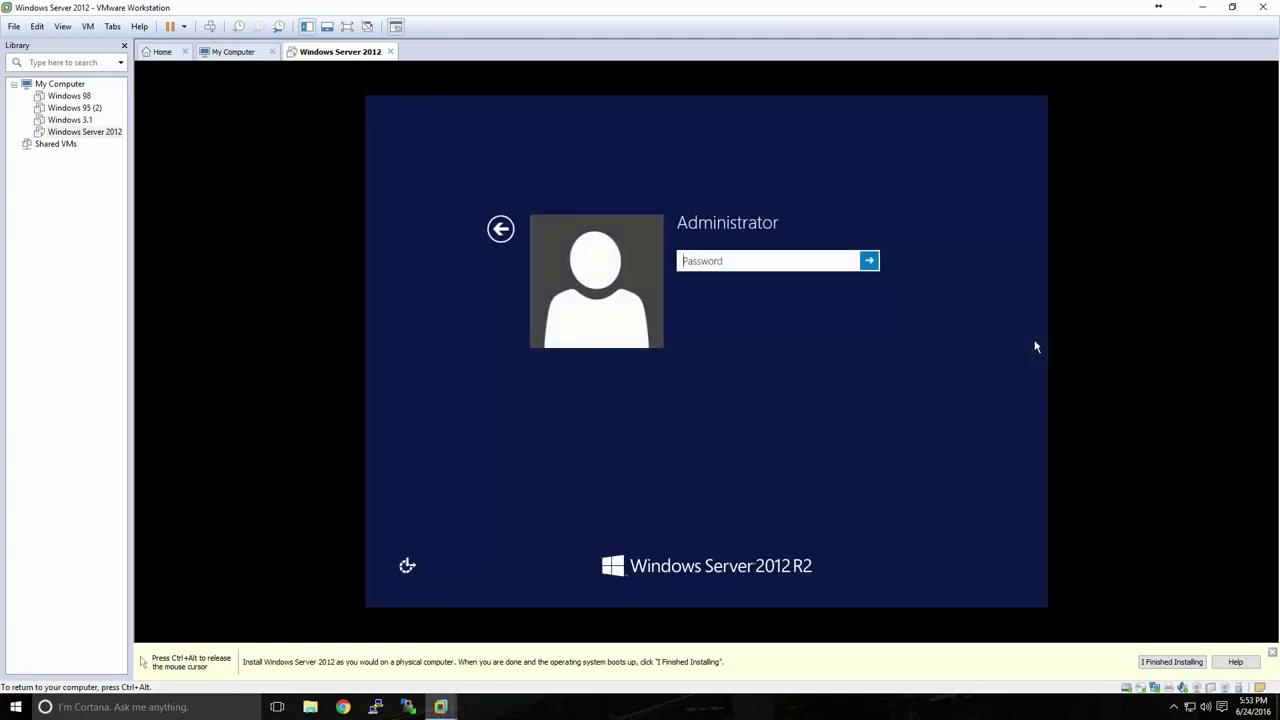
{"action": "type", "text": "**************"}
{"action": "key", "text": "Return"}
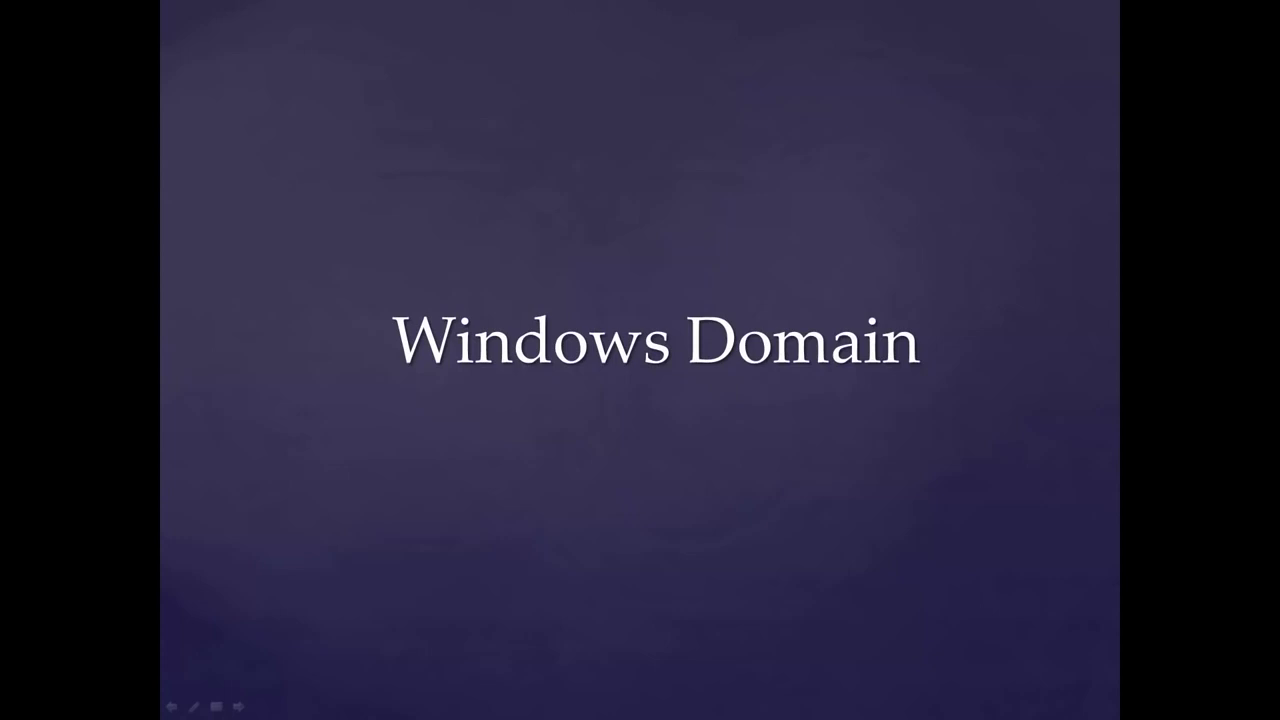
Advance the presentation to the 'What is a Windows Domain?' slide.
{"action": "key", "text": "Right"}
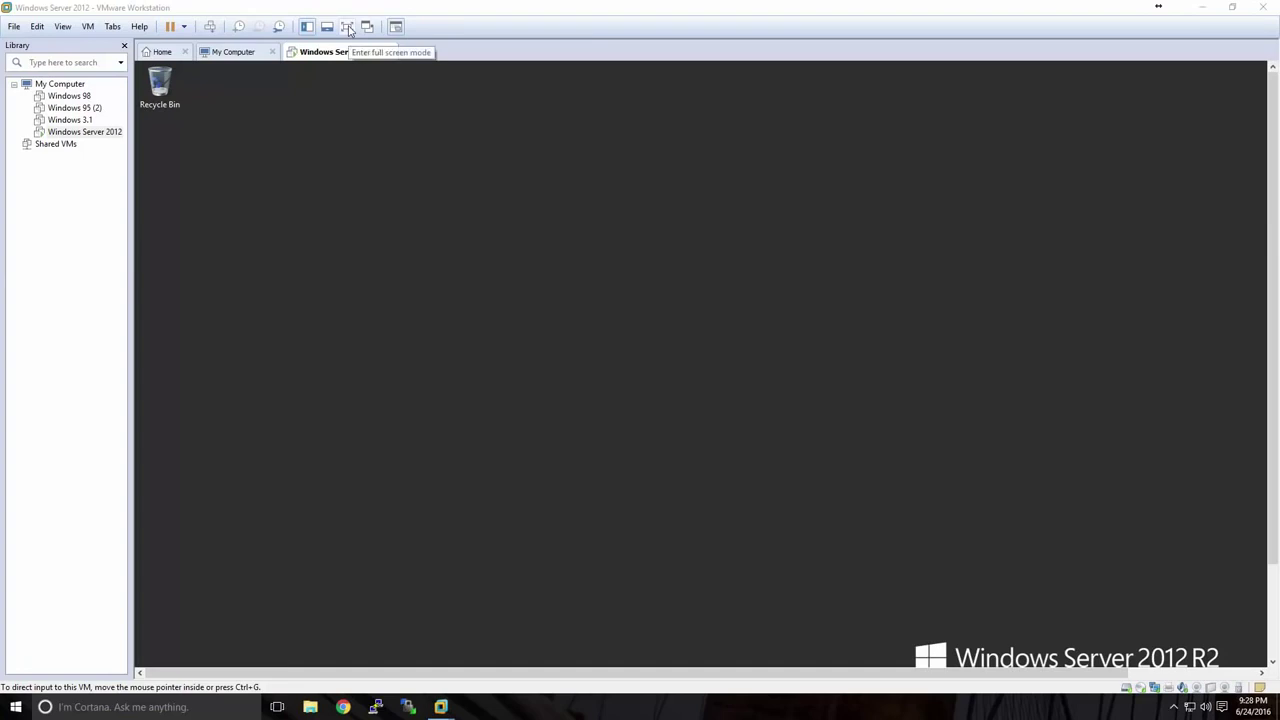
Show the Windows Server VM full screen, leaving and re-entering full screen once.
{"action": "left_click", "coordinate": [347, 28]}
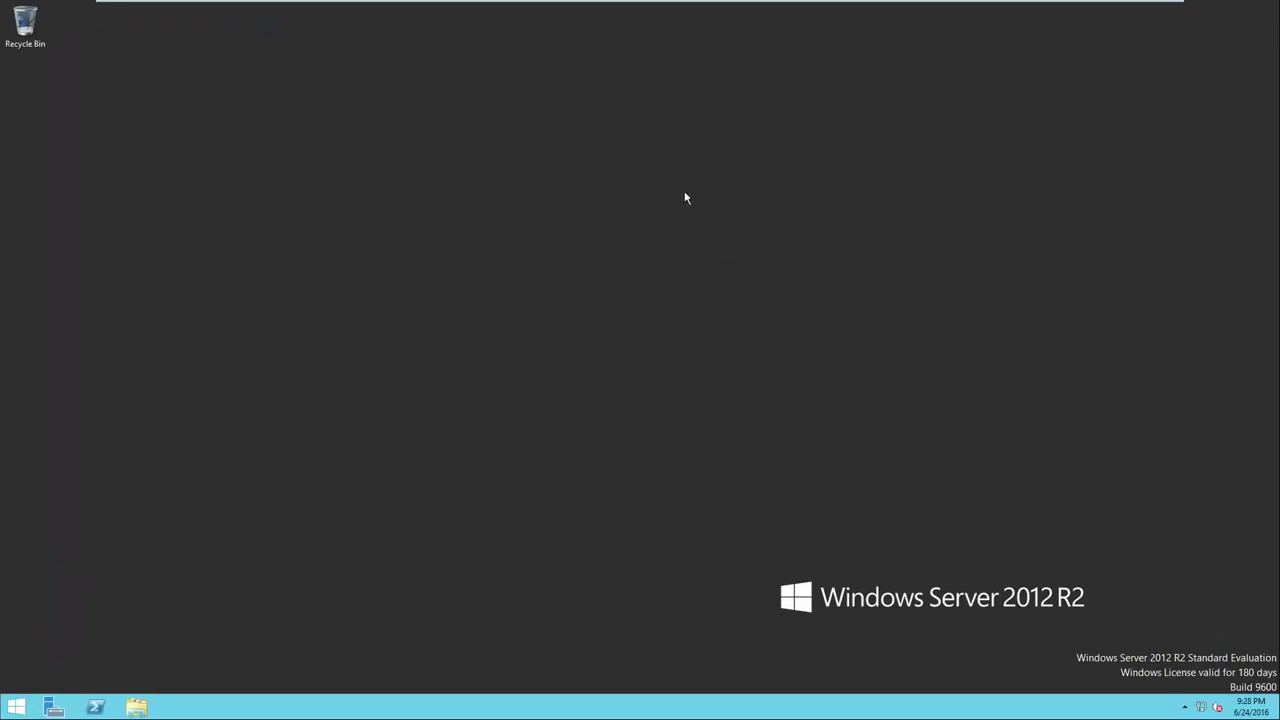
{"action": "mouse_move", "coordinate": [605, 6]}
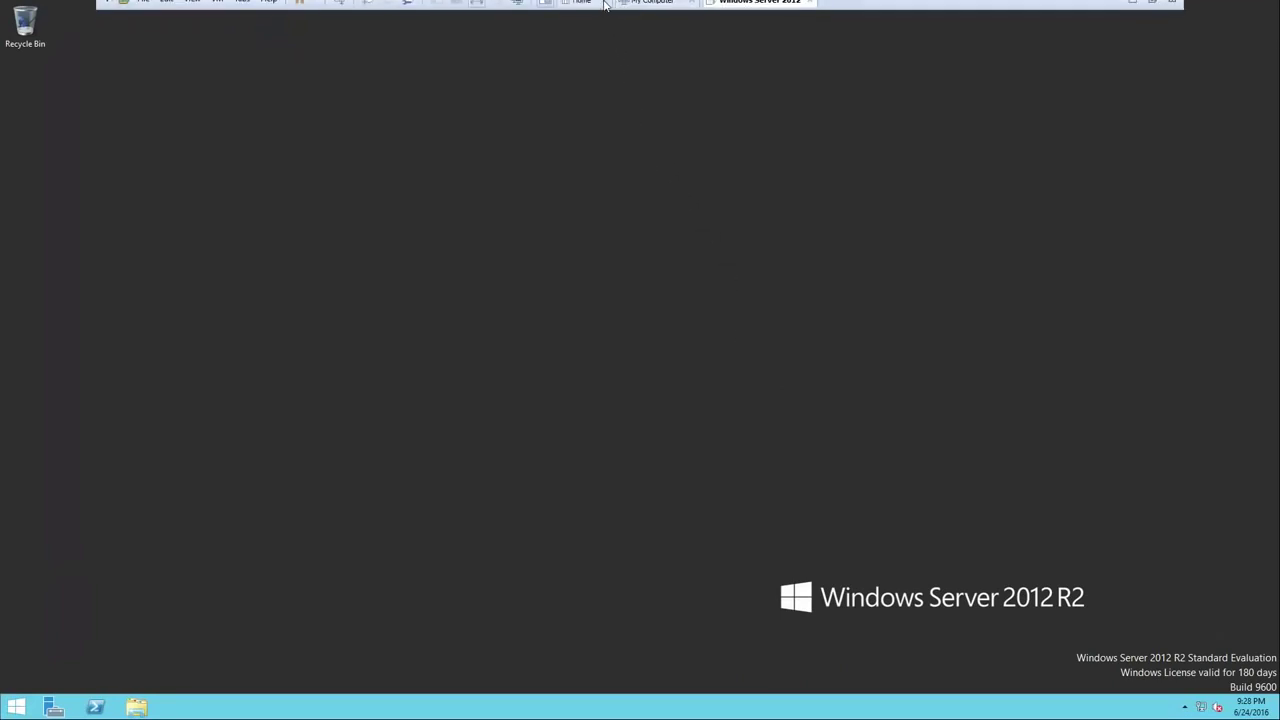
{"action": "left_click", "coordinate": [478, 9]}
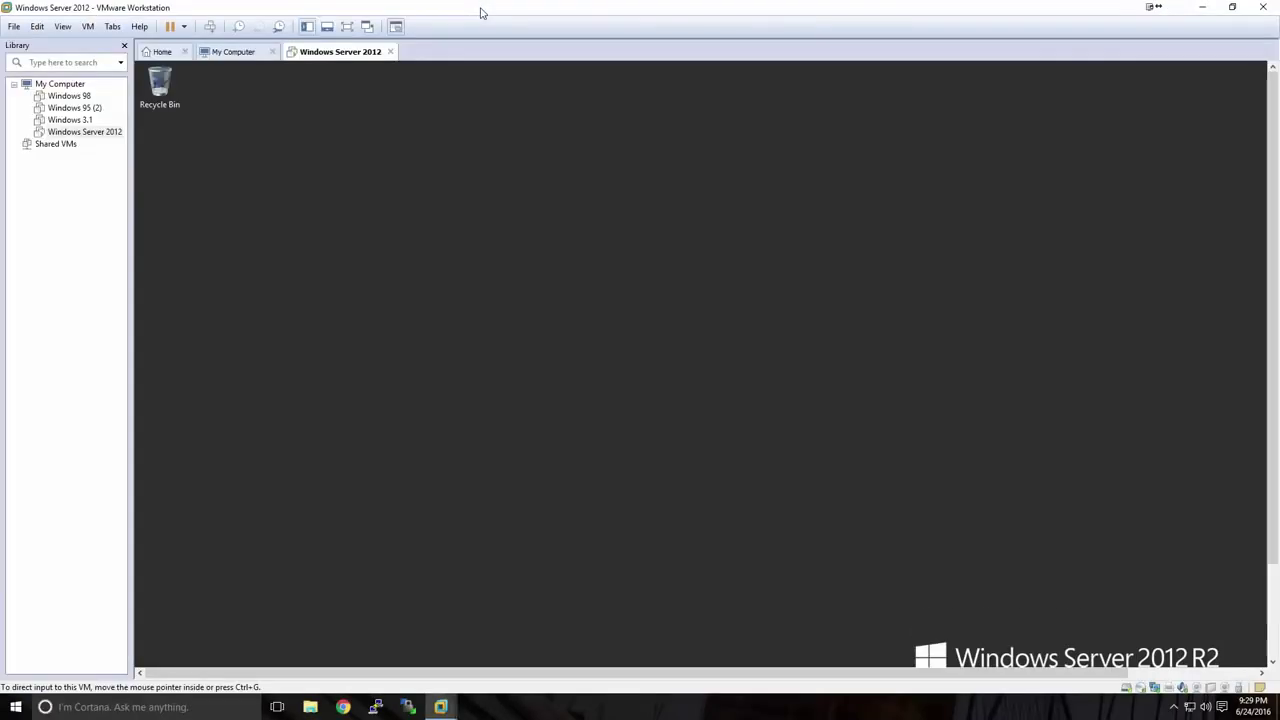
{"action": "left_click", "coordinate": [347, 28]}
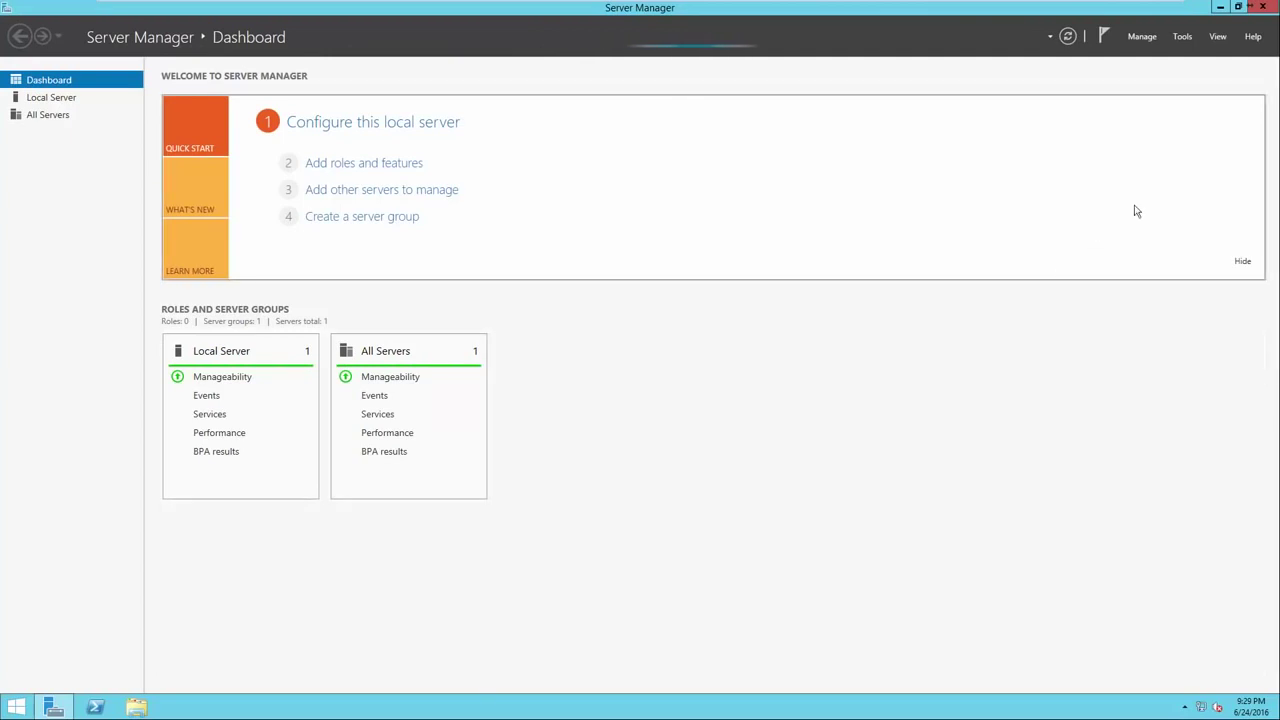
{"action": "left_click", "coordinate": [1262, 7]}
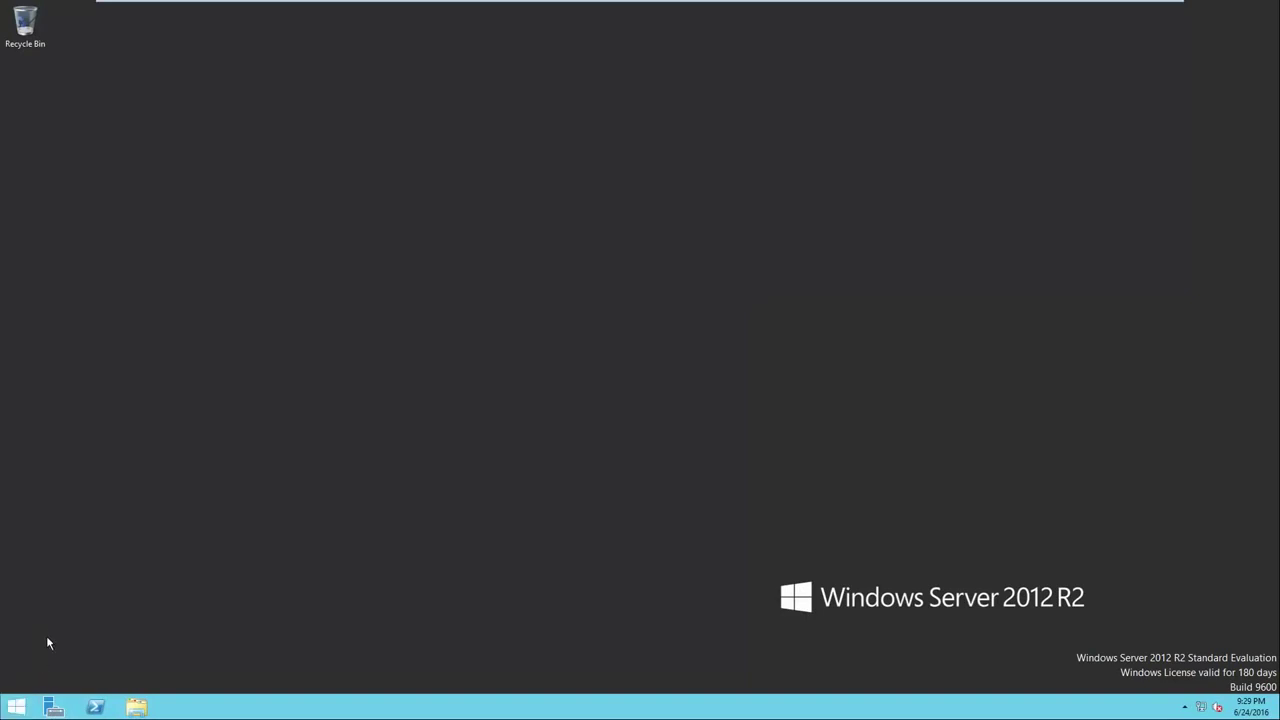
{"action": "left_click", "coordinate": [13, 710]}
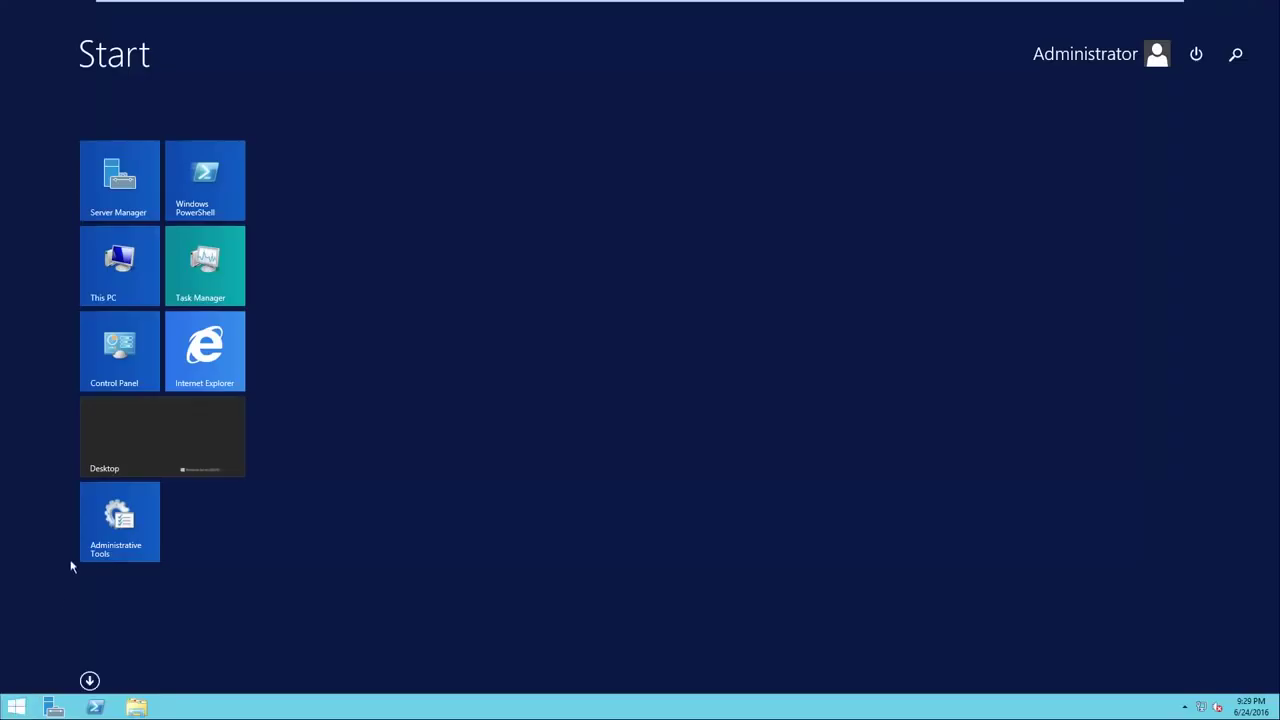
{"action": "left_click", "coordinate": [137, 209]}
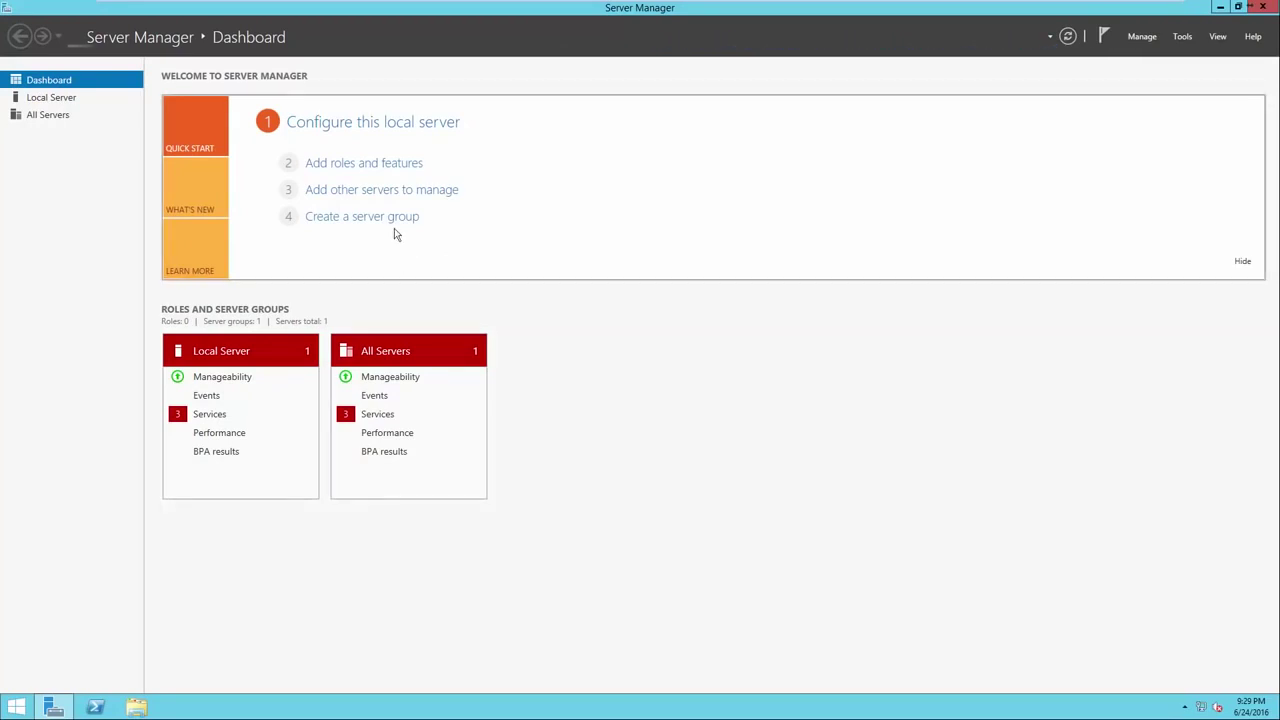
Open the Local Server page in Server Manager's navigation pane.
{"action": "left_click", "coordinate": [352, 123]}
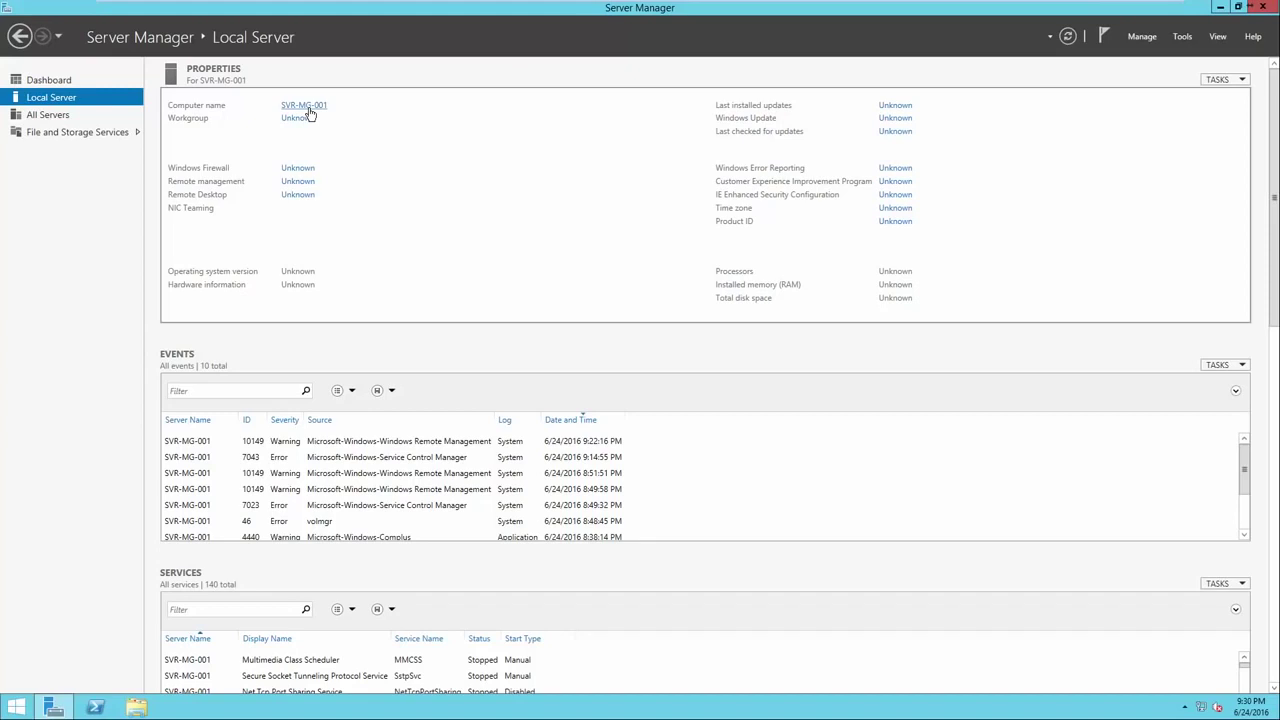
{"action": "left_click", "coordinate": [309, 112]}
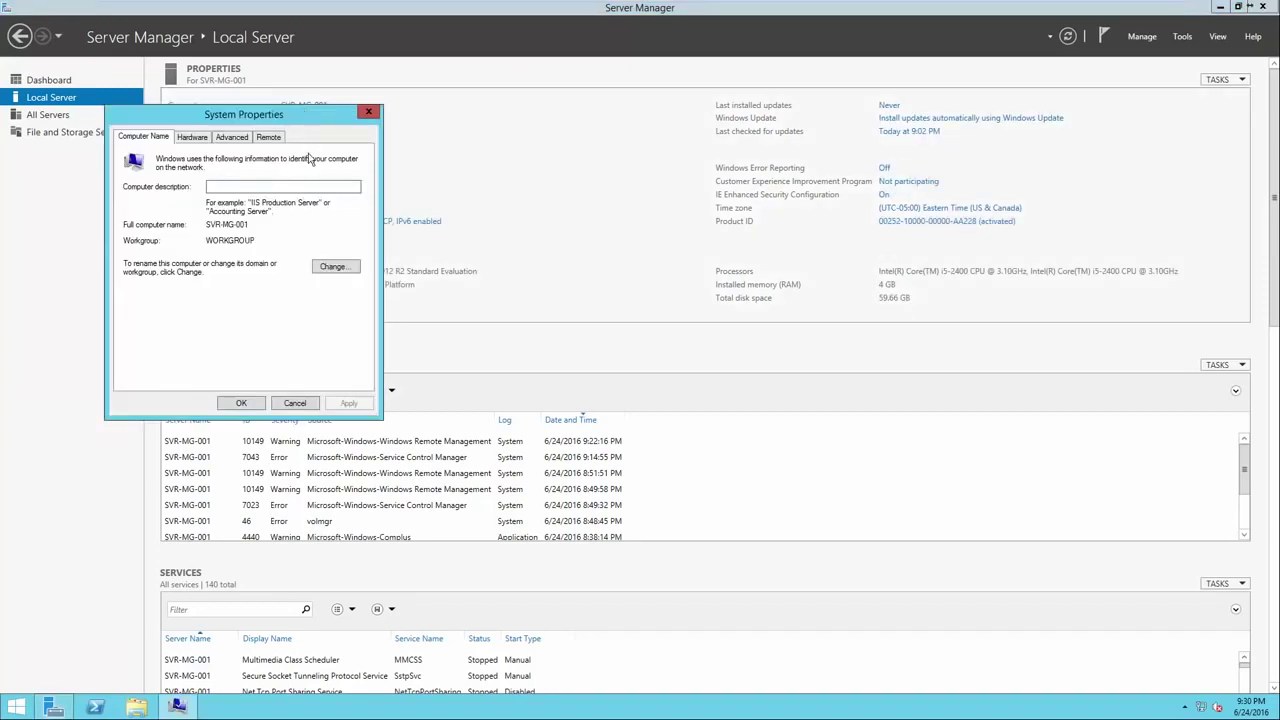
{"action": "left_click_drag", "start_coordinate": [296, 121], "coordinate": [650, 127]}
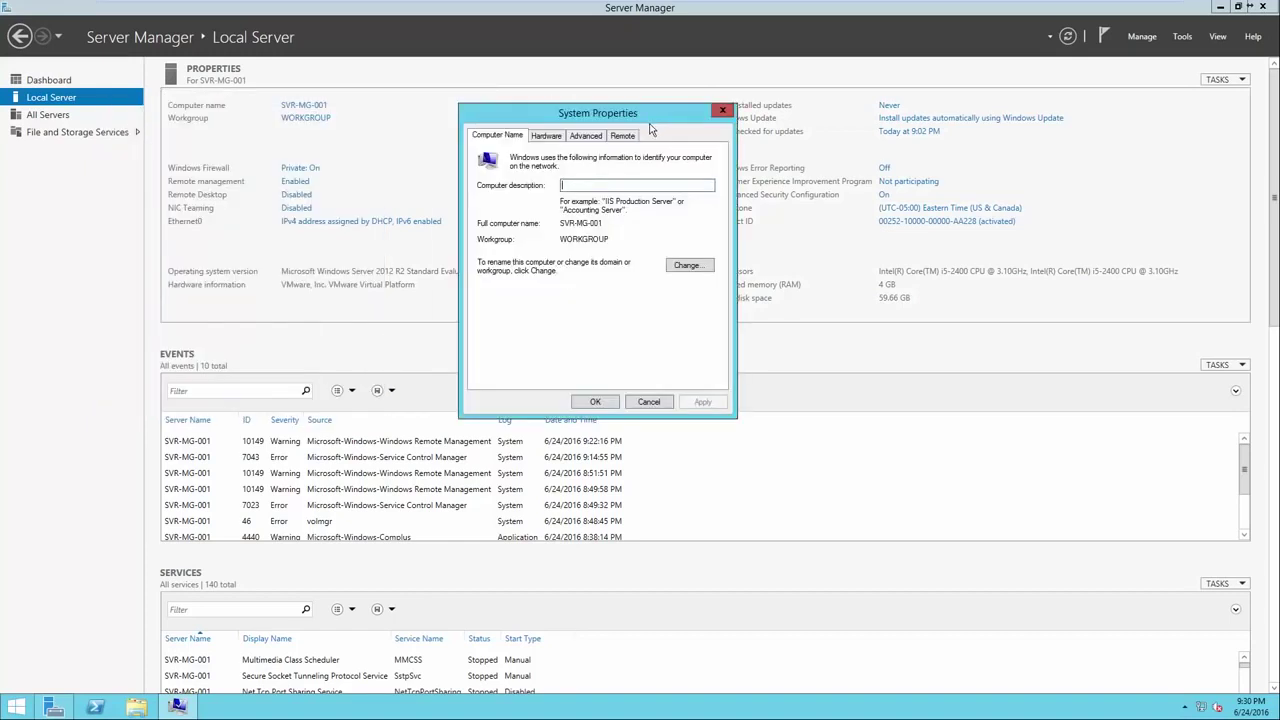
{"action": "left_click", "coordinate": [688, 266]}
{"action": "left_click", "coordinate": [531, 214]}
{"action": "double_click", "coordinate": [531, 214]}
{"action": "left_click", "coordinate": [533, 213]}
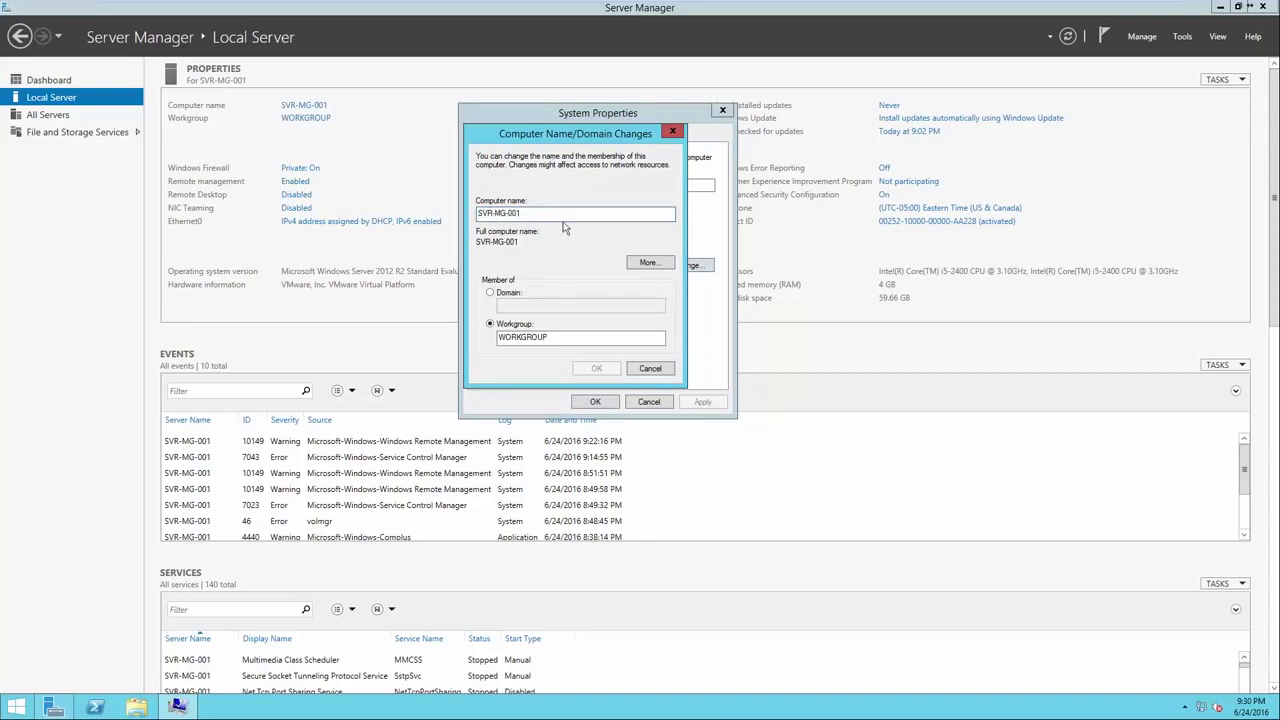
{"action": "left_click", "coordinate": [663, 370]}
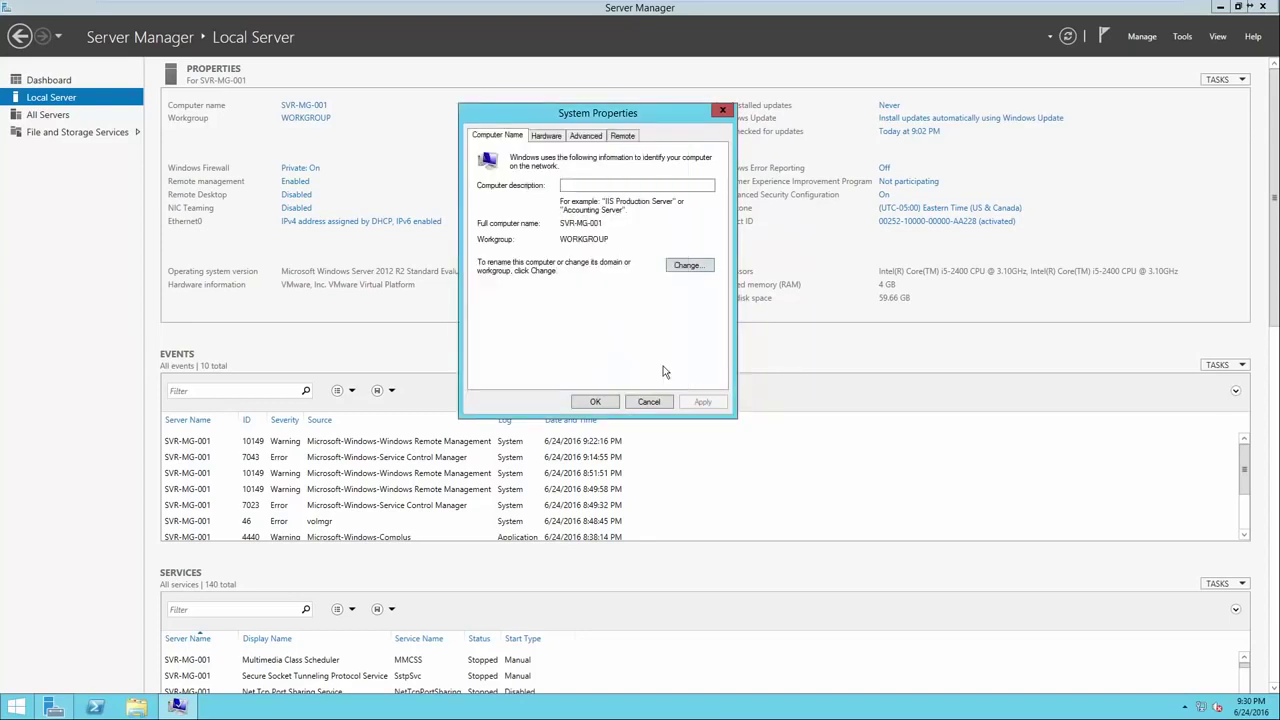
{"action": "left_click", "coordinate": [595, 401]}
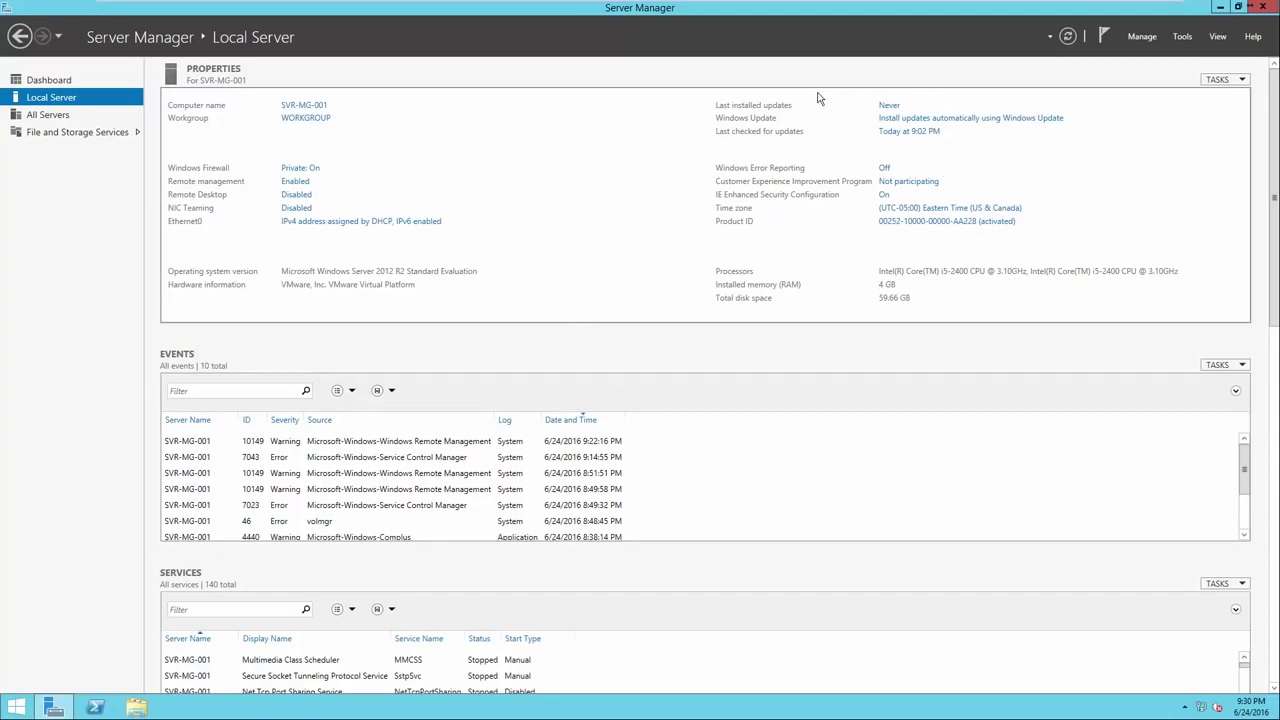
{"action": "left_click", "coordinate": [893, 122]}
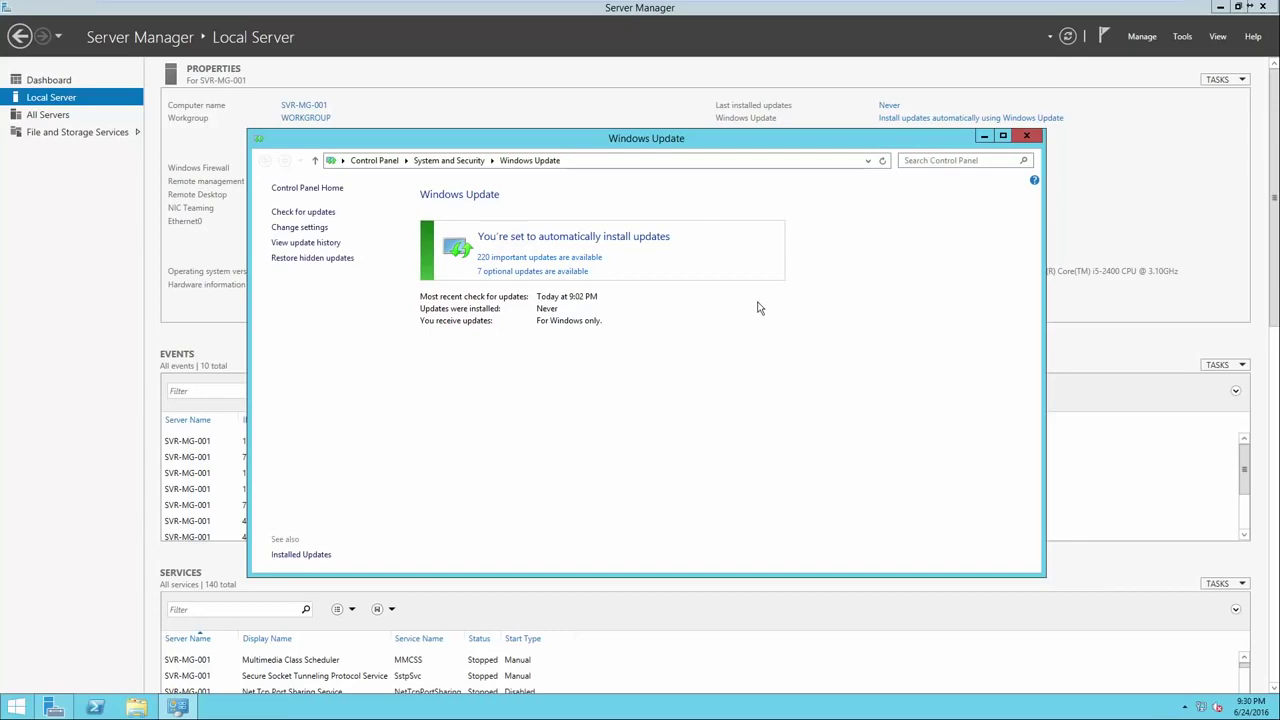
{"action": "left_click", "coordinate": [1026, 136]}
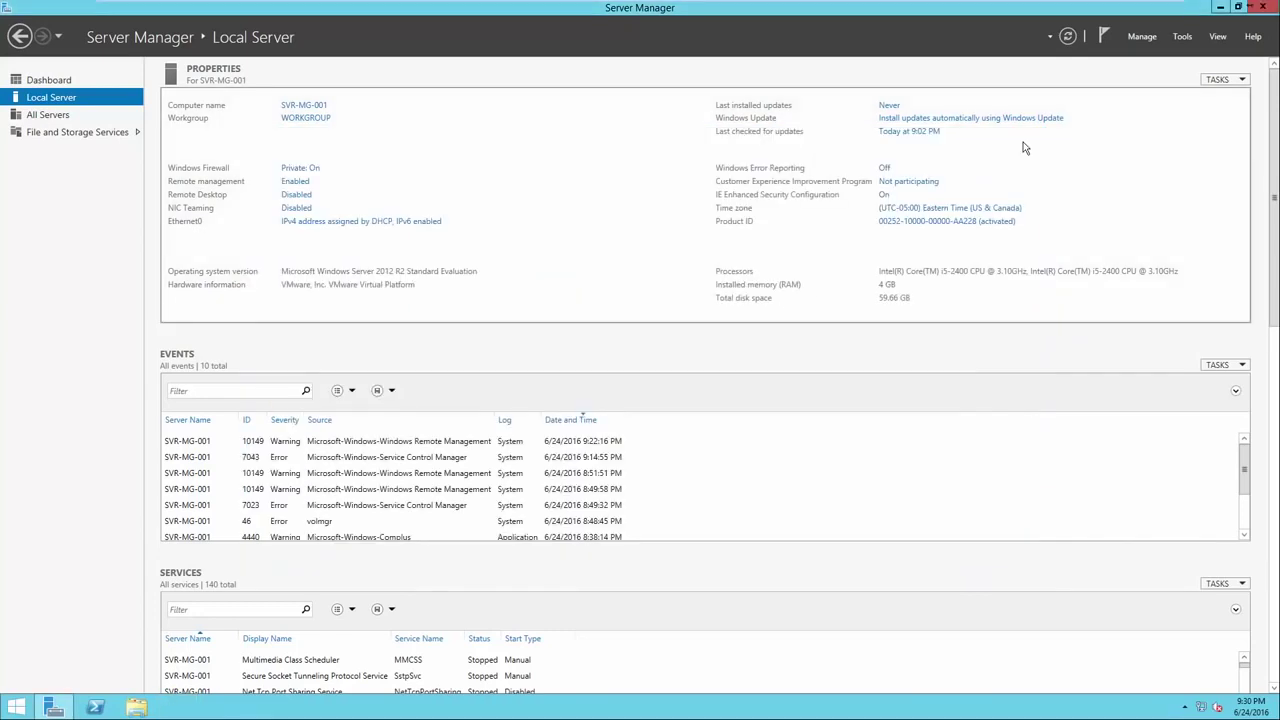
{"action": "left_click", "coordinate": [941, 209]}
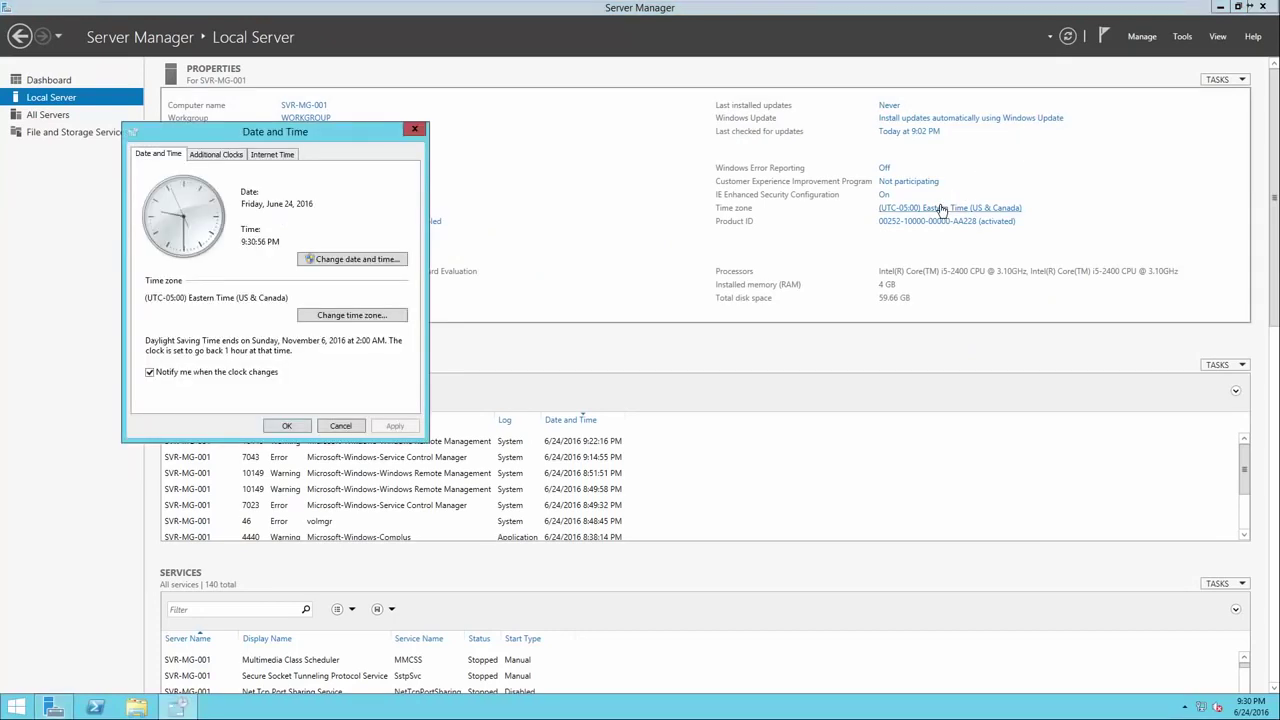
{"action": "left_click_drag", "start_coordinate": [326, 131], "coordinate": [672, 131]}
{"action": "left_click", "coordinate": [634, 158]}
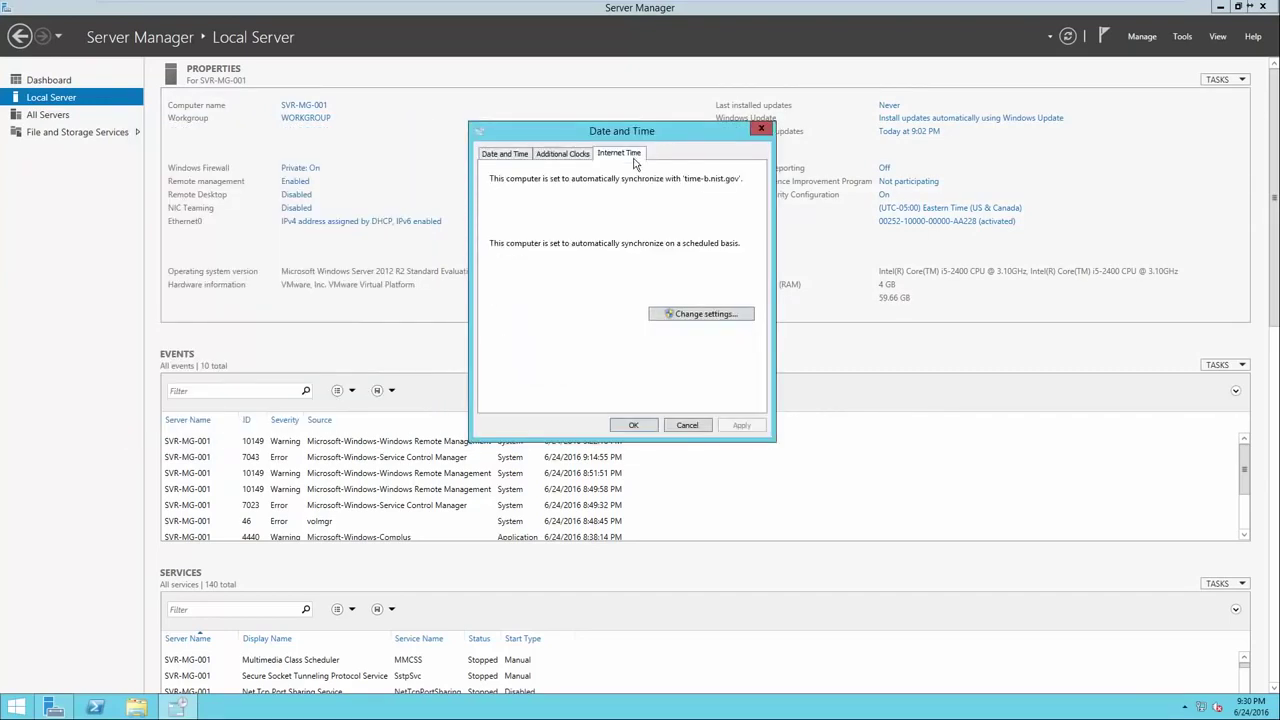
{"action": "left_click", "coordinate": [698, 316]}
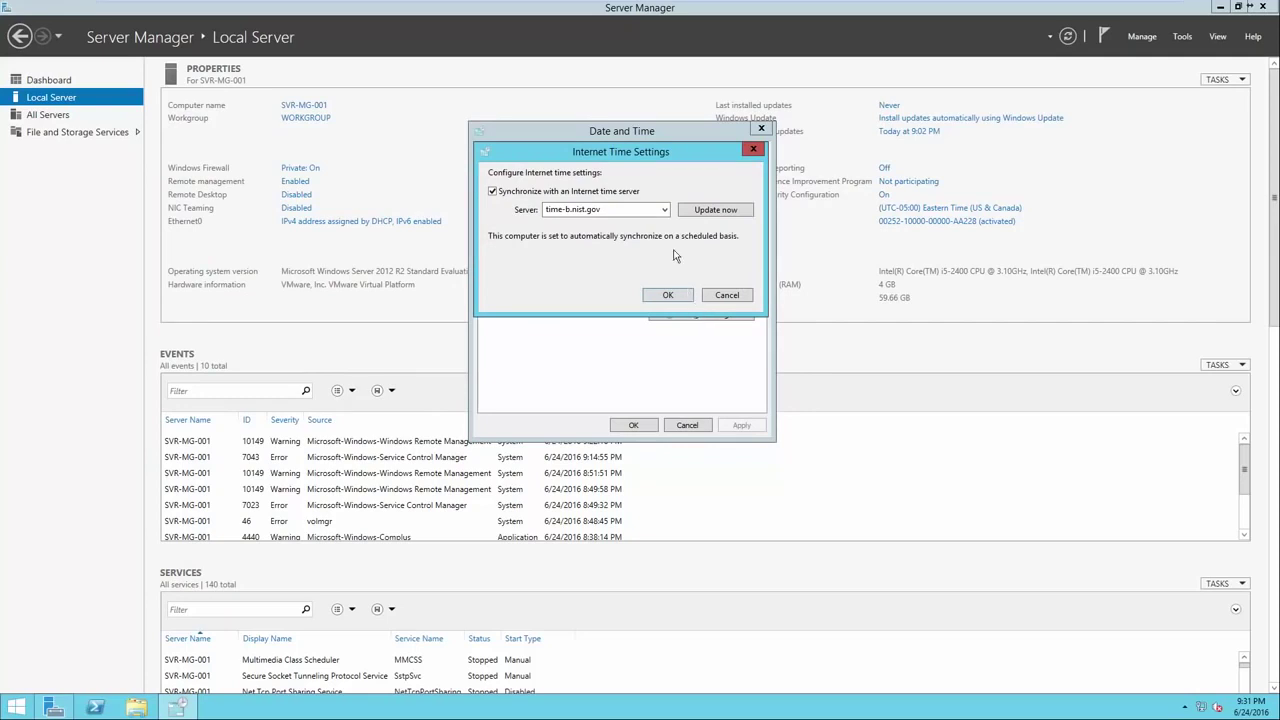
{"action": "left_click", "coordinate": [664, 209]}
{"action": "left_click", "coordinate": [651, 264]}
{"action": "left_click", "coordinate": [714, 294]}
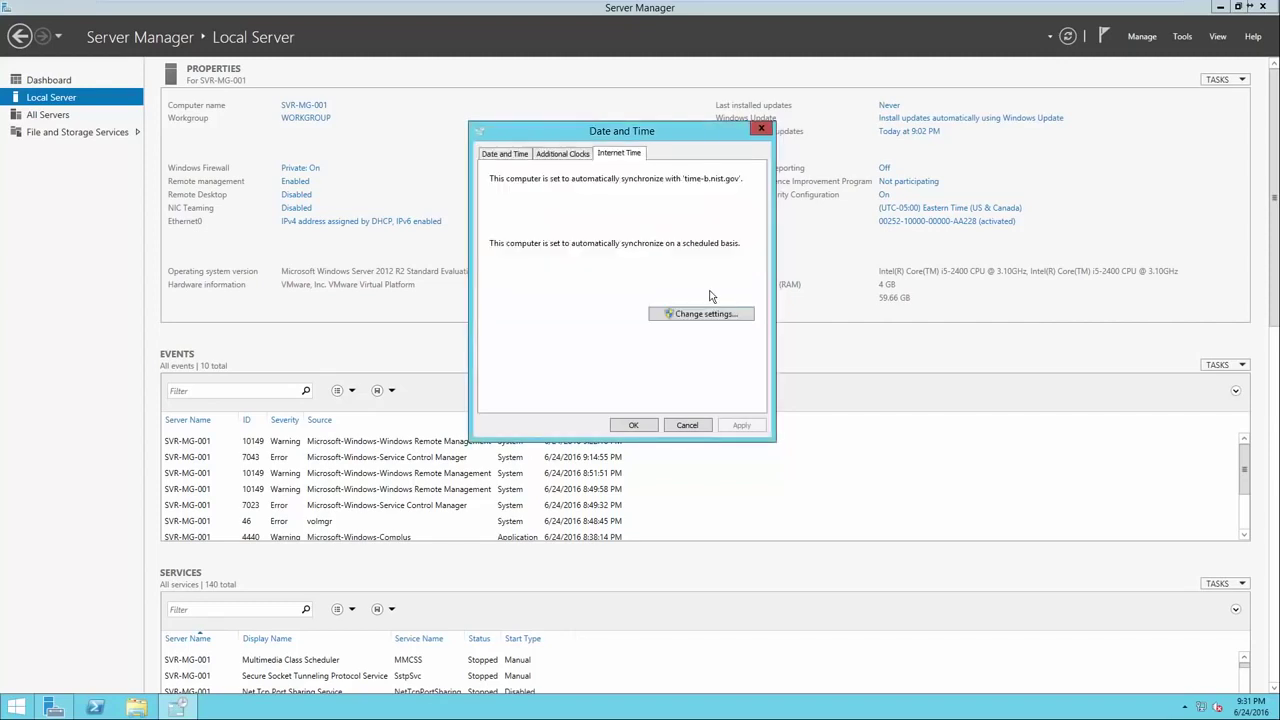
{"action": "left_click", "coordinate": [509, 154]}
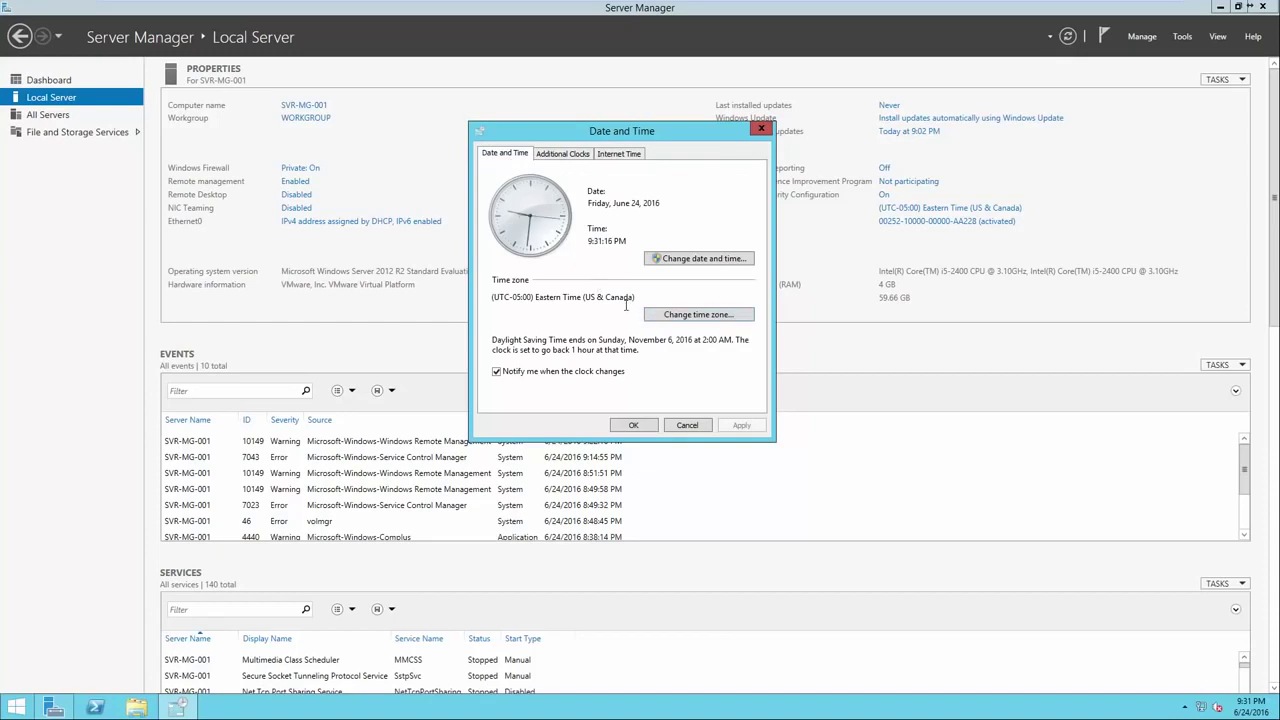
{"action": "left_click", "coordinate": [634, 426]}
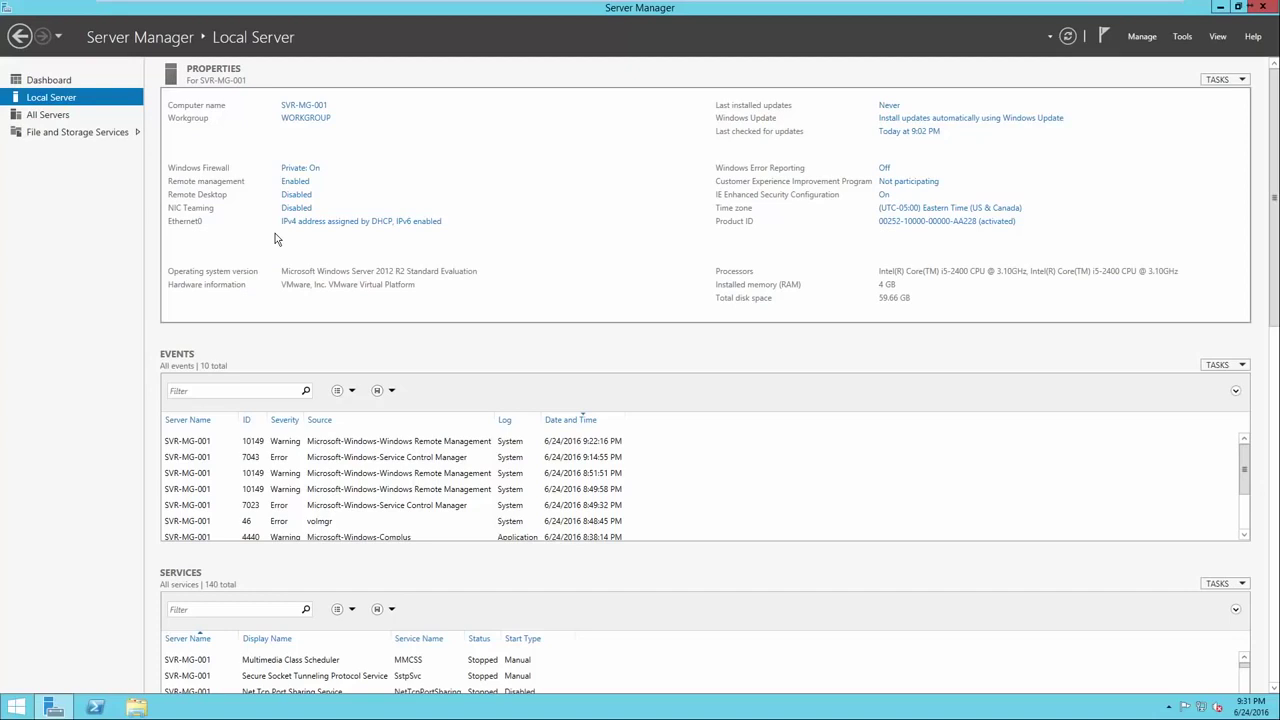
Open the Ethernet0 adapter's connection status from the Local Server page.
{"action": "left_click", "coordinate": [332, 222]}
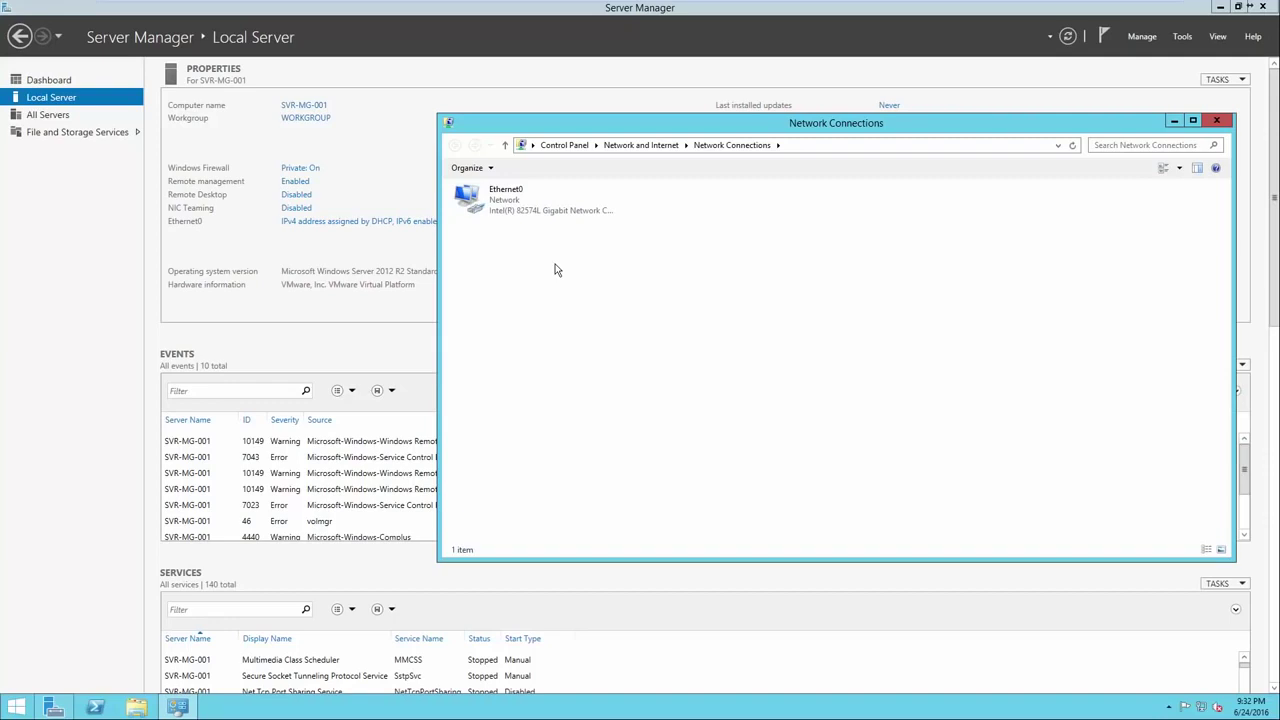
{"action": "right_click", "coordinate": [530, 206]}
{"action": "left_click", "coordinate": [519, 201]}
{"action": "right_click", "coordinate": [519, 199]}
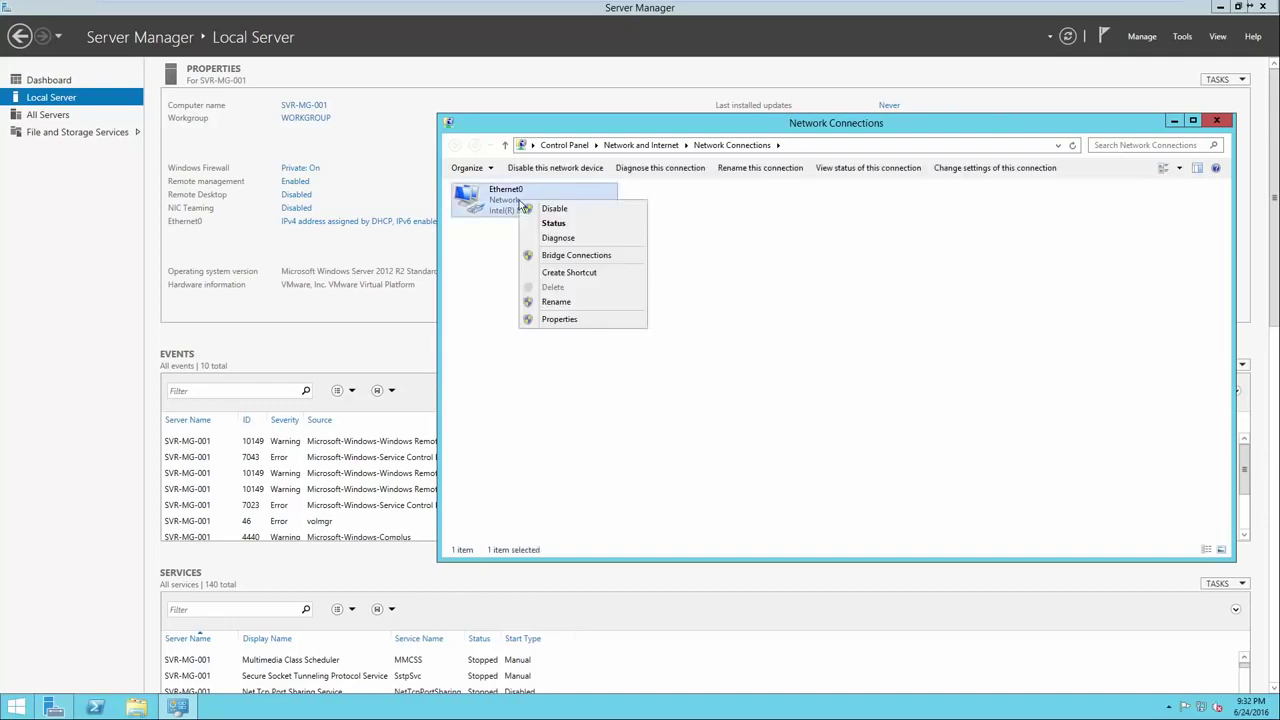
{"action": "left_click", "coordinate": [545, 223]}
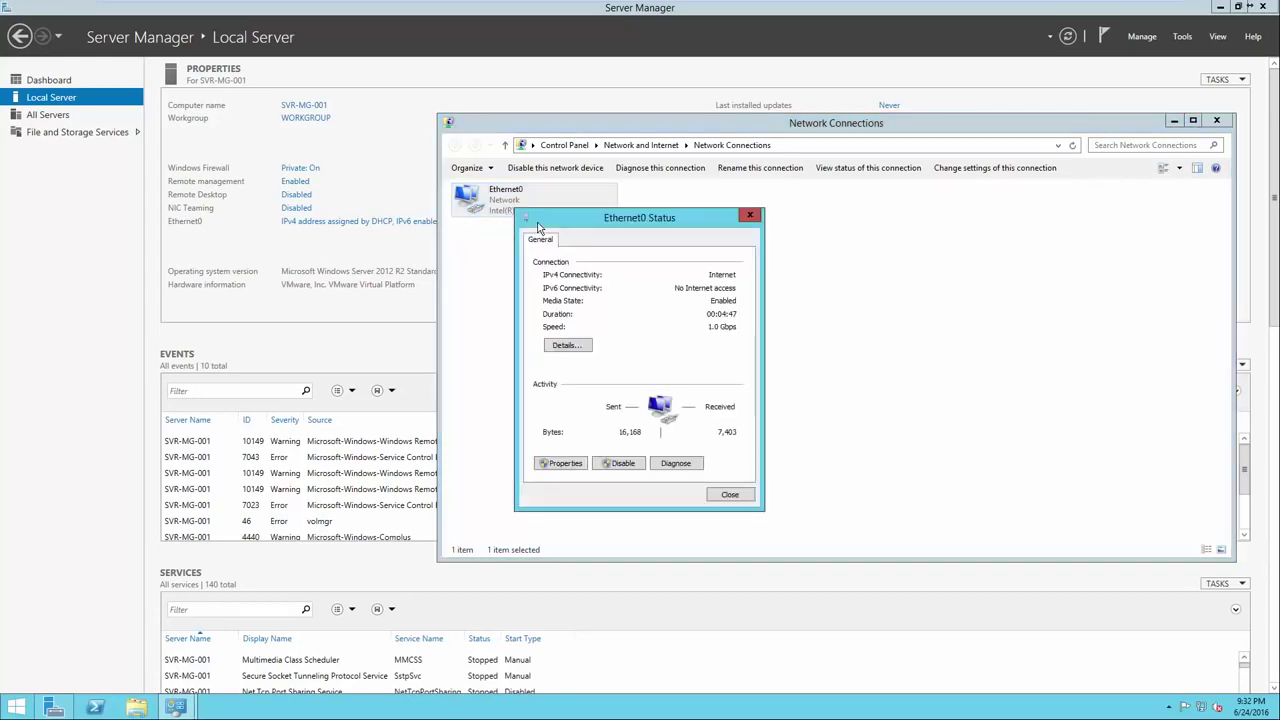
Check IPv4 address 192.168.64.128 and gateway/DNS 192.168.64.2 in the connection details.
{"action": "left_click", "coordinate": [570, 345]}
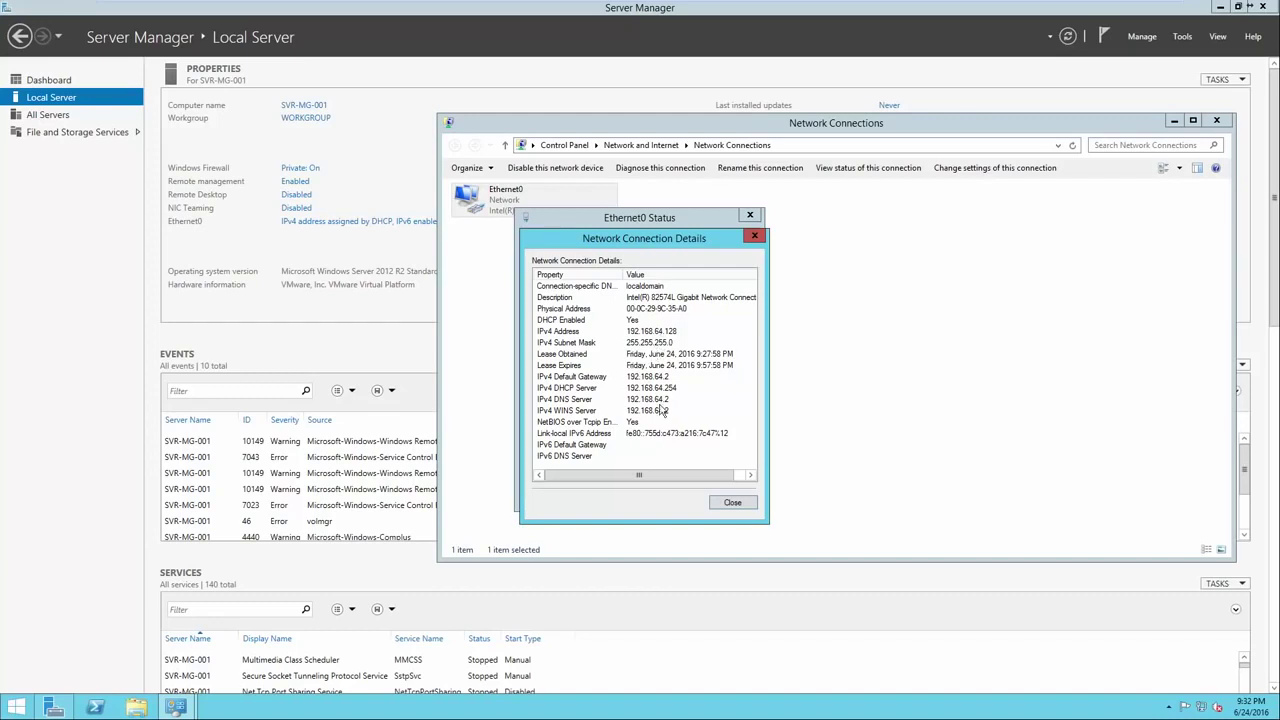
{"action": "left_click", "coordinate": [648, 377]}
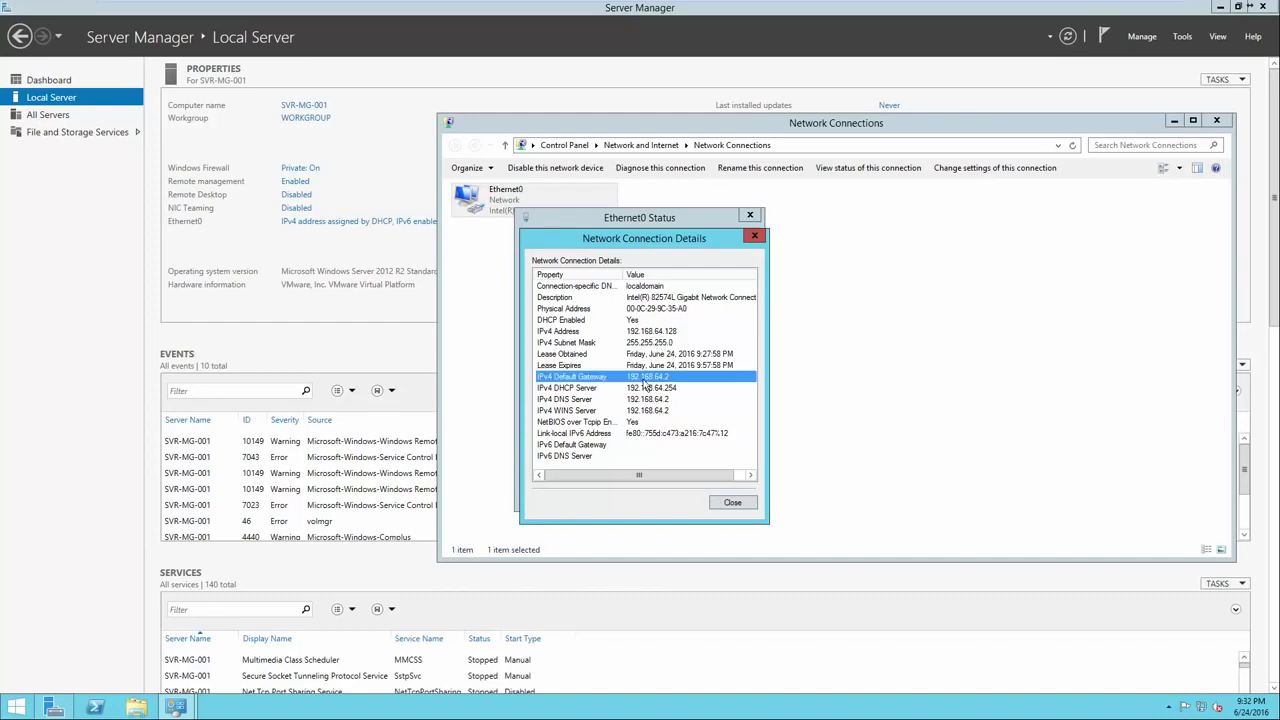
{"action": "left_click", "coordinate": [645, 333]}
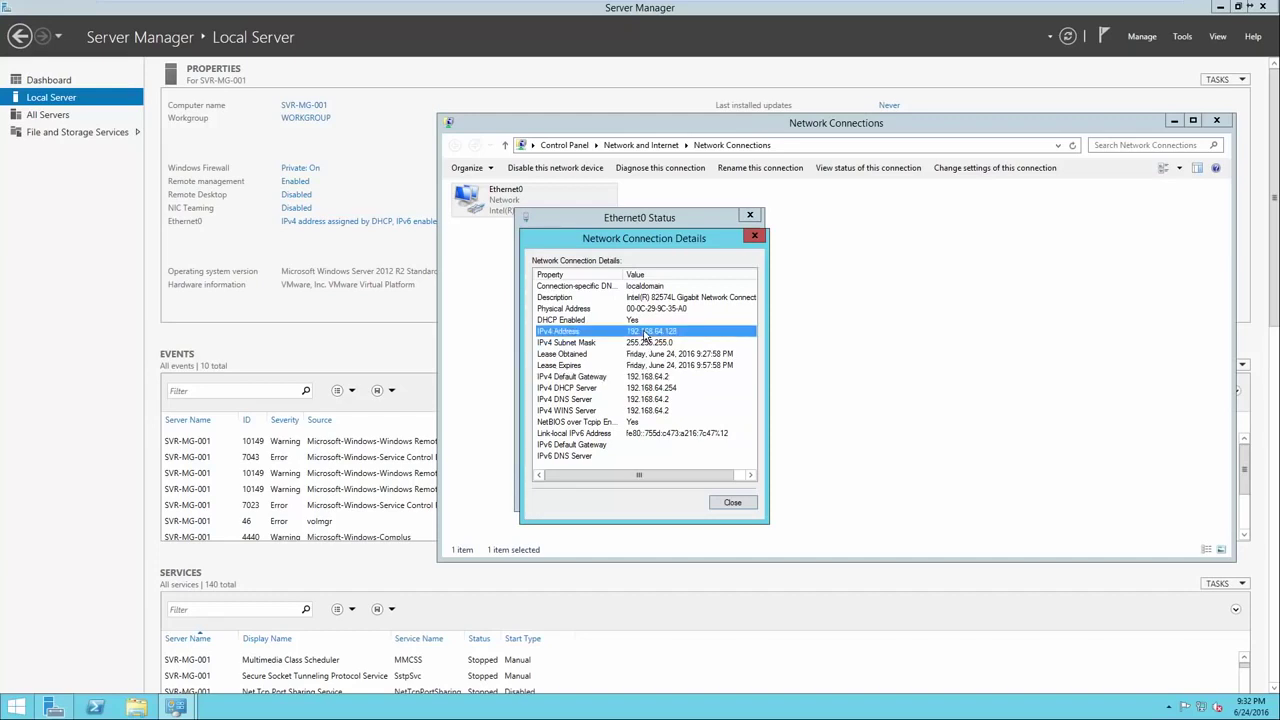
{"action": "left_click", "coordinate": [645, 379]}
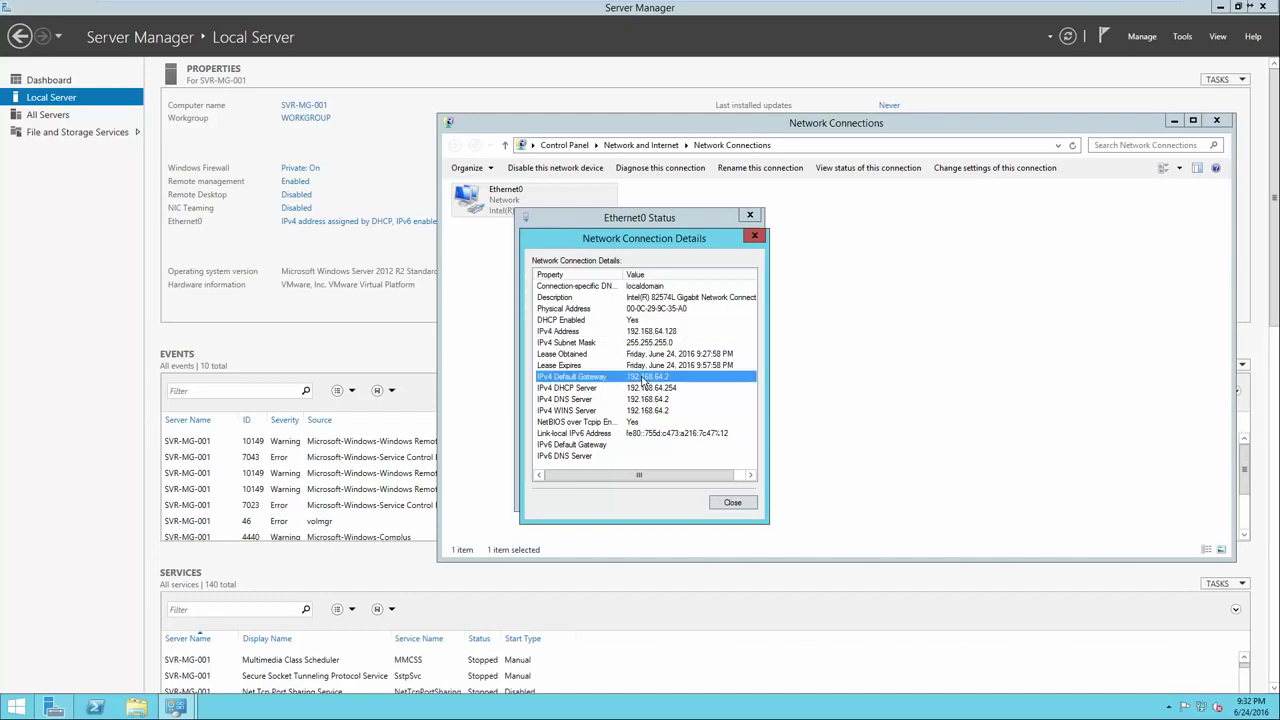
{"action": "left_click", "coordinate": [641, 400]}
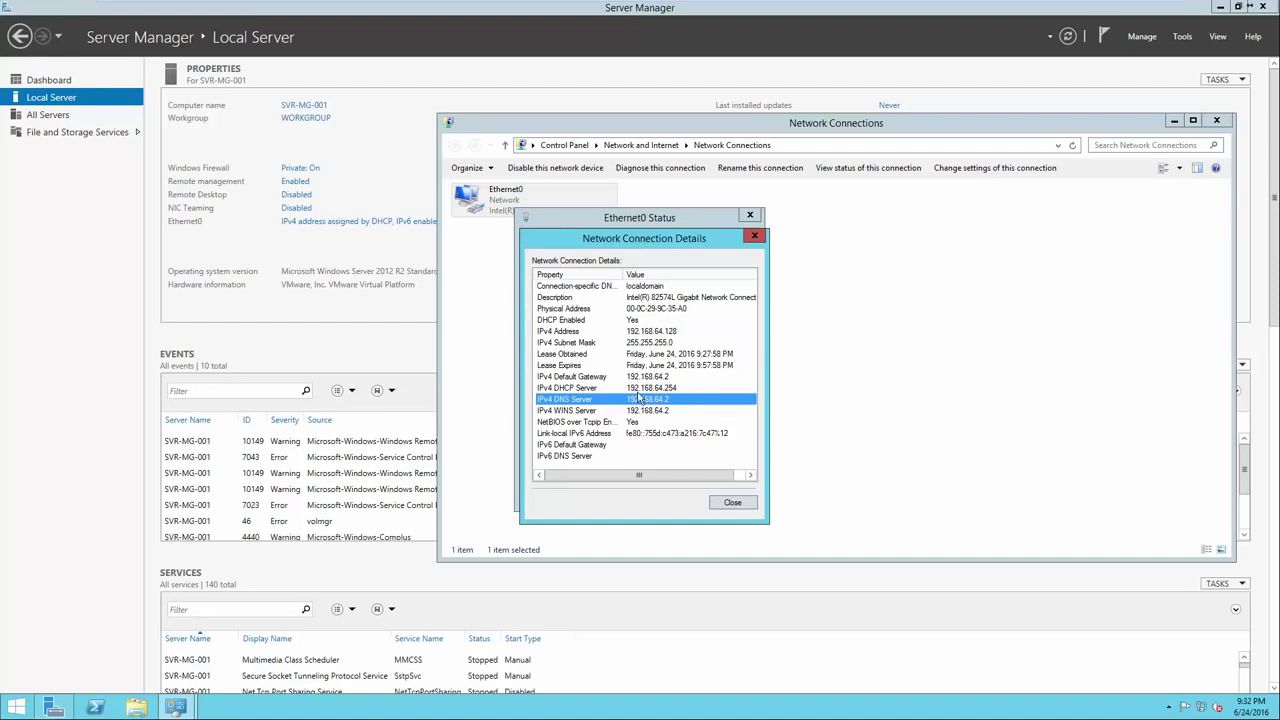
{"action": "left_click", "coordinate": [728, 501]}
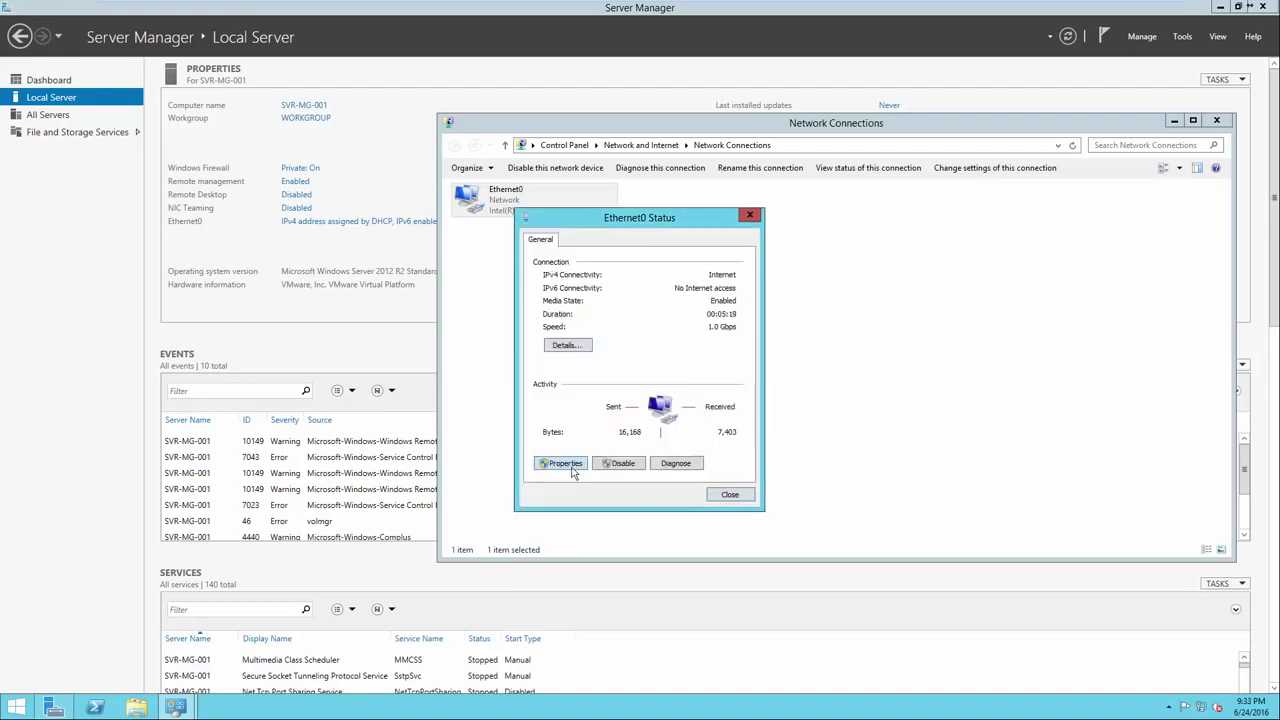
Give Ethernet0's IPv4 the static address 192.168.64.128 with mask 255.255.255.0.
{"action": "left_click", "coordinate": [565, 463]}
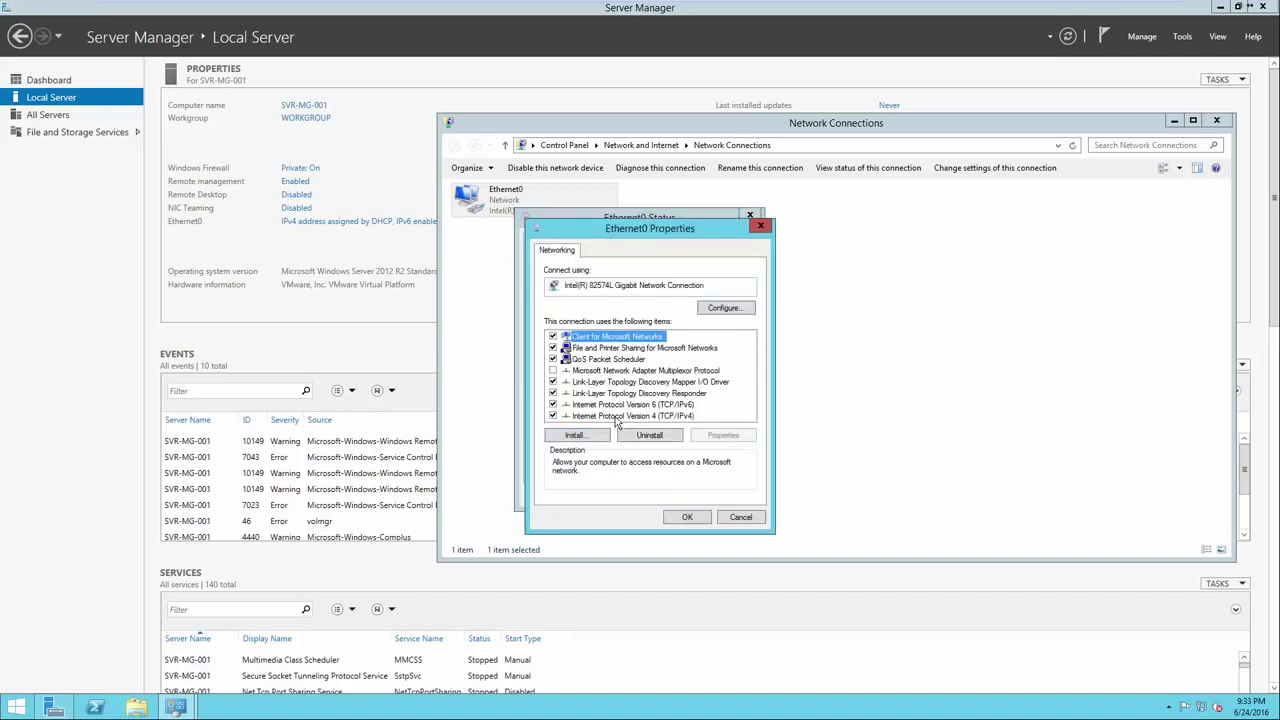
{"action": "double_click", "coordinate": [615, 416]}
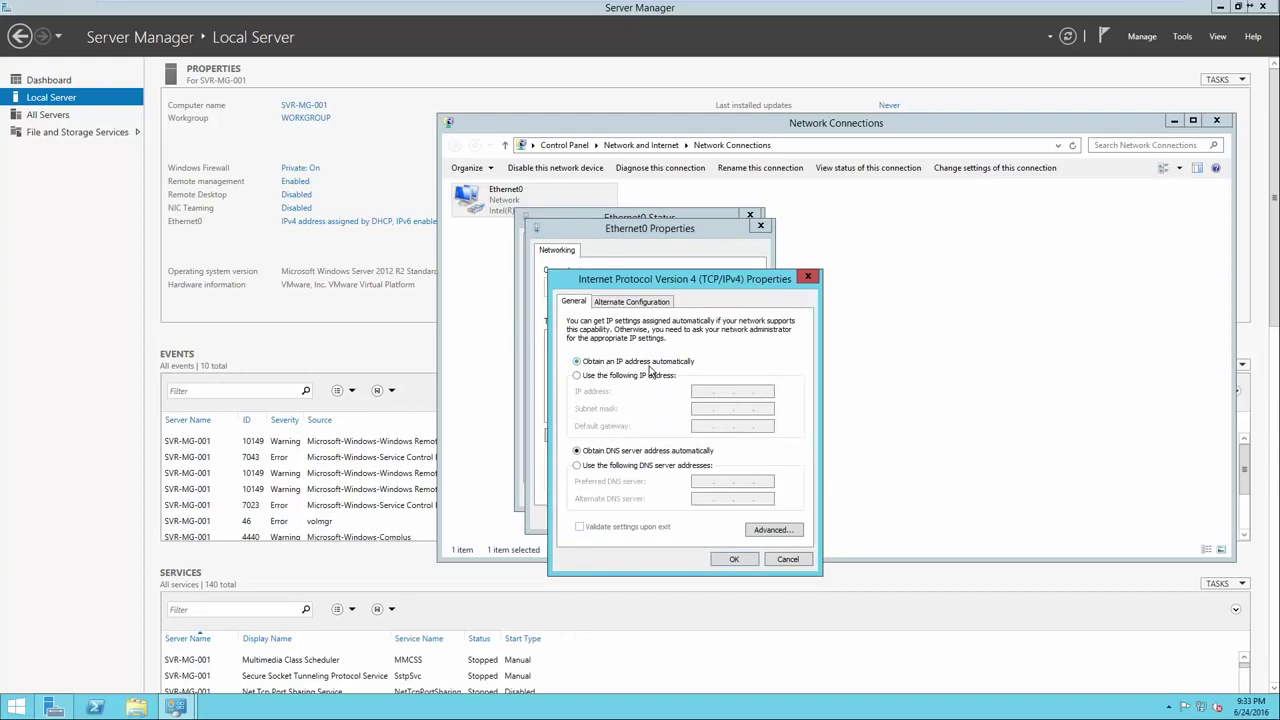
{"action": "left_click", "coordinate": [634, 377]}
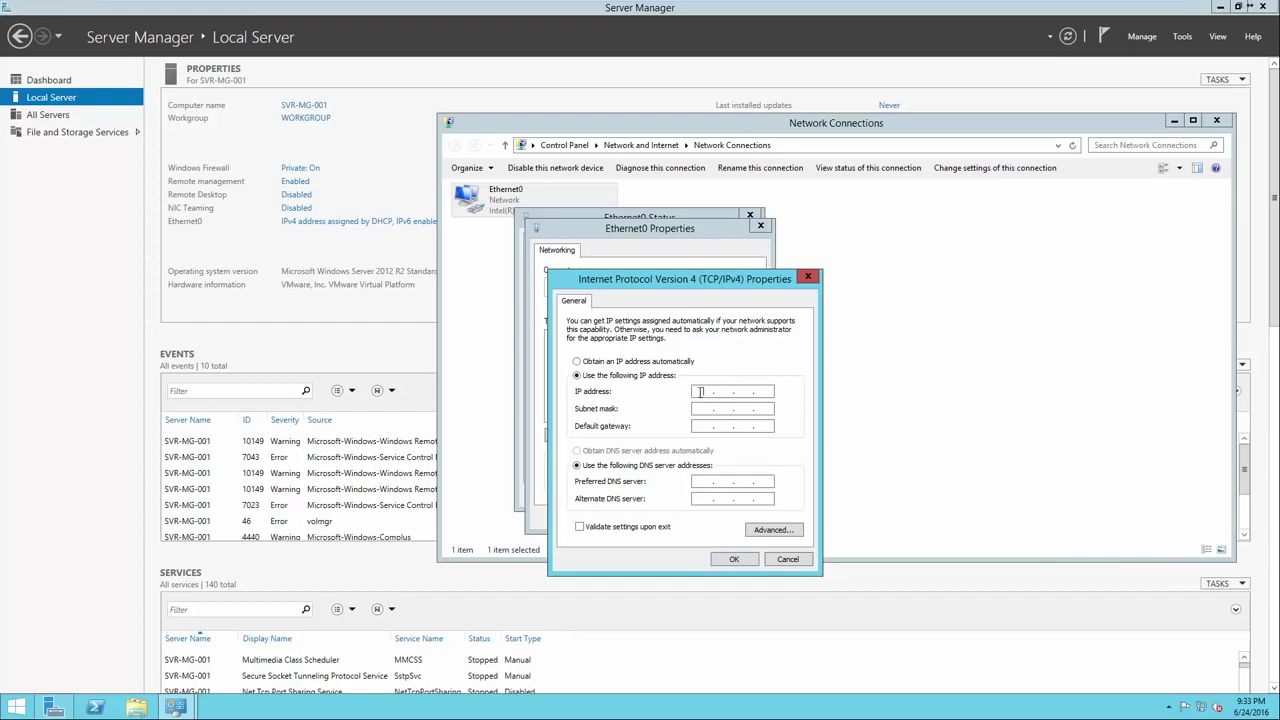
{"action": "type", "text": "192 . 168 . 64 . 128"}
{"action": "left_click", "coordinate": [742, 410]}
Enter 192.168.64.2 as both default gateway and preferred DNS server.
{"action": "left_click", "coordinate": [705, 427]}
{"action": "type", "text": "192.168.62"}
{"action": "key", "text": "BackSpace"}
{"action": "type", "text": "4.2"}
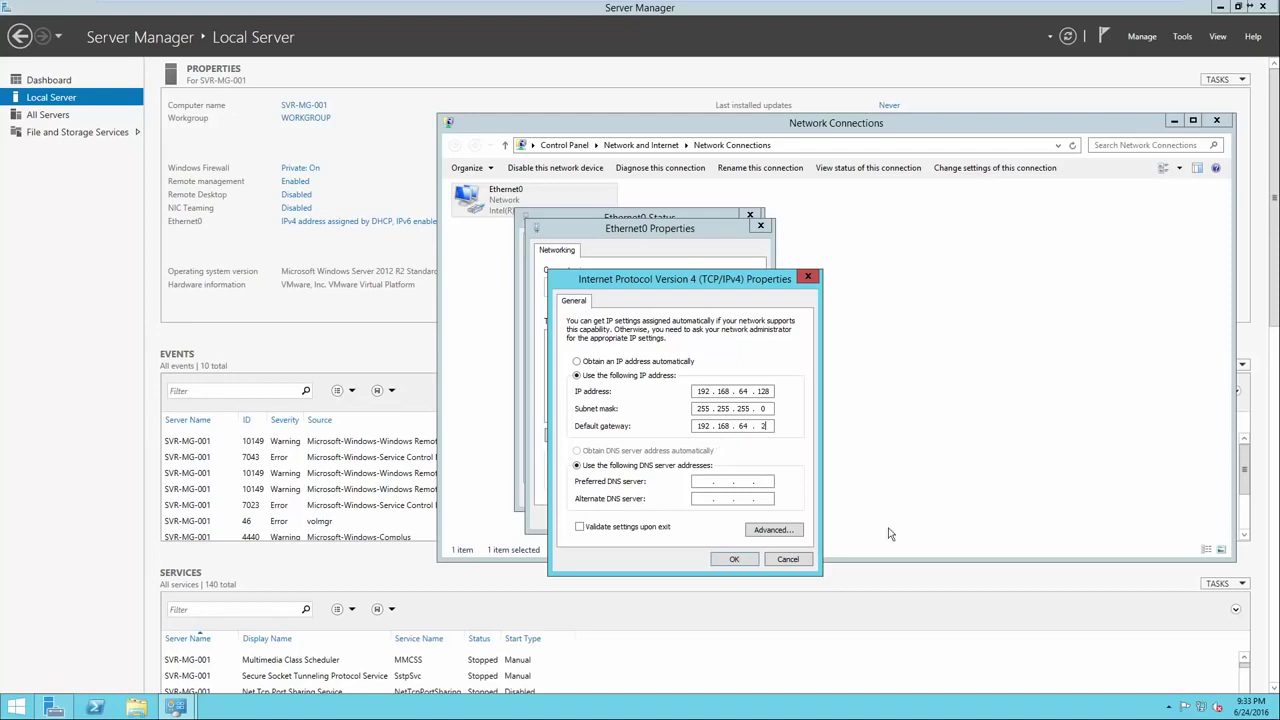
{"action": "left_click", "coordinate": [712, 484]}
{"action": "type", "text": "192 . 168 . 64 . 2"}
Apply the static IPv4 settings and close the status and Network Connections windows.
{"action": "left_click", "coordinate": [736, 561]}
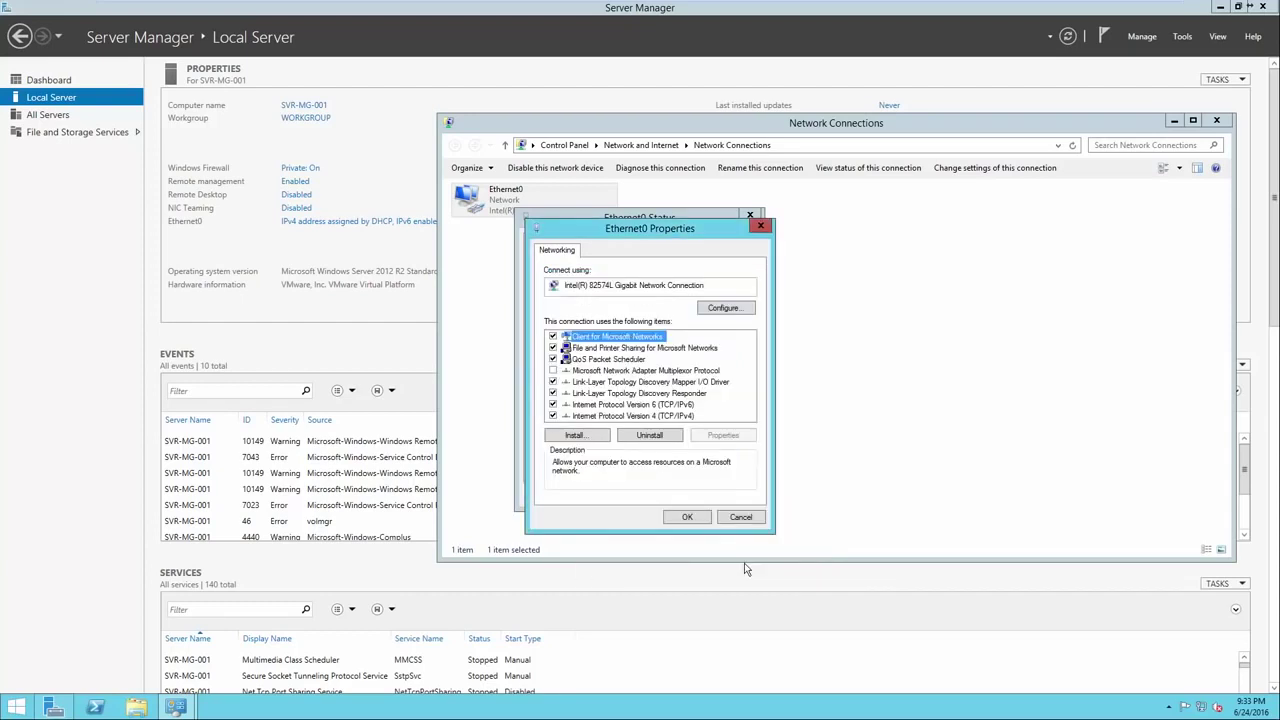
{"action": "left_click", "coordinate": [690, 518]}
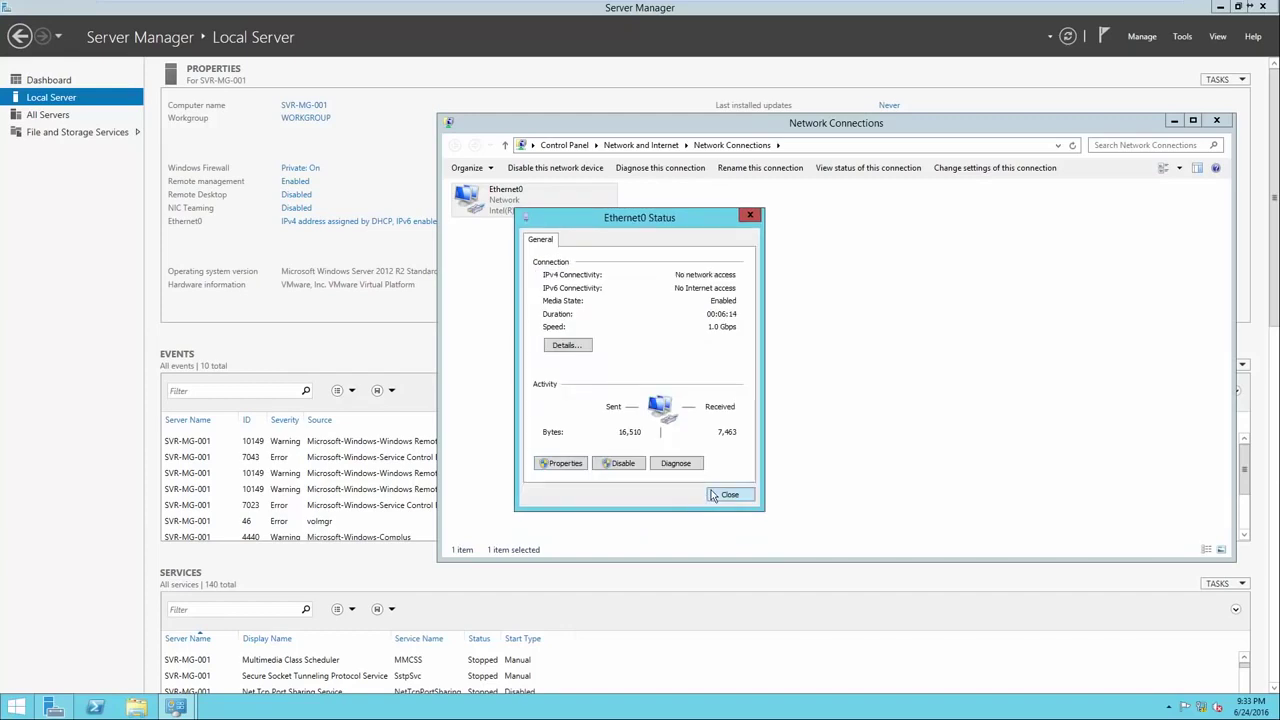
{"action": "left_click", "coordinate": [728, 494]}
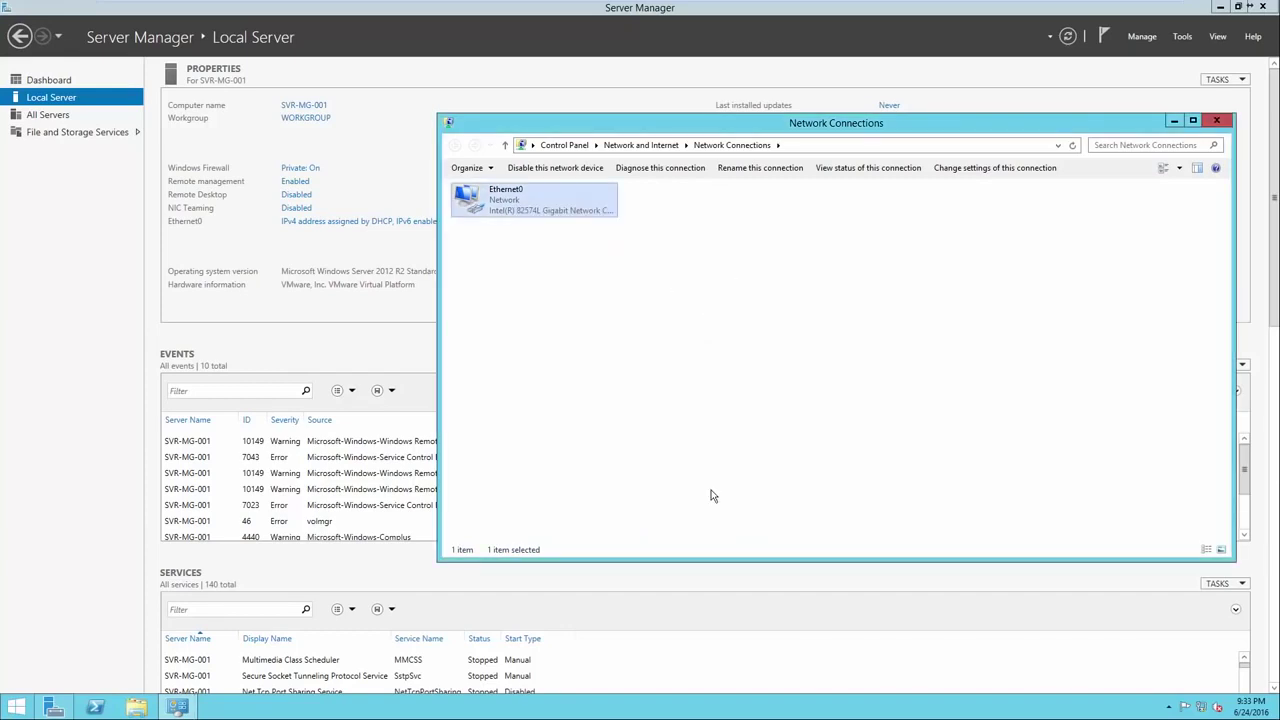
{"action": "left_click", "coordinate": [1216, 120]}
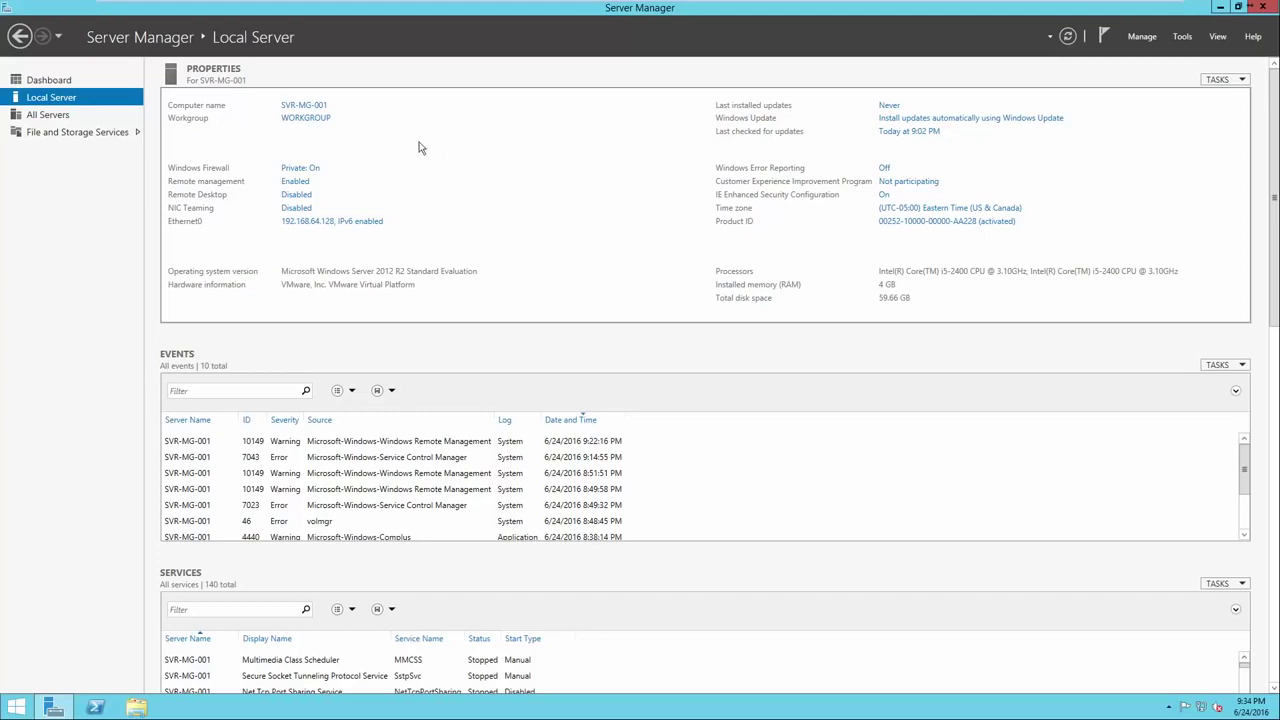
Launch the Add Roles and Features Wizard from the Dashboard and pass Before You Begin.
{"action": "left_click", "coordinate": [82, 86]}
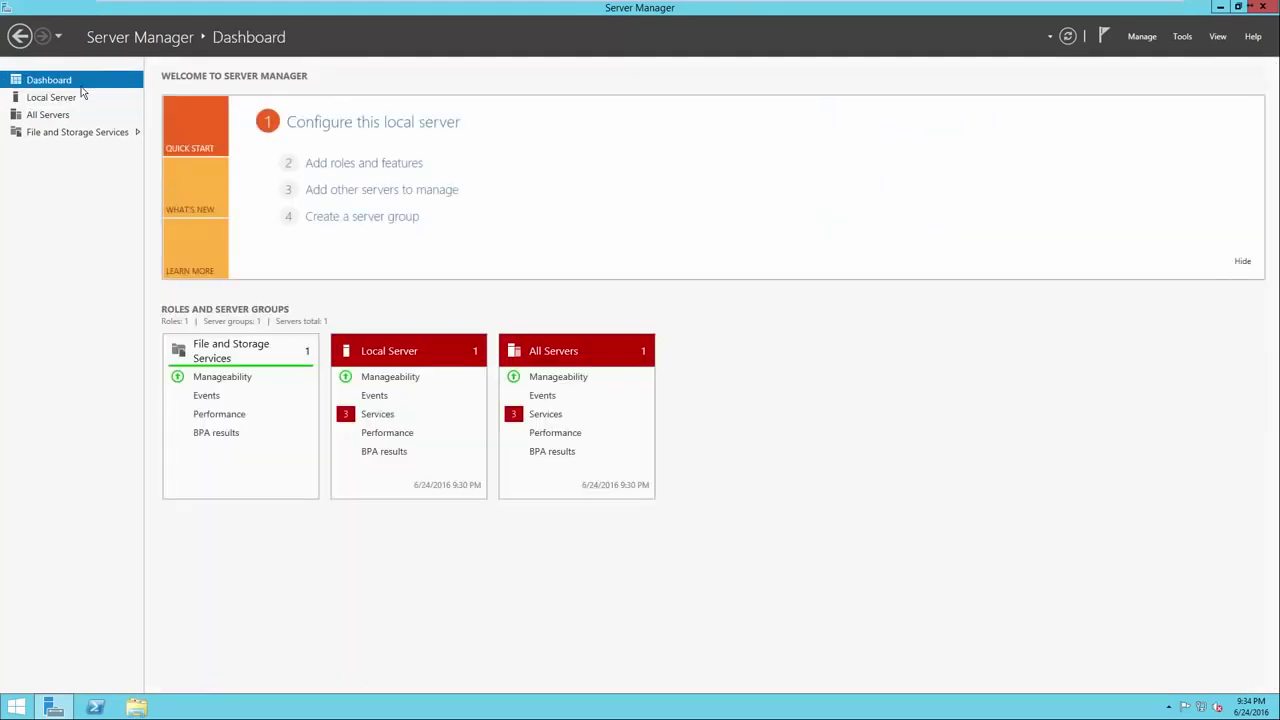
{"action": "left_click", "coordinate": [326, 166]}
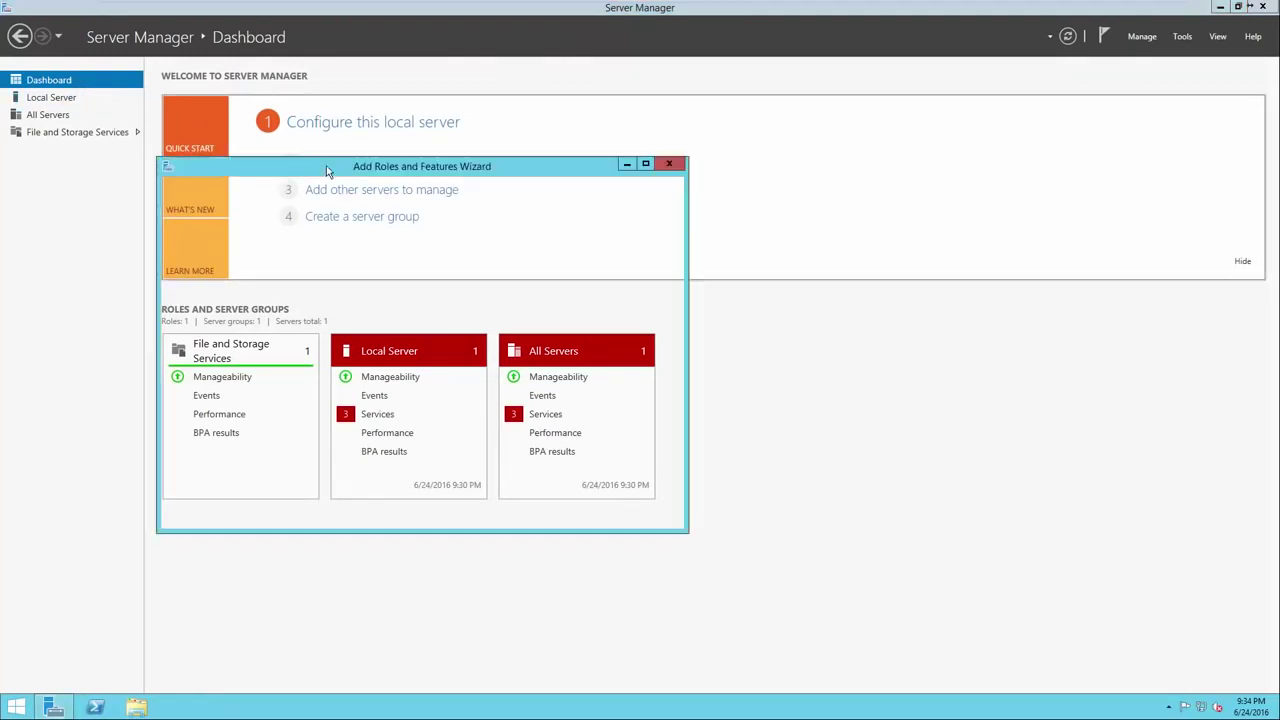
{"action": "left_click_drag", "start_coordinate": [348, 172], "coordinate": [574, 173]}
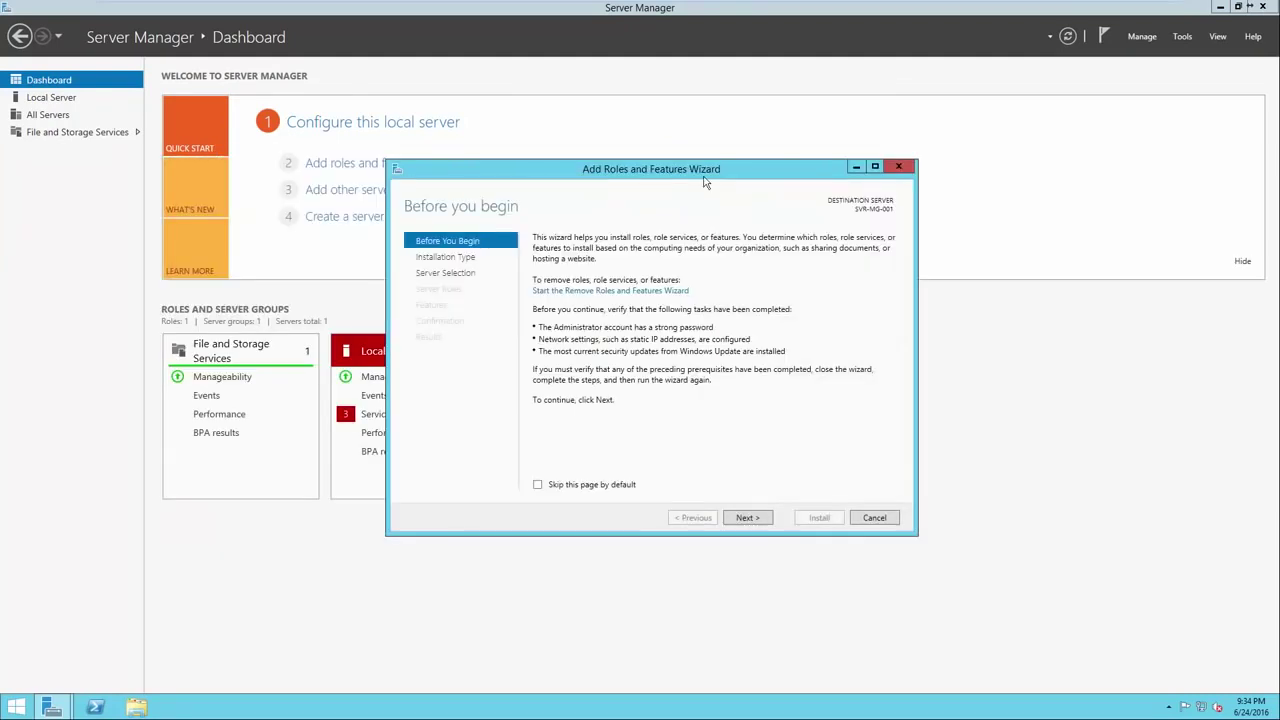
{"action": "left_click", "coordinate": [748, 518]}
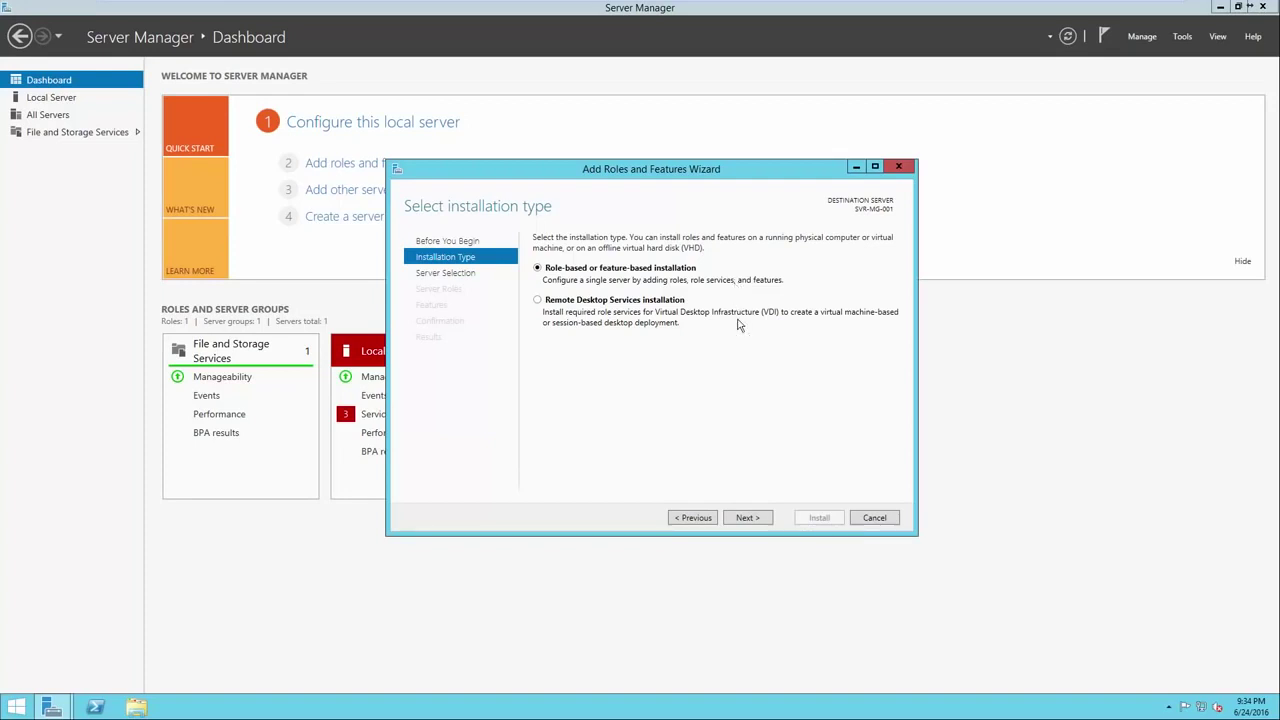
Keep role-based installation on SVR-MG-001 and tick Active Directory Domain Services.
{"action": "left_click", "coordinate": [750, 520]}
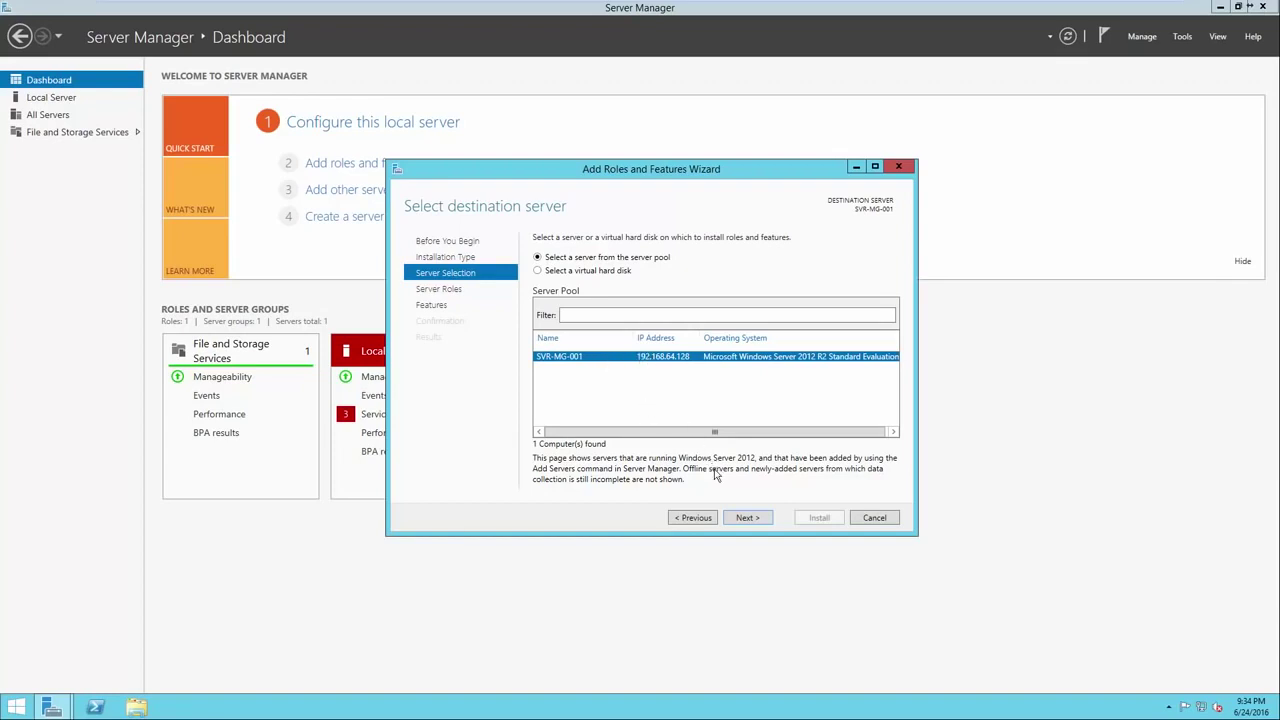
{"action": "left_click", "coordinate": [739, 521]}
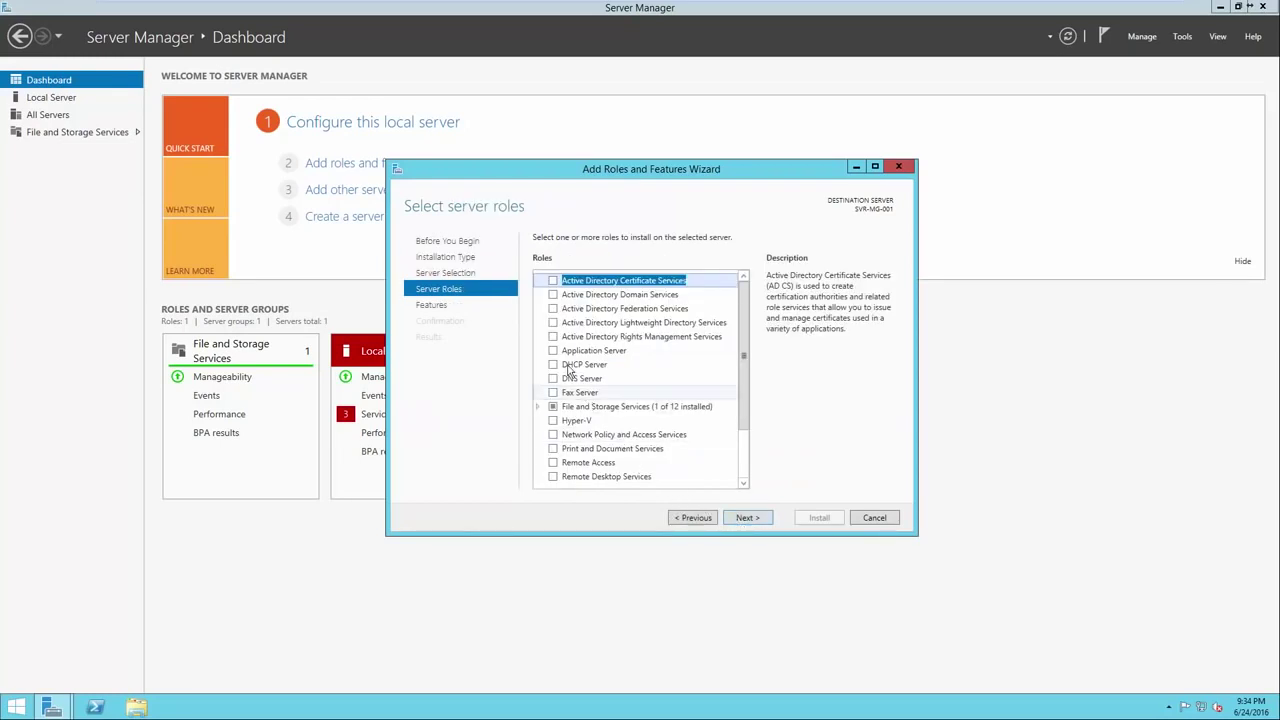
{"action": "left_click", "coordinate": [552, 296]}
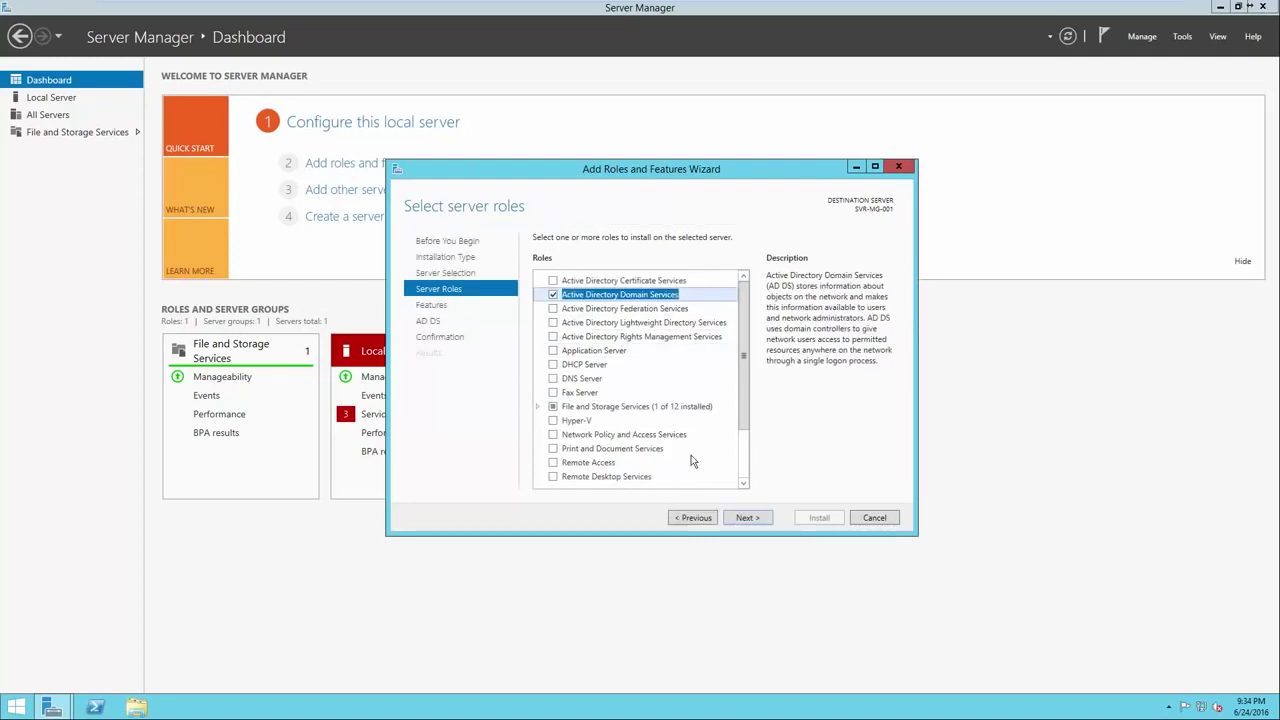
{"action": "left_click", "coordinate": [742, 518]}
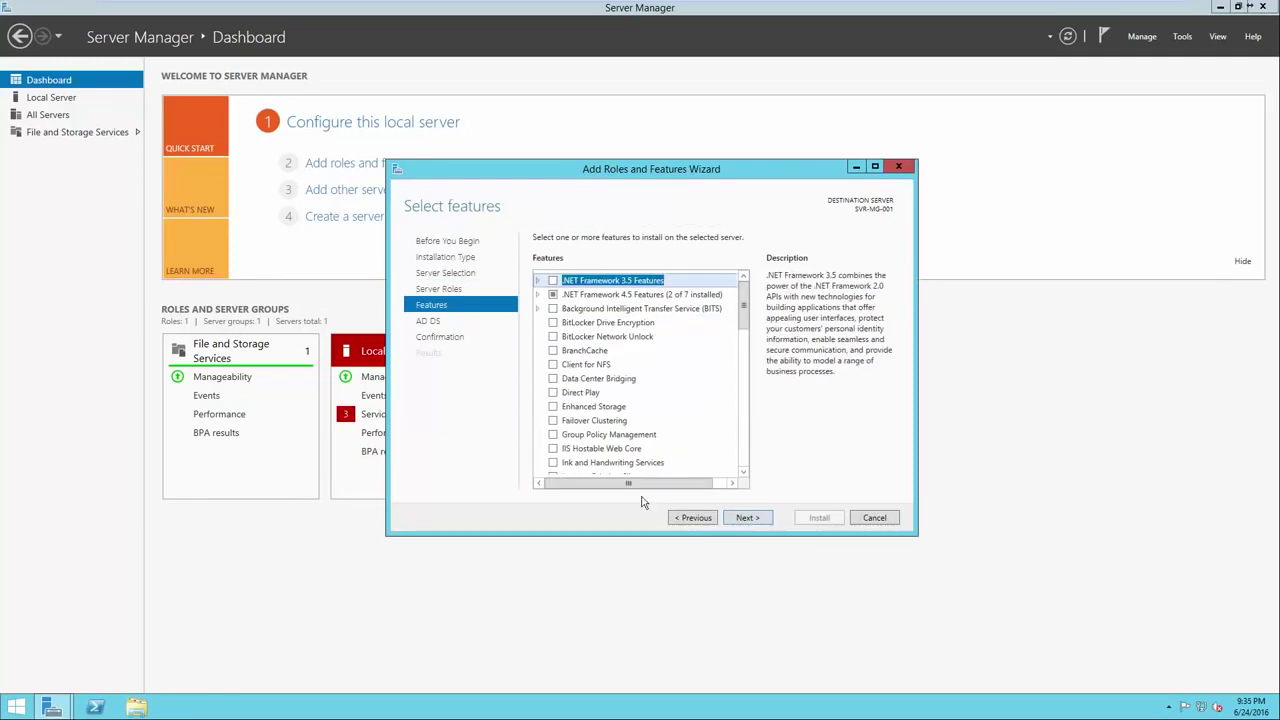
Add Group Policy Management and install it together with AD DS.
{"action": "left_click", "coordinate": [554, 436]}
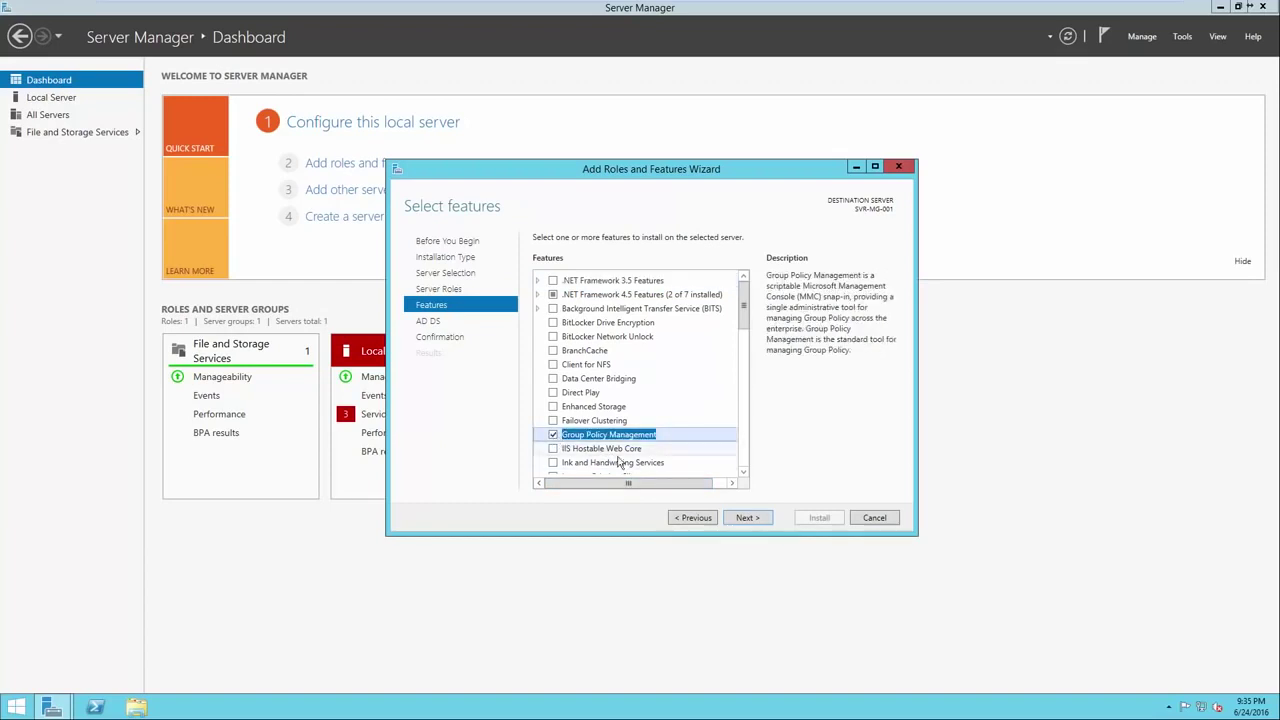
{"action": "left_click", "coordinate": [748, 518]}
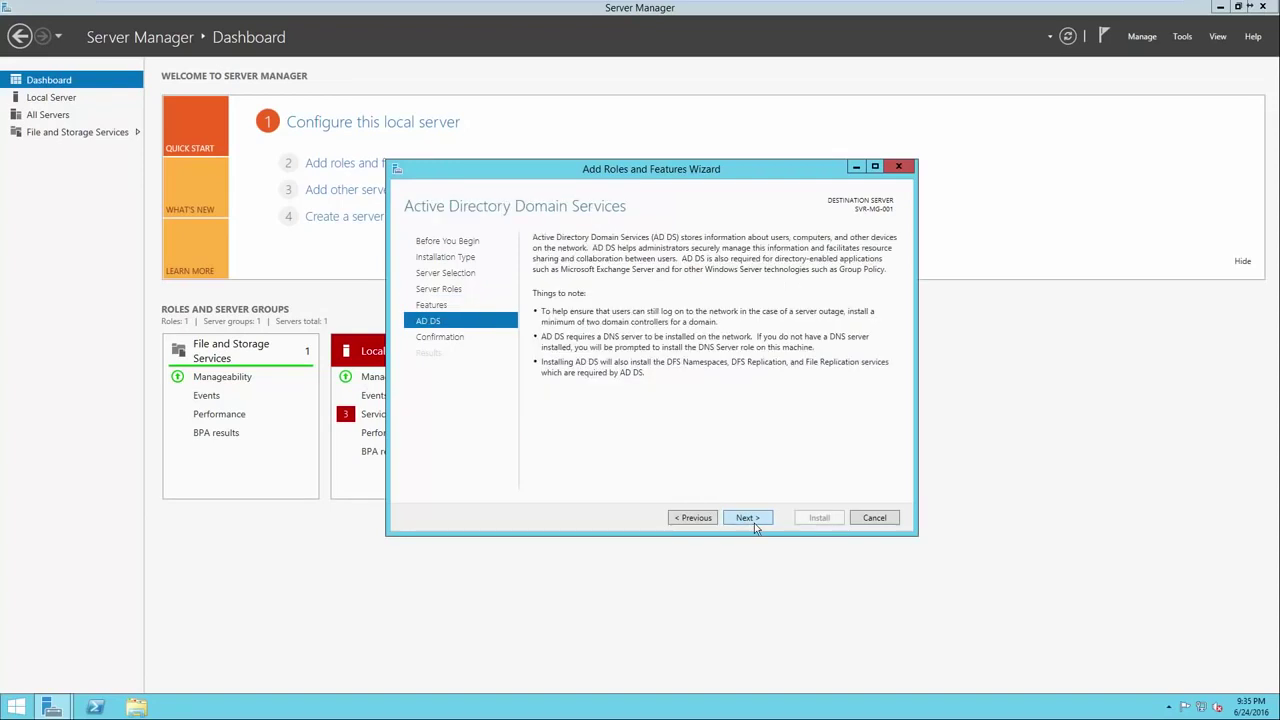
{"action": "left_click", "coordinate": [754, 520]}
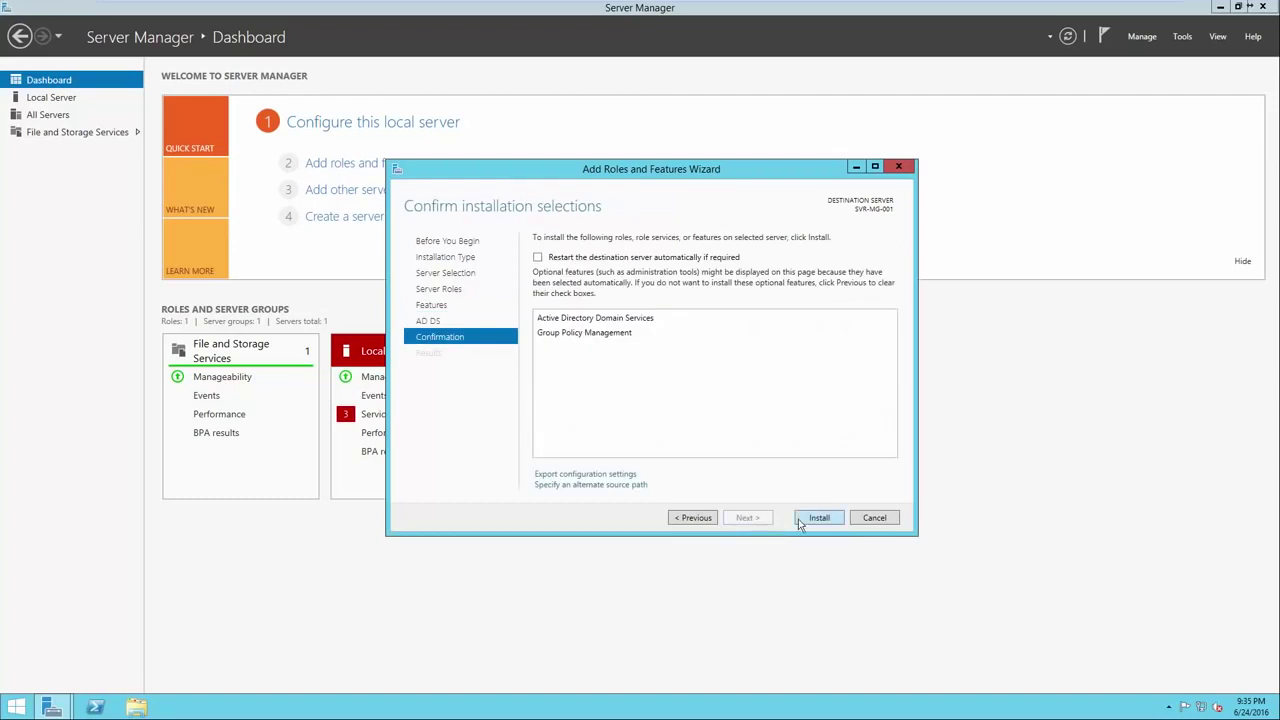
{"action": "left_click", "coordinate": [800, 520]}
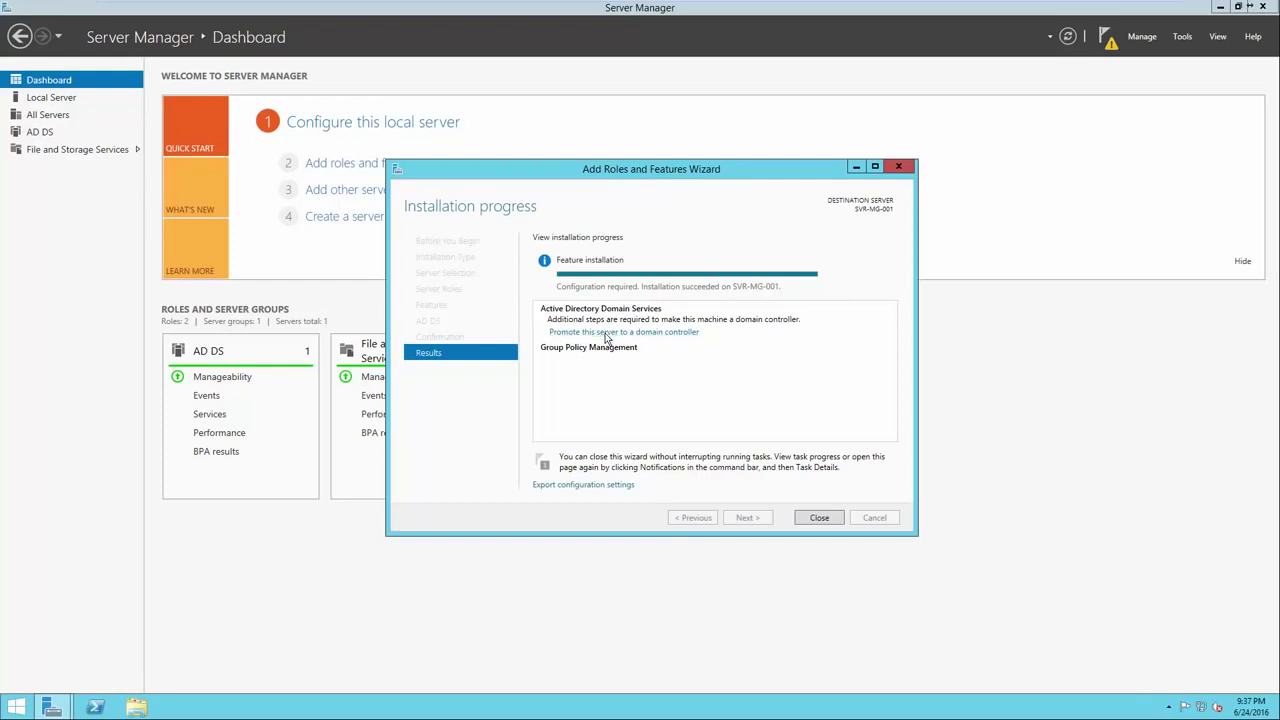
Launch the domain controller promotion wizard and choose 'Add a new forest'.
{"action": "left_click", "coordinate": [605, 333]}
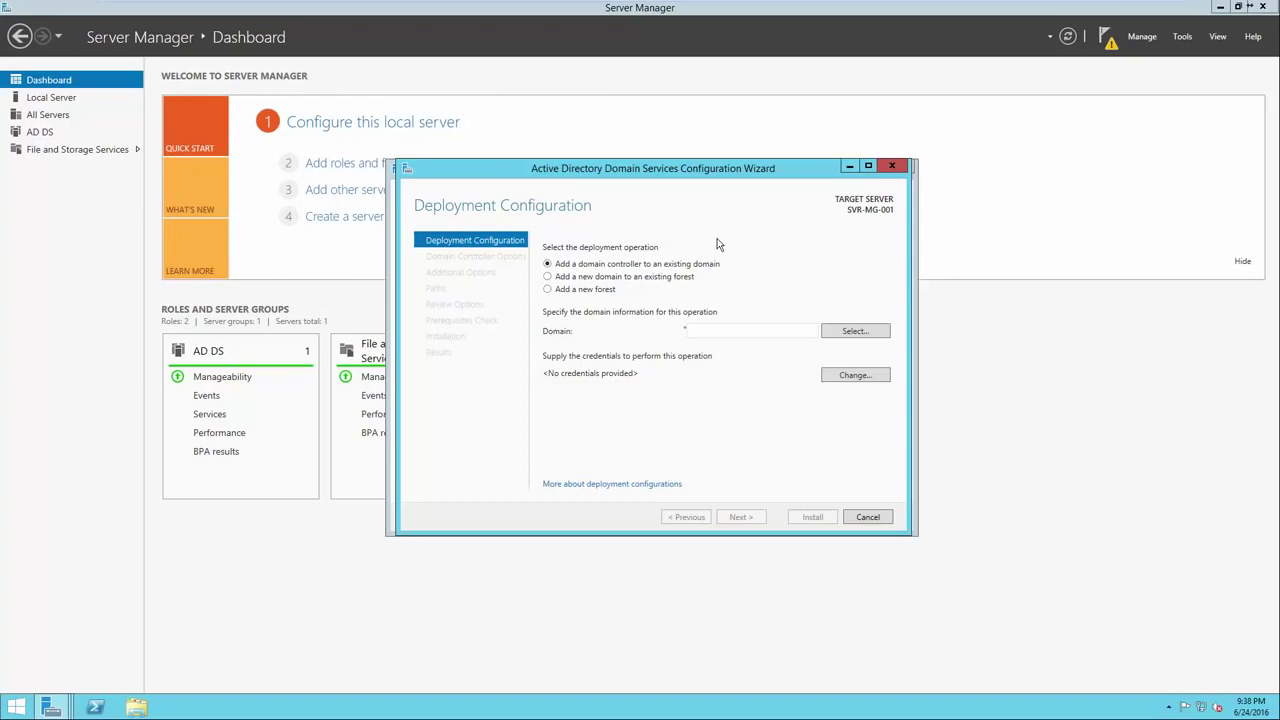
{"action": "left_click", "coordinate": [590, 292]}
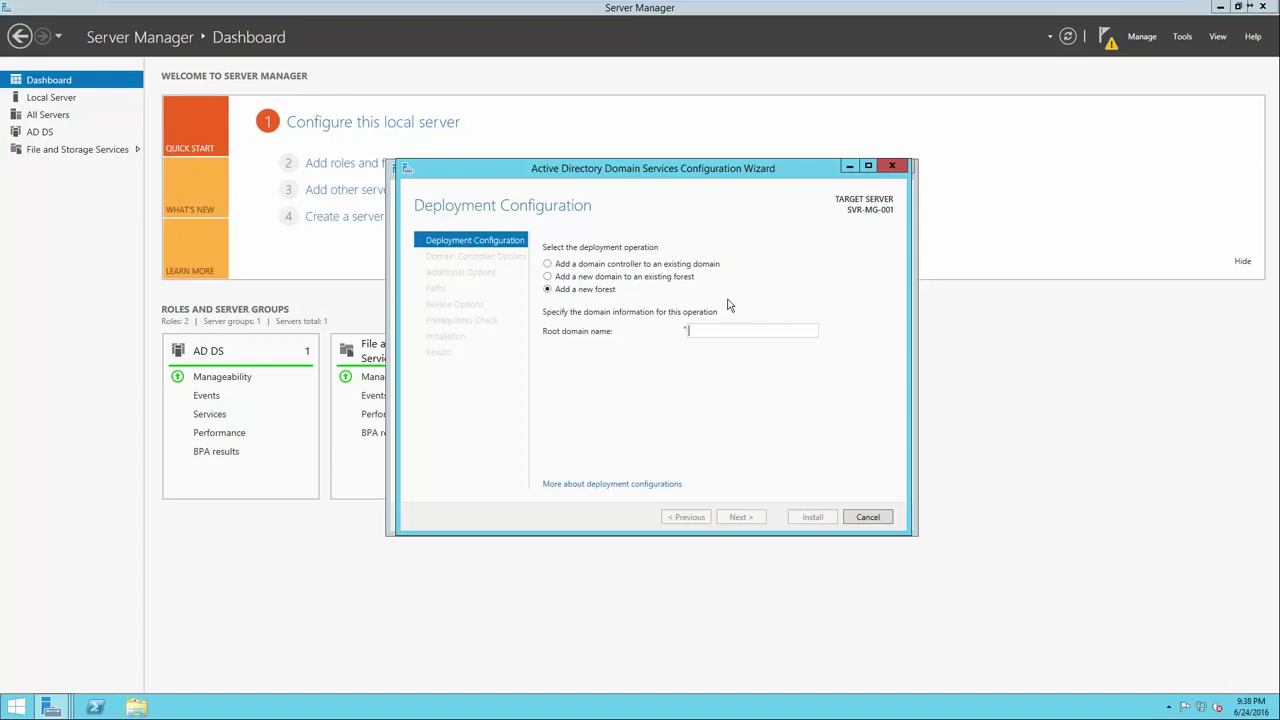
Enter test.local as the root domain name, replacing the mistyped google.com.
{"action": "type", "text": "google.com"}
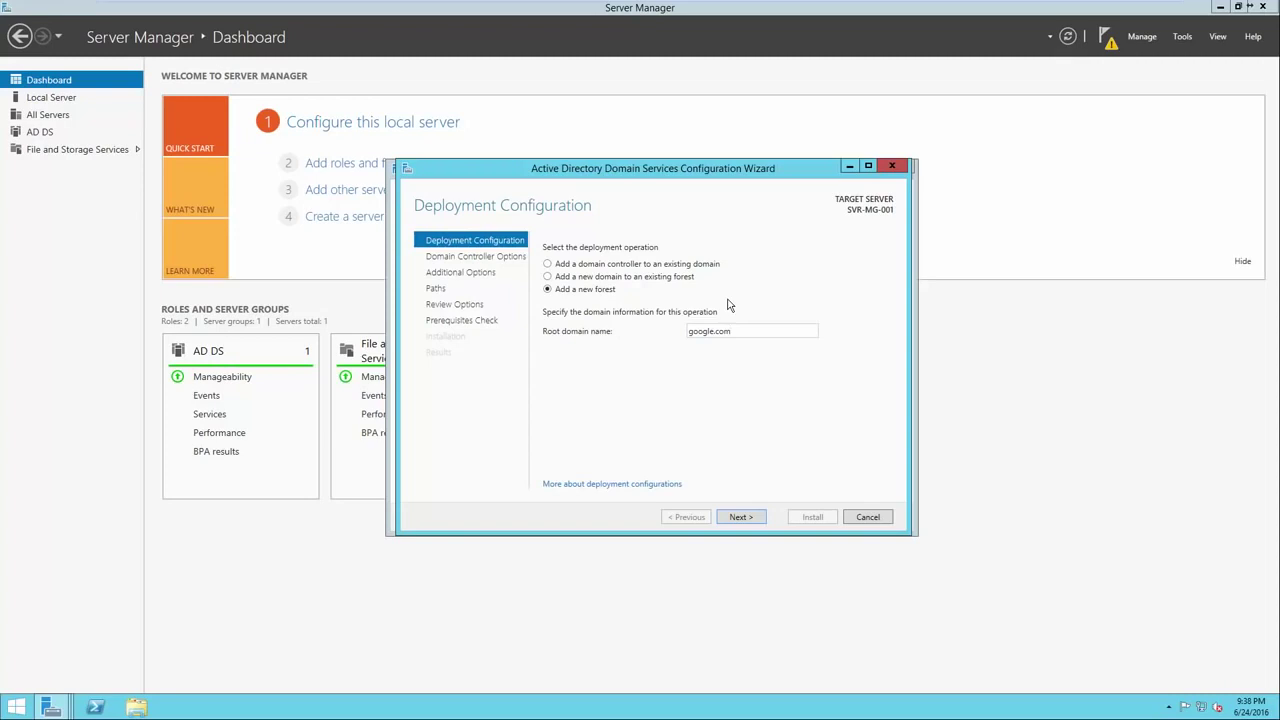
{"action": "left_click_drag", "start_coordinate": [738, 331], "coordinate": [686, 338]}
{"action": "key", "text": "BackSpace"}
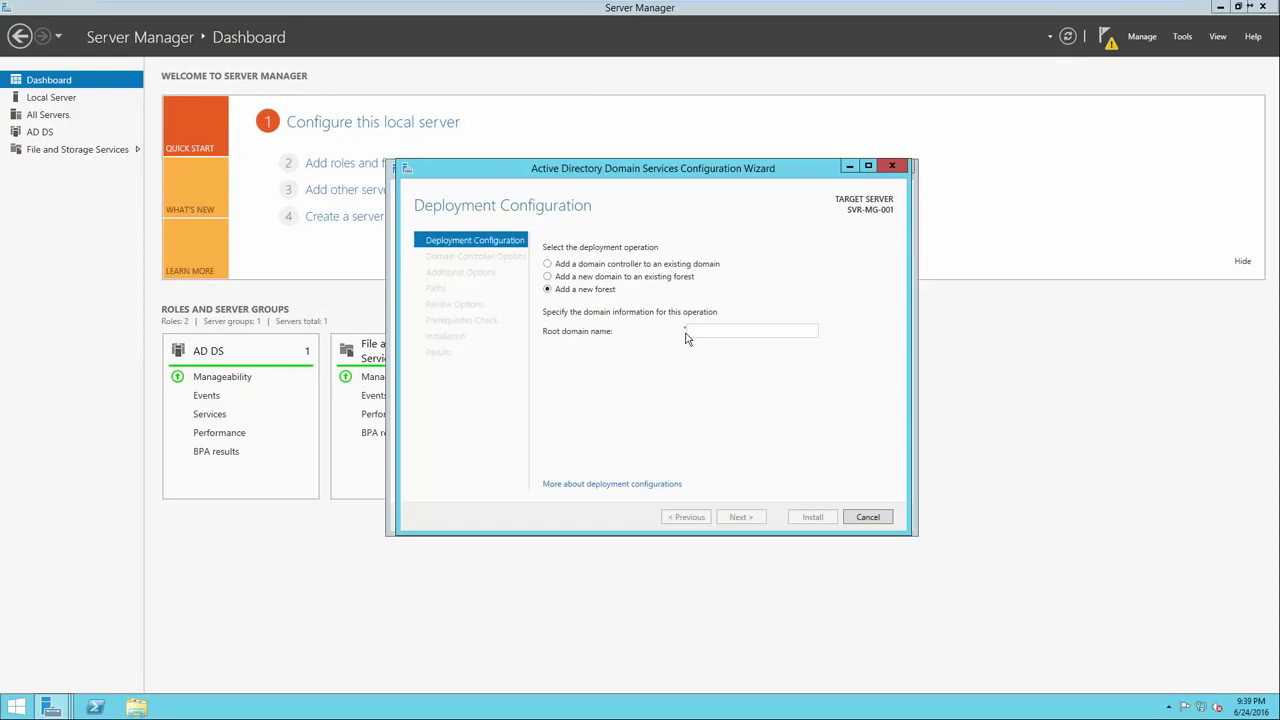
{"action": "type", "text": "test"}
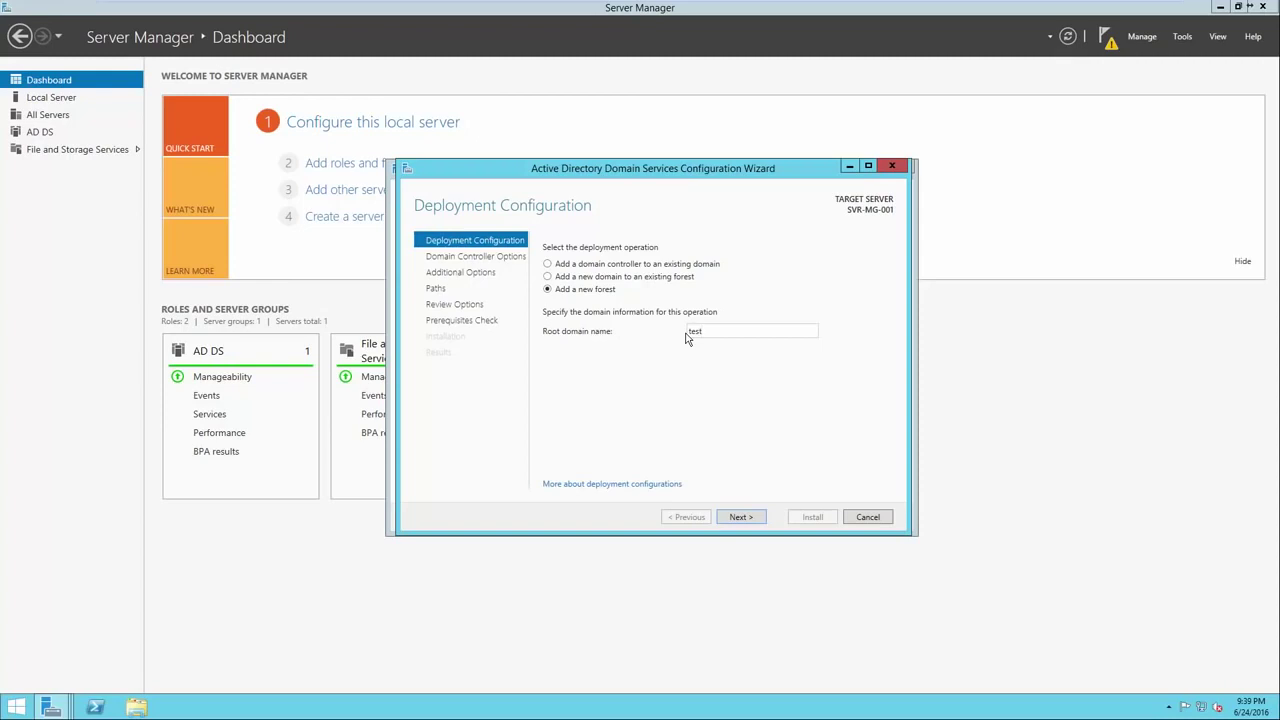
{"action": "type", "text": ".local"}
Advance to Domain Controller Options, keeping Windows Server 2012 R2 as the forest functional level.
{"action": "left_click", "coordinate": [748, 516]}
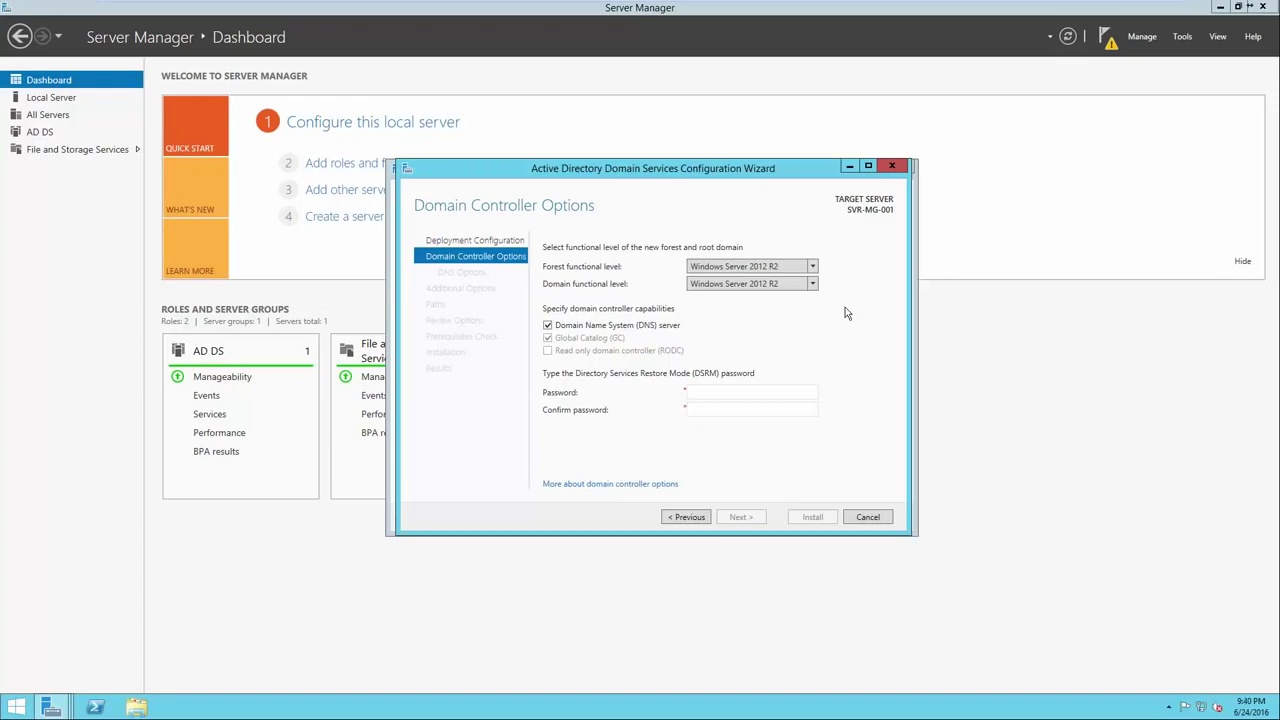
{"action": "left_click", "coordinate": [813, 266]}
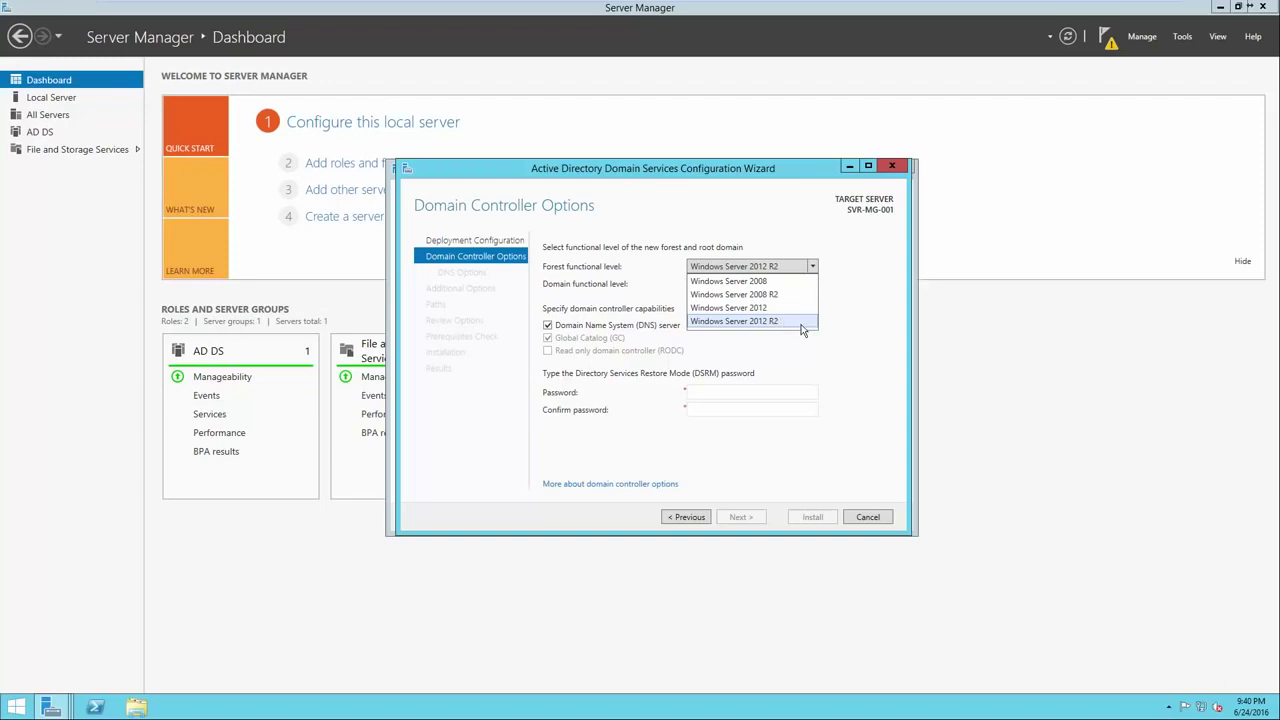
{"action": "left_click", "coordinate": [828, 320]}
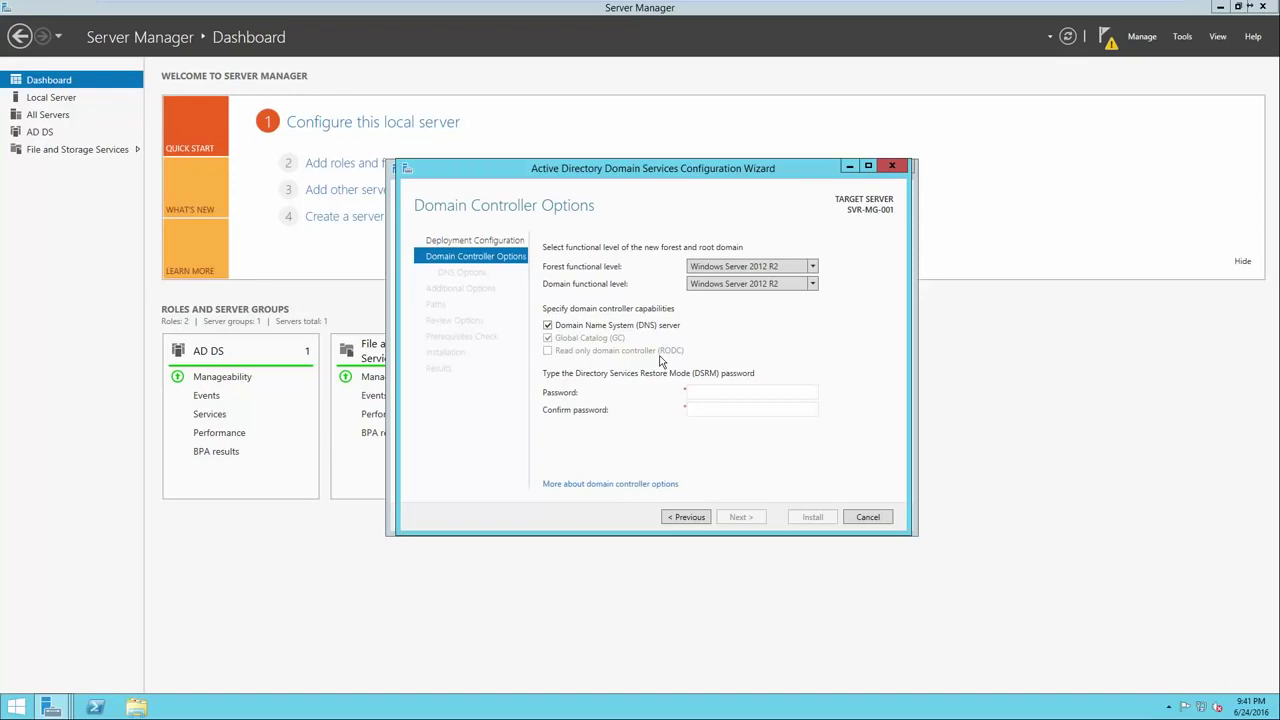
Enter and confirm the Directory Services Restore Mode password, then continue to DNS Options.
{"action": "left_click", "coordinate": [711, 396]}
{"action": "type", "text": "••••••••••••••••••••••••••"}
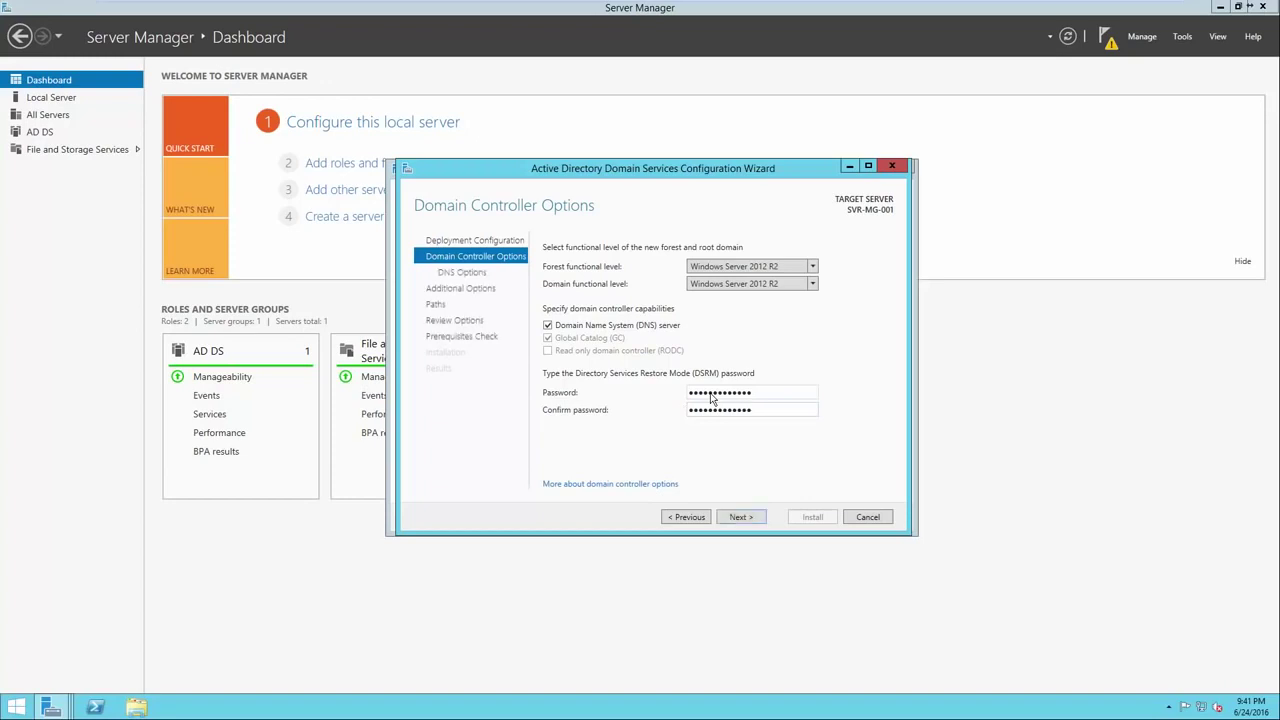
{"action": "left_click", "coordinate": [740, 516]}
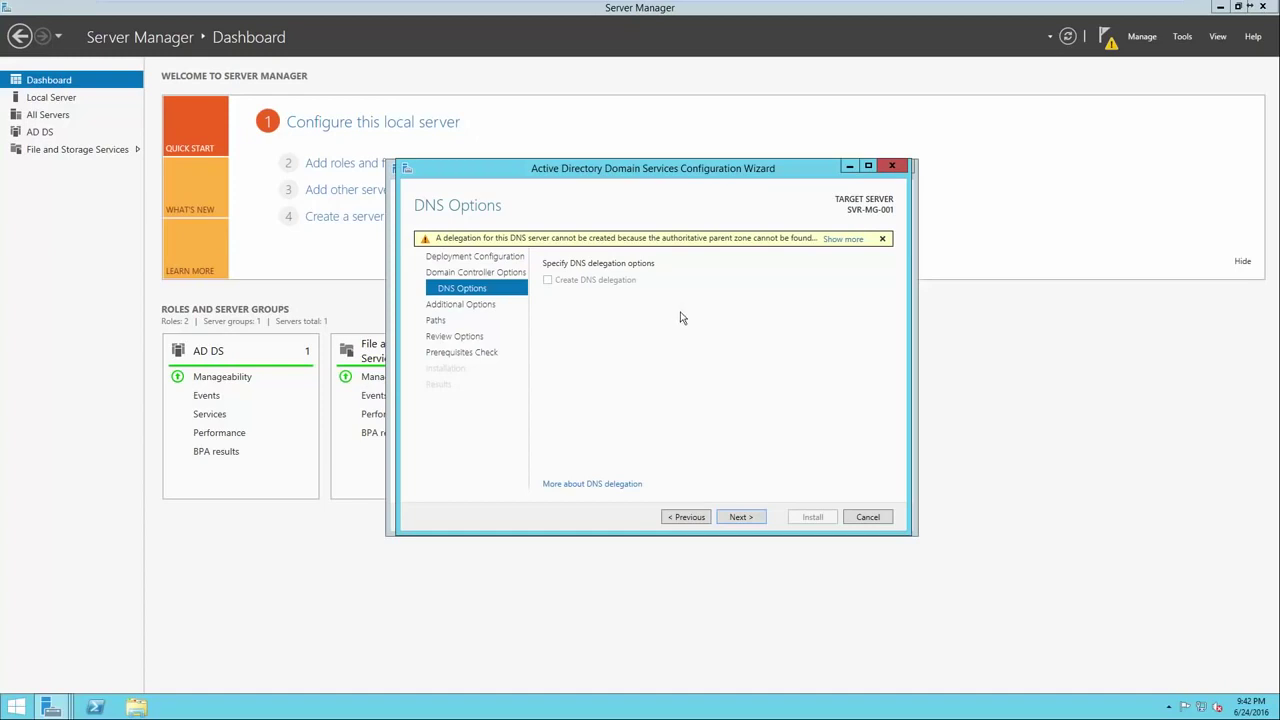
Accept the DNS options, NetBIOS name TEST and default folders, then run the prerequisites check.
{"action": "left_click", "coordinate": [737, 517]}
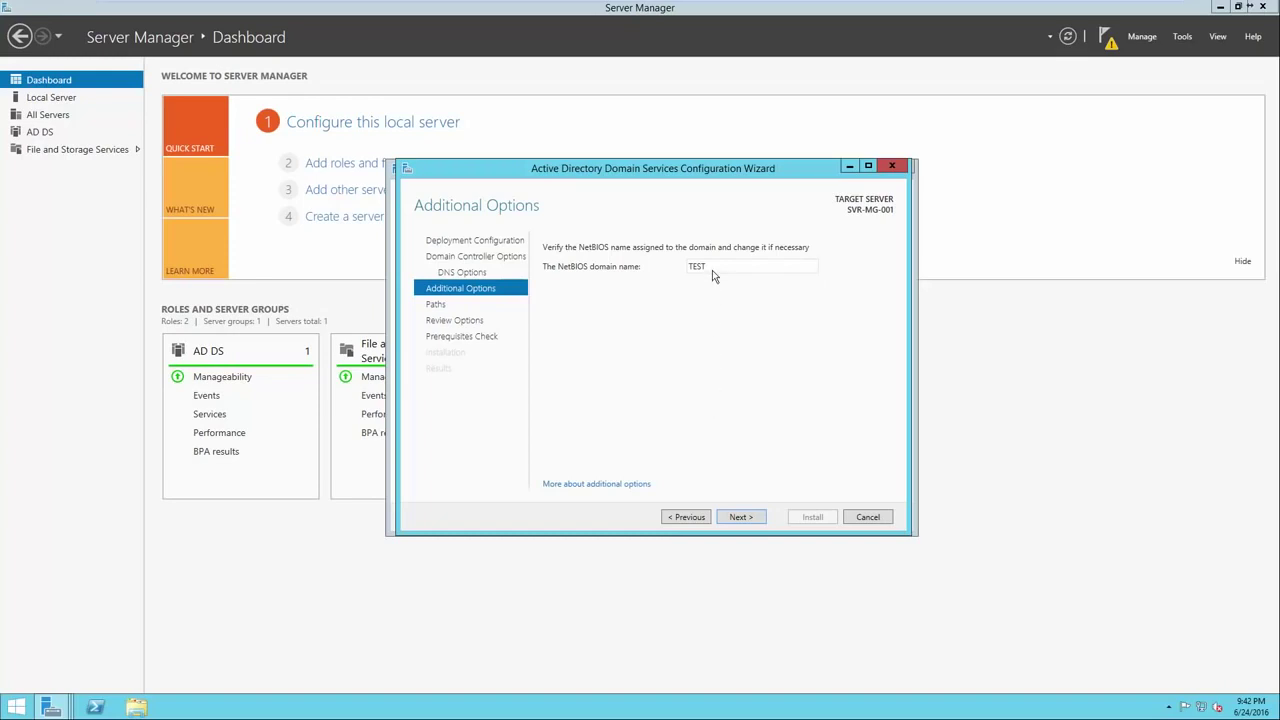
{"action": "left_click", "coordinate": [731, 517]}
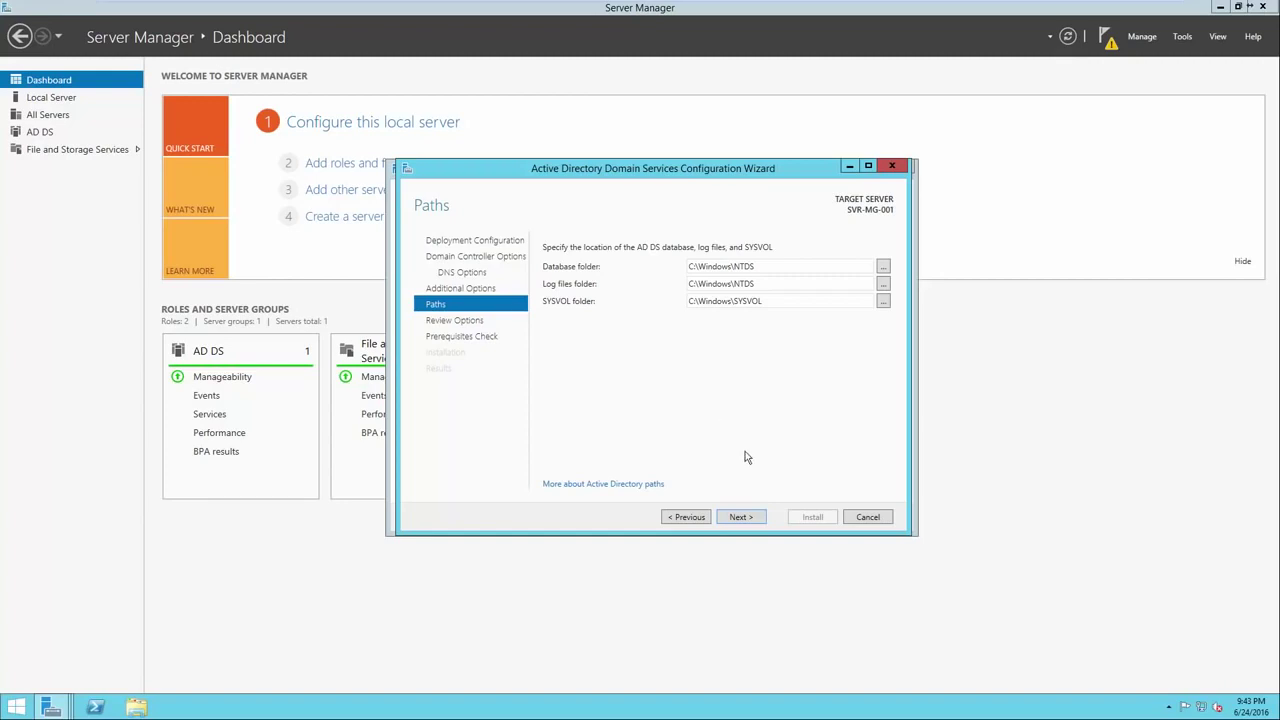
{"action": "left_click", "coordinate": [741, 517]}
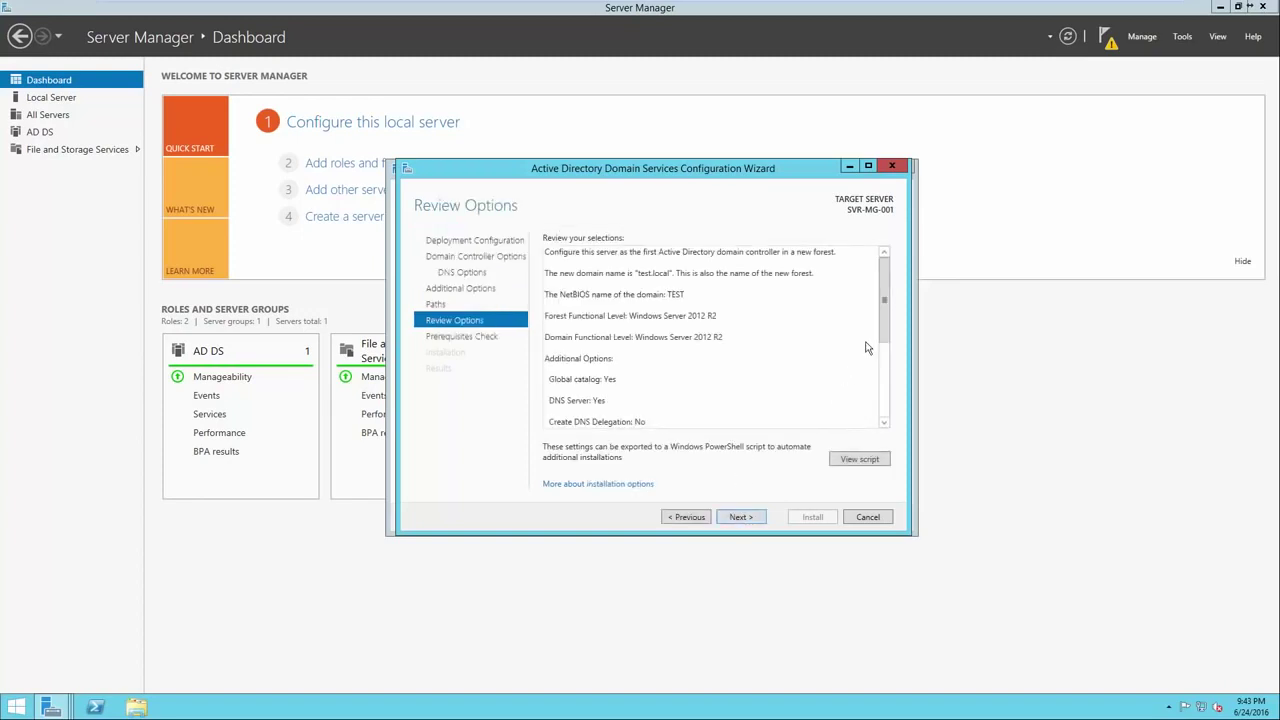
{"action": "left_click_drag", "start_coordinate": [883, 315], "coordinate": [878, 415]}
{"action": "key", "text": "Return"}
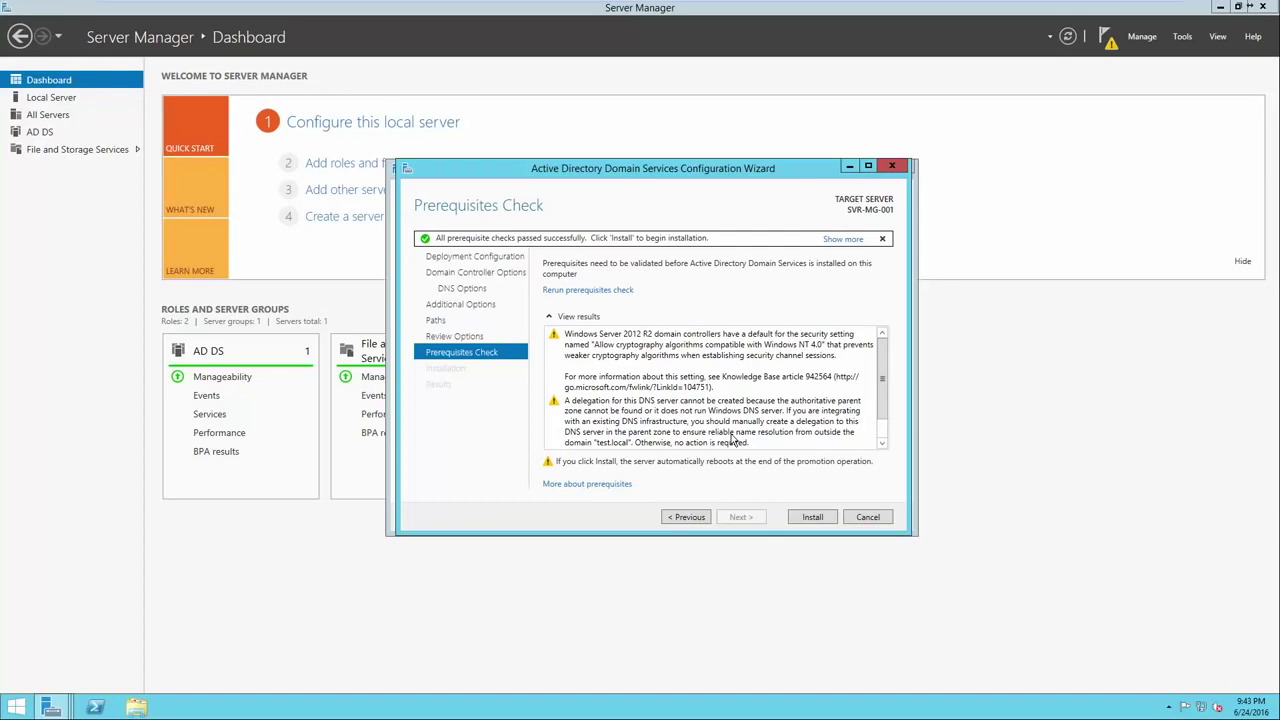
Read the prerequisite results: the DNS delegation warning and the all-checks-passed confirmation.
{"action": "left_click", "coordinate": [683, 383]}
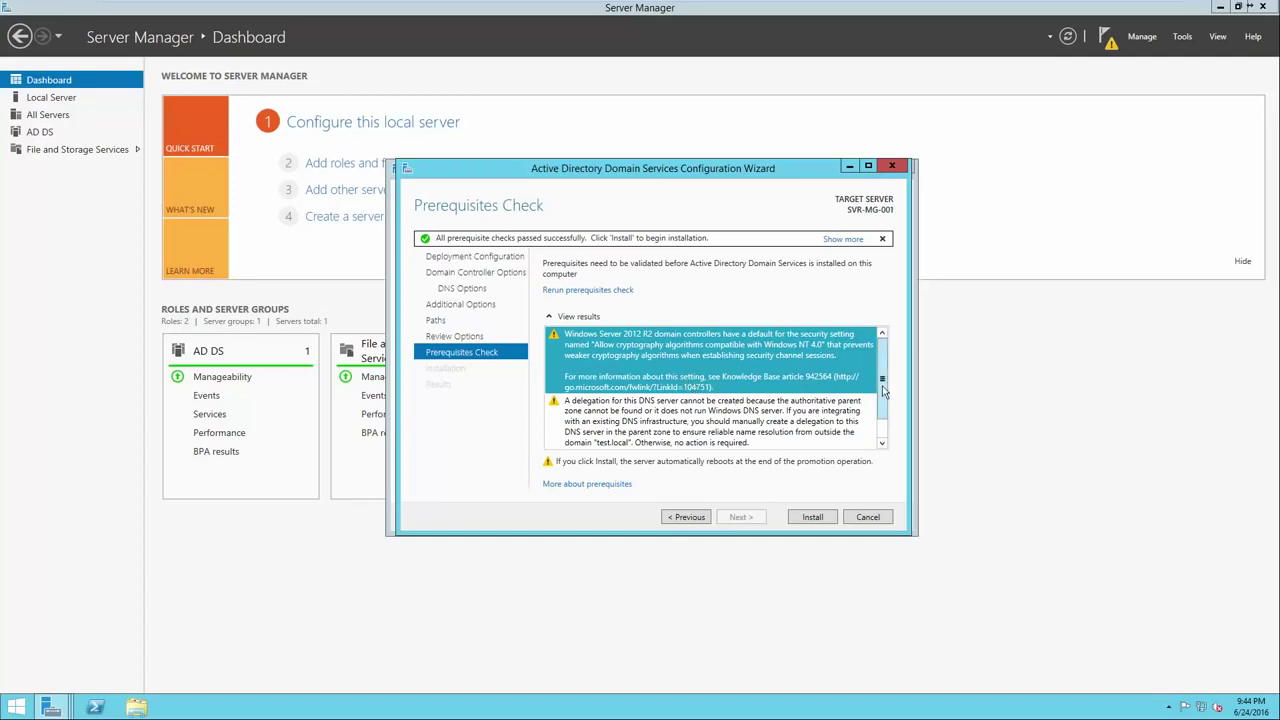
{"action": "left_click", "coordinate": [884, 417]}
{"action": "left_click", "coordinate": [826, 410]}
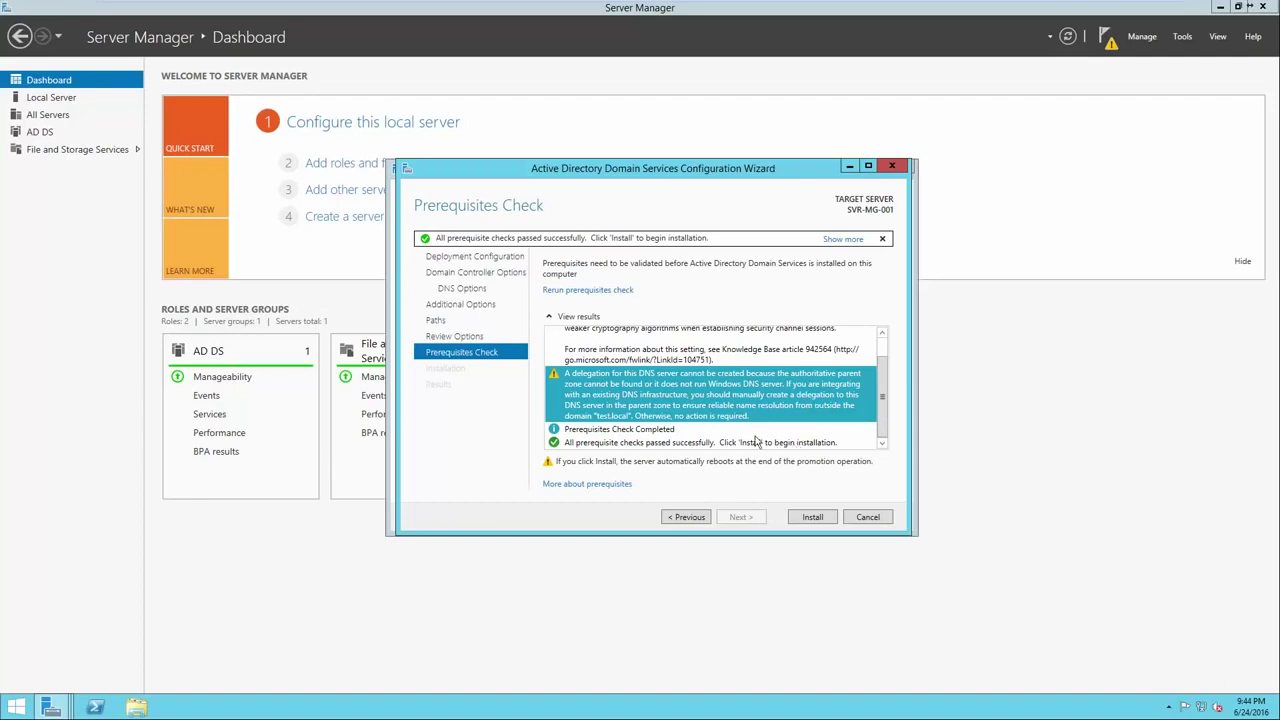
{"action": "left_click", "coordinate": [751, 431]}
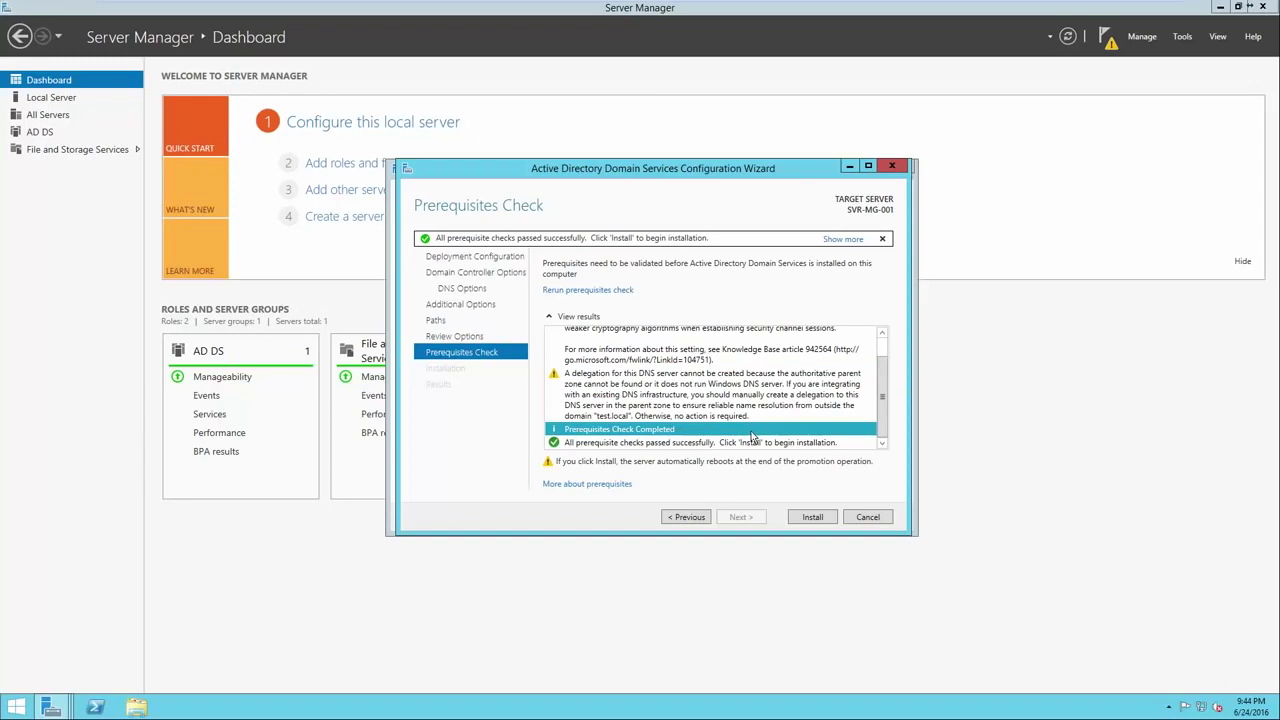
{"action": "left_click", "coordinate": [752, 443]}
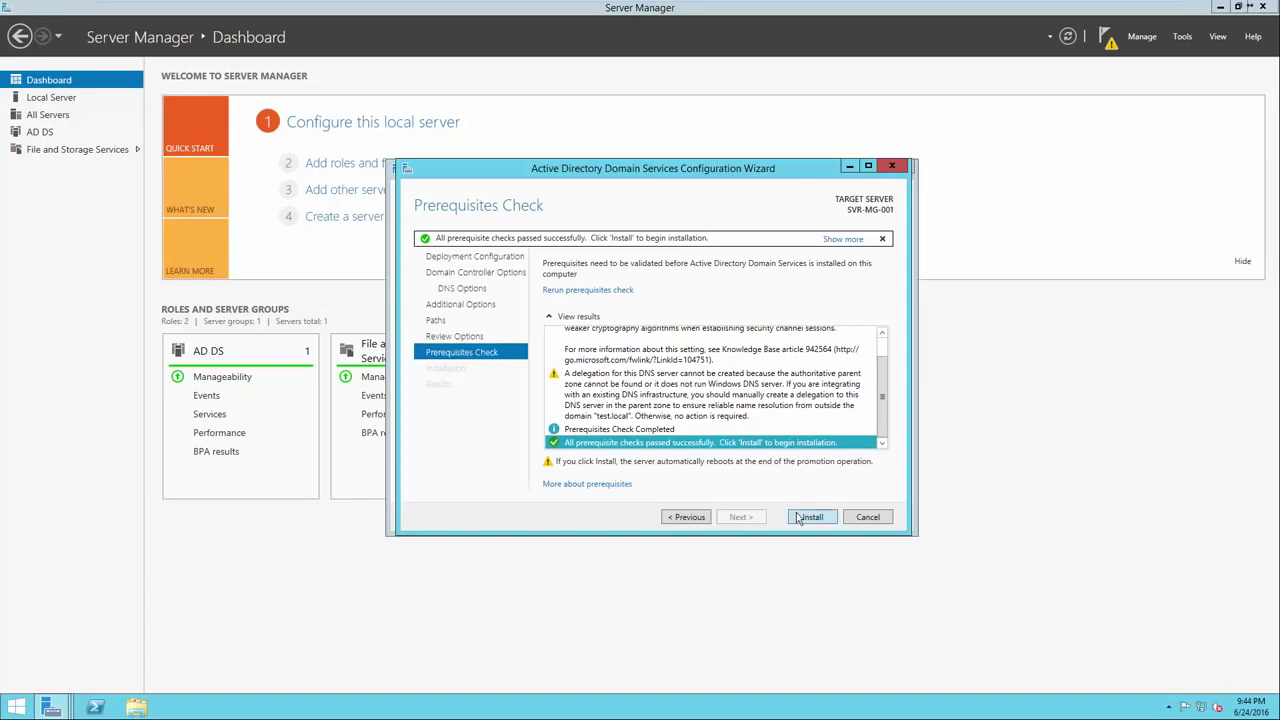
Start the installation that promotes the server to the test.local domain controller.
{"action": "left_click", "coordinate": [800, 517]}
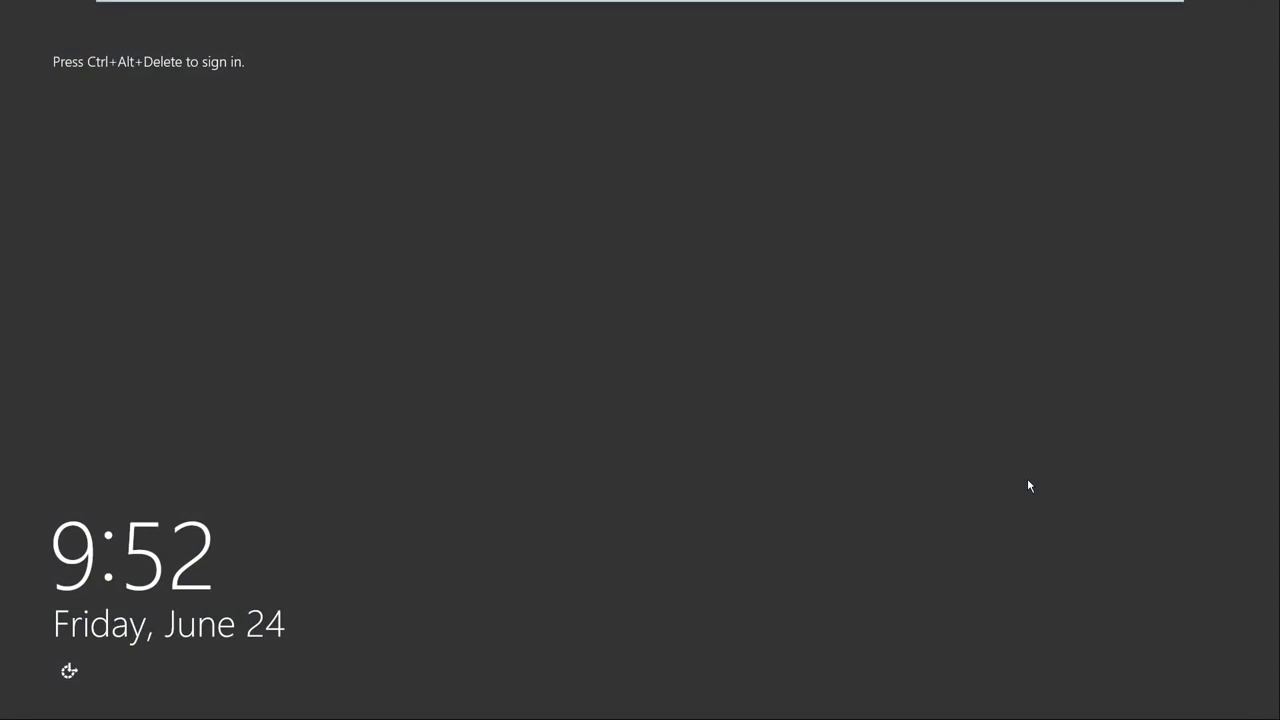
Sign in as TEST\Administrator with the account password, then advance to the 'What is Active Directory?' slide.
{"action": "key", "text": "ctrl+alt+Delete"}
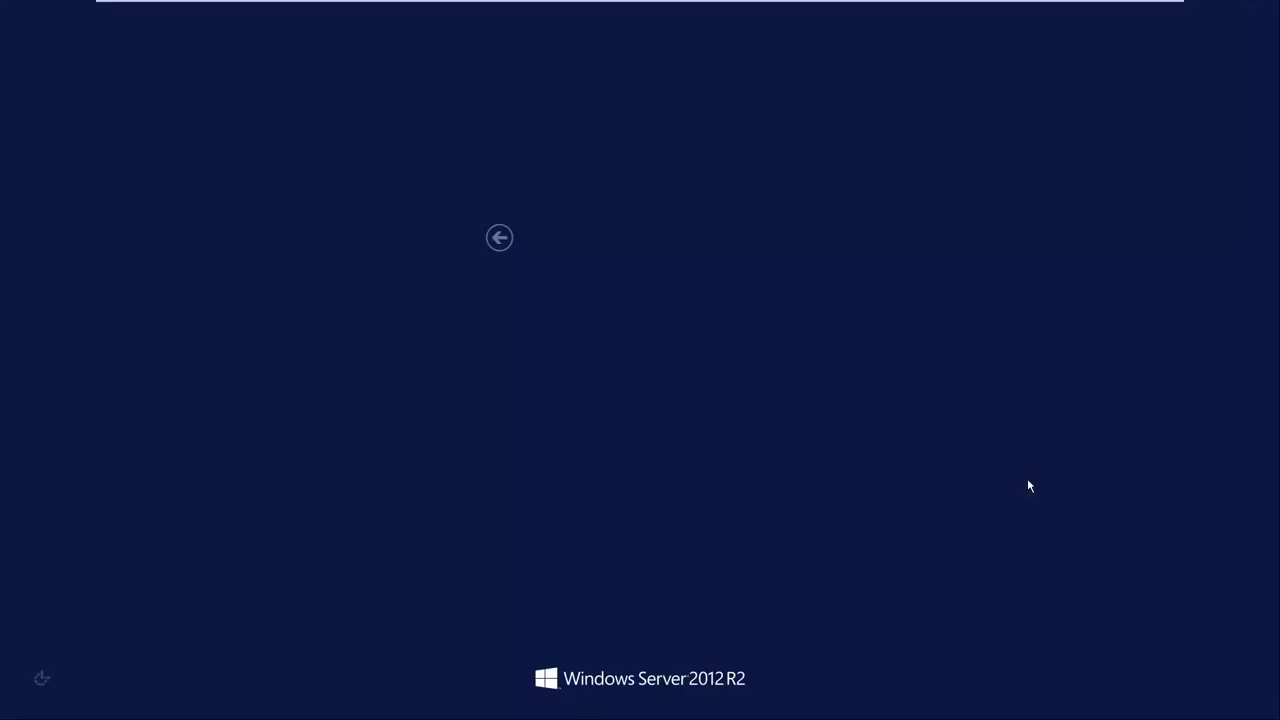
{"action": "left_click", "coordinate": [620, 322]}
{"action": "type", "text": "*********"}
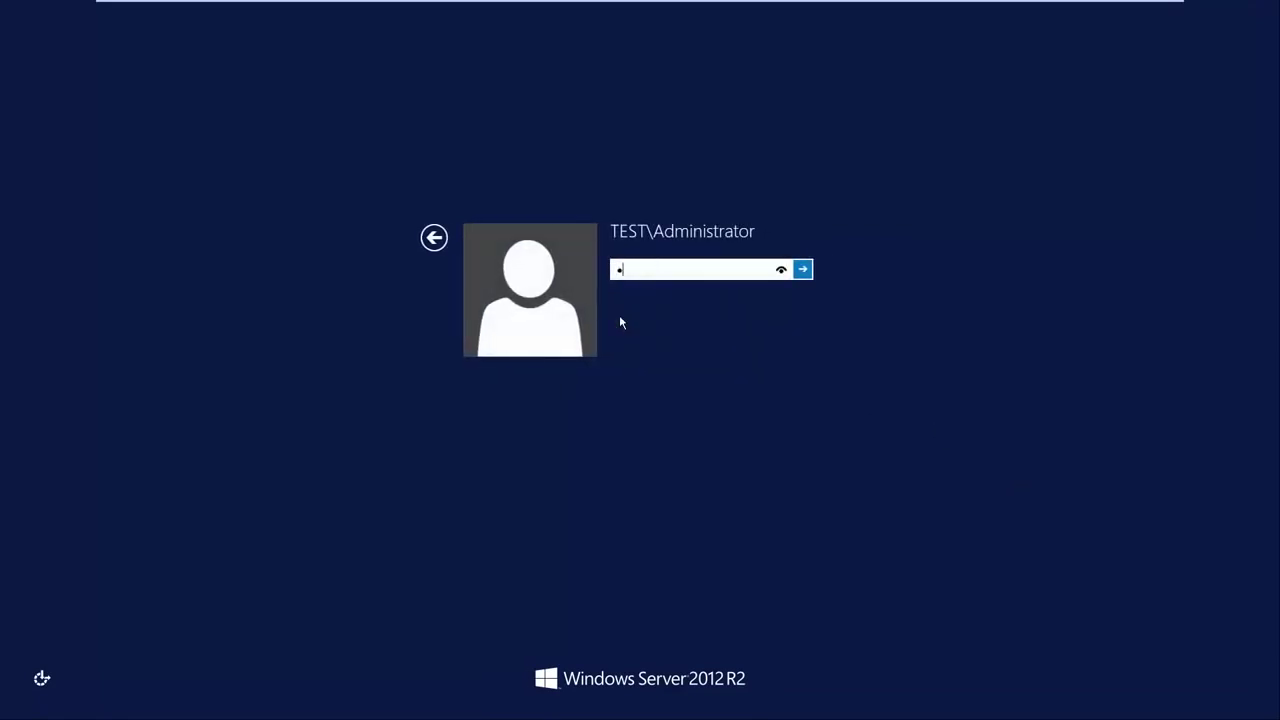
{"action": "type", "text": "****"}
{"action": "key", "text": "Return"}
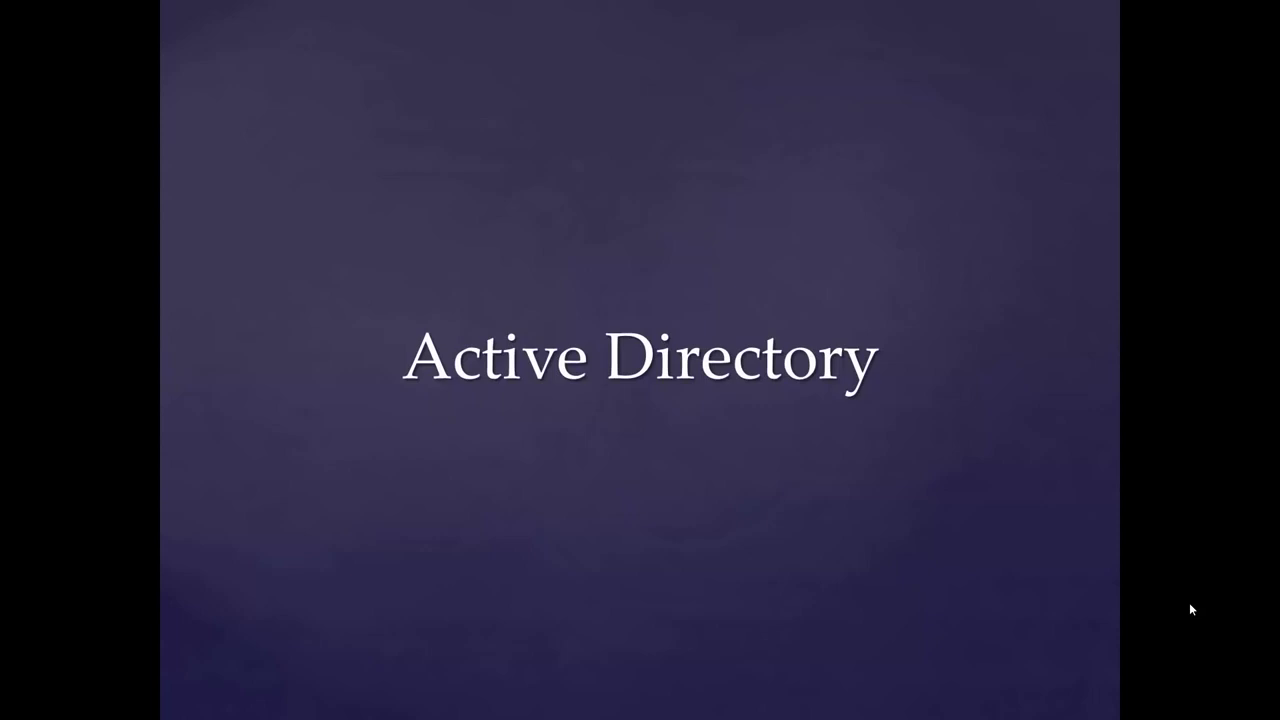
{"action": "key", "text": "Right"}
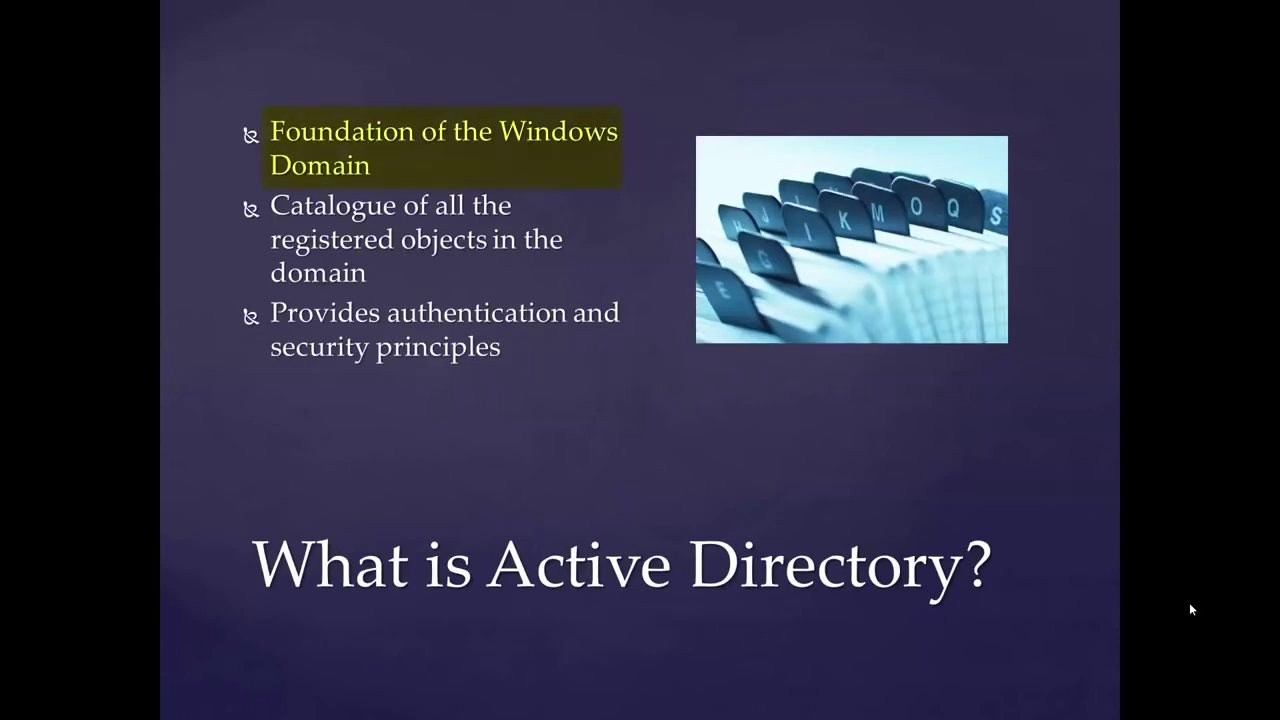
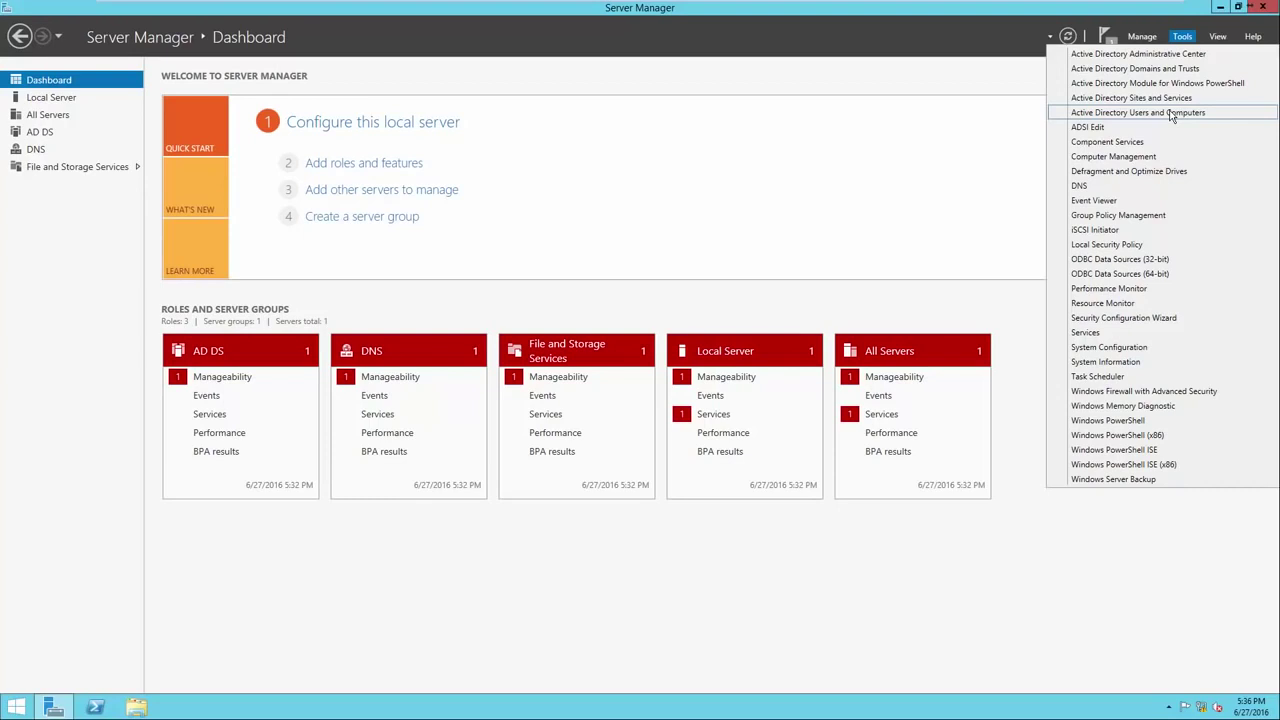
Launch Active Directory Users and Computers and expand test.local to list its default containers.
{"action": "left_click", "coordinate": [1172, 116]}
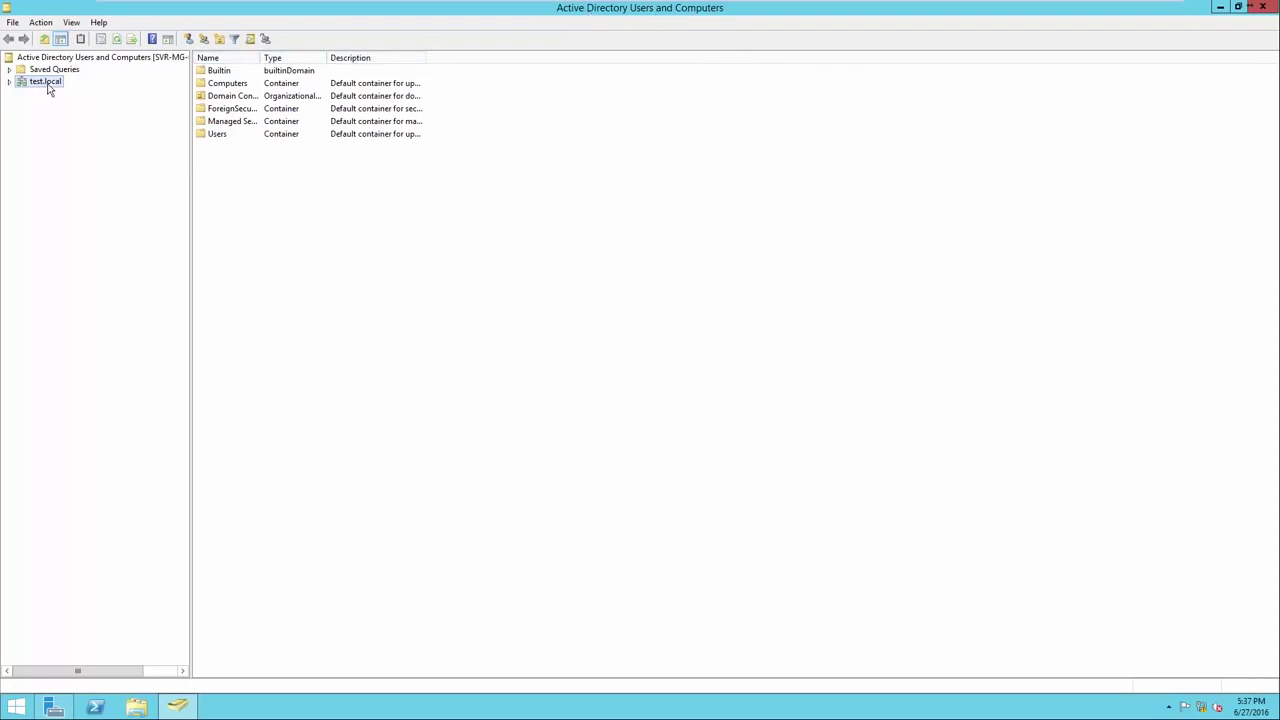
{"action": "left_click", "coordinate": [9, 82]}
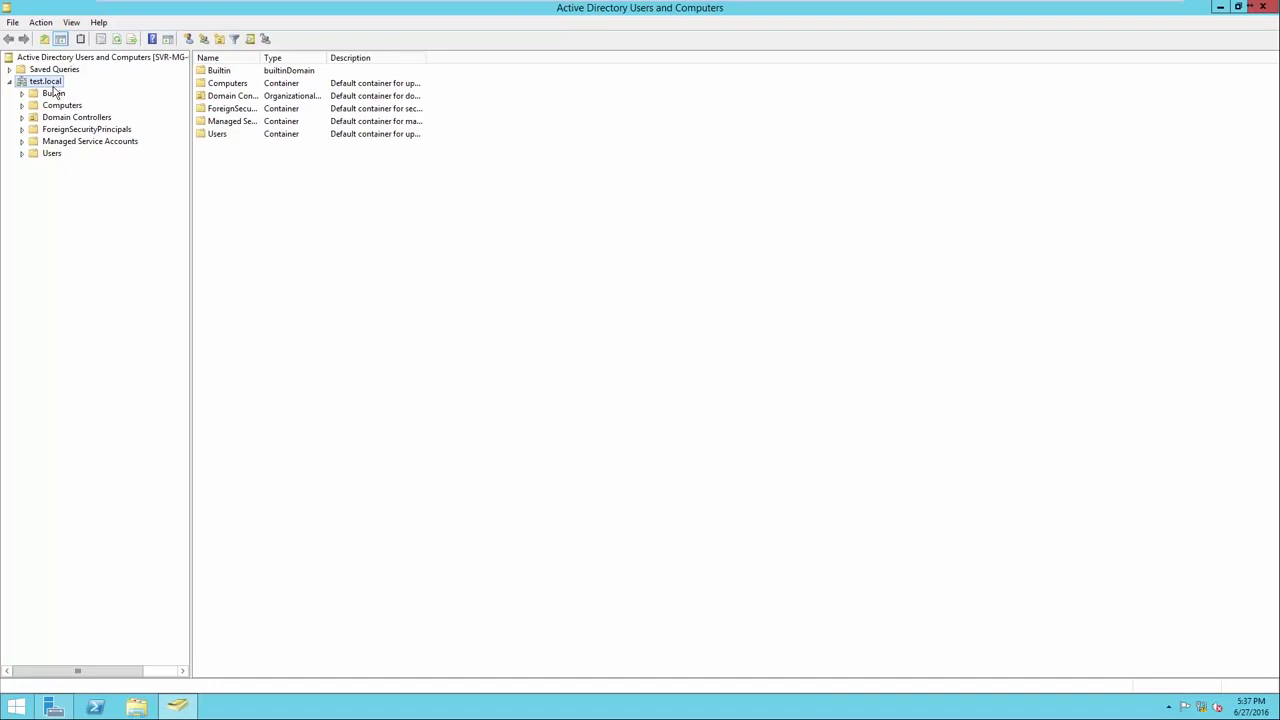
Create the Headquarters organizational unit under test.local.
{"action": "right_click", "coordinate": [254, 217]}
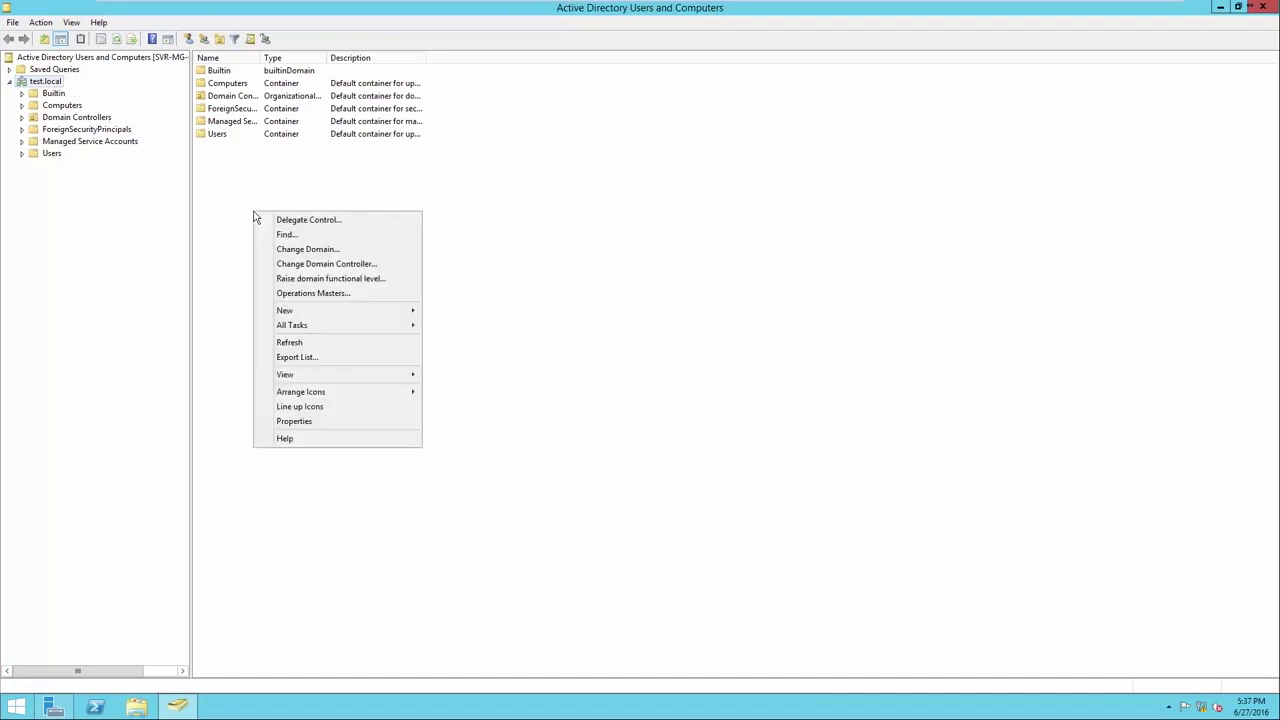
{"action": "mouse_move", "coordinate": [288, 312]}
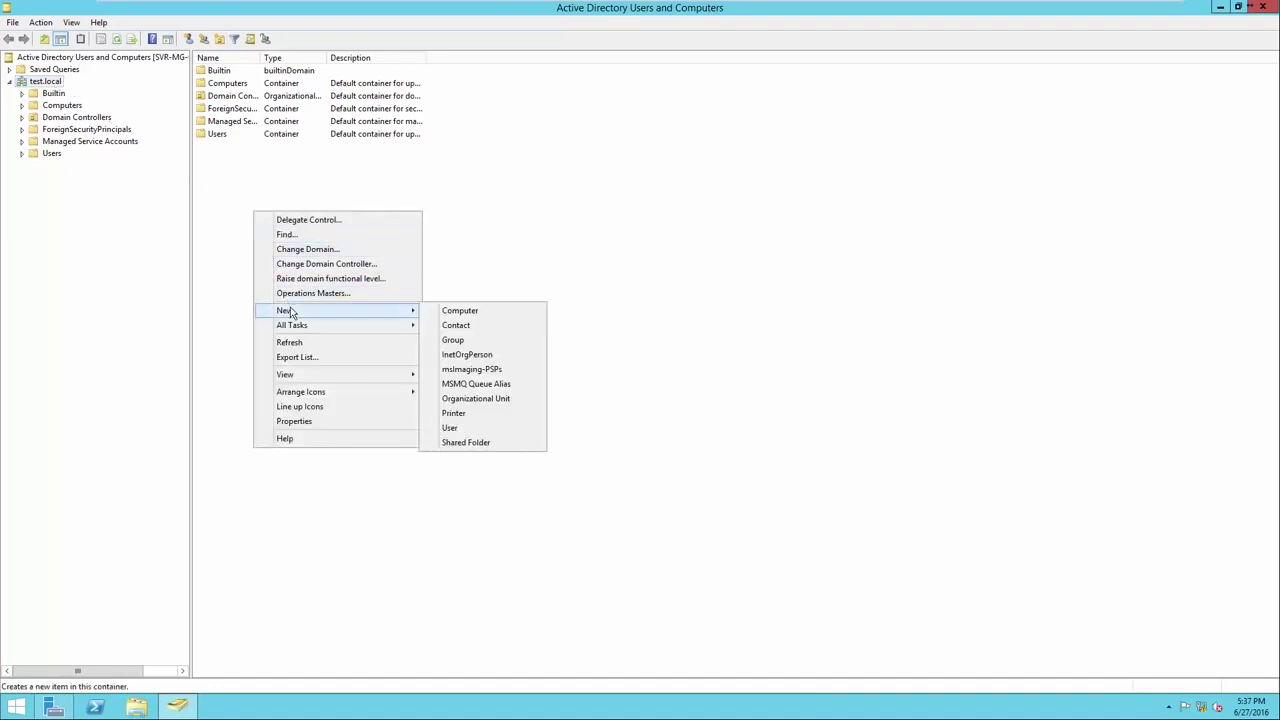
{"action": "left_click", "coordinate": [450, 400]}
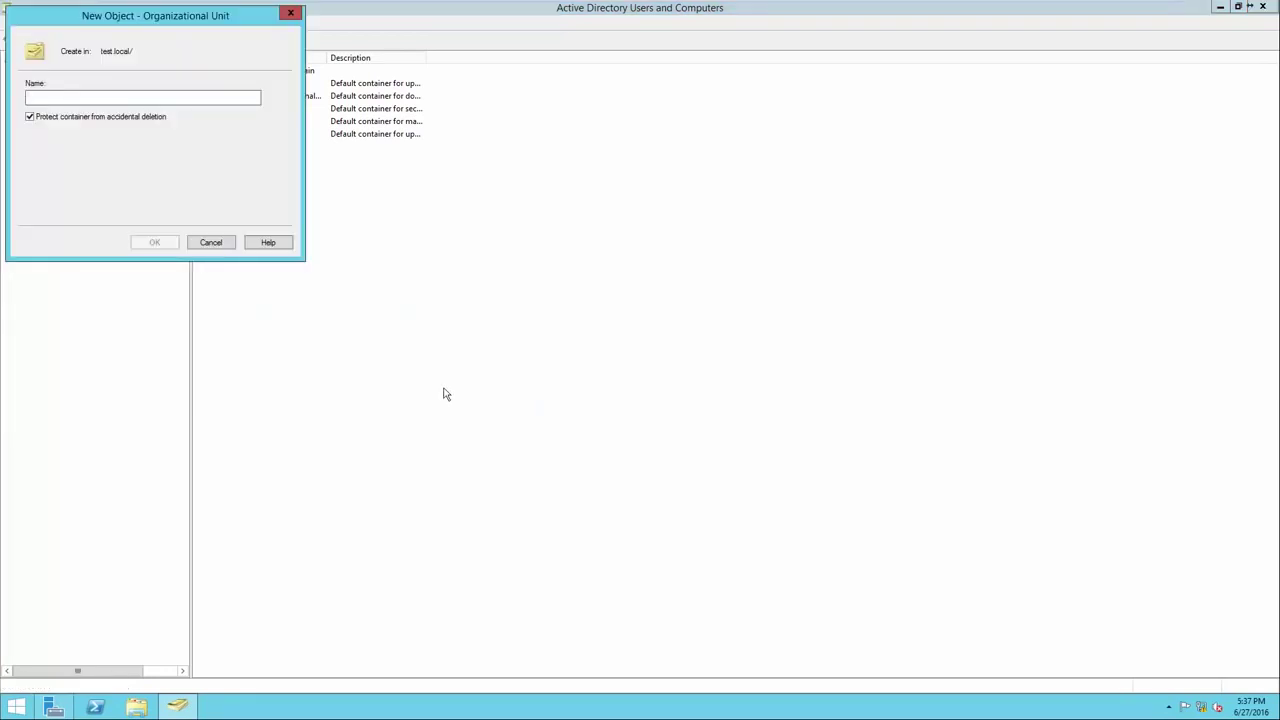
{"action": "type", "text": "Headquarters"}
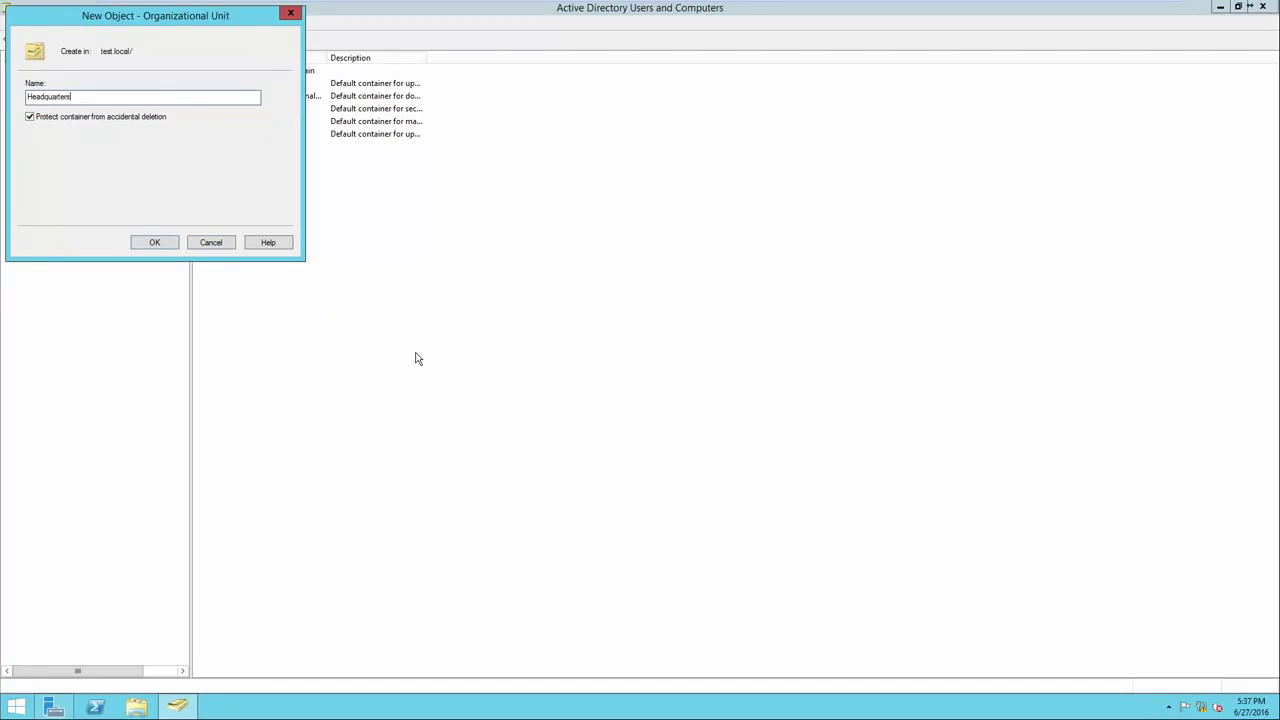
{"action": "key", "text": "Return"}
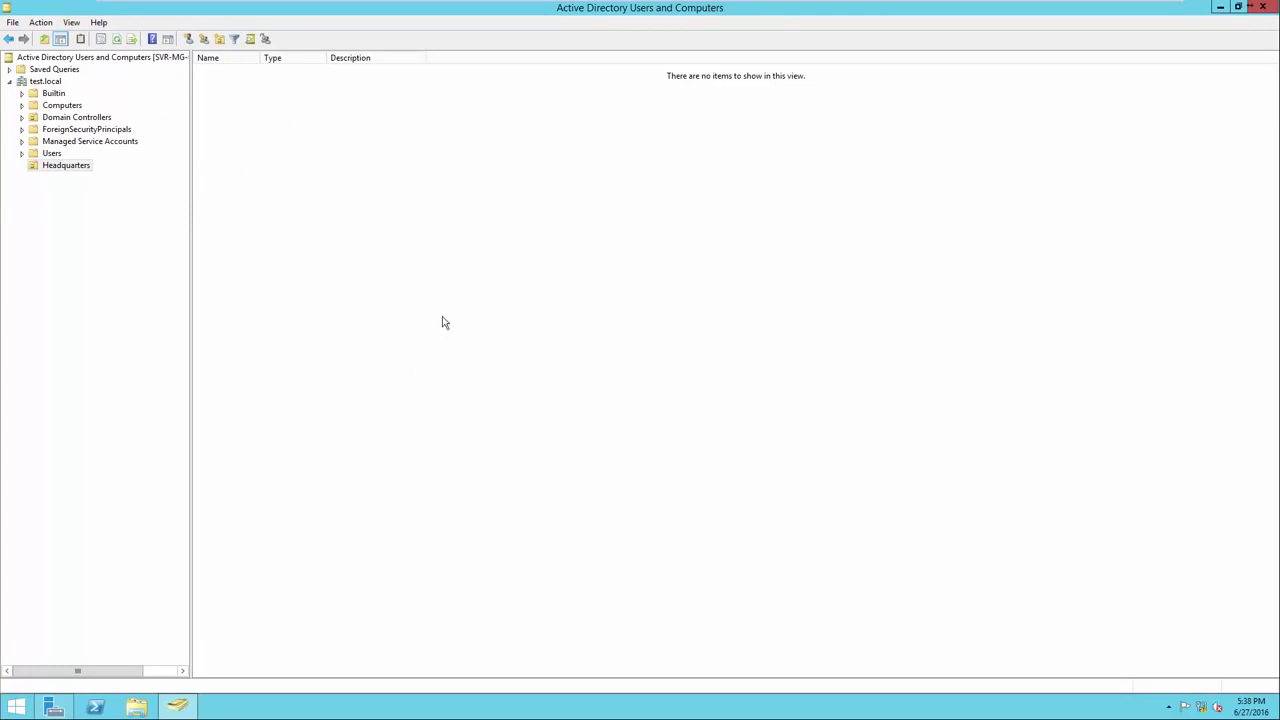
{"action": "left_click", "coordinate": [65, 168]}
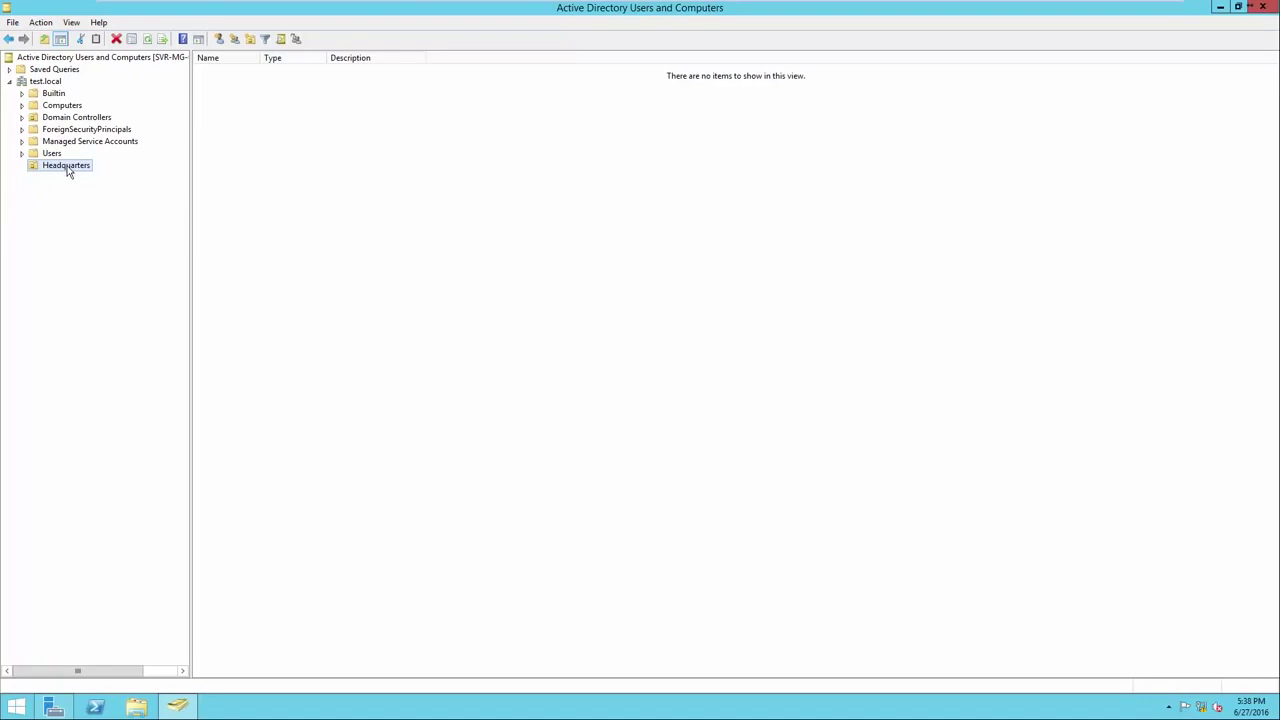
Create the CM East organizational unit under test.local.
{"action": "left_click", "coordinate": [53, 83]}
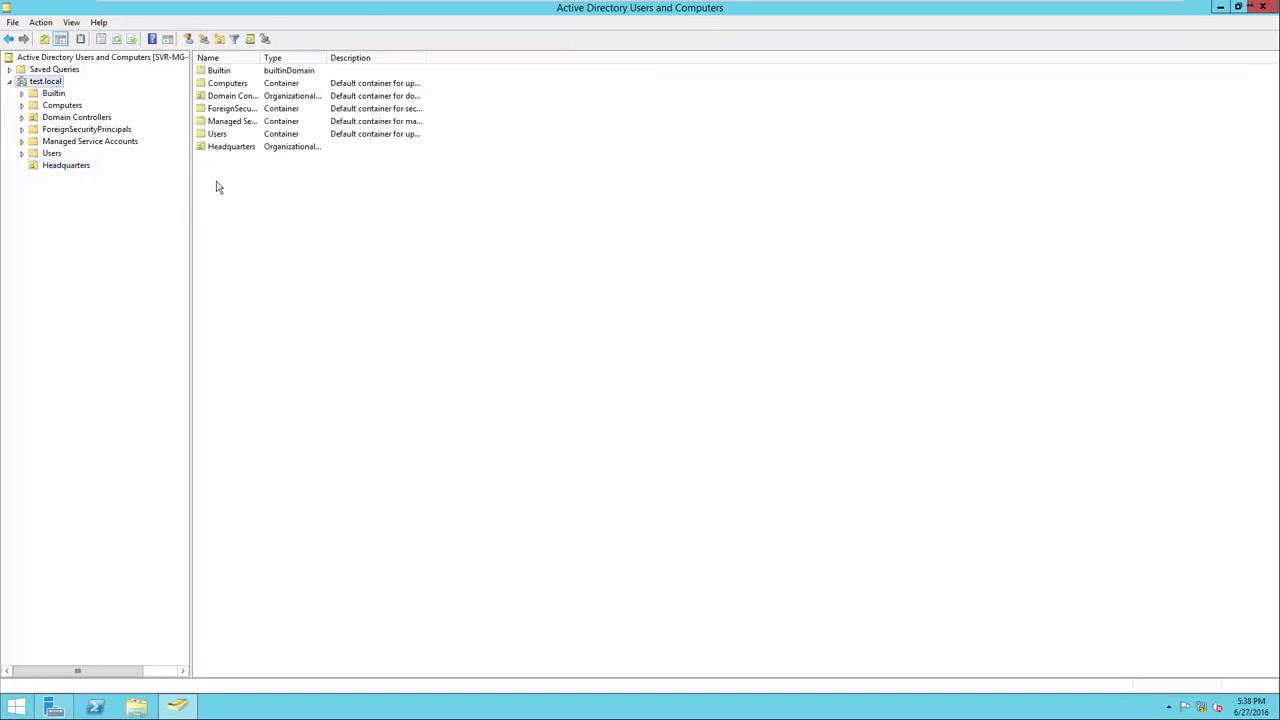
{"action": "right_click", "coordinate": [240, 198]}
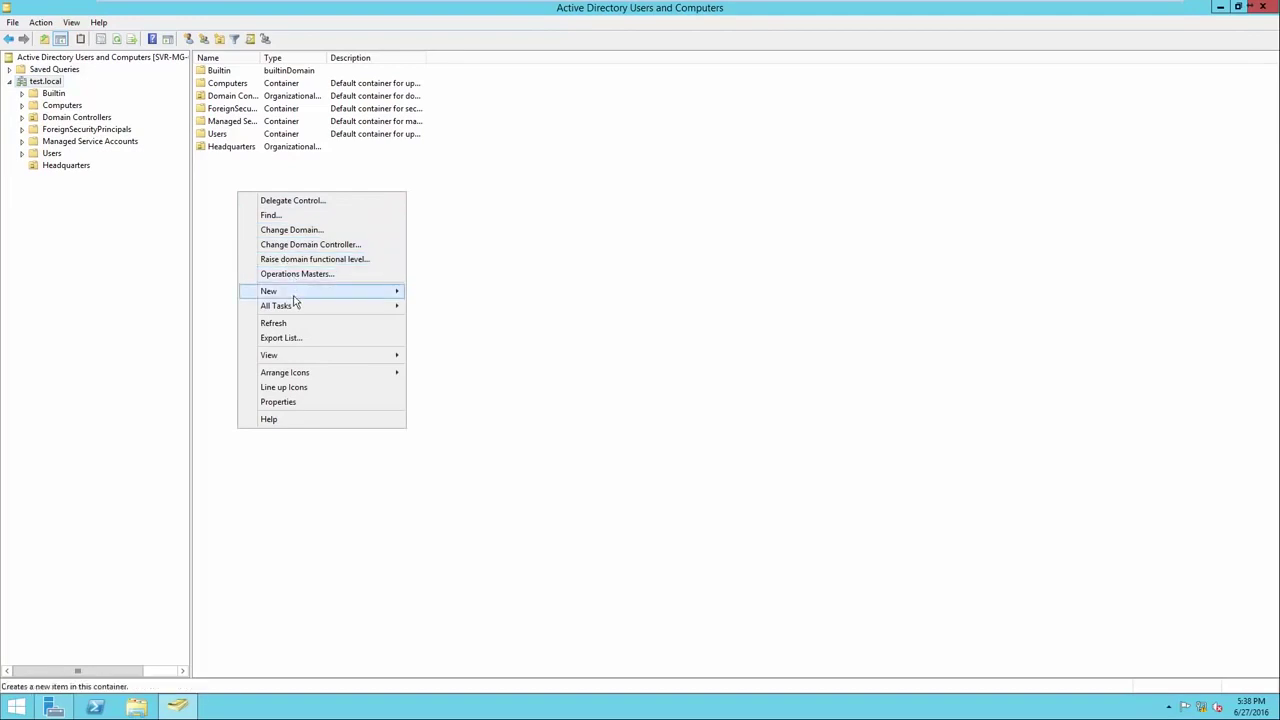
{"action": "mouse_move", "coordinate": [305, 295]}
{"action": "left_click", "coordinate": [452, 379]}
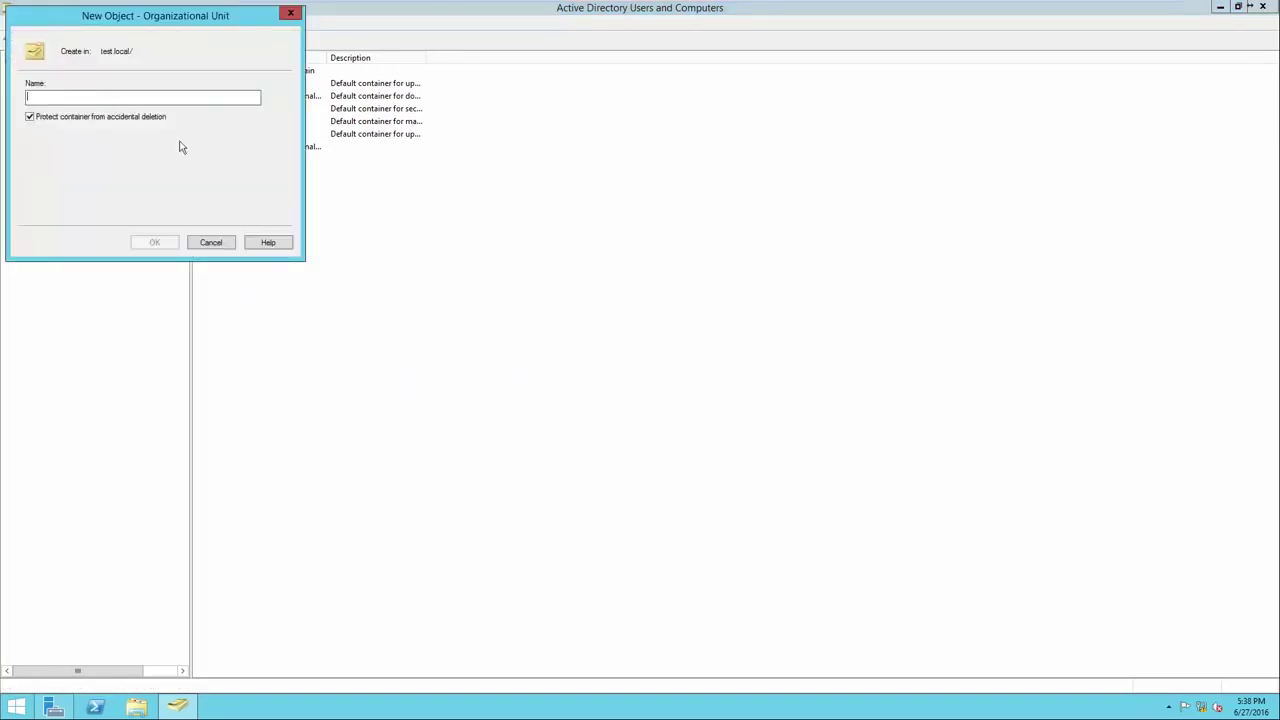
{"action": "left_click_drag", "start_coordinate": [126, 28], "coordinate": [342, 216]}
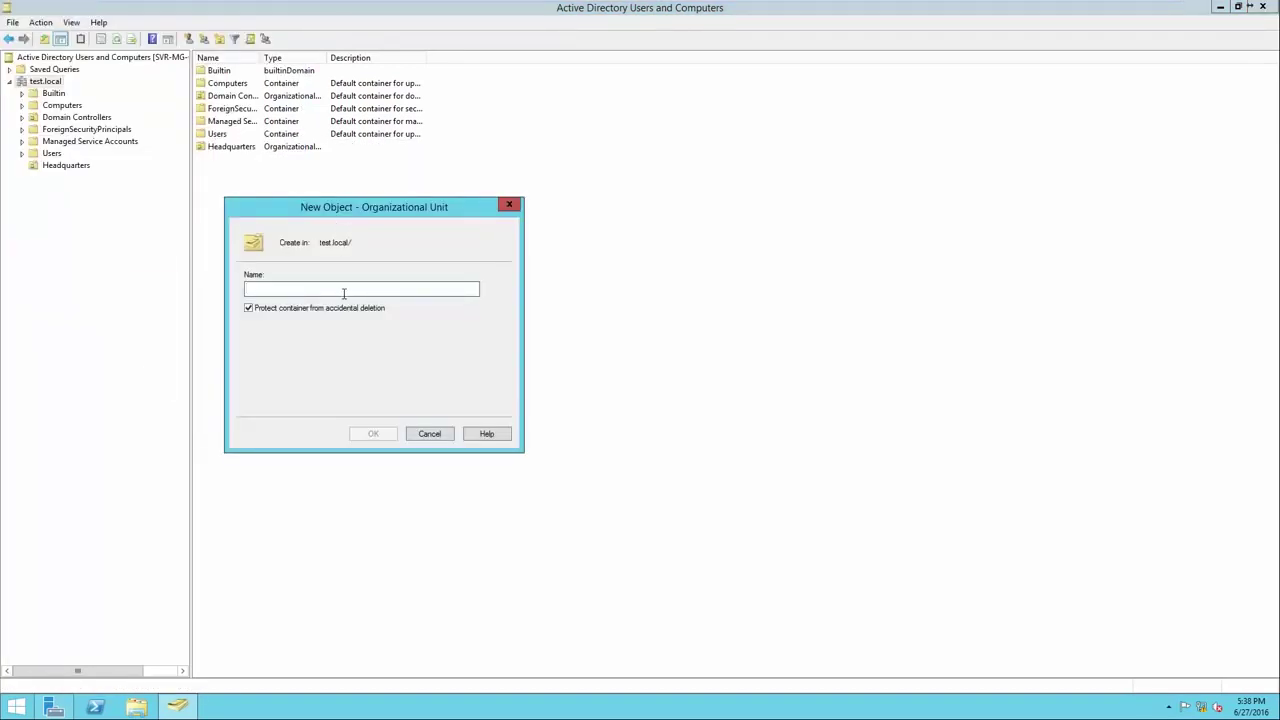
{"action": "type", "text": "CM East"}
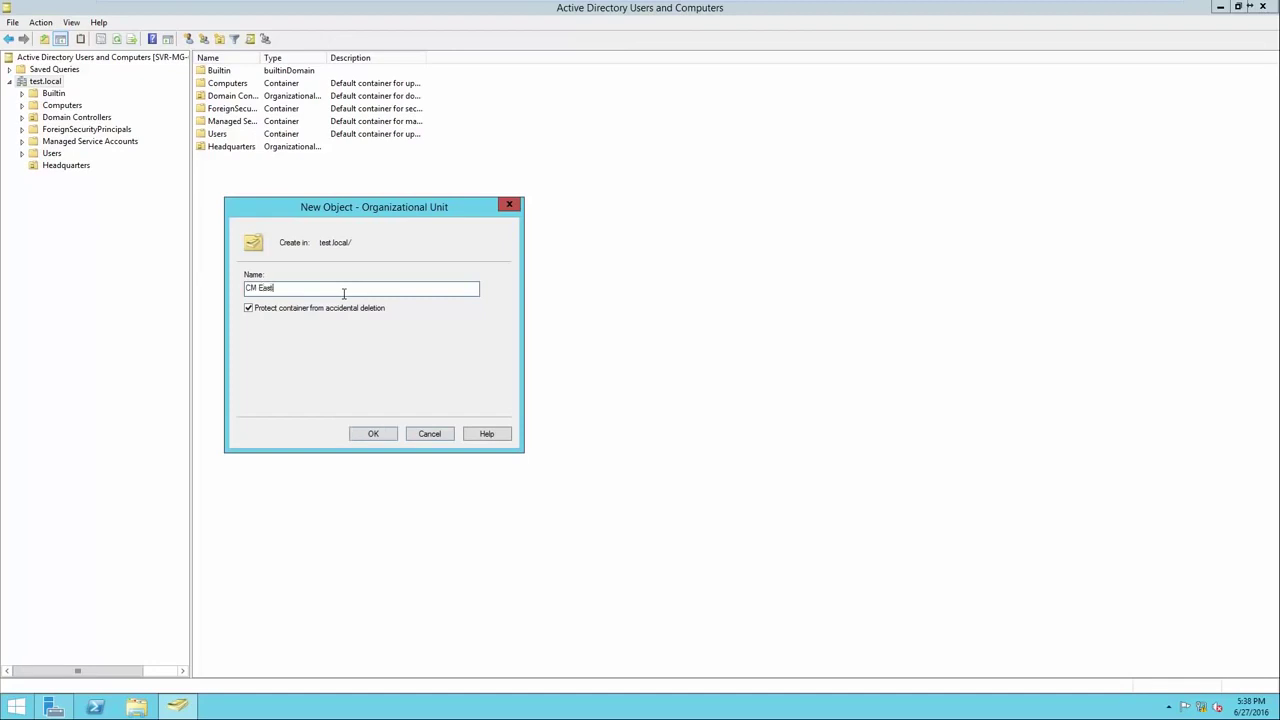
{"action": "left_click", "coordinate": [372, 434]}
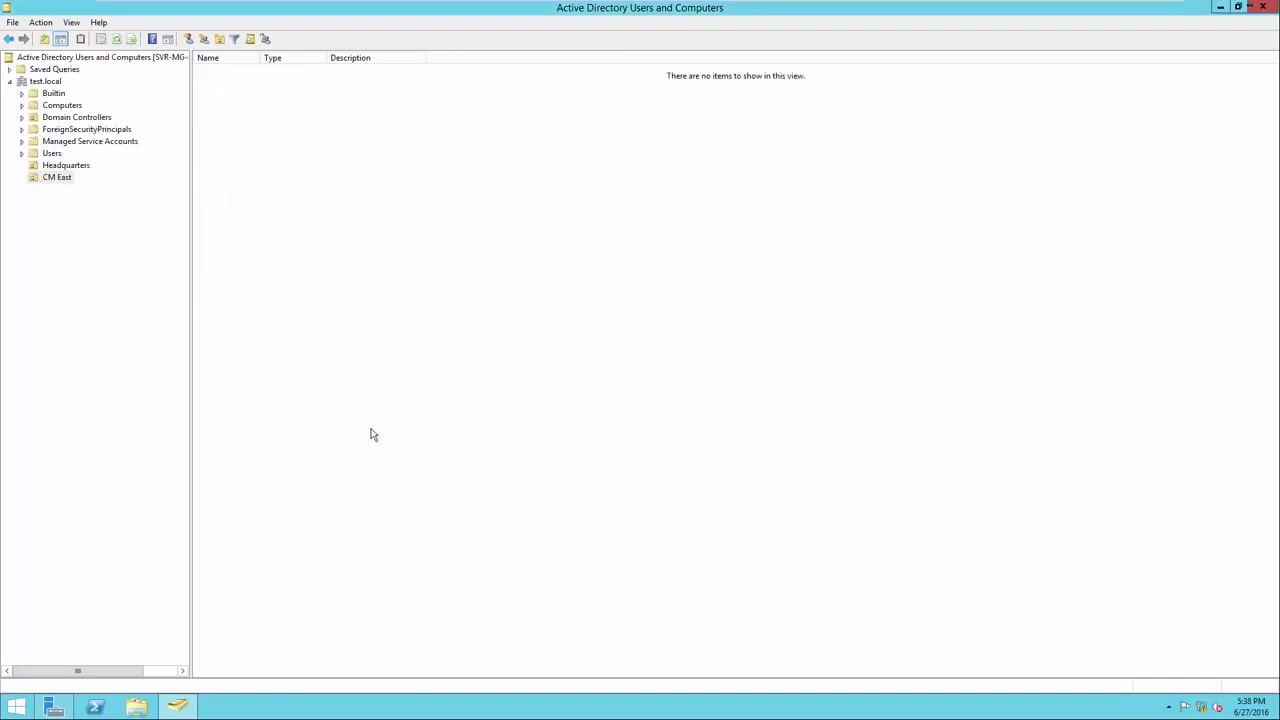
Create the CM West organizational unit under test.local.
{"action": "left_click", "coordinate": [45, 83]}
{"action": "right_click", "coordinate": [260, 205]}
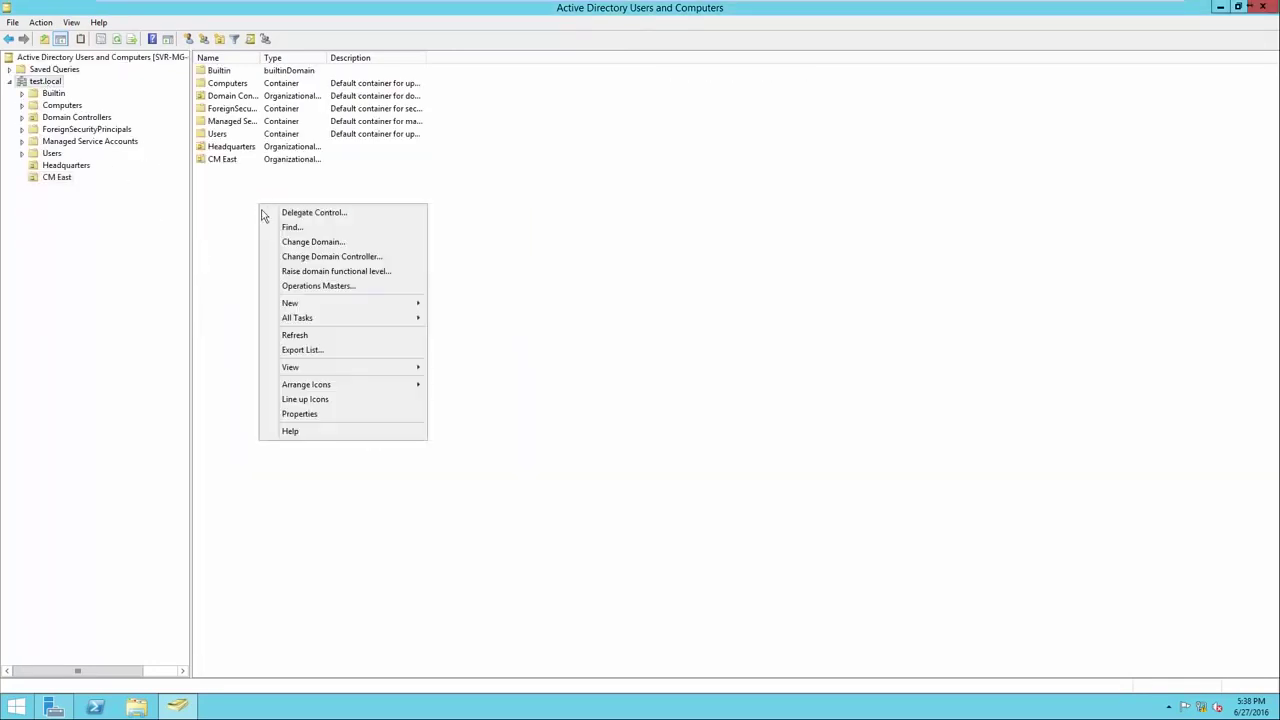
{"action": "mouse_move", "coordinate": [385, 305]}
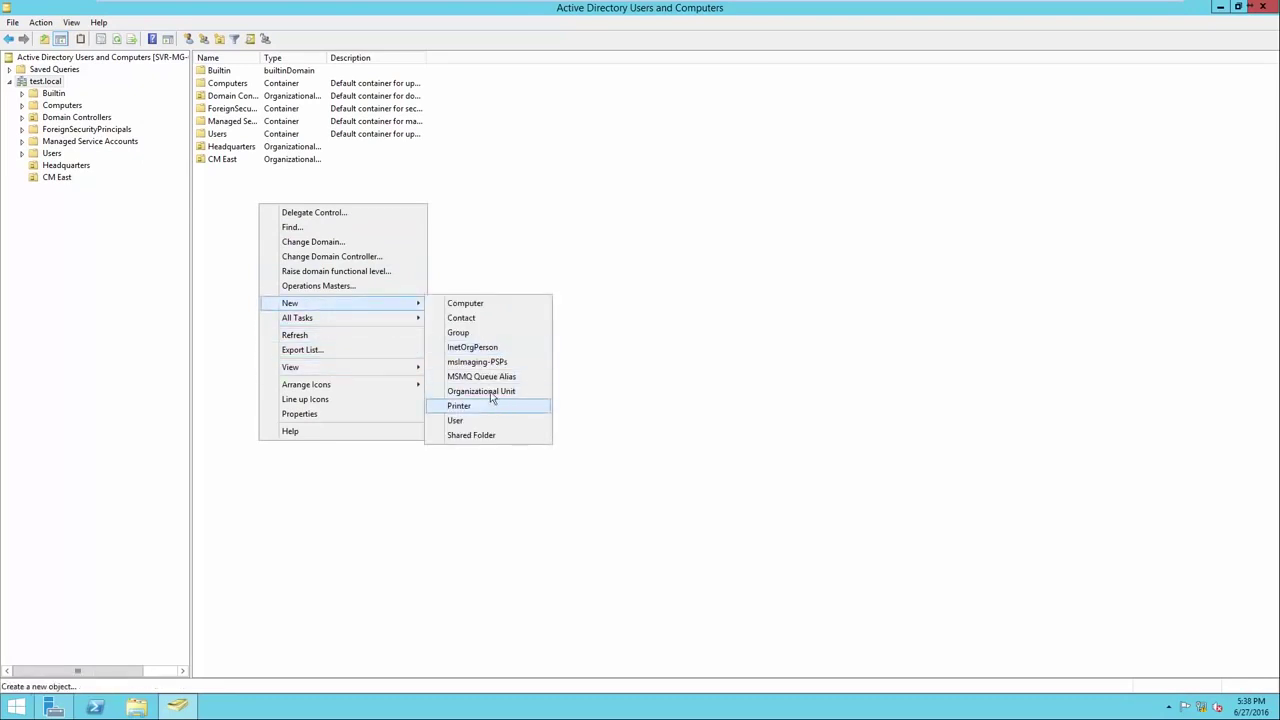
{"action": "left_click", "coordinate": [488, 395]}
{"action": "type", "text": "CM West"}
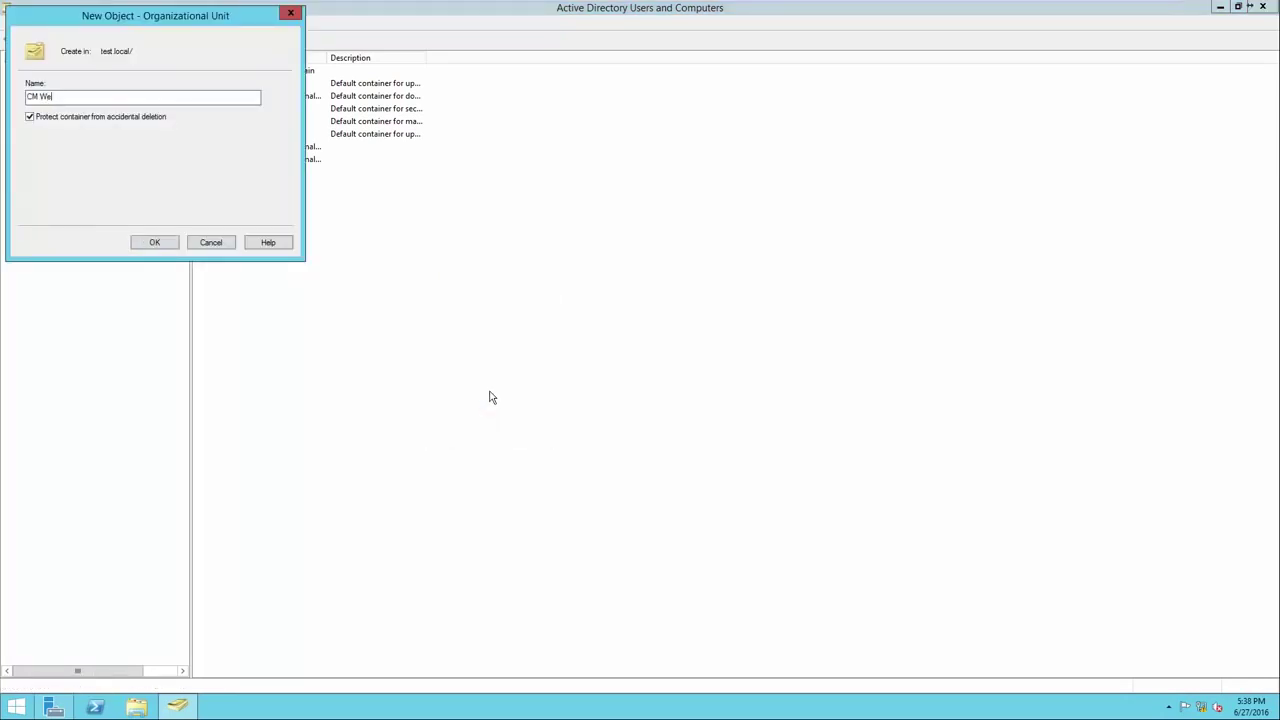
{"action": "key", "text": "Return"}
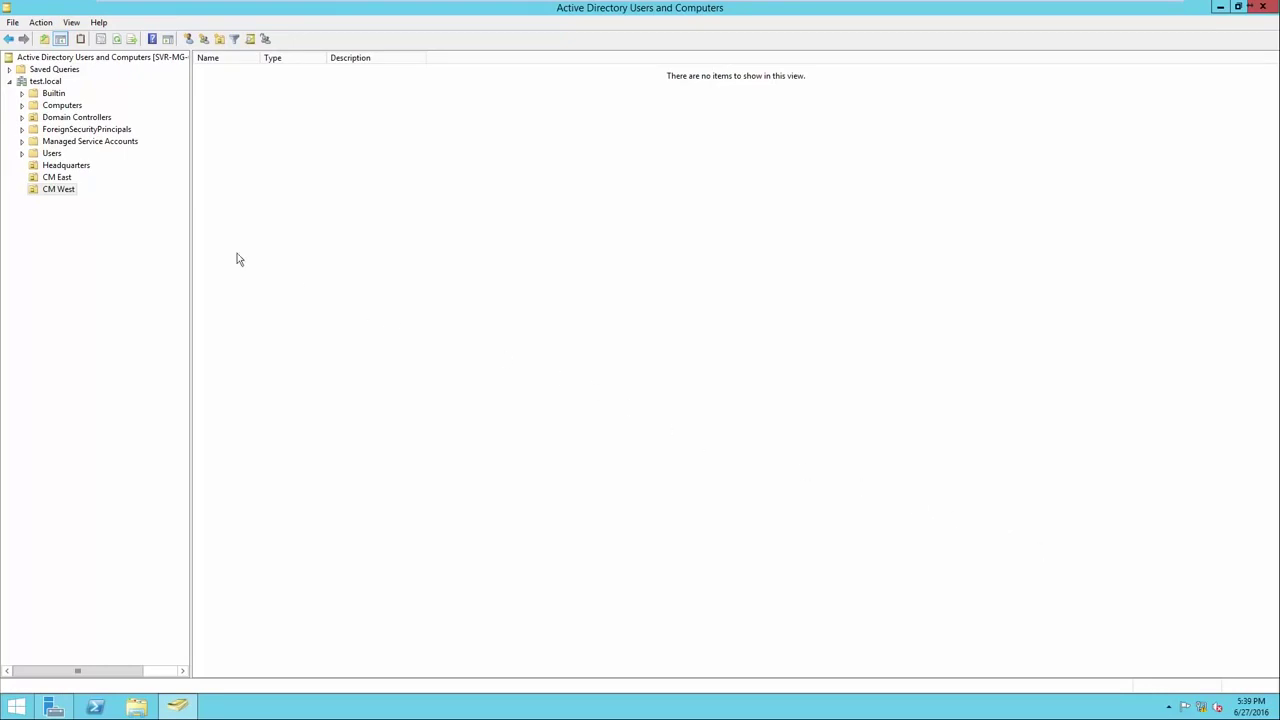
Add a 'Computers - Headquarters' OU inside Headquarters and open it.
{"action": "left_click", "coordinate": [56, 168]}
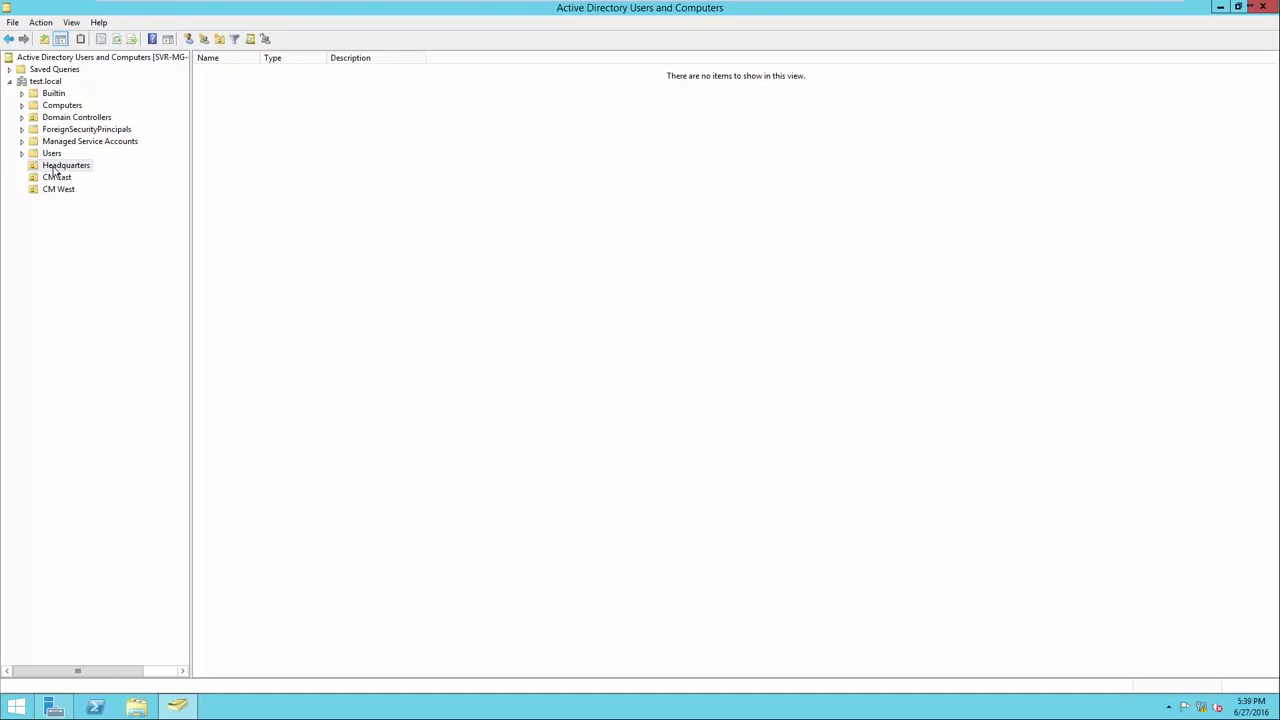
{"action": "right_click", "coordinate": [263, 228]}
{"action": "mouse_move", "coordinate": [292, 279]}
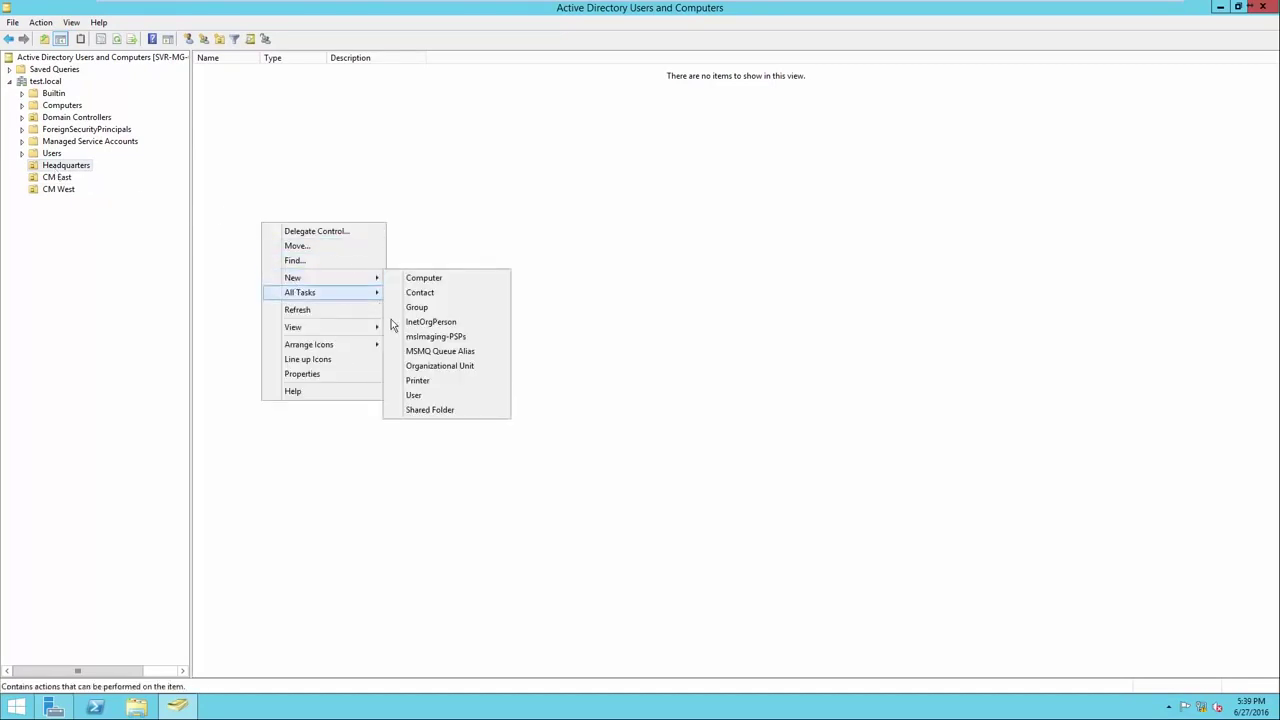
{"action": "left_click", "coordinate": [413, 368]}
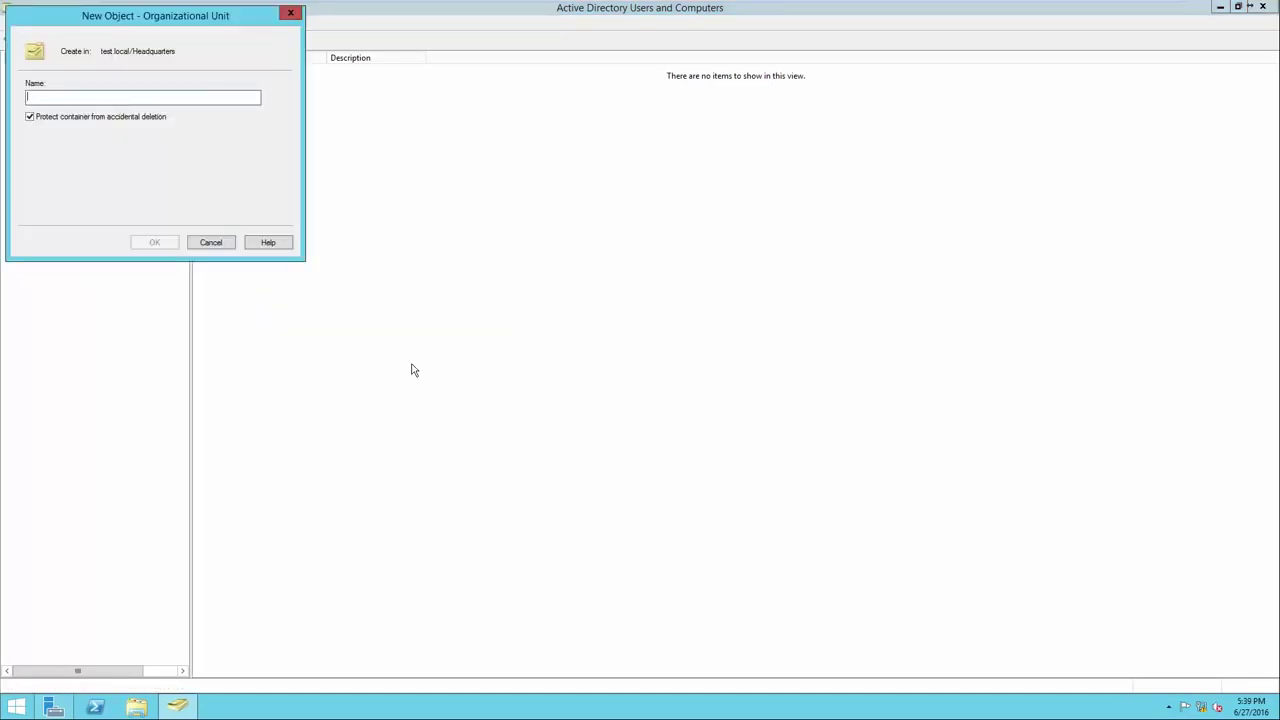
{"action": "type", "text": "Computers"}
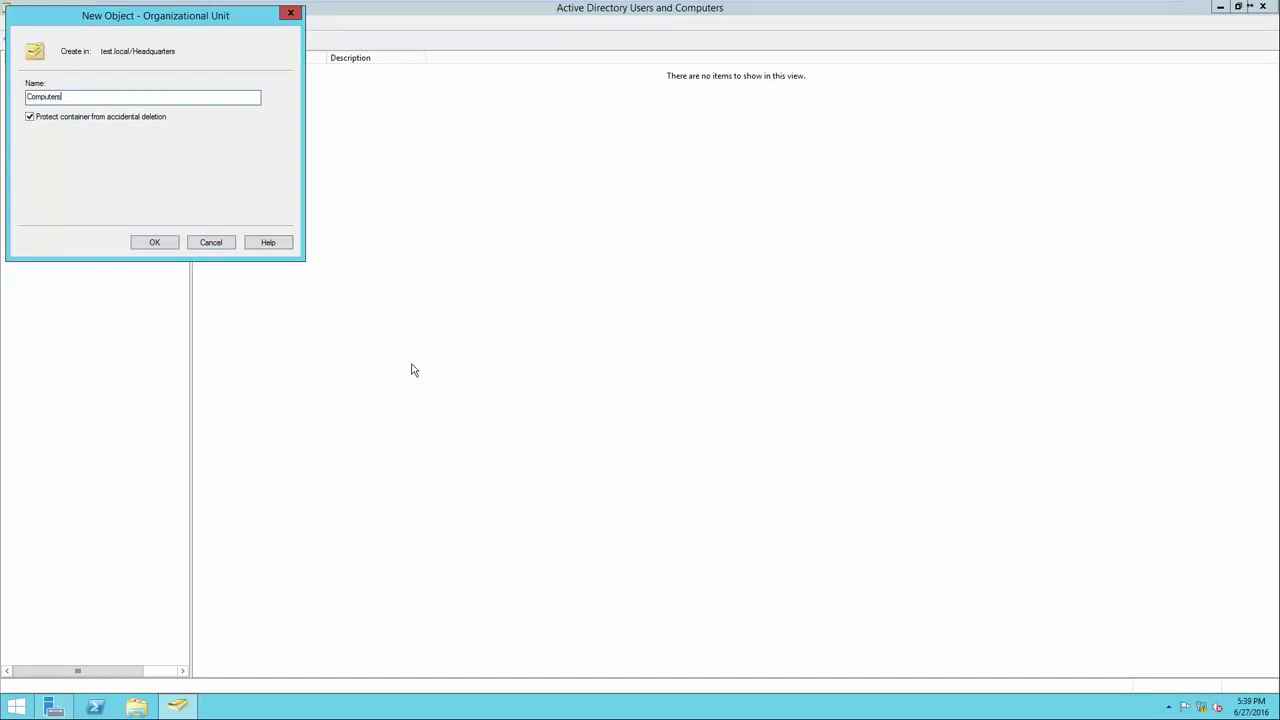
{"action": "type", "text": " - Headquarters"}
{"action": "left_click", "coordinate": [155, 242]}
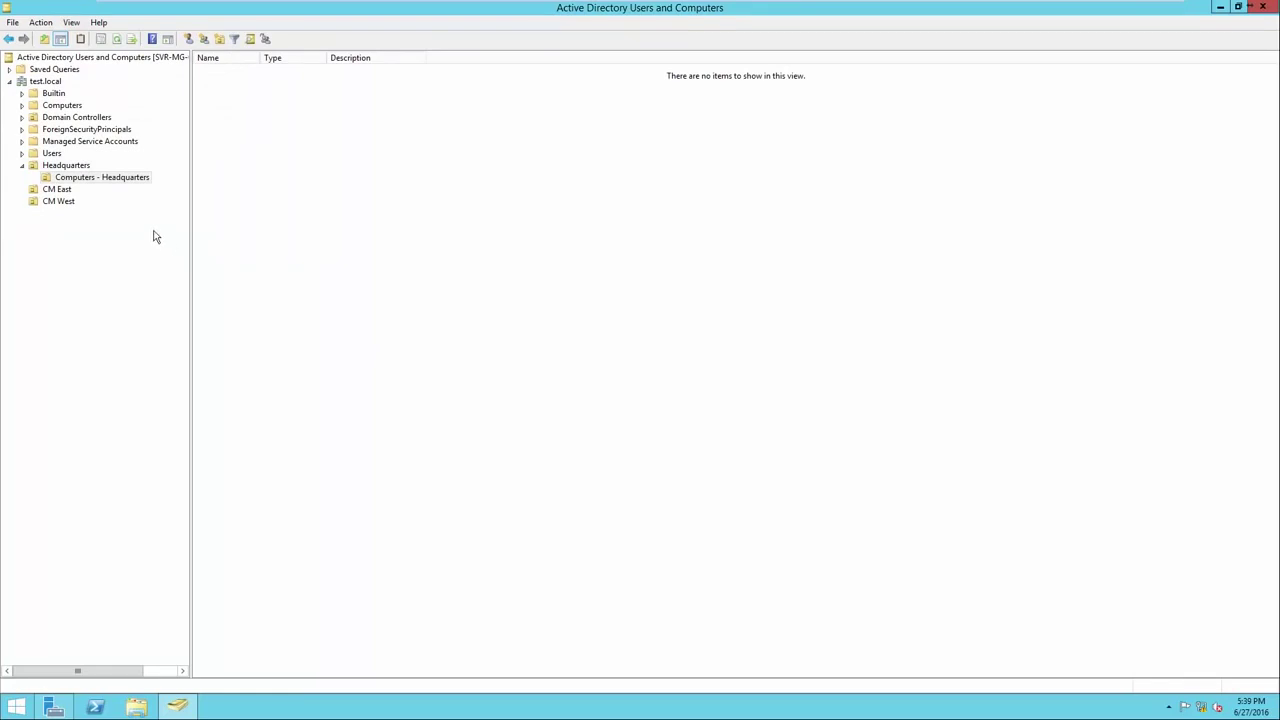
{"action": "left_click", "coordinate": [66, 165]}
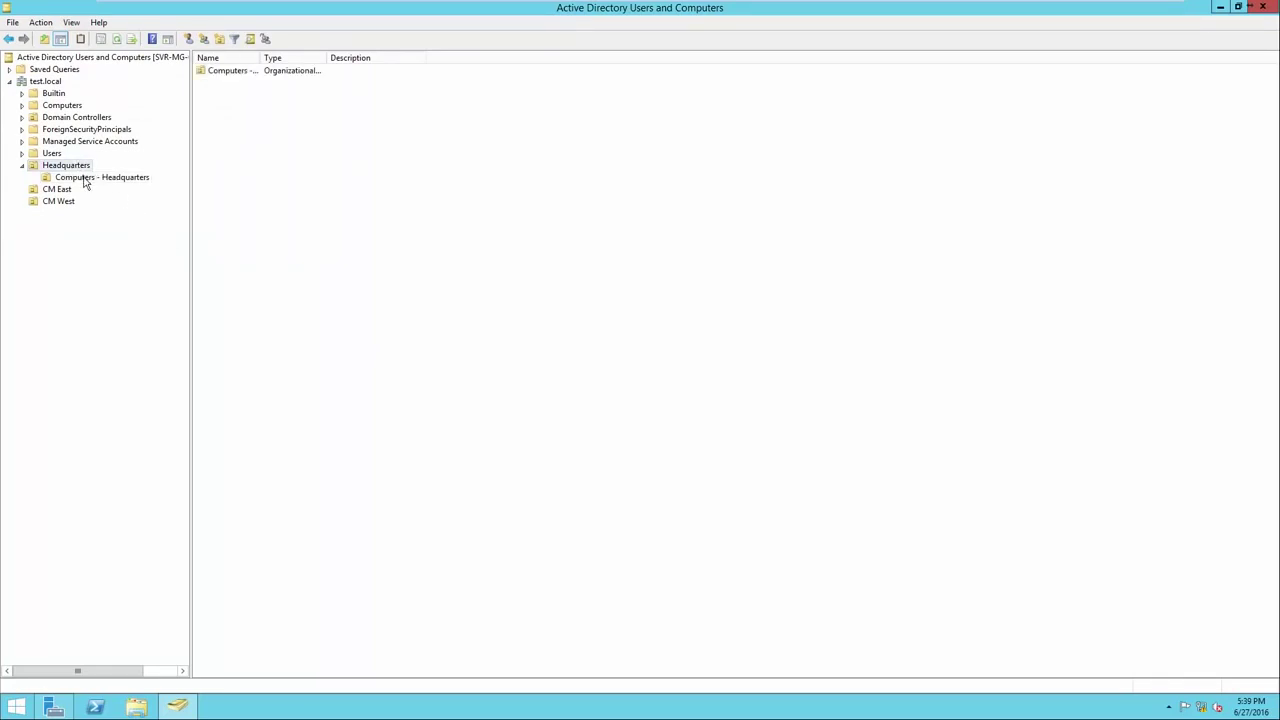
{"action": "left_click", "coordinate": [86, 180]}
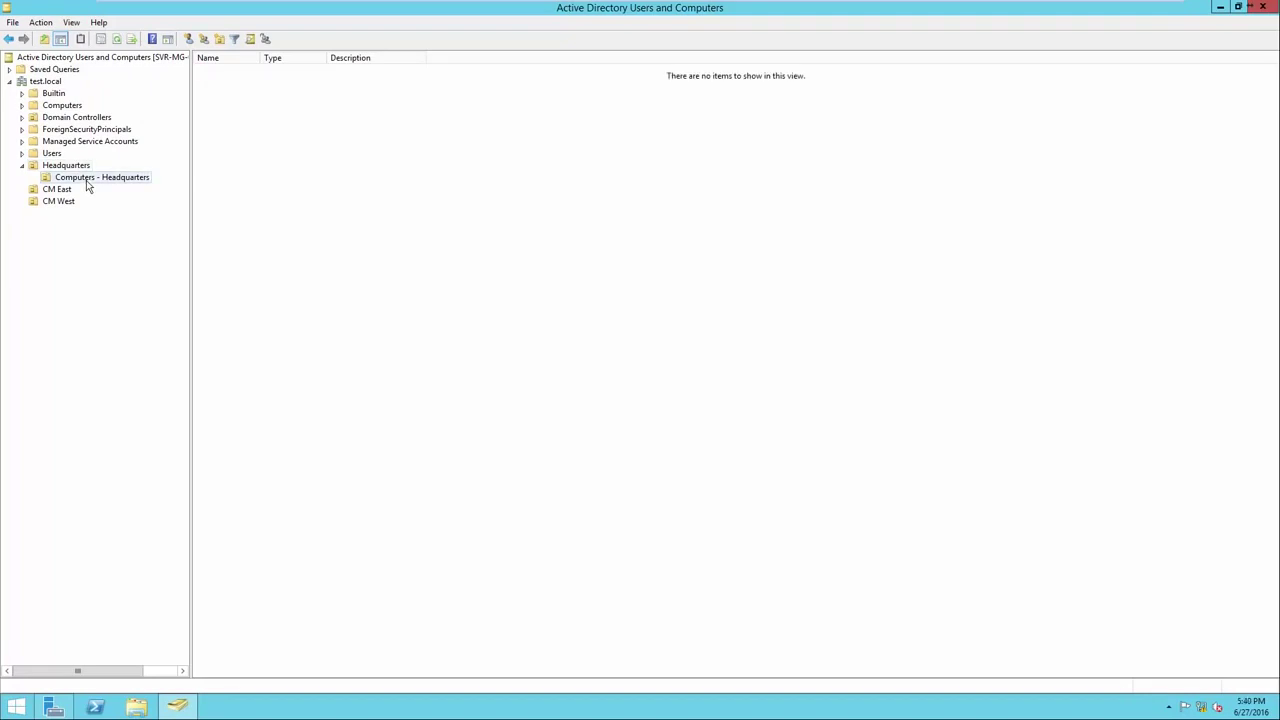
Add a 'Computers - CM East' OU inside CM East.
{"action": "right_click", "coordinate": [56, 192]}
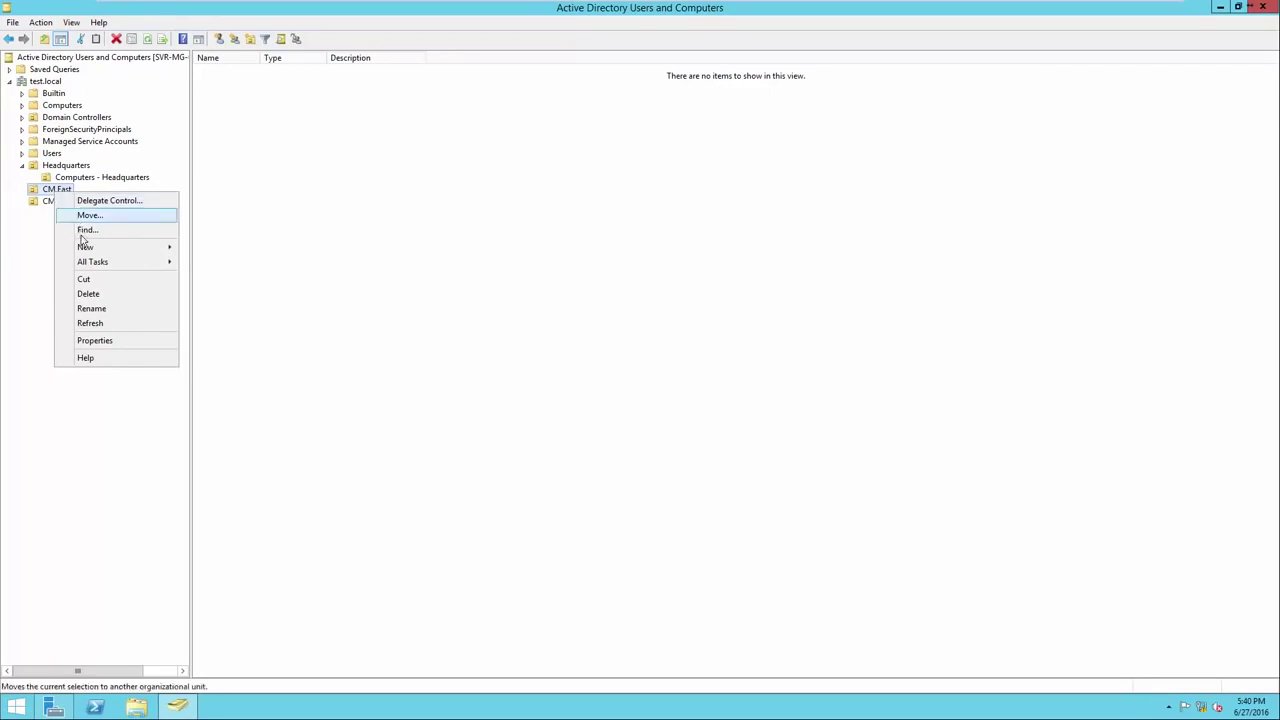
{"action": "mouse_move", "coordinate": [83, 248]}
{"action": "left_click", "coordinate": [218, 336]}
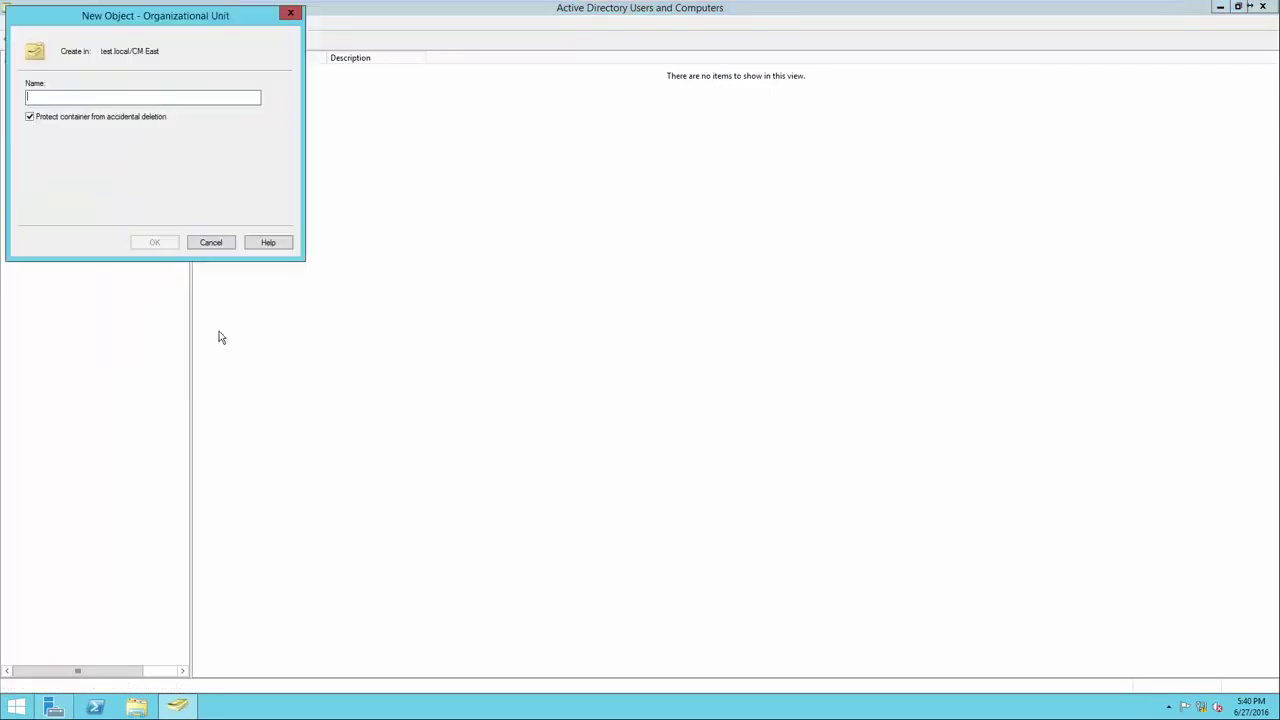
{"action": "left_click_drag", "start_coordinate": [119, 26], "coordinate": [332, 158]}
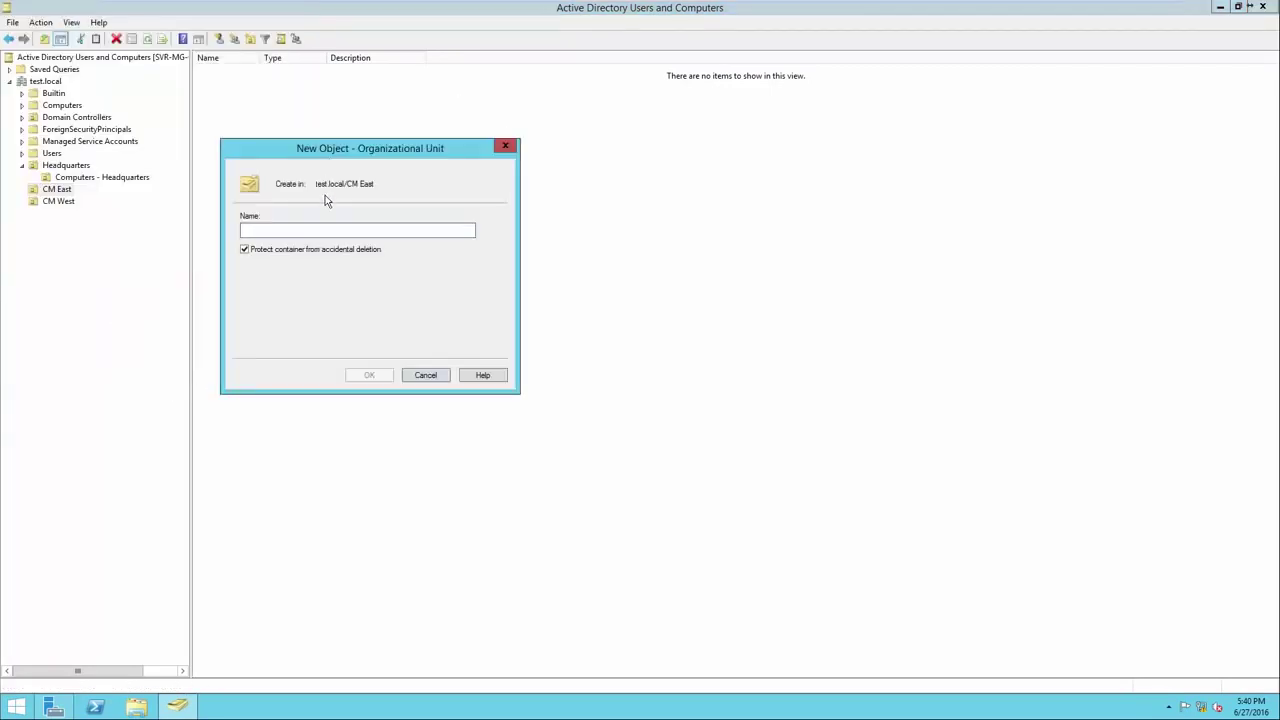
{"action": "type", "text": "Computers - "}
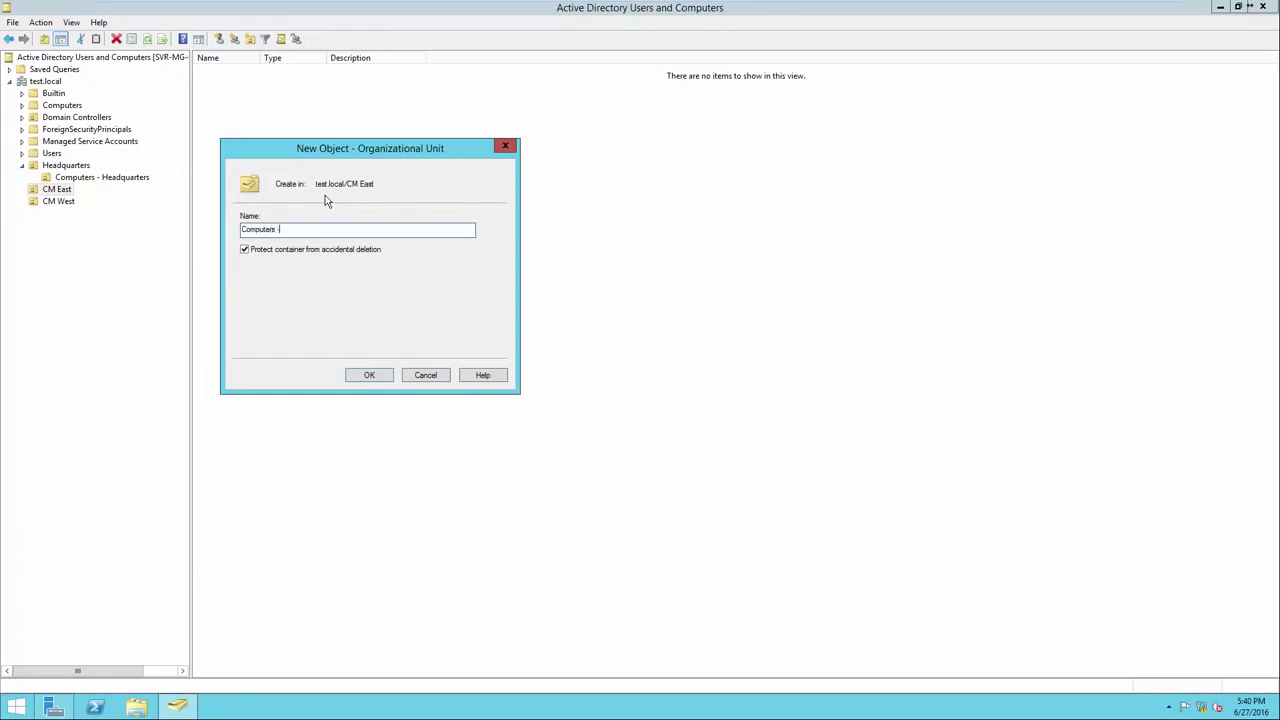
{"action": "type", "text": "CM East"}
{"action": "left_click", "coordinate": [368, 375]}
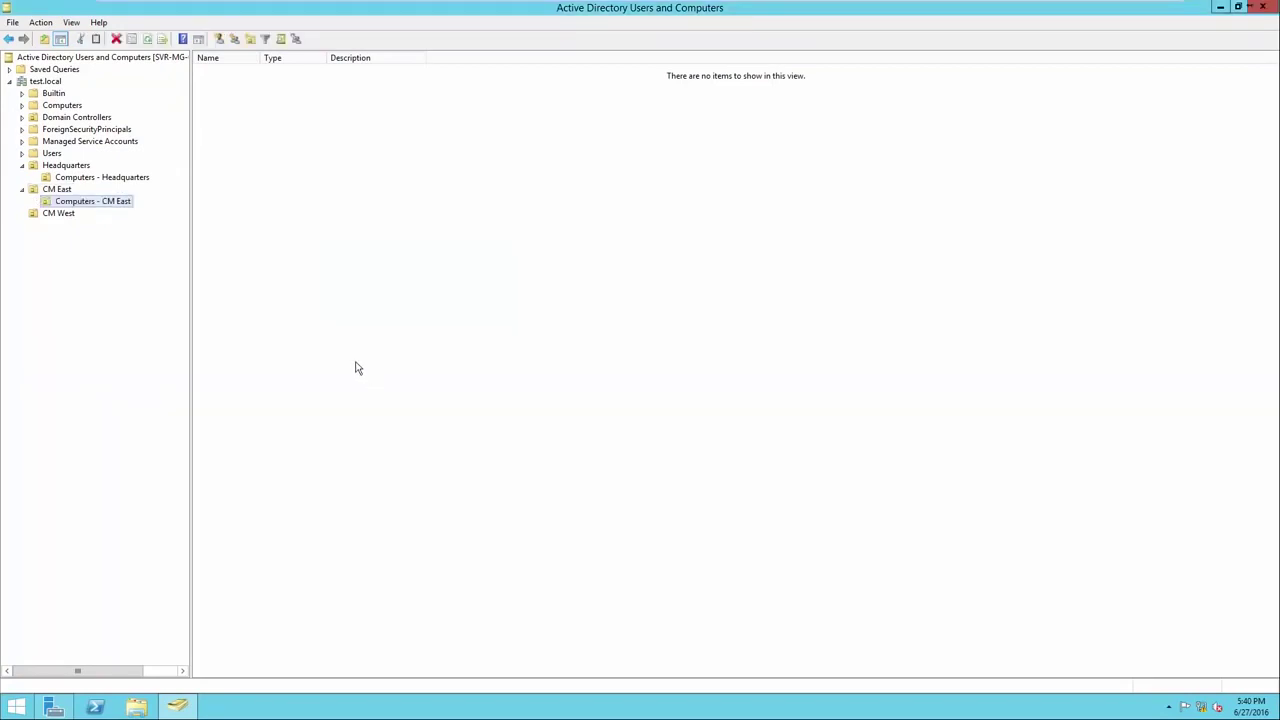
Add a 'Computers - CM West' OU inside CM West.
{"action": "right_click", "coordinate": [58, 213]}
{"action": "mouse_move", "coordinate": [123, 264]}
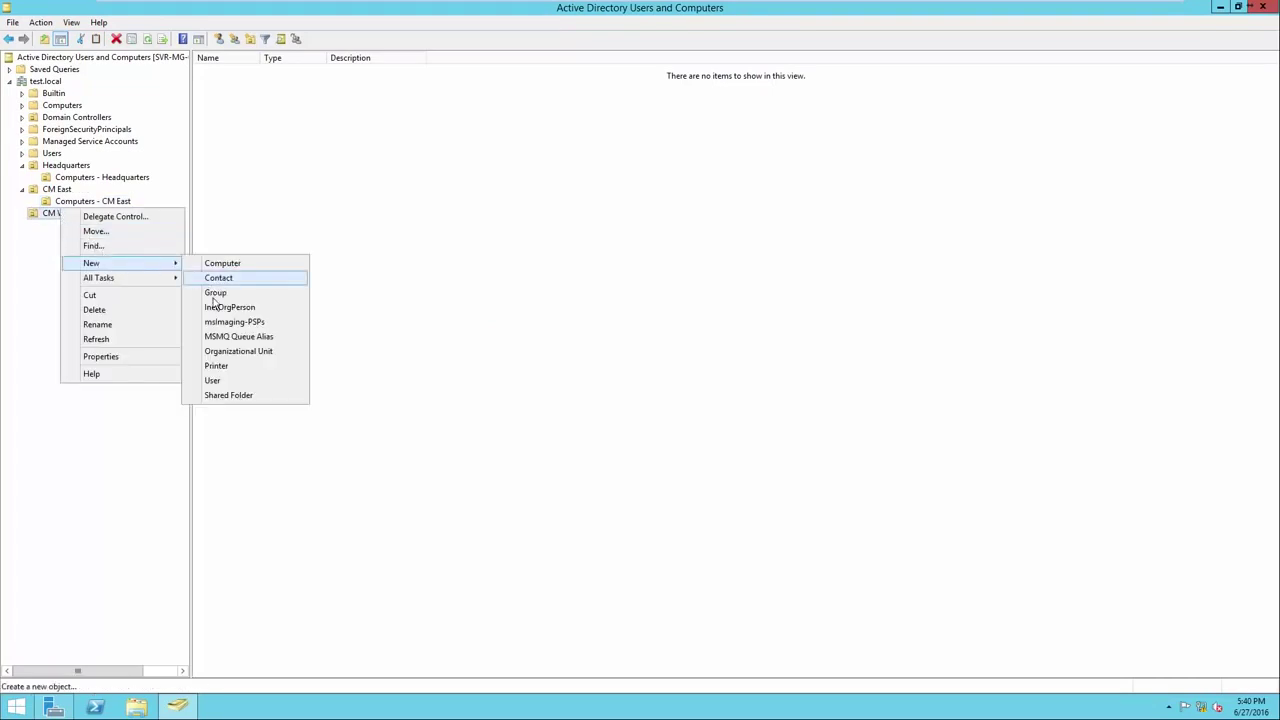
{"action": "left_click", "coordinate": [230, 349]}
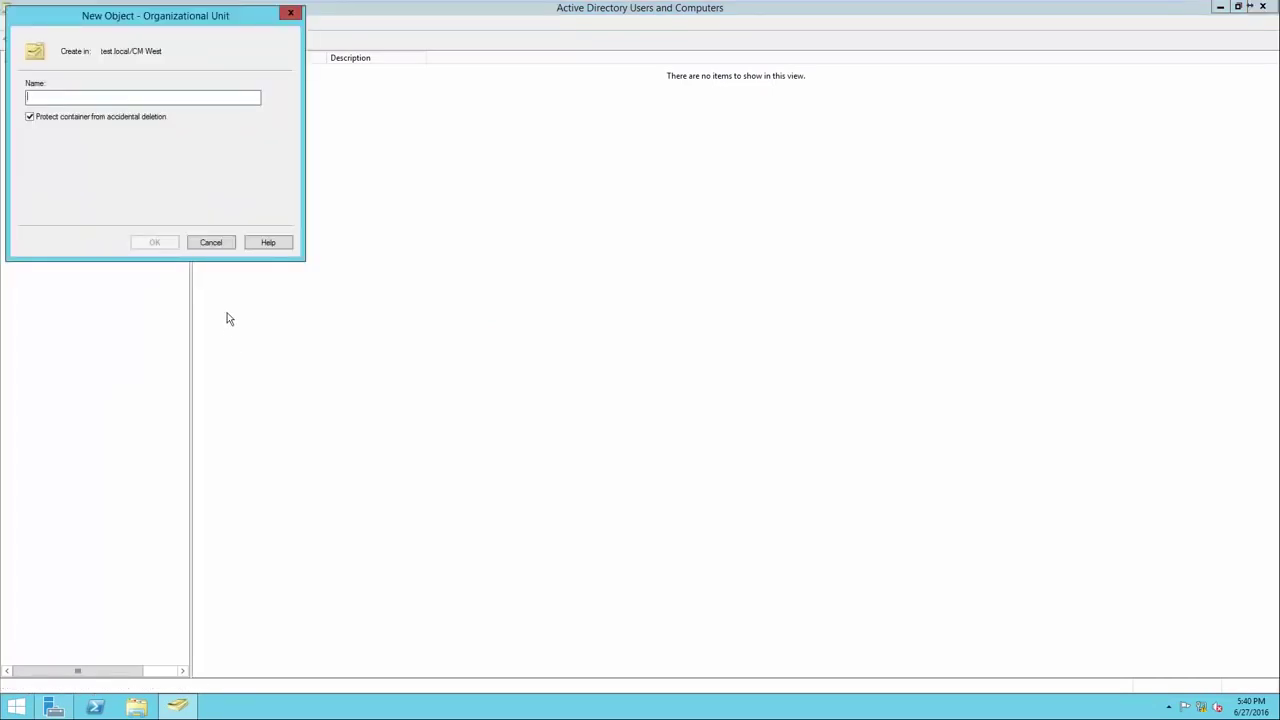
{"action": "type", "text": "Computers - "}
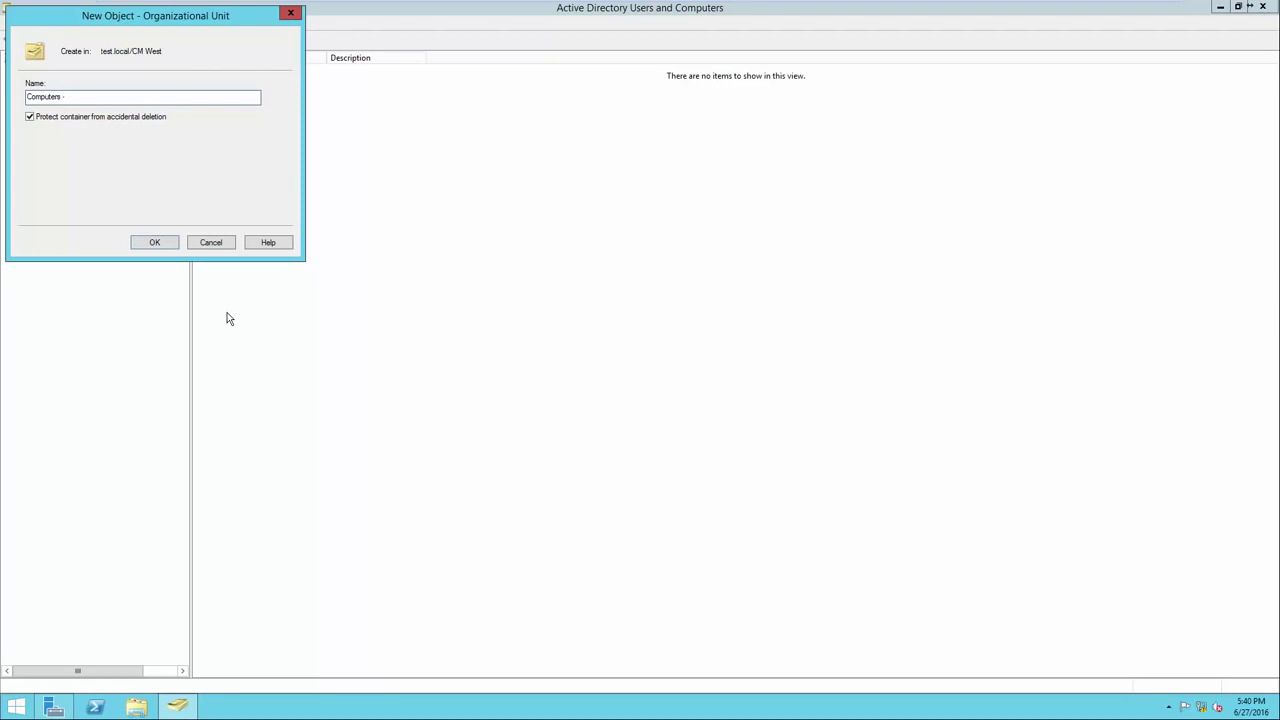
{"action": "type", "text": "CM West"}
{"action": "left_click", "coordinate": [157, 247]}
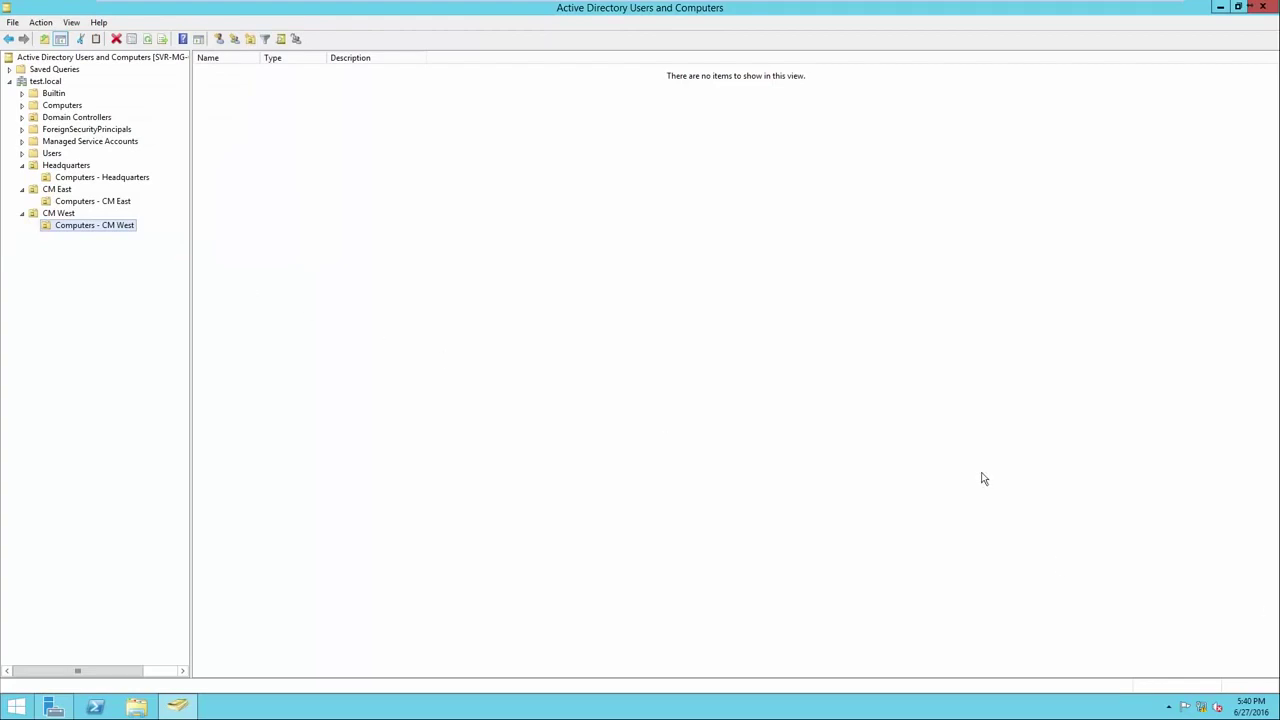
{"action": "left_click", "coordinate": [66, 165]}
{"action": "left_click", "coordinate": [72, 192]}
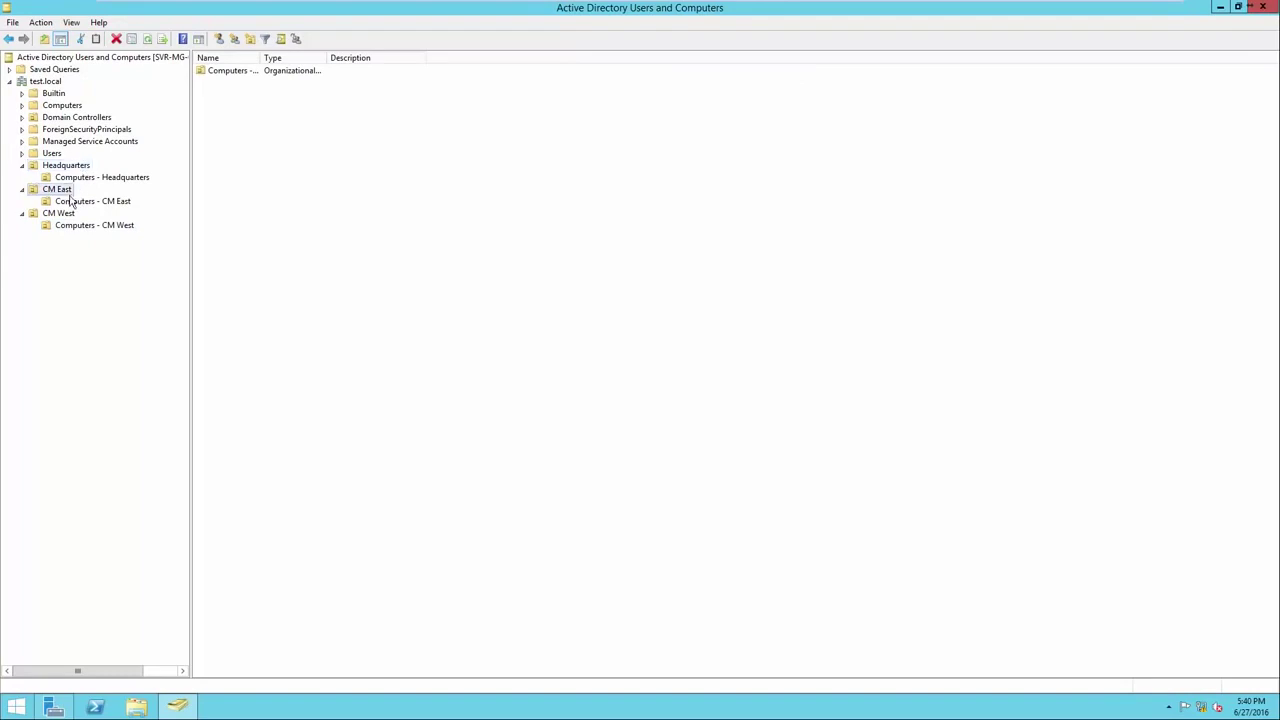
{"action": "left_click", "coordinate": [73, 215]}
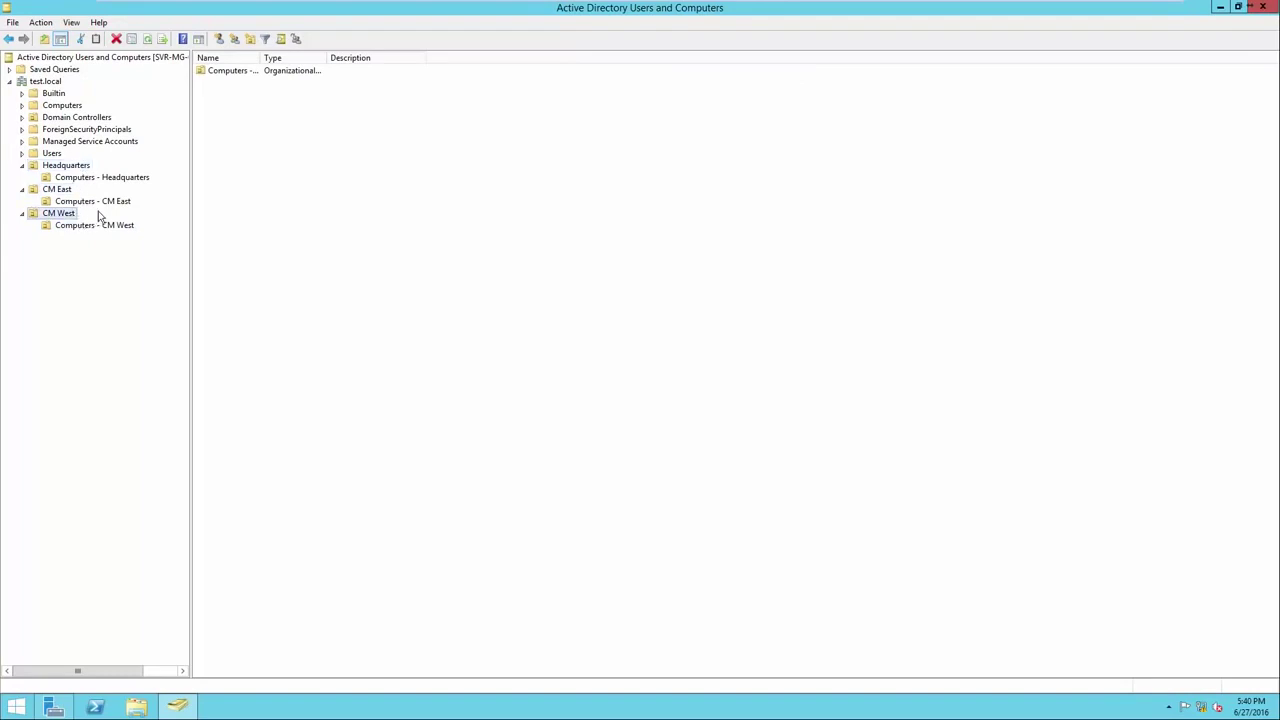
{"action": "left_click", "coordinate": [123, 180]}
{"action": "left_click", "coordinate": [120, 203]}
{"action": "left_click", "coordinate": [120, 226]}
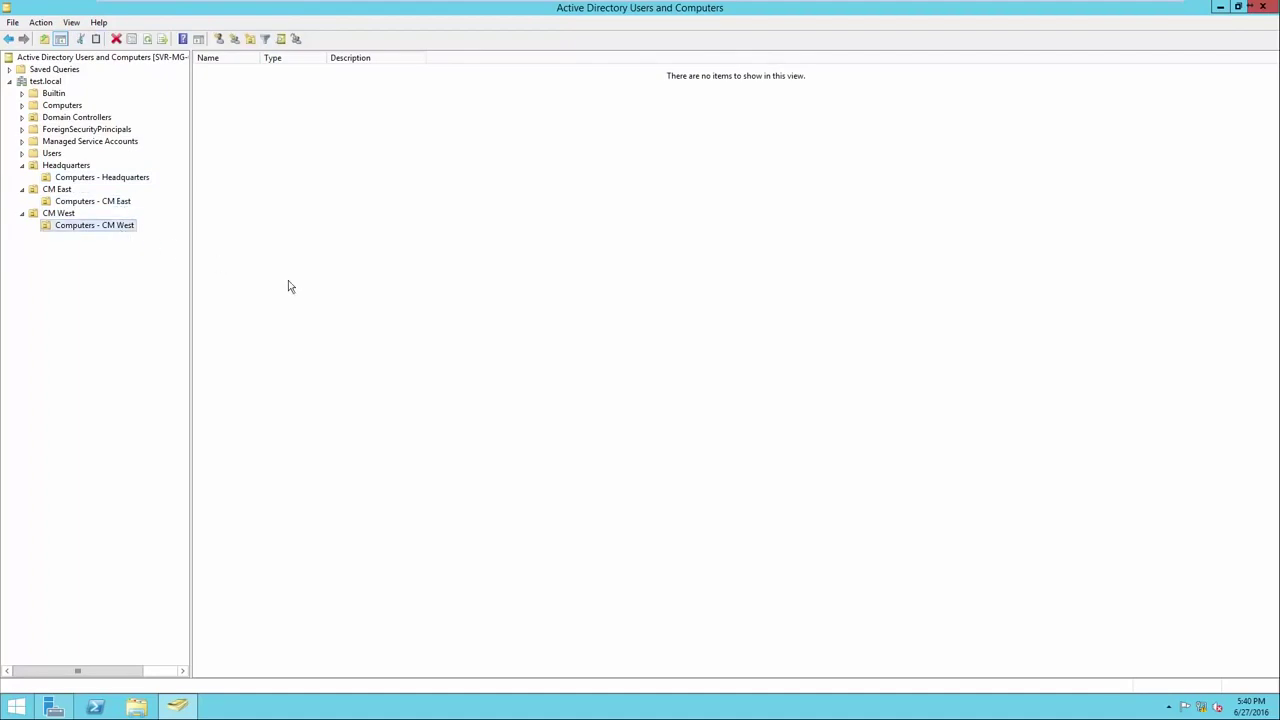
{"action": "left_click", "coordinate": [72, 168]}
{"action": "left_click", "coordinate": [68, 190]}
{"action": "left_click", "coordinate": [60, 213]}
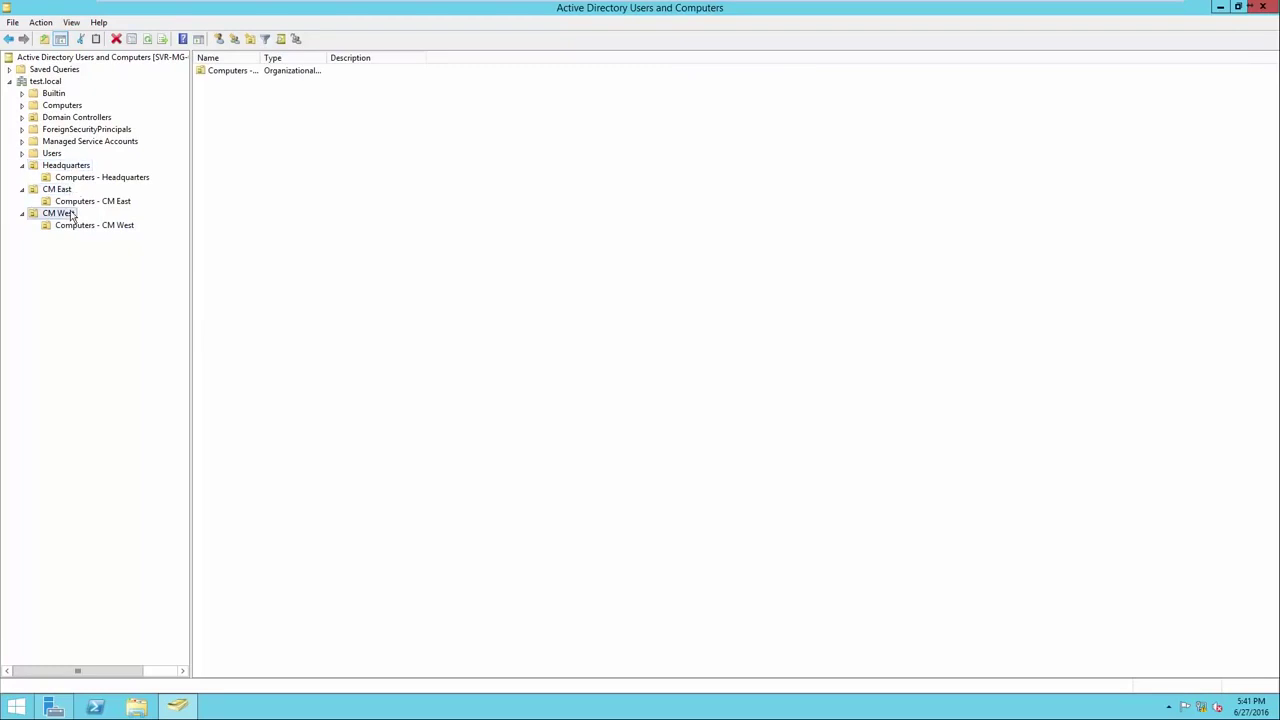
{"action": "left_click", "coordinate": [75, 168]}
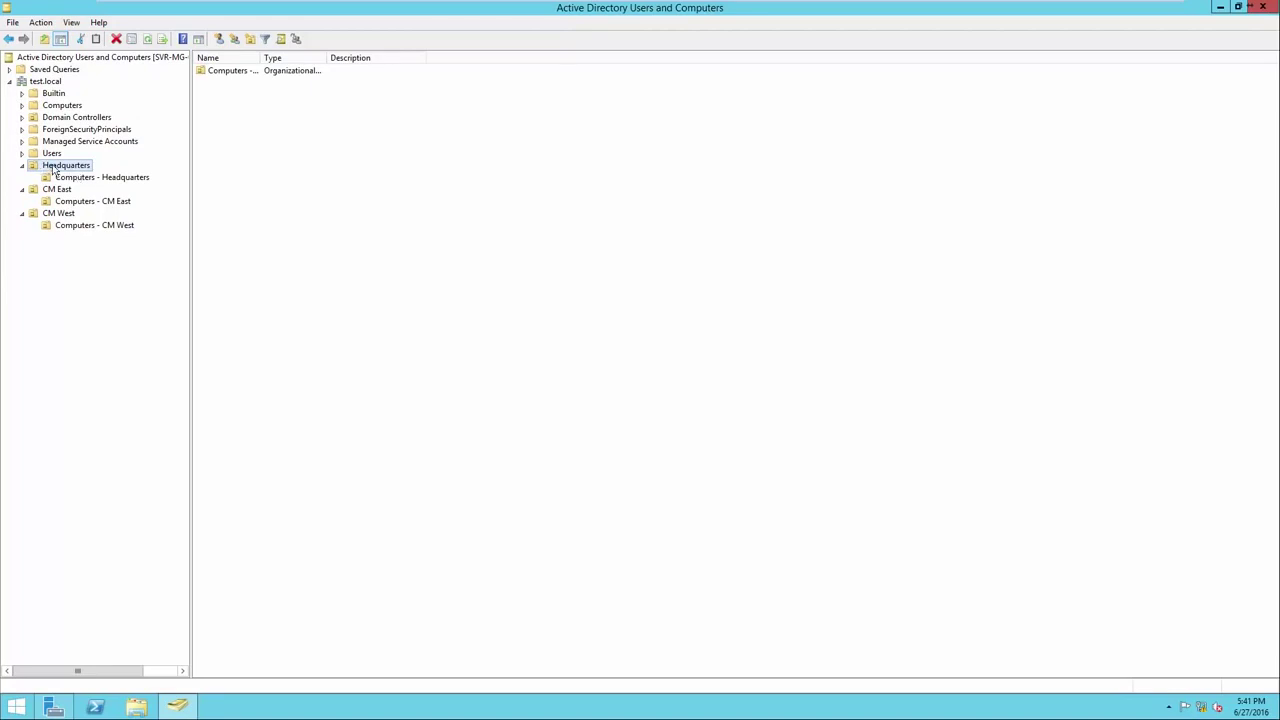
{"action": "left_click", "coordinate": [310, 184]}
Create the 'Administative' group in Headquarters and widen the Name column.
{"action": "right_click", "coordinate": [313, 183]}
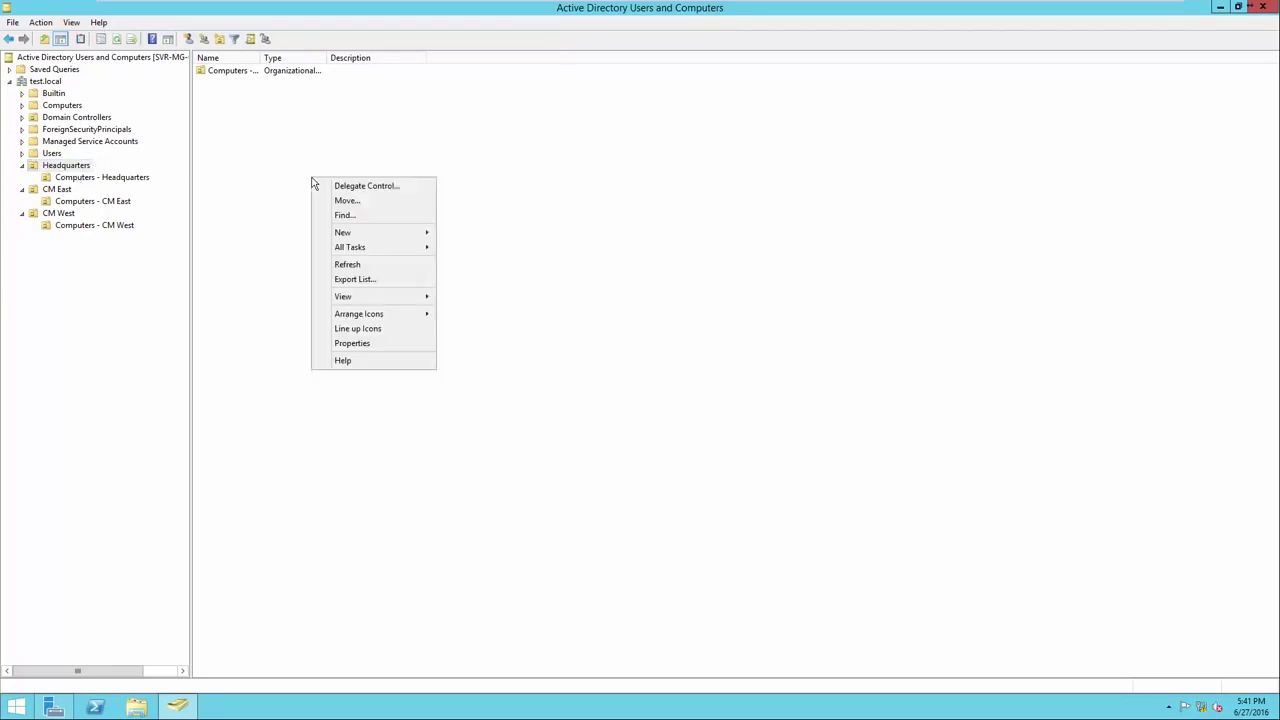
{"action": "mouse_move", "coordinate": [397, 237]}
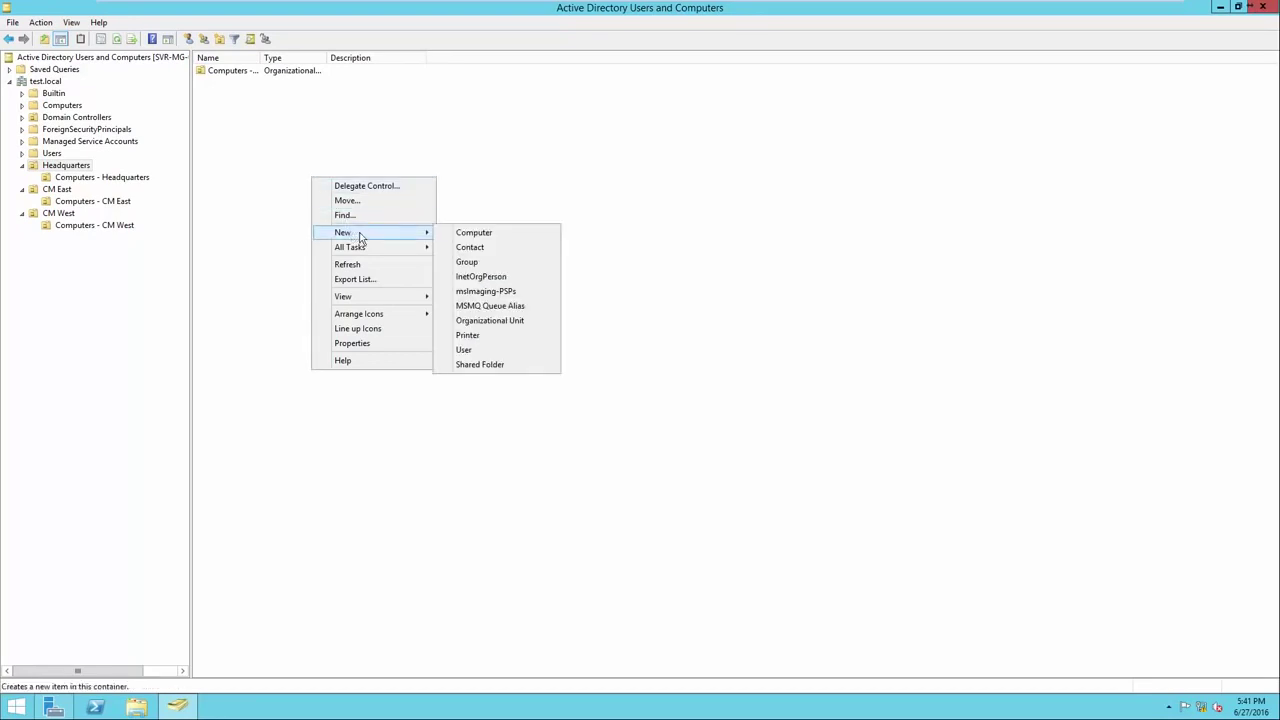
{"action": "left_click", "coordinate": [470, 276]}
{"action": "left_click", "coordinate": [286, 241]}
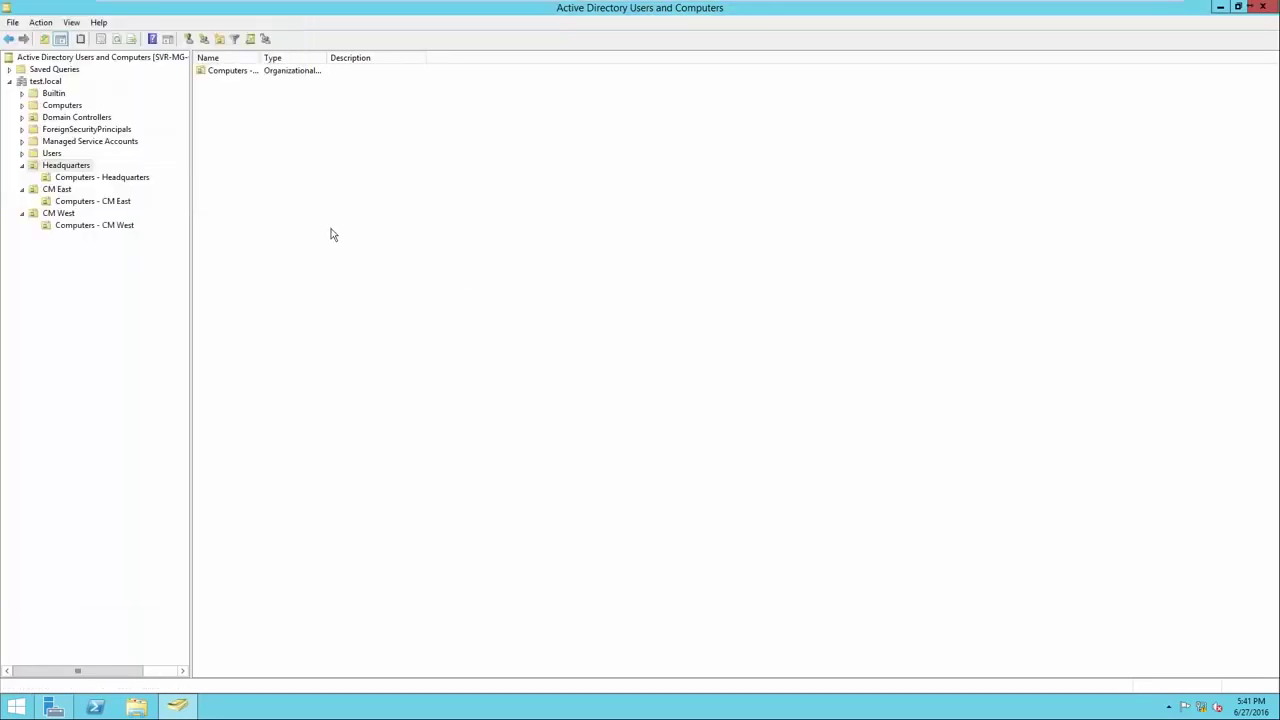
{"action": "right_click", "coordinate": [350, 229]}
{"action": "mouse_move", "coordinate": [383, 287]}
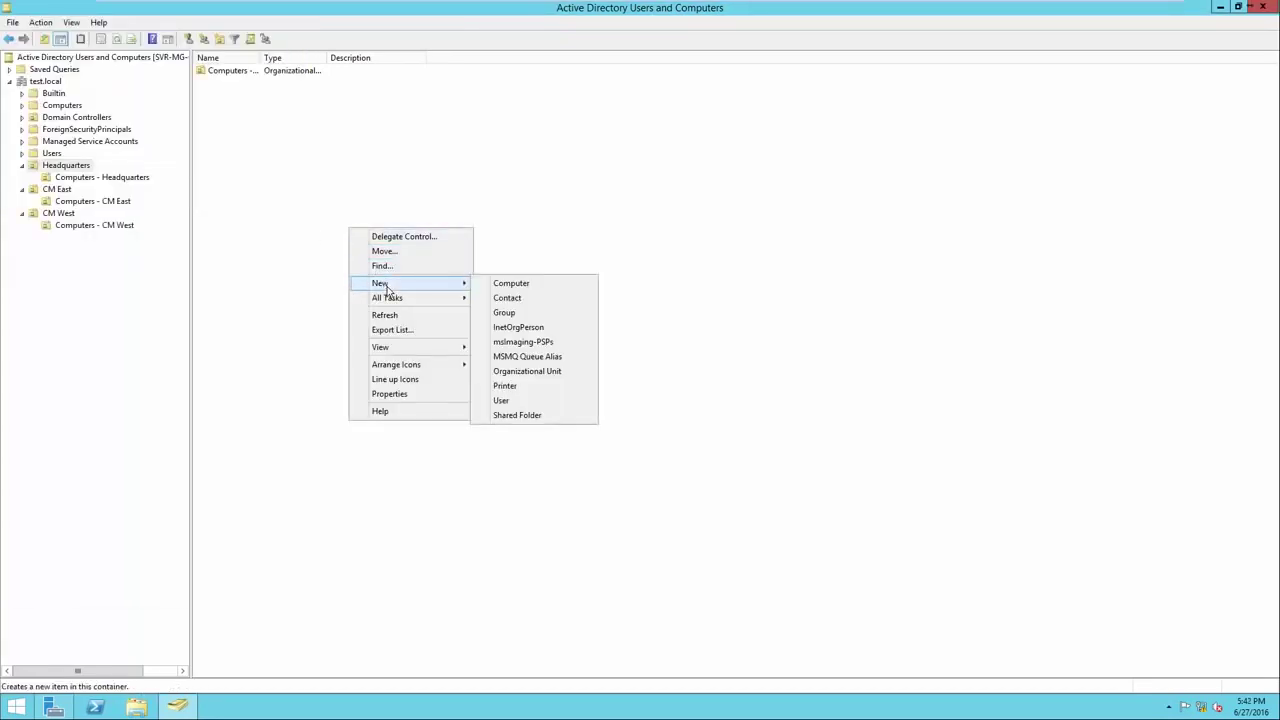
{"action": "left_click", "coordinate": [531, 318]}
{"action": "left_click_drag", "start_coordinate": [152, 24], "coordinate": [395, 154]}
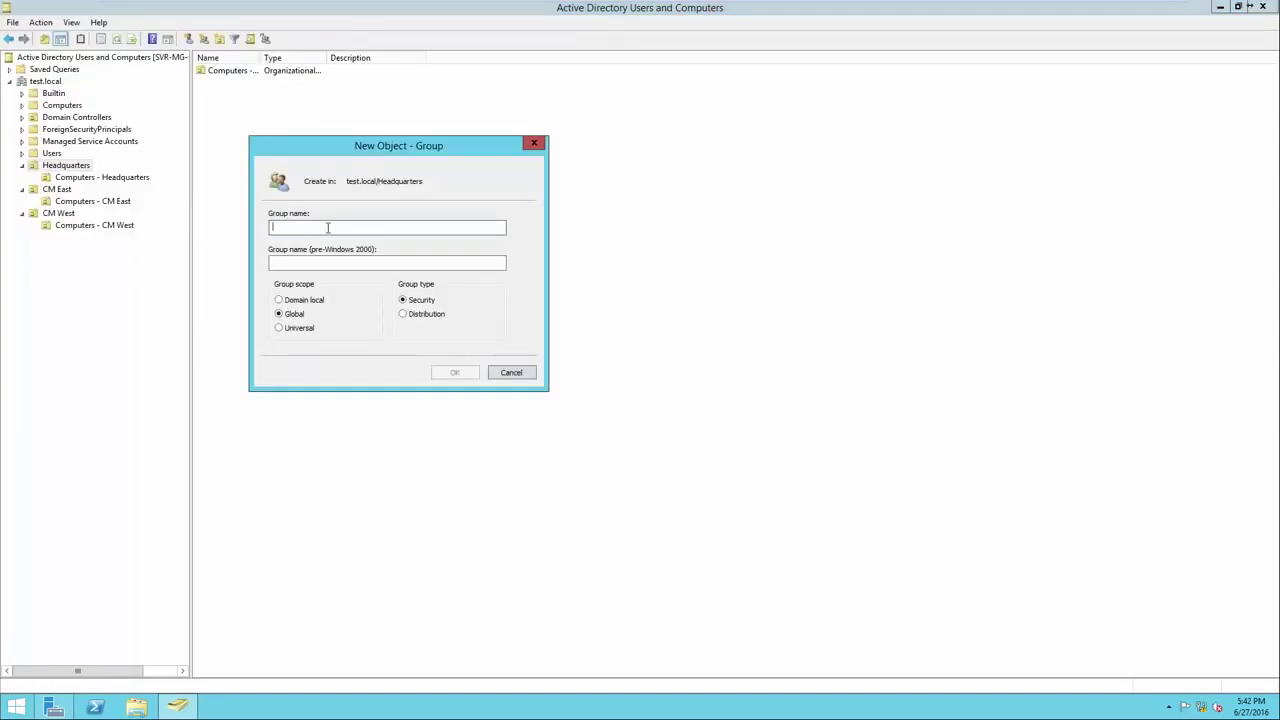
{"action": "type", "text": "Admi"}
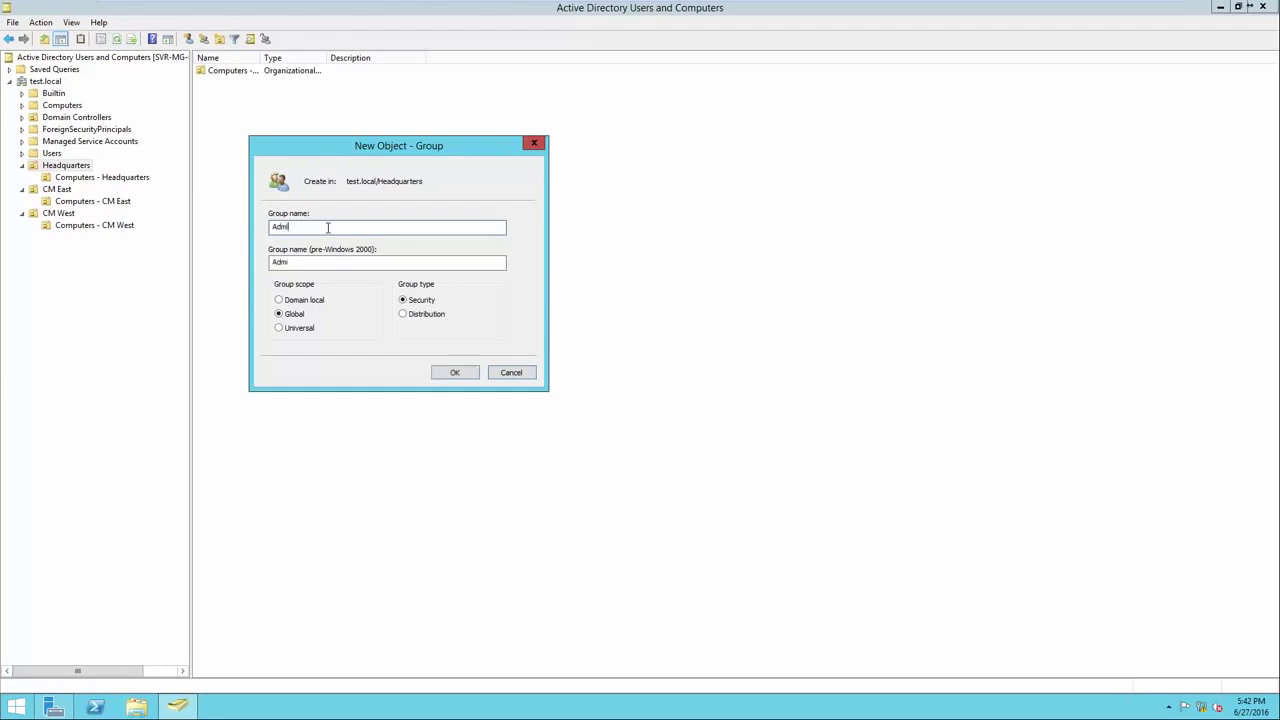
{"action": "type", "text": "nistative"}
{"action": "left_click", "coordinate": [446, 373]}
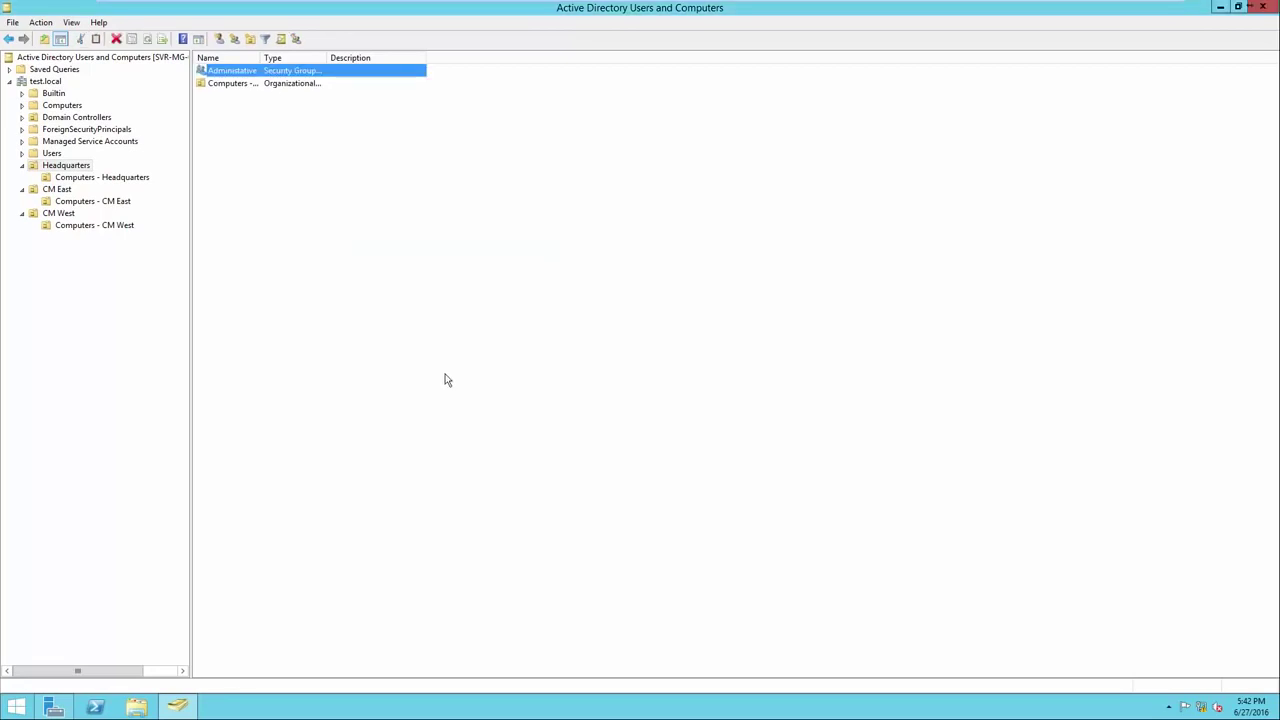
{"action": "left_click_drag", "start_coordinate": [260, 58], "coordinate": [289, 72]}
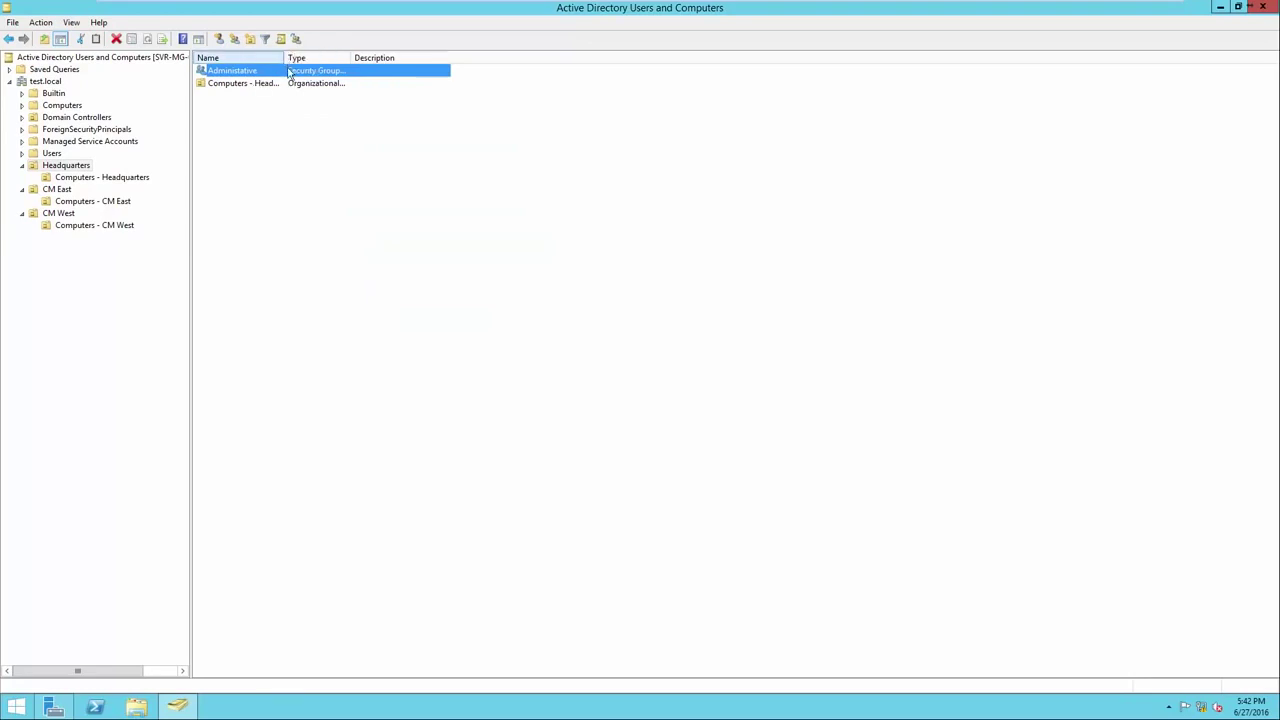
Create the Accounting group in Headquarters.
{"action": "right_click", "coordinate": [335, 181]}
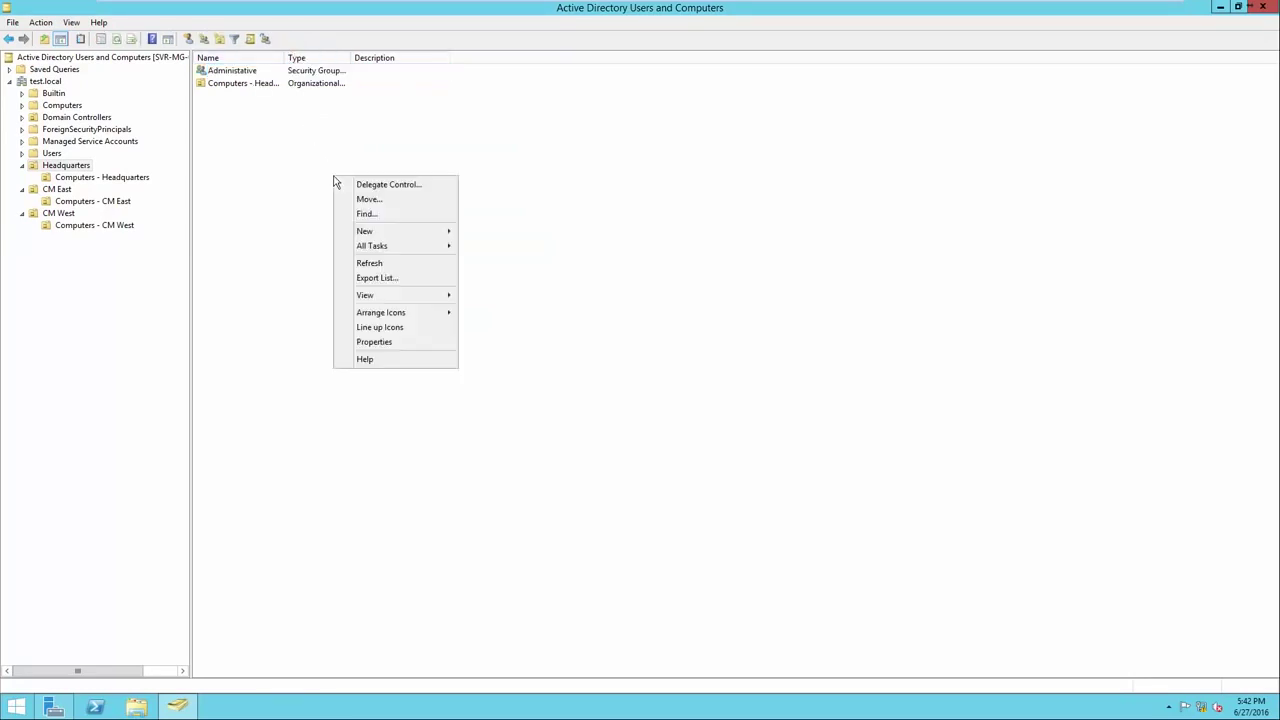
{"action": "mouse_move", "coordinate": [390, 238]}
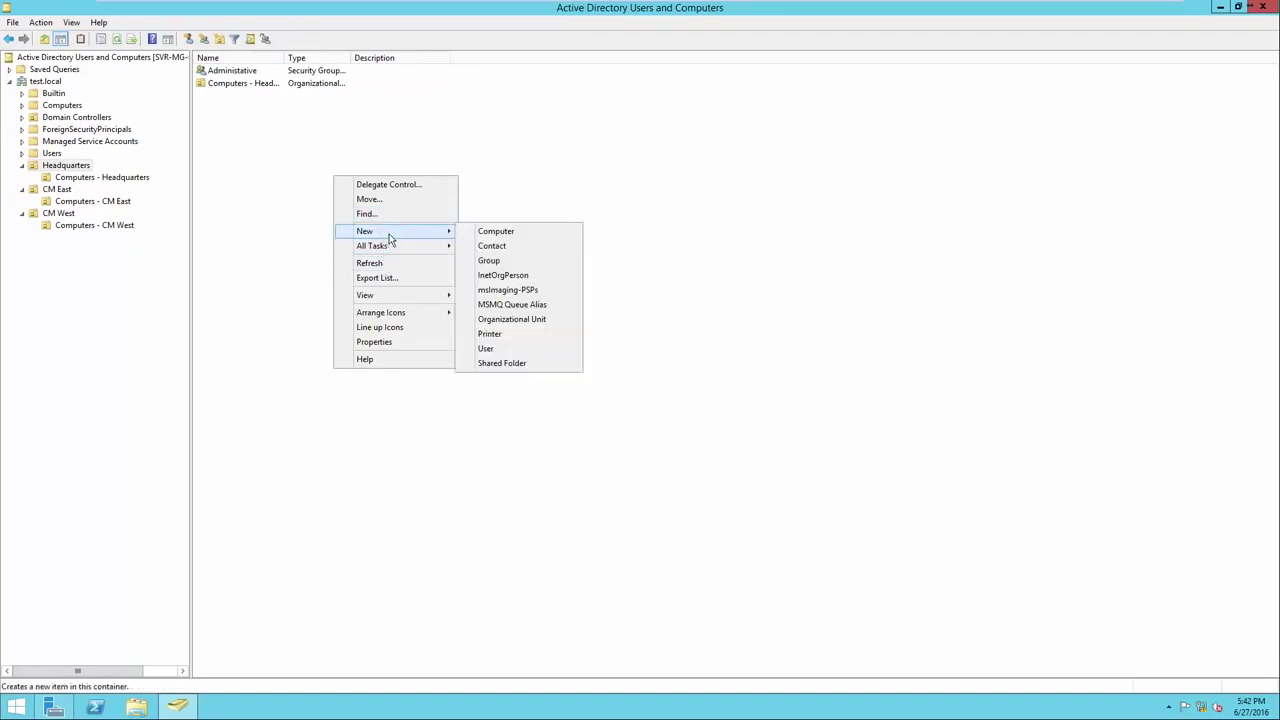
{"action": "left_click", "coordinate": [489, 260]}
{"action": "type", "text": "Ac"}
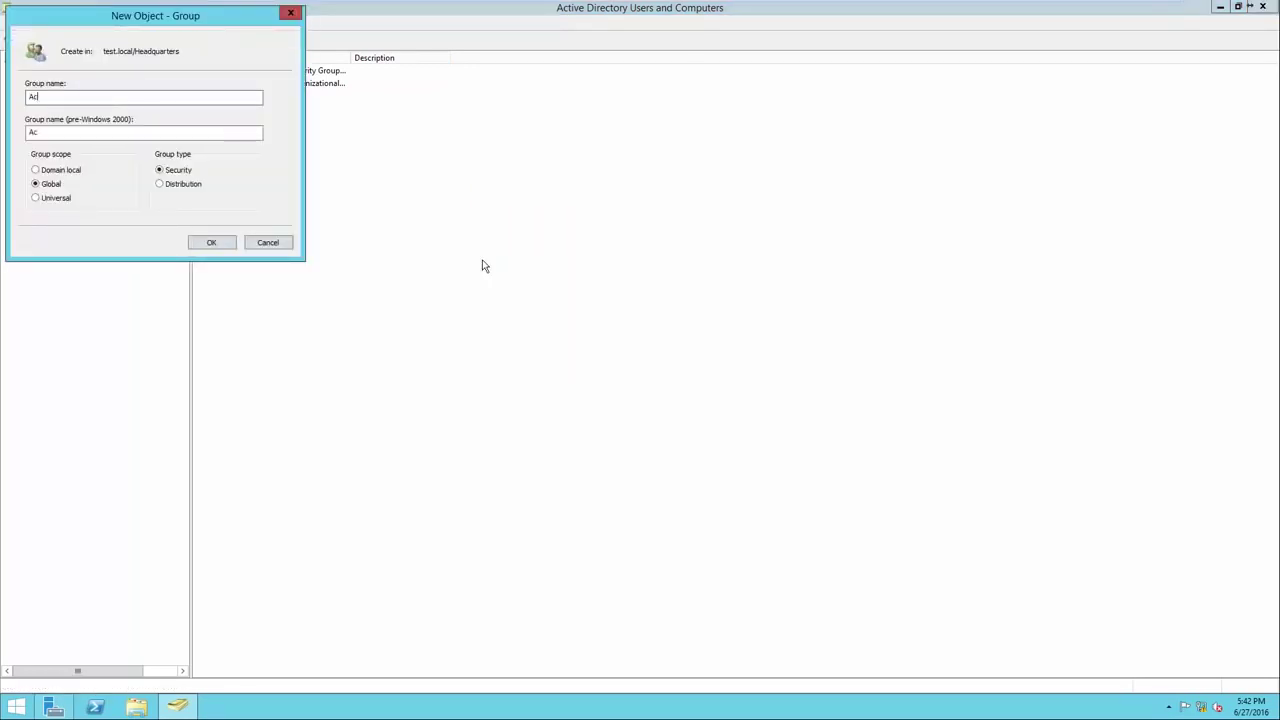
{"action": "type", "text": "counting"}
{"action": "left_click", "coordinate": [213, 243]}
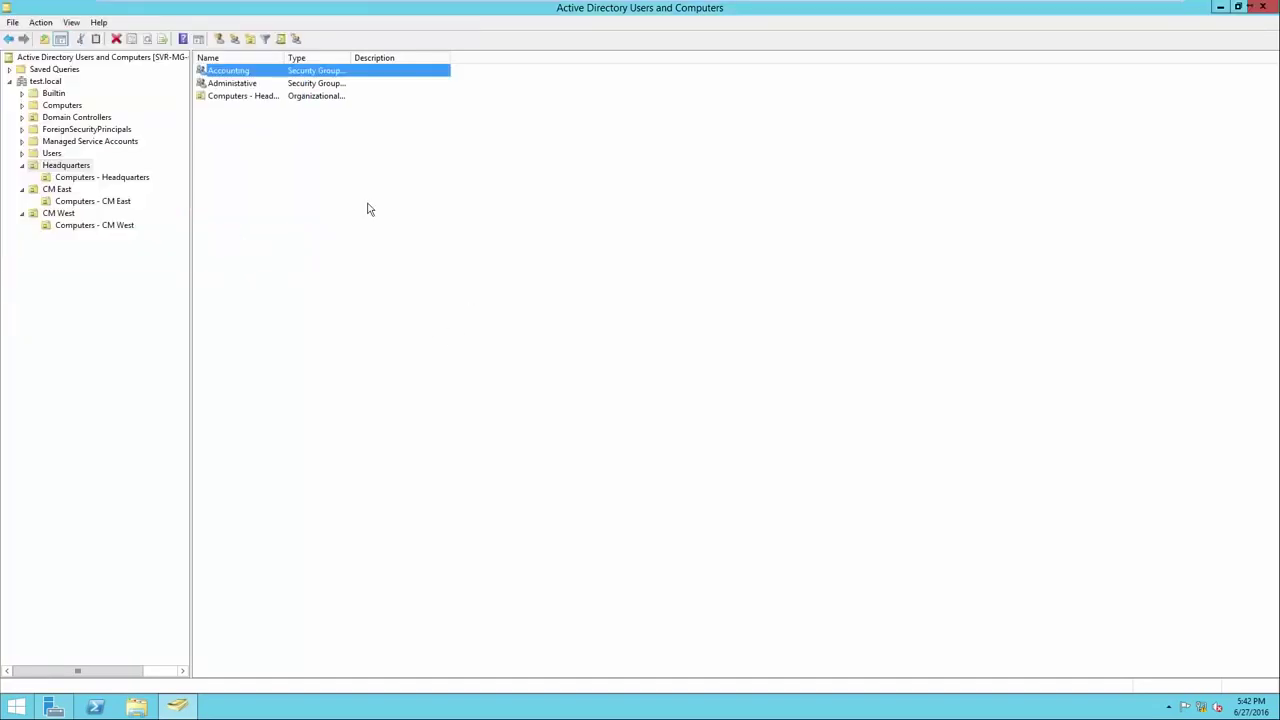
Create the HR group in Headquarters and reselect the Headquarters OU.
{"action": "right_click", "coordinate": [366, 205]}
{"action": "mouse_move", "coordinate": [440, 259]}
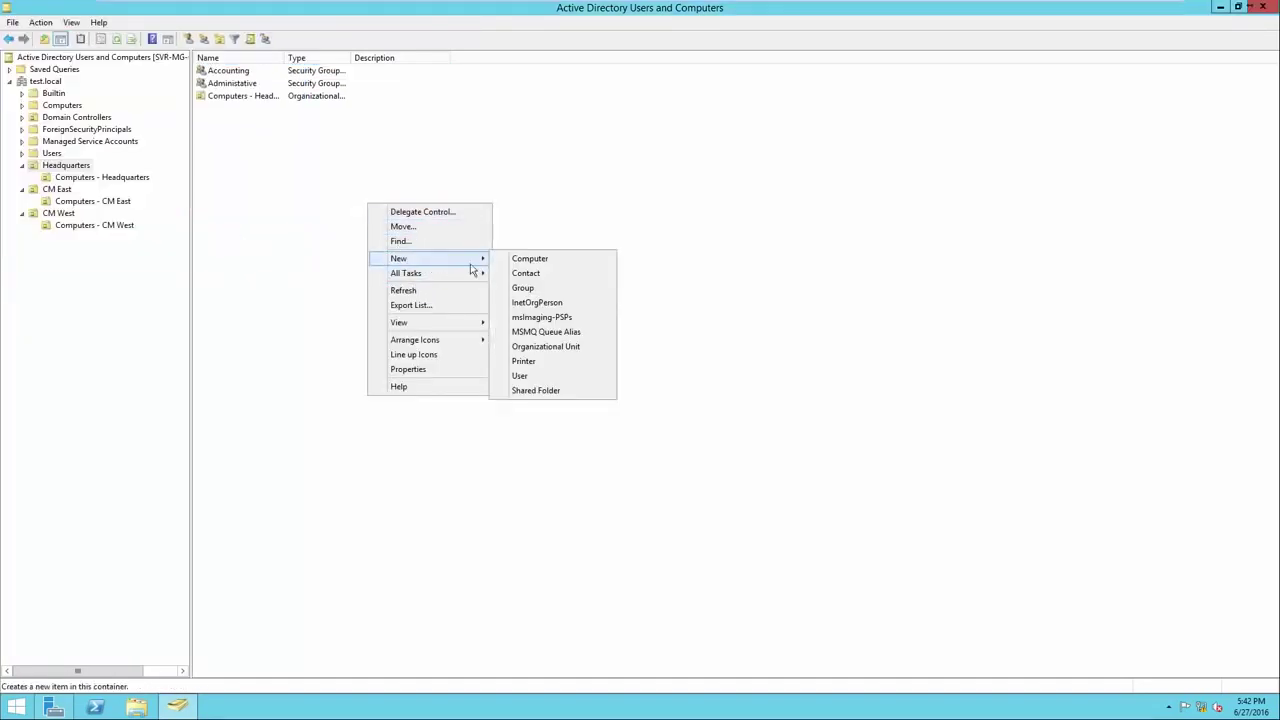
{"action": "left_click", "coordinate": [527, 289]}
{"action": "type", "text": "HR"}
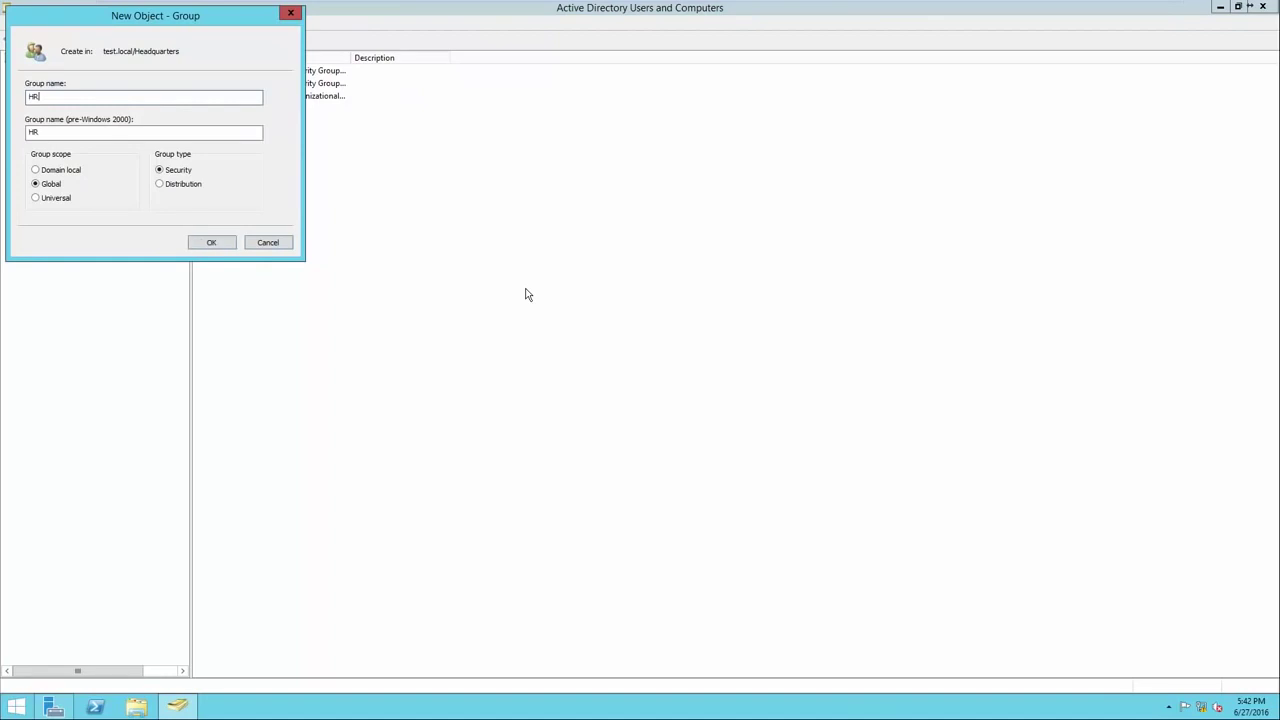
{"action": "left_click", "coordinate": [229, 245]}
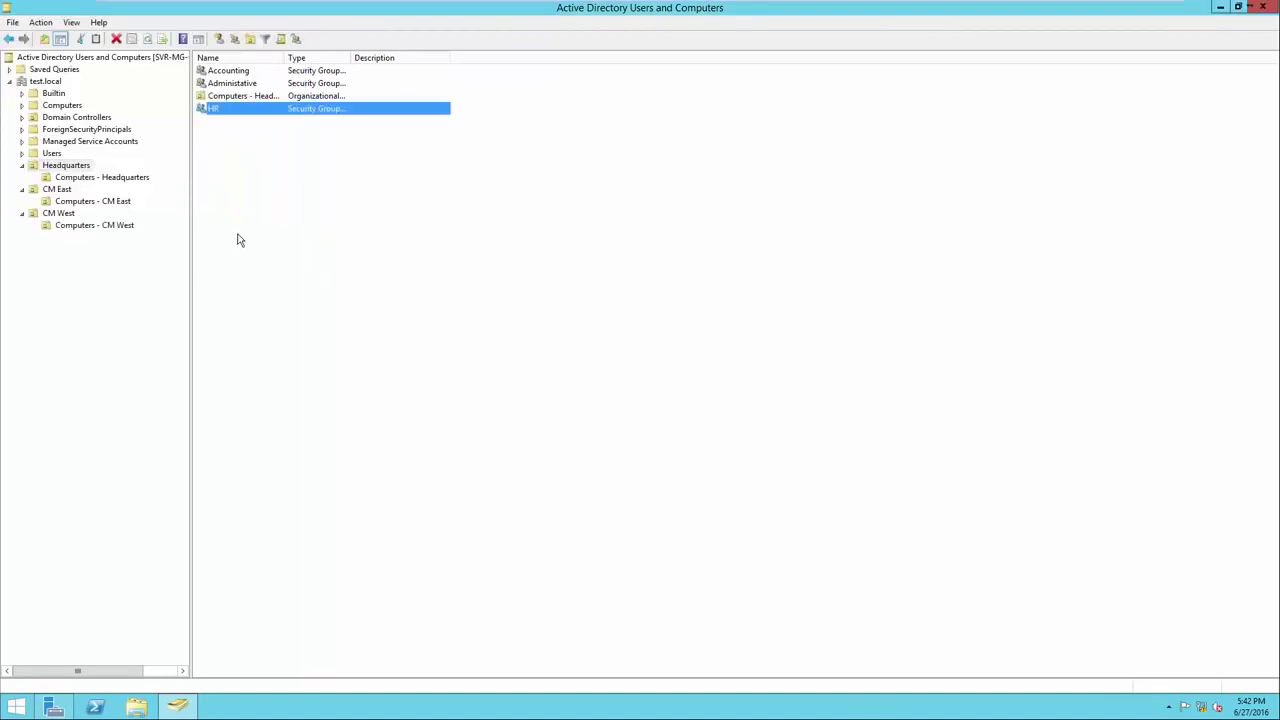
{"action": "left_click", "coordinate": [75, 168]}
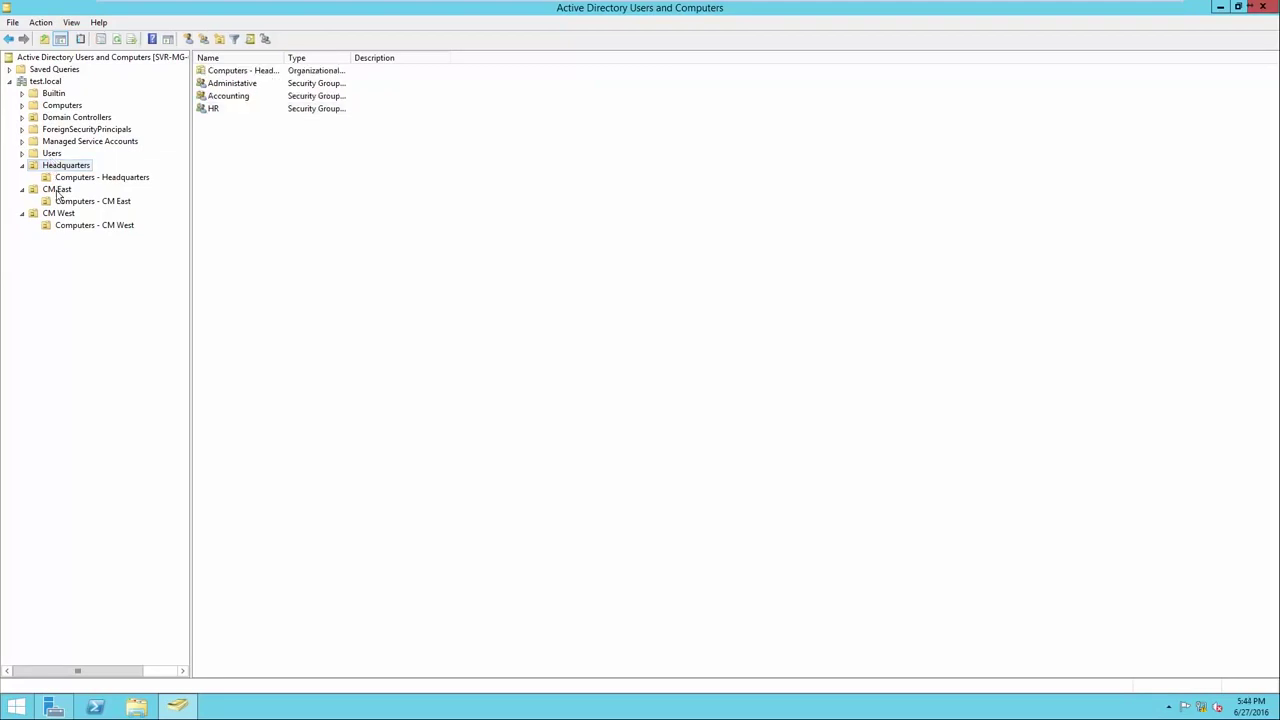
In CM East, widen the Name column and create the 'Sales - CM East' group.
{"action": "left_click", "coordinate": [58, 192]}
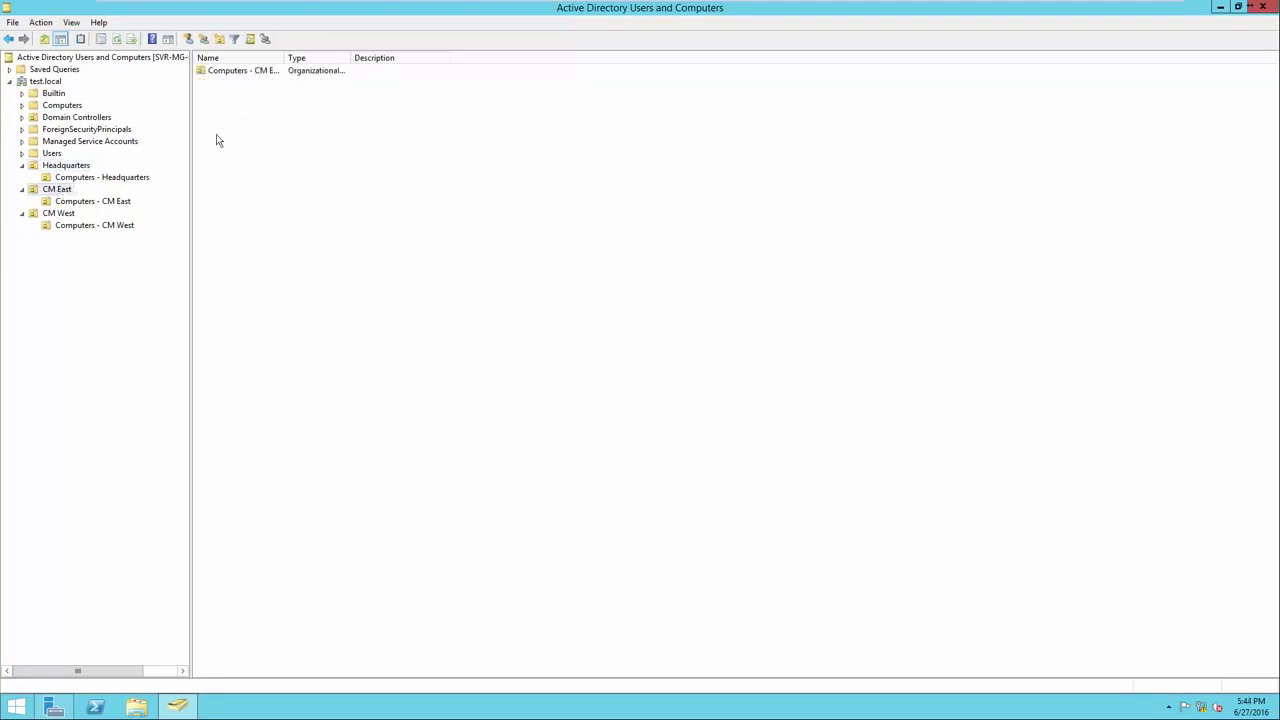
{"action": "left_click_drag", "start_coordinate": [286, 57], "coordinate": [347, 57]}
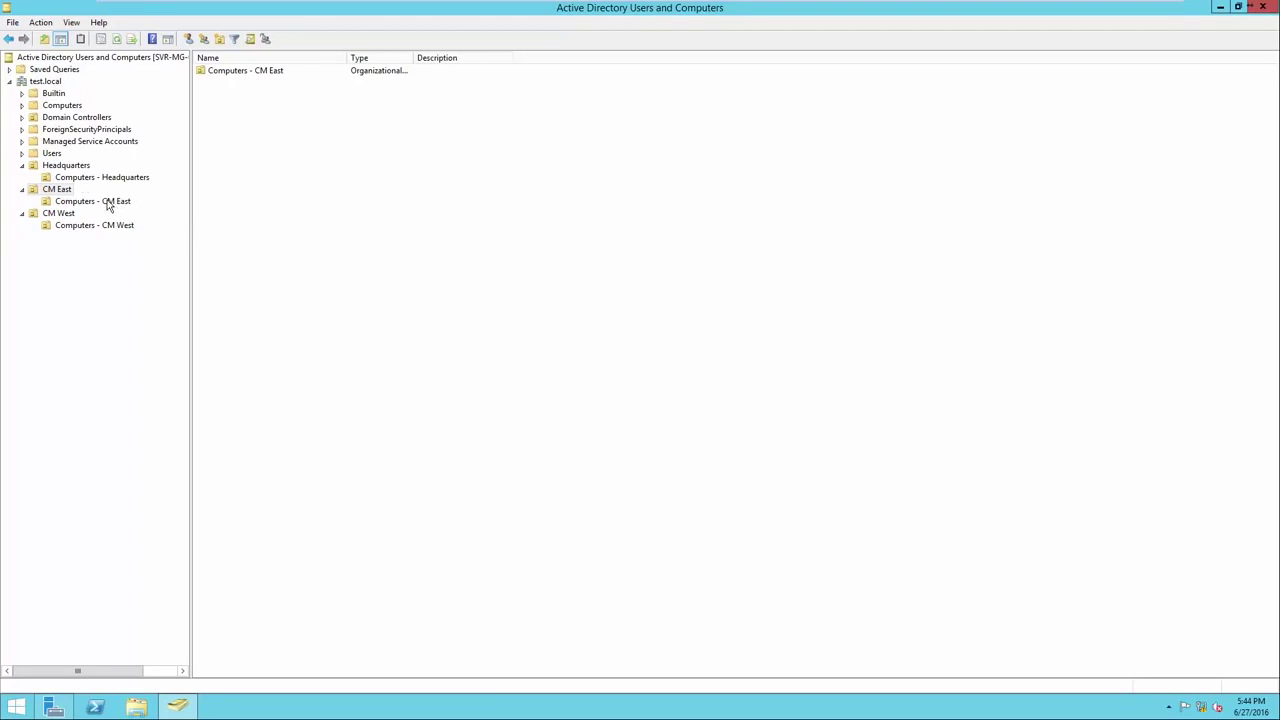
{"action": "right_click", "coordinate": [216, 152]}
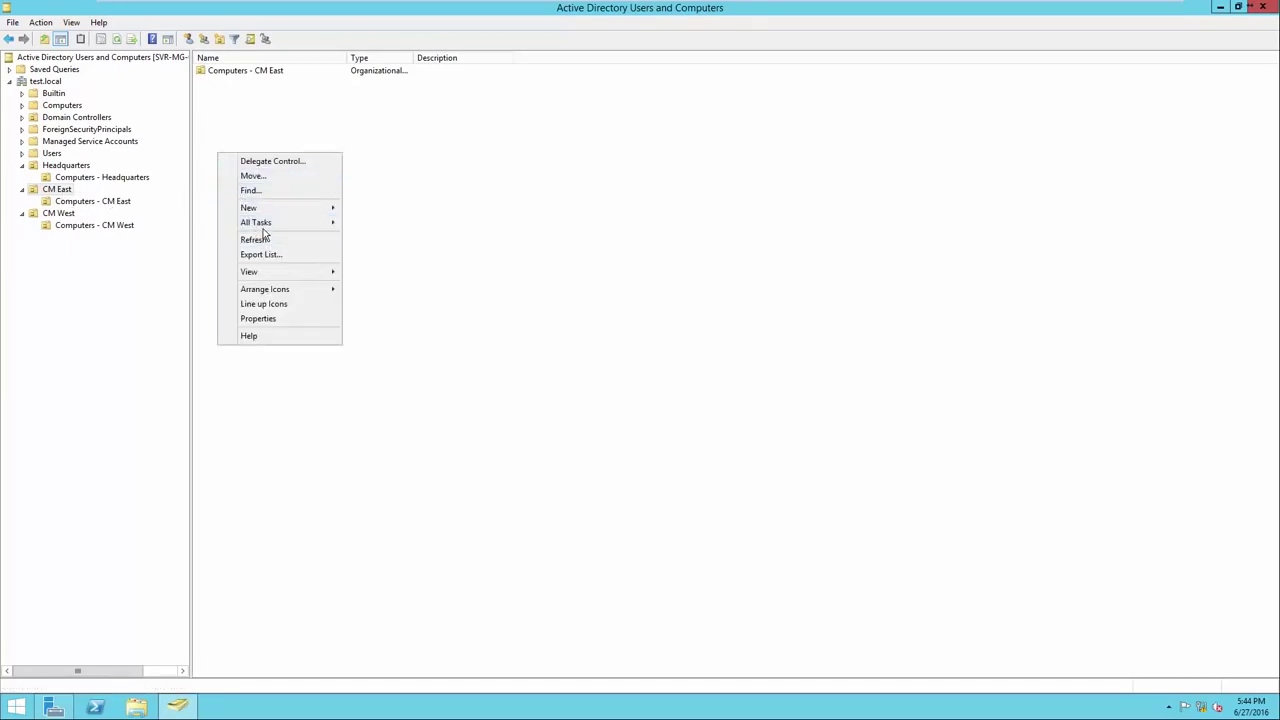
{"action": "mouse_move", "coordinate": [250, 207]}
{"action": "left_click", "coordinate": [364, 240]}
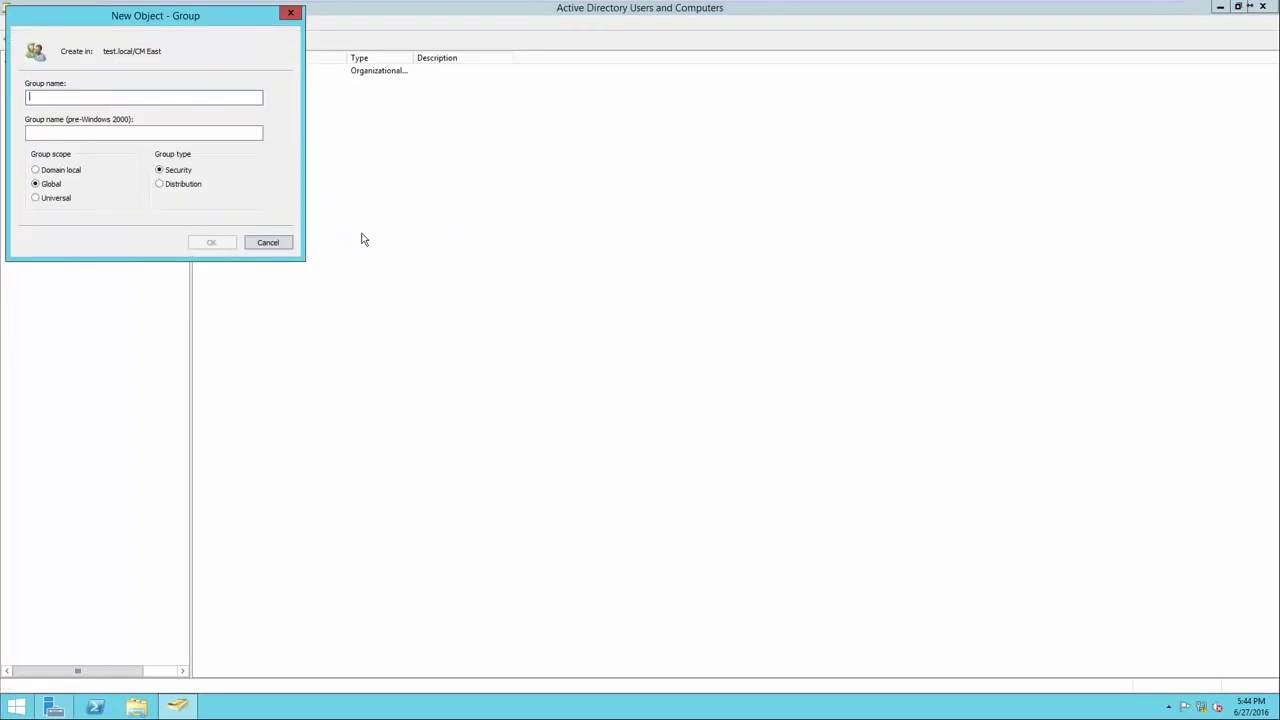
{"action": "left_click_drag", "start_coordinate": [155, 22], "coordinate": [349, 150]}
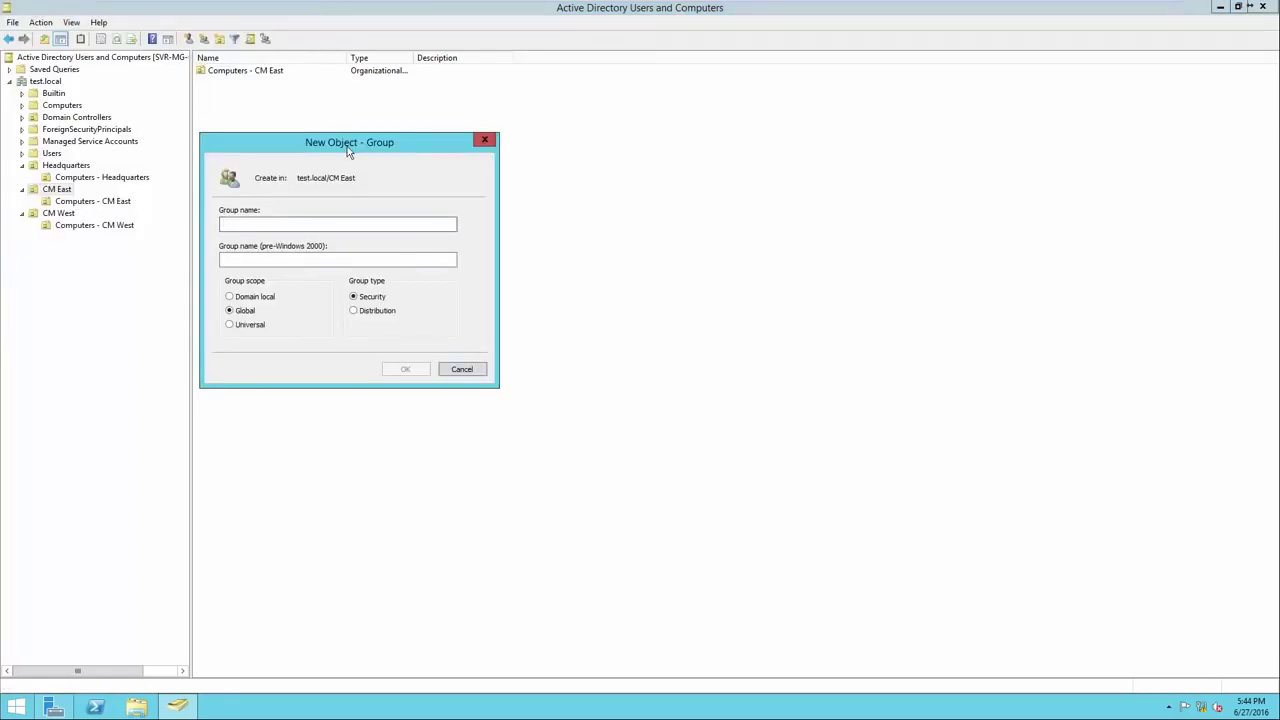
{"action": "type", "text": "Sales - CM East"}
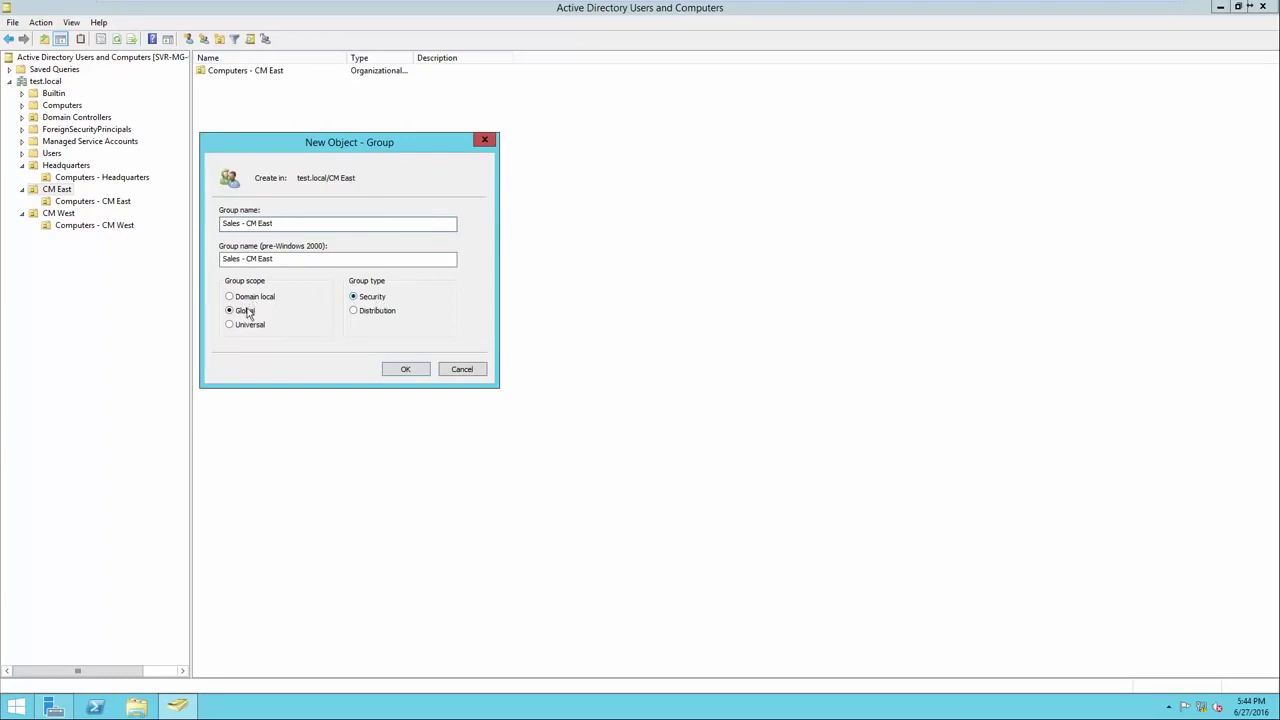
{"action": "left_click", "coordinate": [402, 369]}
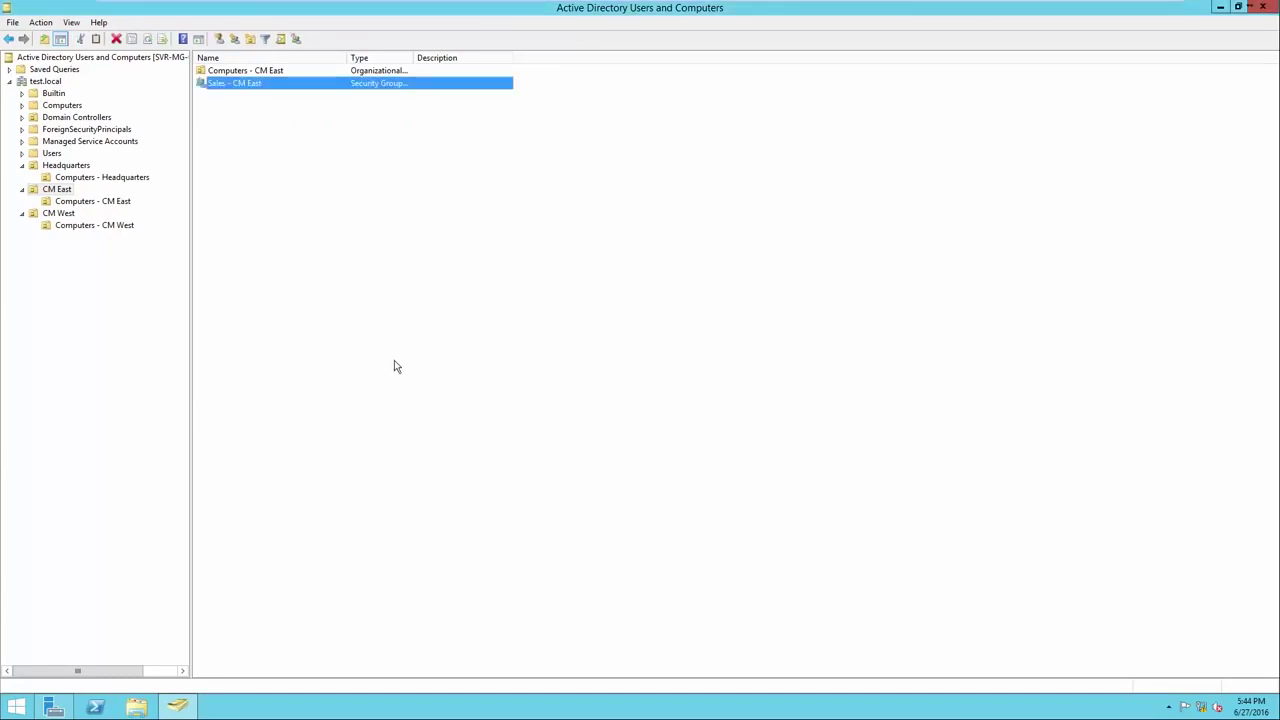
Create the 'Mechanics - CM East' group in CM East.
{"action": "right_click", "coordinate": [317, 229]}
{"action": "mouse_move", "coordinate": [381, 288]}
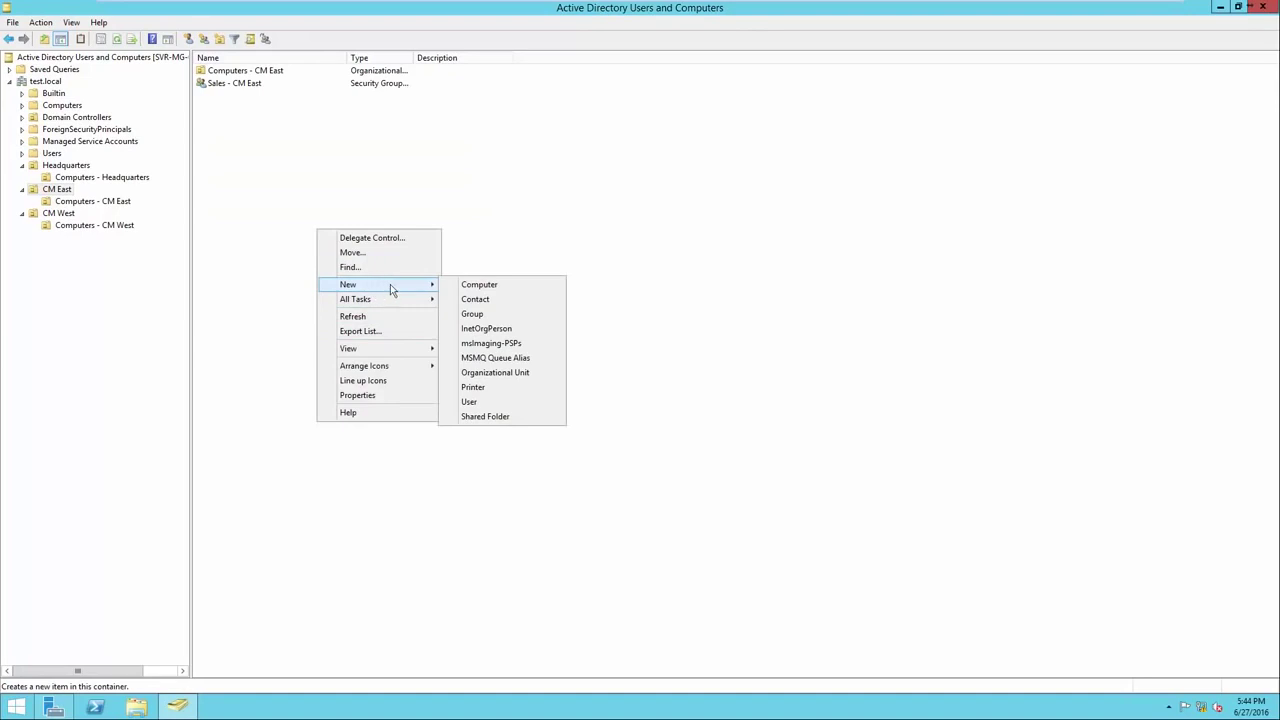
{"action": "left_click", "coordinate": [520, 314]}
{"action": "left_click_drag", "start_coordinate": [338, 166], "coordinate": [398, 169]}
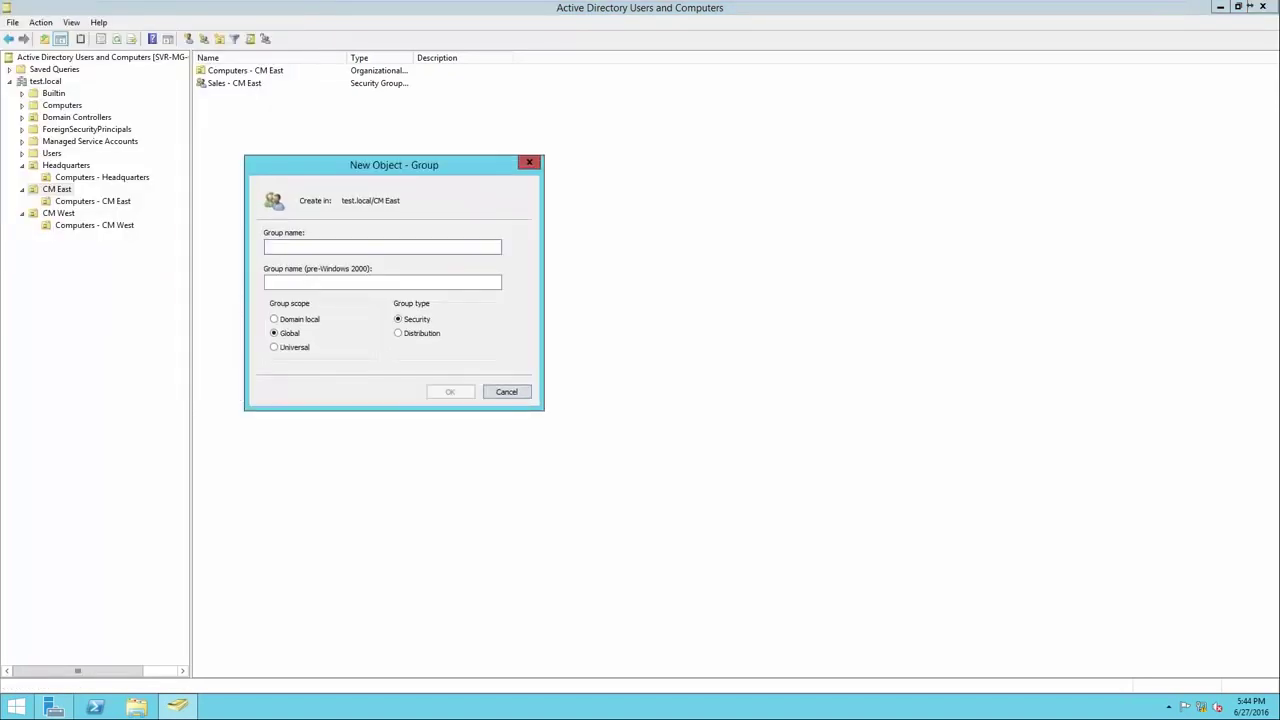
{"action": "type", "text": "Mechanics - CM East"}
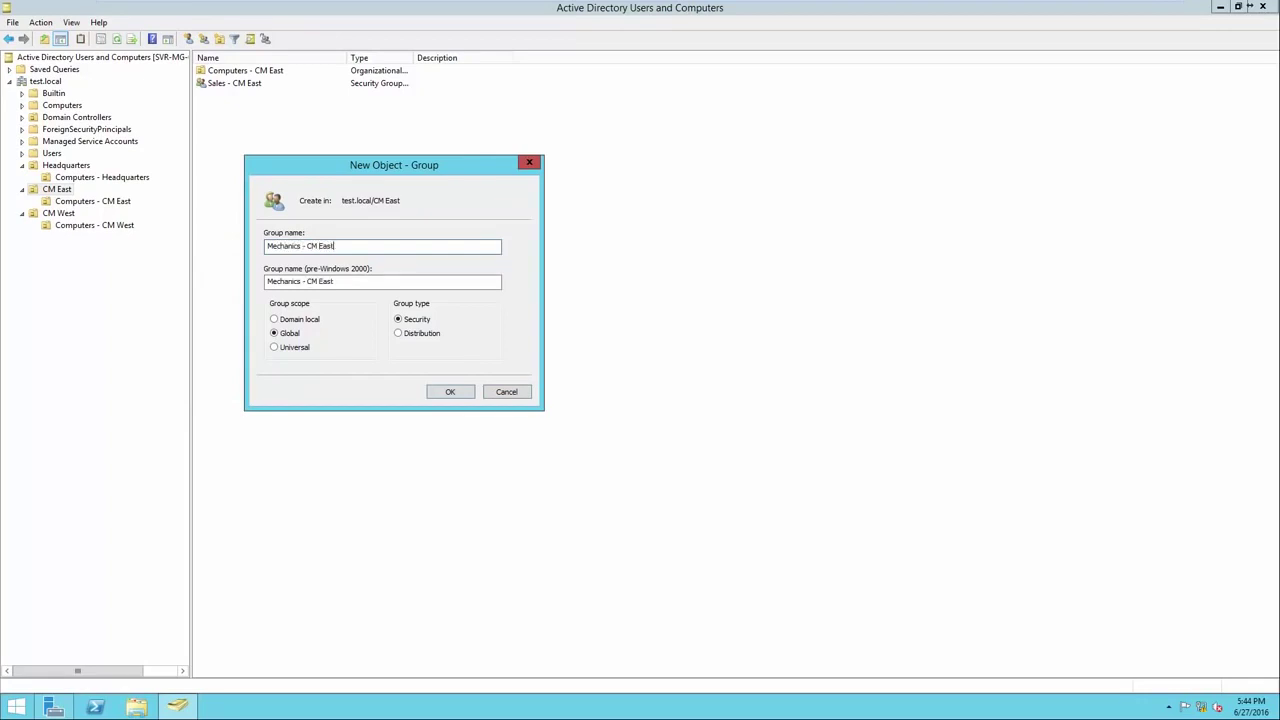
{"action": "key", "text": "Return"}
Create the 'Management - CM East' group and widen the Name column further.
{"action": "right_click", "coordinate": [287, 201]}
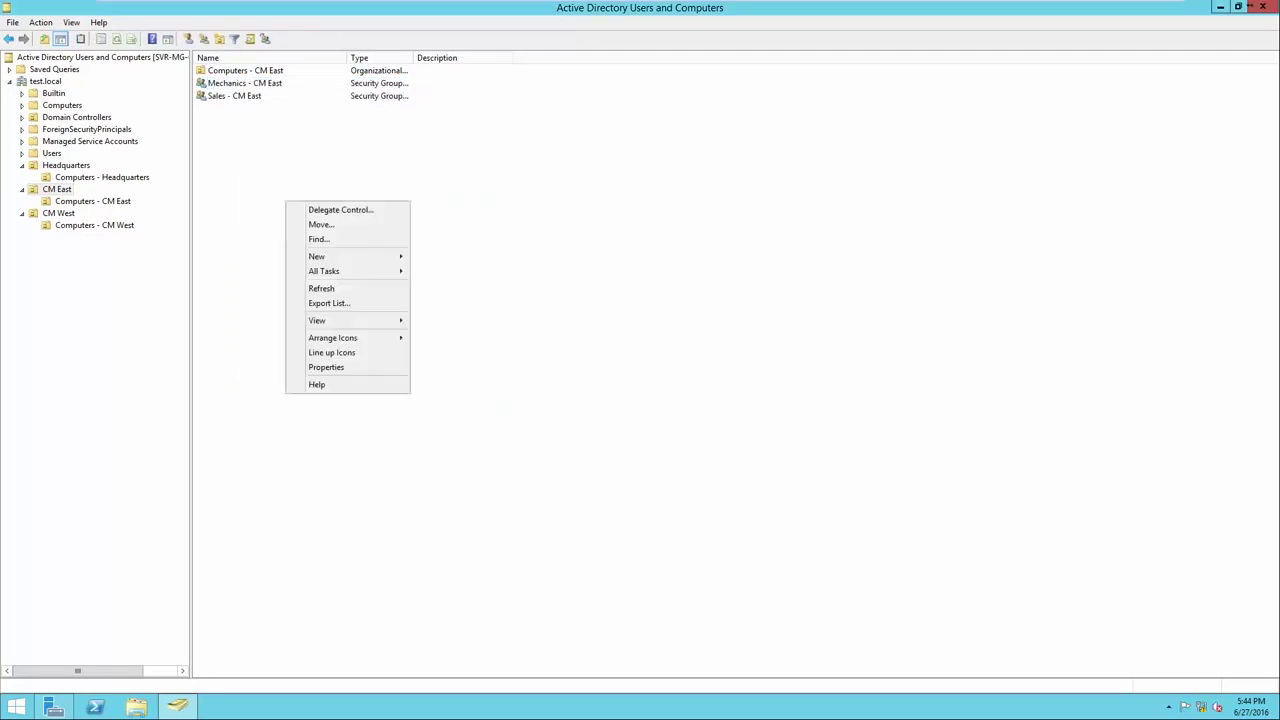
{"action": "mouse_move", "coordinate": [318, 256]}
{"action": "left_click", "coordinate": [441, 286]}
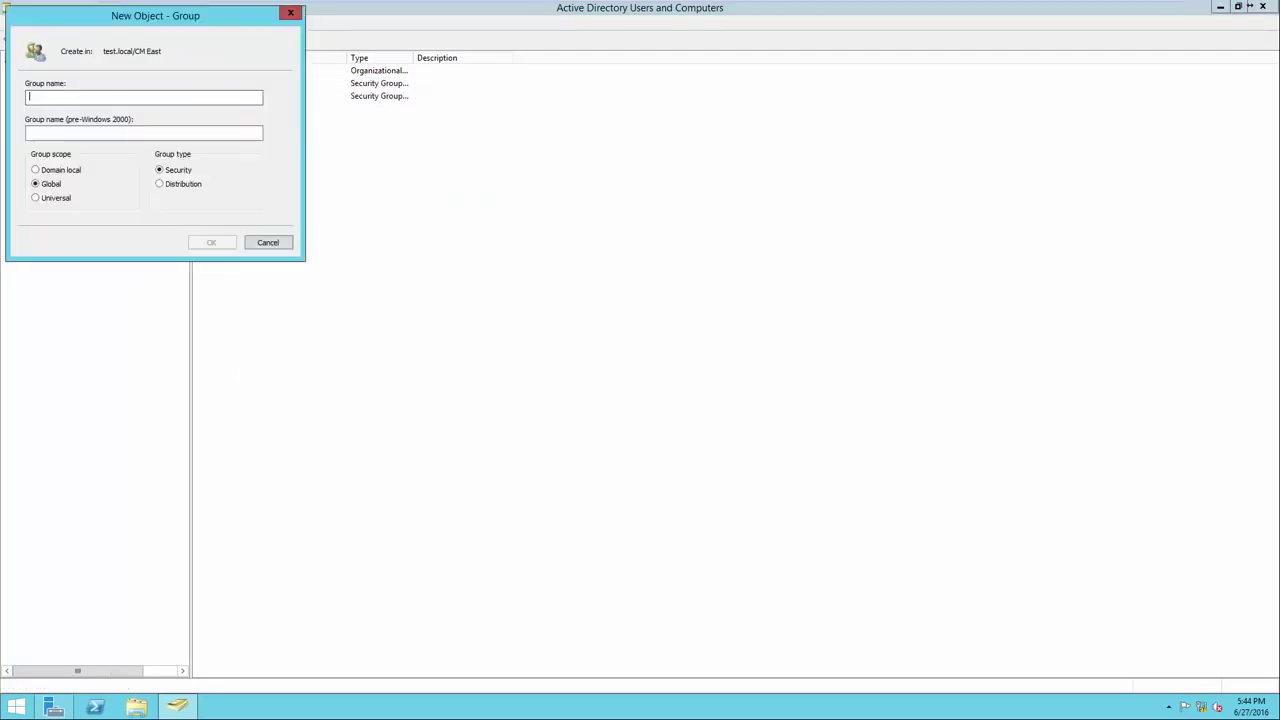
{"action": "type", "text": "Management - "}
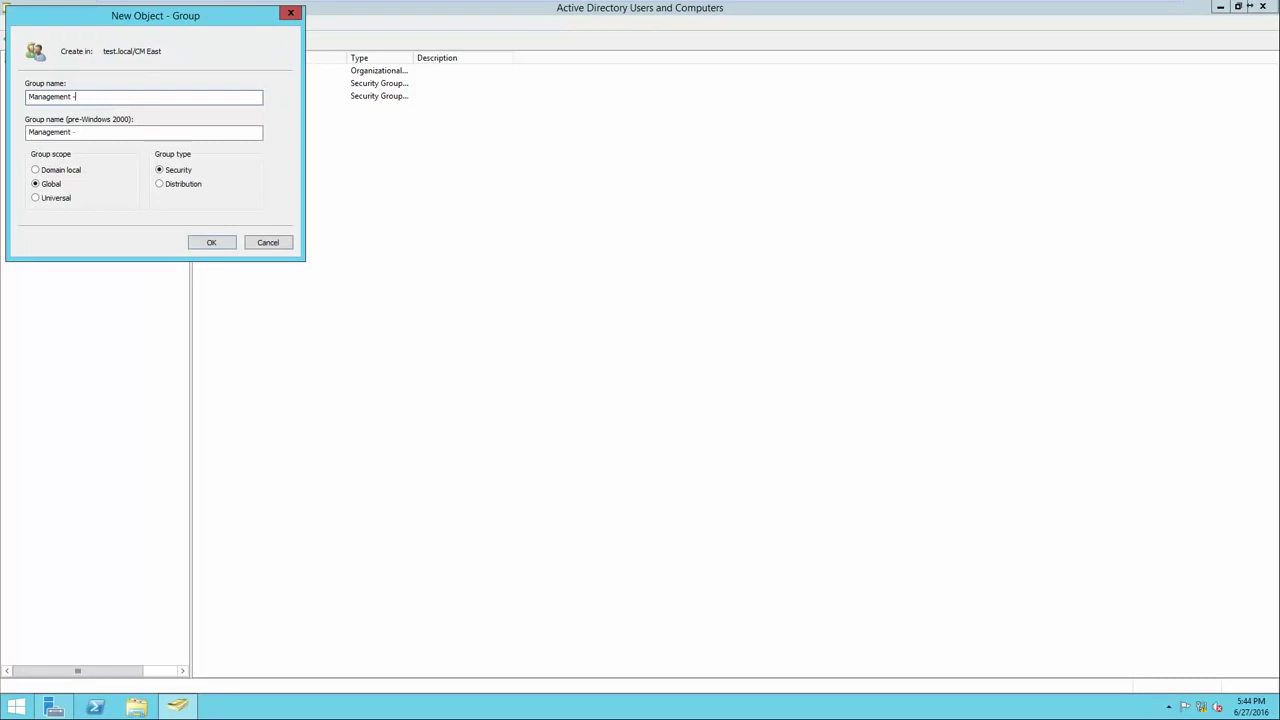
{"action": "type", "text": "CN"}
{"action": "key", "text": "BackSpace"}
{"action": "key", "text": "BackSpace"}
{"action": "type", "text": "CM East"}
{"action": "key", "text": "Return"}
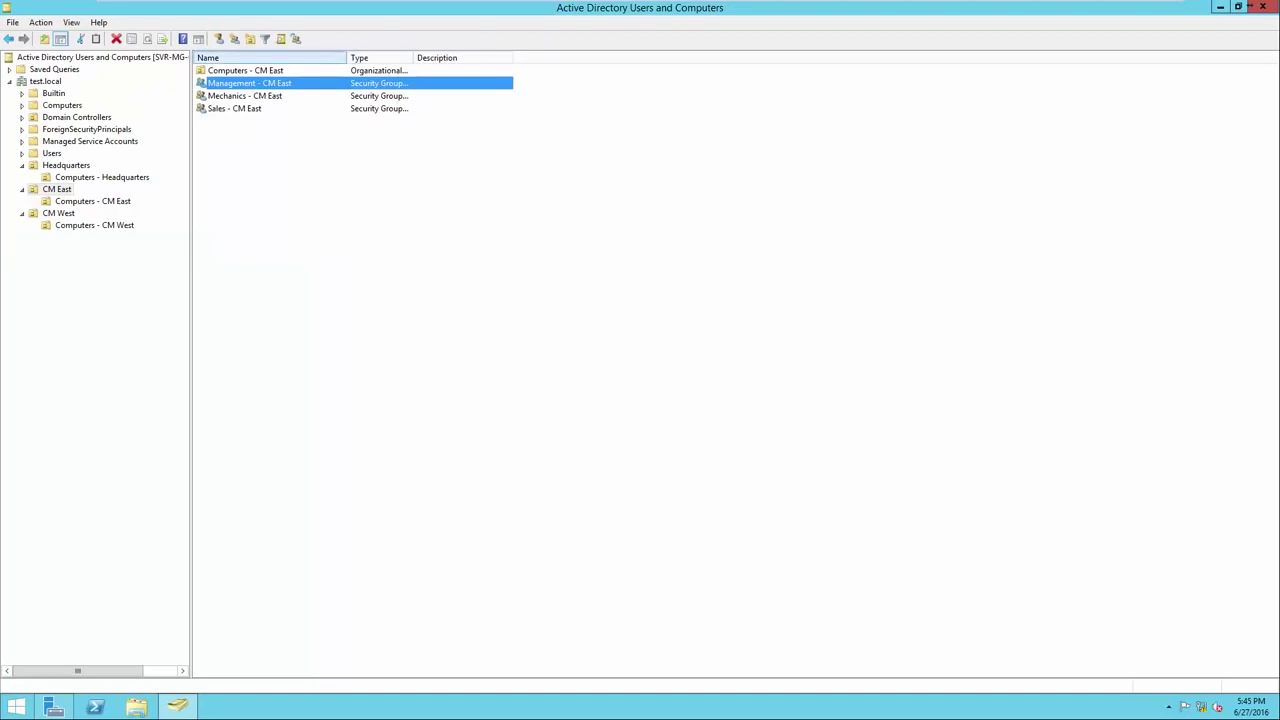
{"action": "left_click_drag", "start_coordinate": [347, 57], "coordinate": [395, 57]}
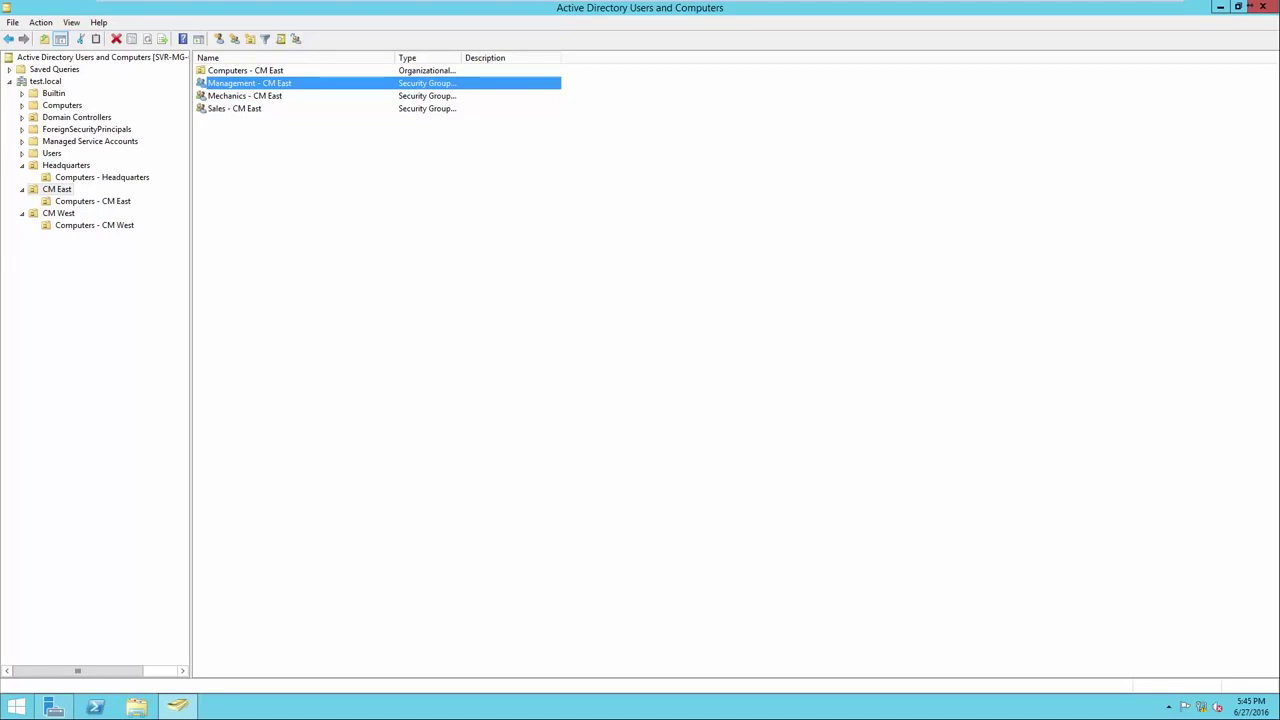
Start a Sales group in CM West (typing 'Sales W'), then show Headquarters' contents.
{"action": "left_click", "coordinate": [58, 213]}
{"action": "right_click", "coordinate": [218, 186]}
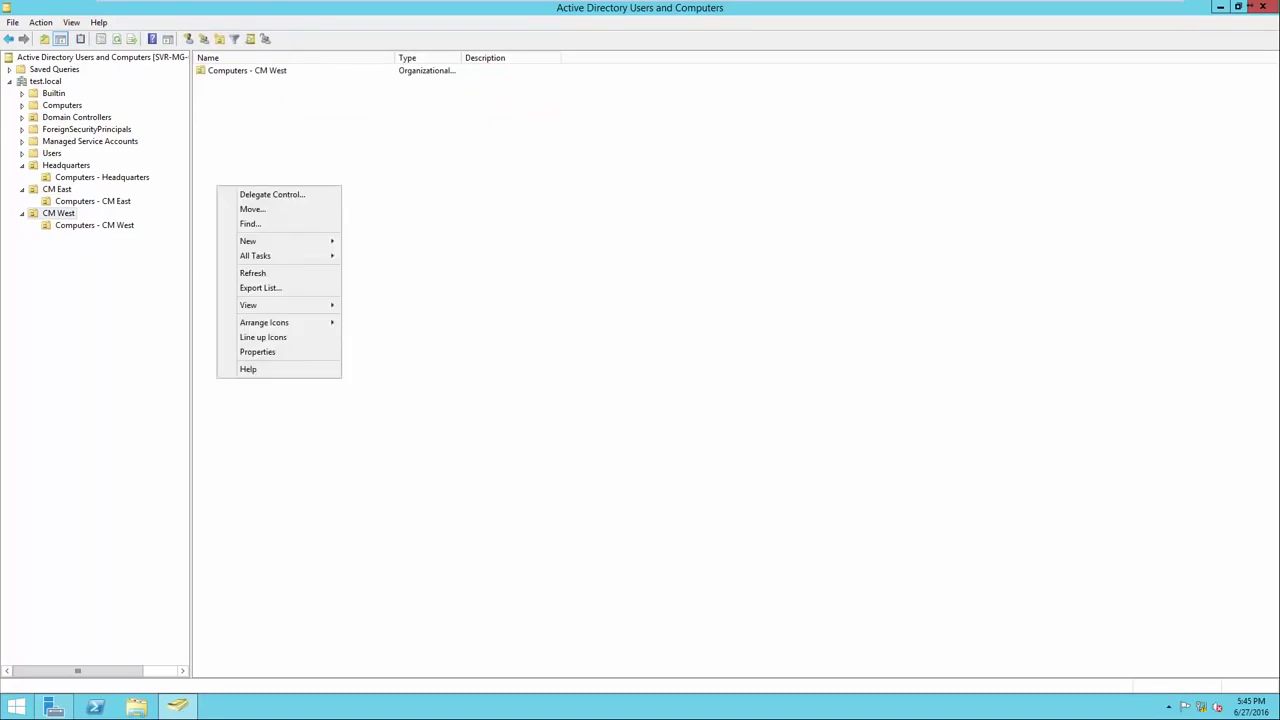
{"action": "mouse_move", "coordinate": [250, 241]}
{"action": "left_click", "coordinate": [372, 270]}
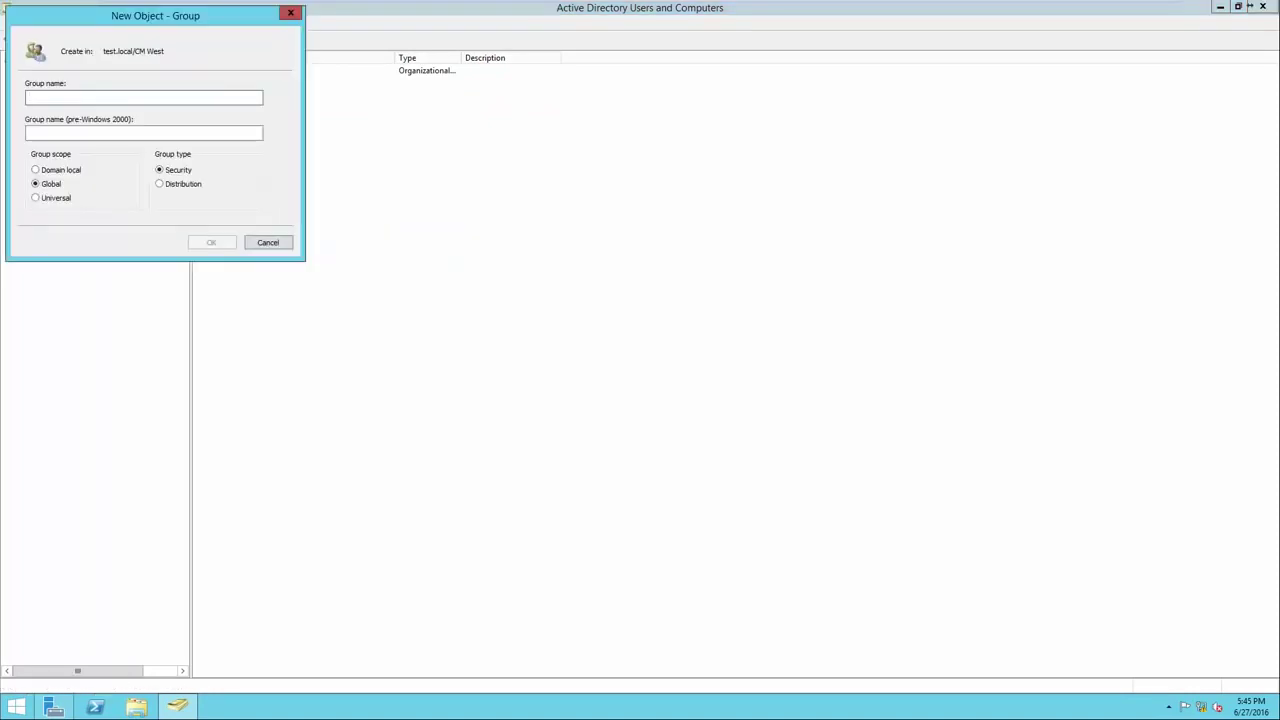
{"action": "type", "text": "Sales W"}
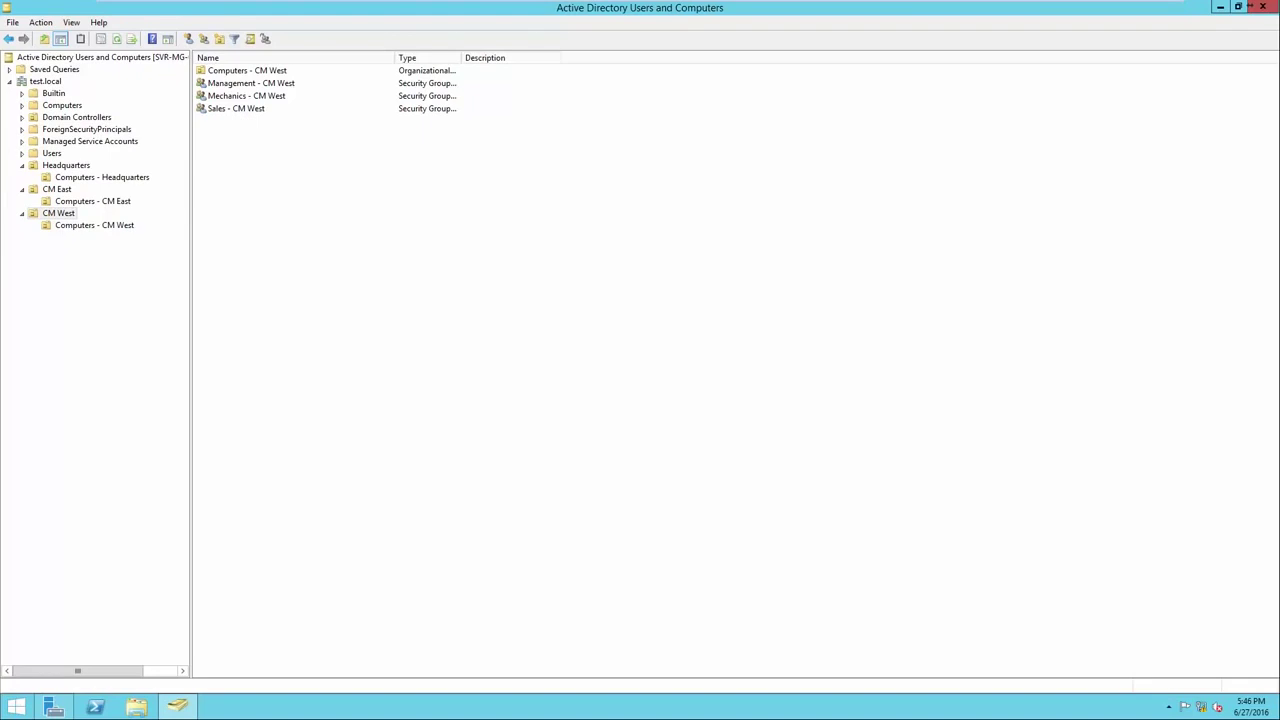
{"action": "left_click", "coordinate": [66, 165]}
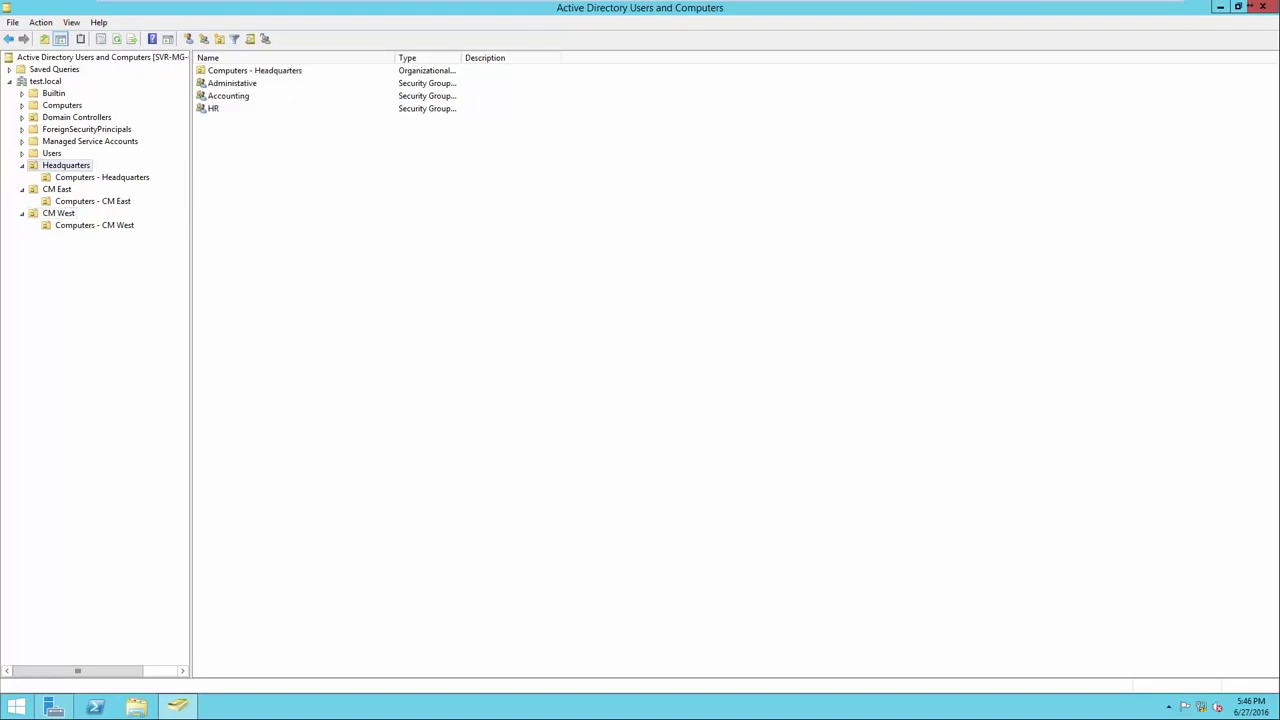
Start a new user in Headquarters, entering the user's first name, last name and logon name.
{"action": "right_click", "coordinate": [259, 165]}
{"action": "mouse_move", "coordinate": [310, 220]}
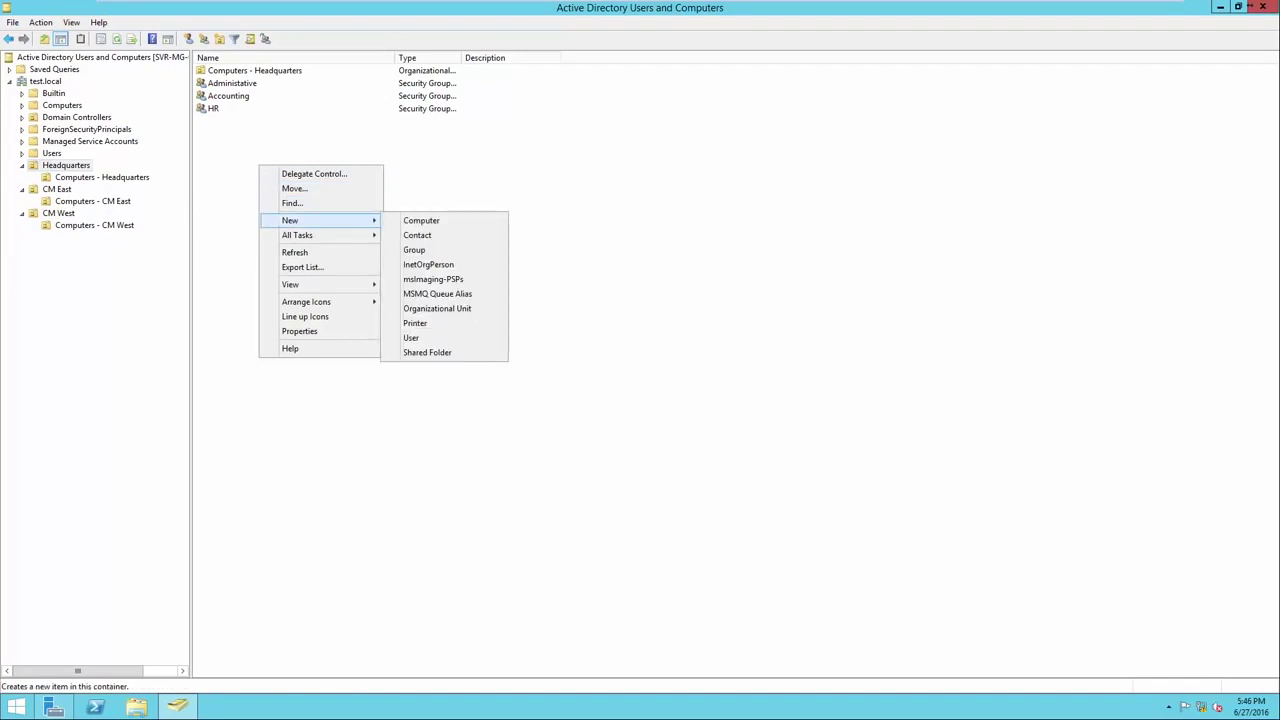
{"action": "left_click", "coordinate": [411, 338]}
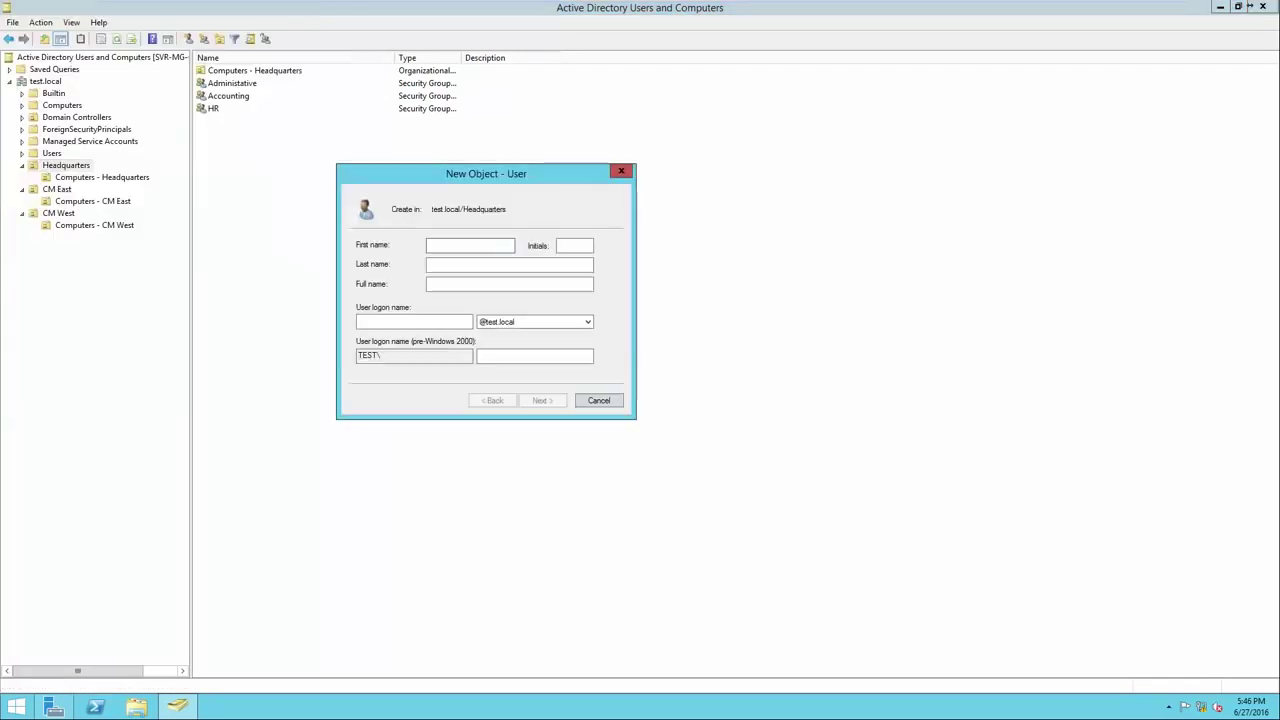
{"action": "left_click", "coordinate": [509, 264]}
{"action": "key", "text": "Tab"}
{"action": "key", "text": "Tab"}
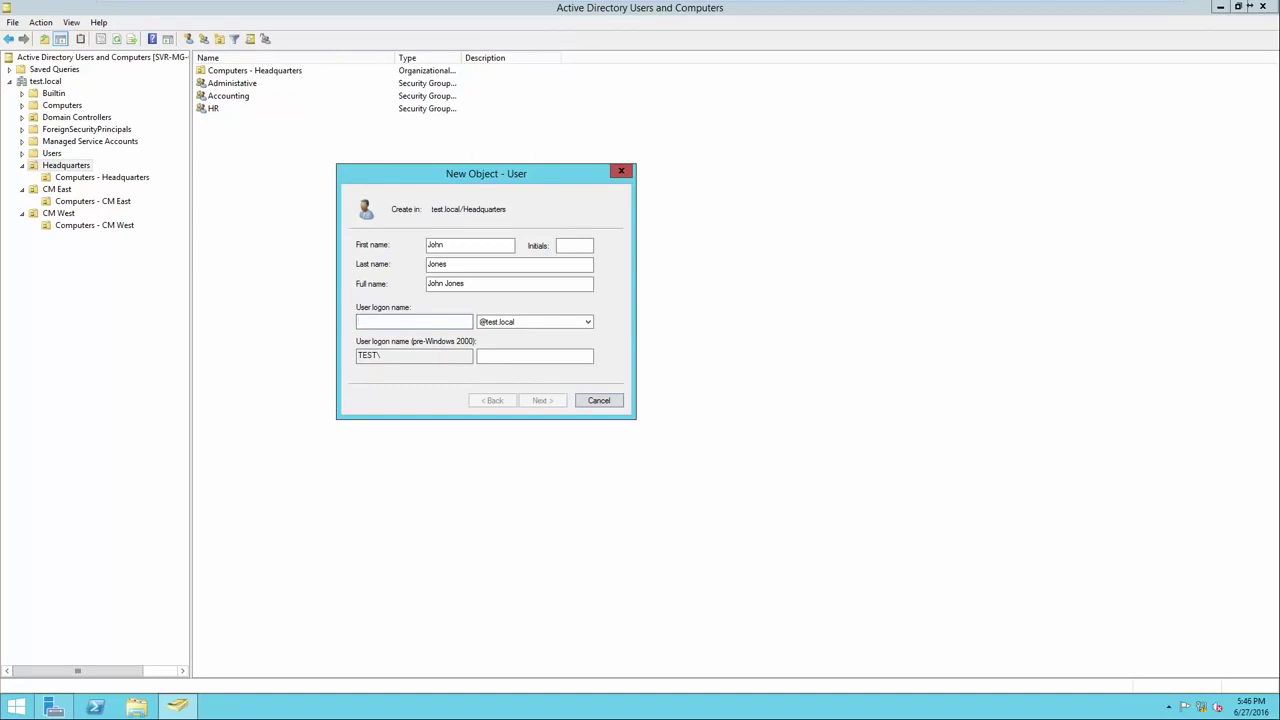
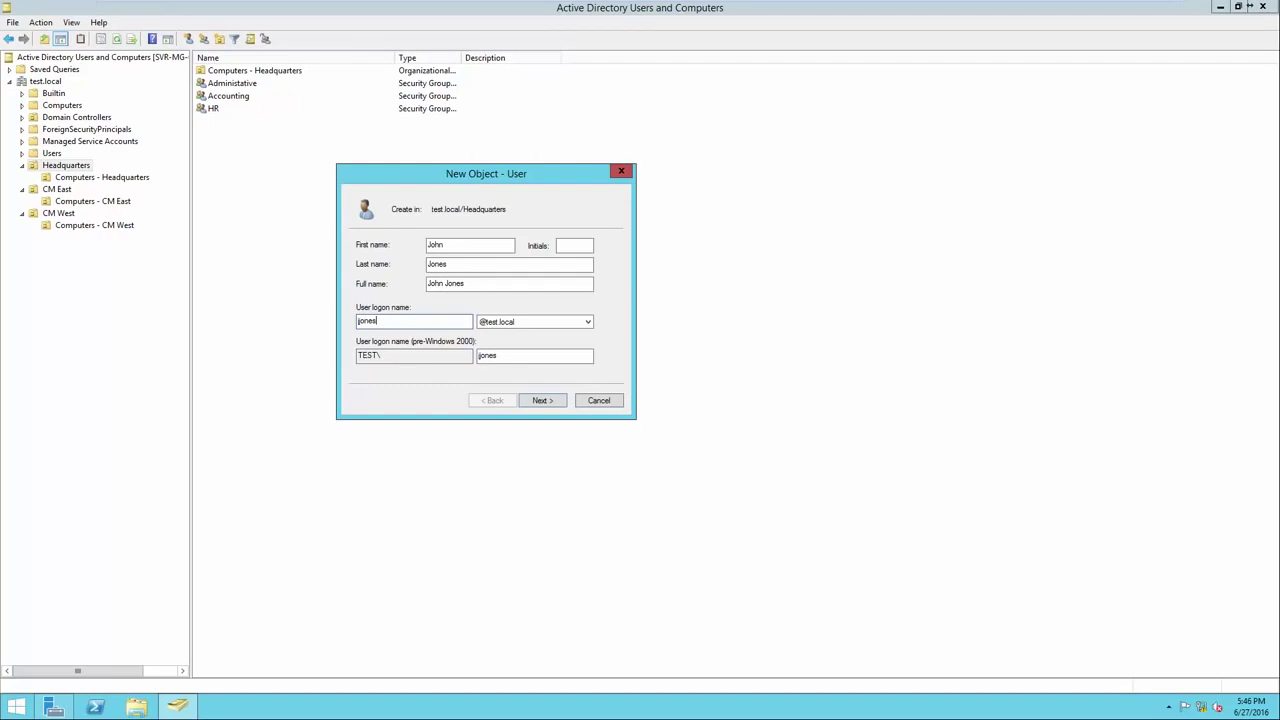
{"action": "key", "text": "Return"}
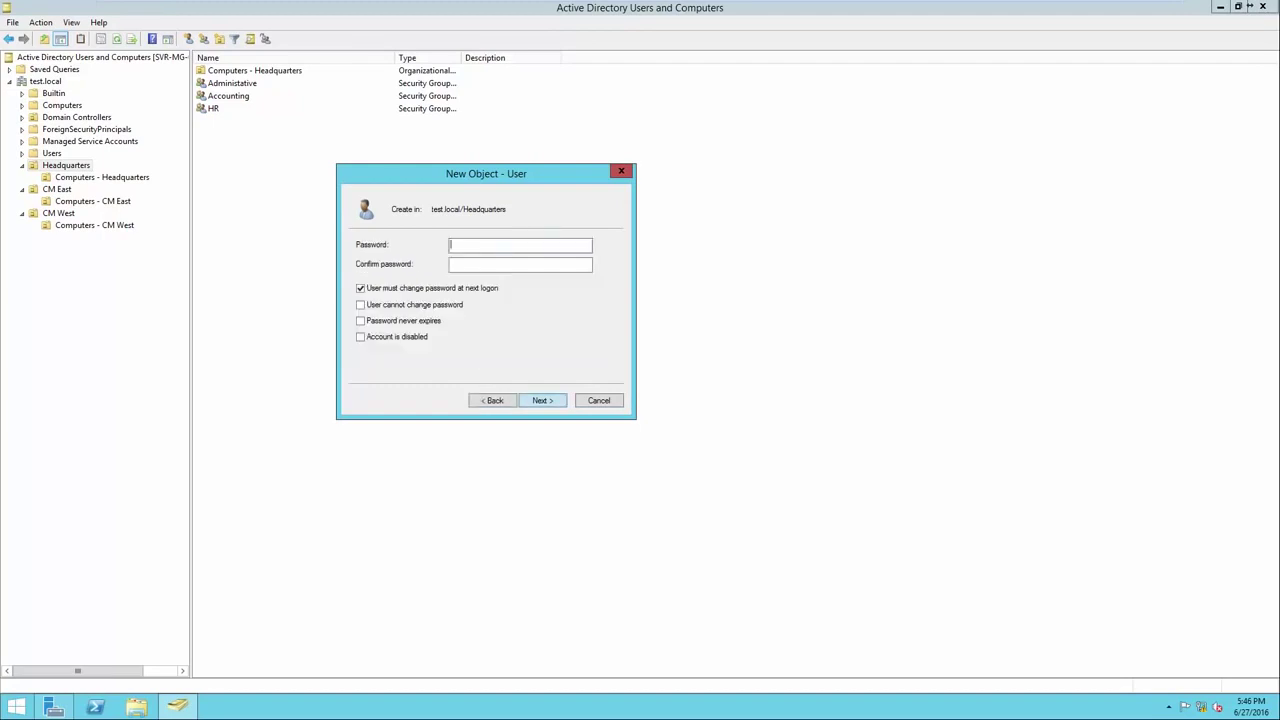
Enter and confirm the user's account password and continue to the summary.
{"action": "type", "text": "Pa$$w0rdPa$$w0rd"}
{"action": "left_click_drag", "start_coordinate": [491, 265], "coordinate": [449, 265]}
{"action": "left_click", "coordinate": [500, 265]}
{"action": "key", "text": "Return"}
{"action": "key", "text": "Return"}
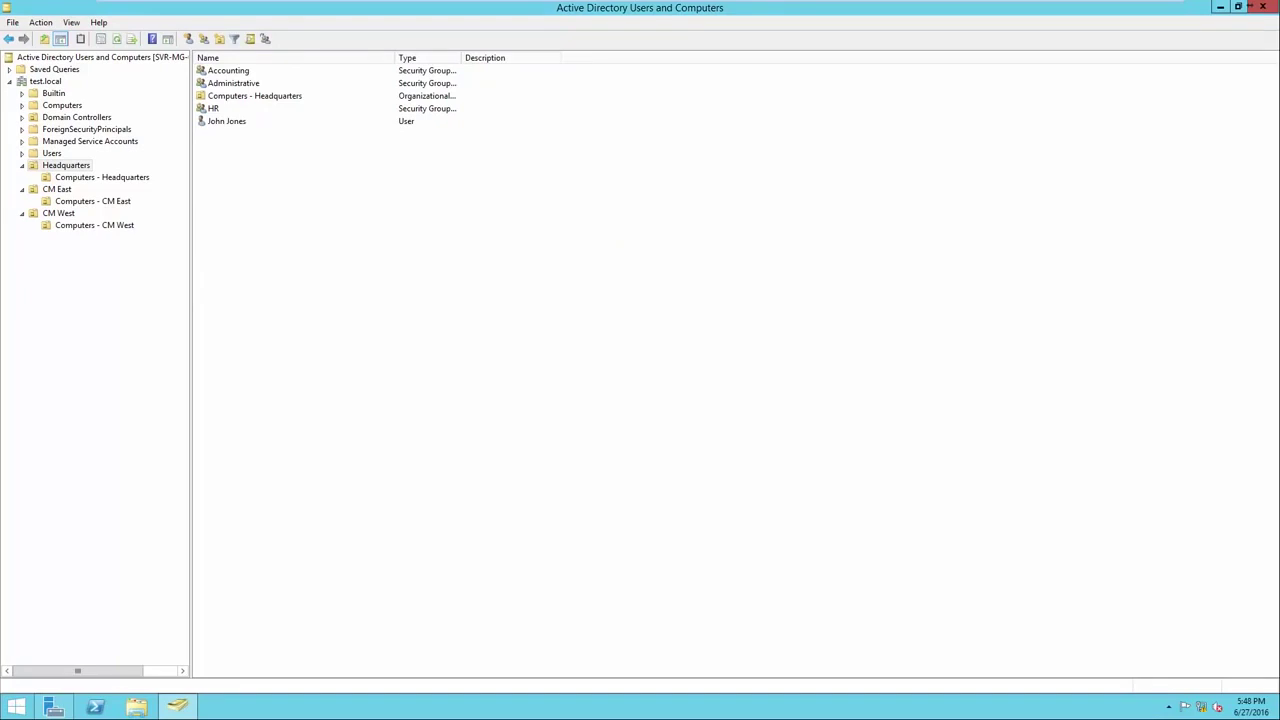
Open the Add to a group dialog for the new Headquarters user.
{"action": "left_click", "coordinate": [227, 121]}
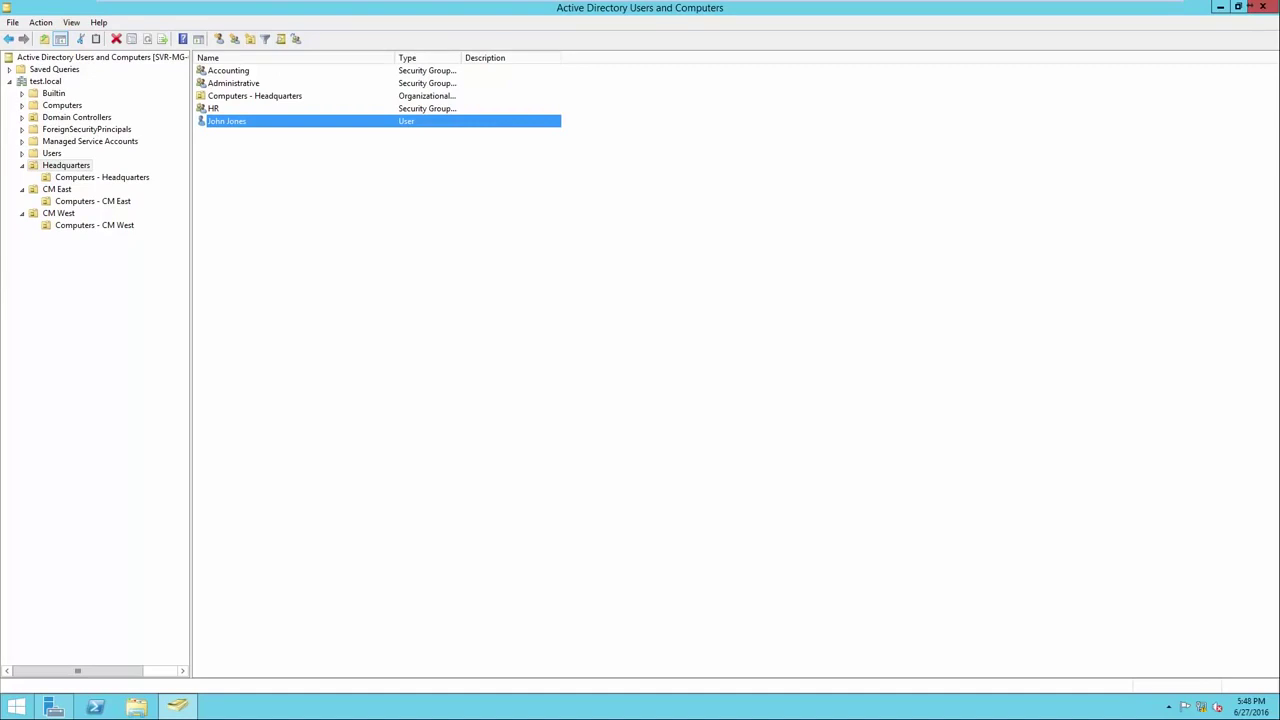
{"action": "right_click", "coordinate": [276, 121]}
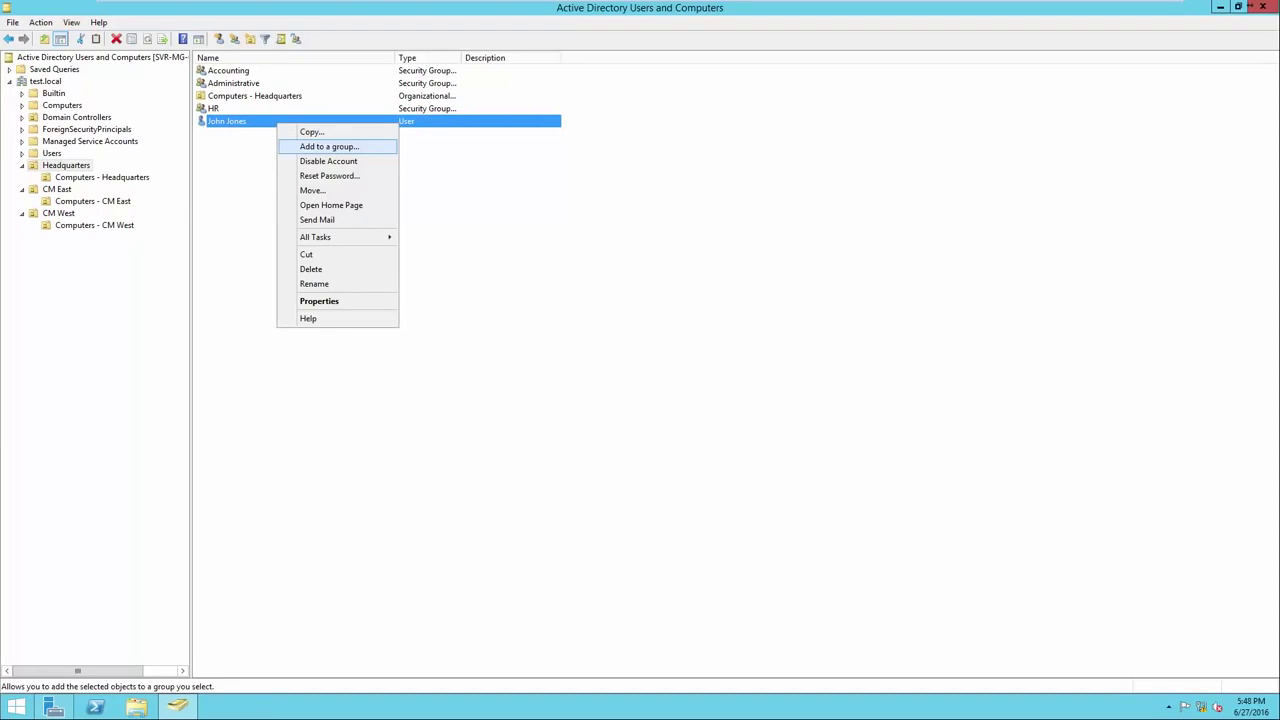
{"action": "left_click", "coordinate": [329, 146]}
{"action": "left_click_drag", "start_coordinate": [157, 27], "coordinate": [595, 193]}
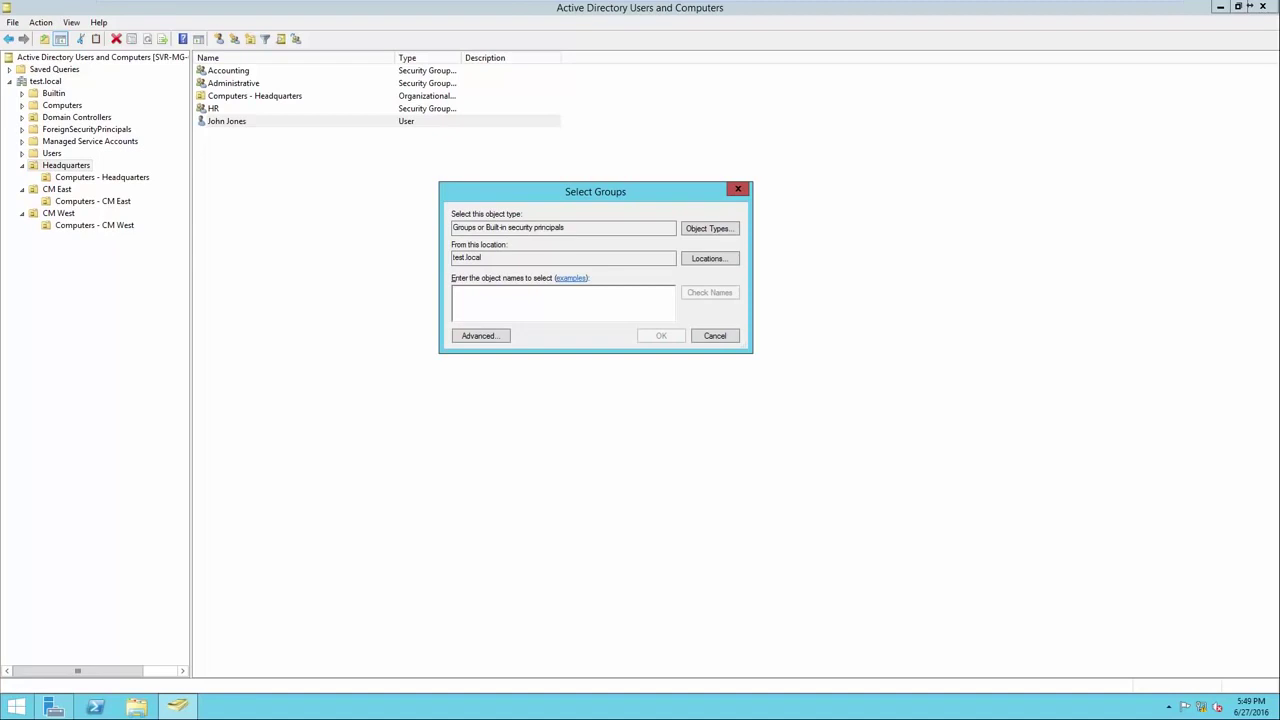
{"action": "left_click_drag", "start_coordinate": [568, 228], "coordinate": [453, 258]}
{"action": "left_click", "coordinate": [483, 258]}
Enter and verify 'Administrative', confirm the membership, and dismiss the success message.
{"action": "left_click", "coordinate": [455, 292]}
{"action": "type", "text": "Administrative"}
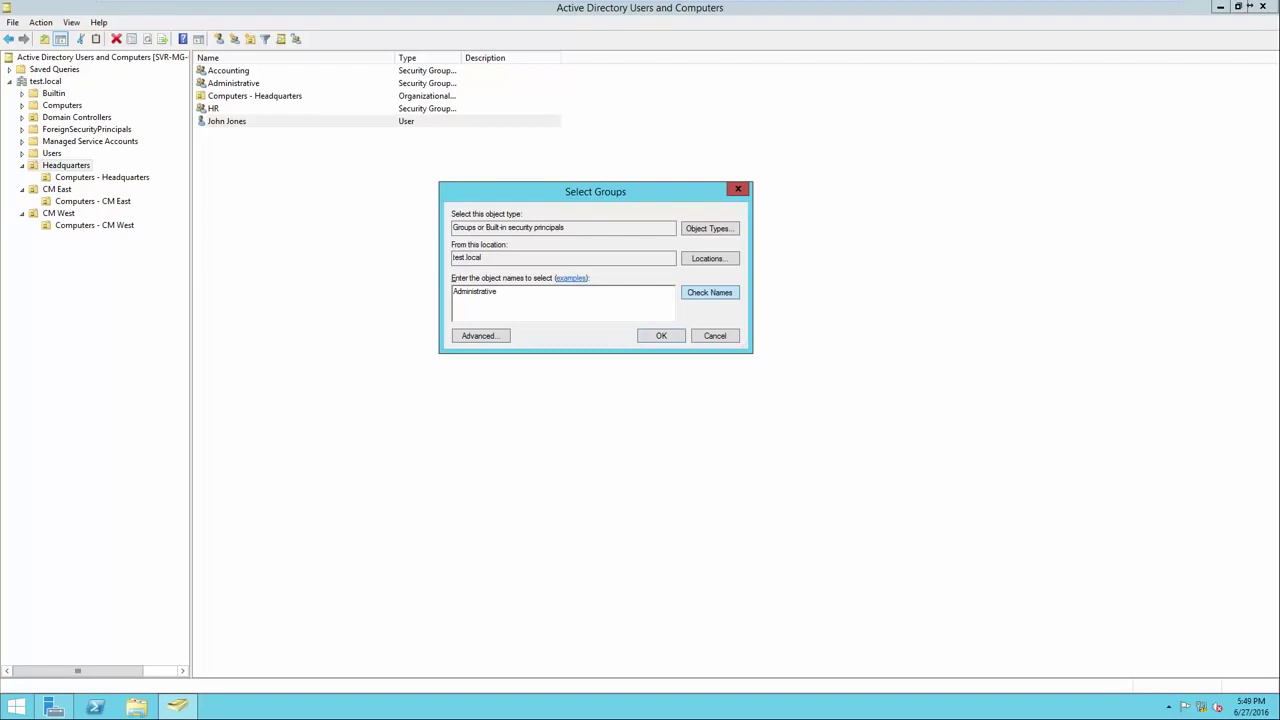
{"action": "key", "text": "ctrl+k"}
{"action": "left_click", "coordinate": [475, 292]}
{"action": "left_click", "coordinate": [510, 293]}
{"action": "key", "text": "Return"}
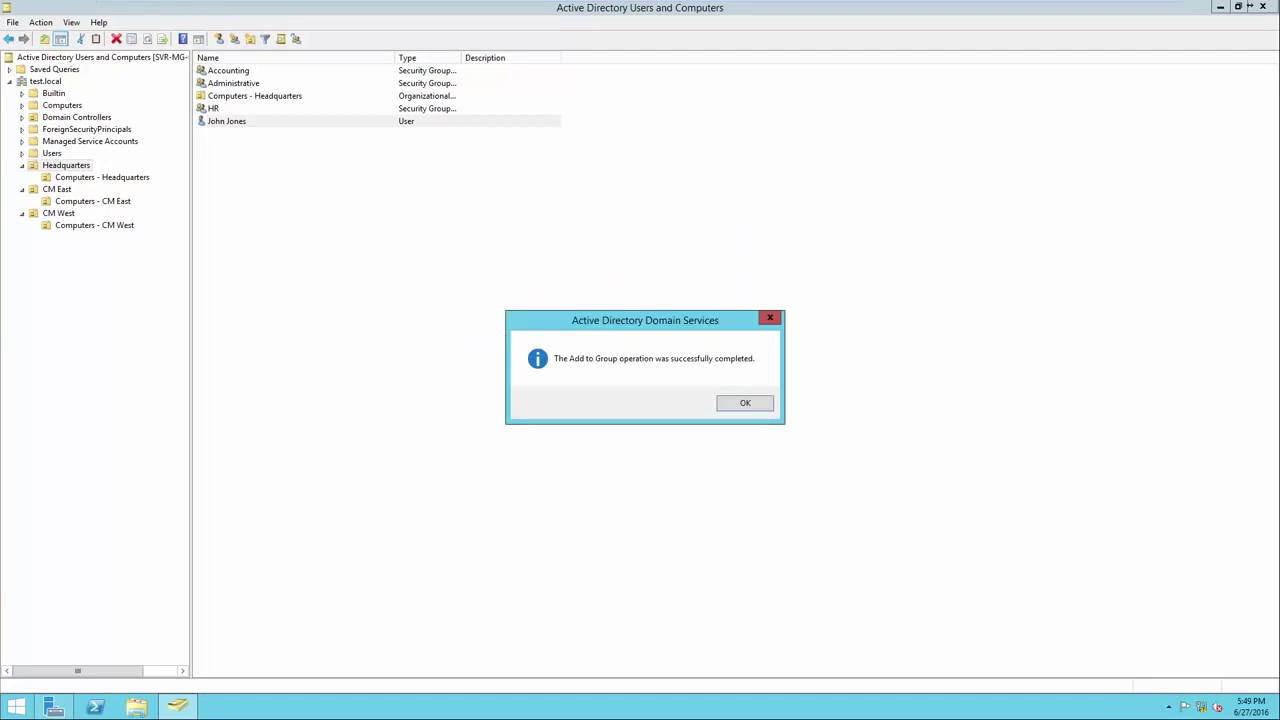
{"action": "key", "text": "Return"}
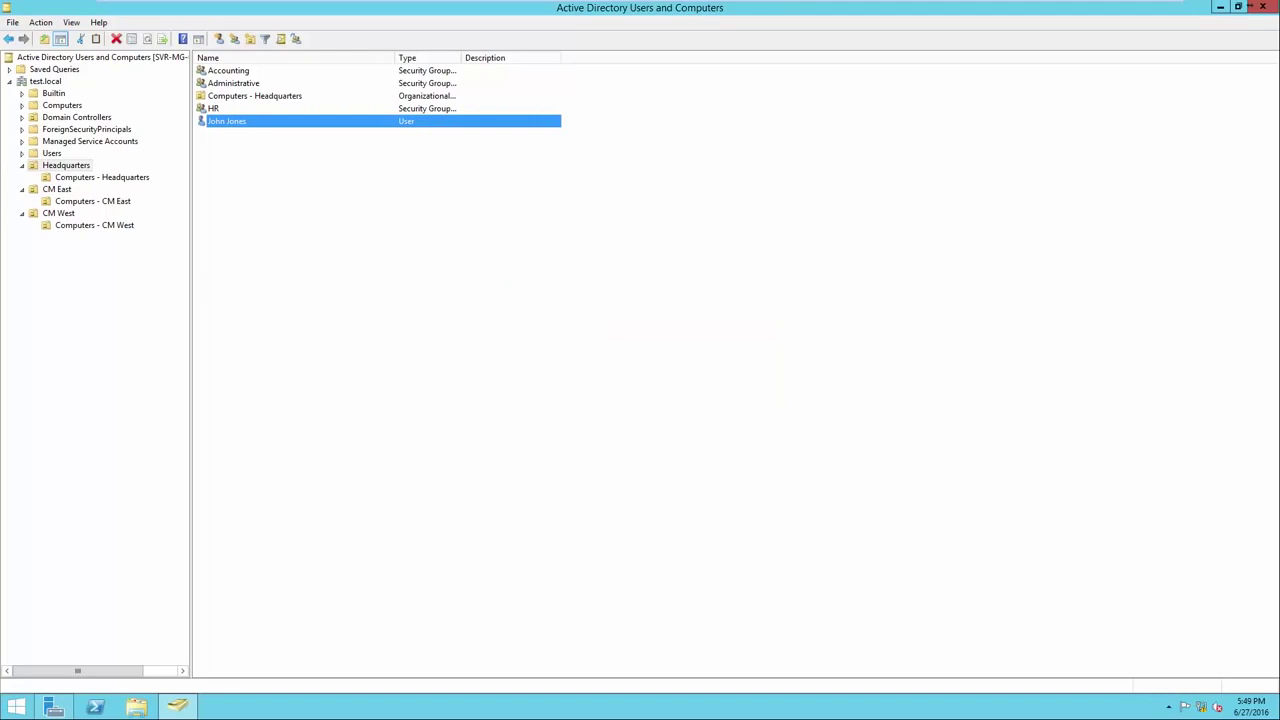
Check the Administrative group's Members tab, close its properties, then reselect the user and group.
{"action": "right_click", "coordinate": [246, 84]}
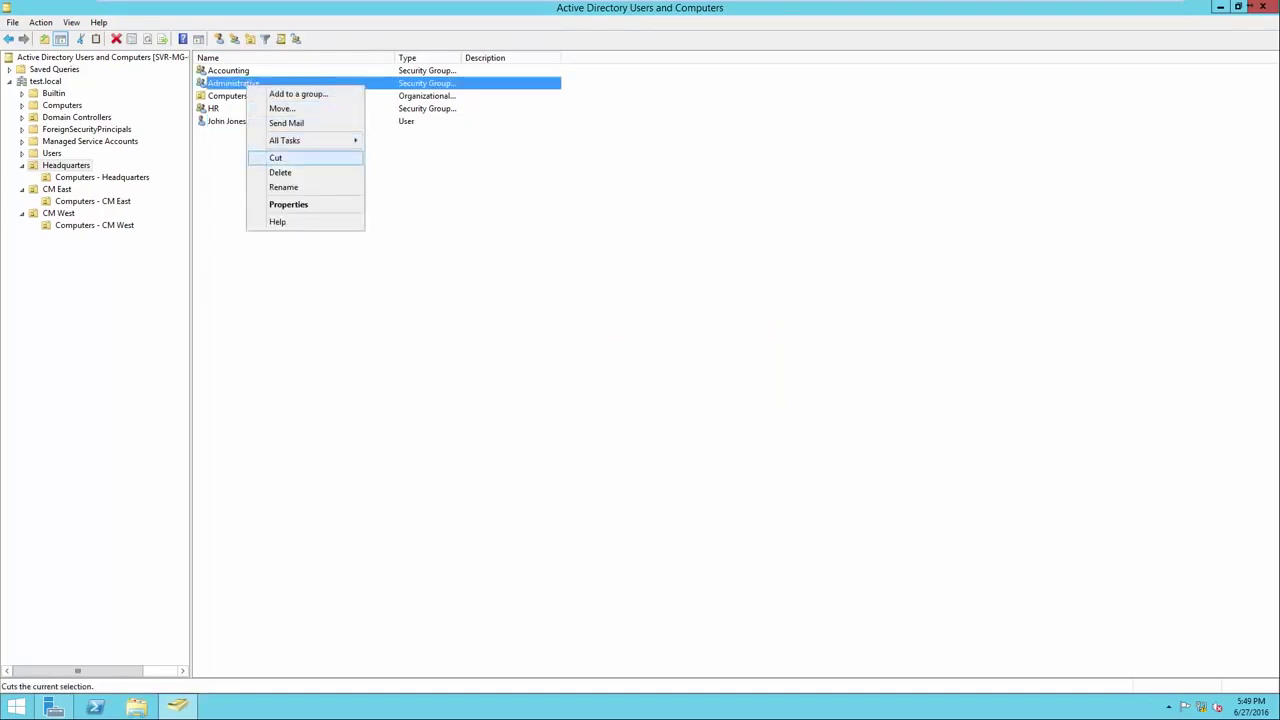
{"action": "left_click", "coordinate": [288, 204]}
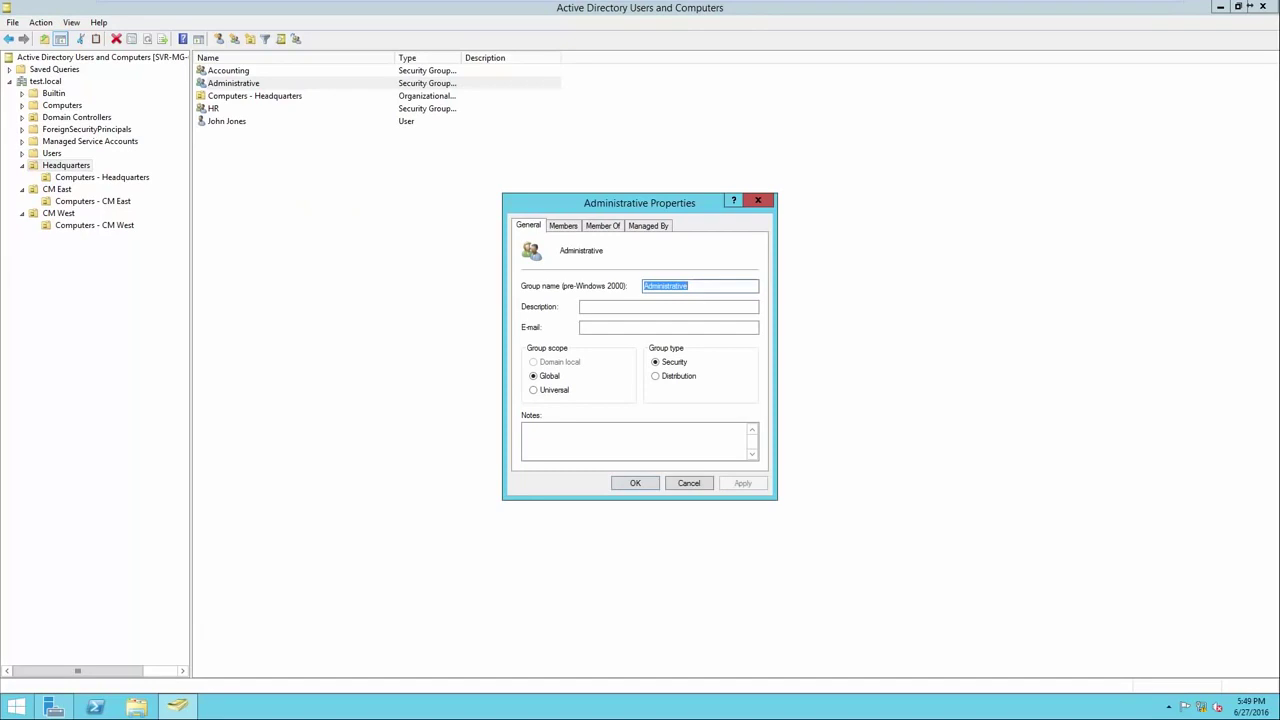
{"action": "key", "text": "ctrl+Tab"}
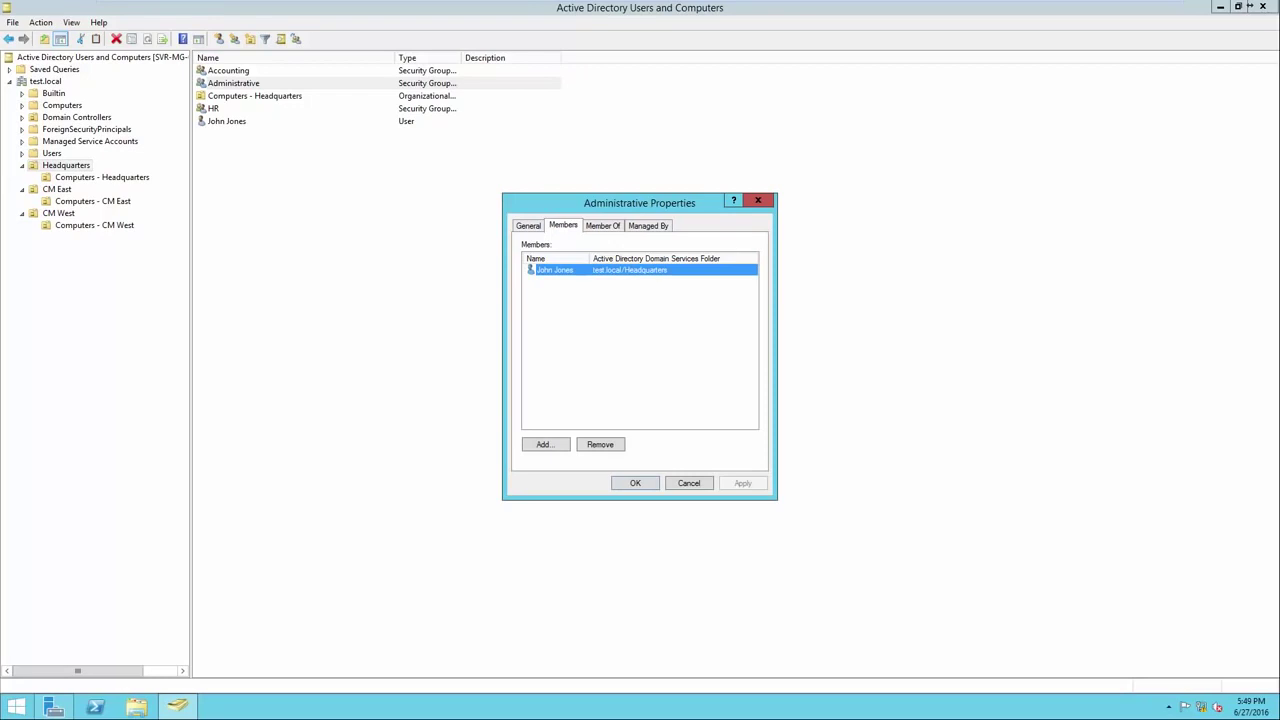
{"action": "key", "text": "Return"}
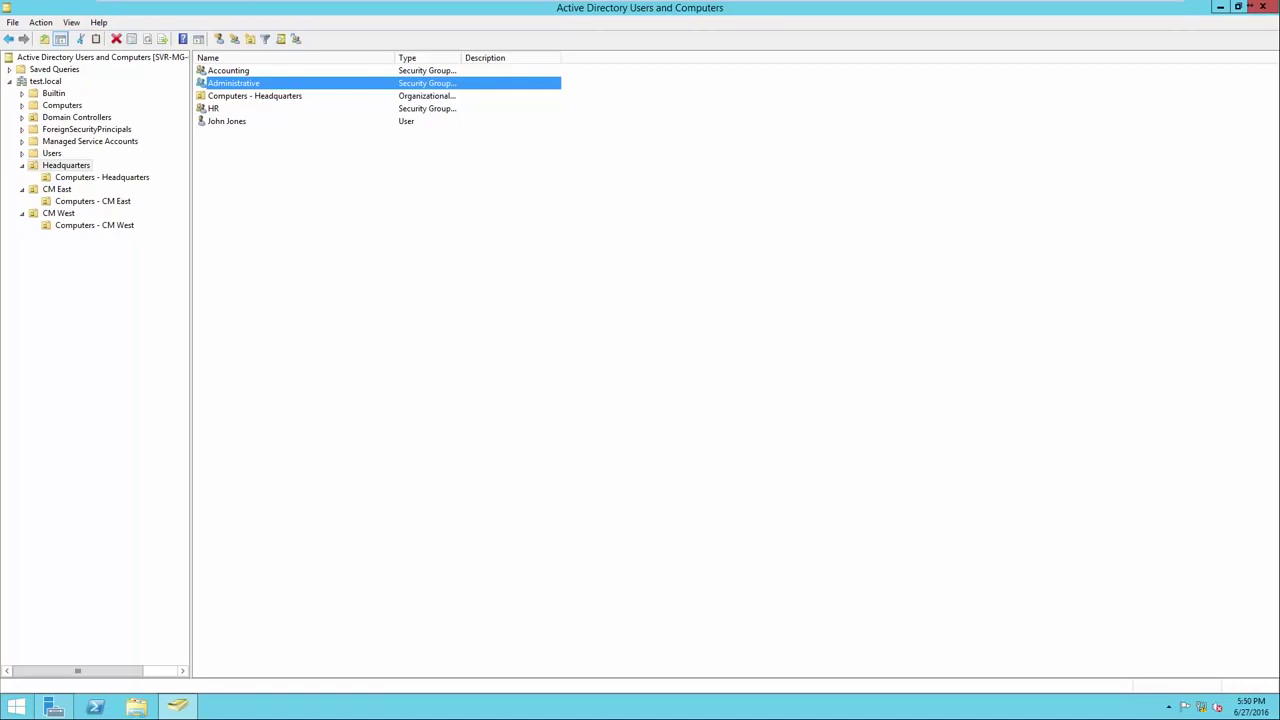
{"action": "left_click", "coordinate": [227, 121]}
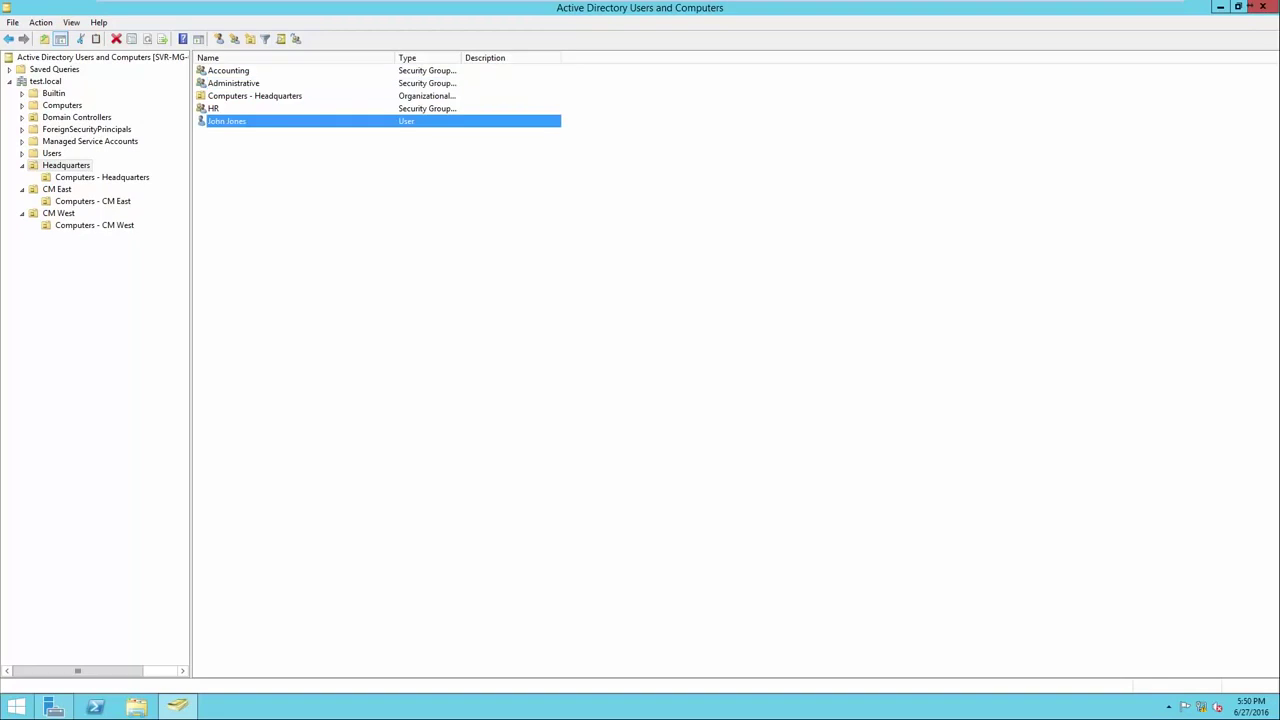
{"action": "left_click", "coordinate": [234, 83]}
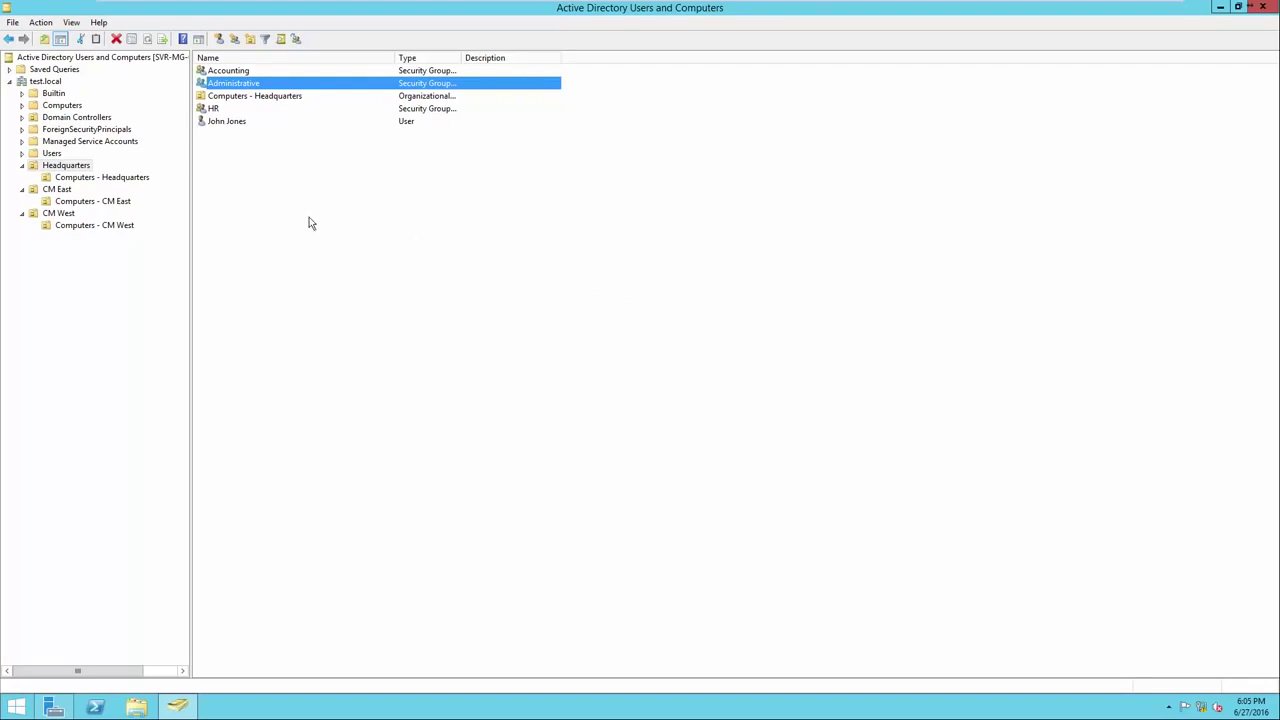
Start a new user in CM East, entering the user's first, last and logon names.
{"action": "left_click", "coordinate": [57, 190]}
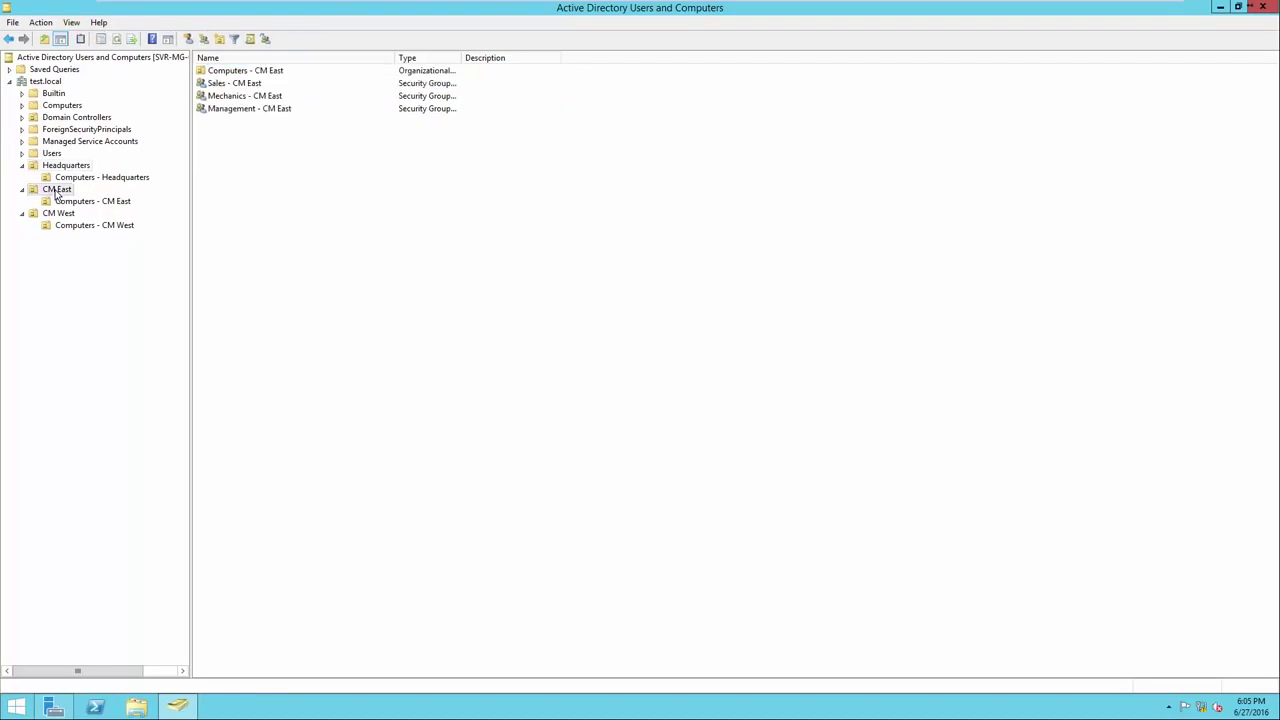
{"action": "right_click", "coordinate": [229, 193]}
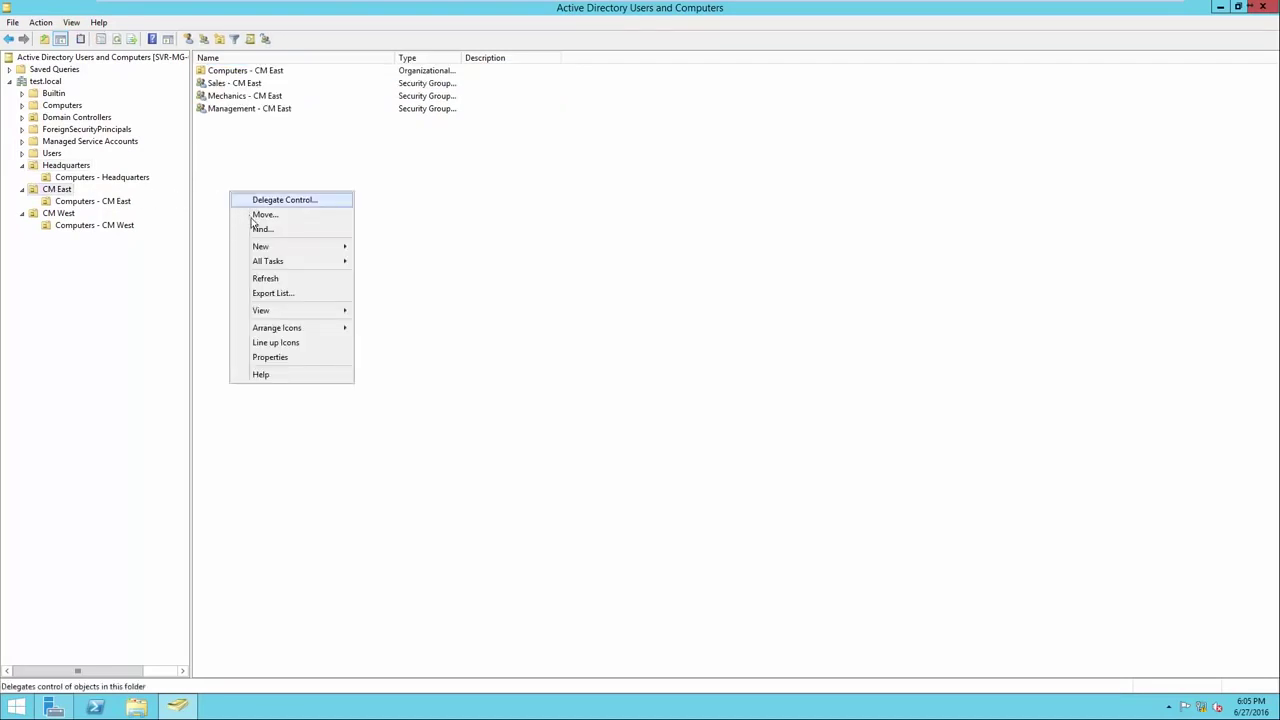
{"action": "mouse_move", "coordinate": [267, 246]}
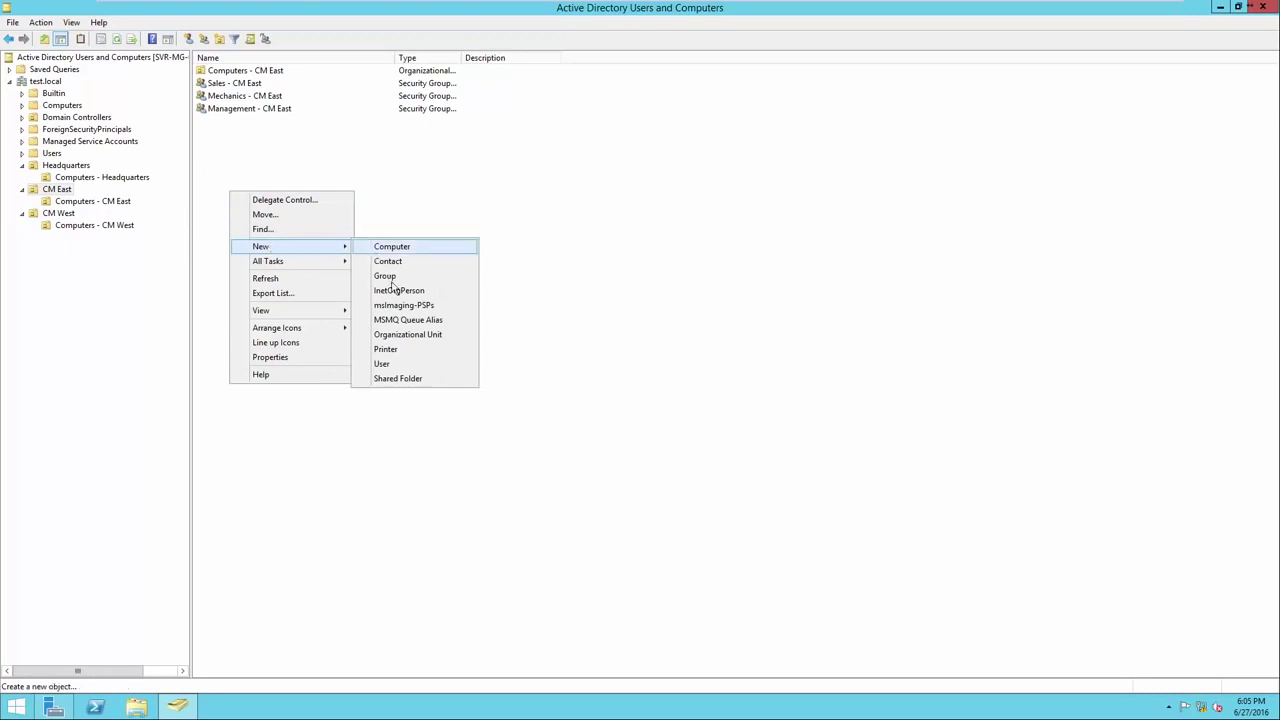
{"action": "left_click", "coordinate": [403, 366]}
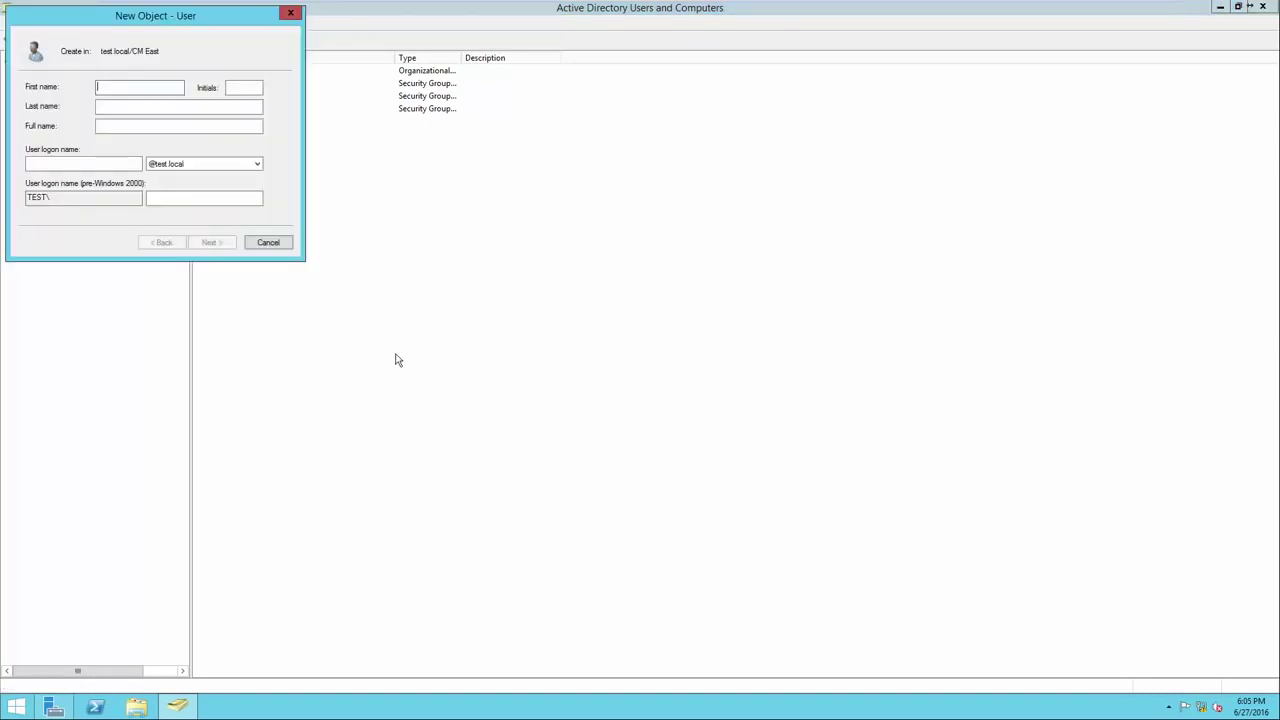
{"action": "left_click_drag", "start_coordinate": [166, 22], "coordinate": [568, 218]}
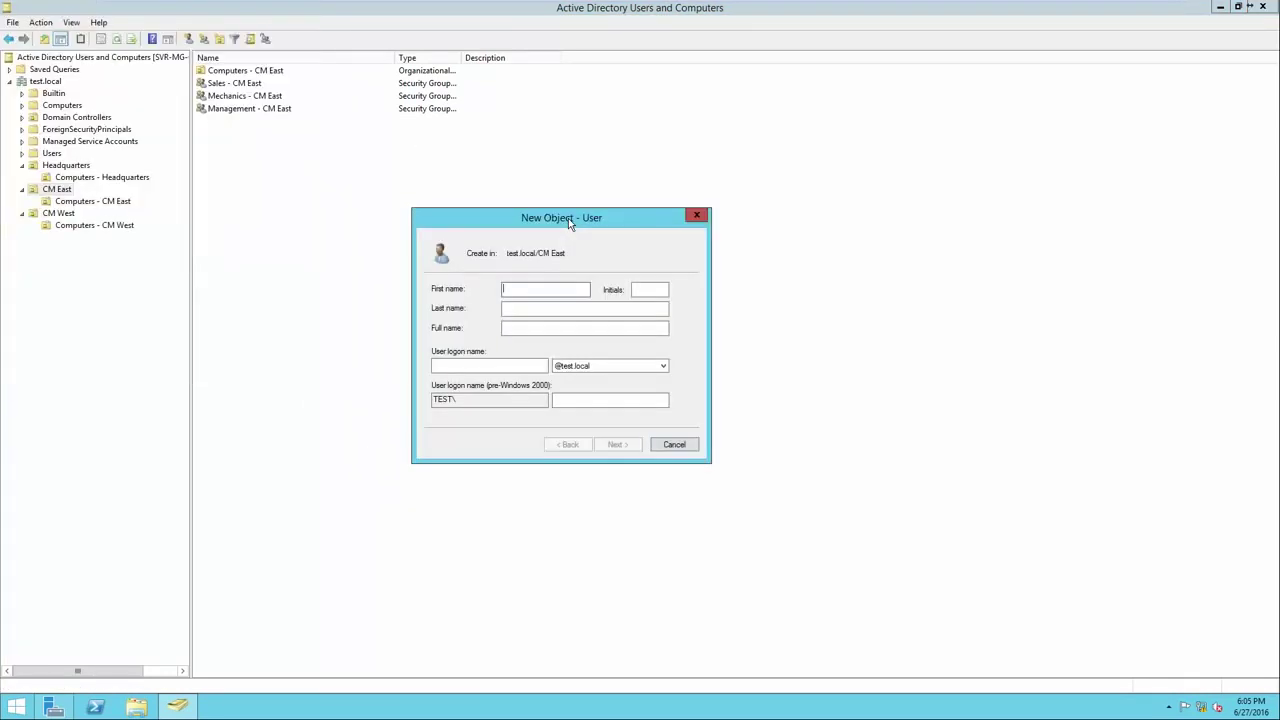
{"action": "key", "text": "Tab"}
{"action": "left_click", "coordinate": [468, 366]}
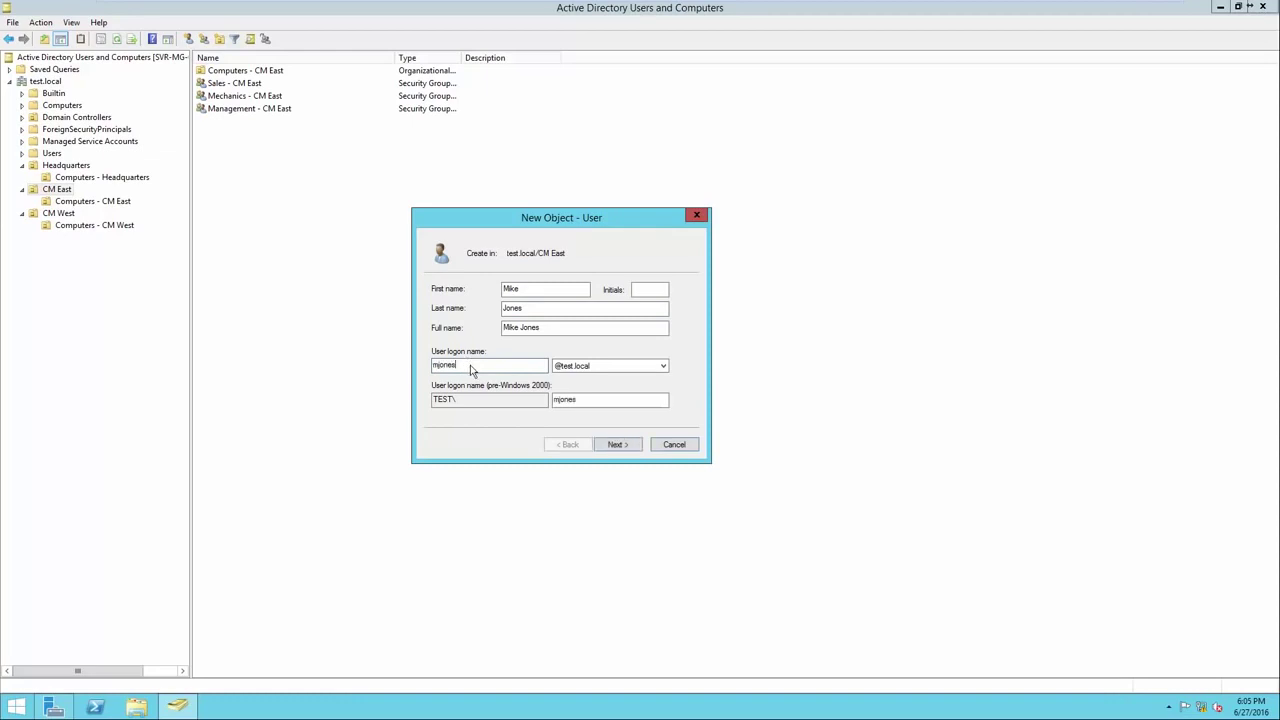
{"action": "left_click", "coordinate": [614, 444]}
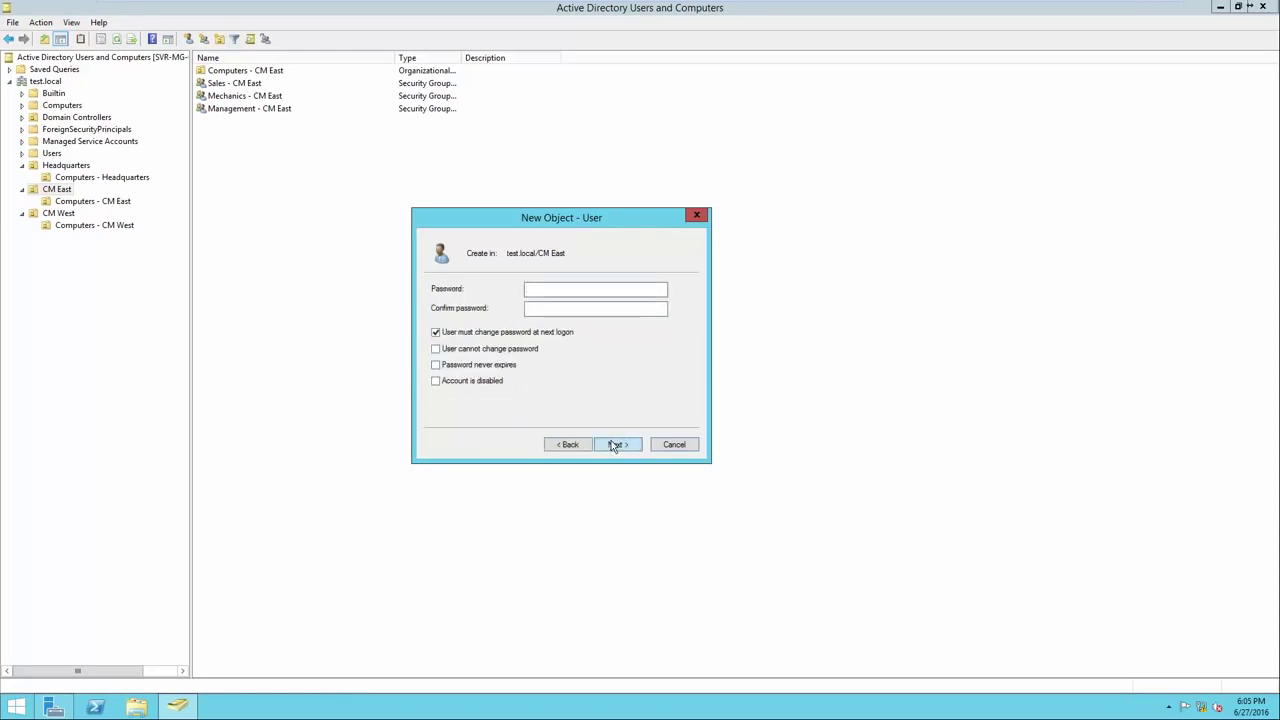
Enter and confirm the account password, then finish creating the CM East user.
{"action": "type", "text": "Pa$$w0rd"}
{"action": "key", "text": "Tab"}
{"action": "type", "text": "Pa"}
{"action": "key", "text": "BackSpace"}
{"action": "key", "text": "BackSpace"}
{"action": "type", "text": "Pa$$w0rd"}
{"action": "left_click", "coordinate": [616, 445]}
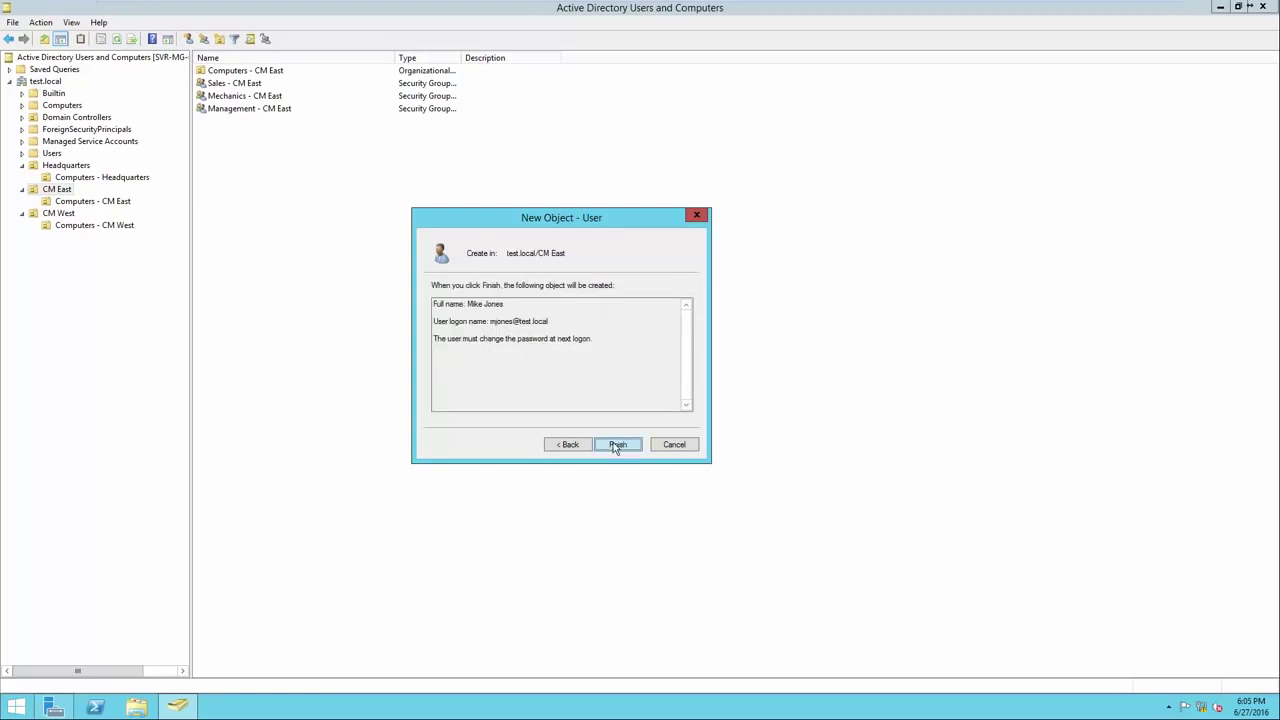
{"action": "left_click", "coordinate": [617, 445]}
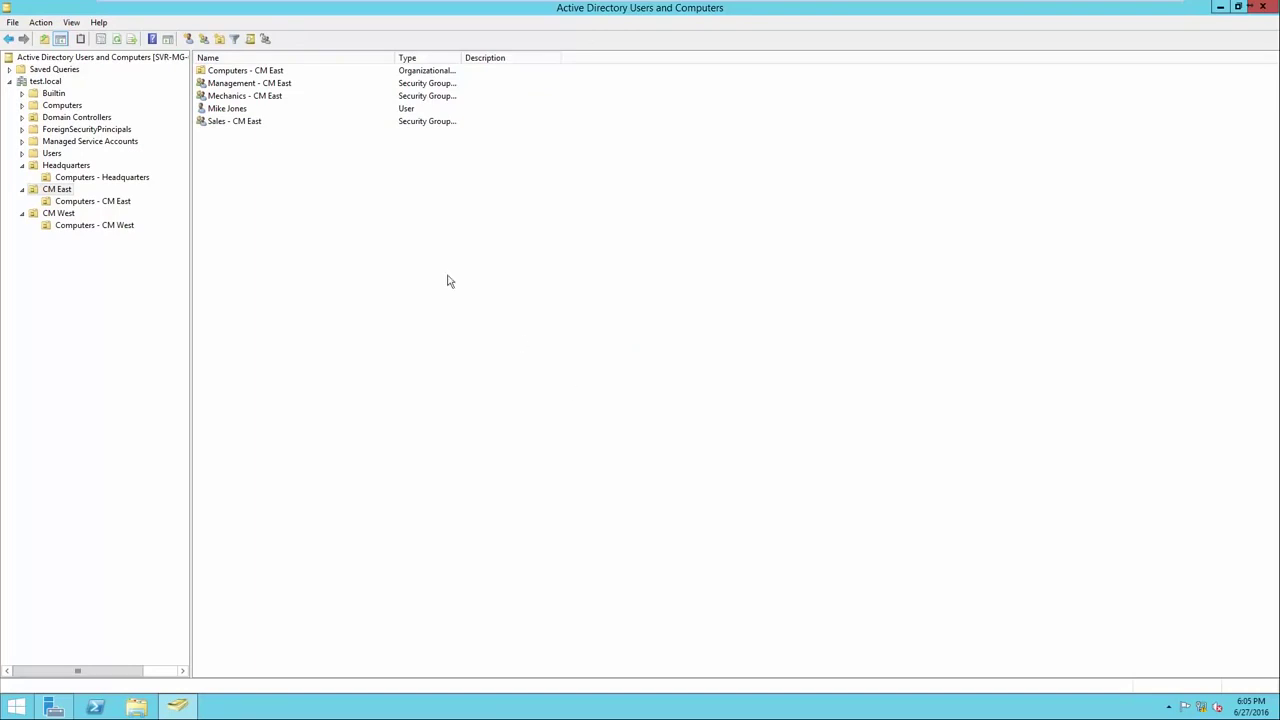
Add the new user to the Mechanics - CM East group by searching 'Mechanics'.
{"action": "left_click", "coordinate": [246, 112]}
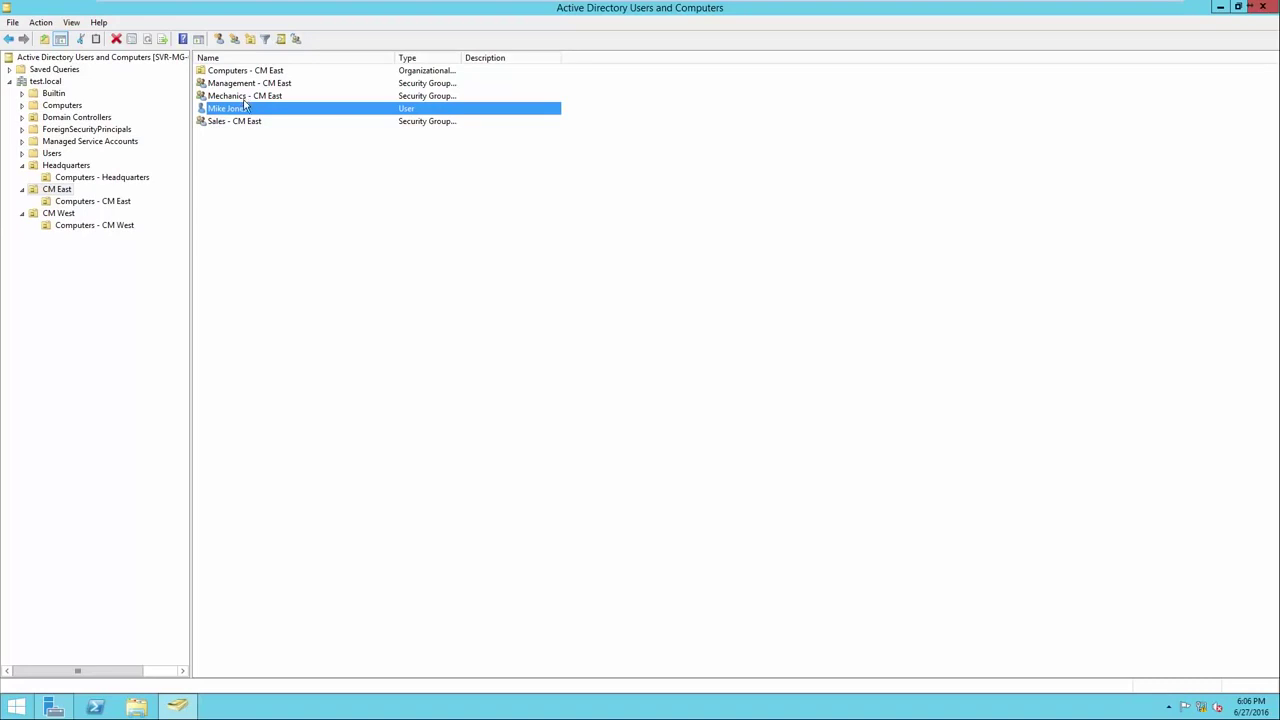
{"action": "right_click", "coordinate": [242, 113]}
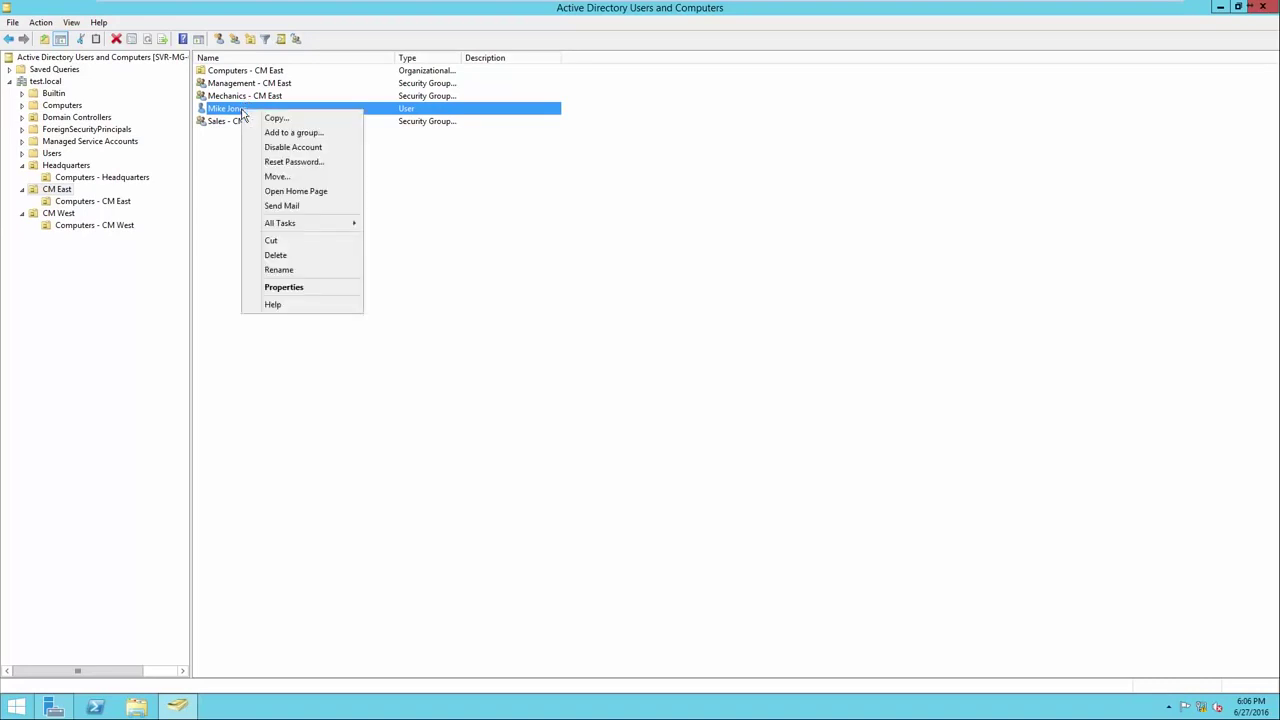
{"action": "left_click", "coordinate": [256, 134]}
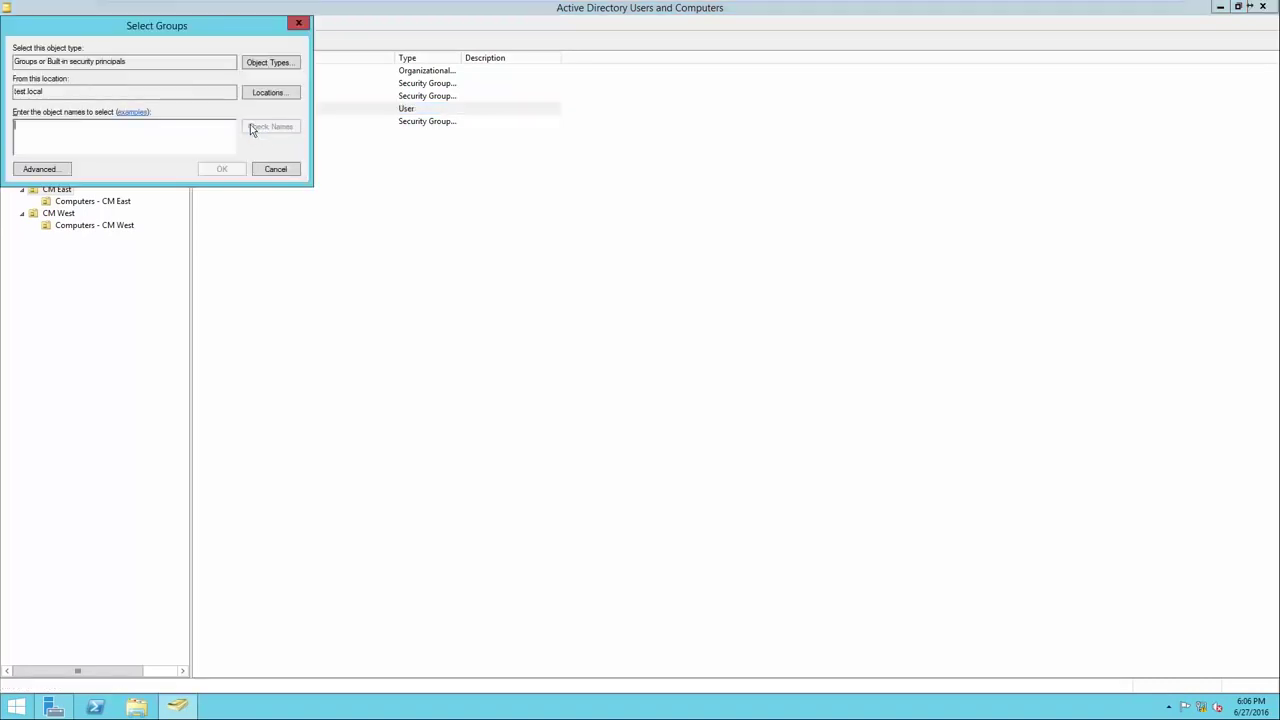
{"action": "left_click_drag", "start_coordinate": [178, 30], "coordinate": [500, 204]}
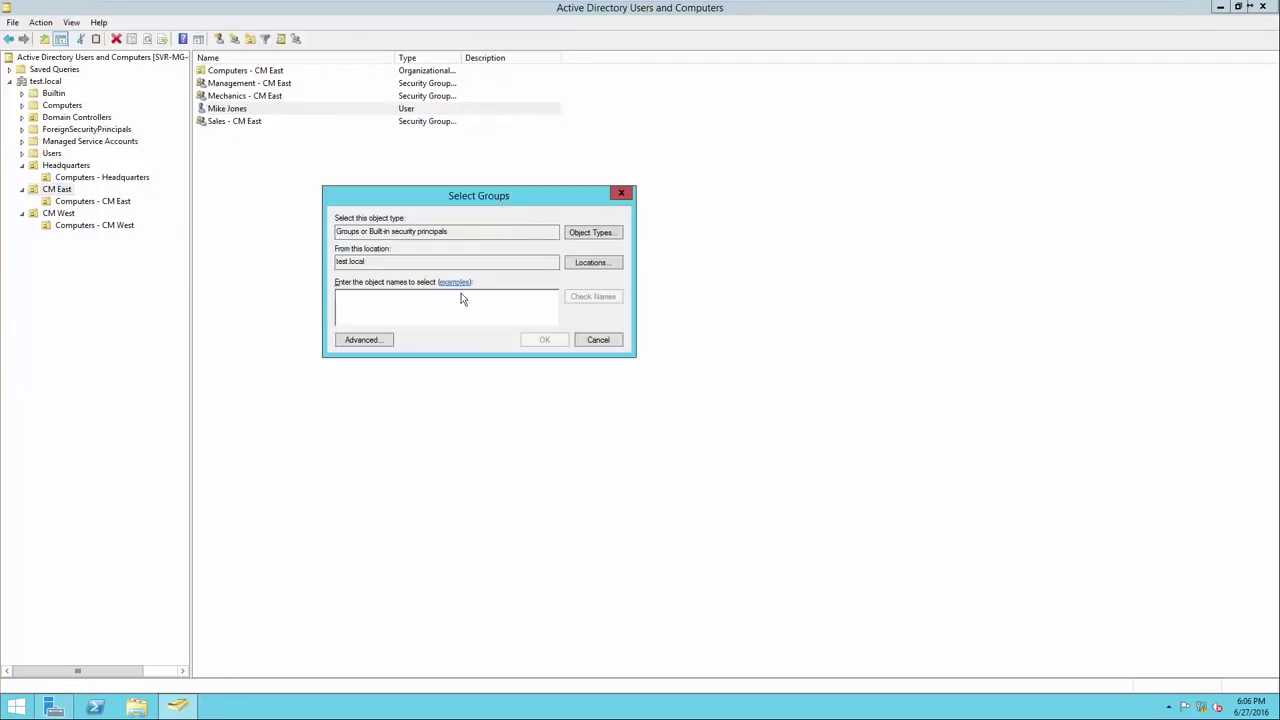
{"action": "type", "text": "Mechanics"}
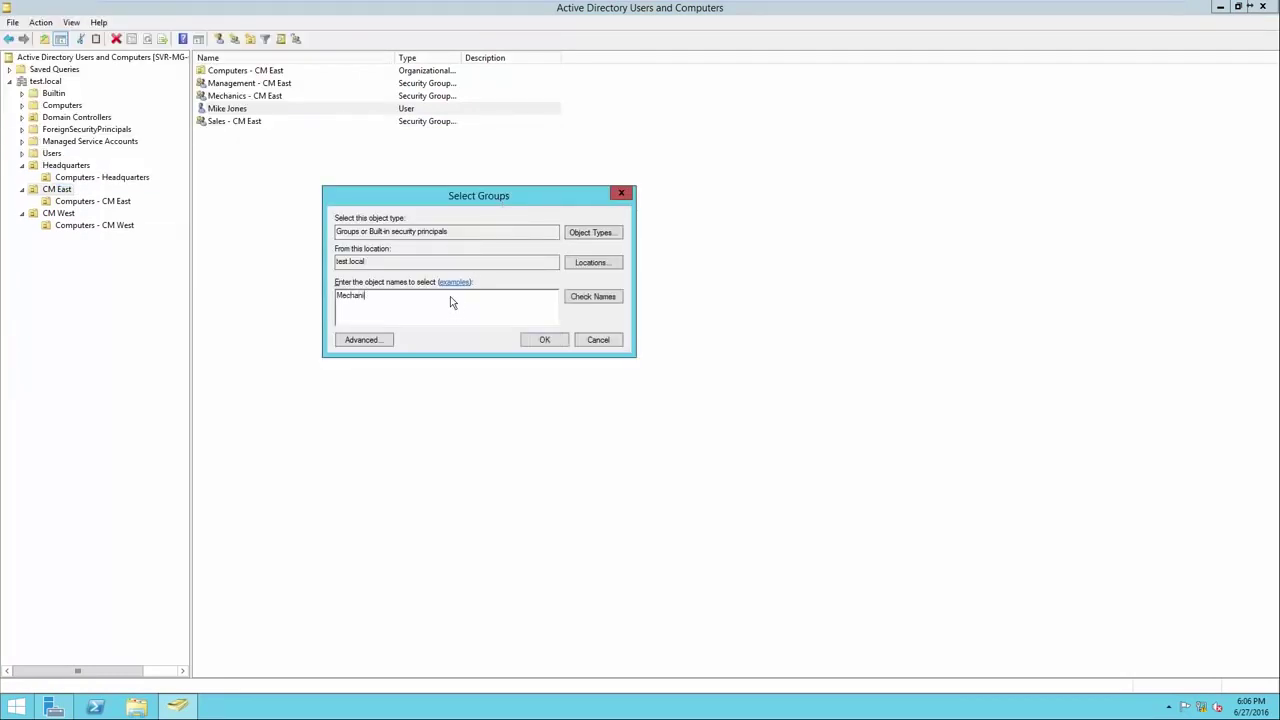
{"action": "left_click", "coordinate": [590, 300]}
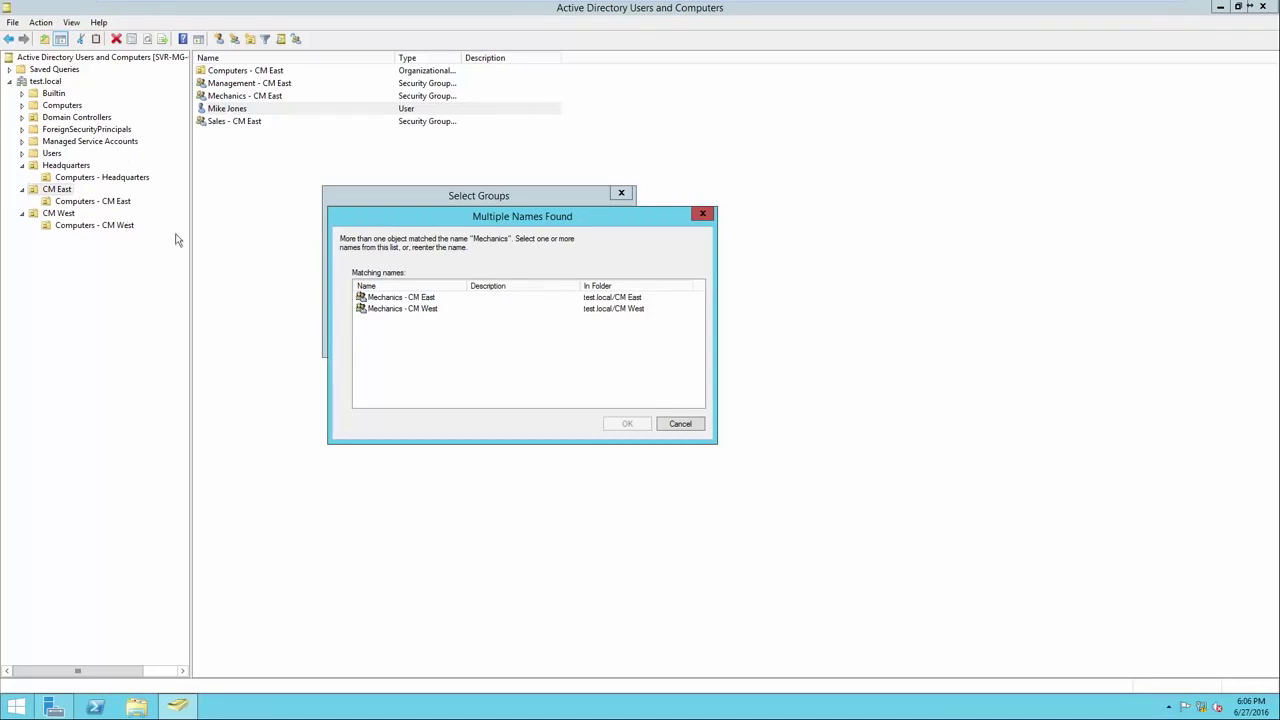
{"action": "left_click", "coordinate": [404, 300]}
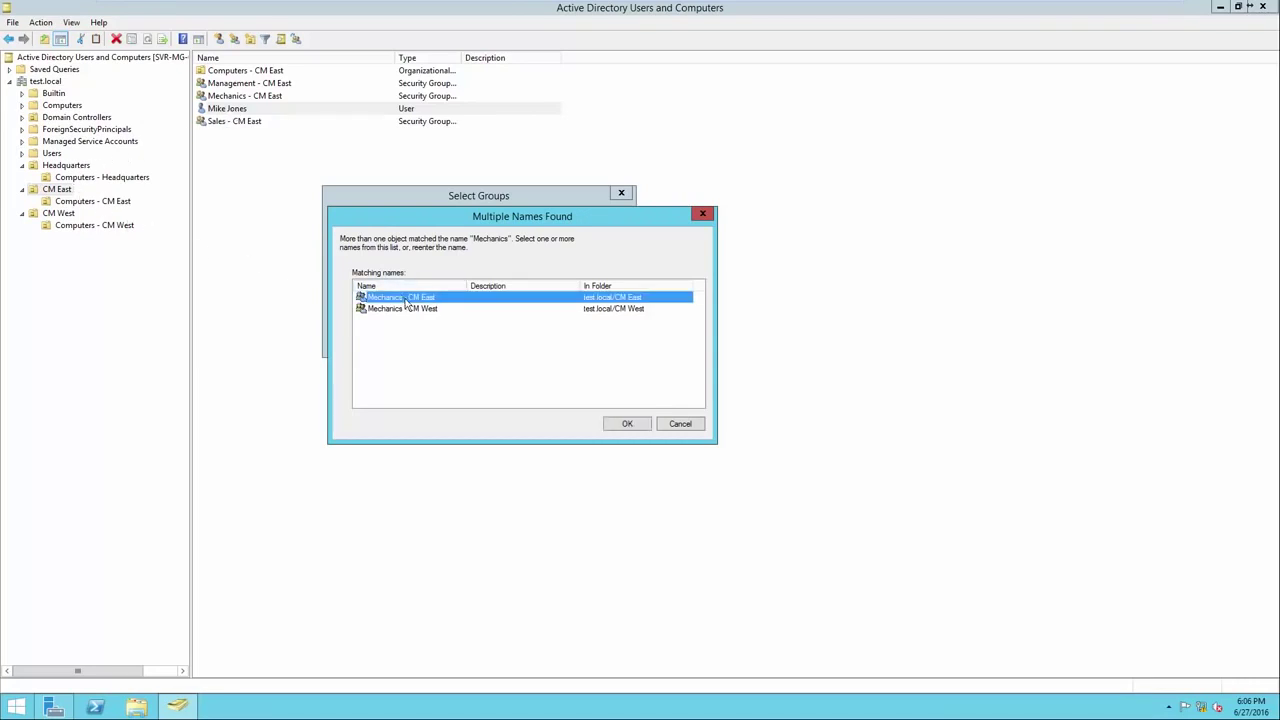
{"action": "left_click", "coordinate": [620, 428]}
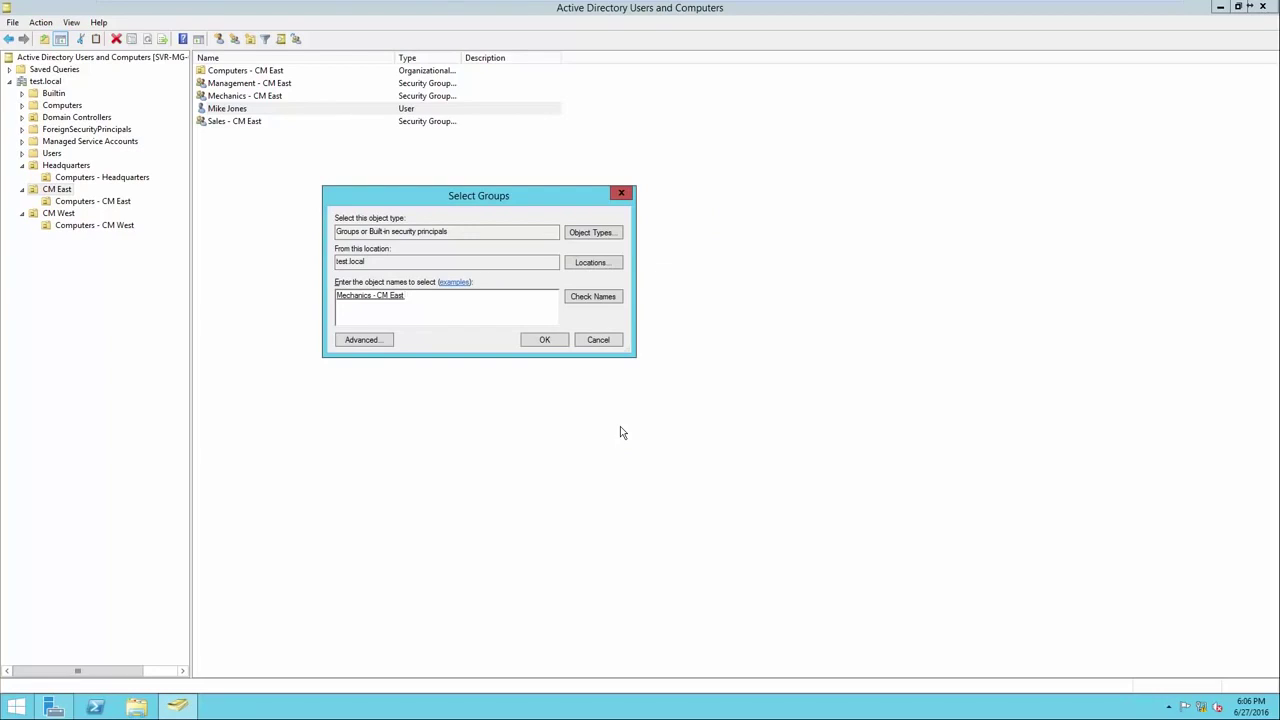
{"action": "left_click", "coordinate": [546, 341]}
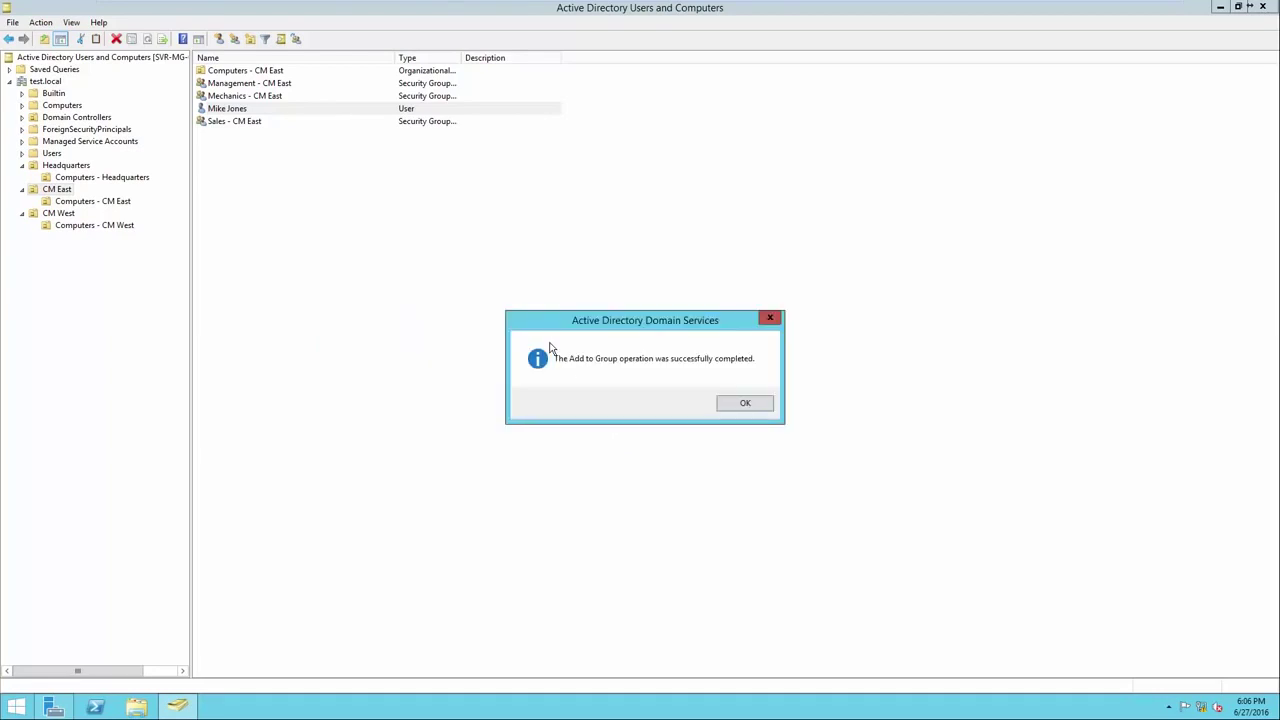
{"action": "left_click", "coordinate": [743, 404]}
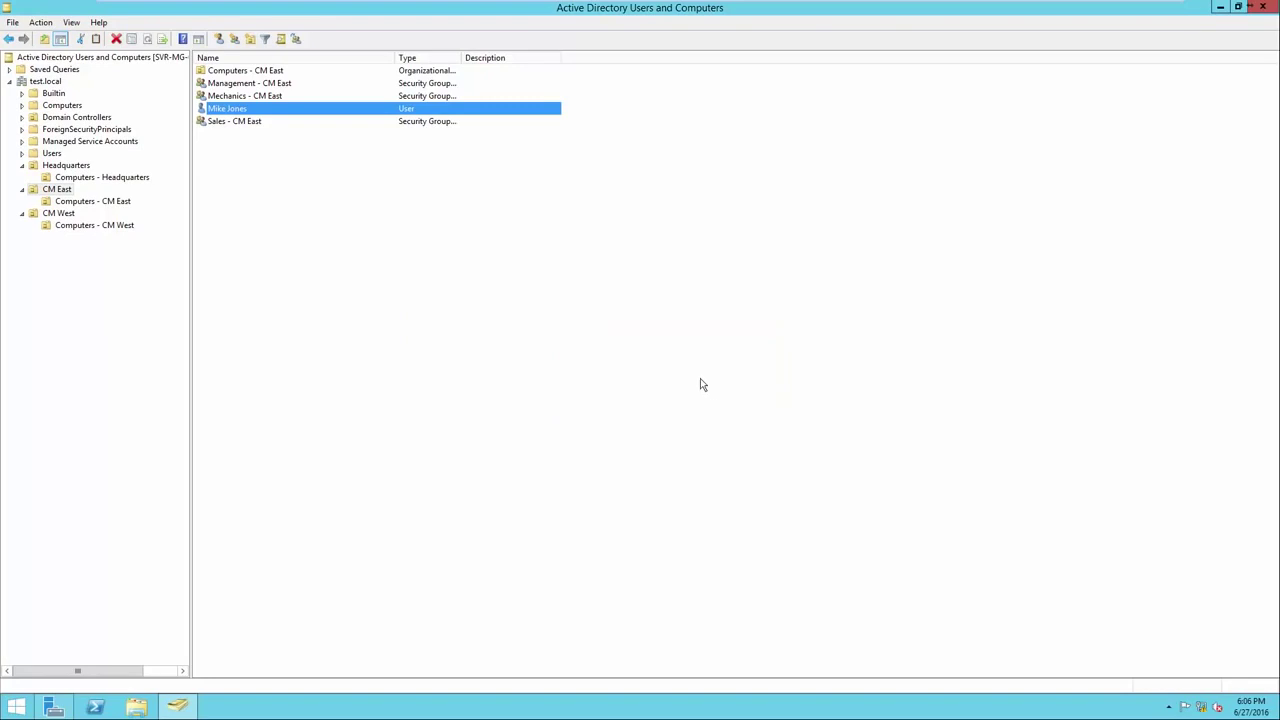
Review the Mechanics - CM East group's member list and close its properties.
{"action": "right_click", "coordinate": [287, 97]}
{"action": "left_click", "coordinate": [352, 221]}
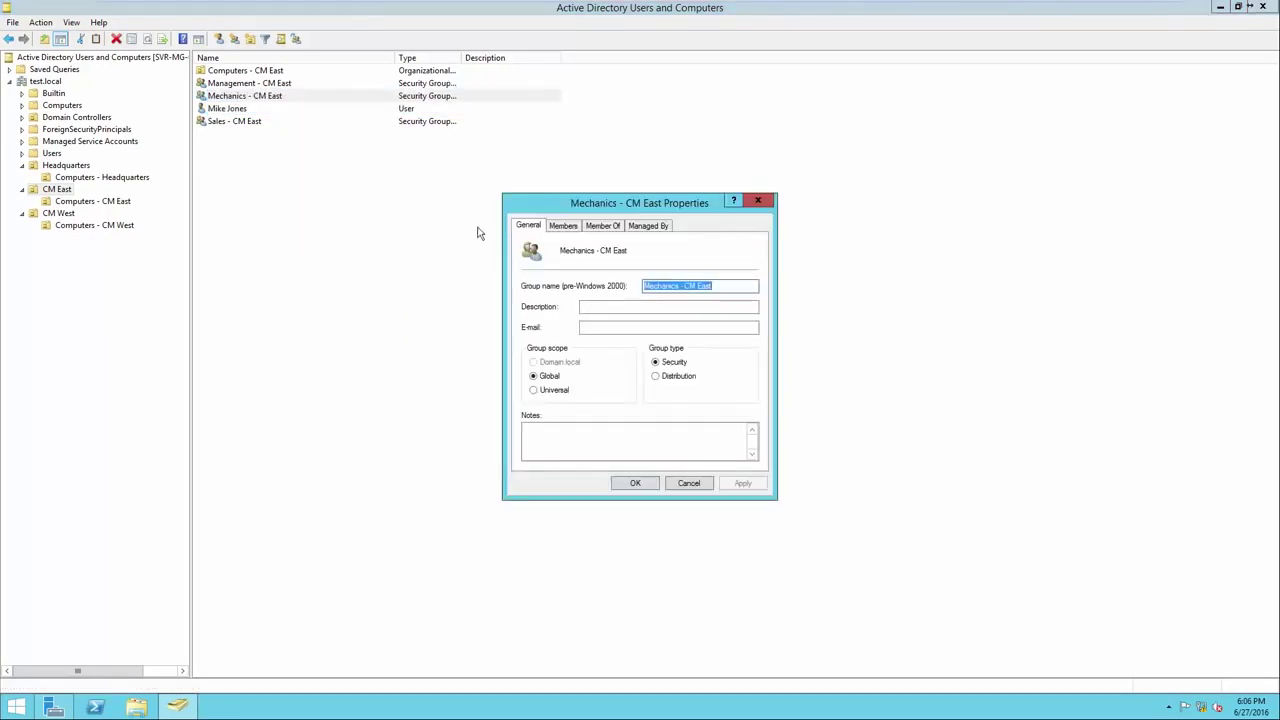
{"action": "left_click", "coordinate": [565, 226]}
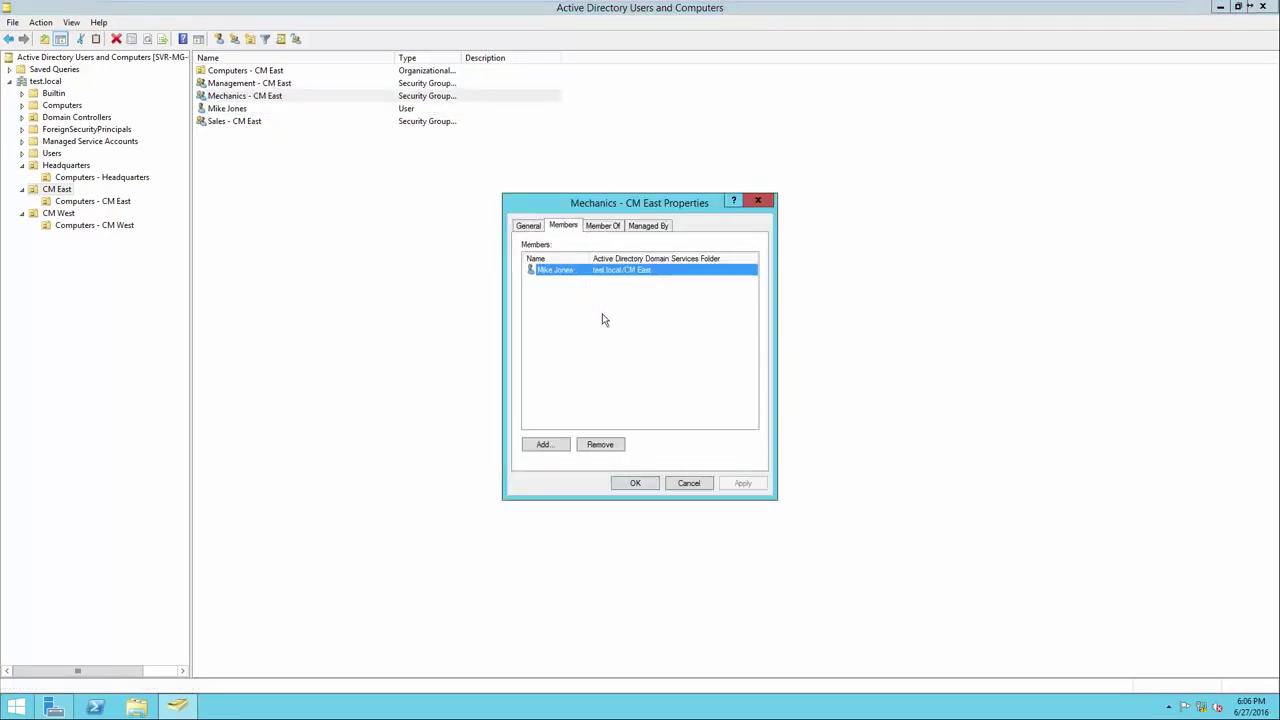
{"action": "left_click", "coordinate": [636, 482]}
{"action": "left_click", "coordinate": [281, 133]}
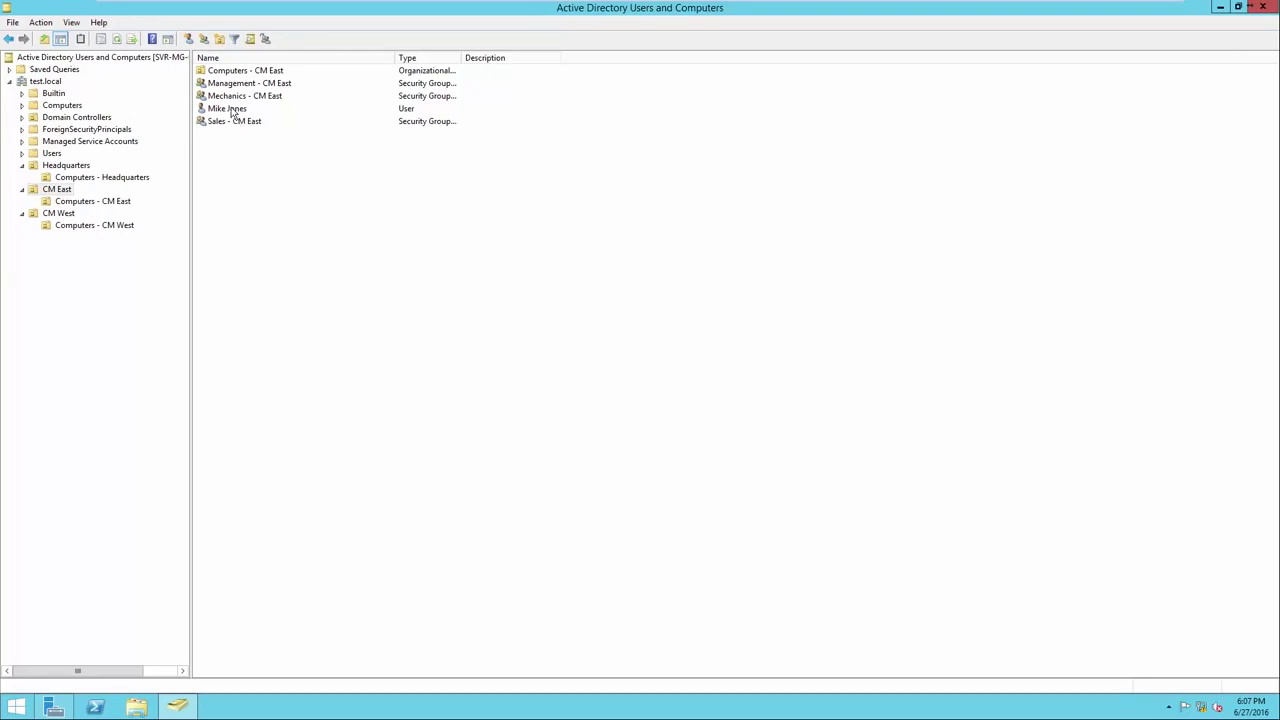
Open the Sales - CM East group's properties to the Members tab, undoing an accidental name edit.
{"action": "left_click", "coordinate": [236, 110]}
{"action": "left_click", "coordinate": [253, 121]}
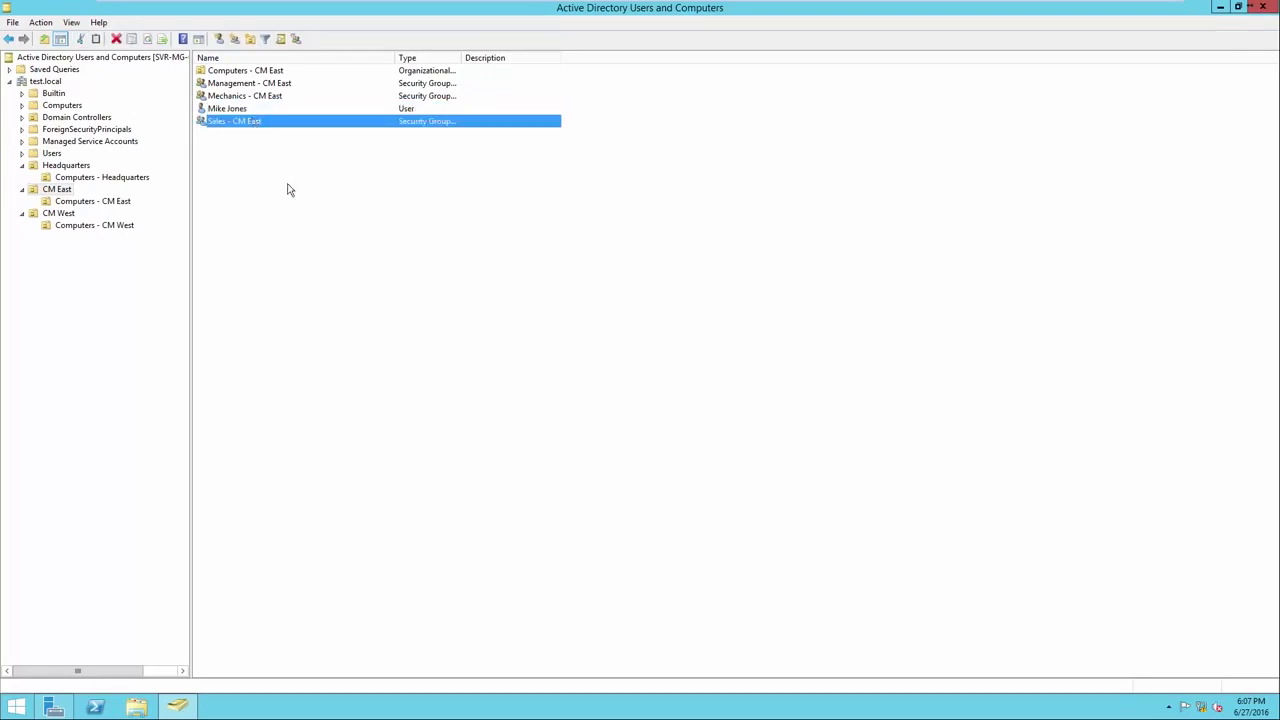
{"action": "right_click", "coordinate": [254, 124]}
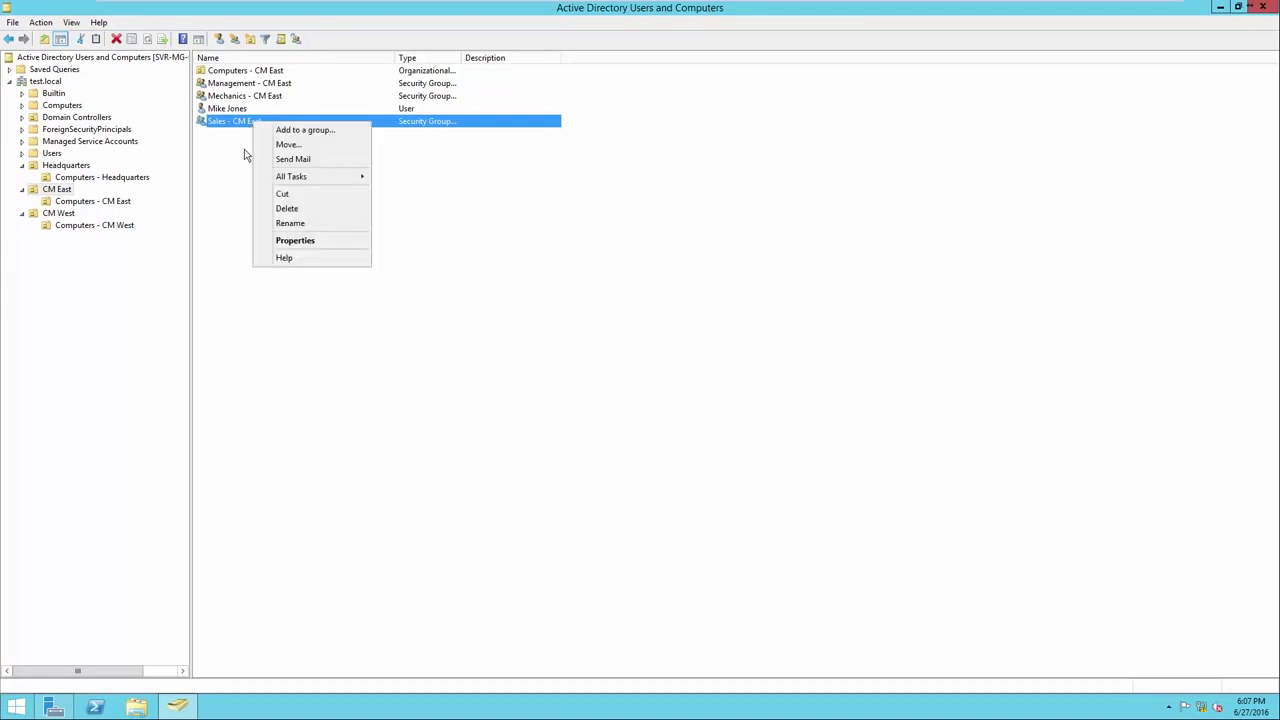
{"action": "left_click", "coordinate": [281, 241]}
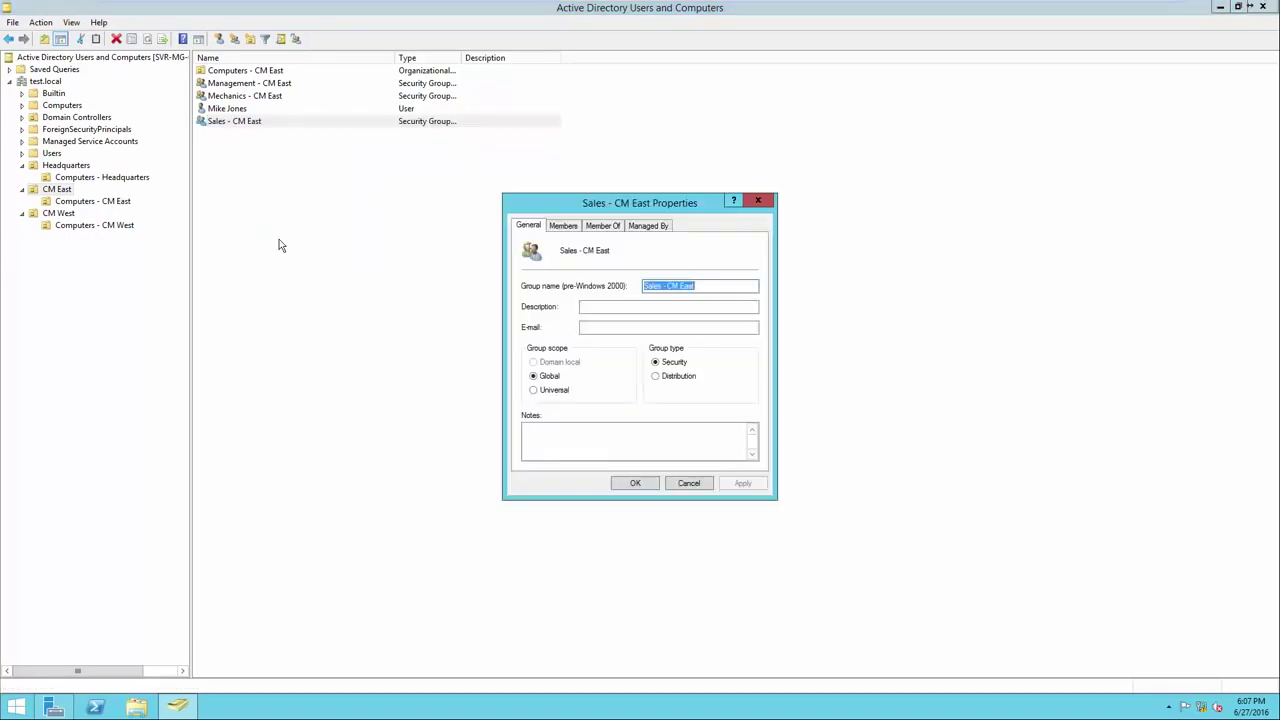
{"action": "type", "text": "4"}
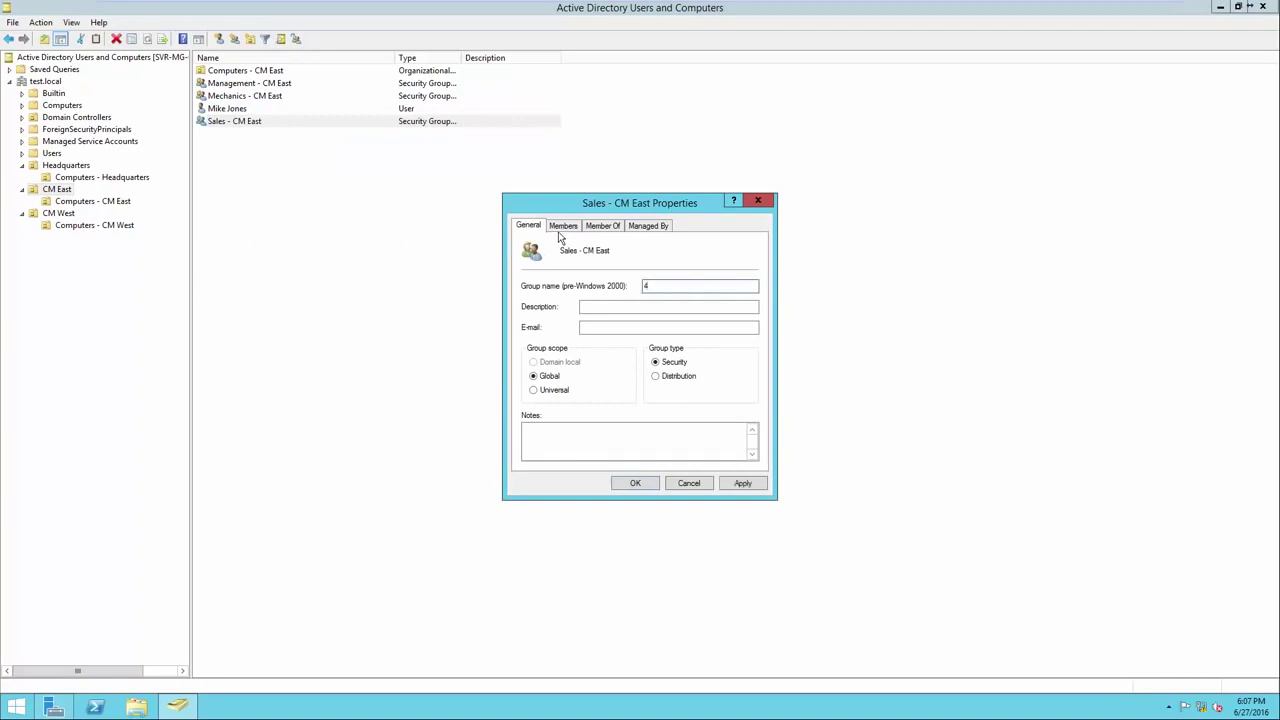
{"action": "key", "text": "ctrl+z"}
{"action": "left_click", "coordinate": [564, 229]}
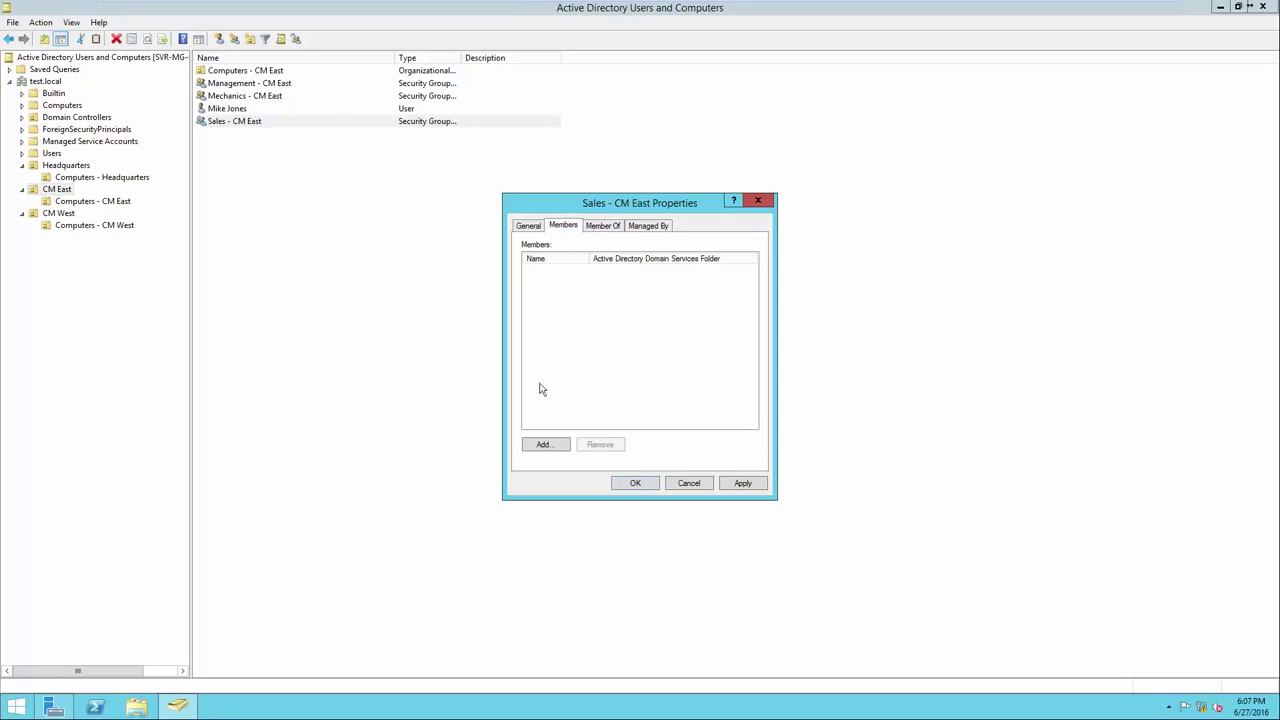
Add the new user account as a member of Sales - CM East and save.
{"action": "left_click", "coordinate": [544, 444]}
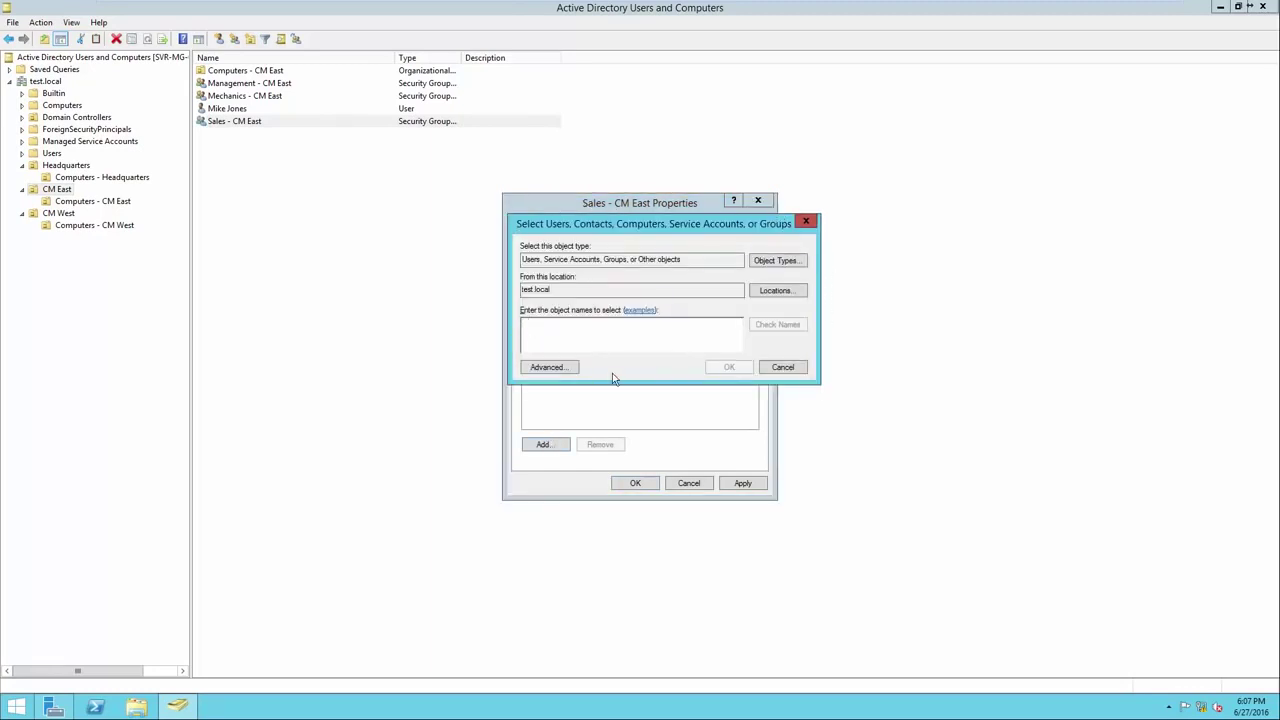
{"action": "left_click_drag", "start_coordinate": [660, 262], "coordinate": [516, 296]}
{"action": "left_click", "coordinate": [537, 292]}
{"action": "left_click", "coordinate": [572, 333]}
{"action": "type", "text": "mik"}
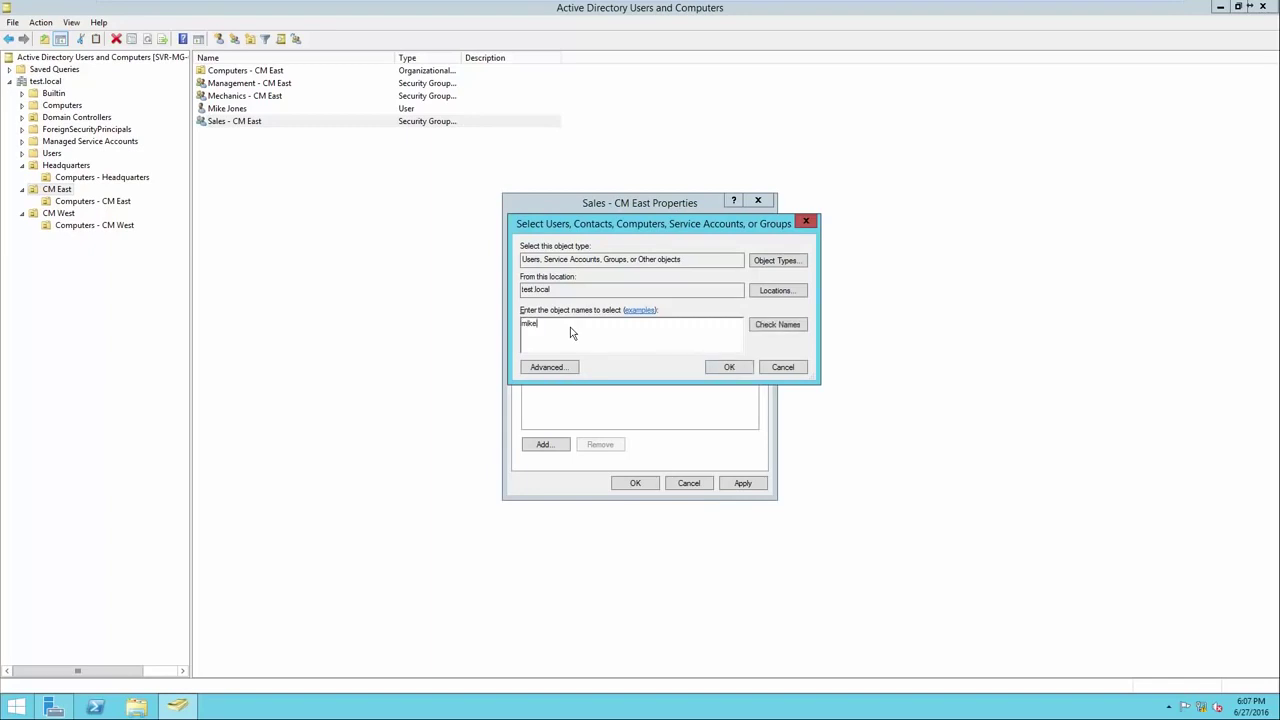
{"action": "type", "text": "e"}
{"action": "left_click", "coordinate": [778, 325]}
{"action": "left_click_drag", "start_coordinate": [625, 324], "coordinate": [560, 335]}
{"action": "left_click", "coordinate": [643, 337]}
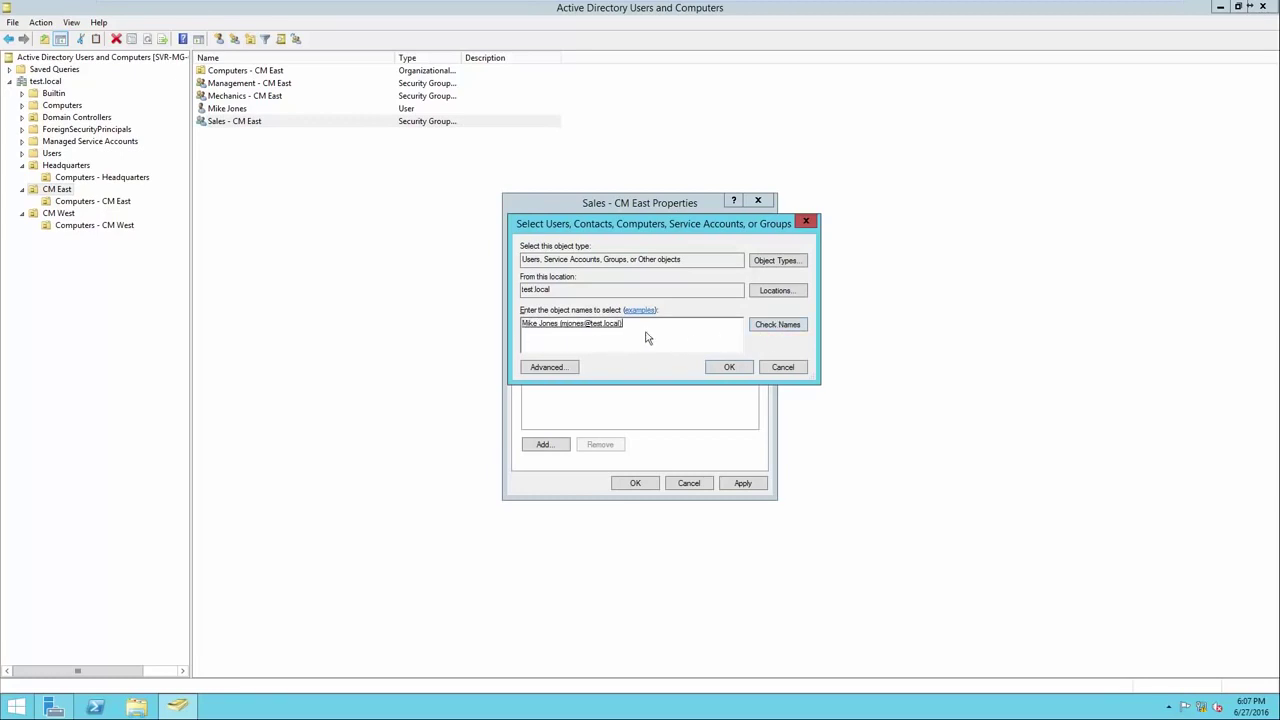
{"action": "left_click", "coordinate": [723, 369]}
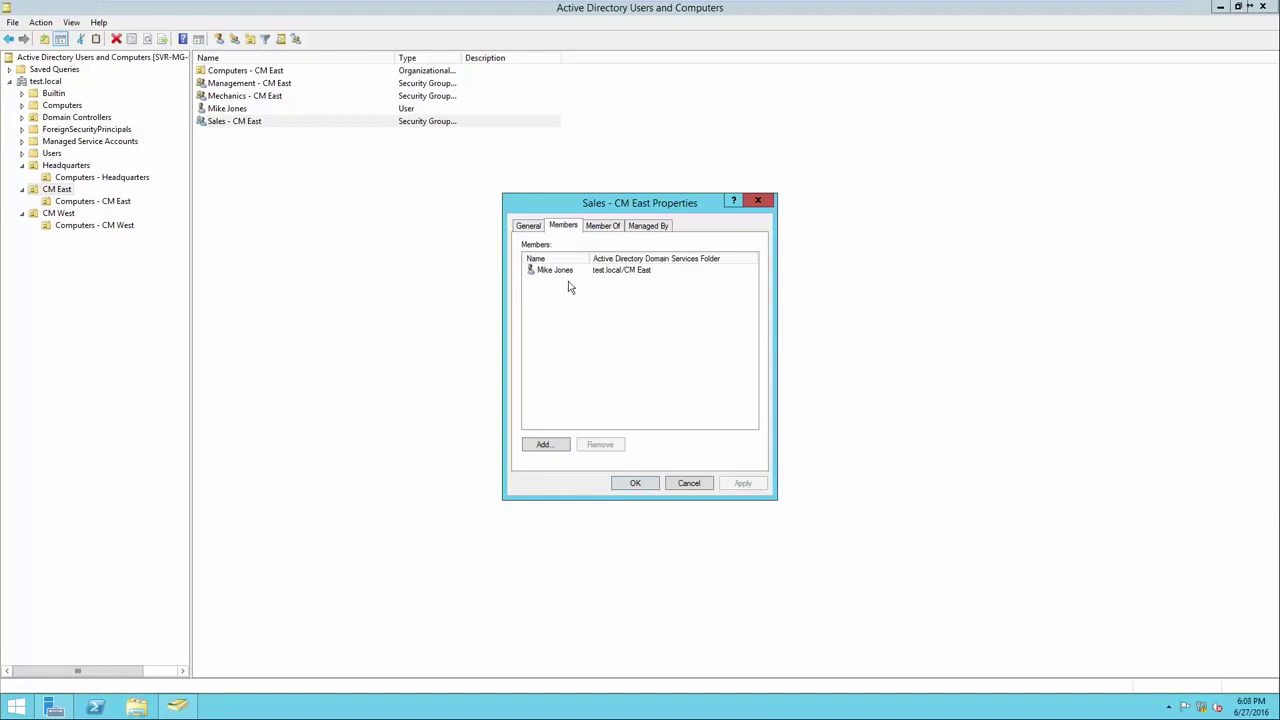
{"action": "left_click", "coordinate": [635, 483]}
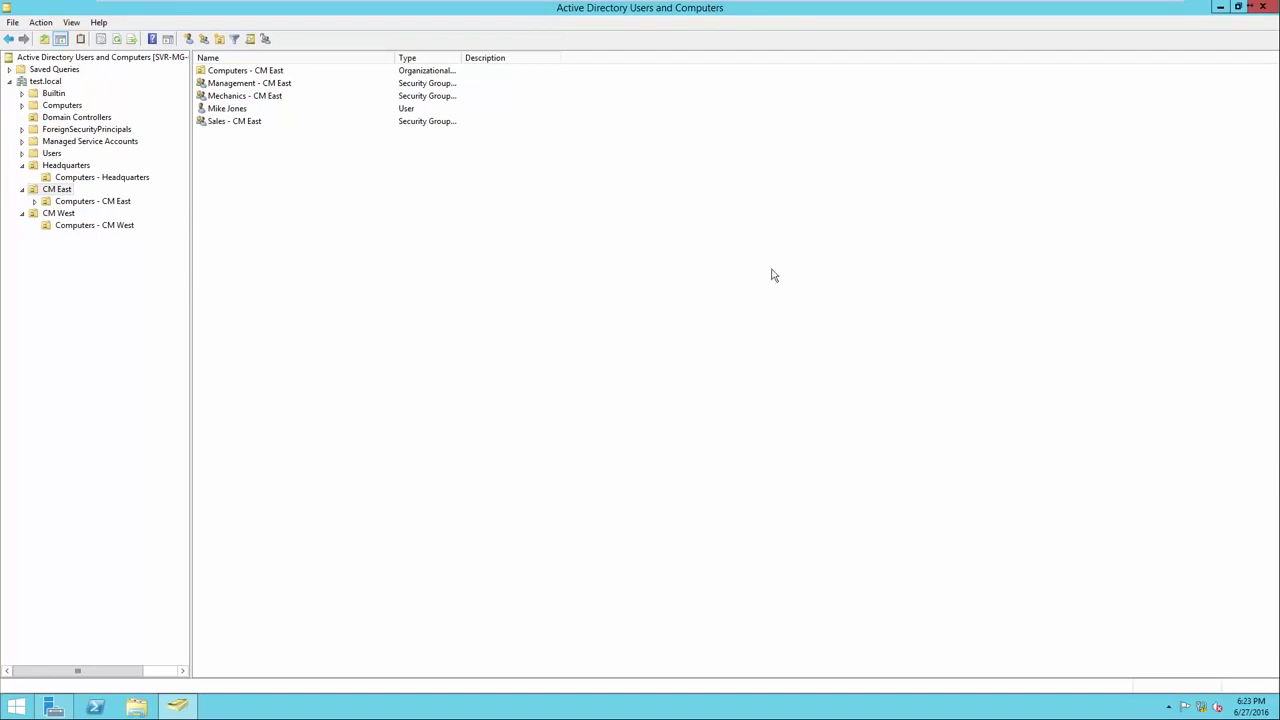
{"action": "left_click", "coordinate": [303, 111]}
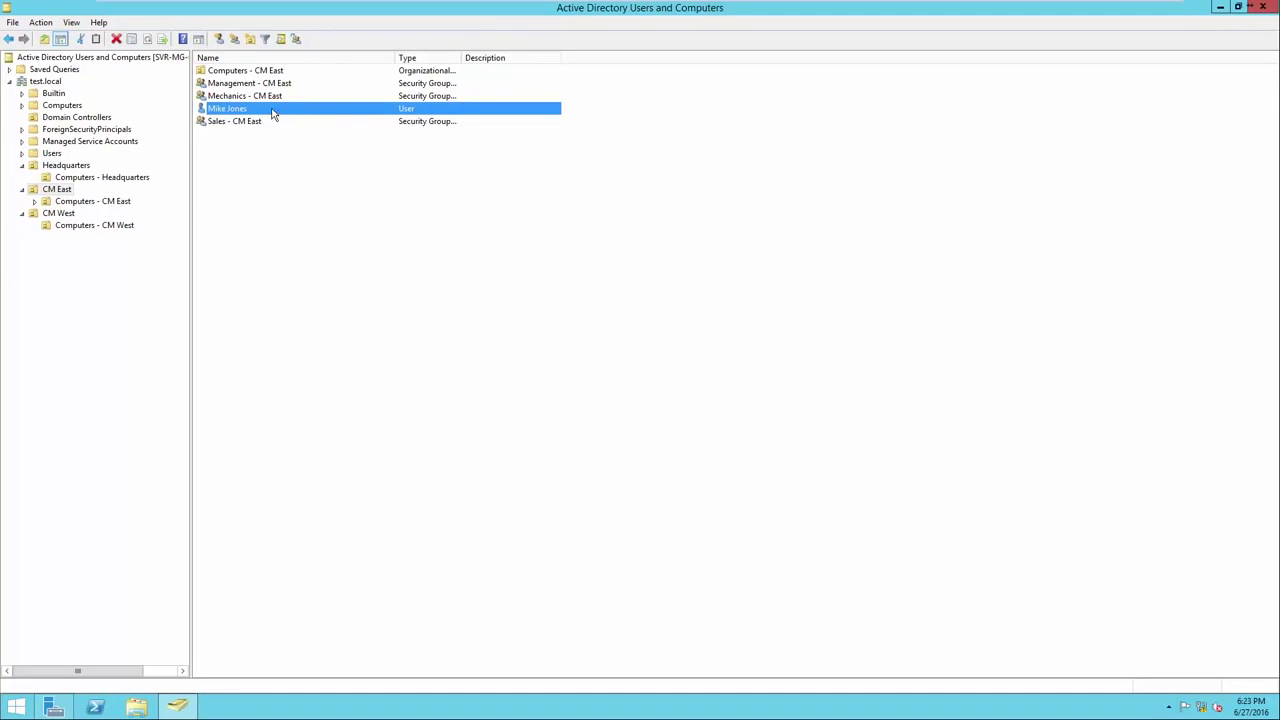
Move the user account from CM East into Headquarters and display Headquarters' contents.
{"action": "right_click", "coordinate": [272, 113]}
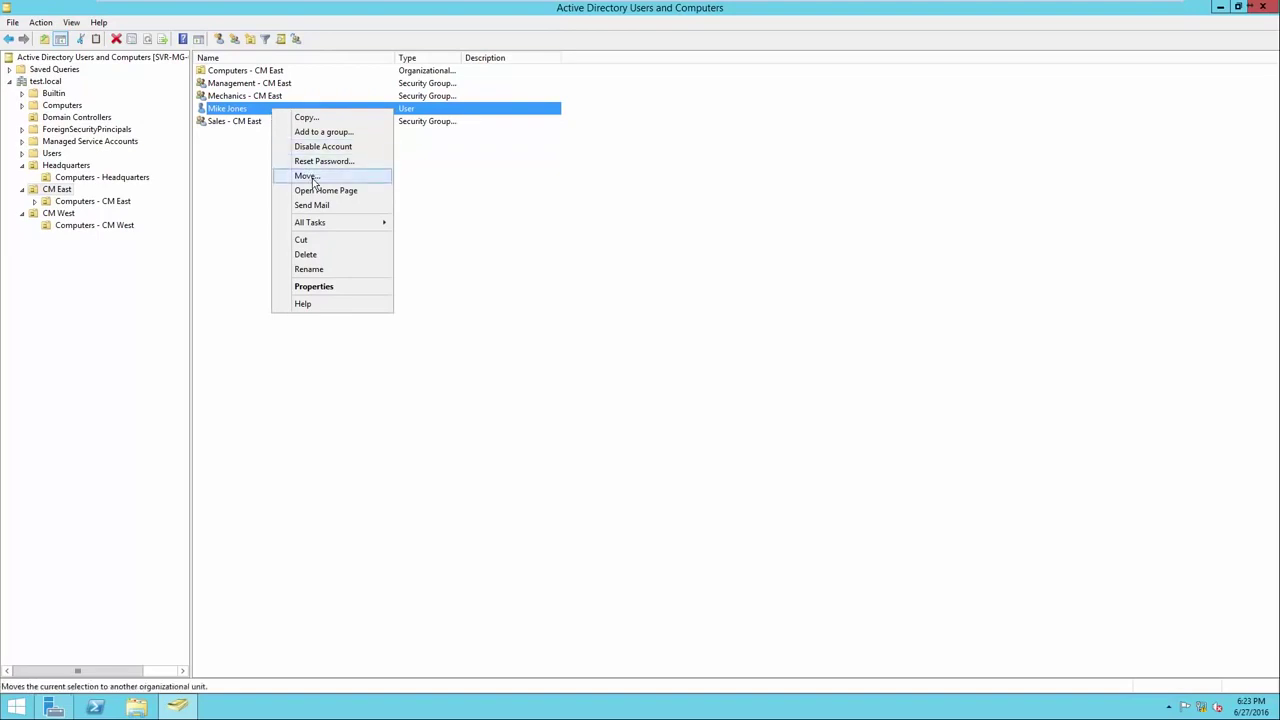
{"action": "left_click", "coordinate": [306, 176]}
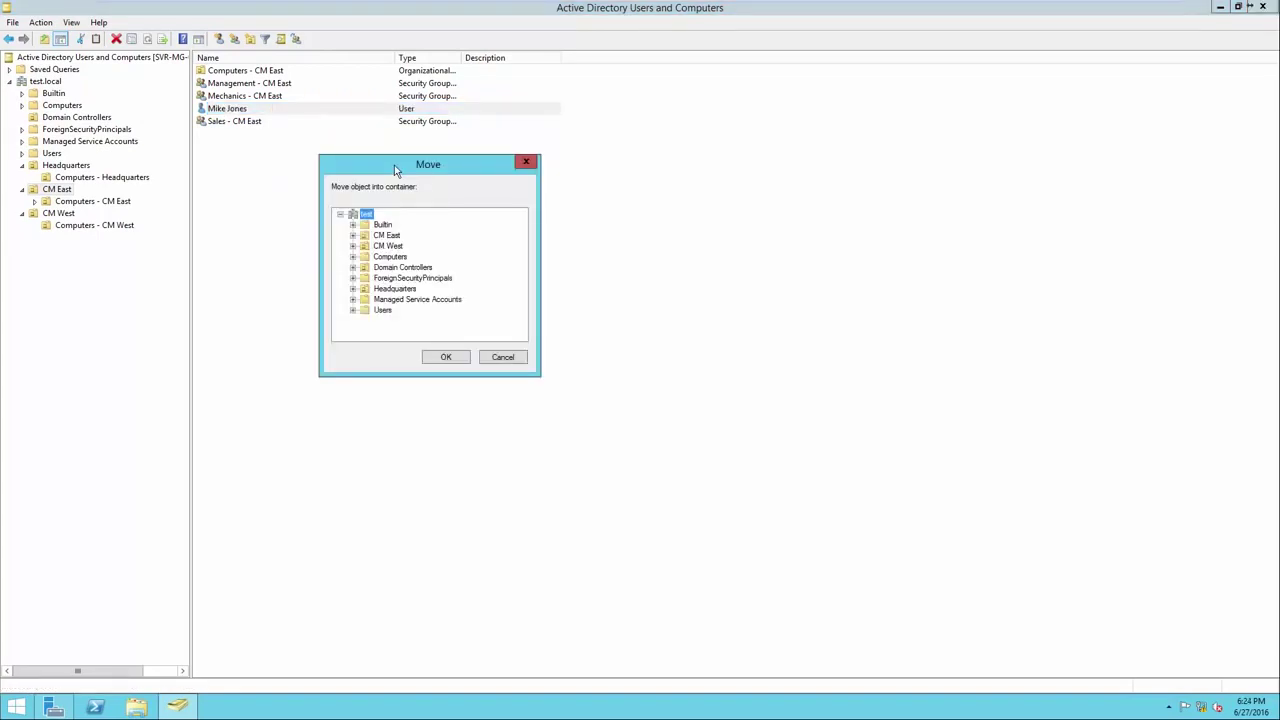
{"action": "left_click", "coordinate": [397, 289]}
{"action": "left_click", "coordinate": [446, 358]}
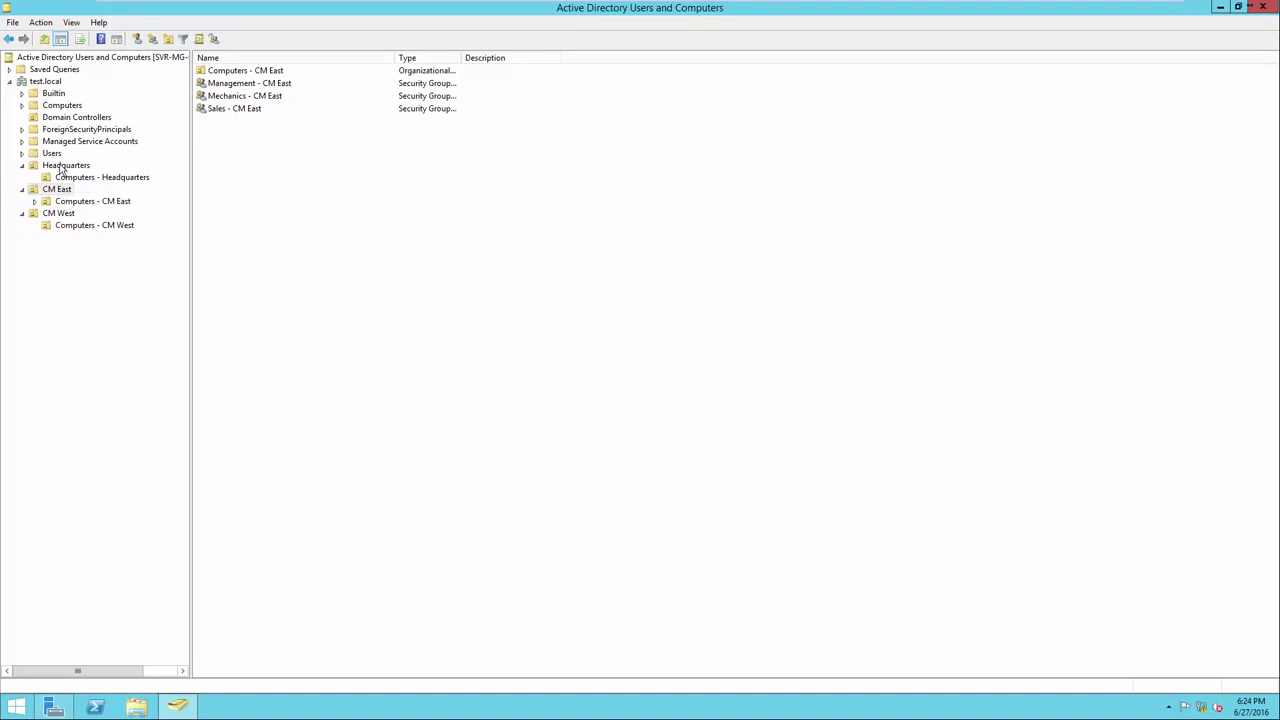
{"action": "left_click", "coordinate": [61, 167]}
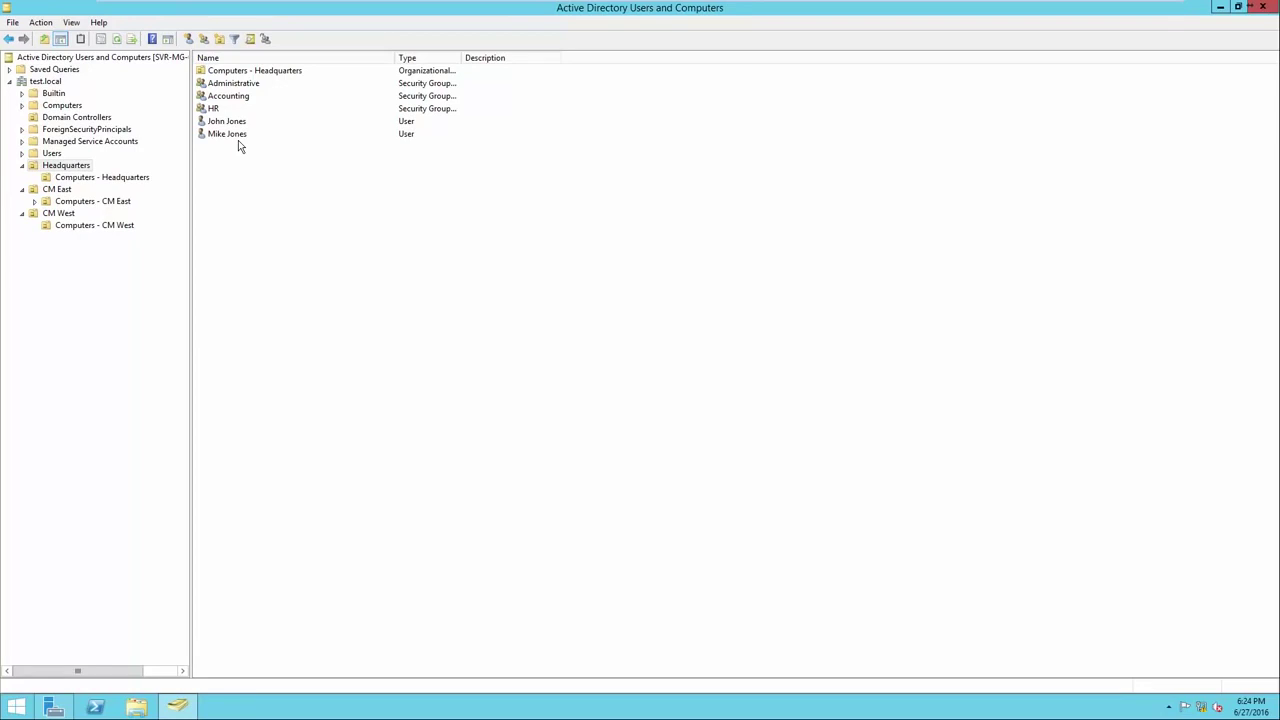
Remove the user's Mechanics - CM East and Sales - CM East memberships on its Member Of tab.
{"action": "right_click", "coordinate": [237, 140]}
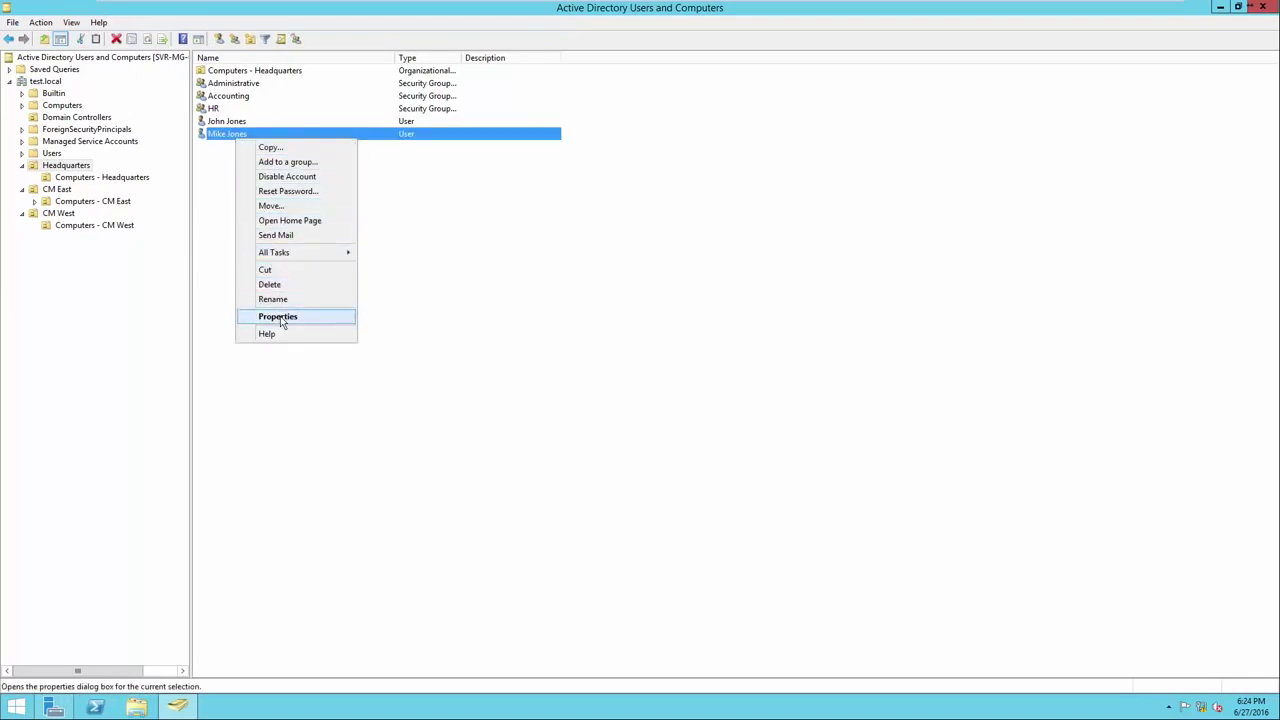
{"action": "left_click", "coordinate": [279, 318]}
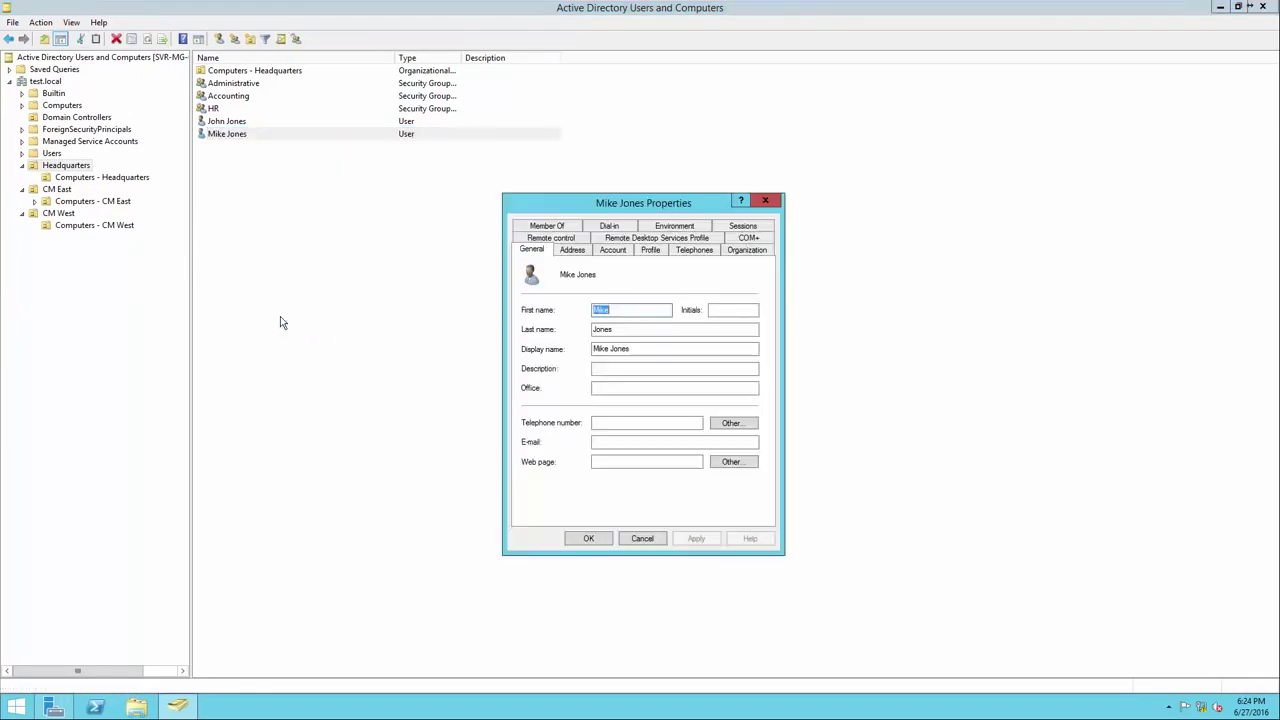
{"action": "left_click", "coordinate": [548, 227]}
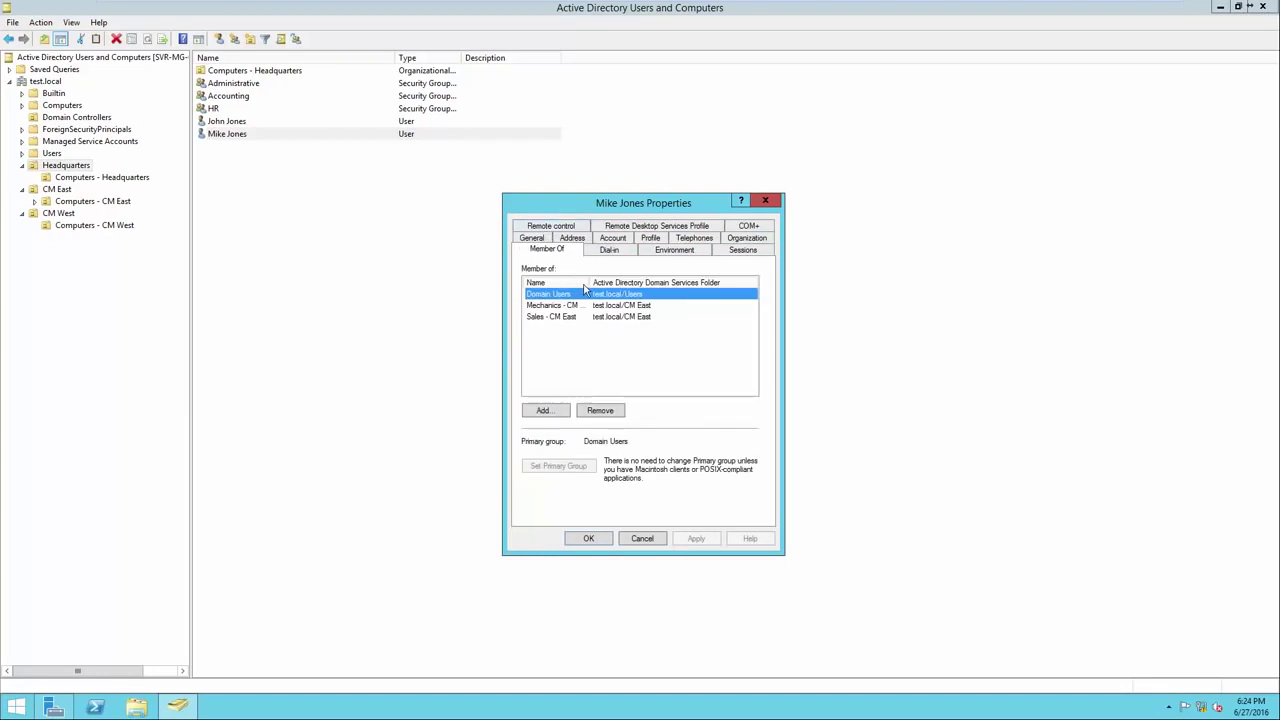
{"action": "left_click_drag", "start_coordinate": [612, 282], "coordinate": [684, 282]}
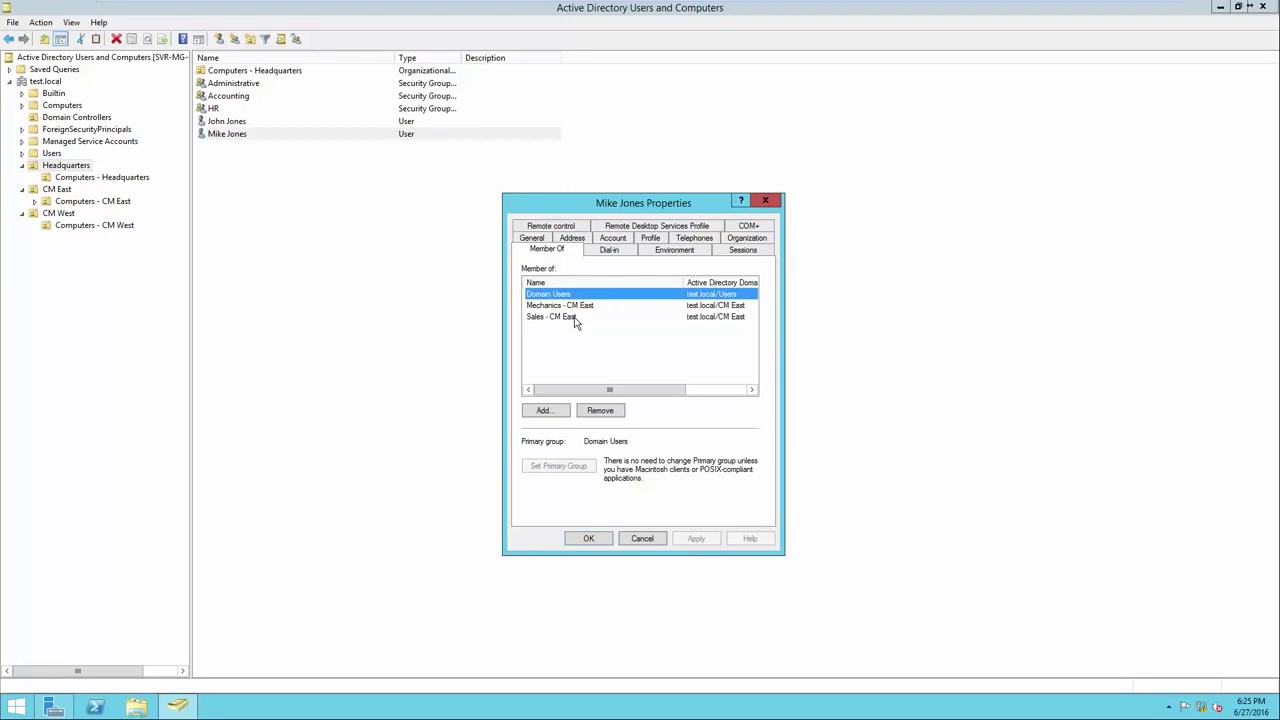
{"action": "left_click", "coordinate": [576, 310]}
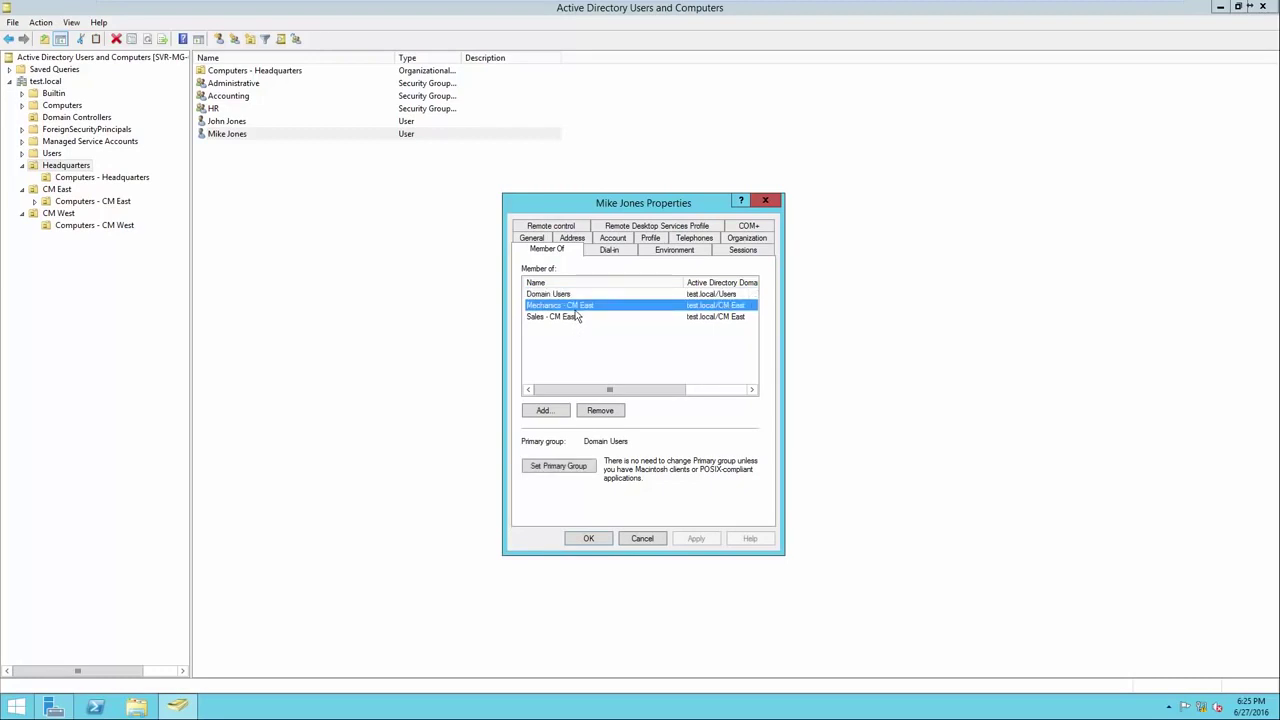
{"action": "left_click", "coordinate": [577, 316], "text": "shift"}
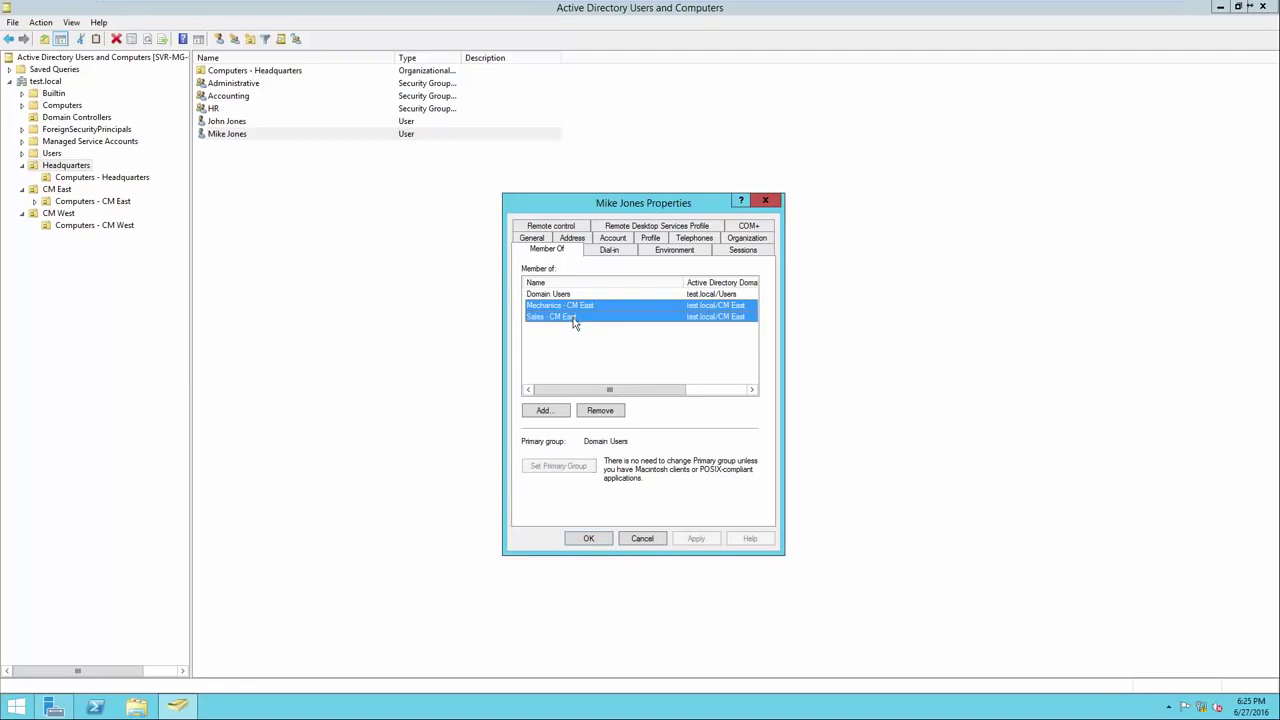
{"action": "left_click", "coordinate": [601, 411]}
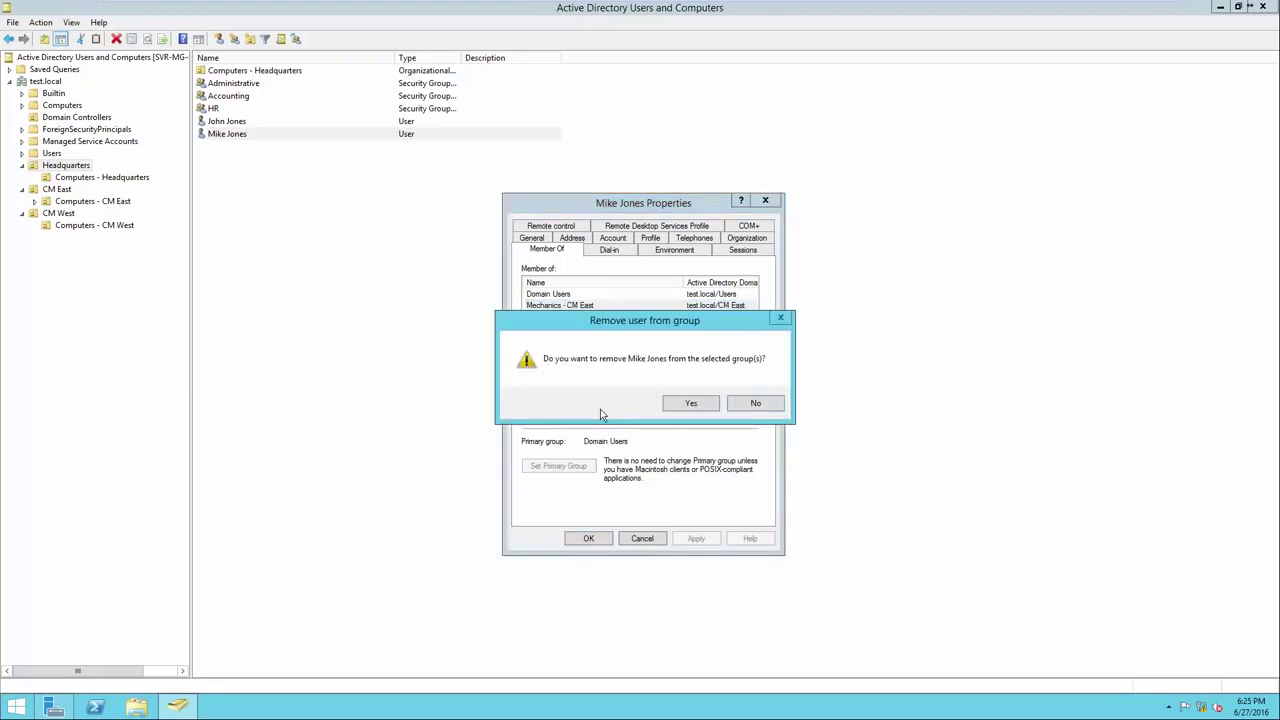
{"action": "left_click", "coordinate": [684, 405]}
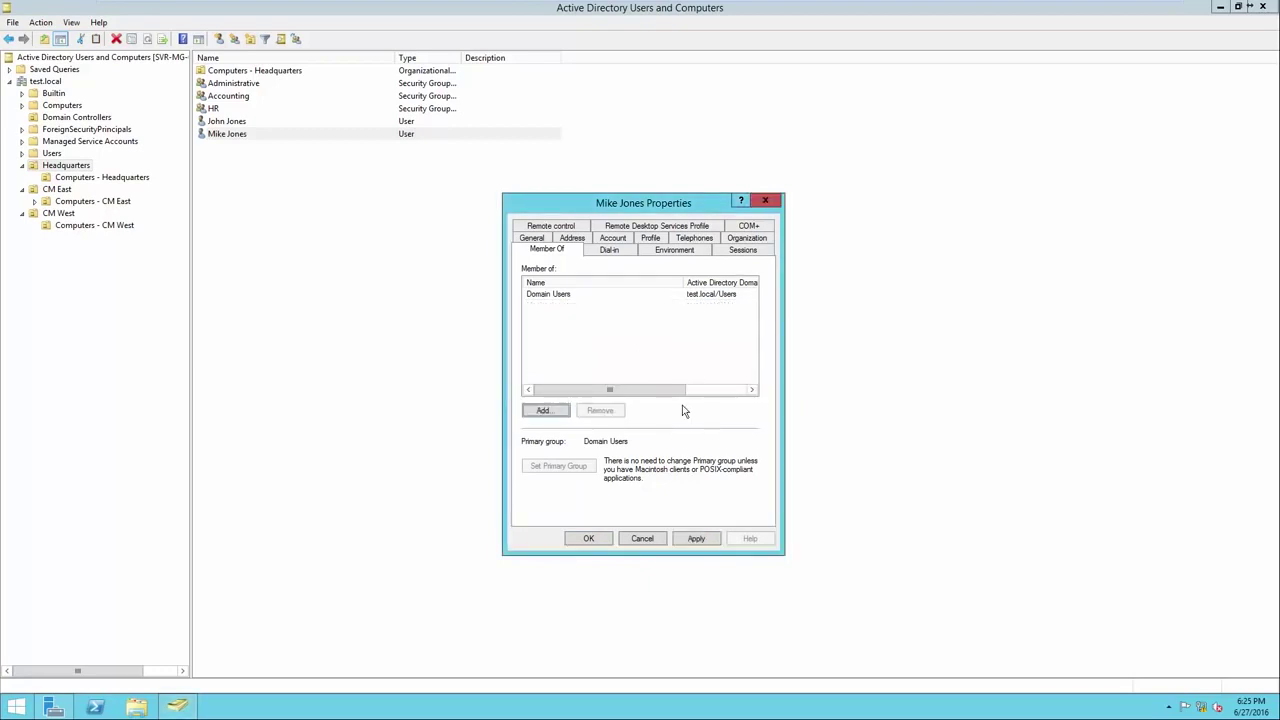
{"action": "left_click", "coordinate": [590, 538]}
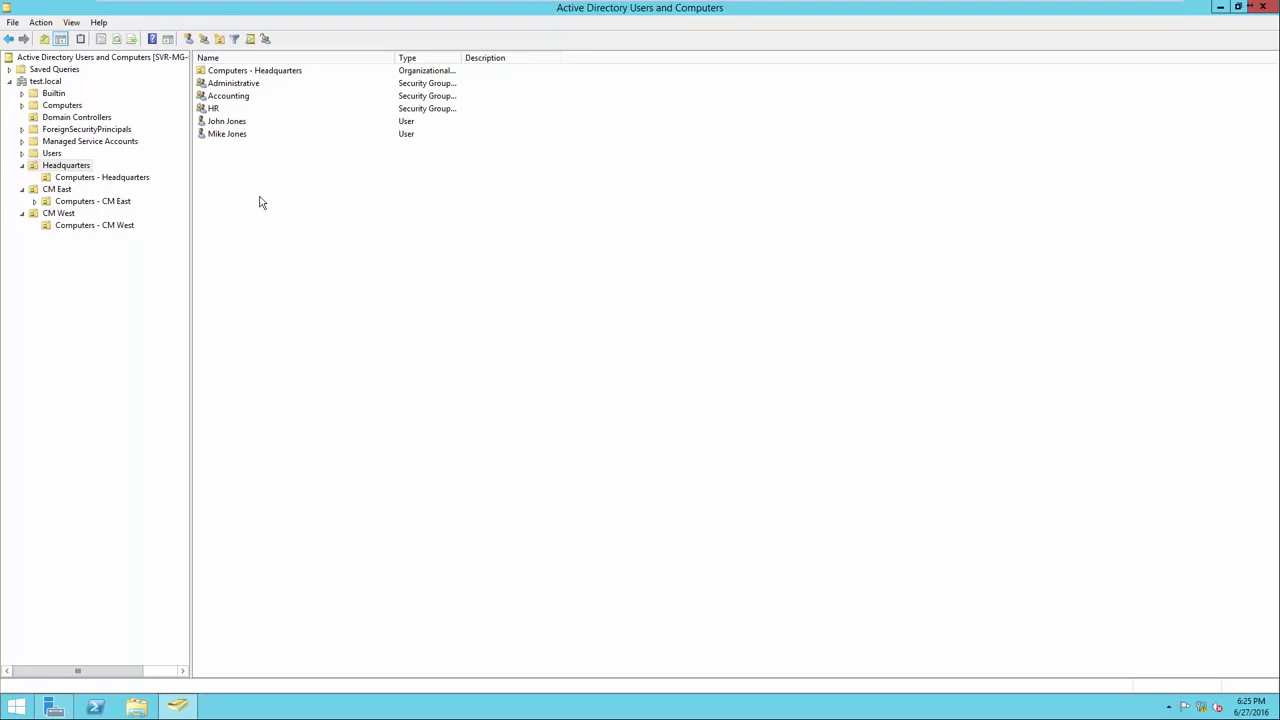
{"action": "right_click", "coordinate": [241, 144]}
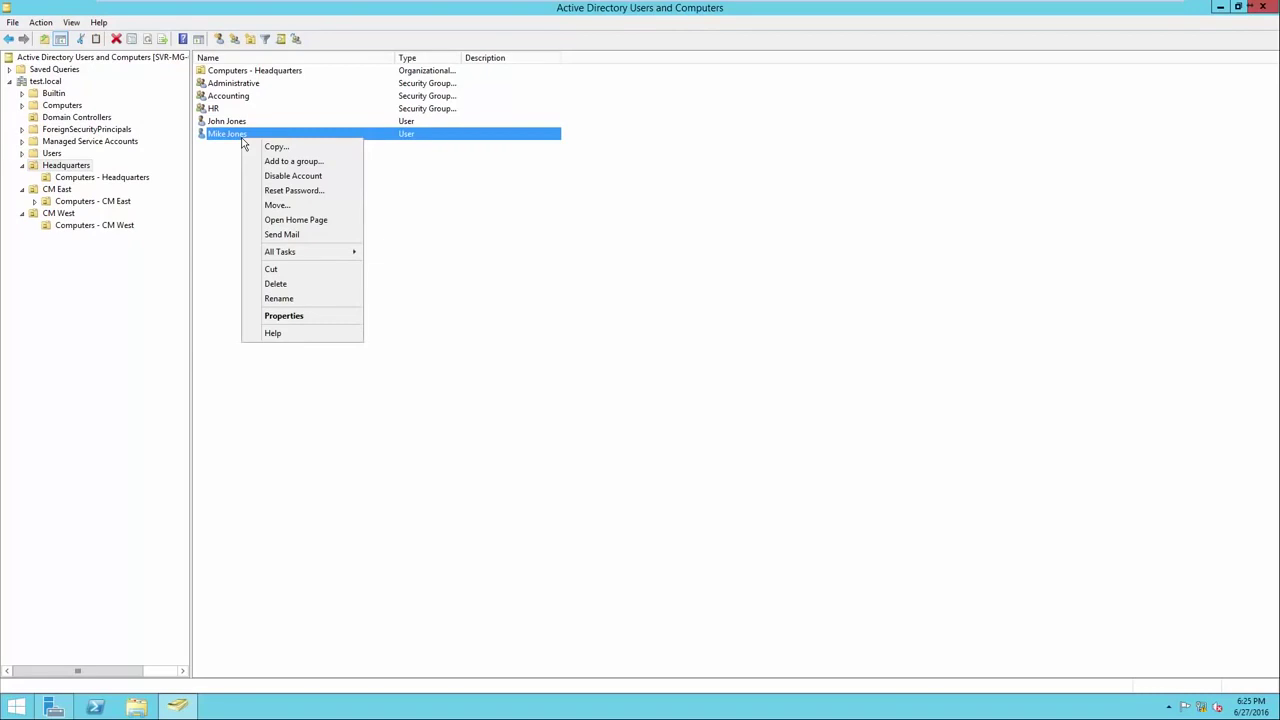
{"action": "left_click", "coordinate": [258, 181]}
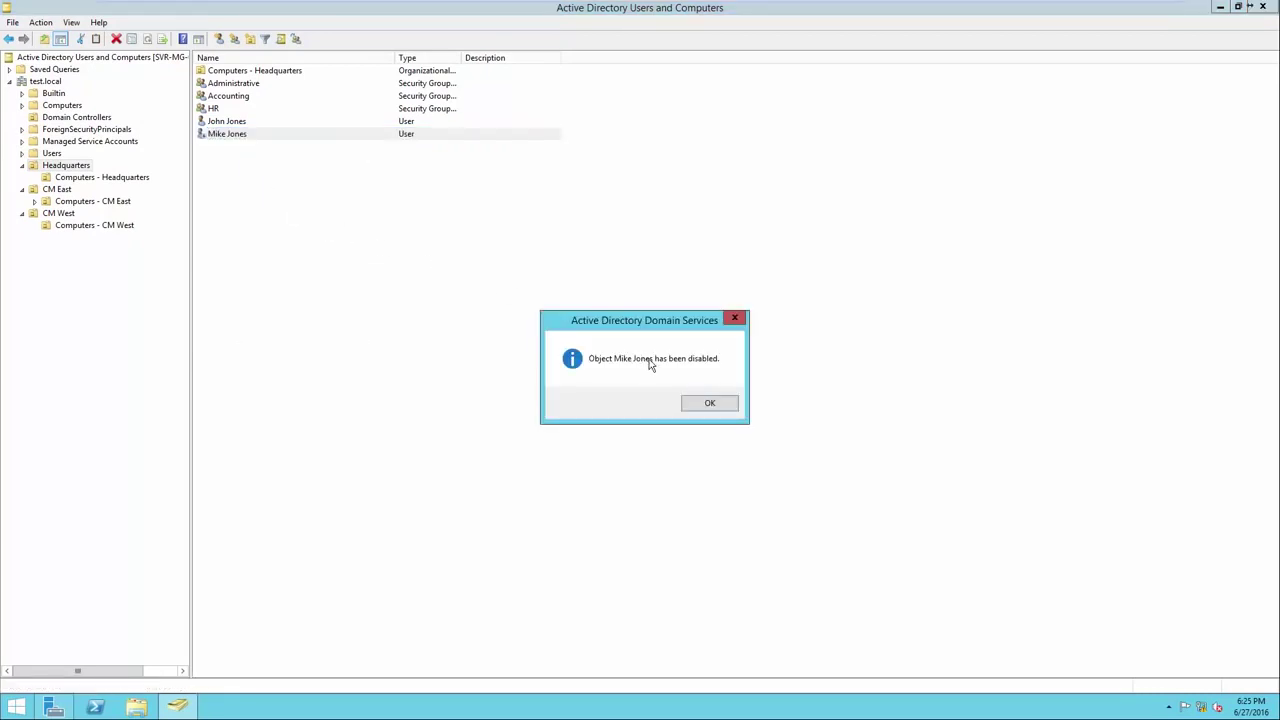
{"action": "left_click", "coordinate": [708, 404]}
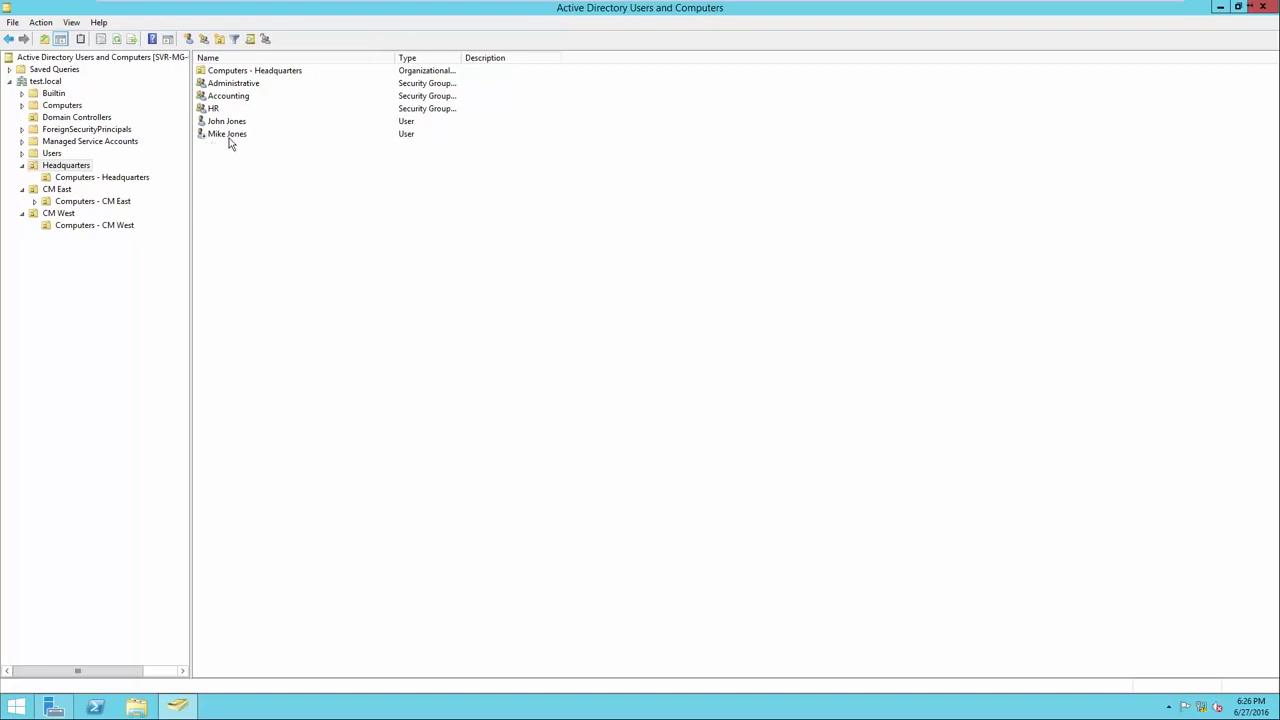
{"action": "right_click", "coordinate": [229, 143]}
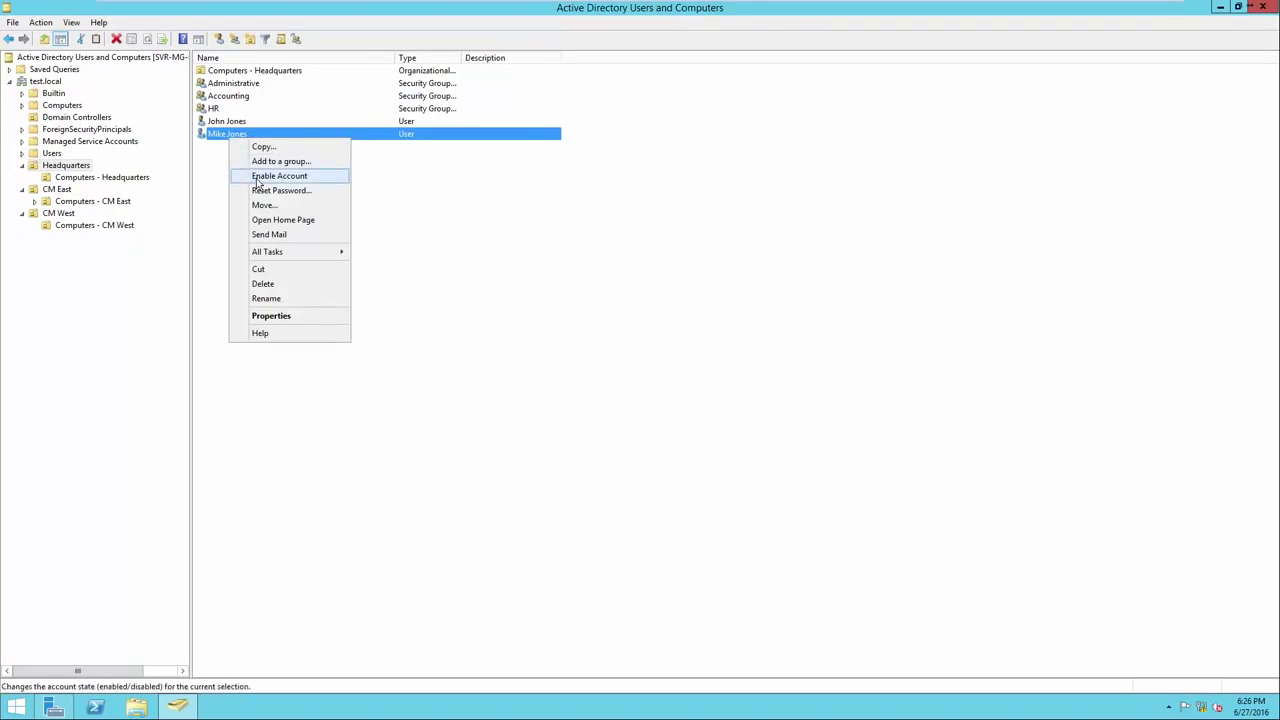
{"action": "left_click", "coordinate": [258, 177]}
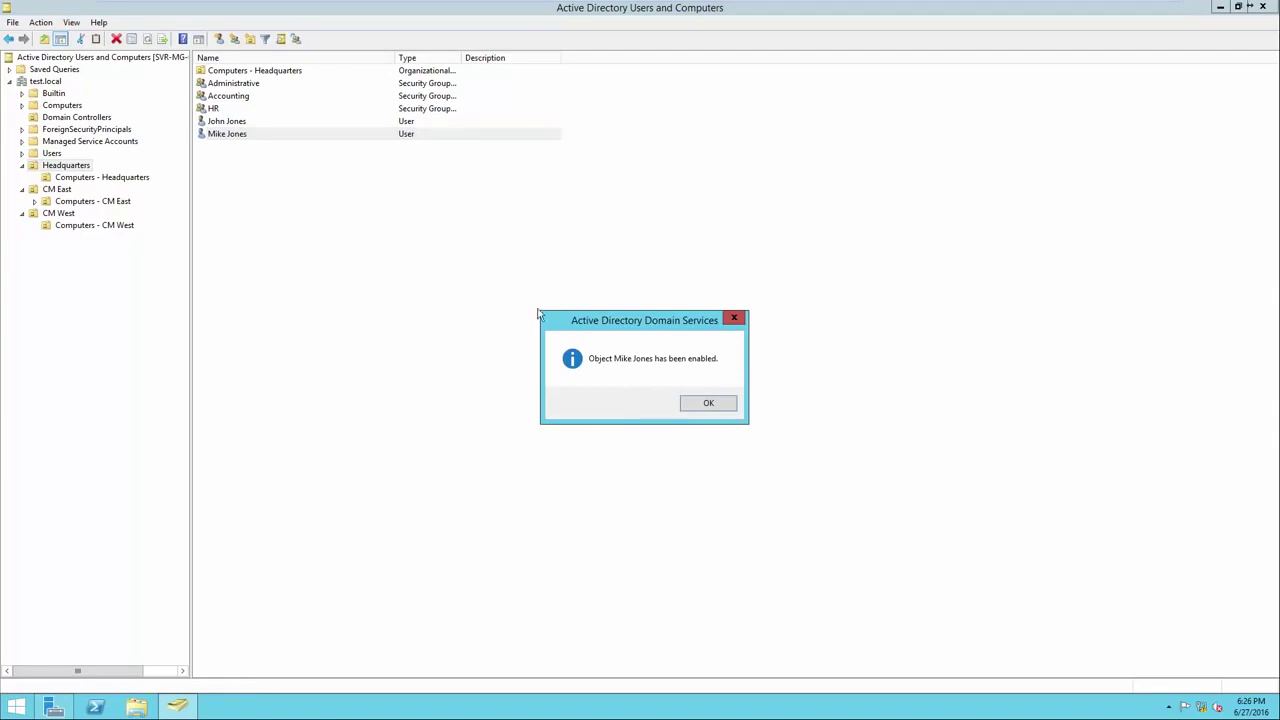
{"action": "left_click", "coordinate": [705, 404]}
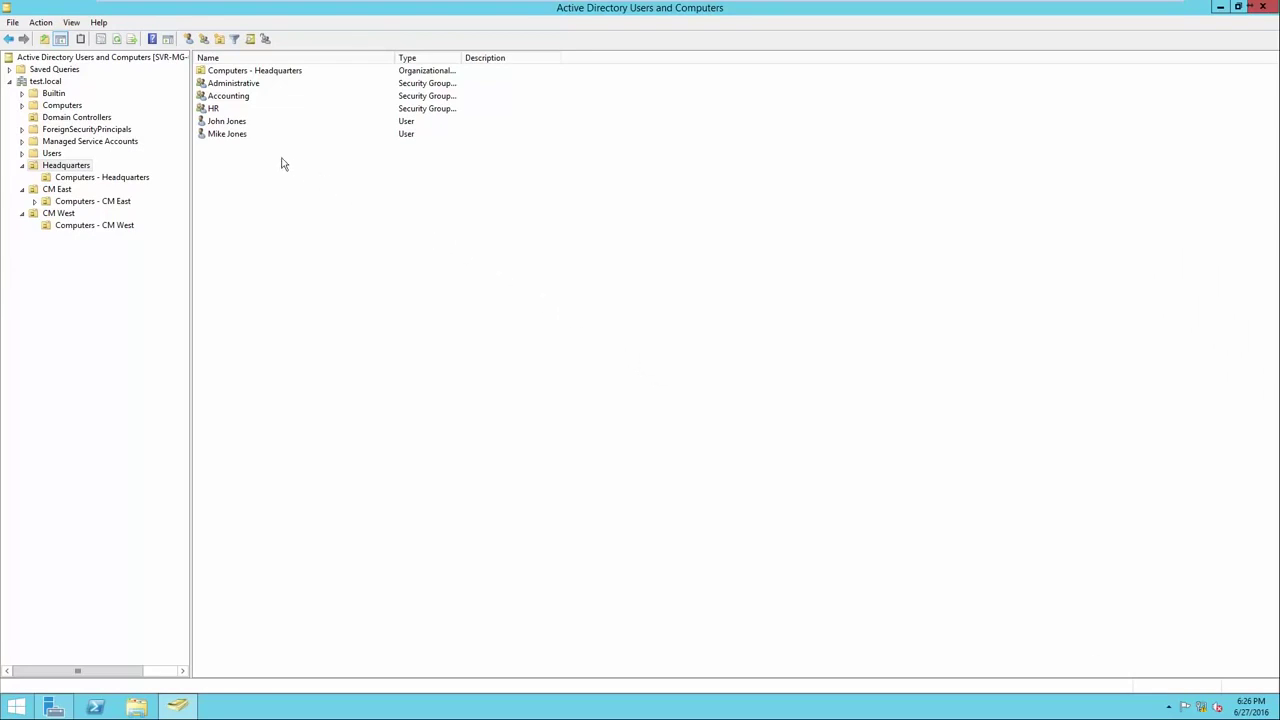
{"action": "right_click", "coordinate": [237, 142]}
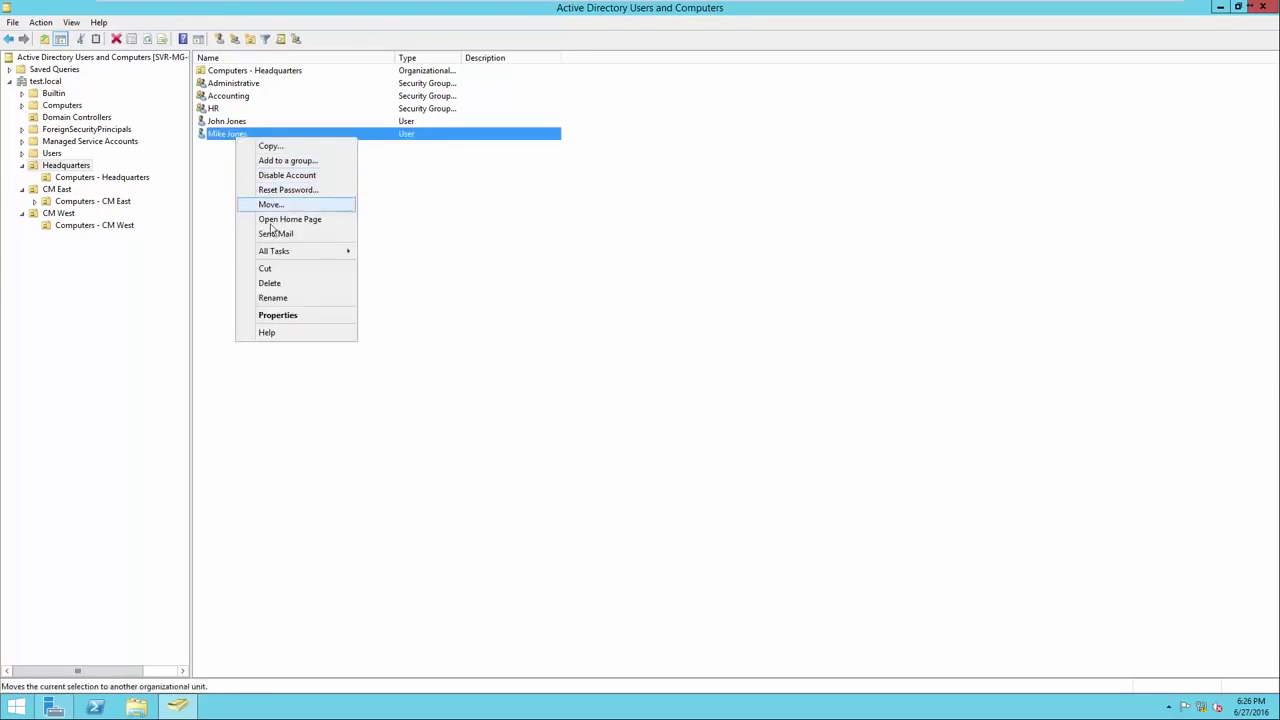
{"action": "left_click", "coordinate": [270, 283]}
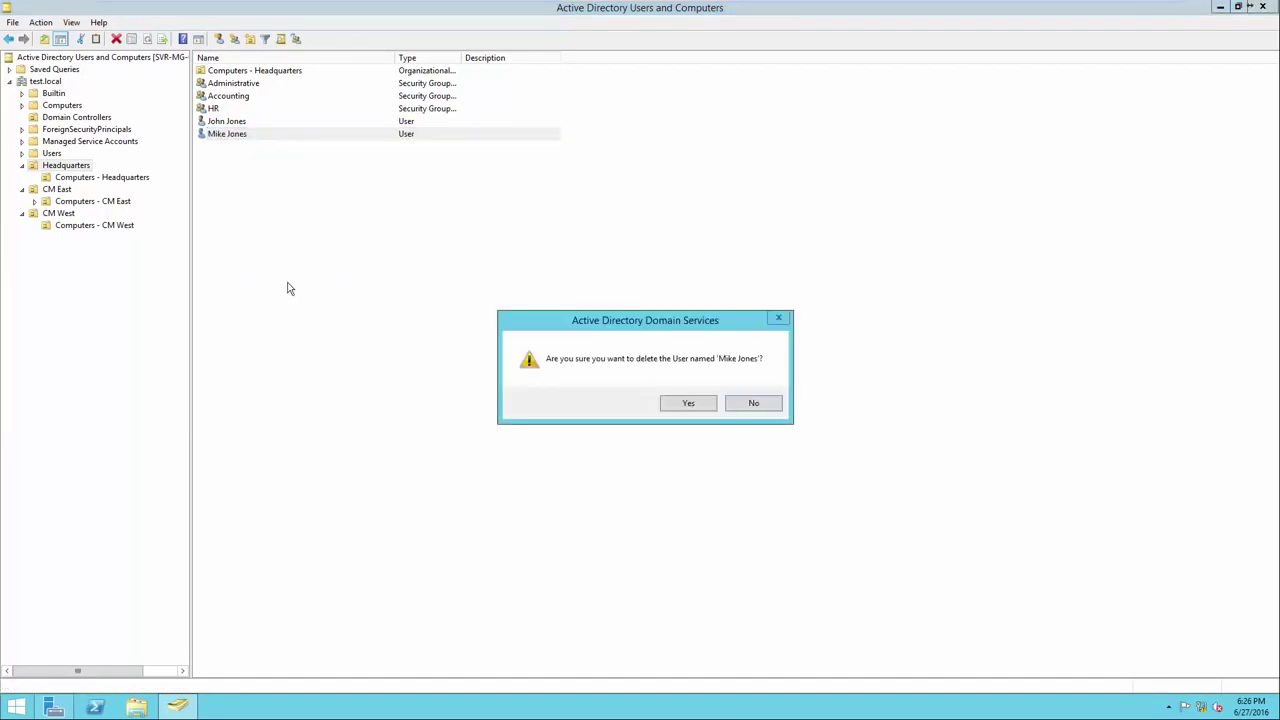
{"action": "left_click", "coordinate": [688, 403]}
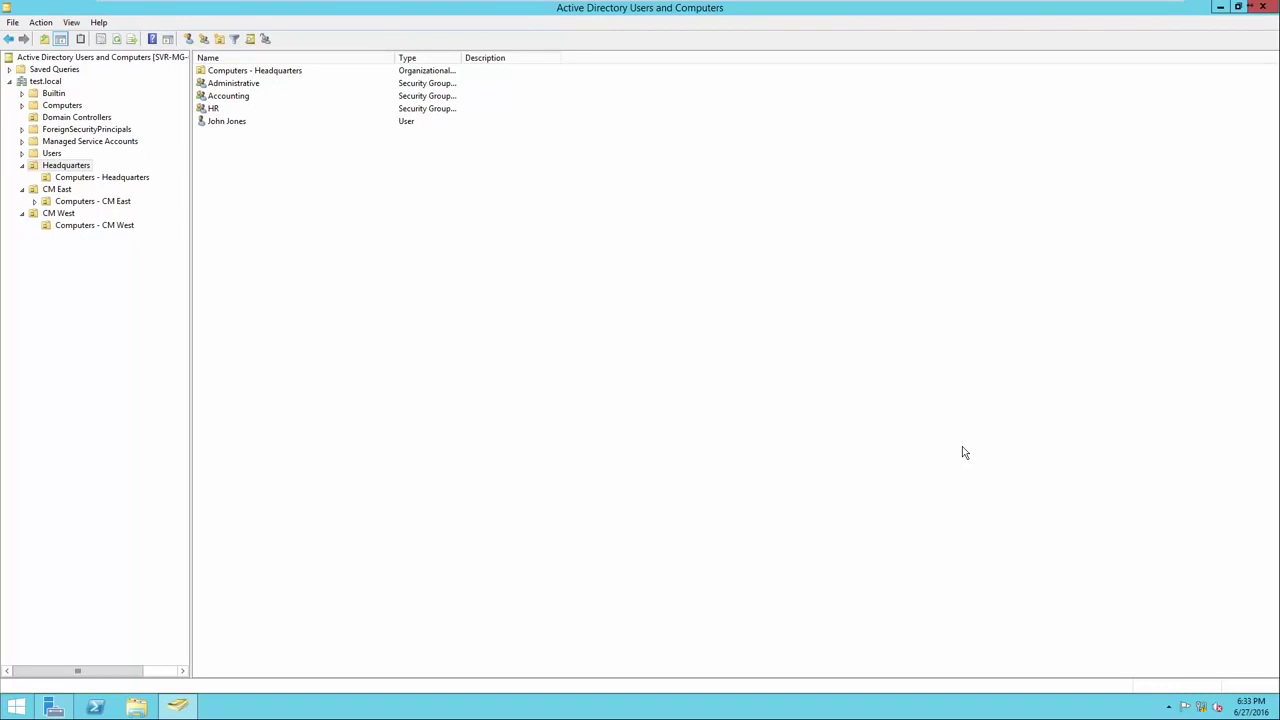
Open Reset Password for the Headquarters user, cancel it, and reopen the user's actions.
{"action": "right_click", "coordinate": [229, 128]}
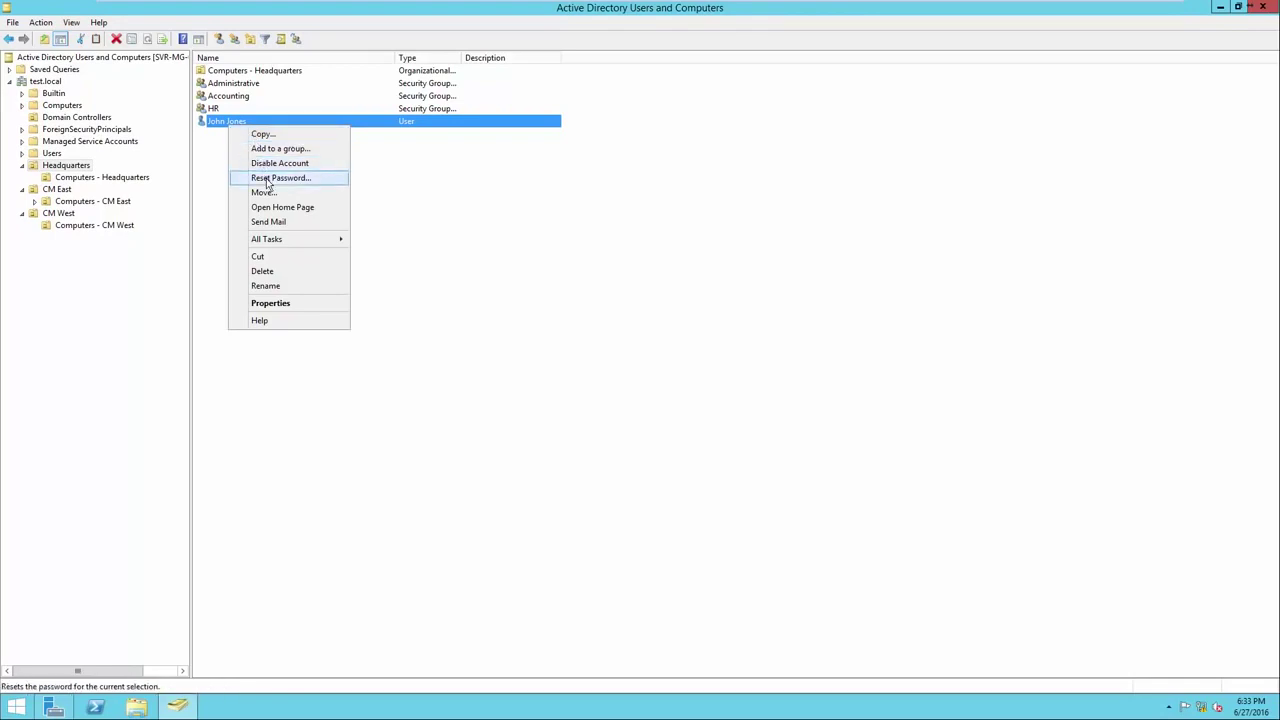
{"action": "left_click", "coordinate": [267, 180]}
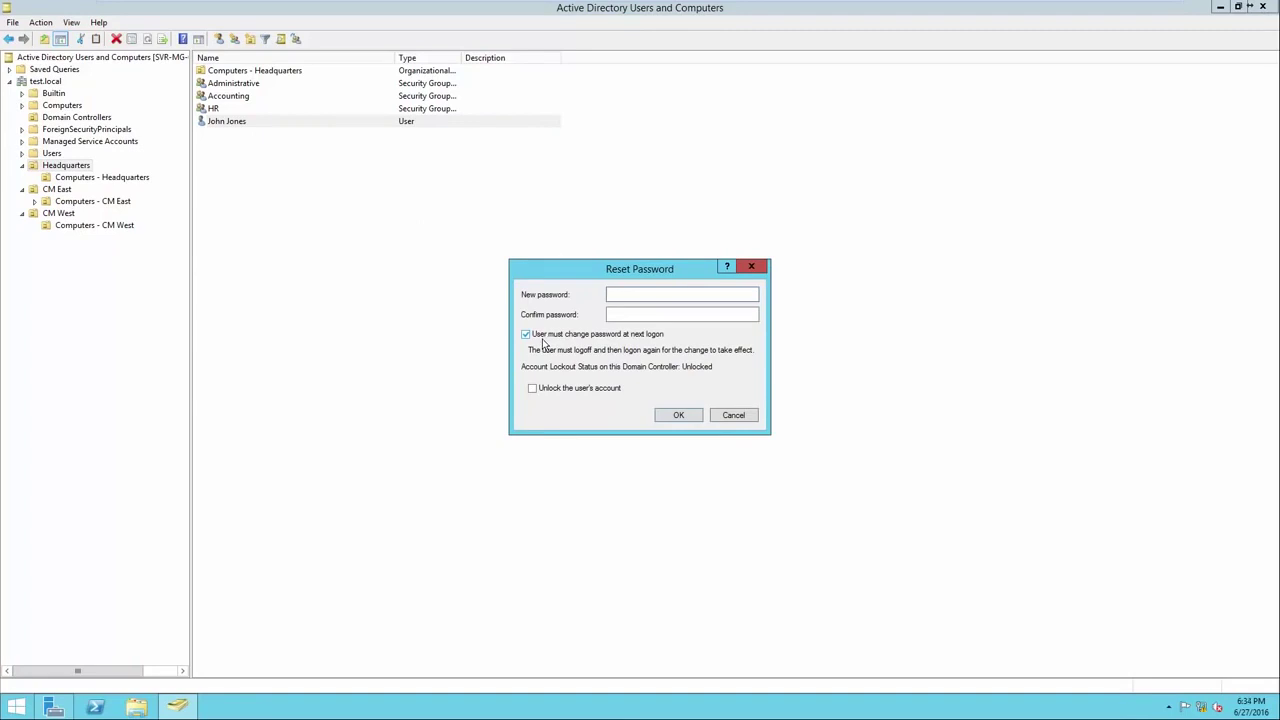
{"action": "left_click", "coordinate": [734, 415]}
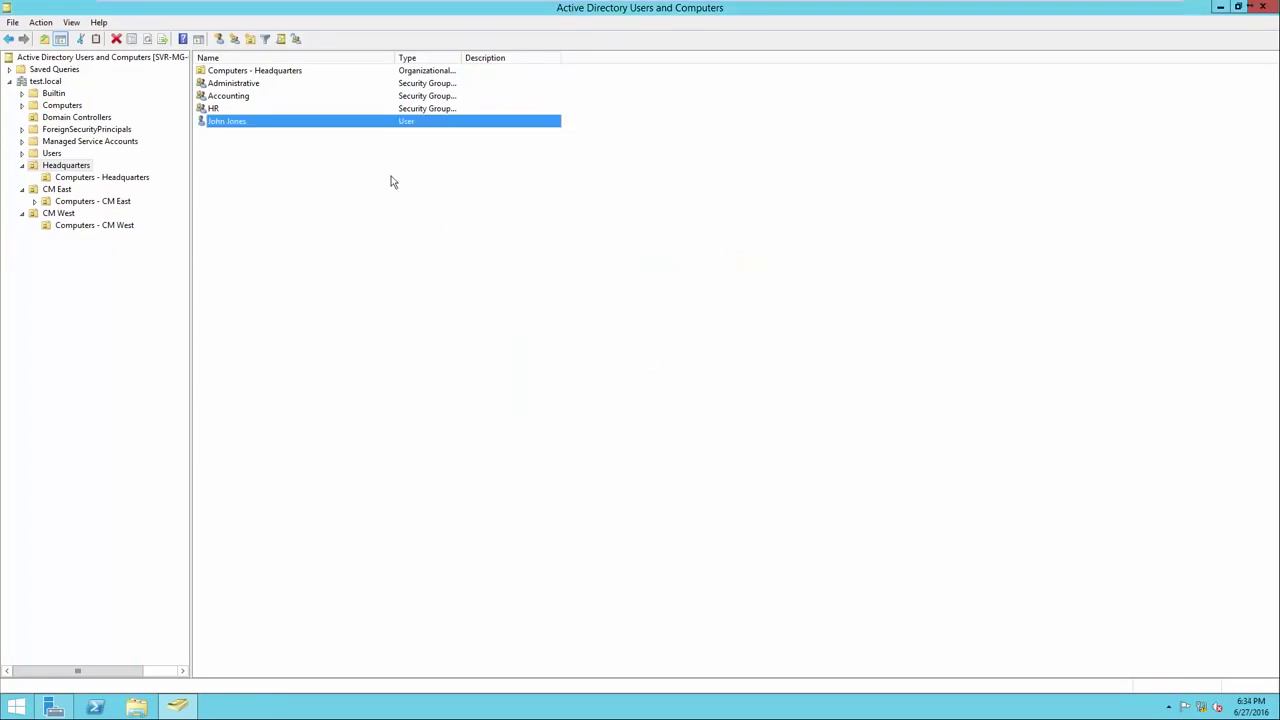
{"action": "right_click", "coordinate": [312, 125]}
{"action": "right_click", "coordinate": [259, 124]}
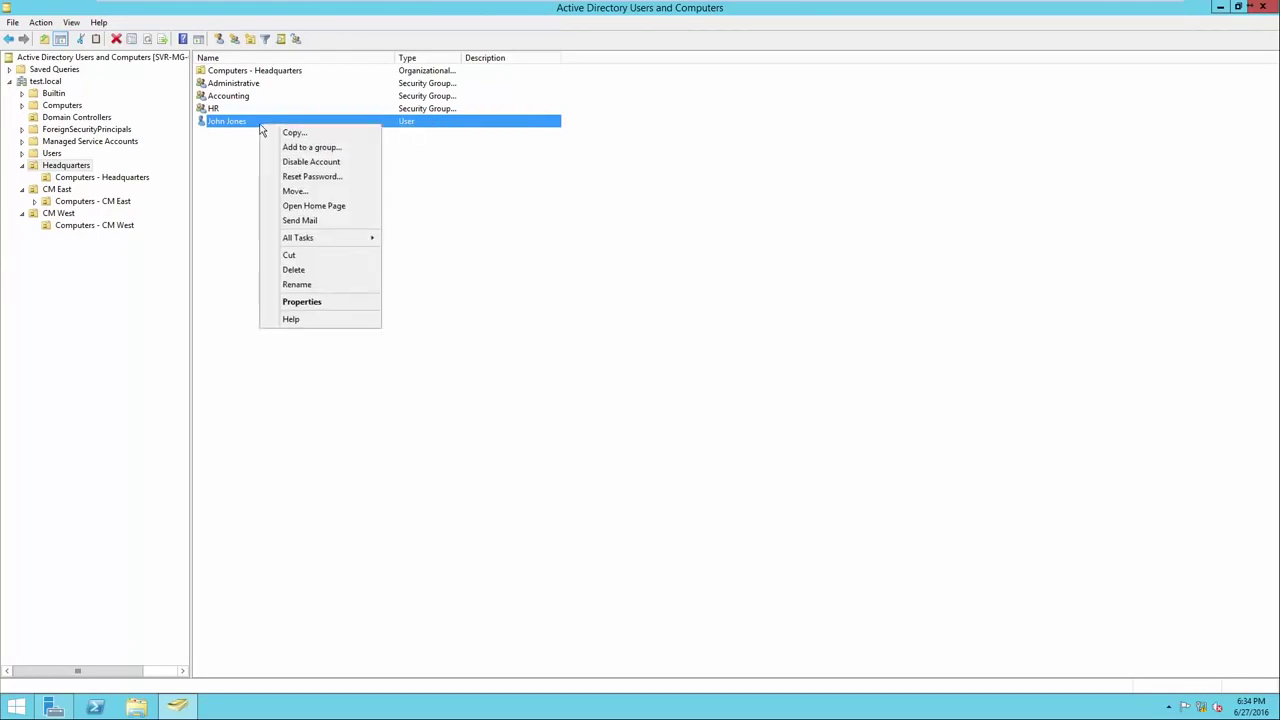
{"action": "left_click", "coordinate": [307, 304]}
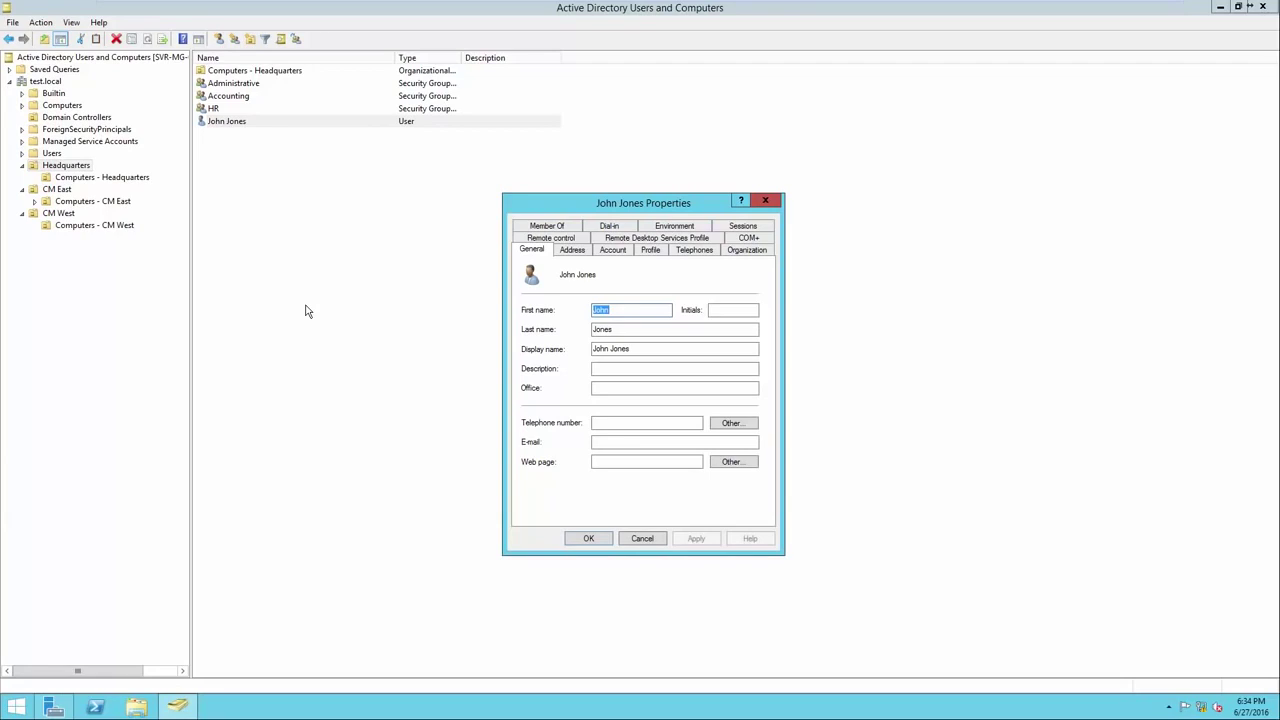
{"action": "left_click", "coordinate": [563, 253]}
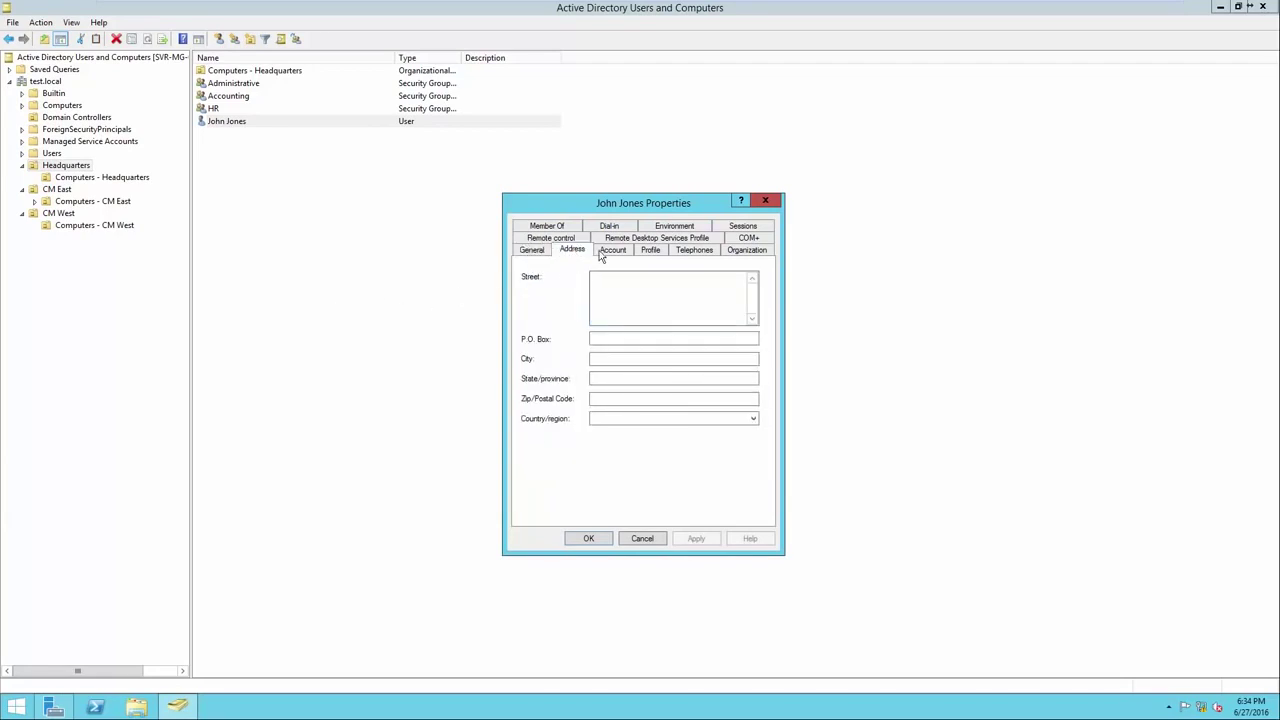
{"action": "left_click", "coordinate": [605, 253]}
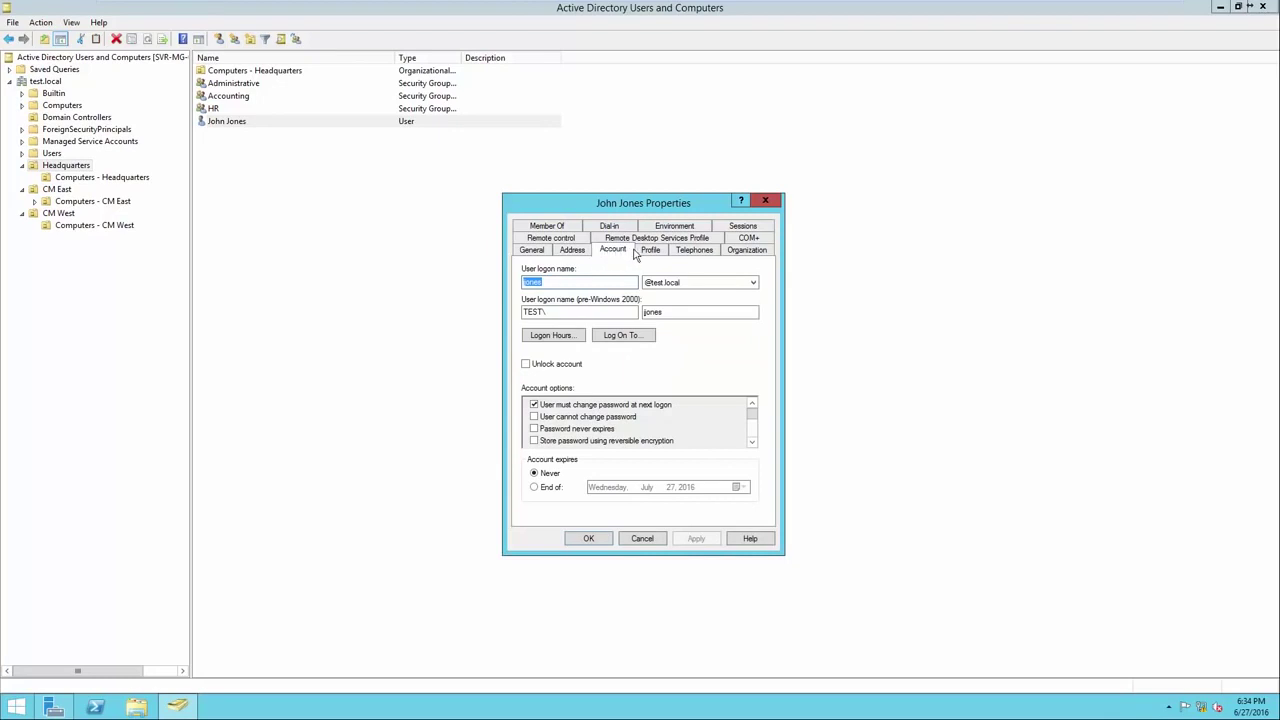
{"action": "left_click", "coordinate": [648, 253]}
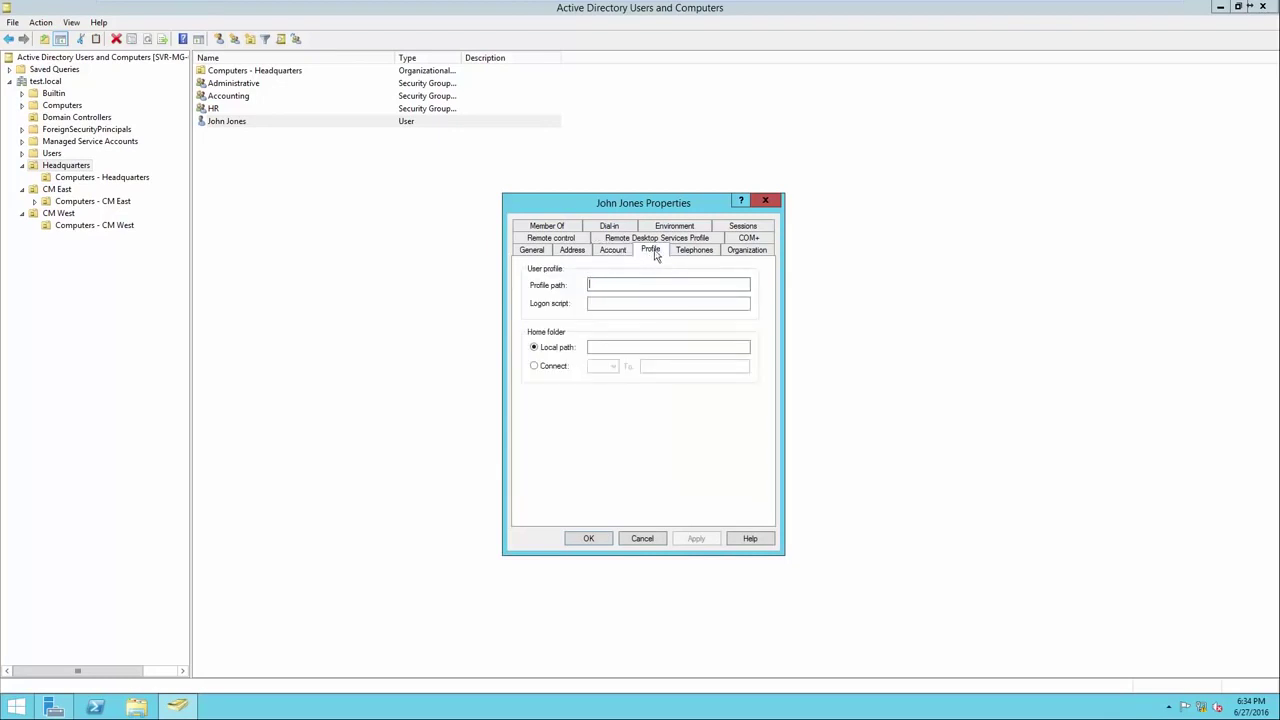
{"action": "left_click", "coordinate": [689, 252]}
{"action": "left_click", "coordinate": [731, 251]}
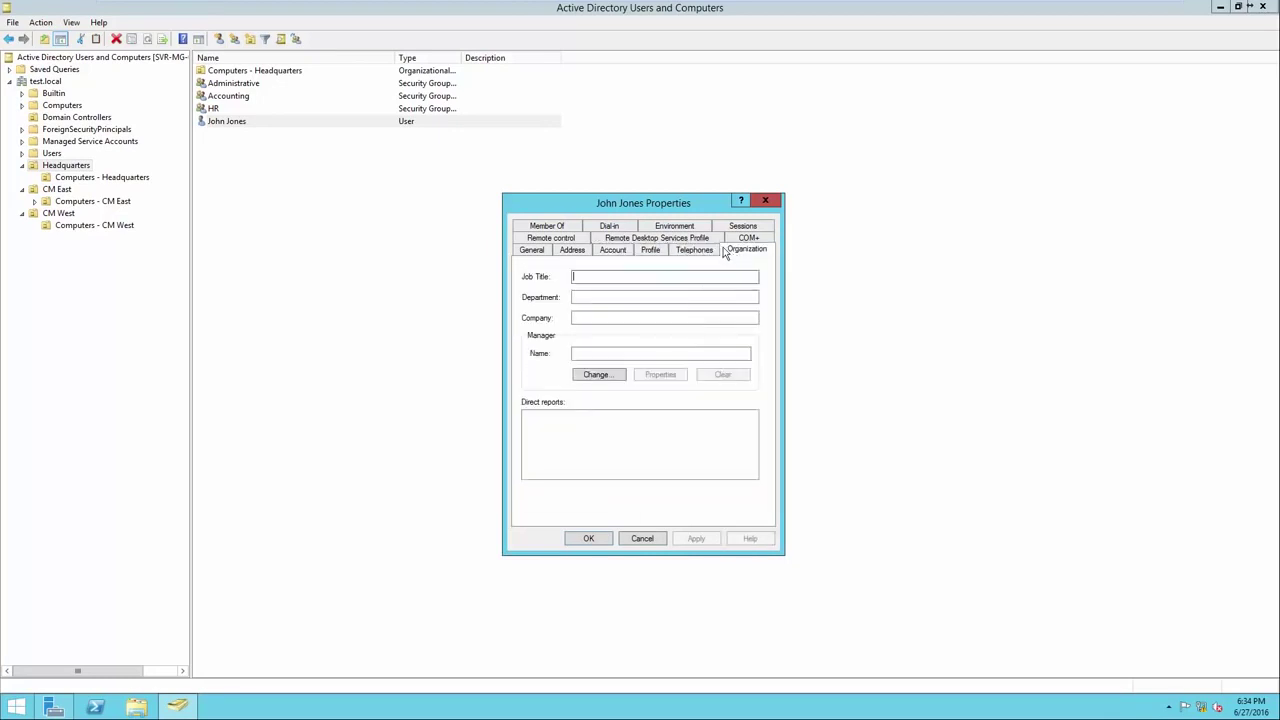
{"action": "left_click", "coordinate": [535, 251]}
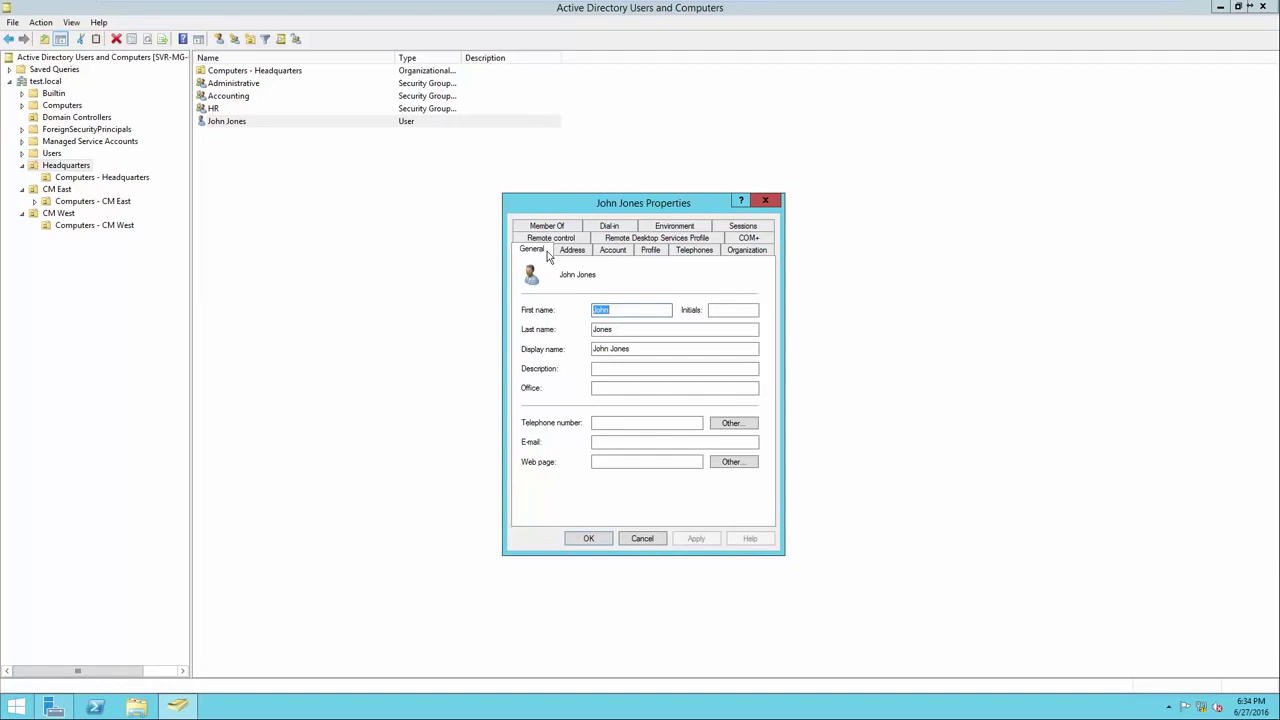
{"action": "left_click", "coordinate": [606, 254]}
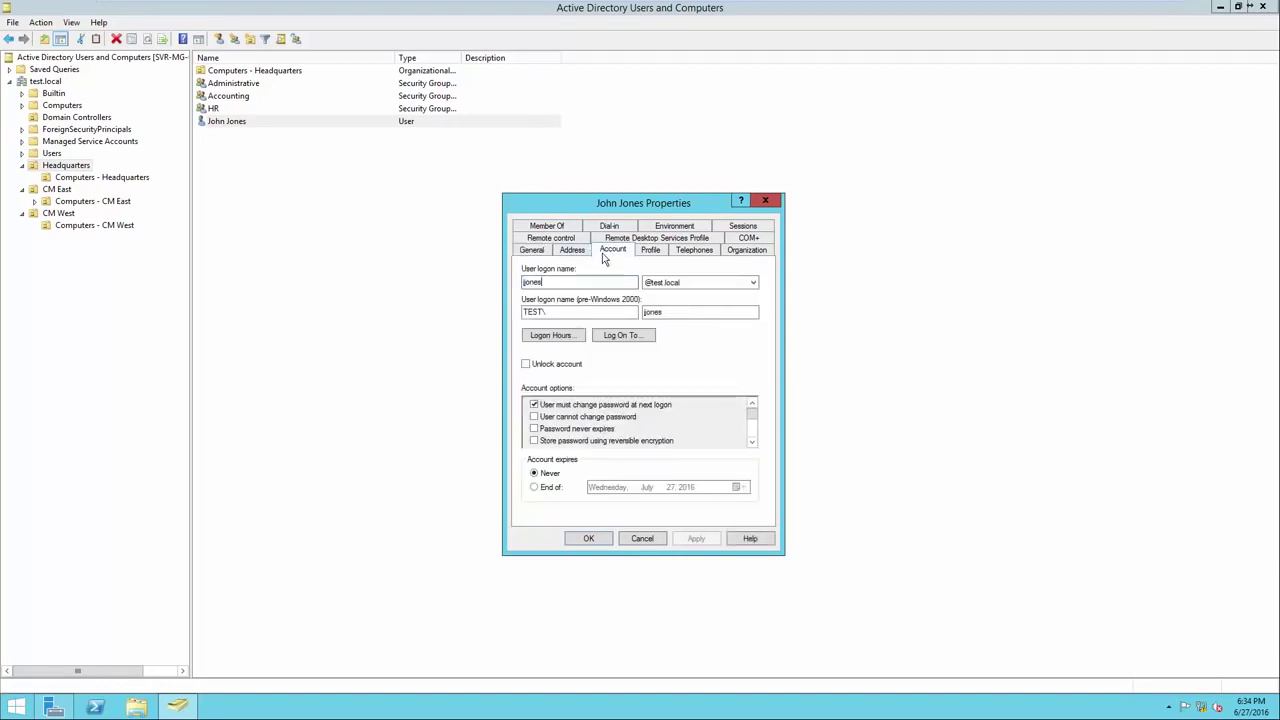
{"action": "left_click", "coordinate": [565, 283]}
{"action": "left_click", "coordinate": [559, 337]}
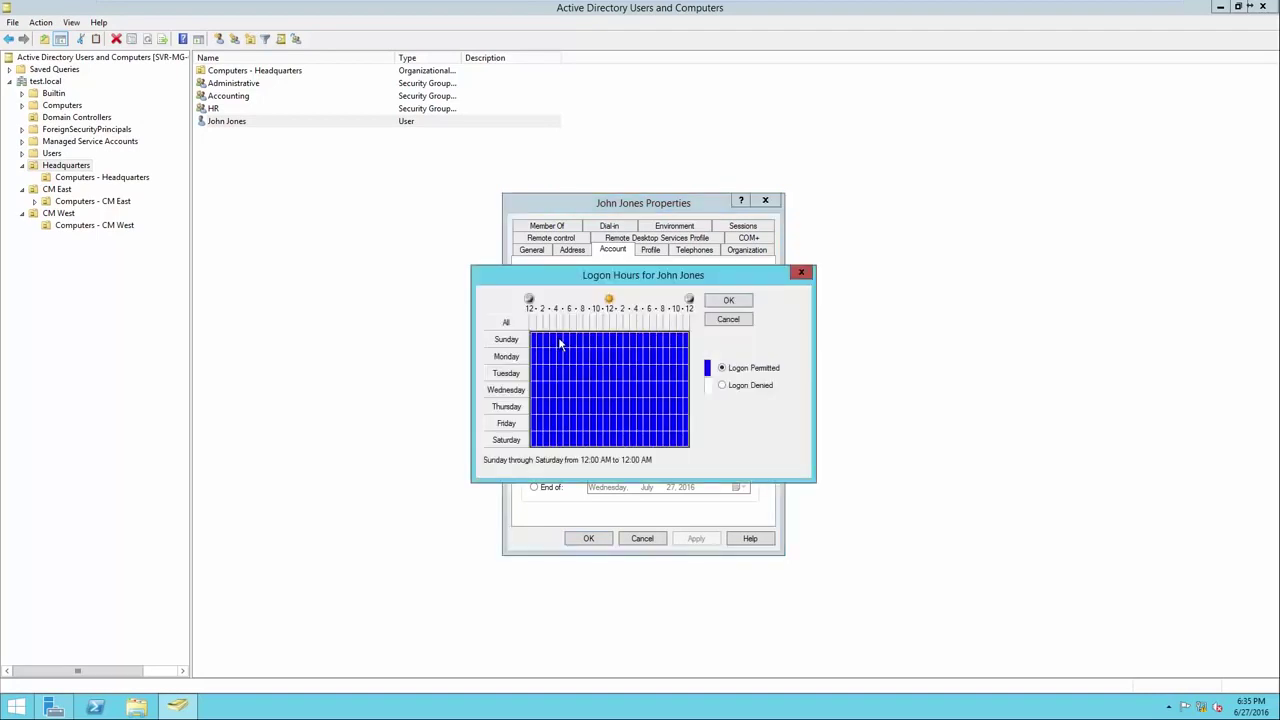
{"action": "left_click_drag", "start_coordinate": [586, 283], "coordinate": [587, 378]}
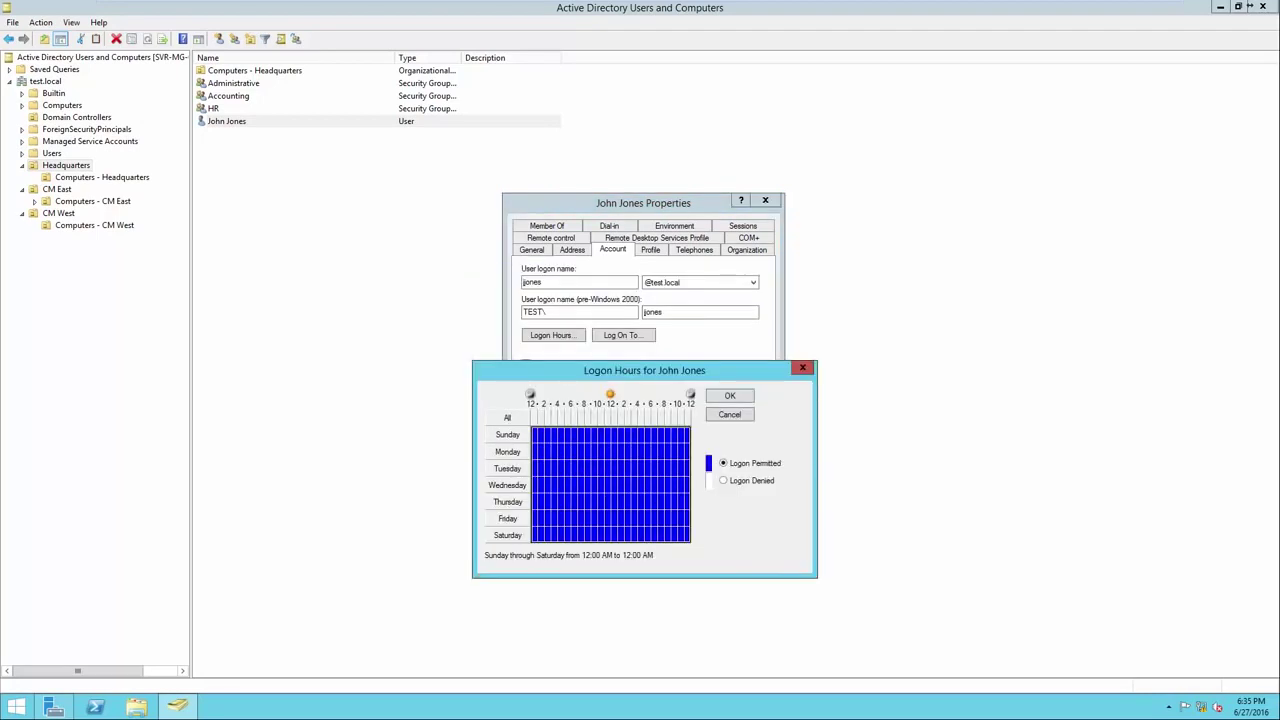
{"action": "left_click", "coordinate": [802, 368]}
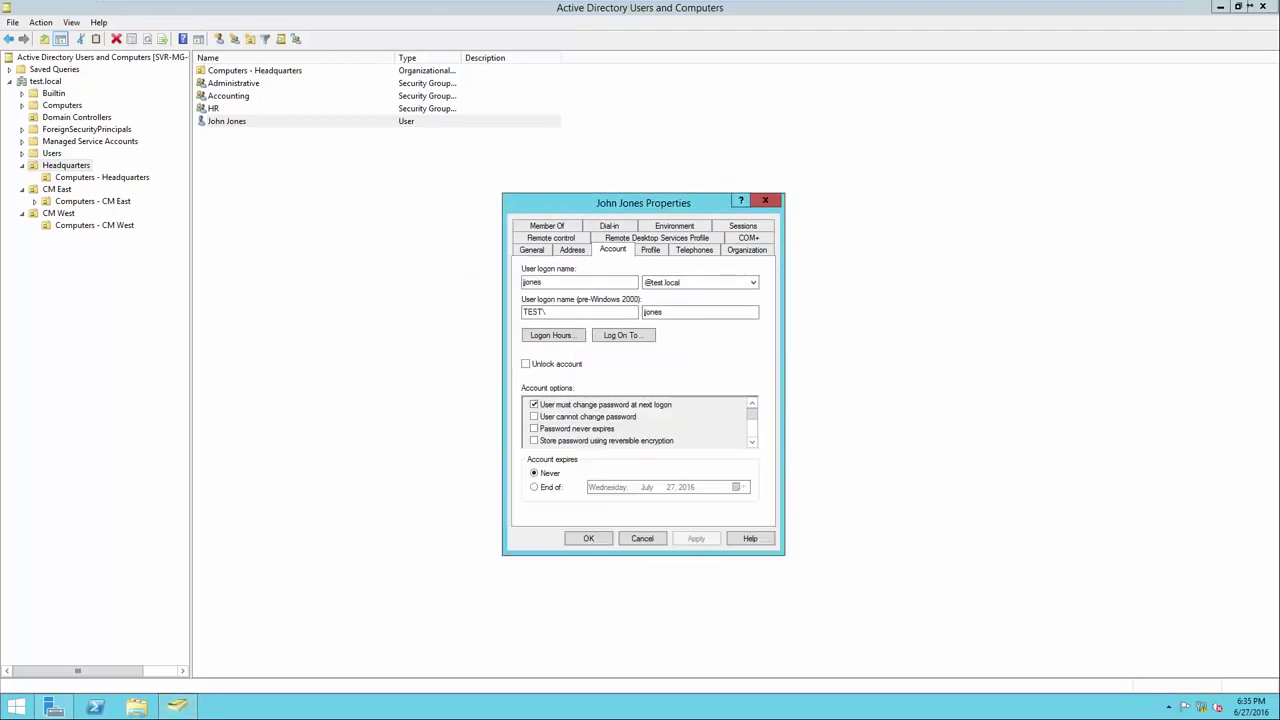
{"action": "key", "text": "Escape"}
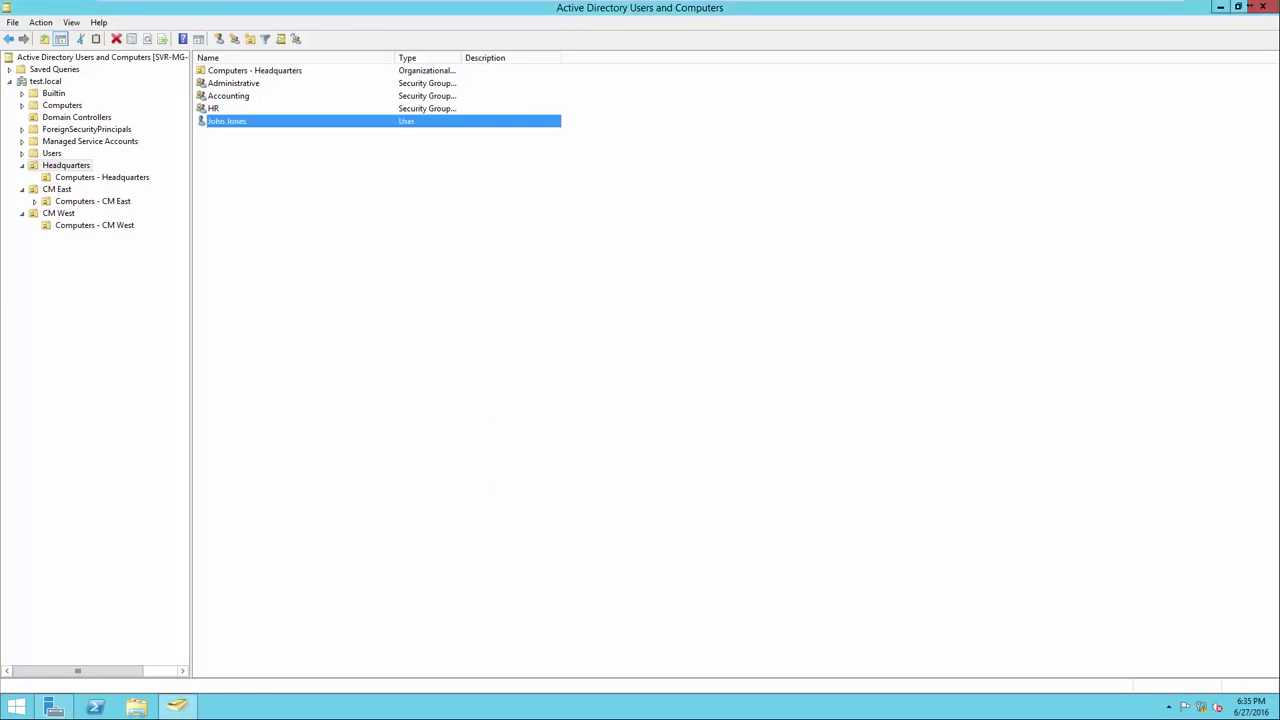
Clear the selection in the user list.
{"action": "left_click", "coordinate": [620, 400]}
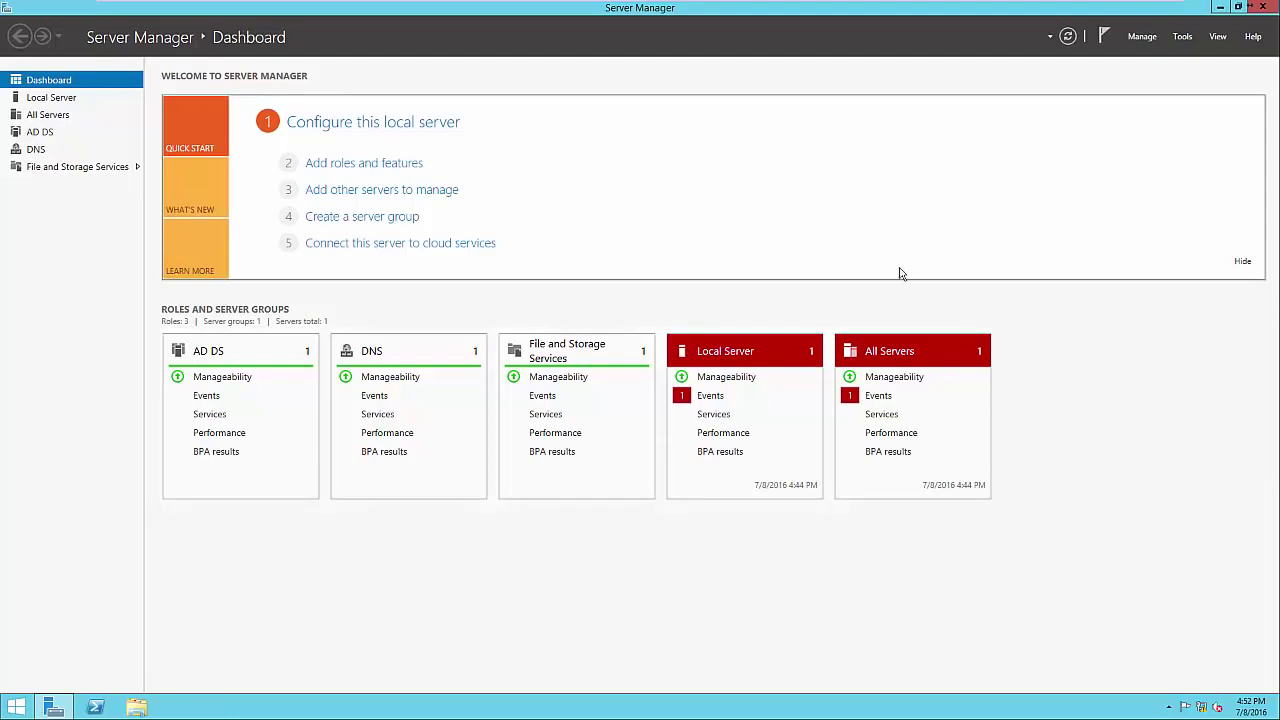
{"action": "left_click", "coordinate": [412, 166]}
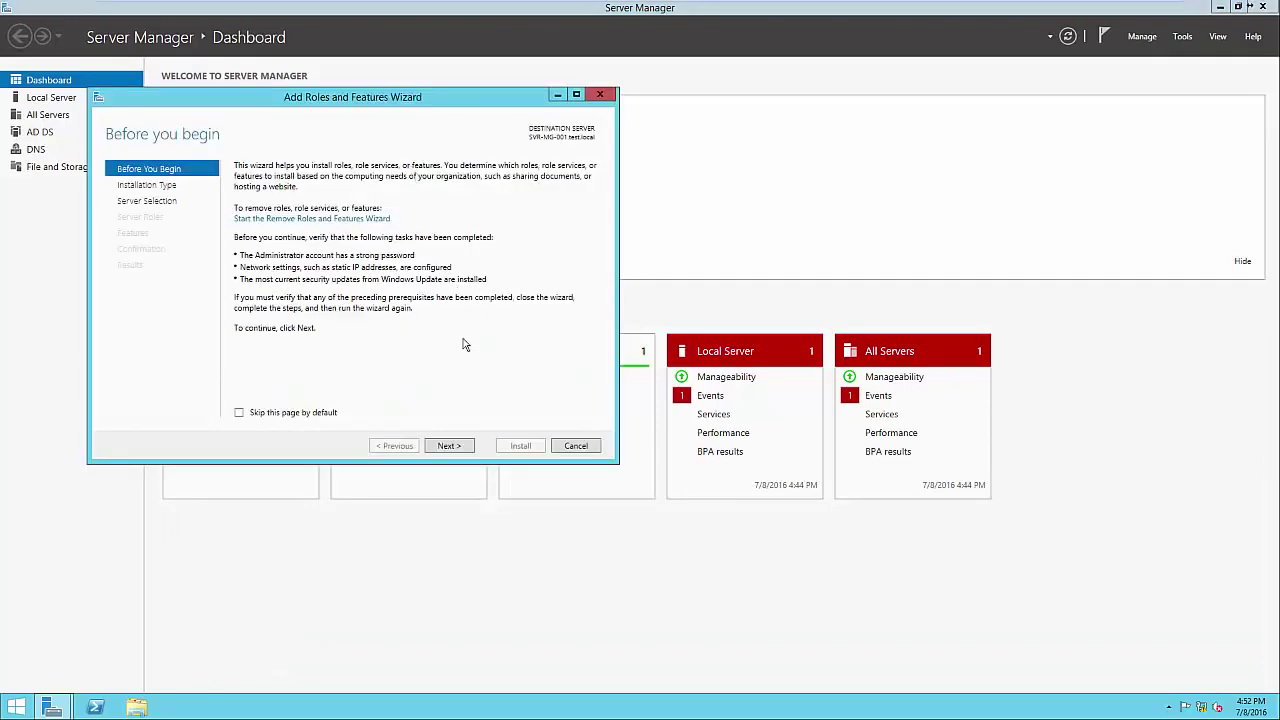
{"action": "left_click", "coordinate": [448, 446]}
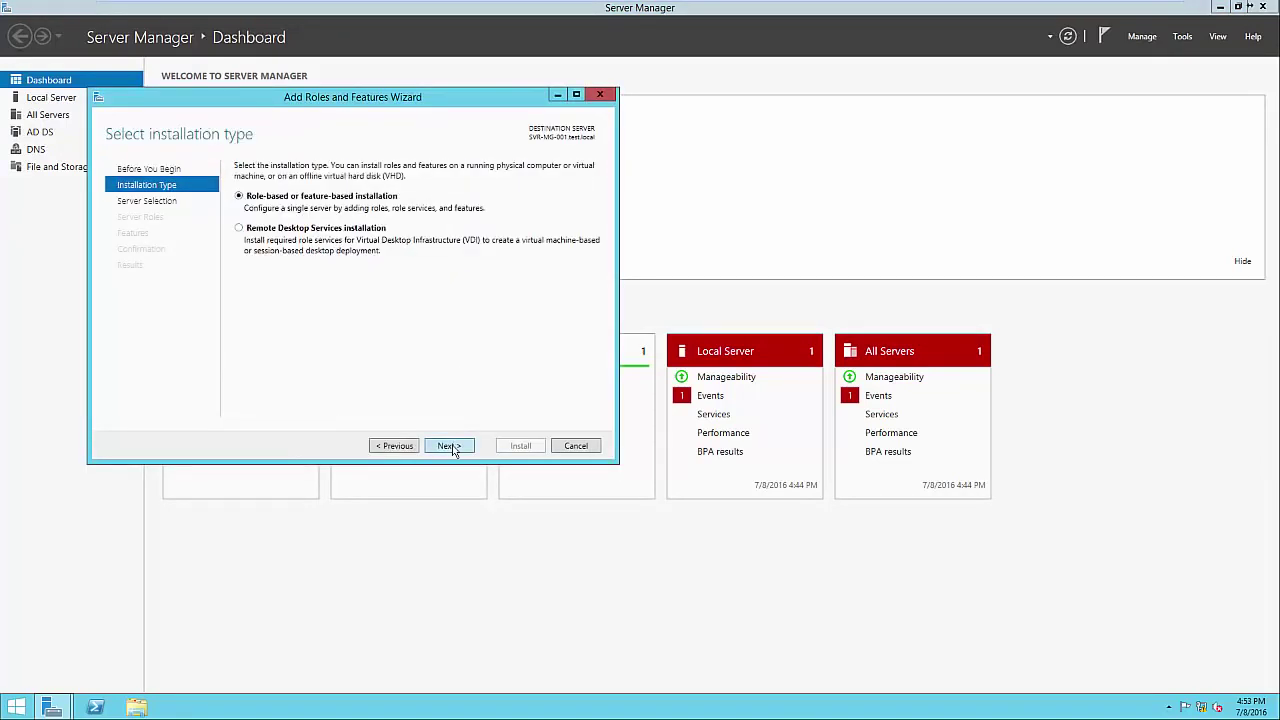
{"action": "left_click", "coordinate": [451, 447]}
{"action": "left_click", "coordinate": [449, 446]}
{"action": "left_click", "coordinate": [449, 446]}
{"action": "left_click", "coordinate": [354, 365]}
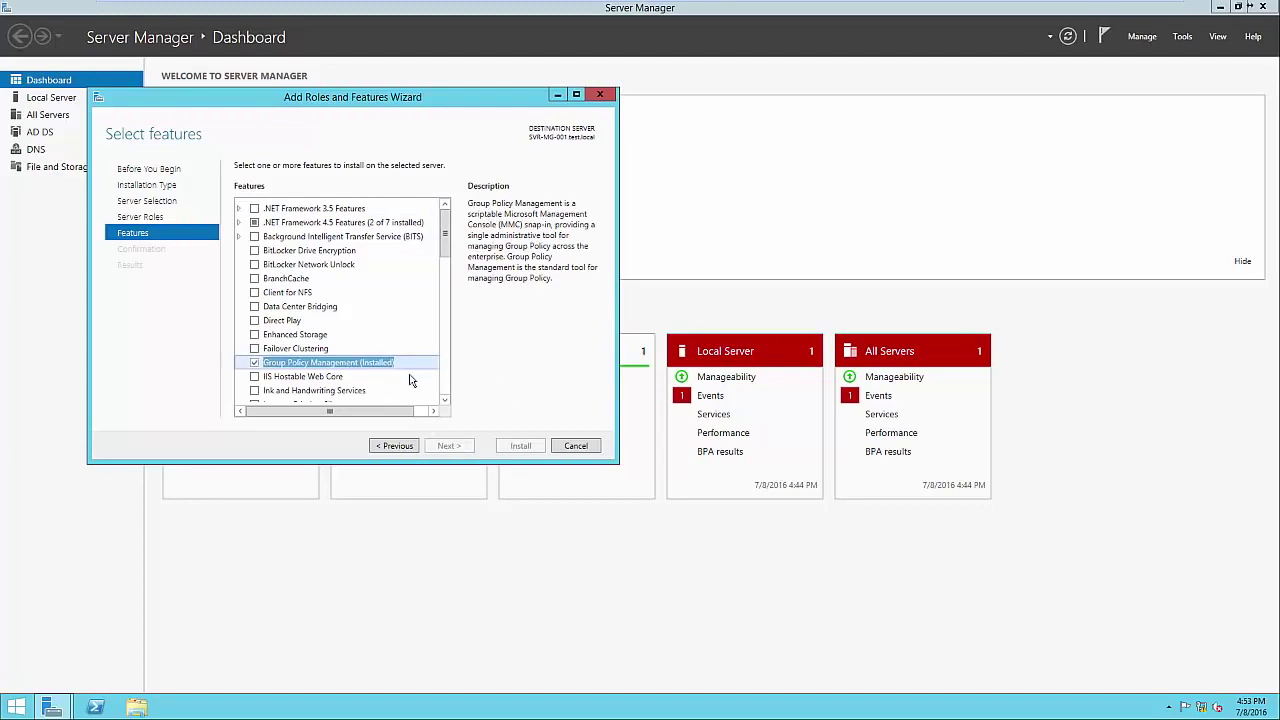
{"action": "left_click", "coordinate": [576, 446]}
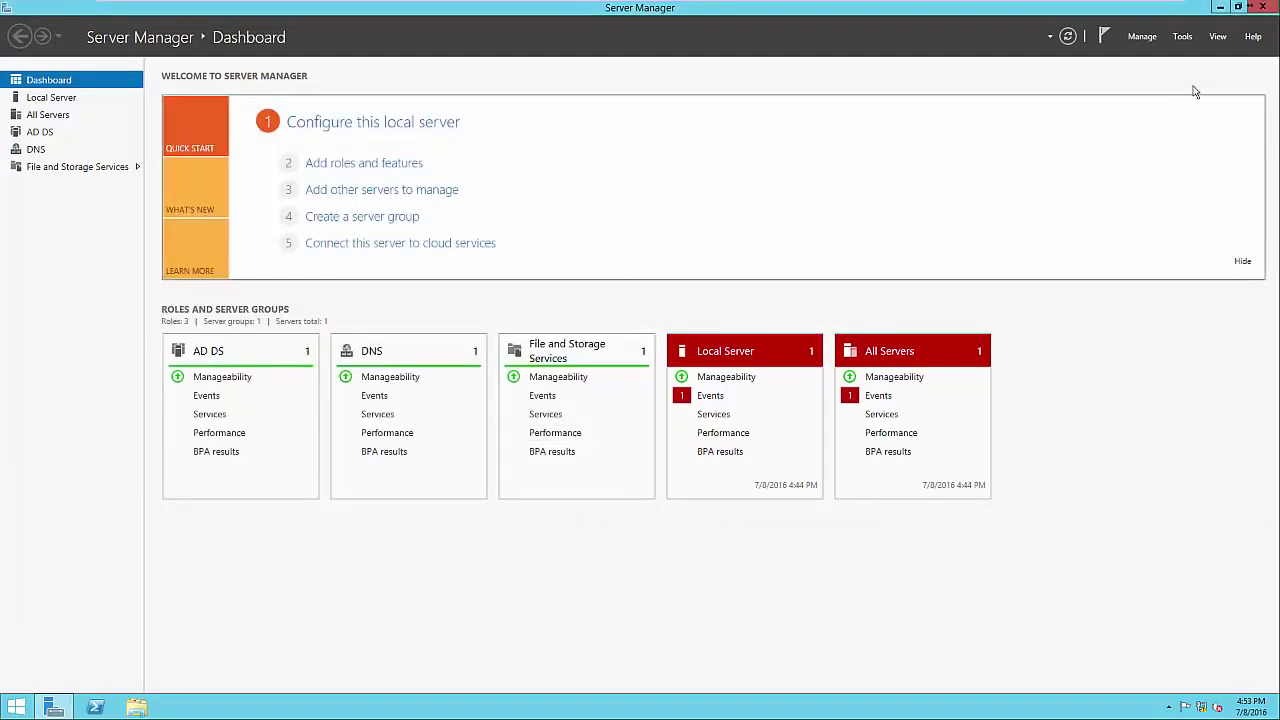
Launch Group Policy Management and expand Forest: test.local > Domains > test.local.
{"action": "left_click", "coordinate": [1183, 40]}
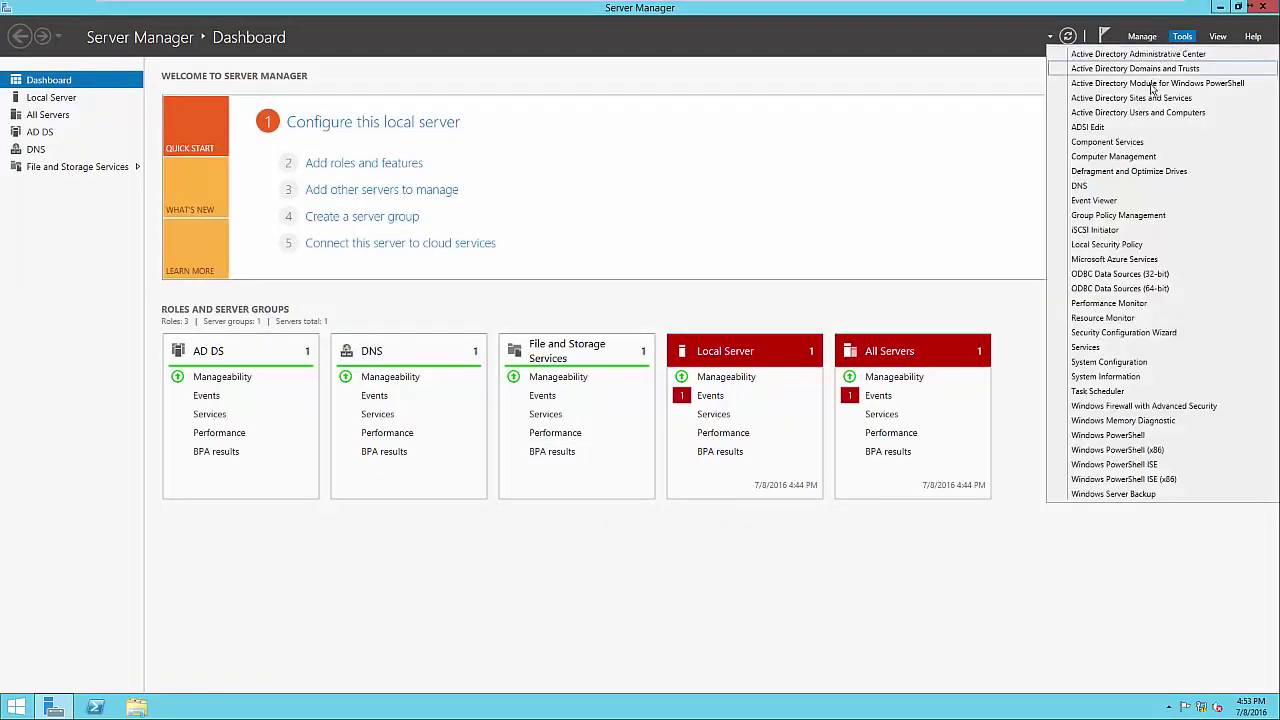
{"action": "left_click", "coordinate": [1135, 216]}
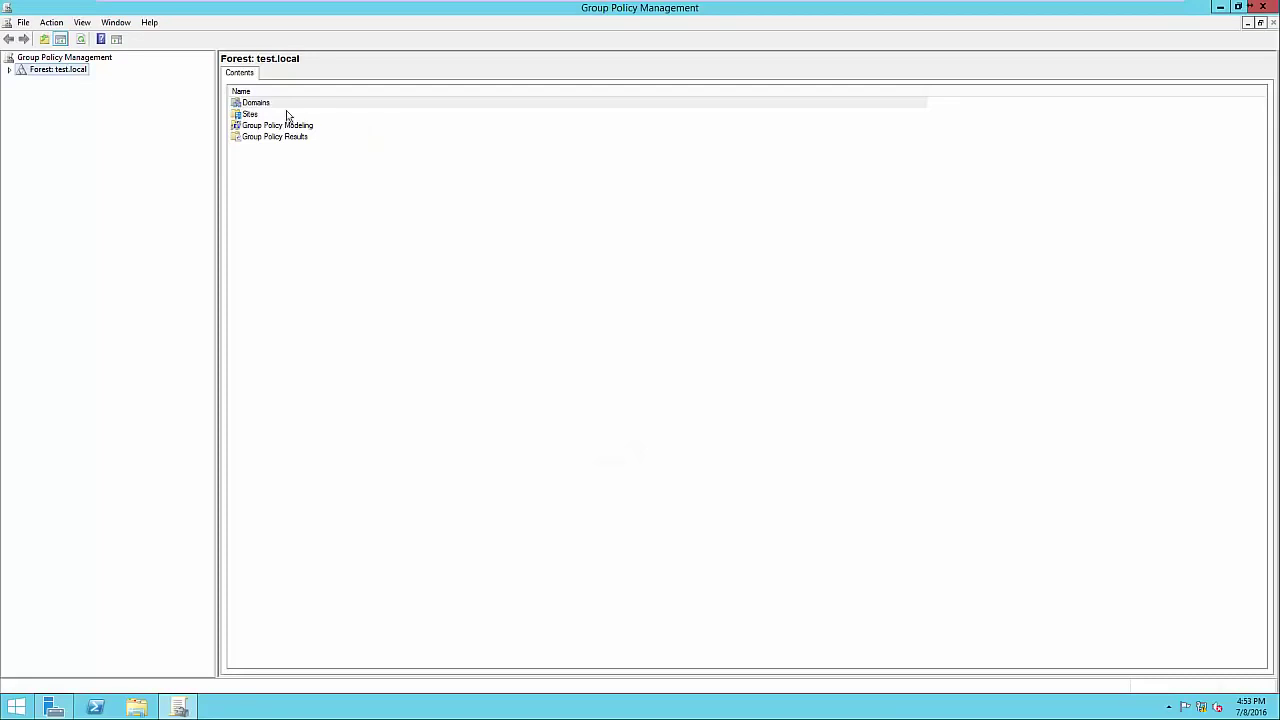
{"action": "left_click", "coordinate": [10, 71]}
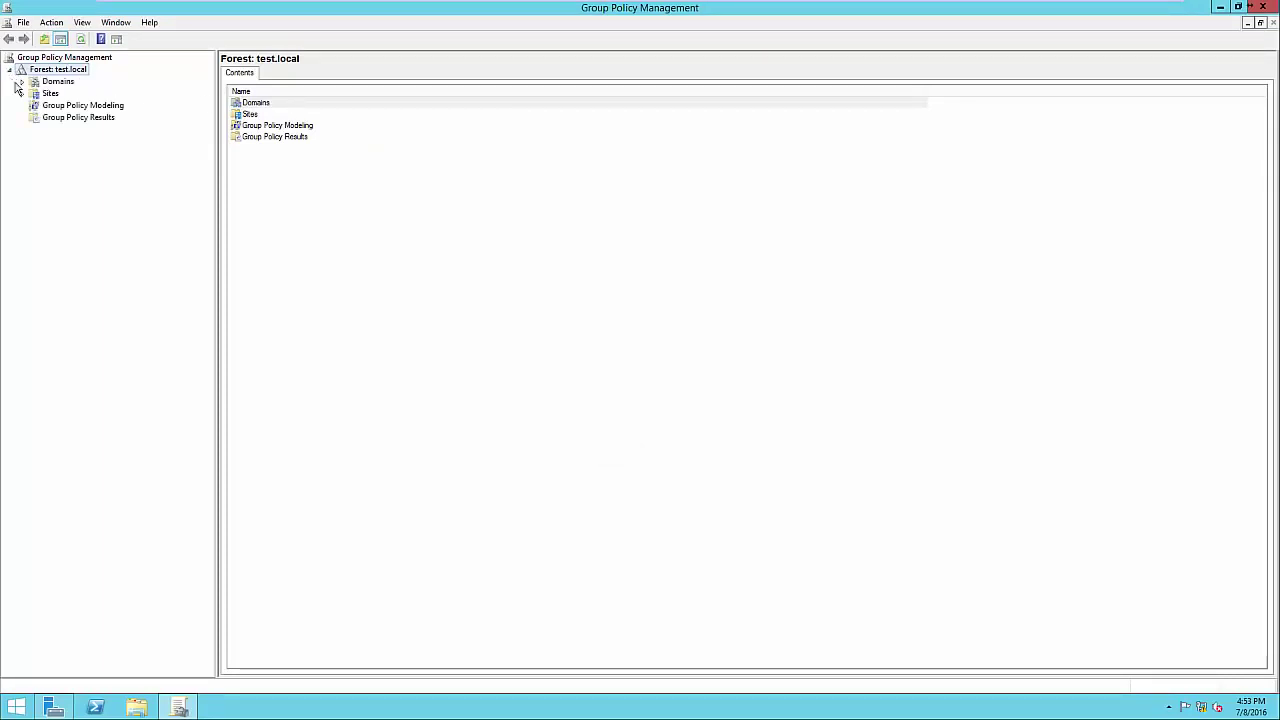
{"action": "left_click", "coordinate": [22, 81]}
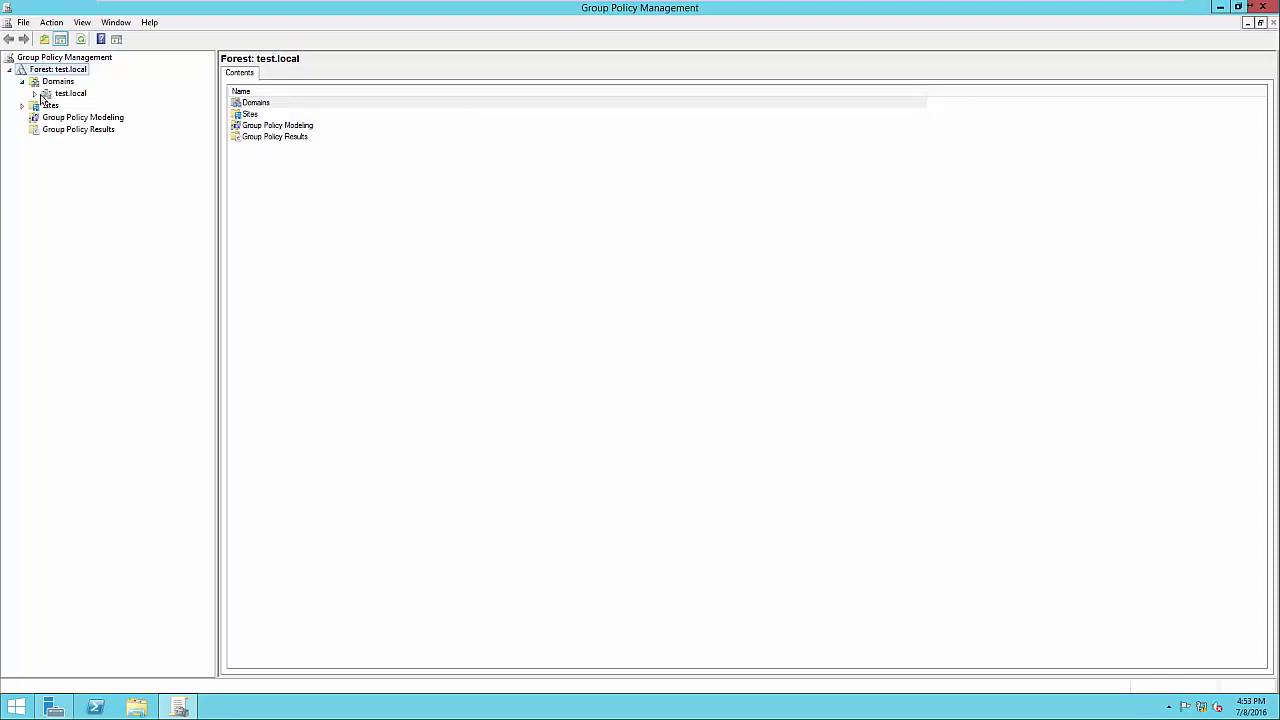
{"action": "left_click", "coordinate": [35, 93]}
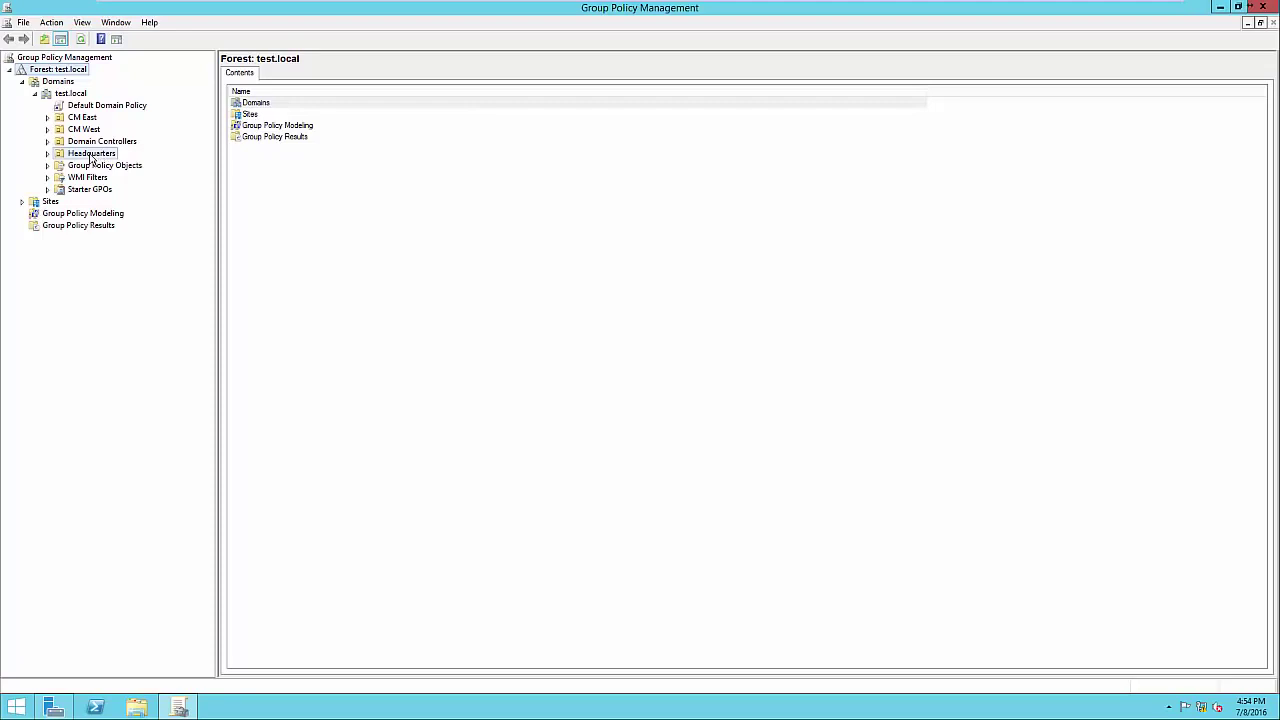
Check linked policies on Headquarters and CM West, then view Default Domain Policy's scope.
{"action": "left_click", "coordinate": [91, 156]}
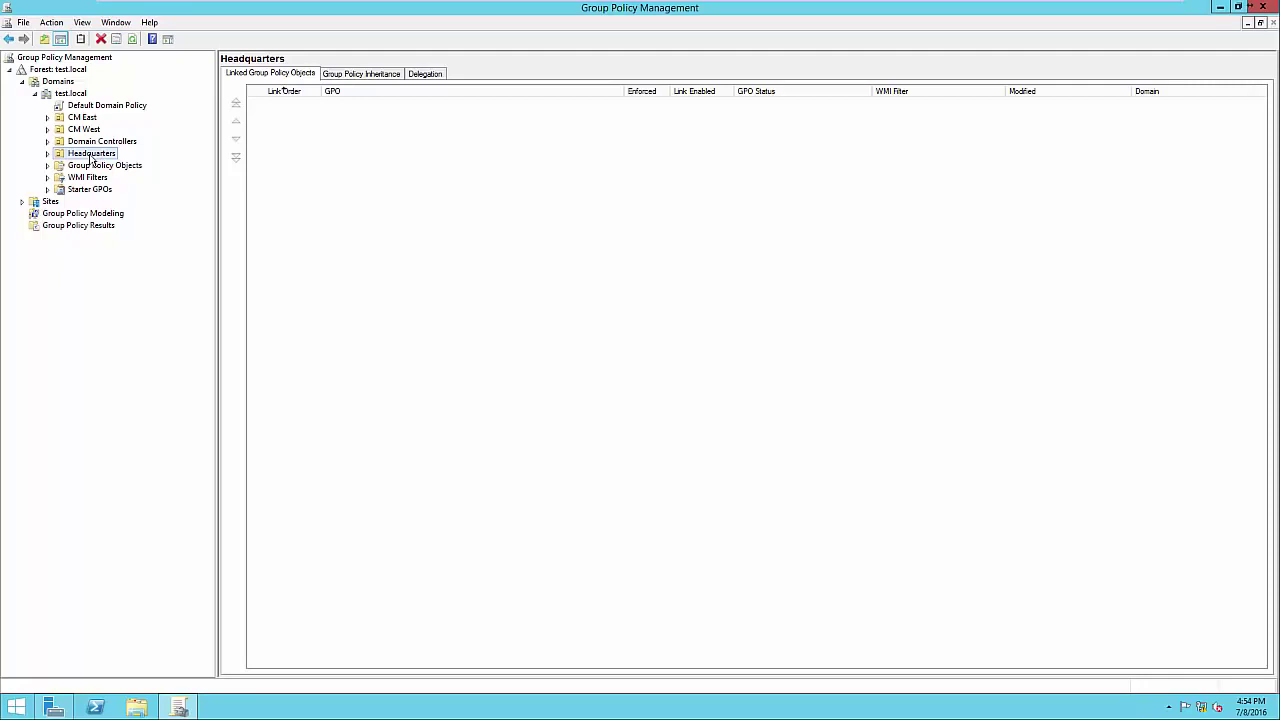
{"action": "left_click", "coordinate": [94, 132]}
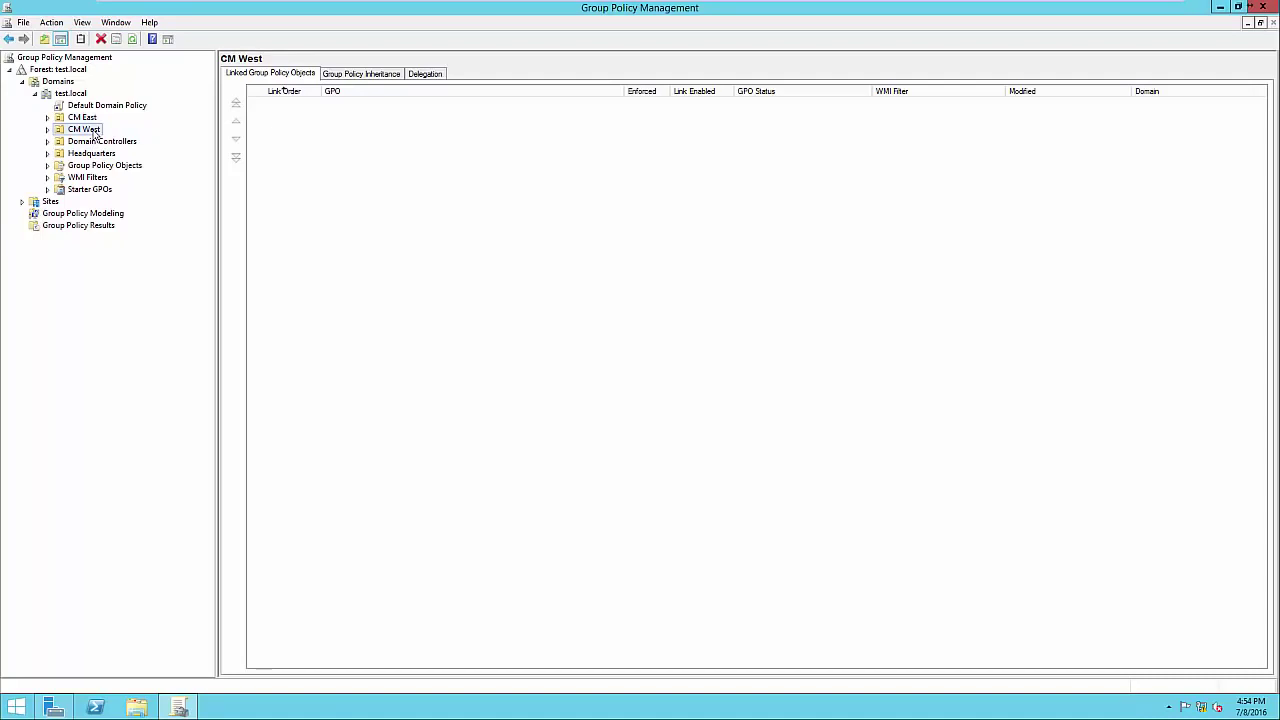
{"action": "left_click", "coordinate": [88, 156]}
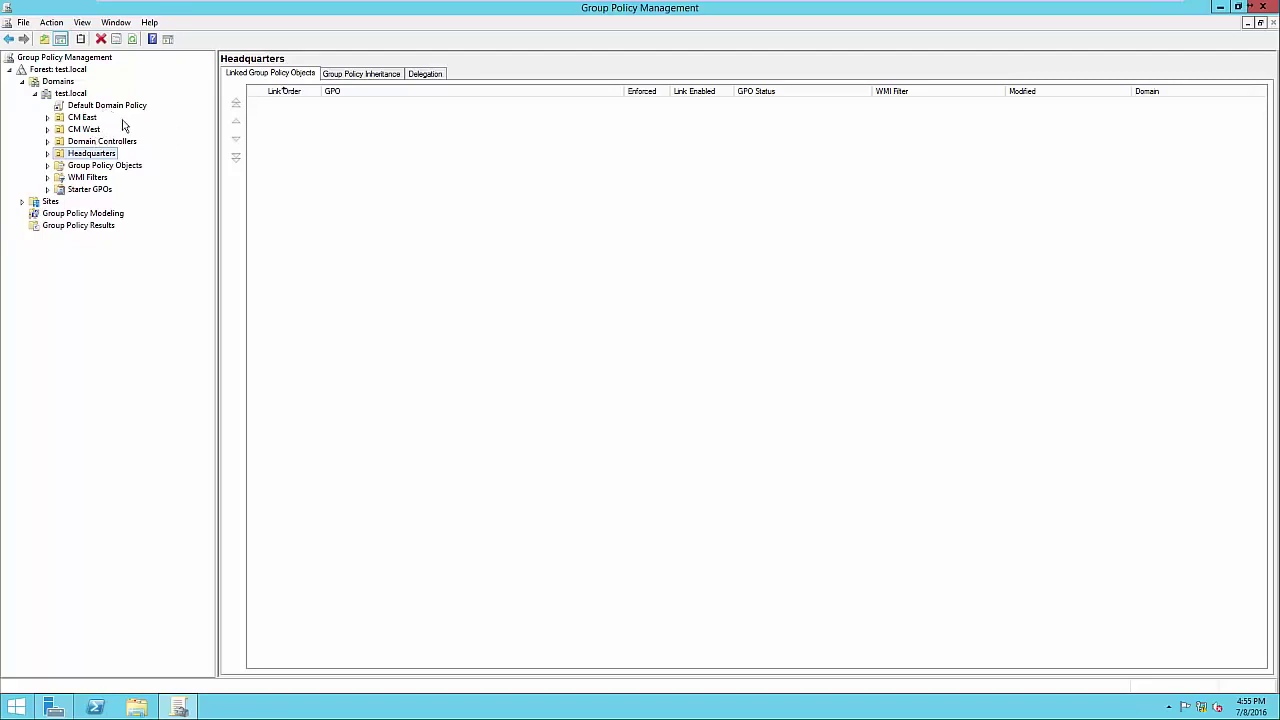
{"action": "left_click", "coordinate": [100, 106]}
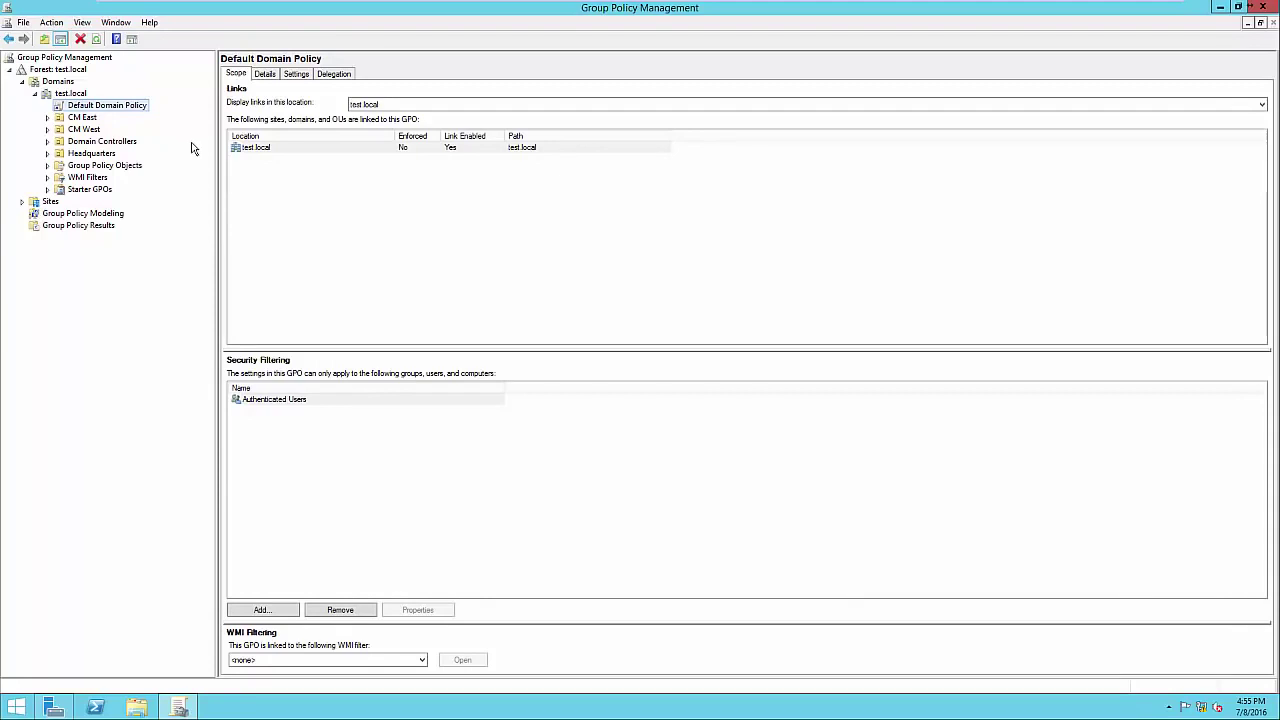
Show the Default Domain Policy's Settings report and dismiss the browser security warning.
{"action": "left_click", "coordinate": [298, 82]}
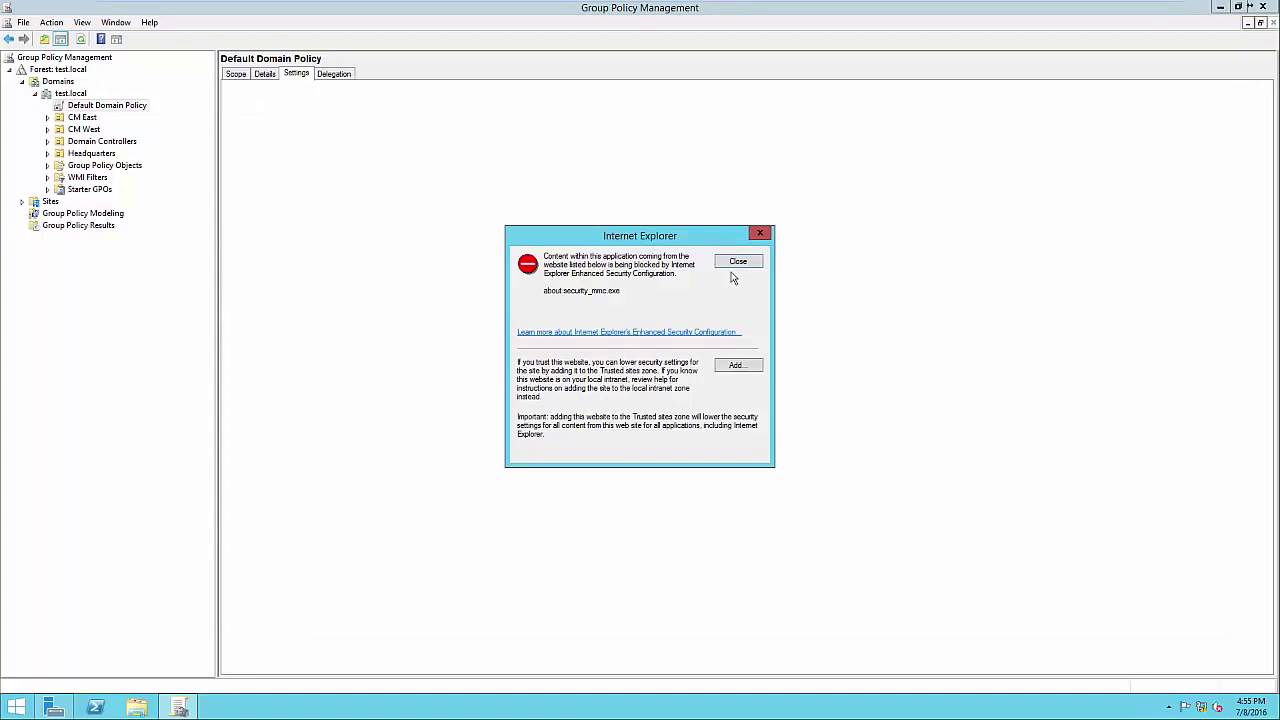
{"action": "left_click", "coordinate": [743, 265]}
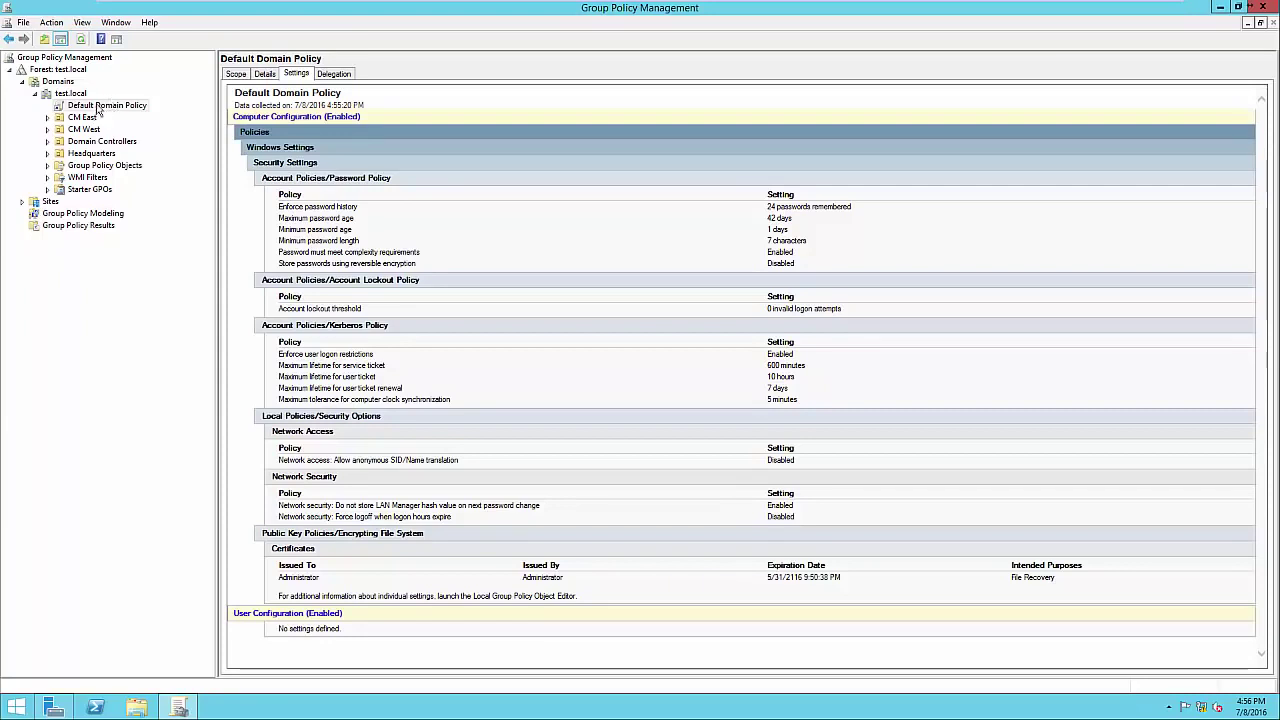
Open Default Domain Policy in the editor and arrange its window beside the report.
{"action": "right_click", "coordinate": [99, 107]}
{"action": "left_click", "coordinate": [115, 114]}
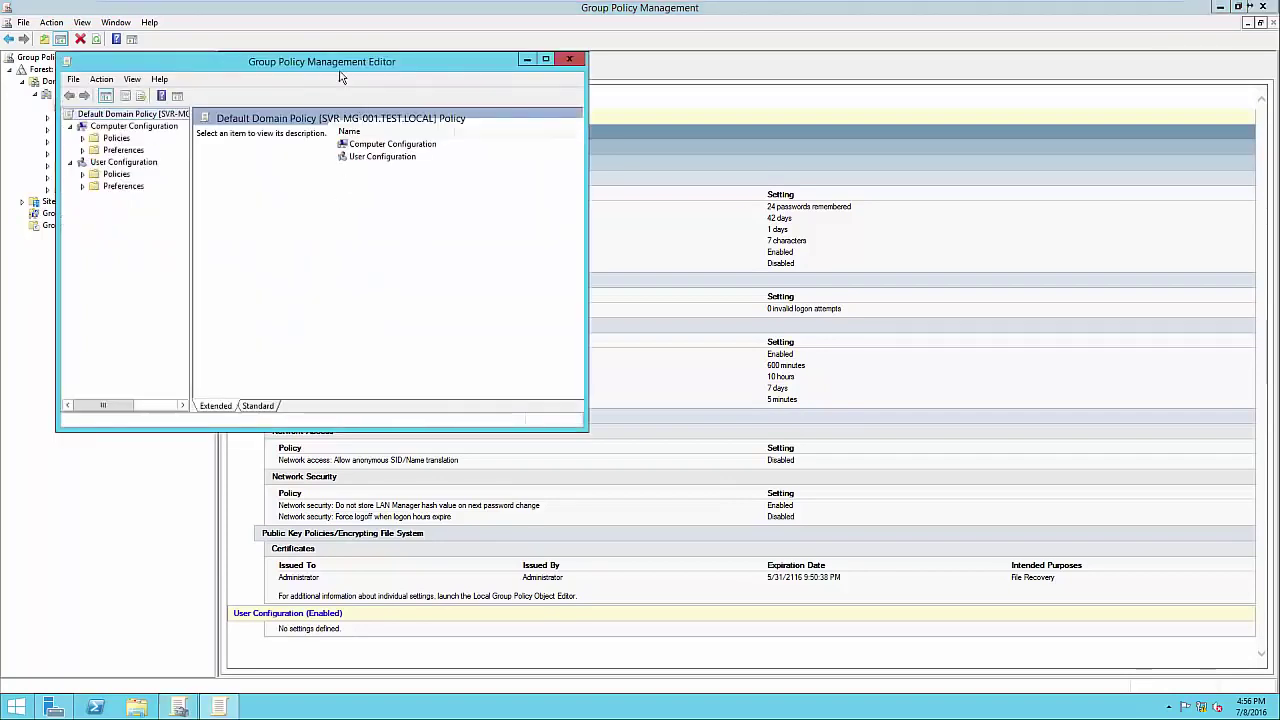
{"action": "left_click_drag", "start_coordinate": [336, 63], "coordinate": [676, 108]}
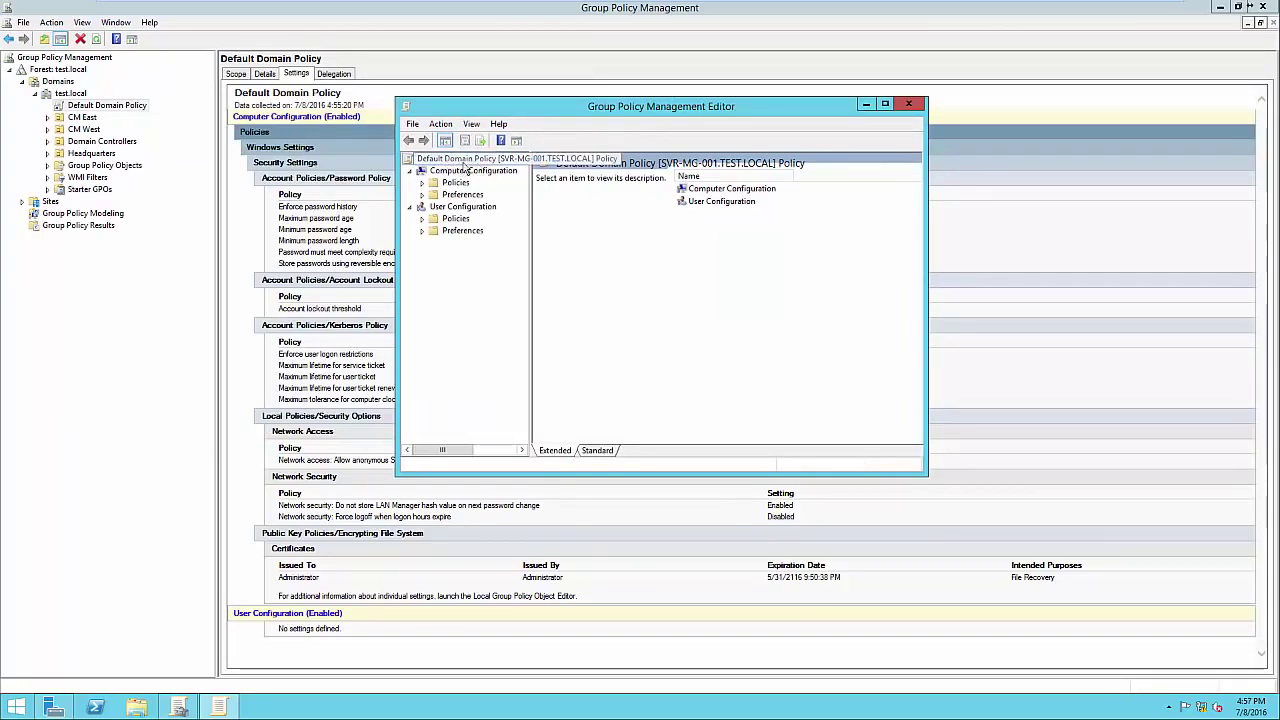
{"action": "left_click_drag", "start_coordinate": [531, 242], "coordinate": [557, 238]}
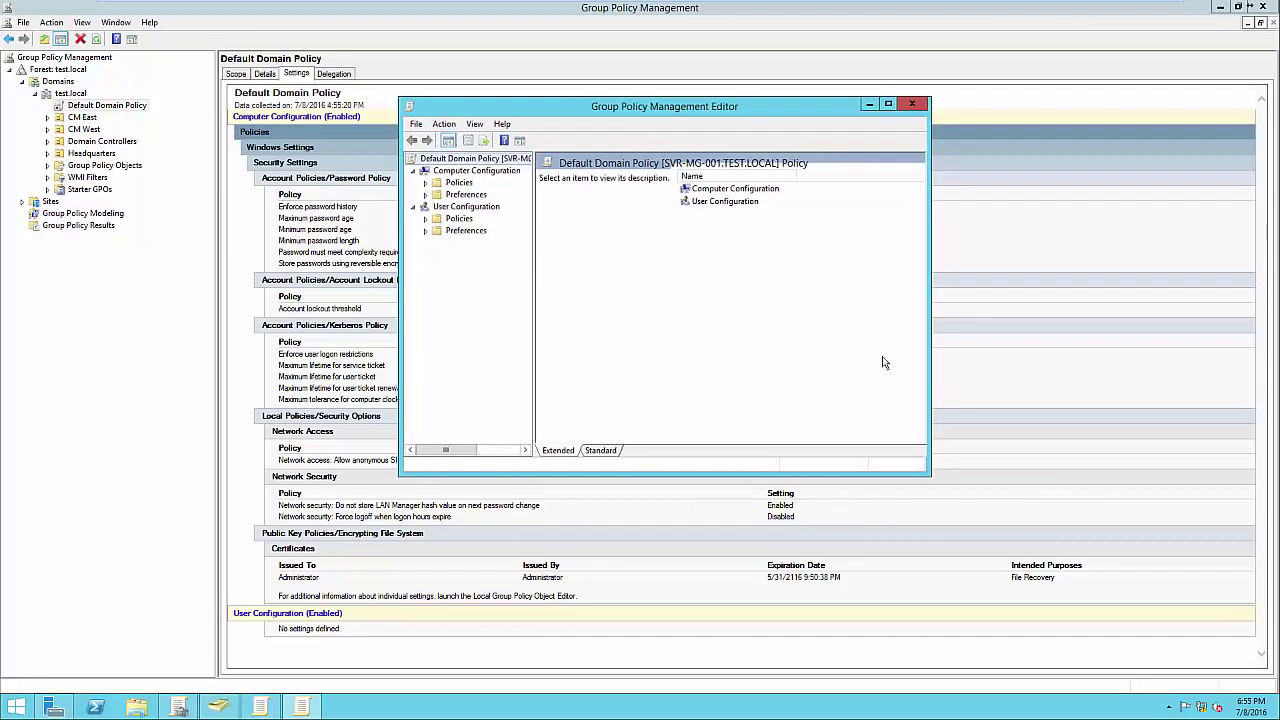
{"action": "left_click_drag", "start_coordinate": [672, 114], "coordinate": [966, 146]}
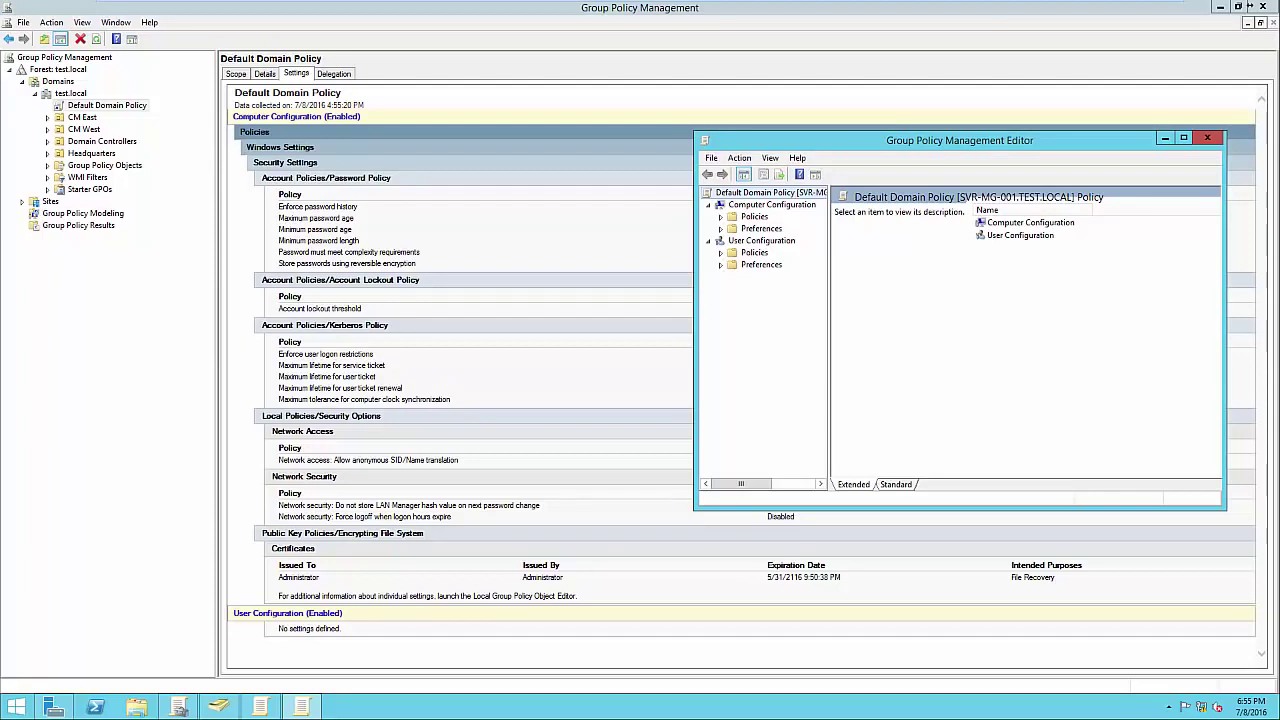
{"action": "left_click_drag", "start_coordinate": [900, 140], "coordinate": [884, 138]}
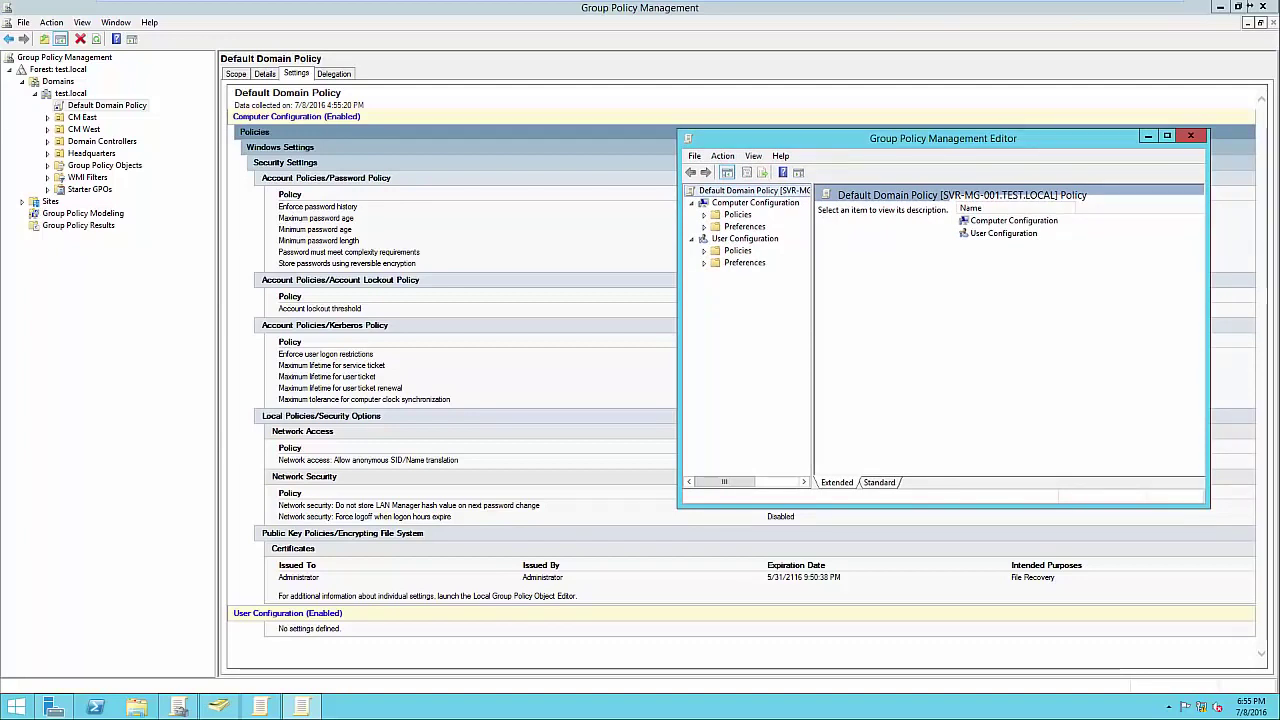
Expand Computer Configuration policies down to Security Settings > Account Policies.
{"action": "left_click", "coordinate": [755, 203]}
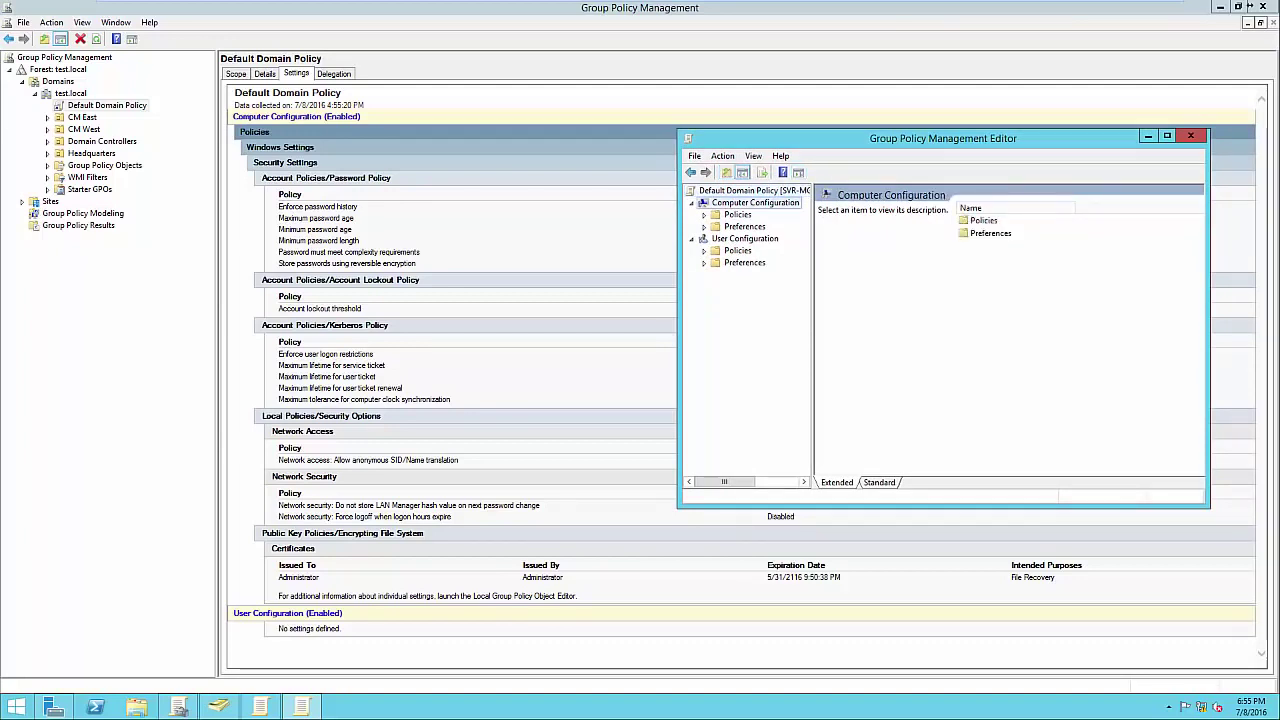
{"action": "left_click", "coordinate": [745, 238]}
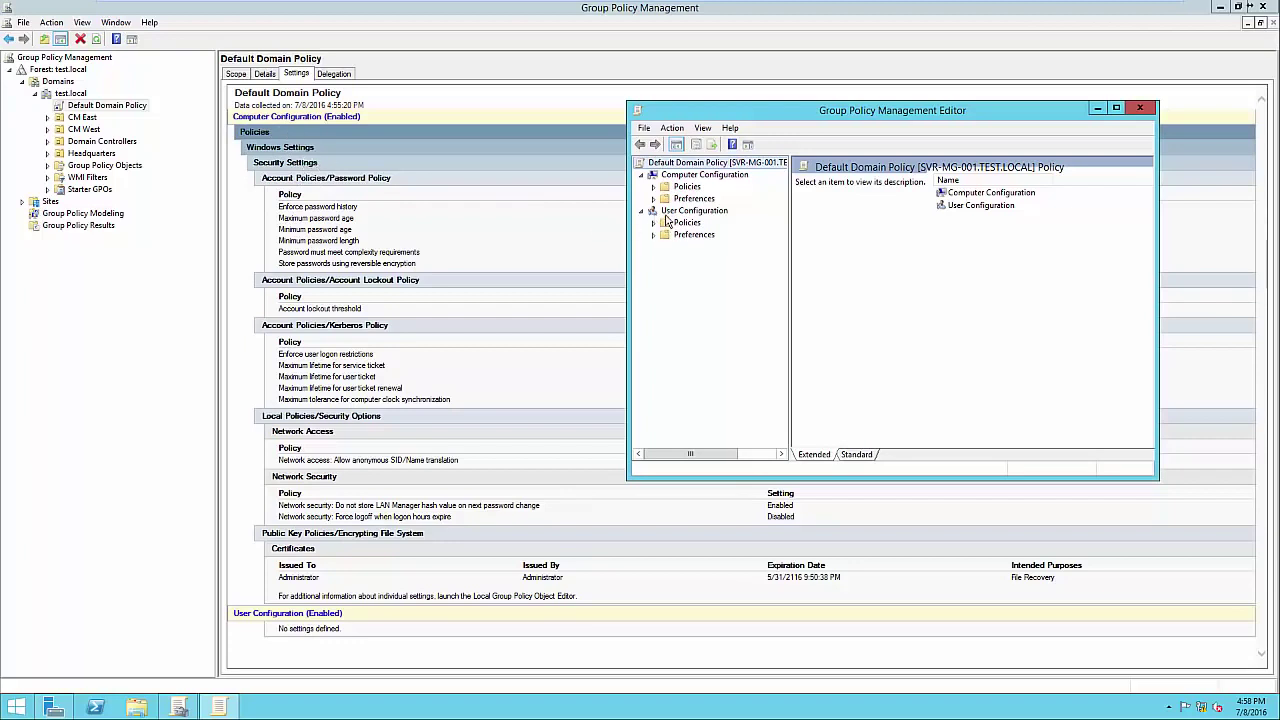
{"action": "left_click", "coordinate": [654, 187]}
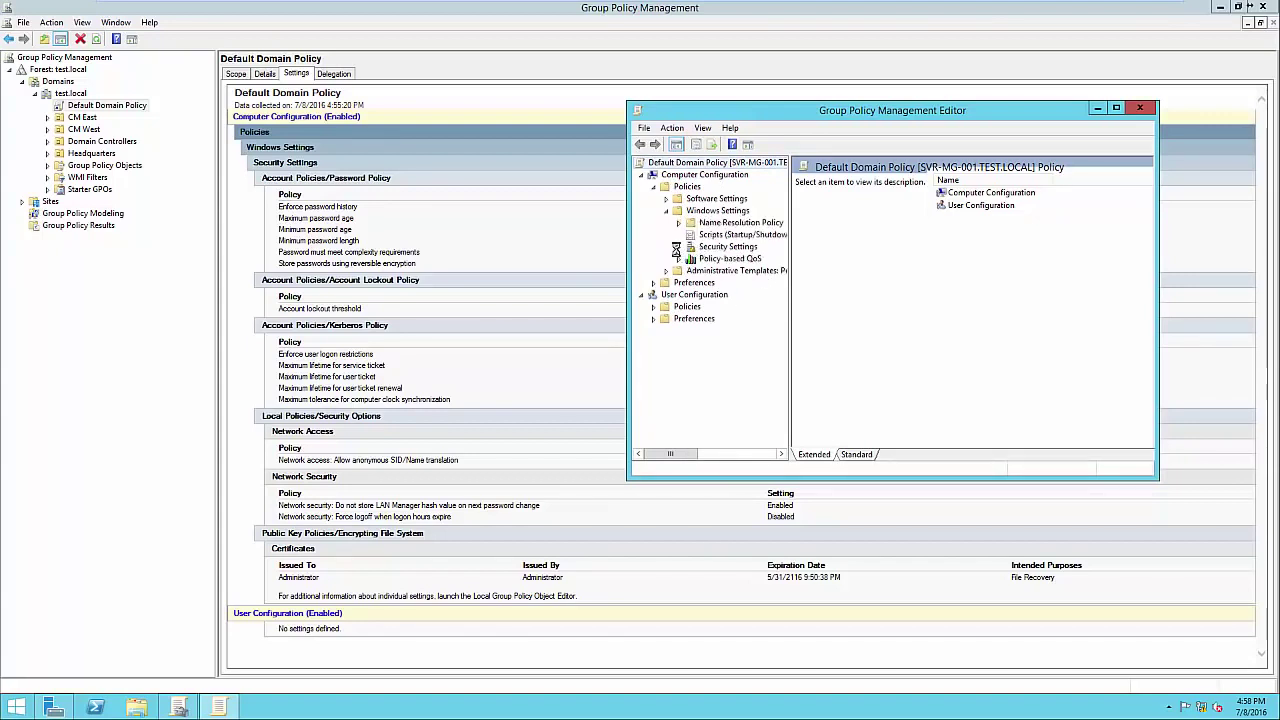
{"action": "left_click", "coordinate": [678, 247]}
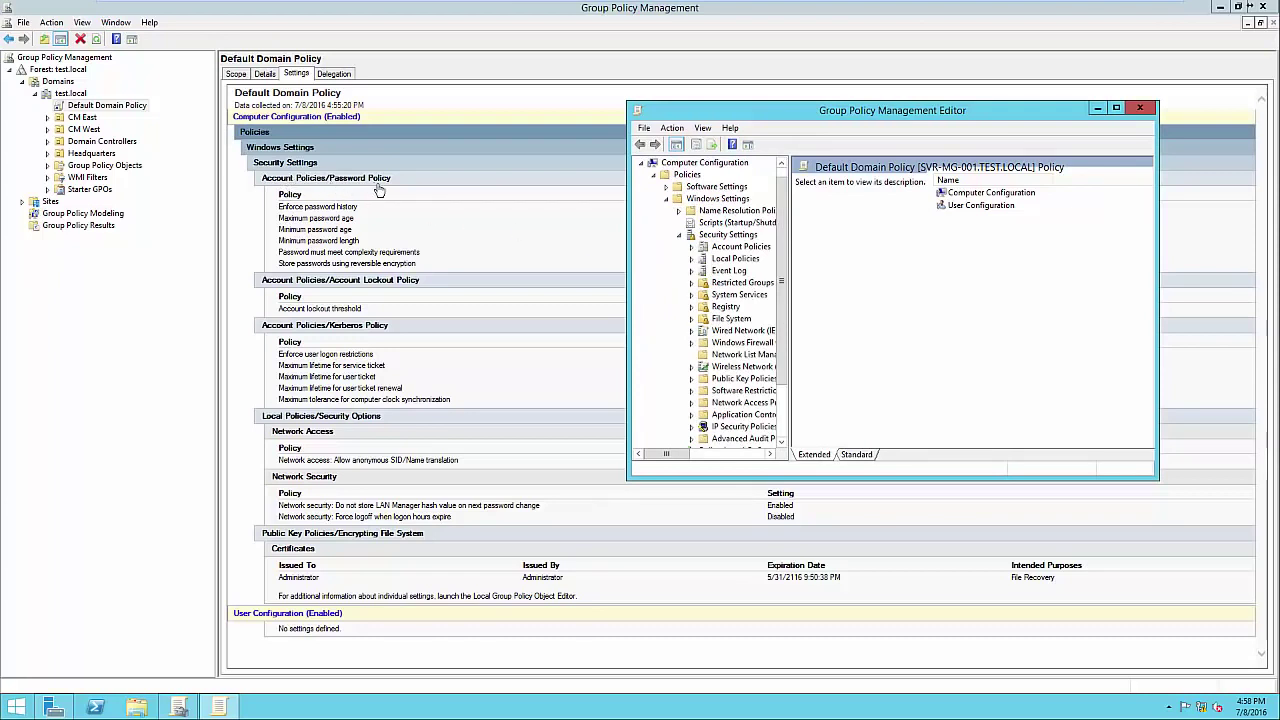
{"action": "left_click", "coordinate": [691, 247]}
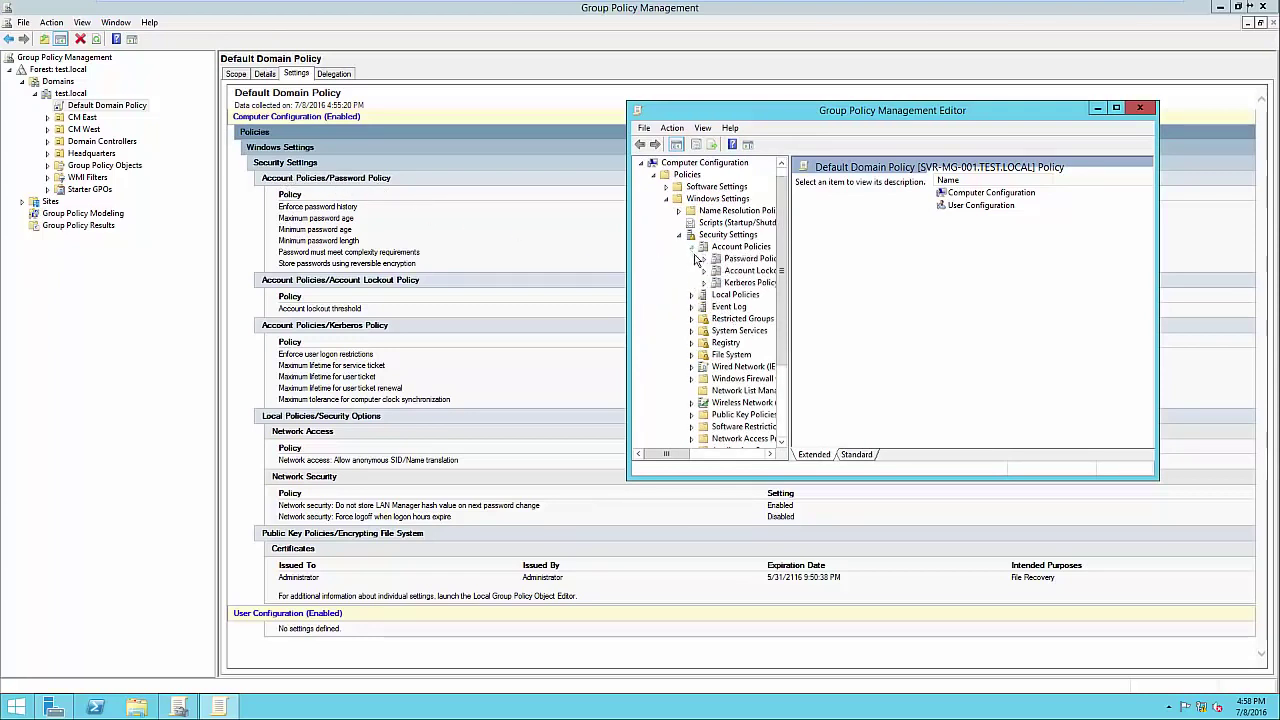
Show the six Password Policy settings of the Default Domain Policy and select Enforce password history.
{"action": "left_click", "coordinate": [748, 258]}
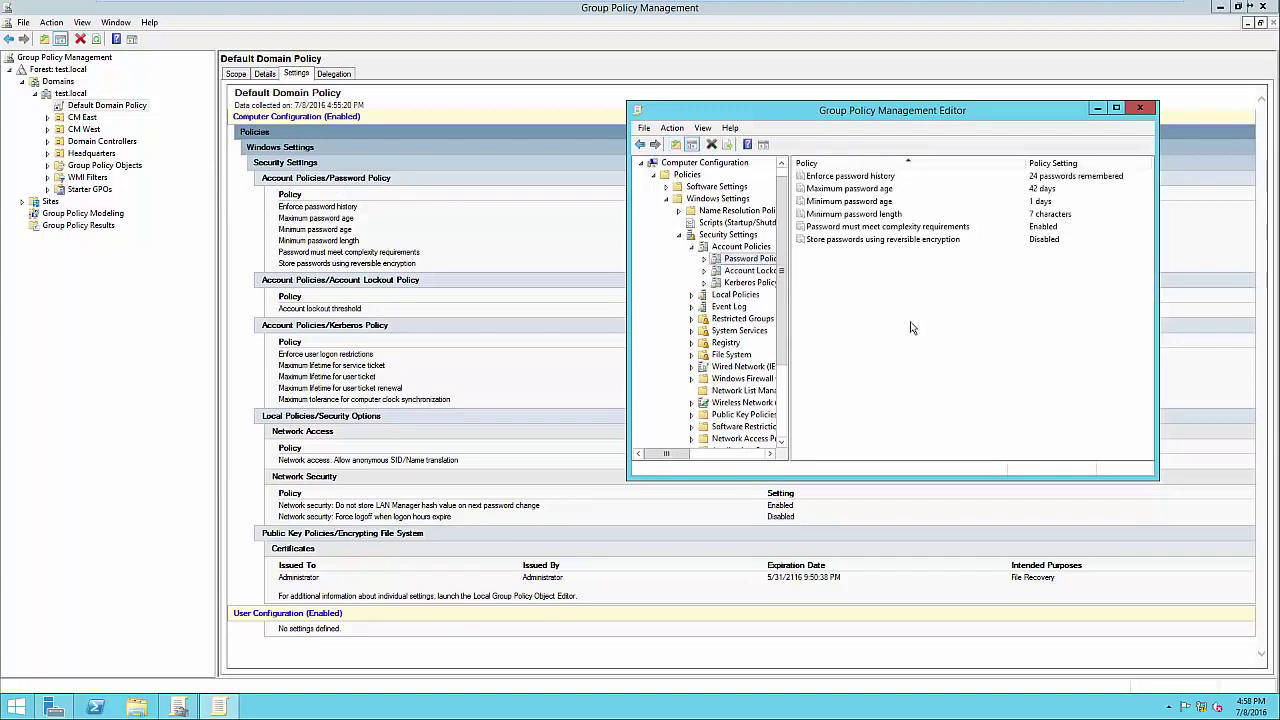
{"action": "left_click_drag", "start_coordinate": [829, 113], "coordinate": [715, 204]}
{"action": "left_click_drag", "start_coordinate": [844, 211], "coordinate": [843, 308]}
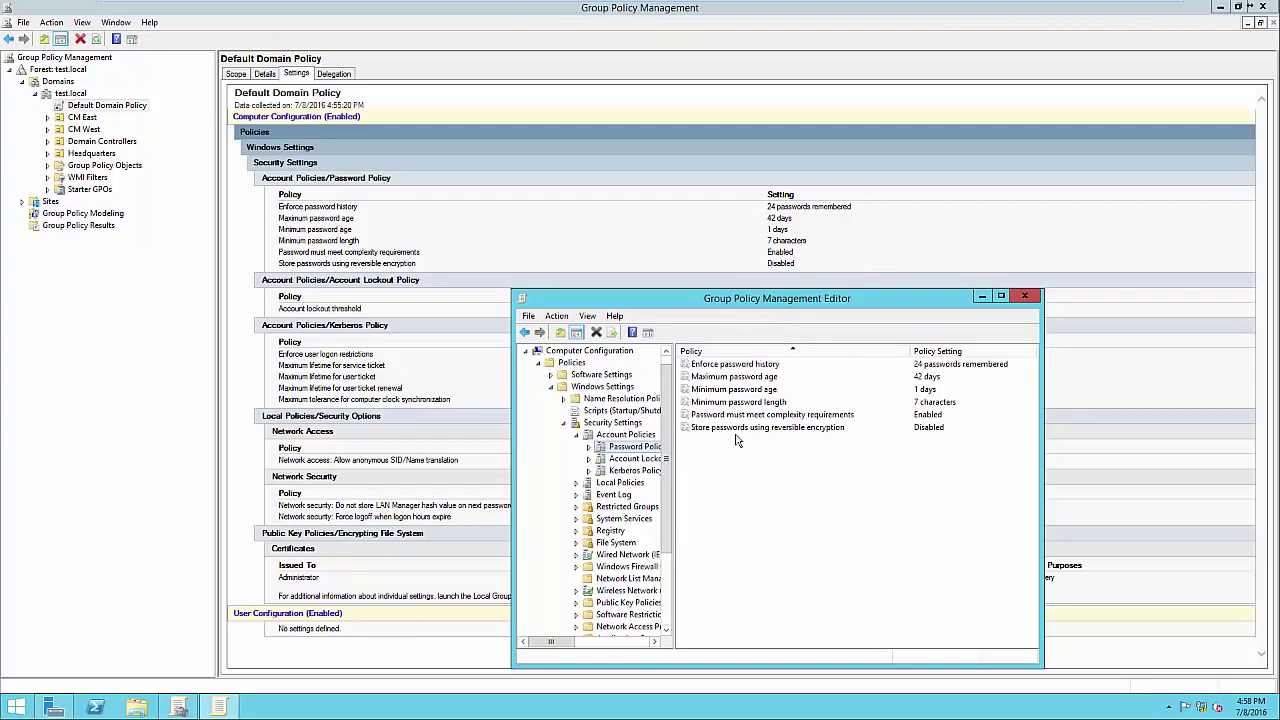
{"action": "left_click", "coordinate": [745, 368]}
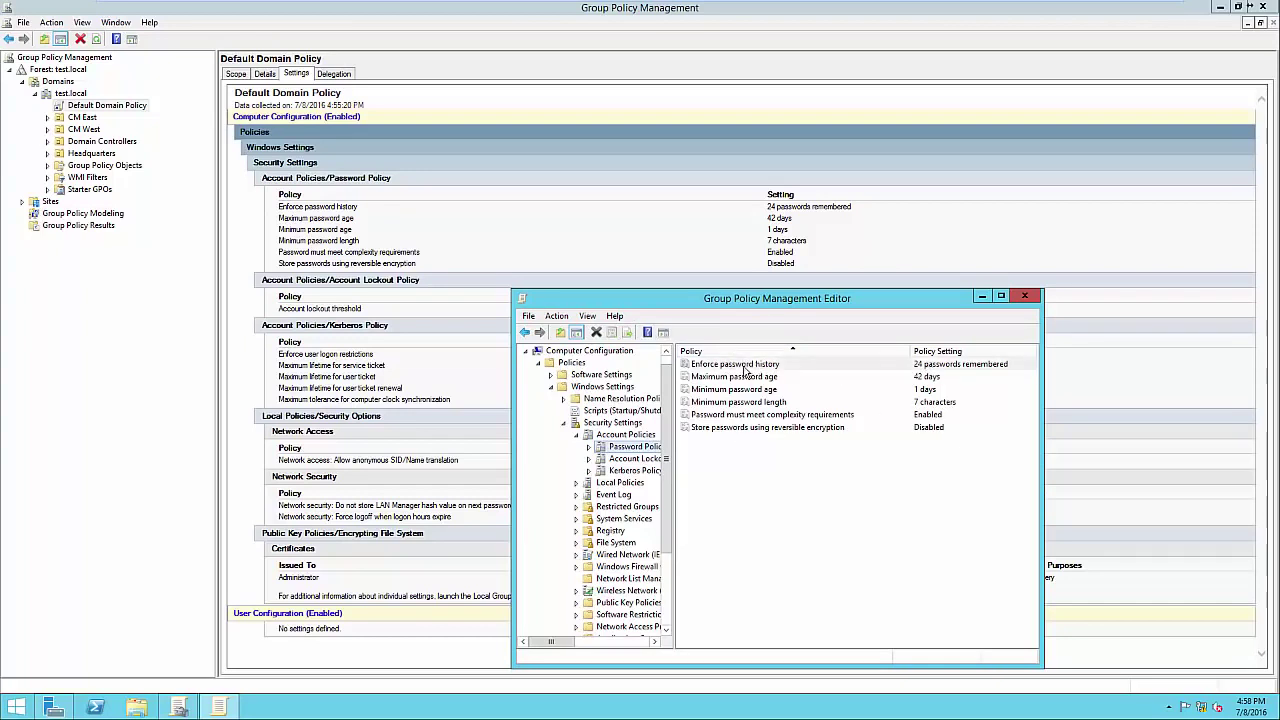
Open Enforce password history properties and read its Explain tab.
{"action": "double_click", "coordinate": [745, 368]}
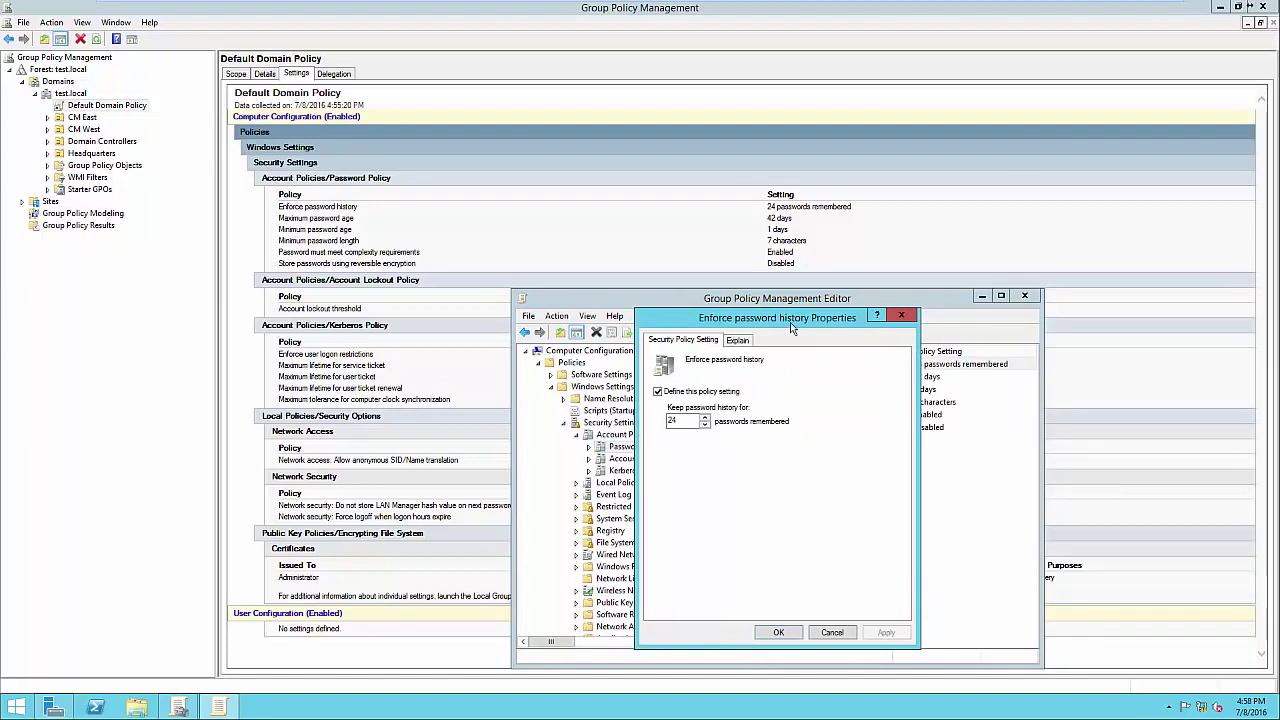
{"action": "left_click_drag", "start_coordinate": [790, 322], "coordinate": [791, 247]}
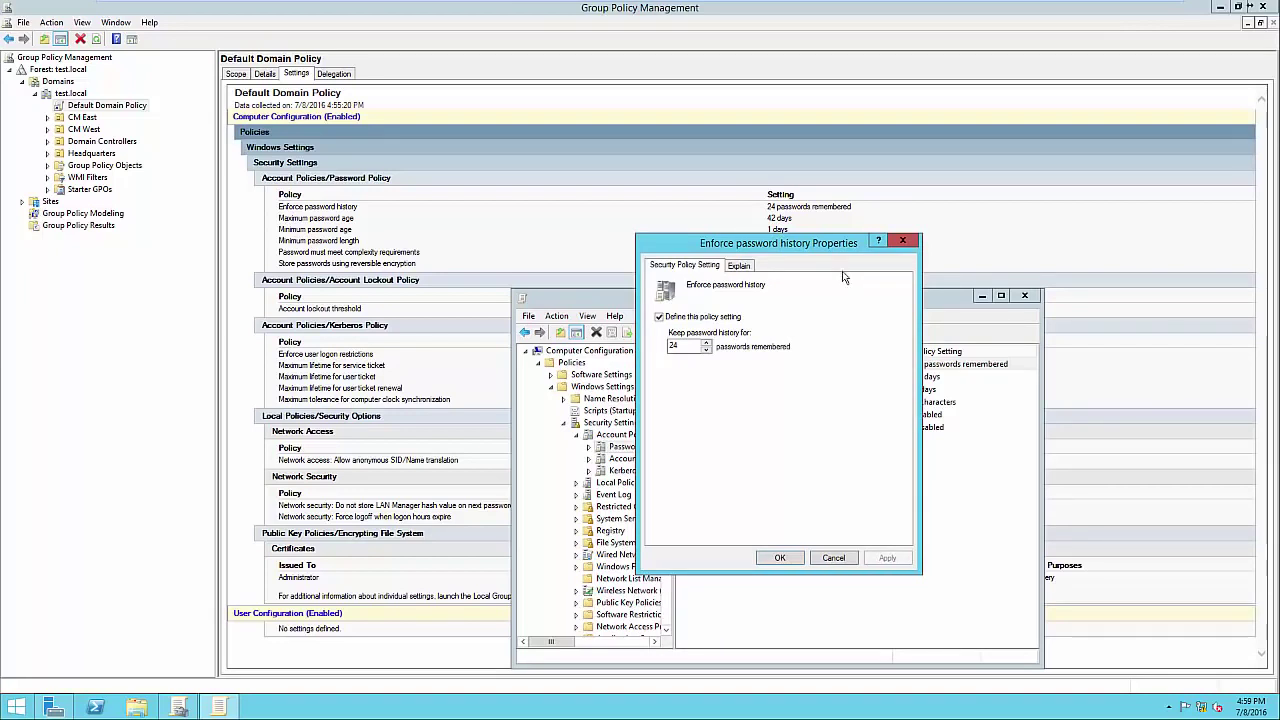
{"action": "left_click", "coordinate": [740, 267]}
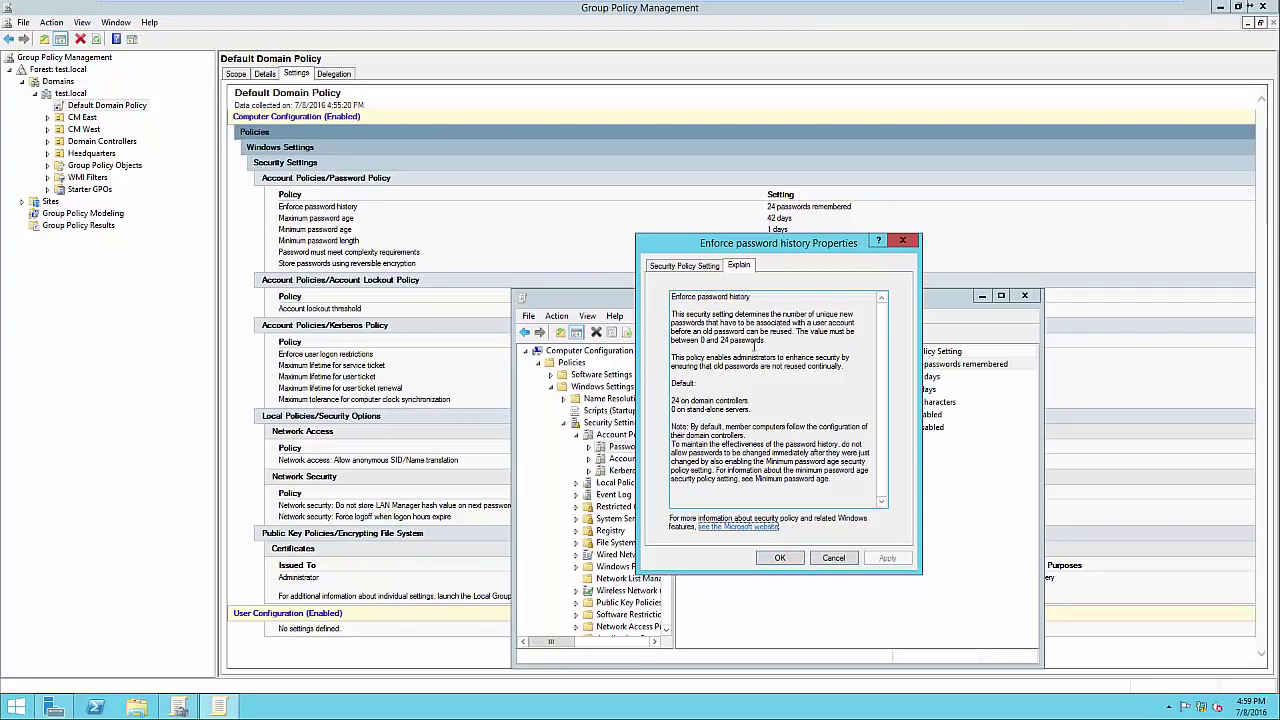
{"action": "left_click", "coordinate": [687, 266]}
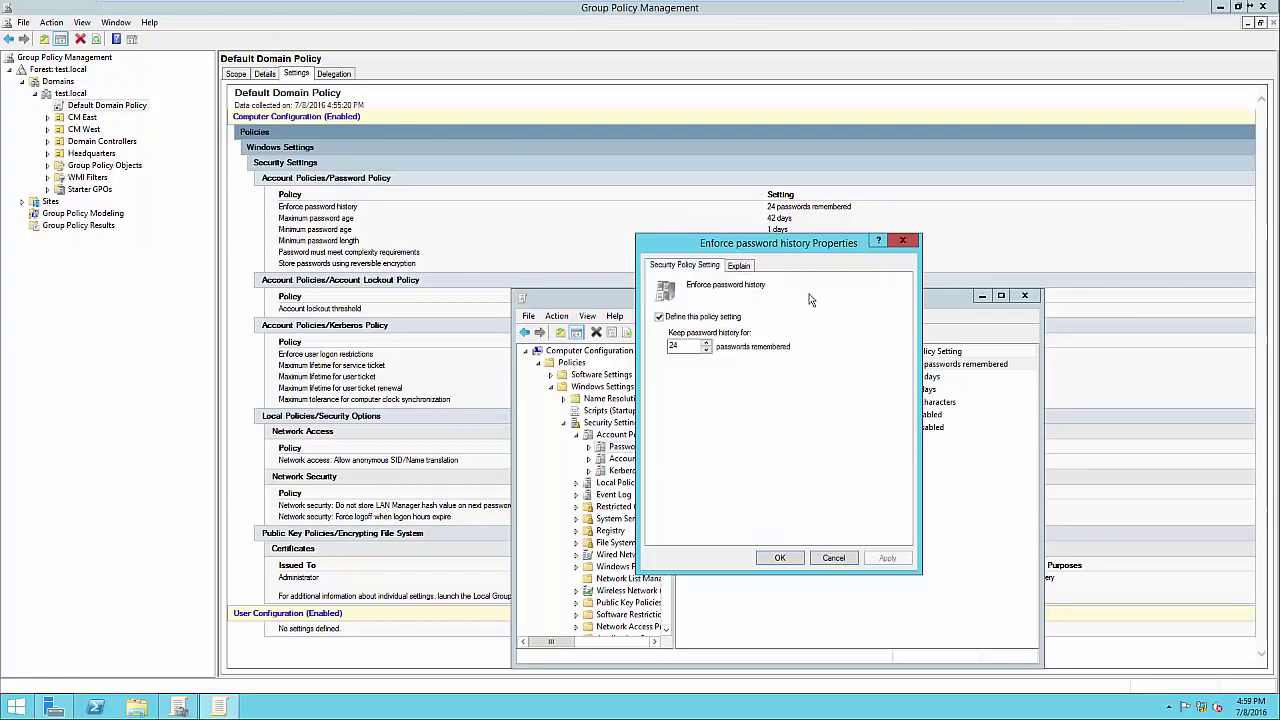
{"action": "left_click_drag", "start_coordinate": [712, 248], "coordinate": [932, 234]}
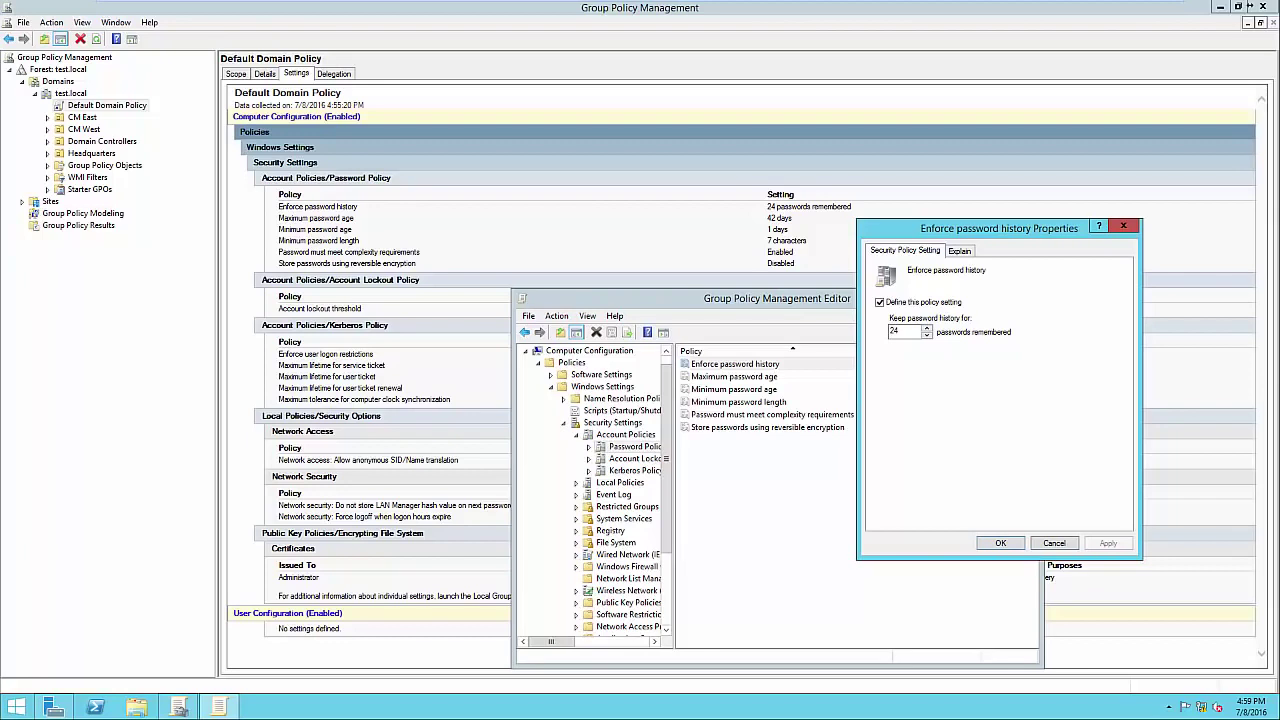
Change password history from 24 to 12 remembered passwords.
{"action": "double_click", "coordinate": [895, 331]}
{"action": "type", "text": "12"}
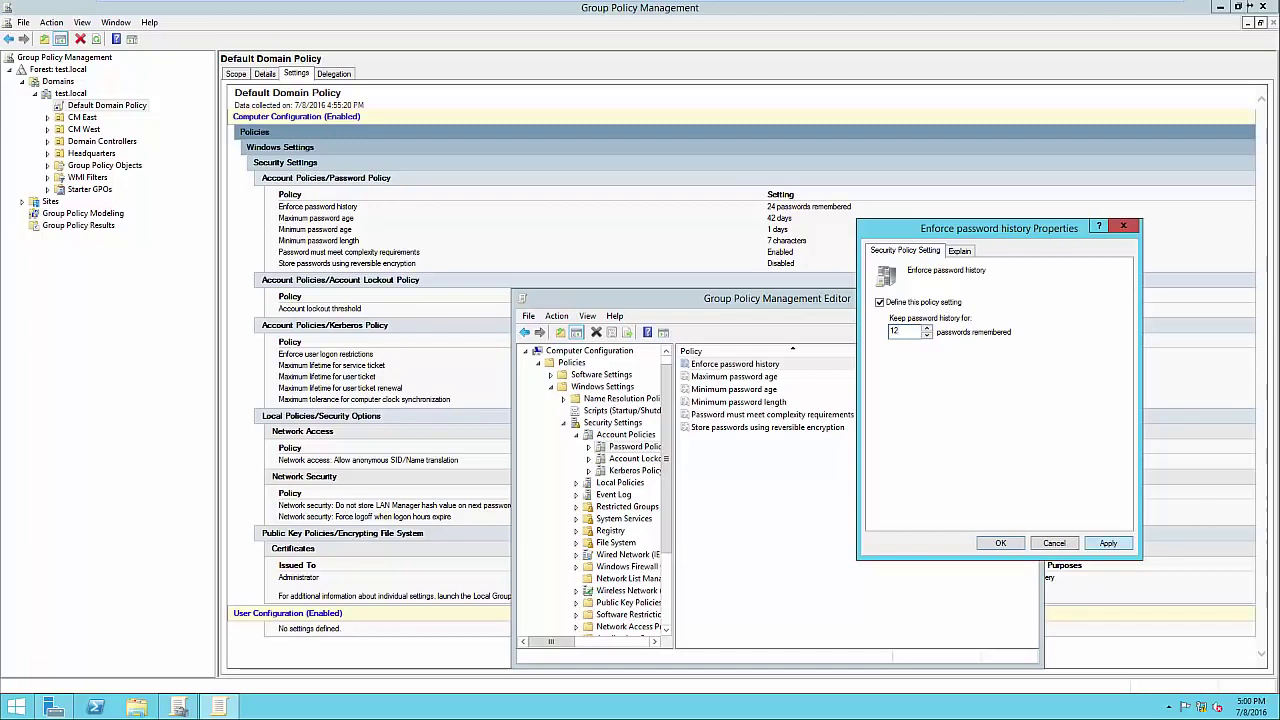
{"action": "key", "text": "Return"}
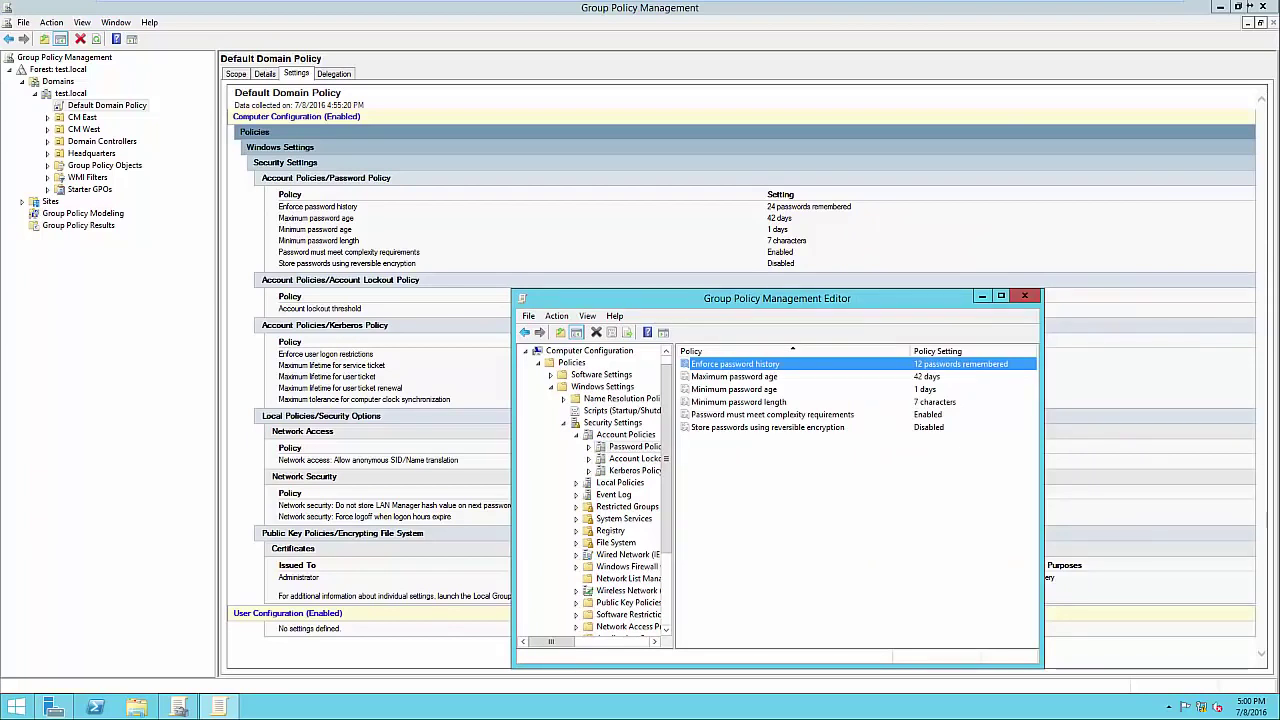
{"action": "double_click", "coordinate": [734, 377]}
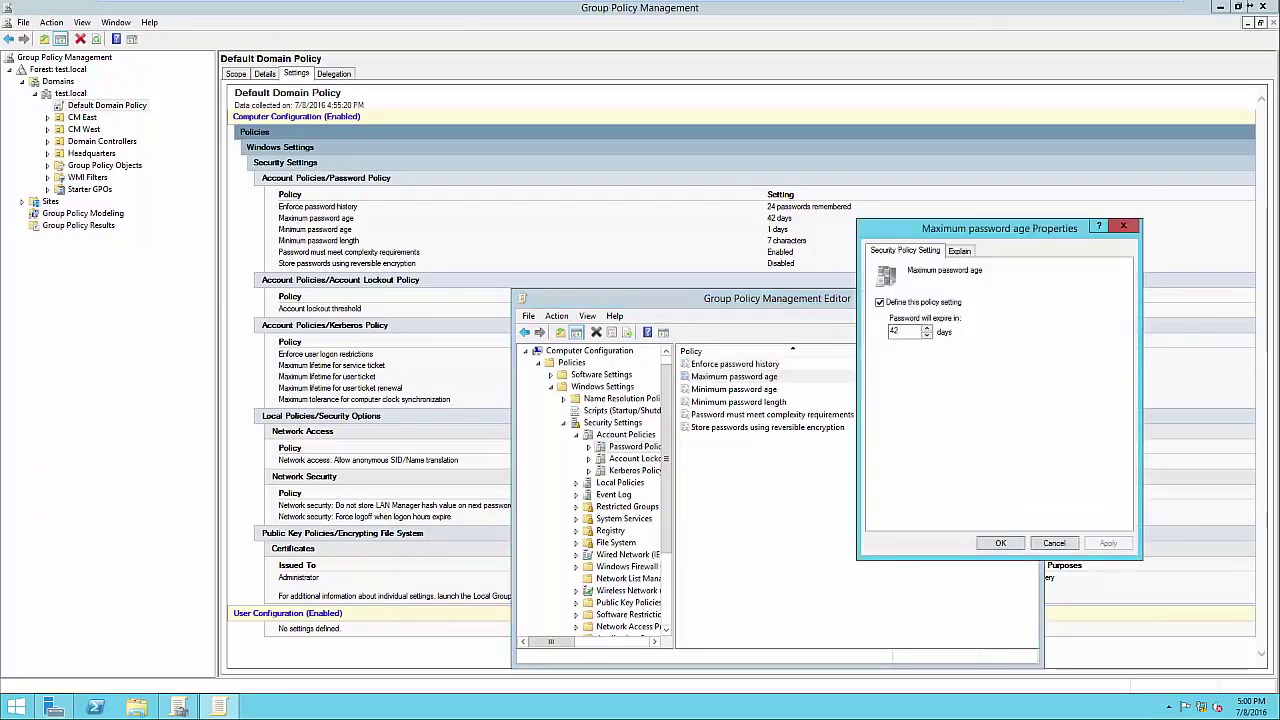
Change Maximum password age from 42 to 21 days and apply it.
{"action": "left_click", "coordinate": [960, 251]}
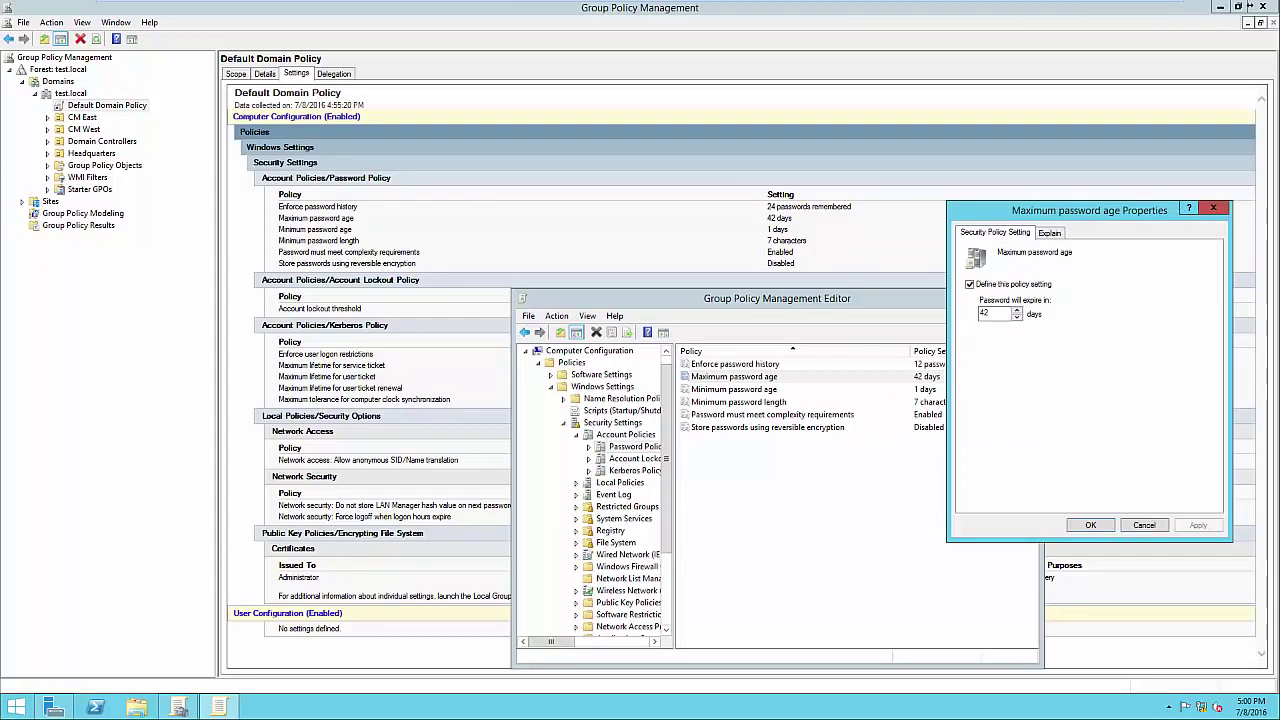
{"action": "left_click", "coordinate": [990, 314]}
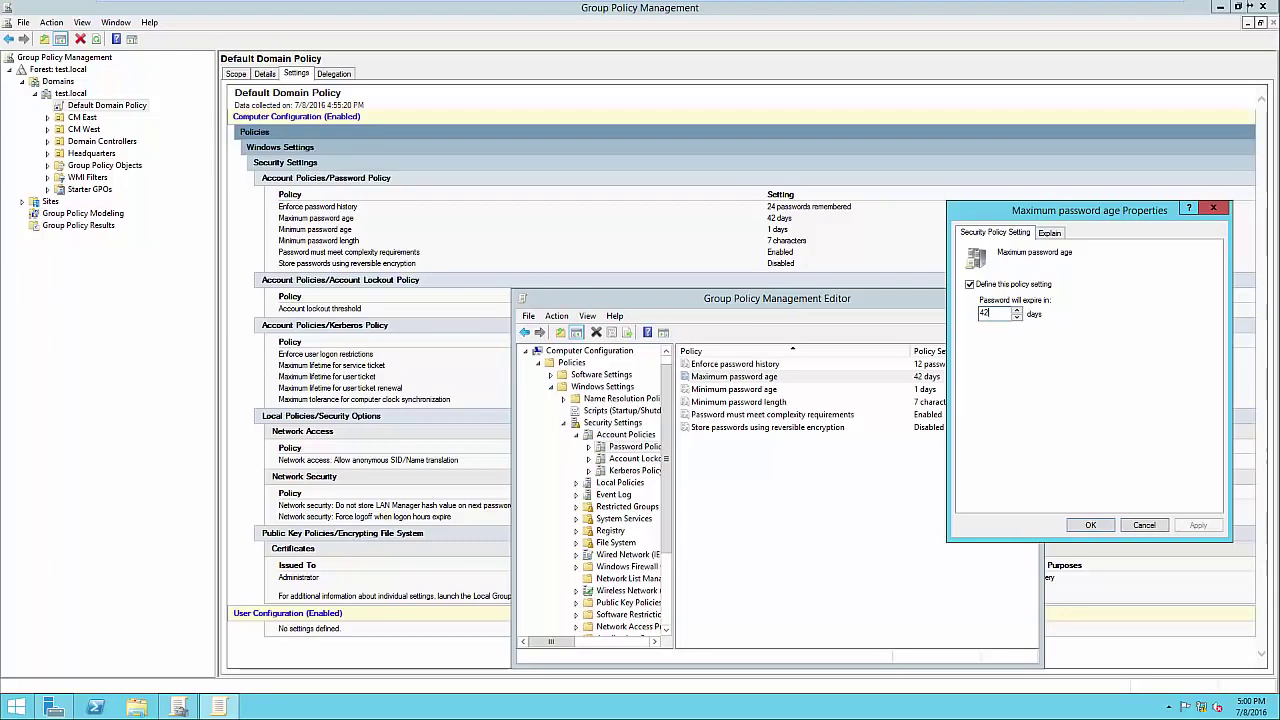
{"action": "double_click", "coordinate": [985, 314]}
{"action": "type", "text": "21"}
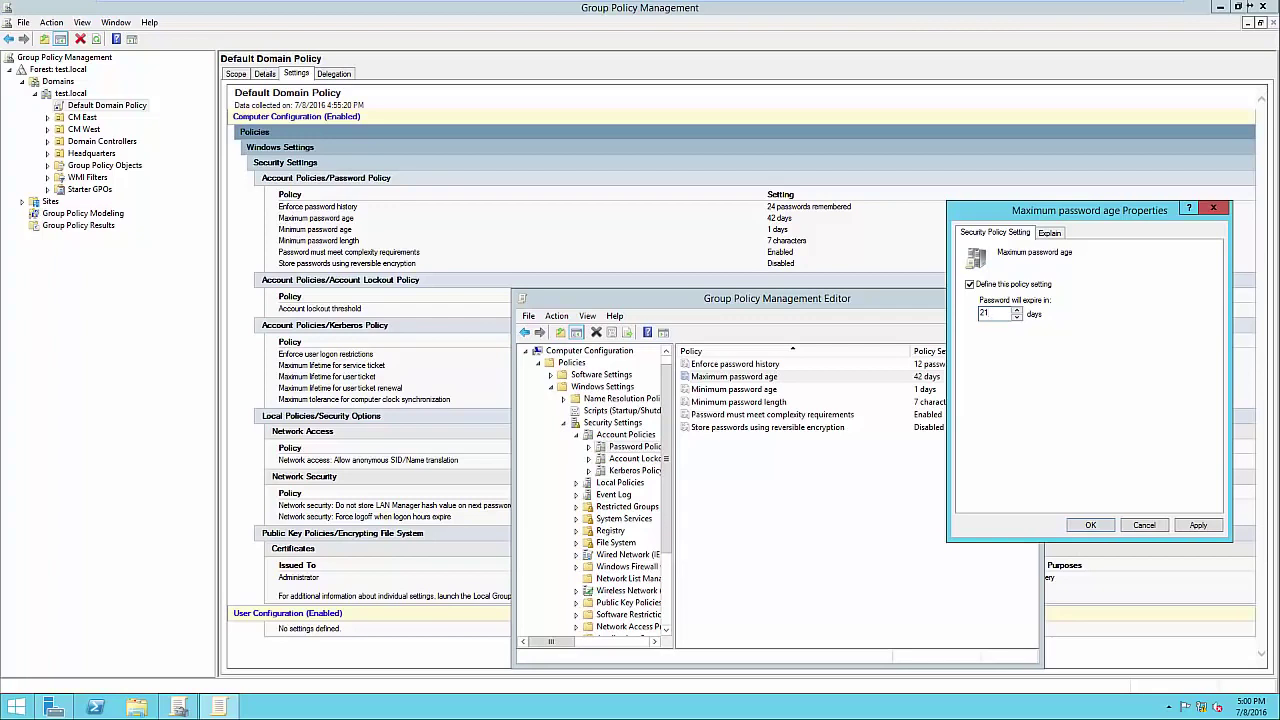
{"action": "key", "text": "alt+a"}
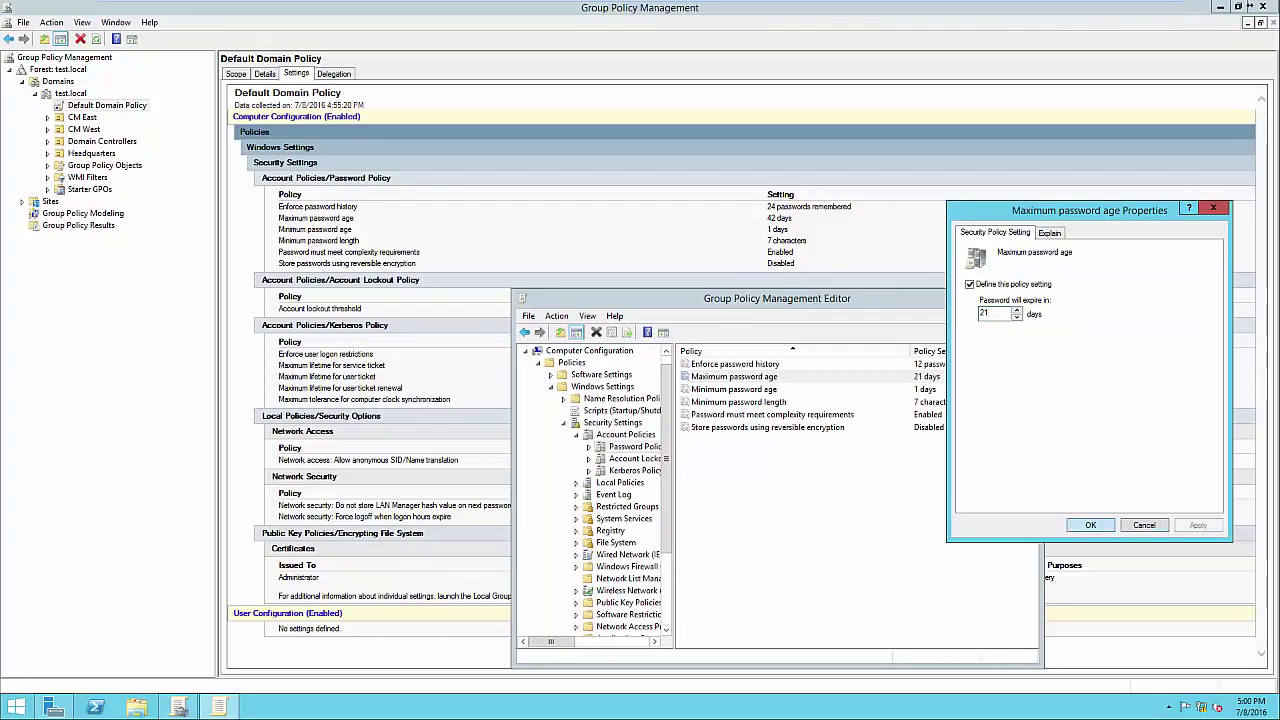
{"action": "key", "text": "Return"}
{"action": "double_click", "coordinate": [733, 389]}
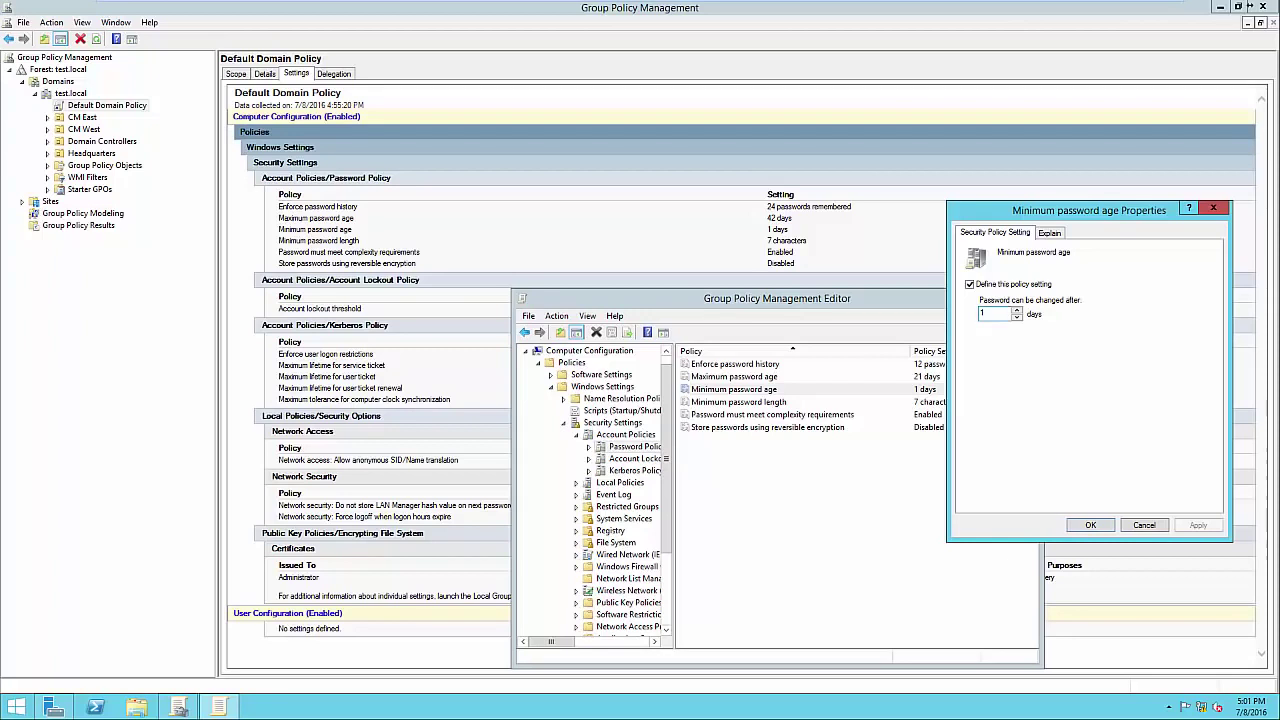
Leave Minimum password age at 1 day and Minimum password length at 7 characters, then open the complexity requirements properties.
{"action": "key", "text": "Return"}
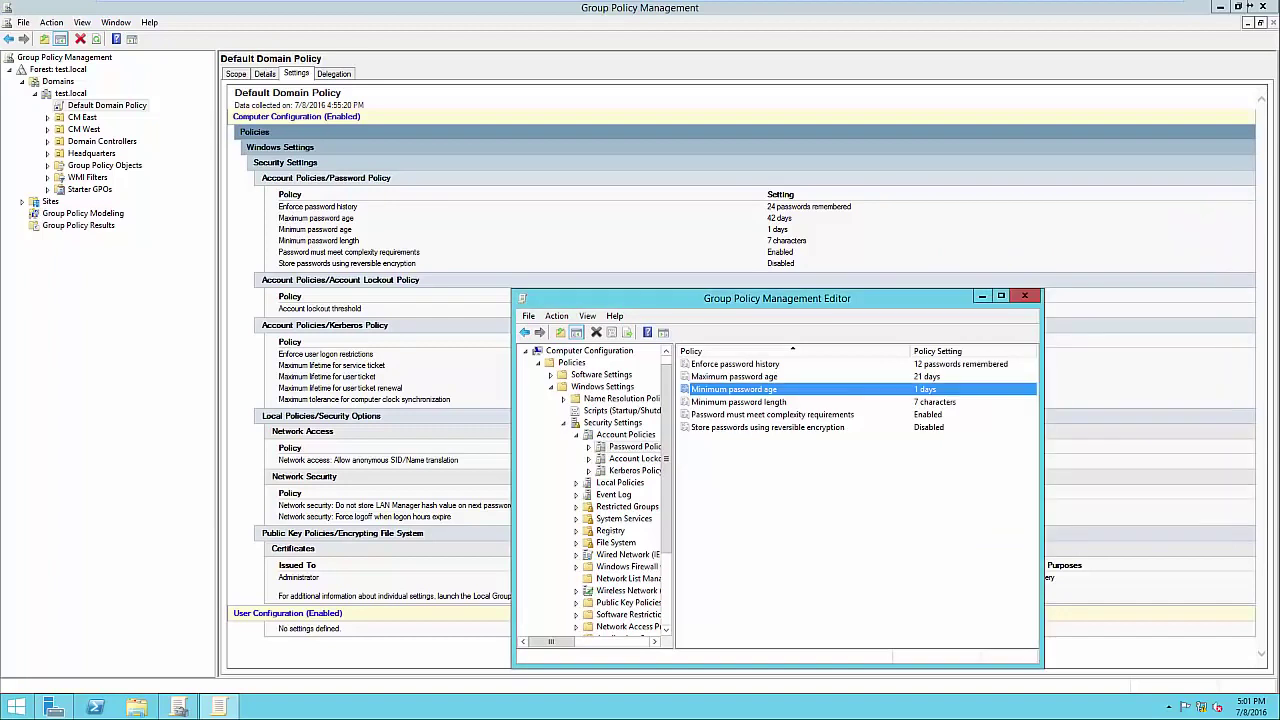
{"action": "key", "text": "Down"}
{"action": "key", "text": "Return"}
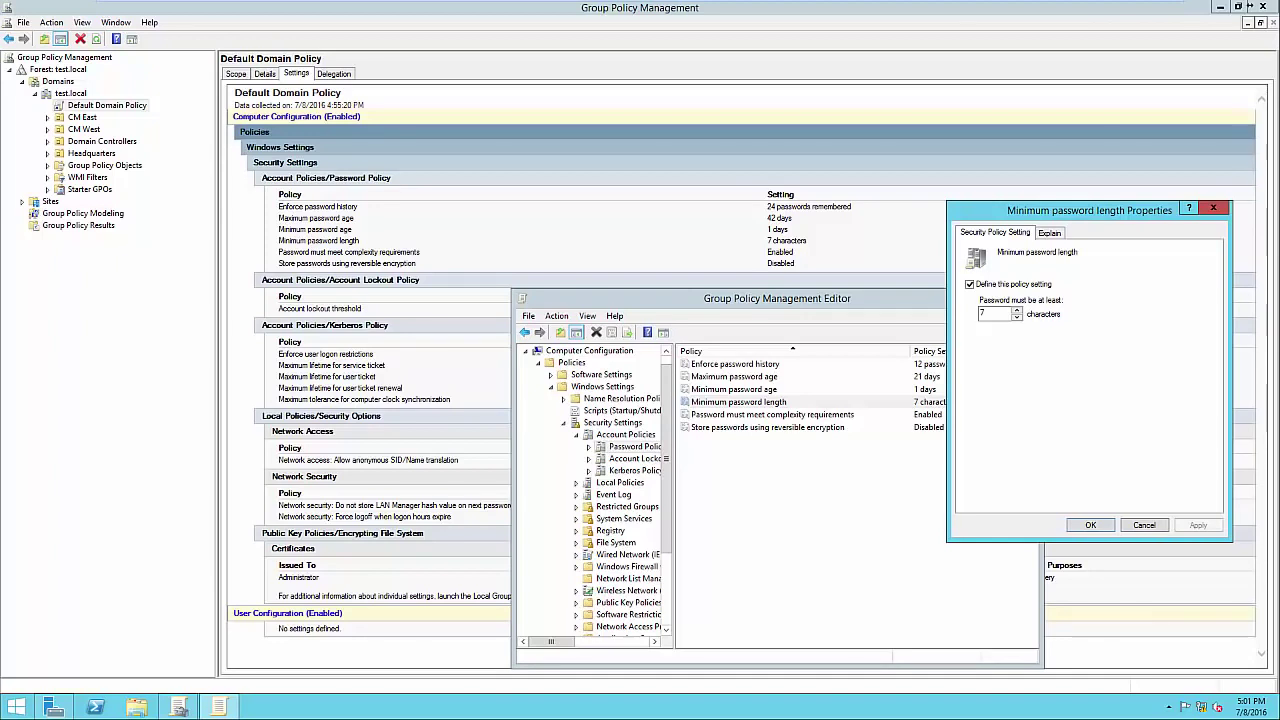
{"action": "key", "text": "Escape"}
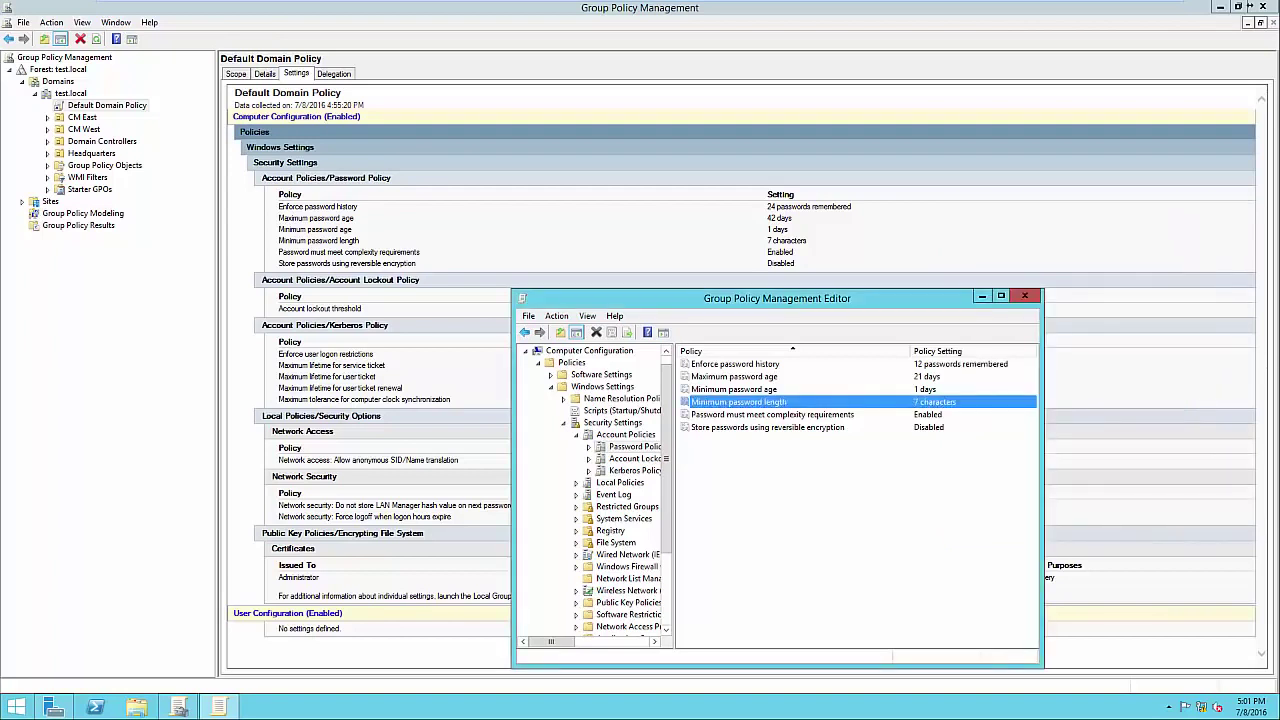
{"action": "key", "text": "Down"}
{"action": "key", "text": "Return"}
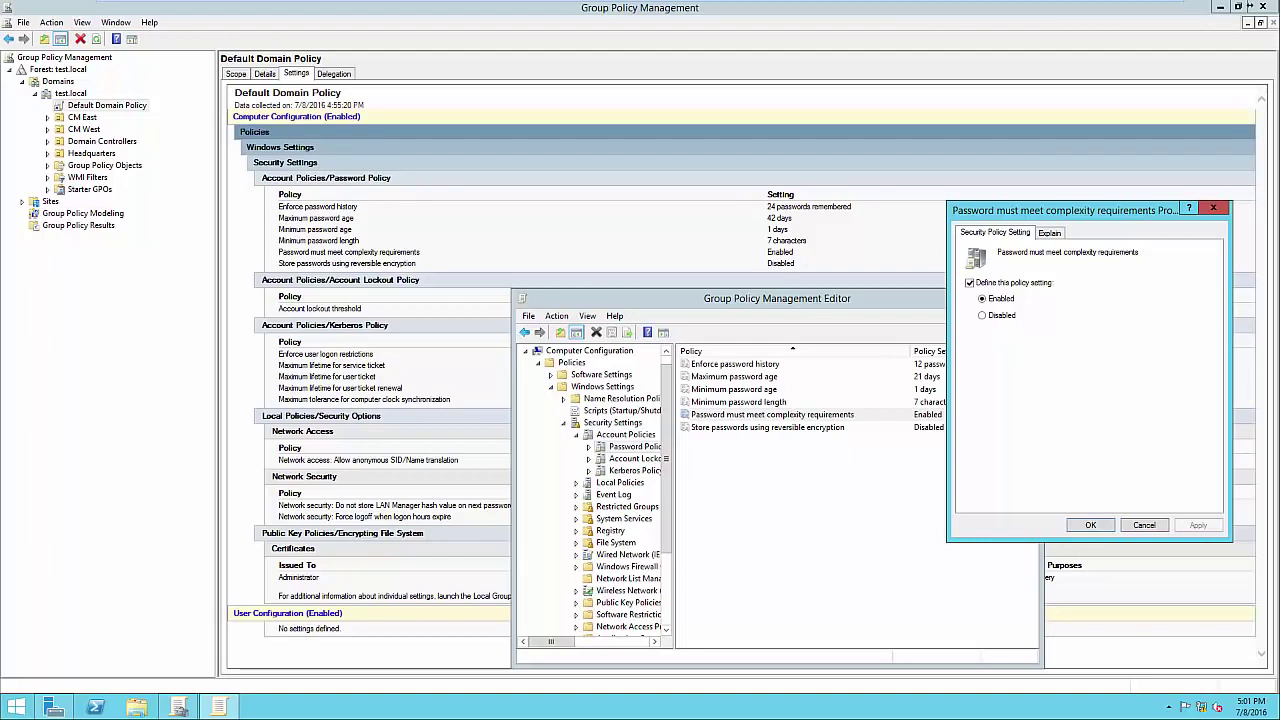
Read the complexity requirement explanation and close the dialog, leaving complexity Enabled.
{"action": "key", "text": "ctrl+Tab"}
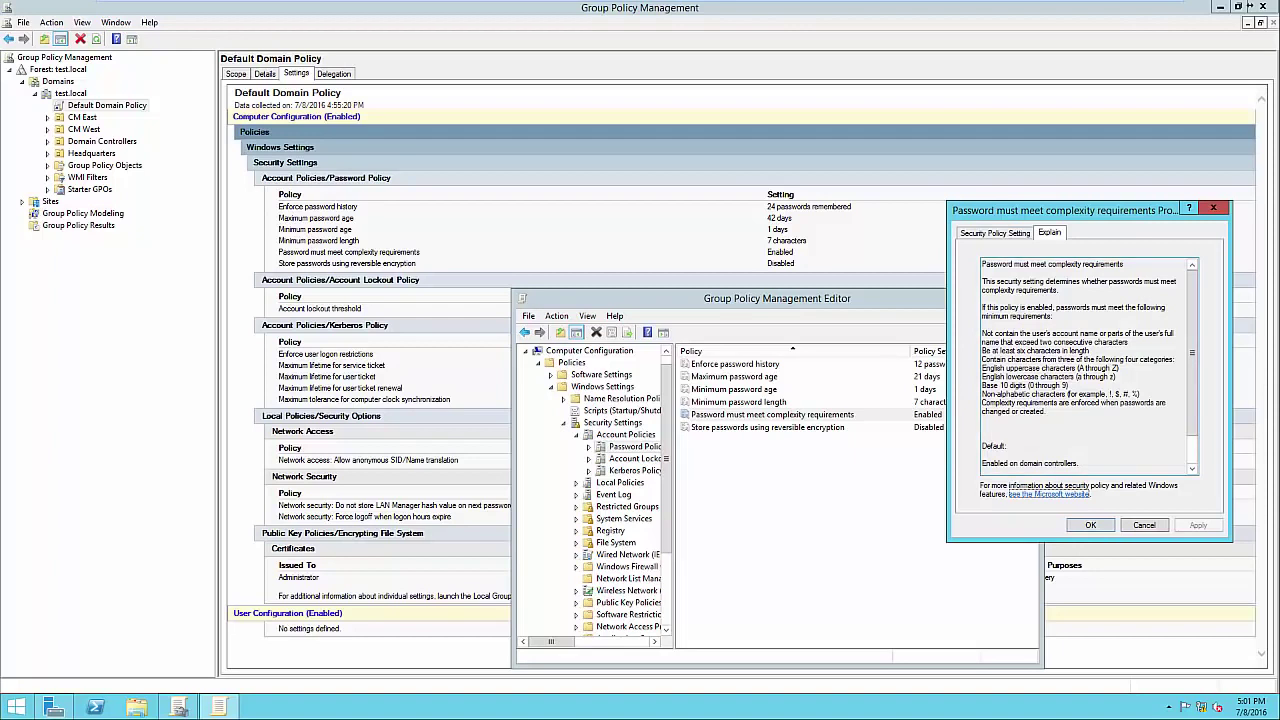
{"action": "left_click_drag", "start_coordinate": [982, 350], "coordinate": [1068, 385]}
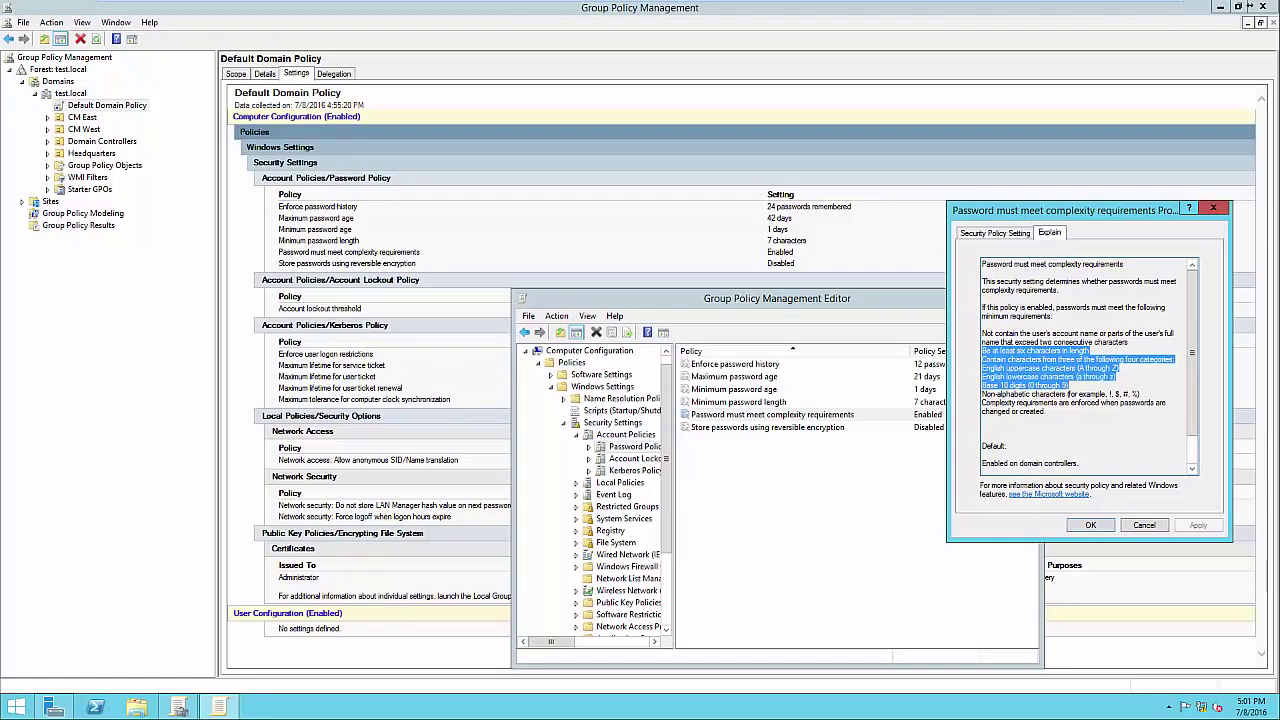
{"action": "left_click", "coordinate": [1112, 394]}
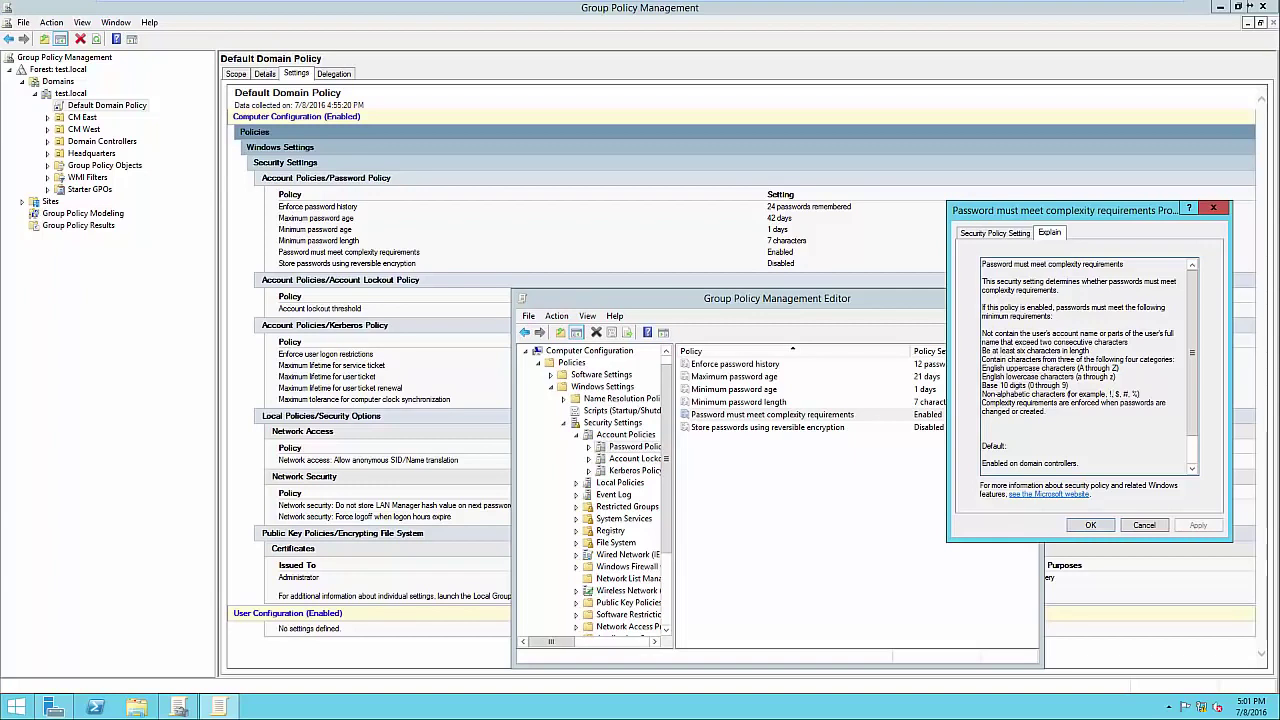
{"action": "key", "text": "Escape"}
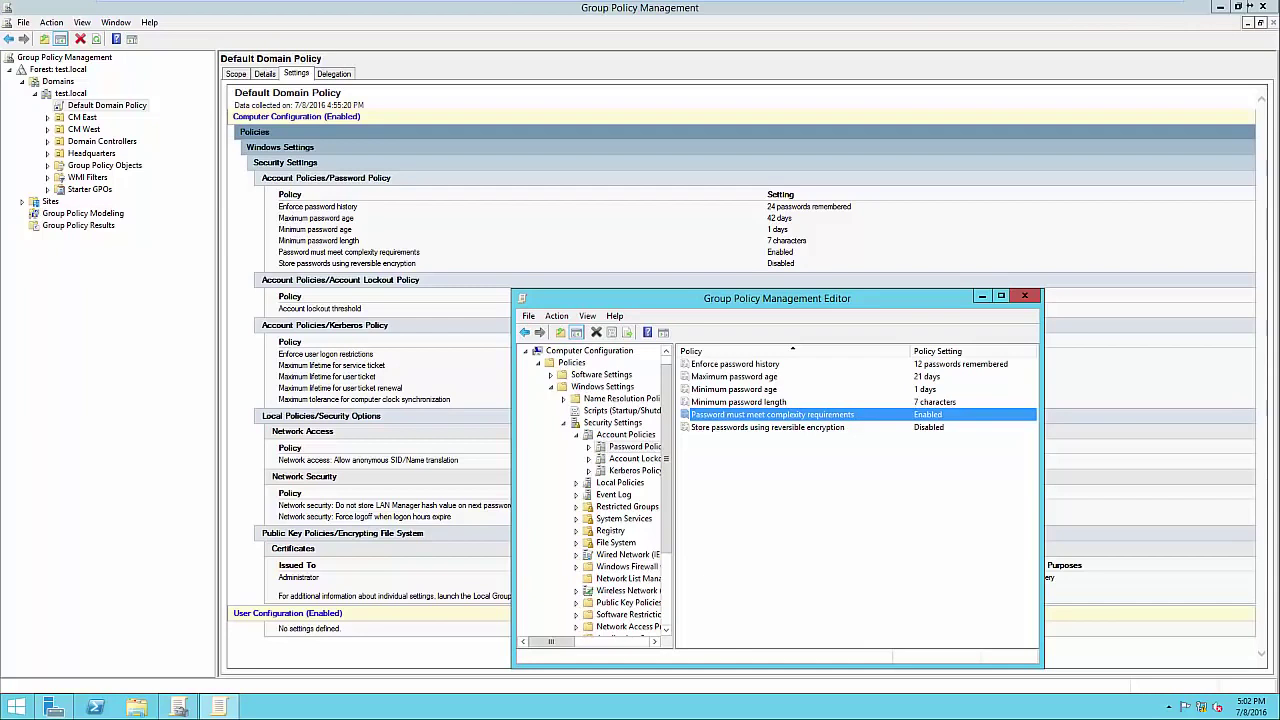
{"action": "left_click", "coordinate": [768, 427]}
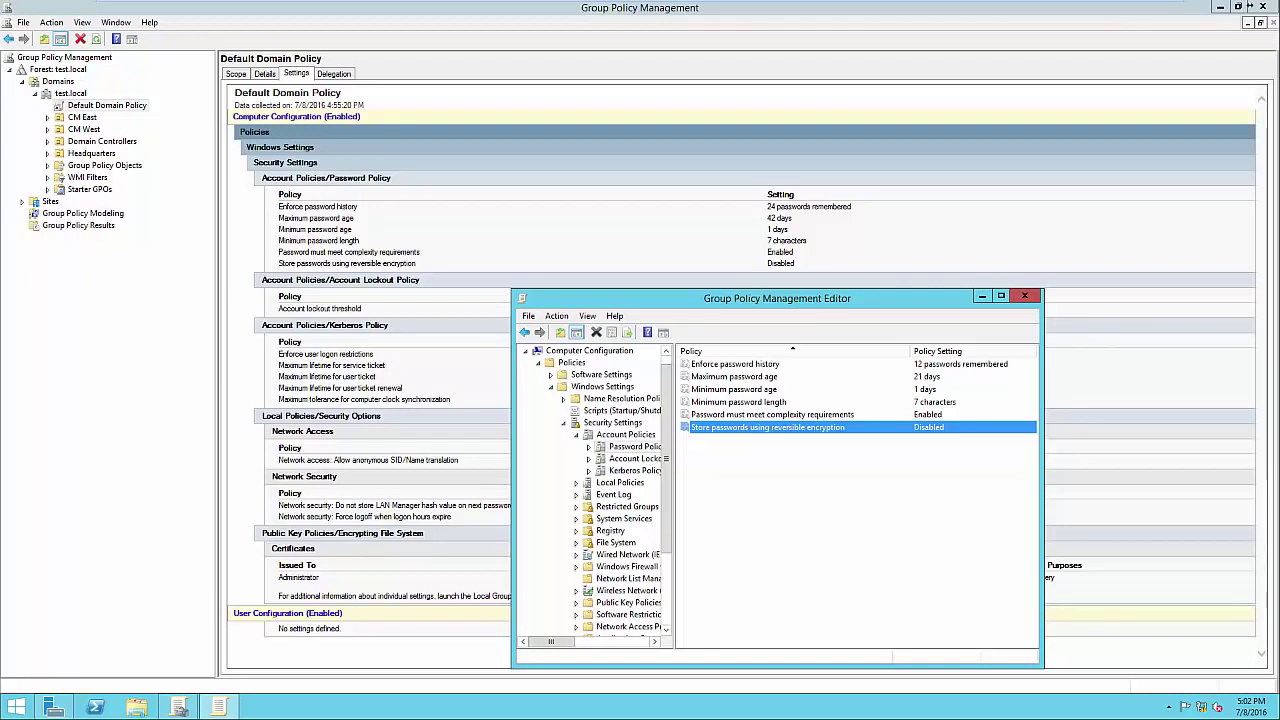
Define Account lockout duration as 30 minutes, accepting the suggested 5-attempt threshold and 30-minute reset.
{"action": "left_click", "coordinate": [630, 458]}
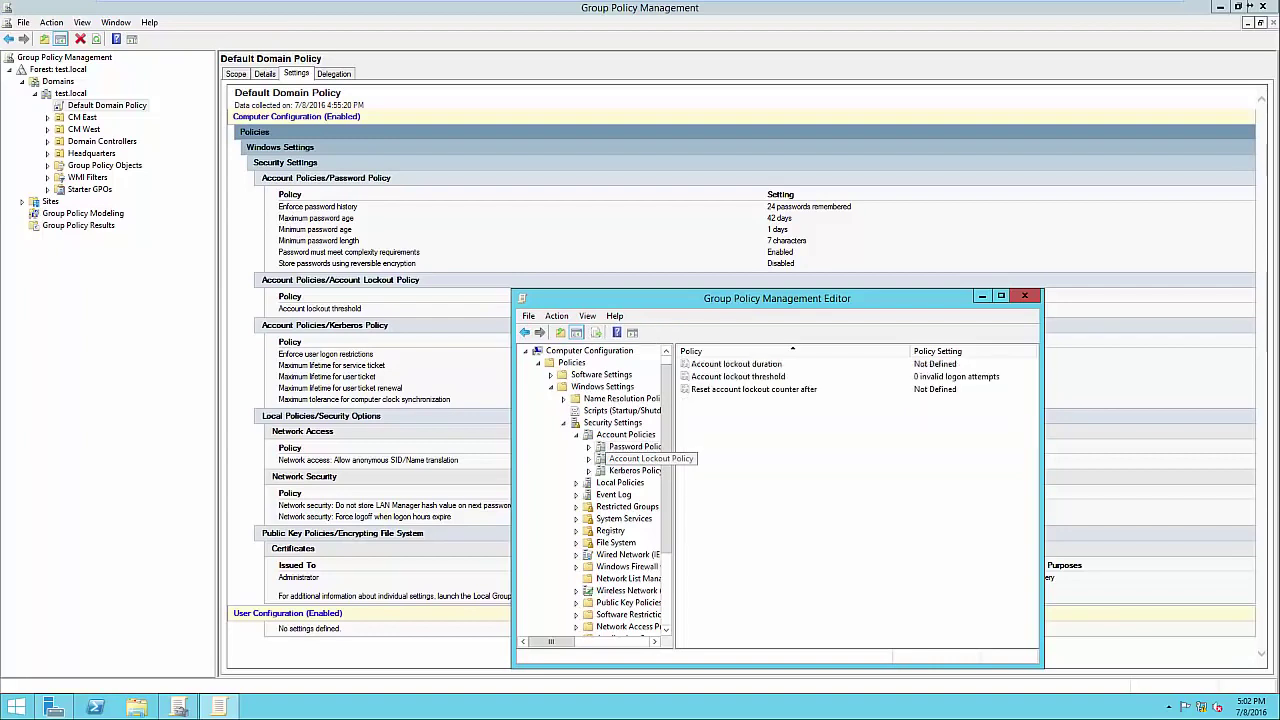
{"action": "double_click", "coordinate": [736, 364]}
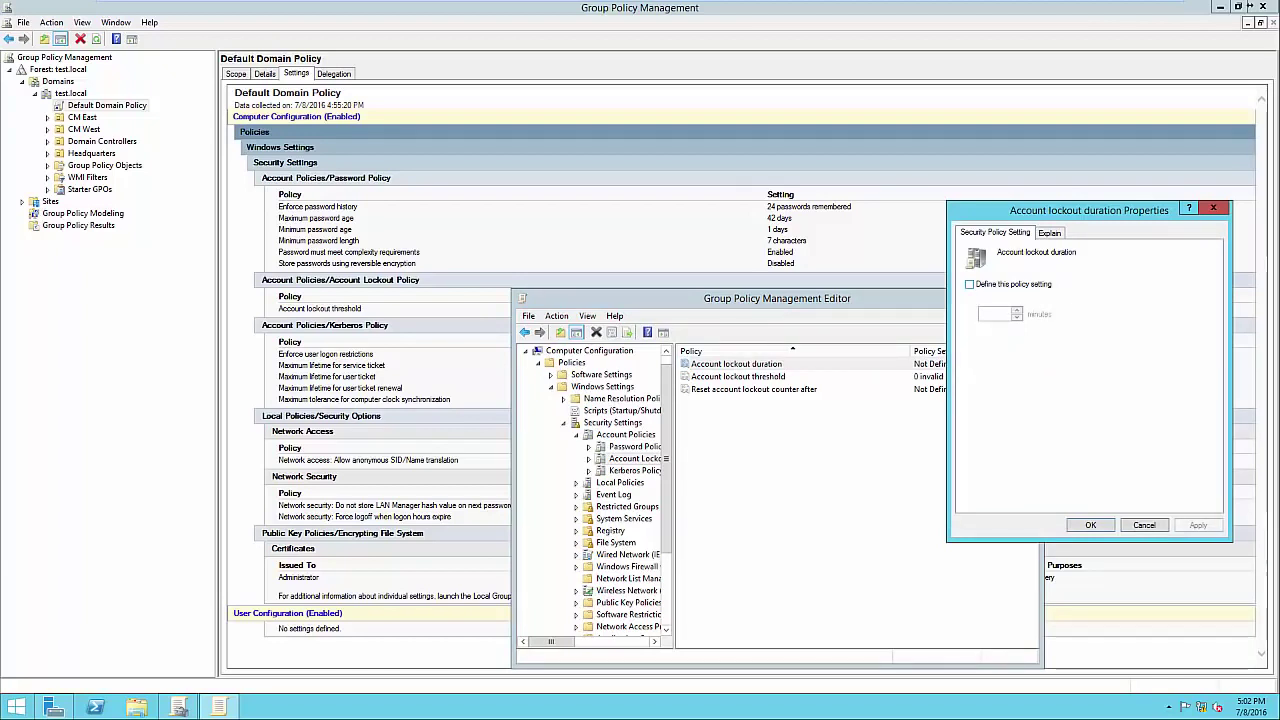
{"action": "left_click", "coordinate": [969, 284]}
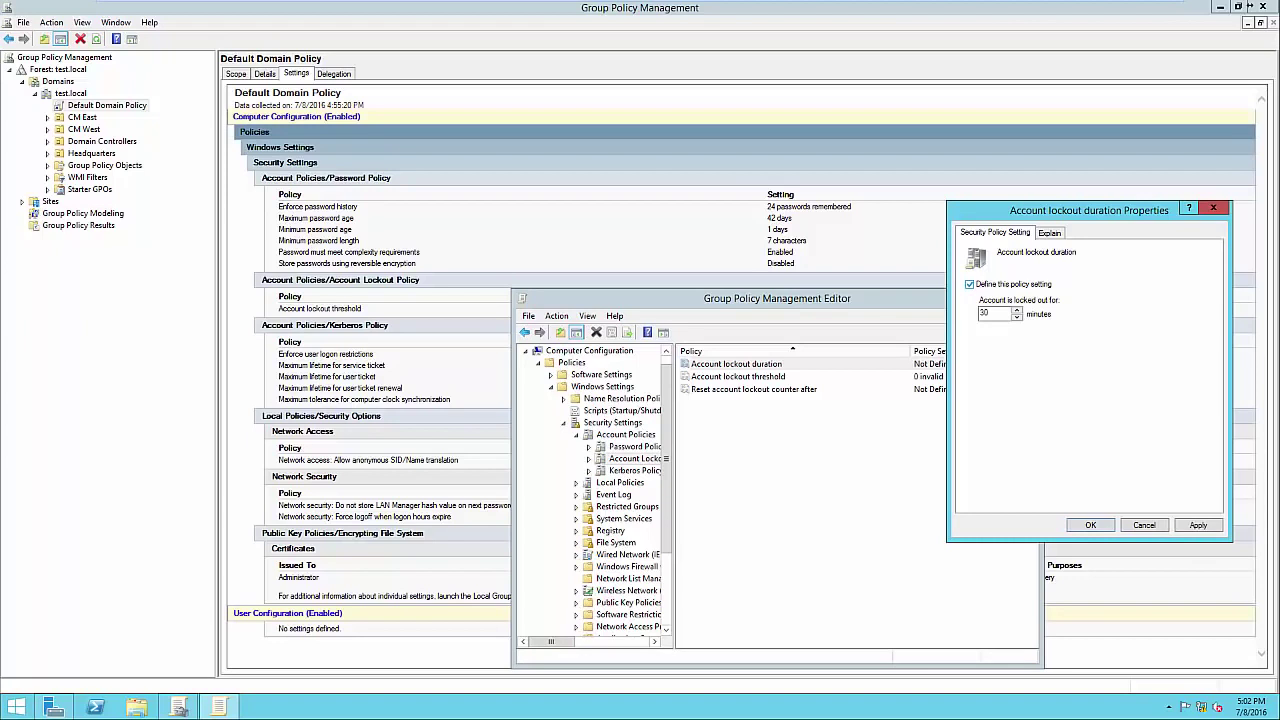
{"action": "left_click", "coordinate": [969, 284]}
{"action": "left_click", "coordinate": [969, 284]}
{"action": "key", "text": "Return"}
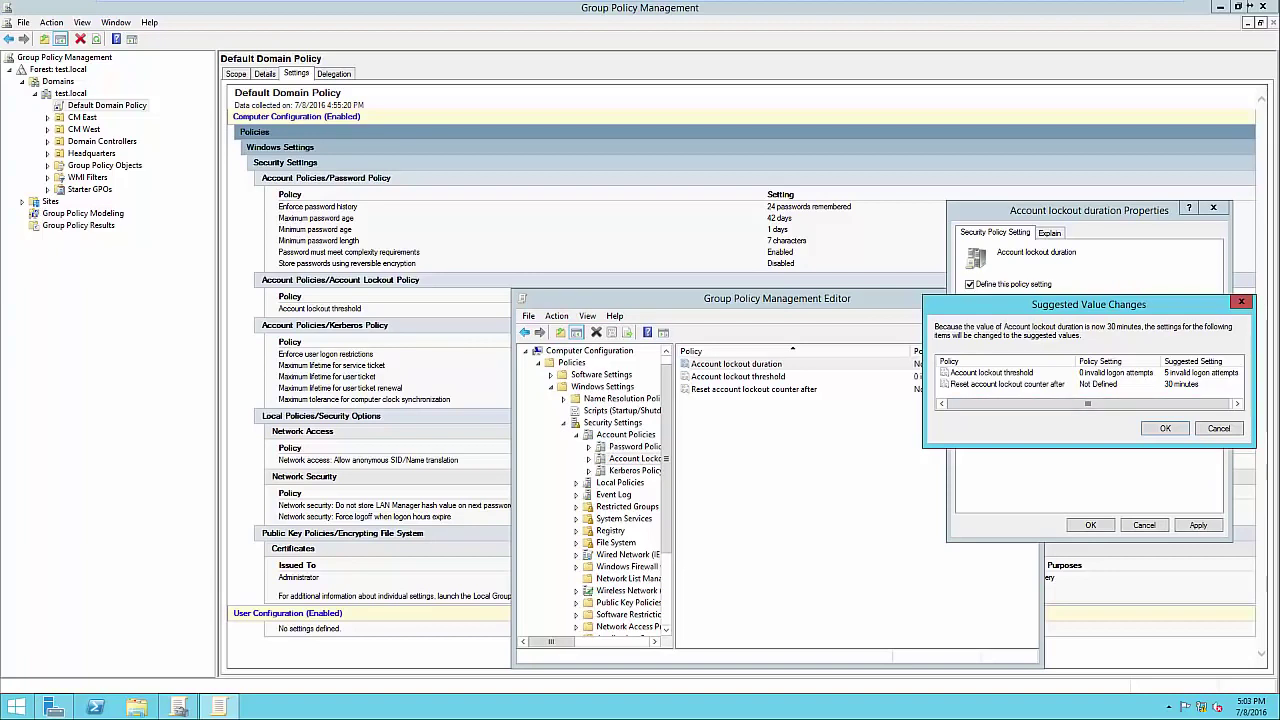
{"action": "left_click_drag", "start_coordinate": [1088, 304], "coordinate": [1065, 311]}
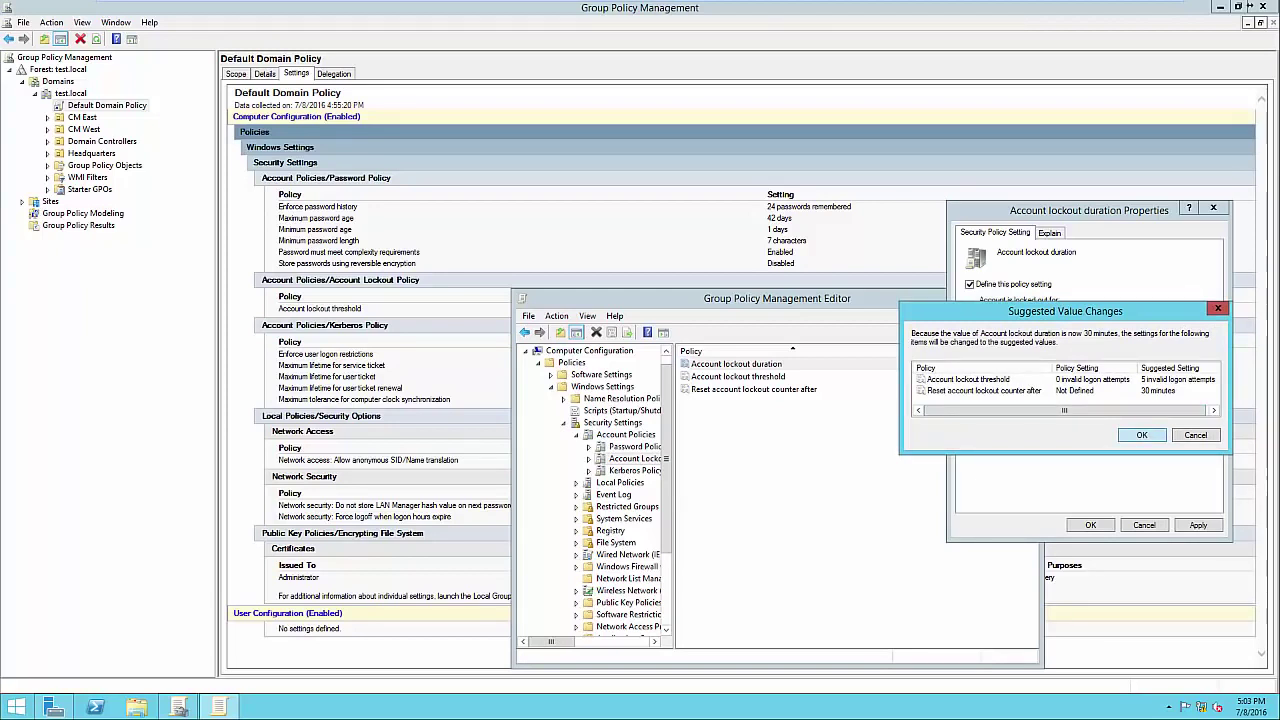
{"action": "key", "text": "Return"}
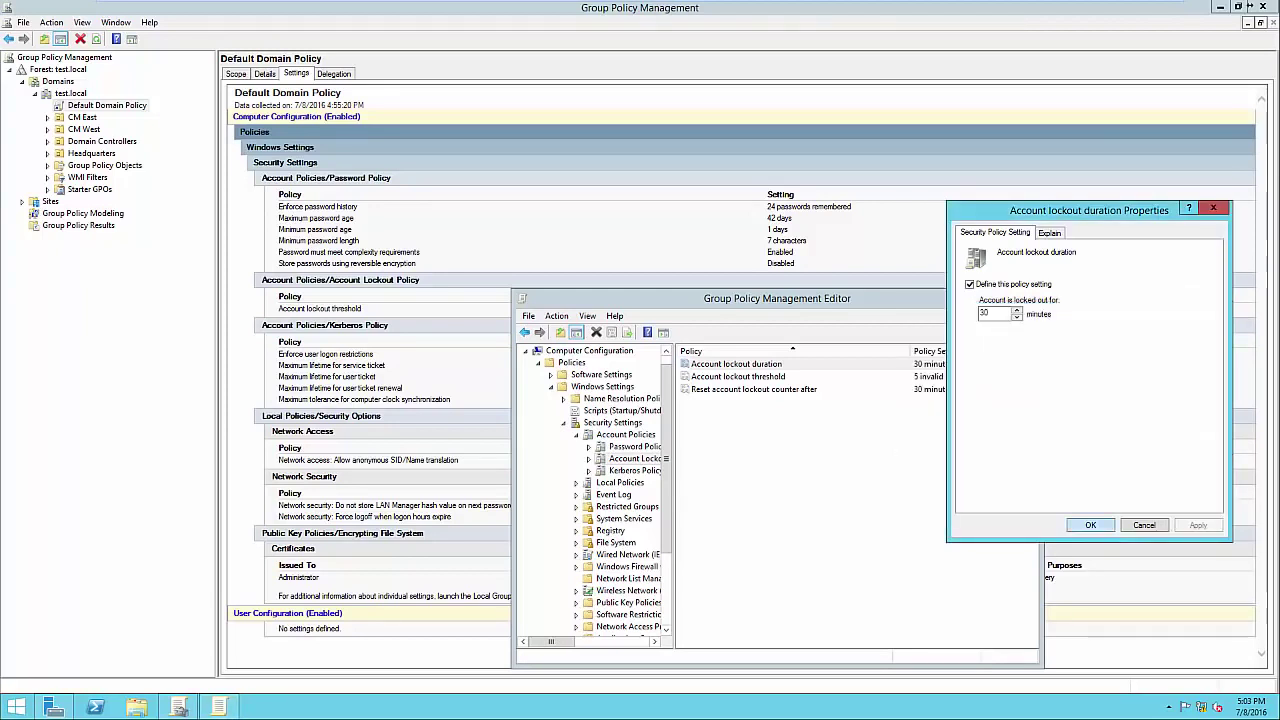
{"action": "key", "text": "Return"}
{"action": "key", "text": "Down"}
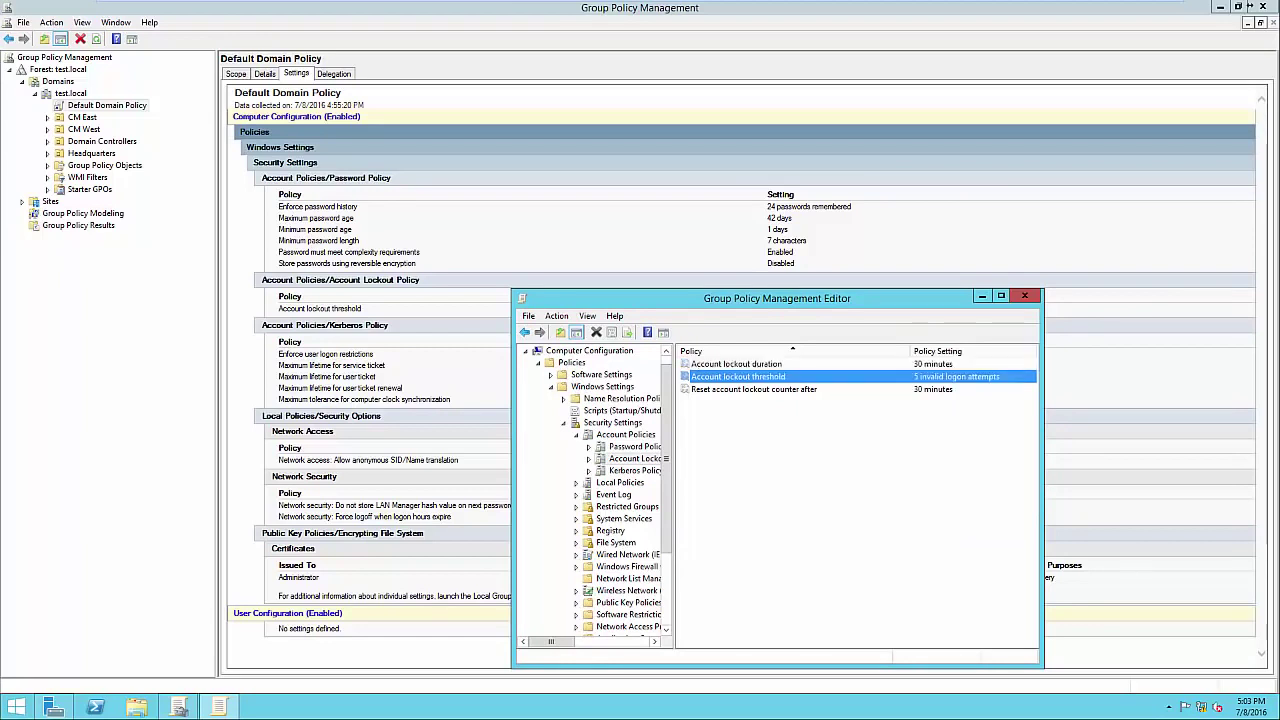
{"action": "key", "text": "Return"}
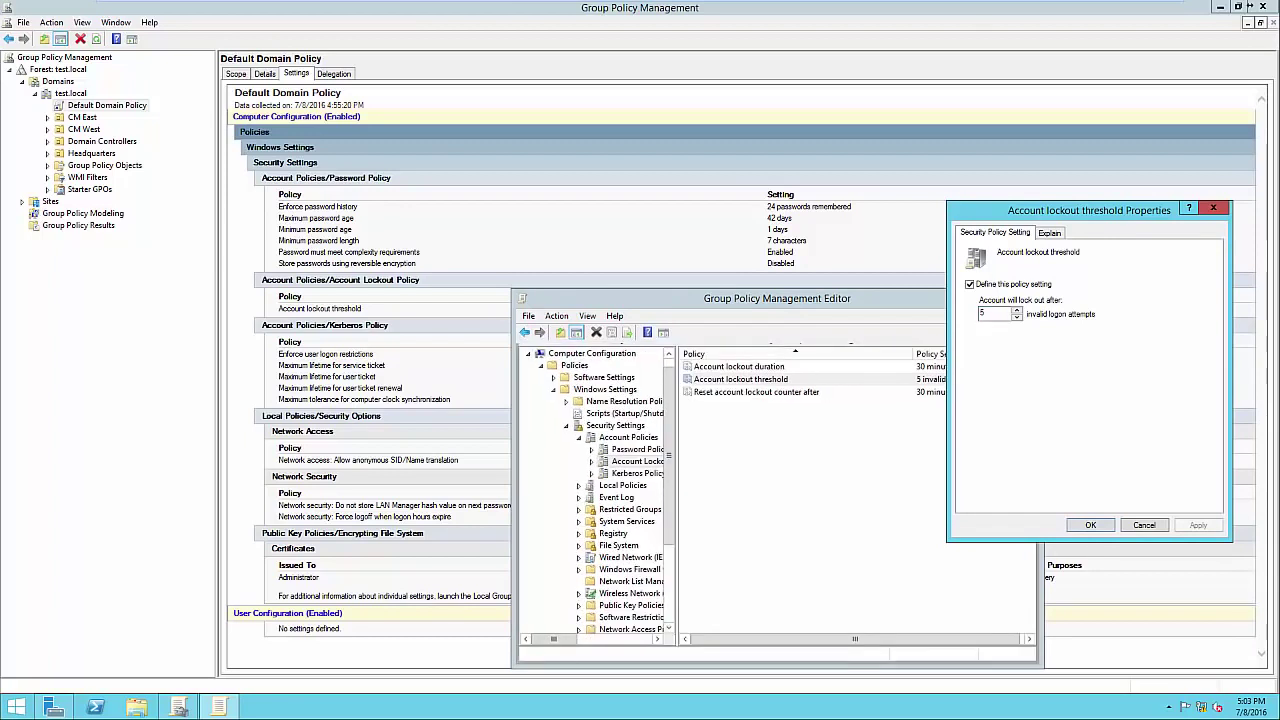
{"action": "key", "text": "Return"}
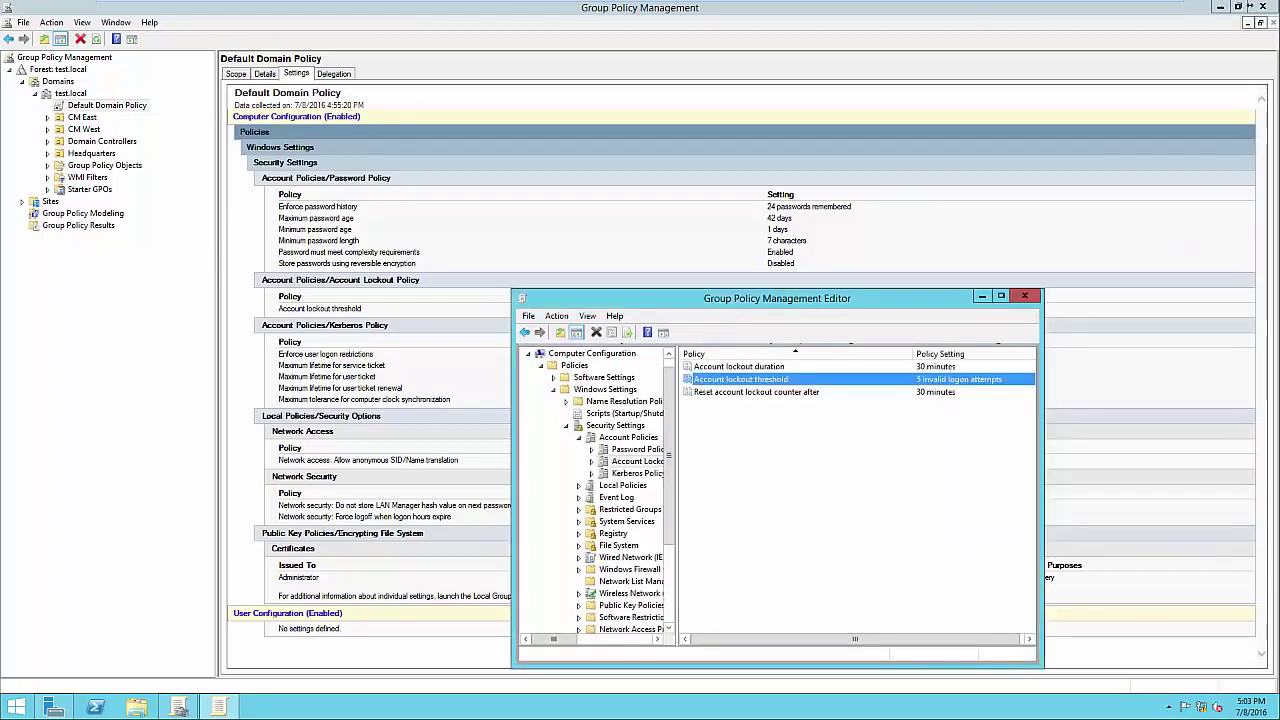
{"action": "key", "text": "Down"}
{"action": "key", "text": "Return"}
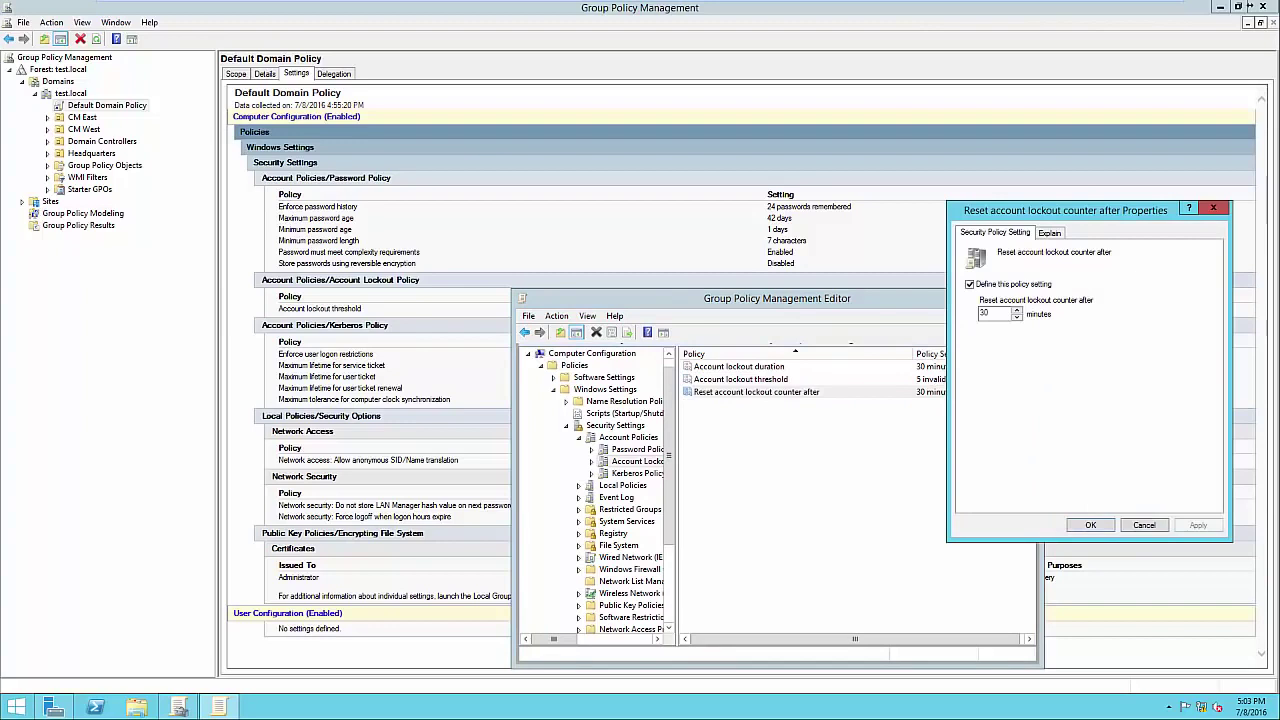
{"action": "left_click_drag", "start_coordinate": [1065, 210], "coordinate": [1094, 201]}
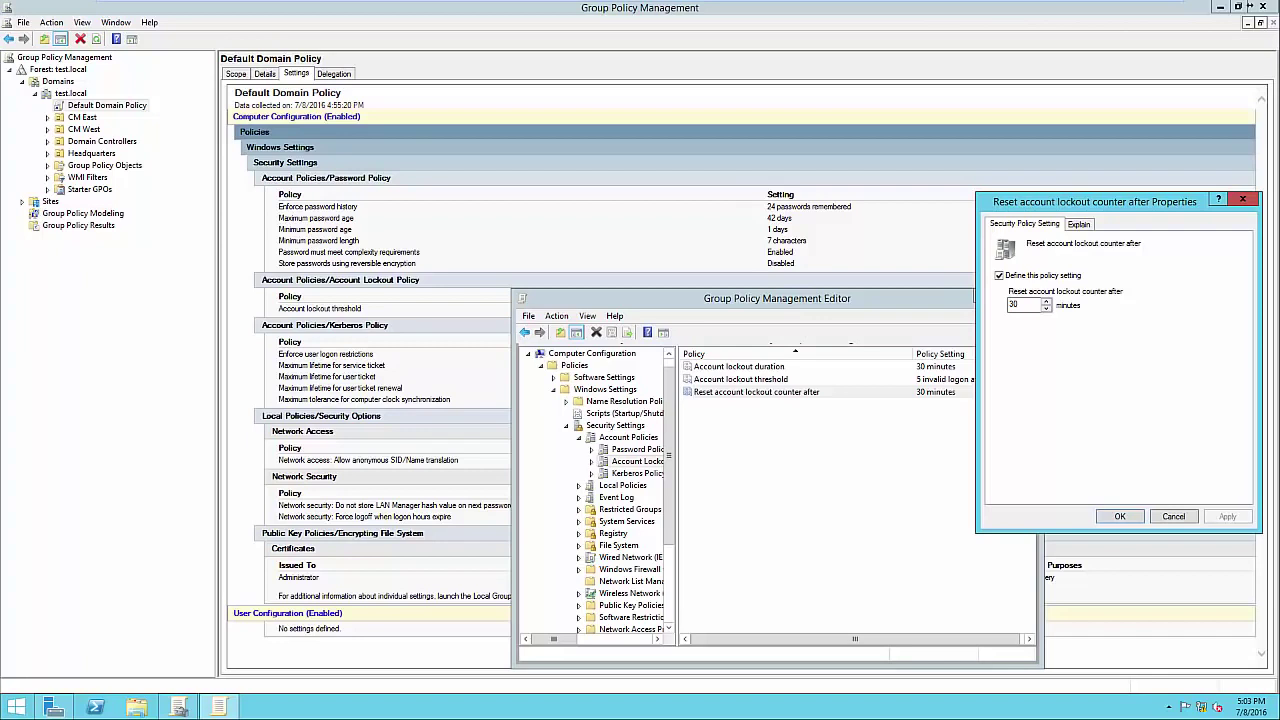
{"action": "key", "text": "Return"}
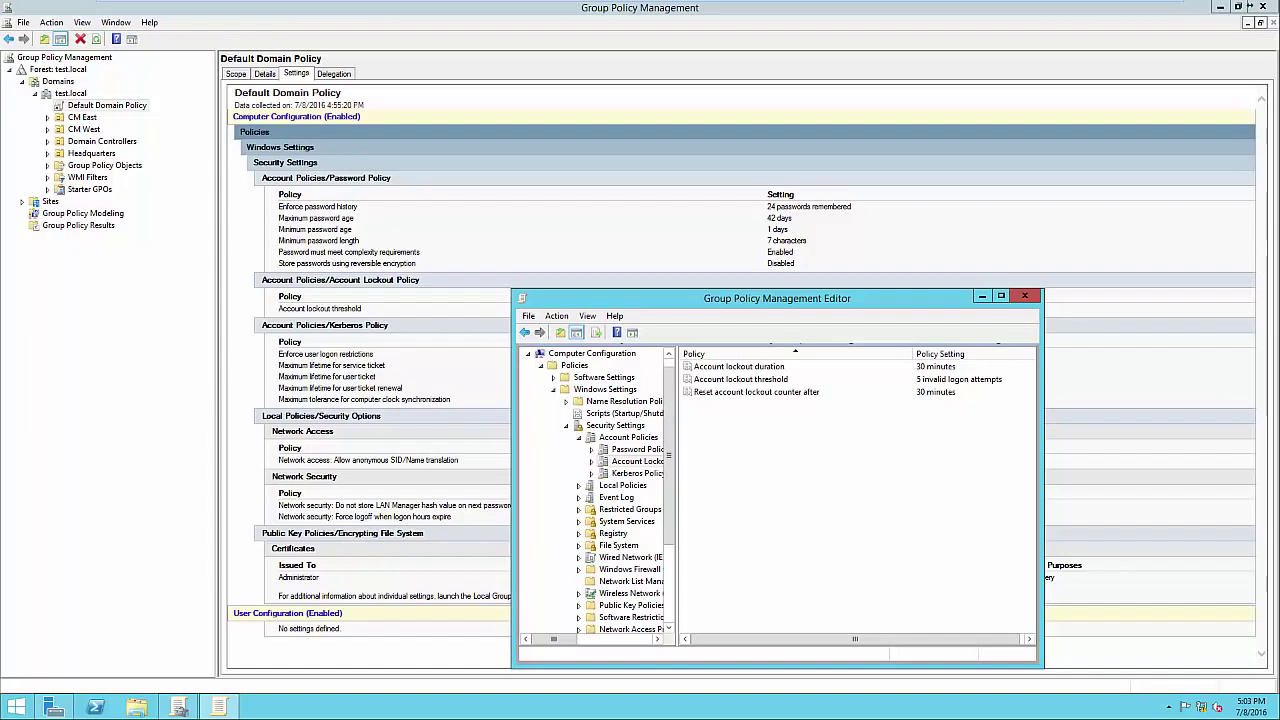
Close the policy editor and view Default Domain Policy's scope, linked to test.local.
{"action": "left_click", "coordinate": [1024, 295]}
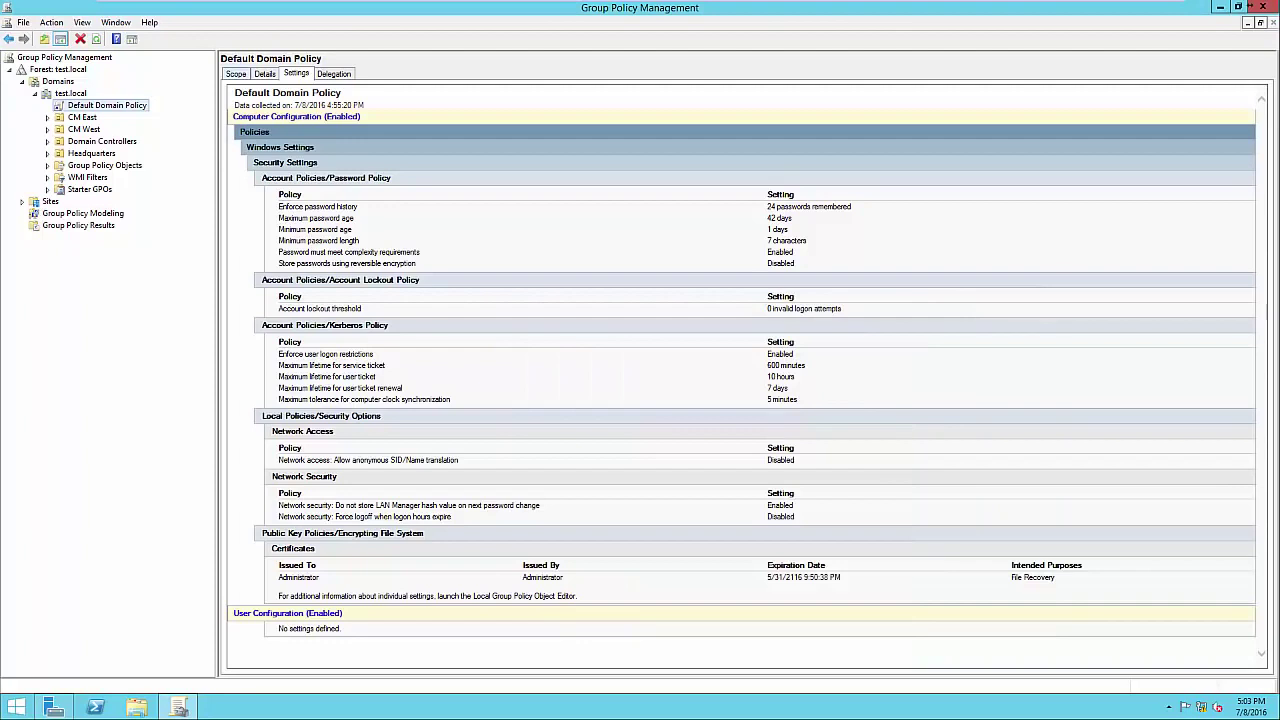
{"action": "left_click", "coordinate": [236, 74]}
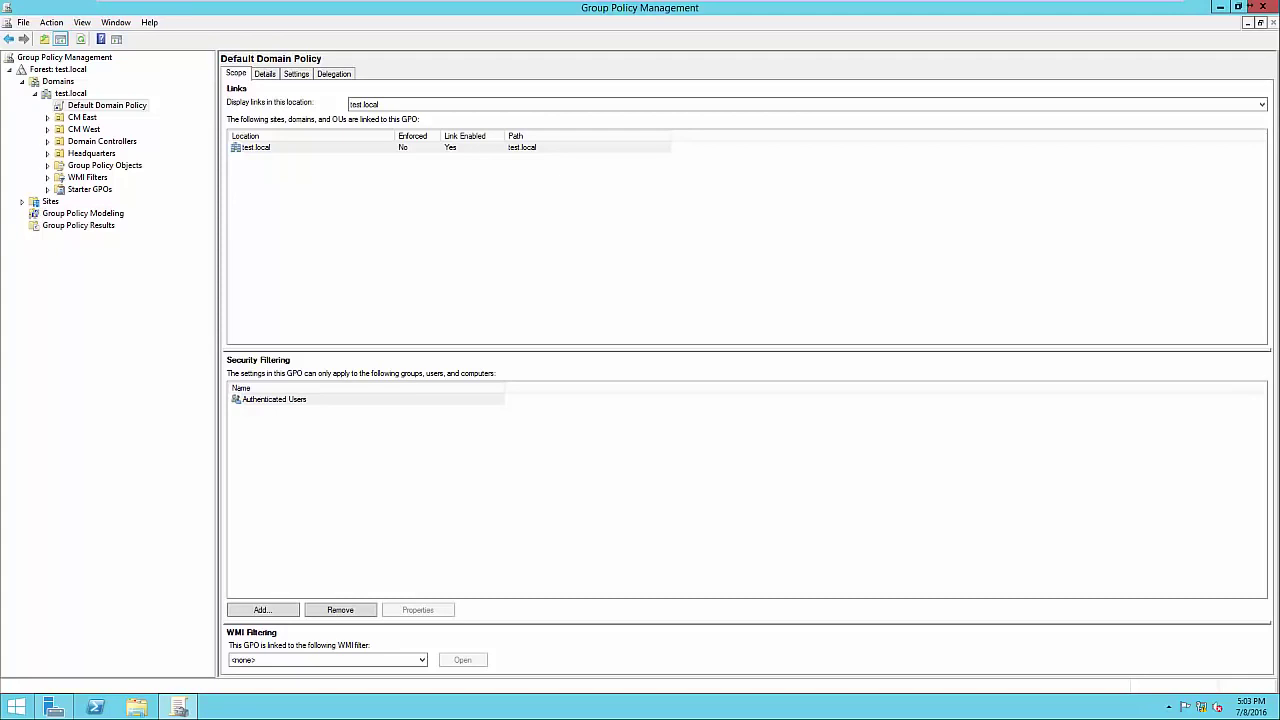
{"action": "left_click", "coordinate": [256, 147]}
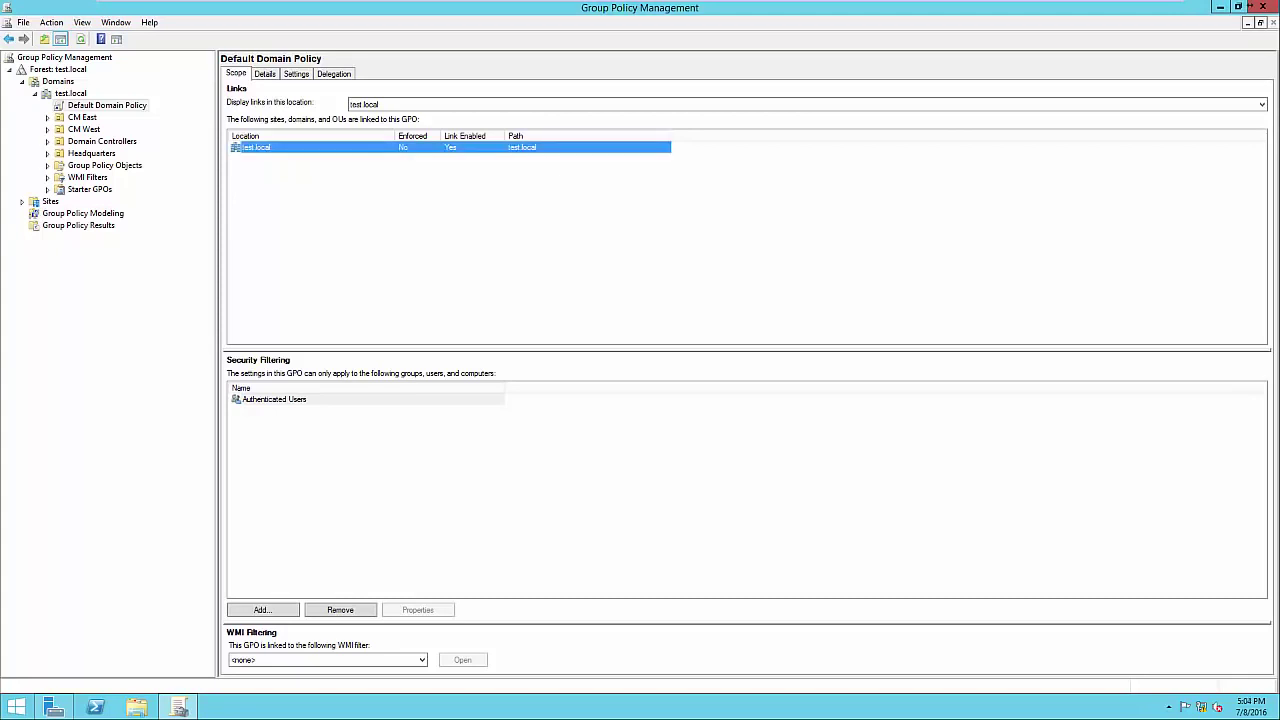
Select Authenticated Users in the security filtering list.
{"action": "left_click", "coordinate": [274, 399]}
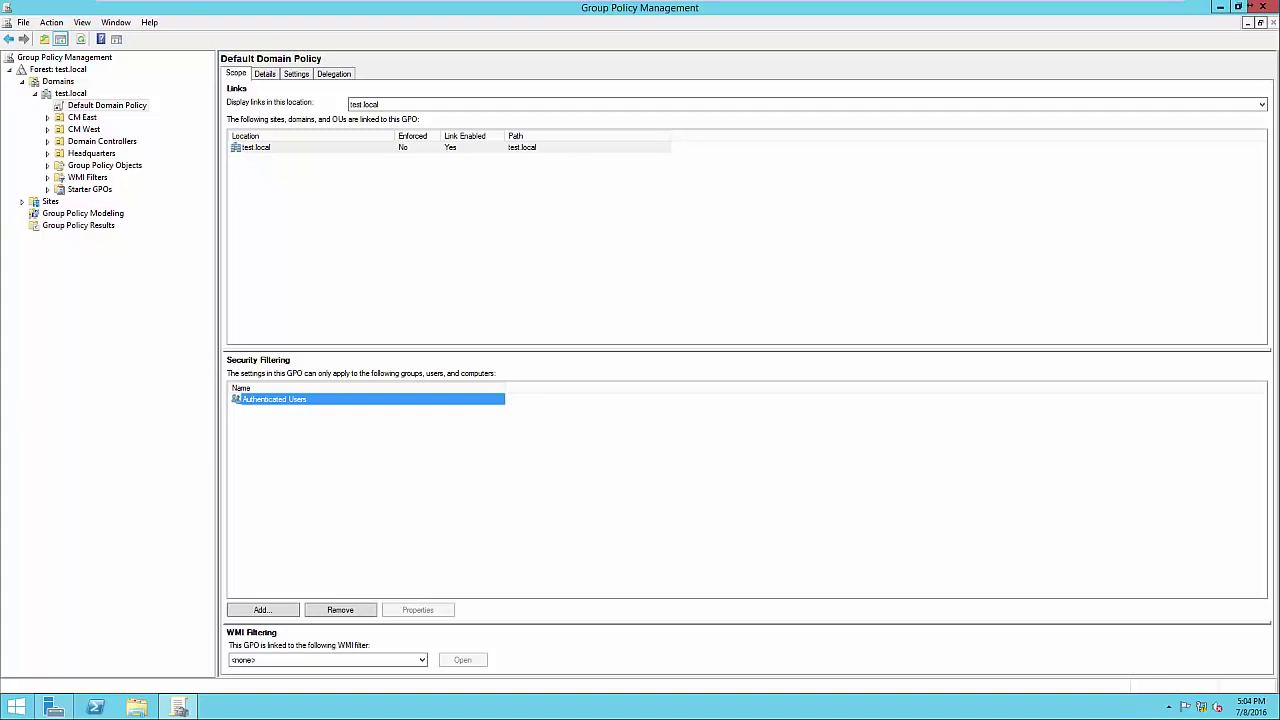
{"action": "left_click", "coordinate": [400, 473]}
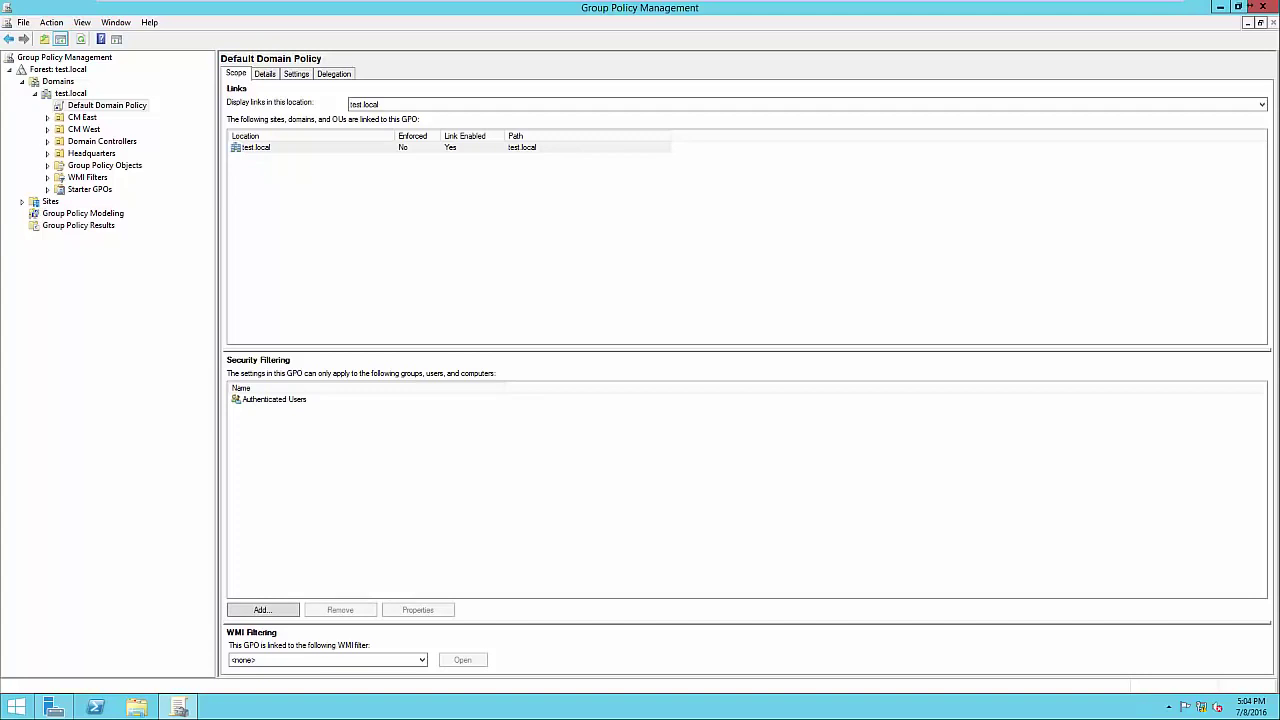
{"action": "left_click", "coordinate": [274, 399]}
{"action": "left_click", "coordinate": [400, 473]}
{"action": "left_click", "coordinate": [274, 399]}
{"action": "left_click", "coordinate": [274, 399]}
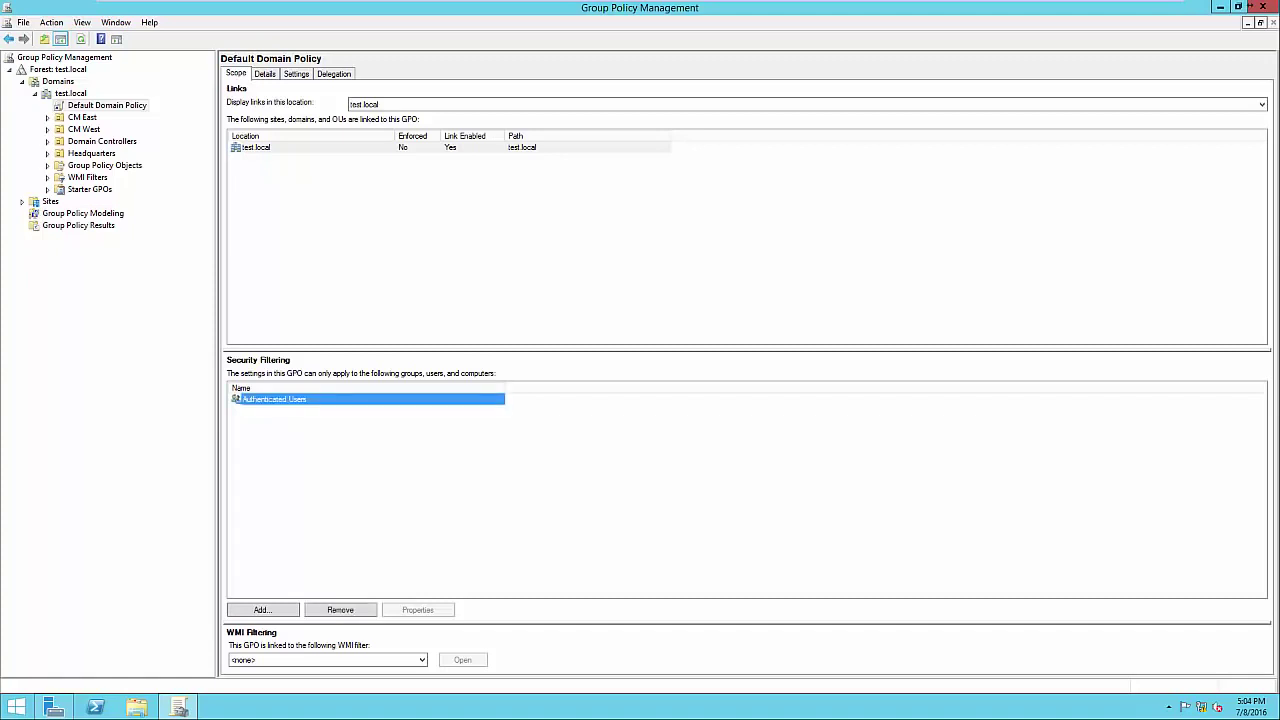
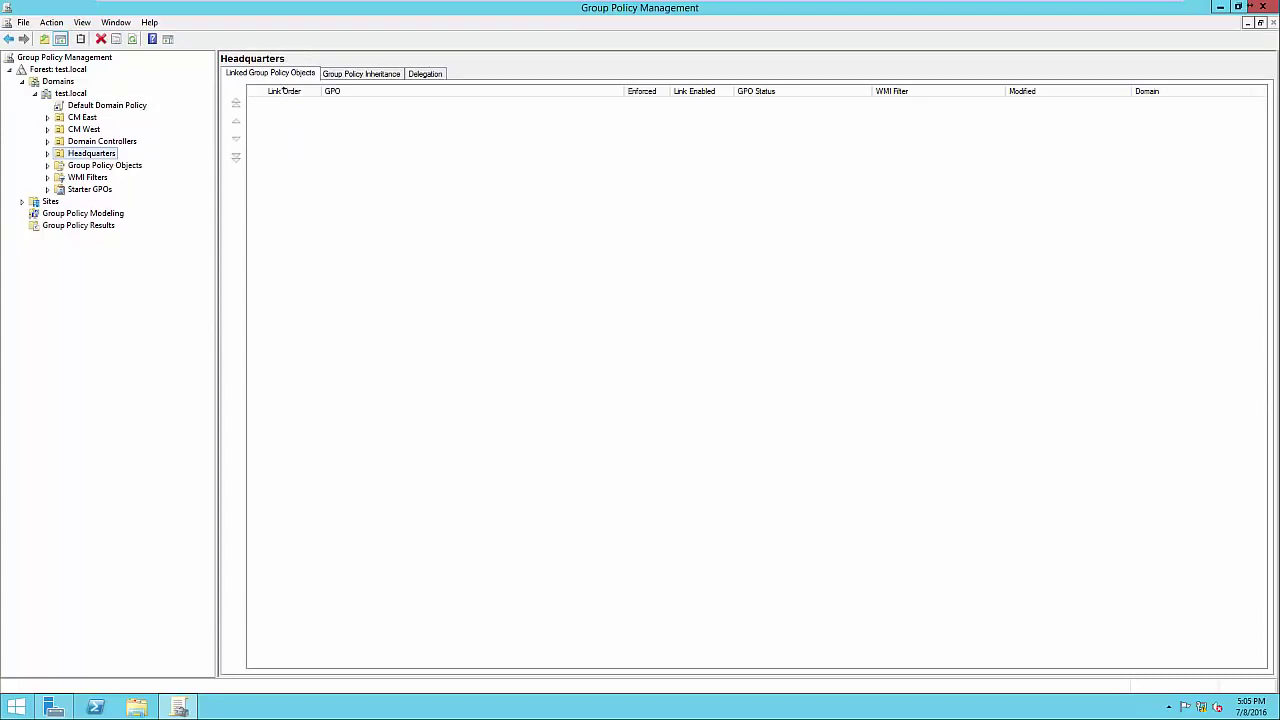
Create a GPO named 'Screen Timeout' linked to Headquarters, then select its Authenticated Users filter.
{"action": "key", "text": "F2"}
{"action": "key", "text": "Return"}
{"action": "key", "text": "shift+F10"}
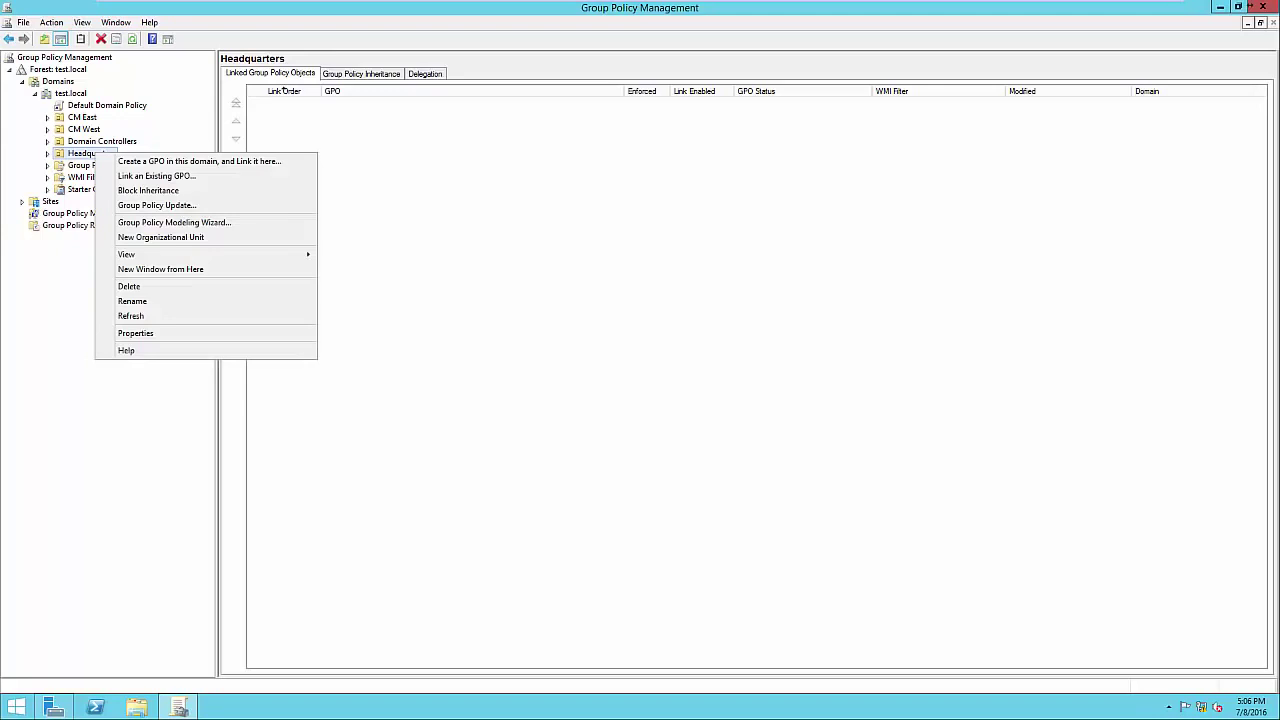
{"action": "key", "text": "Down"}
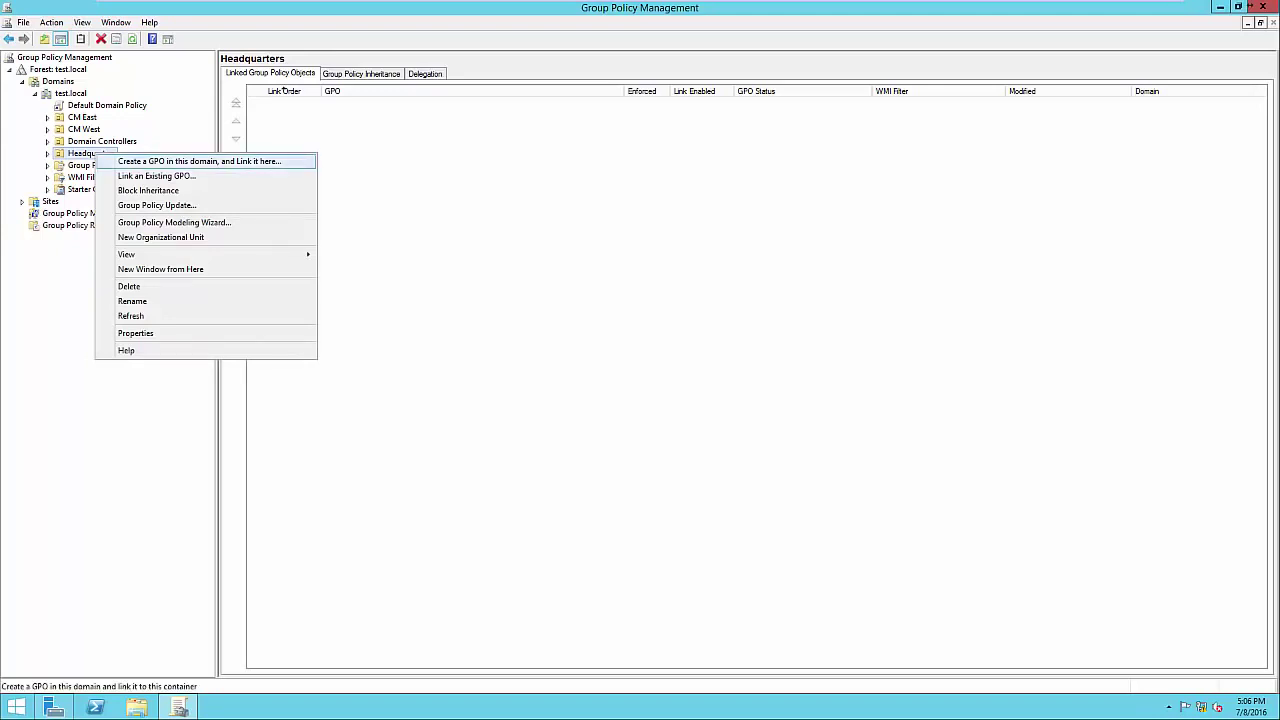
{"action": "key", "text": "Return"}
{"action": "left_click_drag", "start_coordinate": [606, 331], "coordinate": [519, 331]}
{"action": "type", "text": "Screen Timeout"}
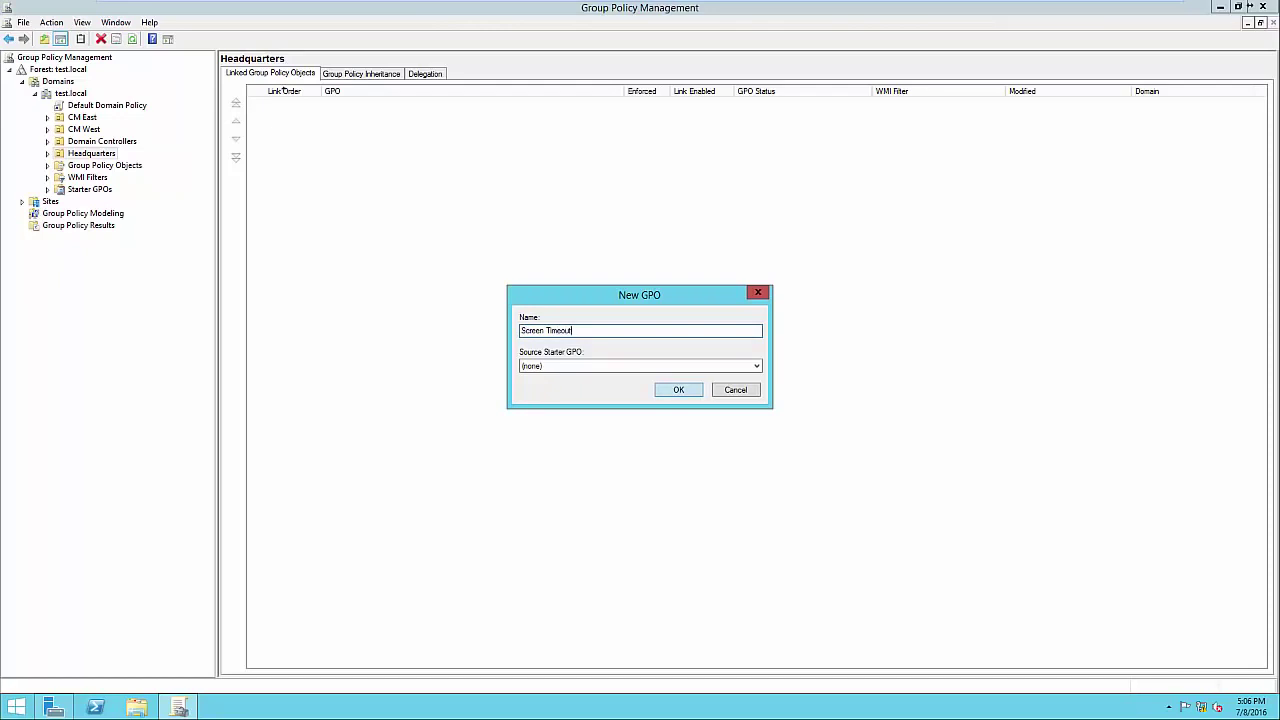
{"action": "key", "text": "Return"}
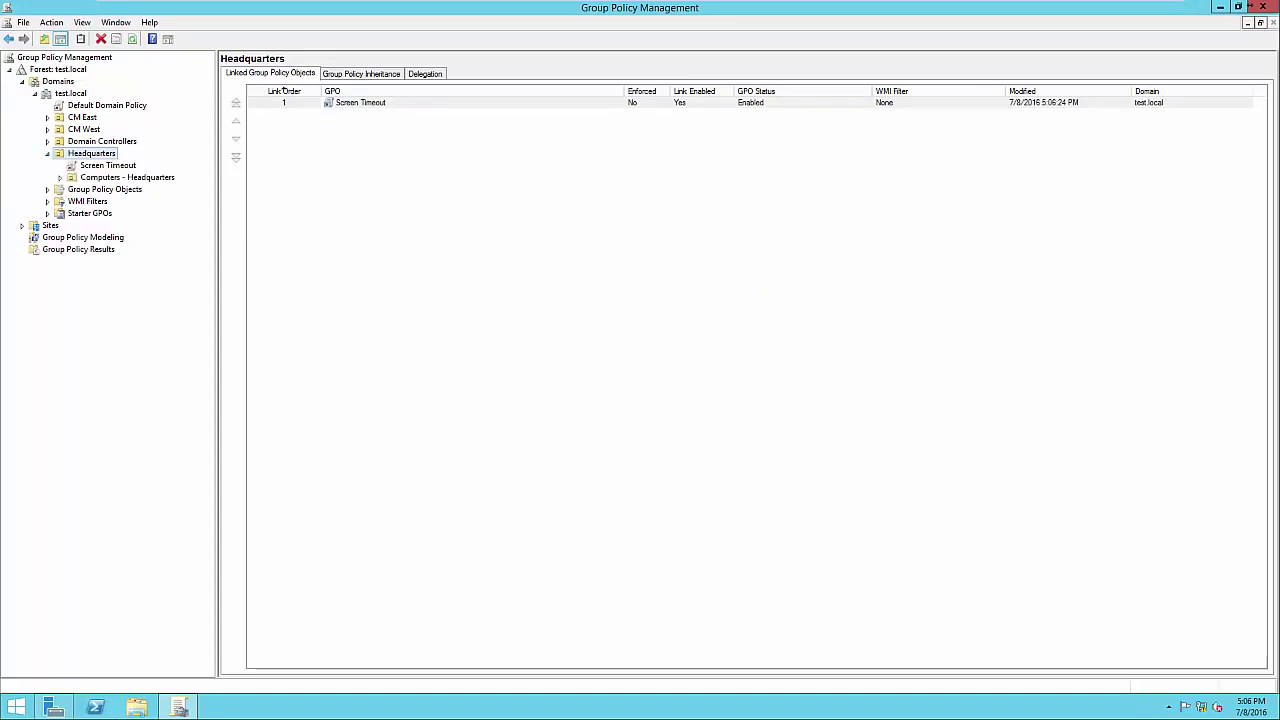
{"action": "left_click", "coordinate": [108, 165]}
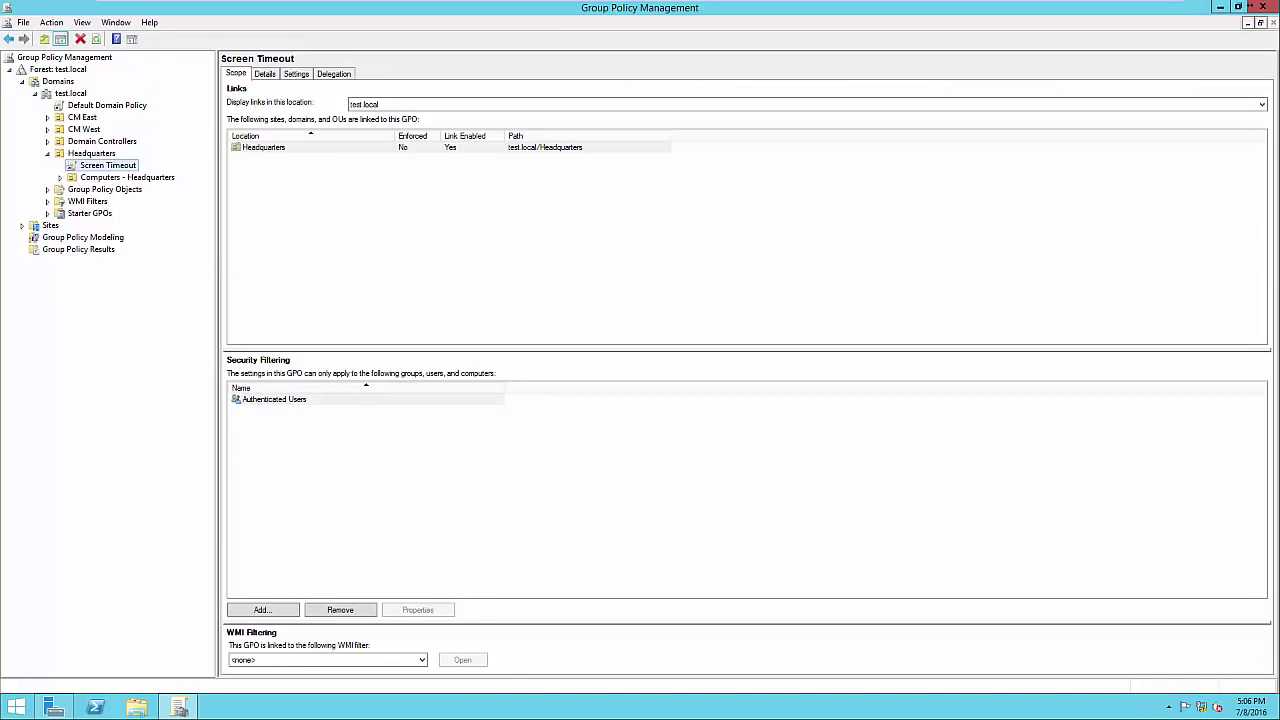
{"action": "left_click", "coordinate": [274, 399]}
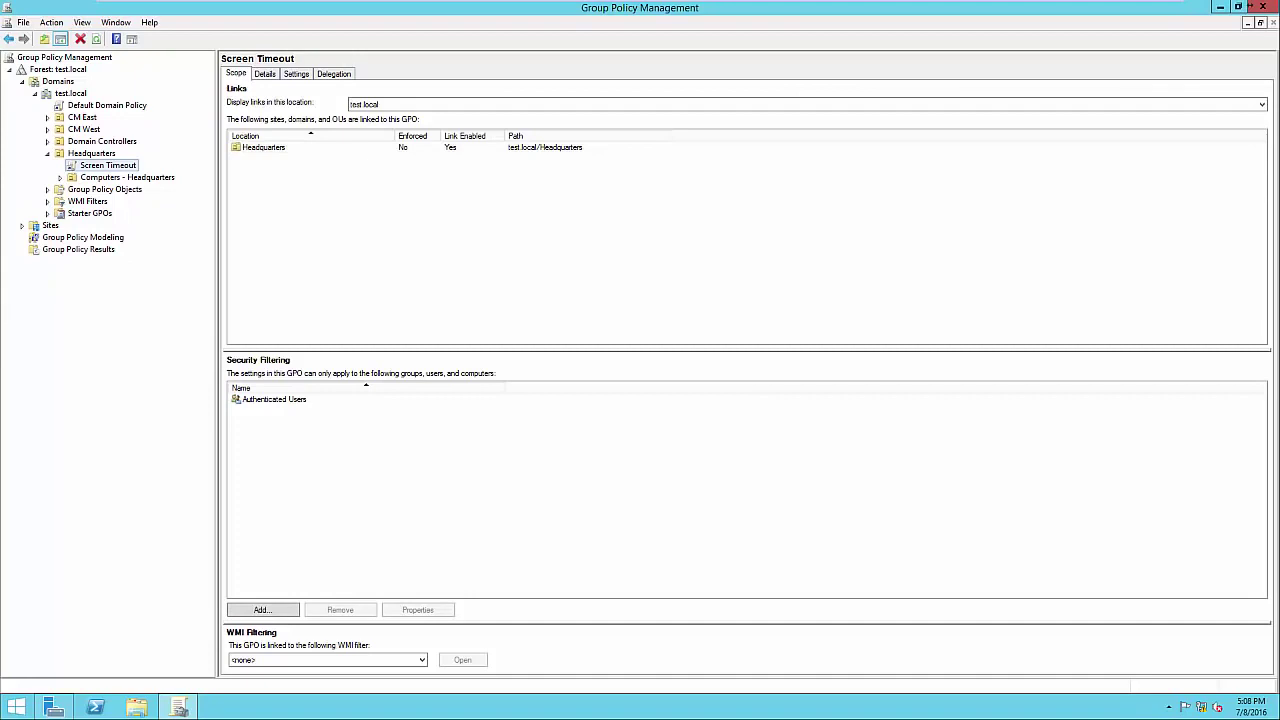
Edit Screen Timeout and show Computer Configuration's Local Policies > Security Options in a maximized editor.
{"action": "right_click", "coordinate": [115, 166]}
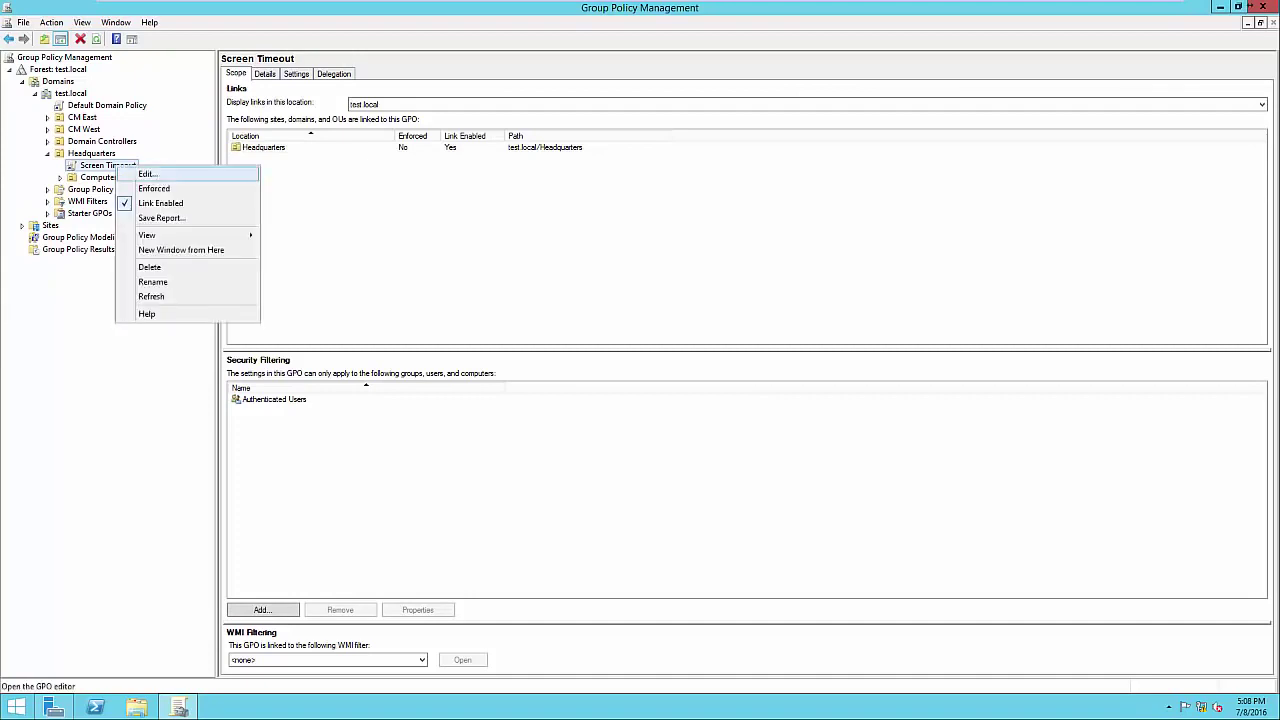
{"action": "left_click", "coordinate": [148, 175]}
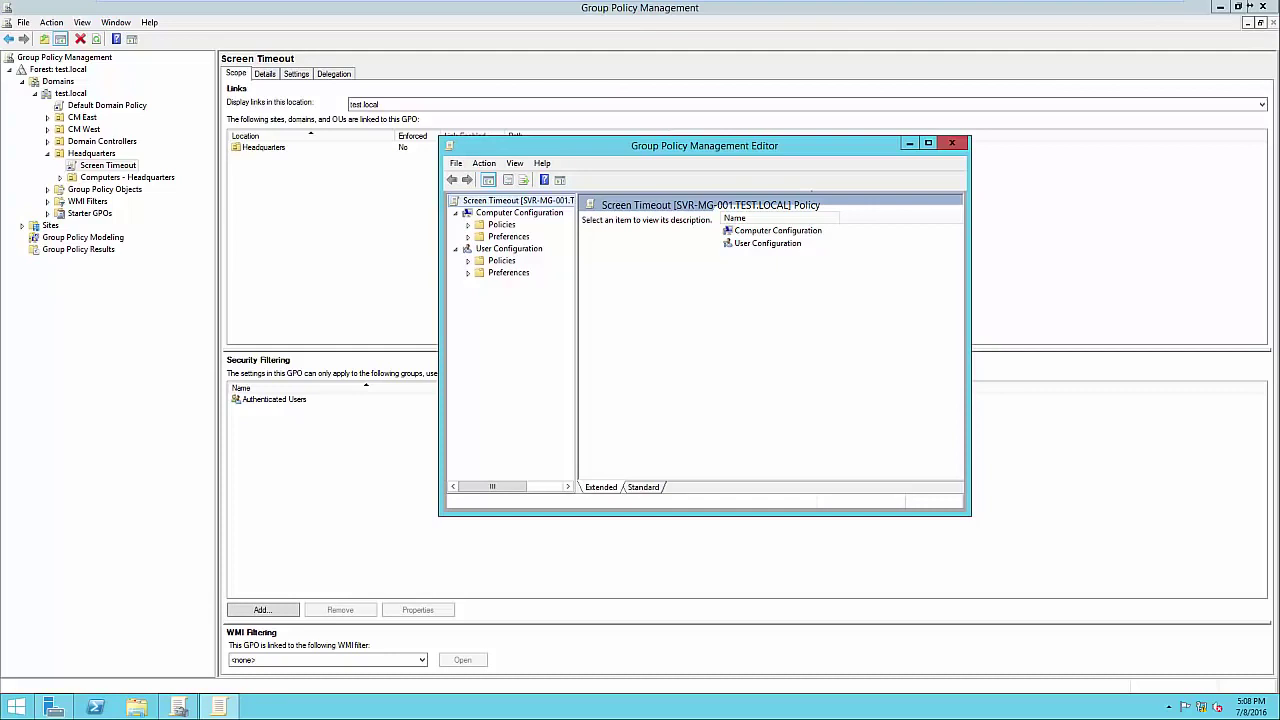
{"action": "left_click", "coordinate": [468, 225]}
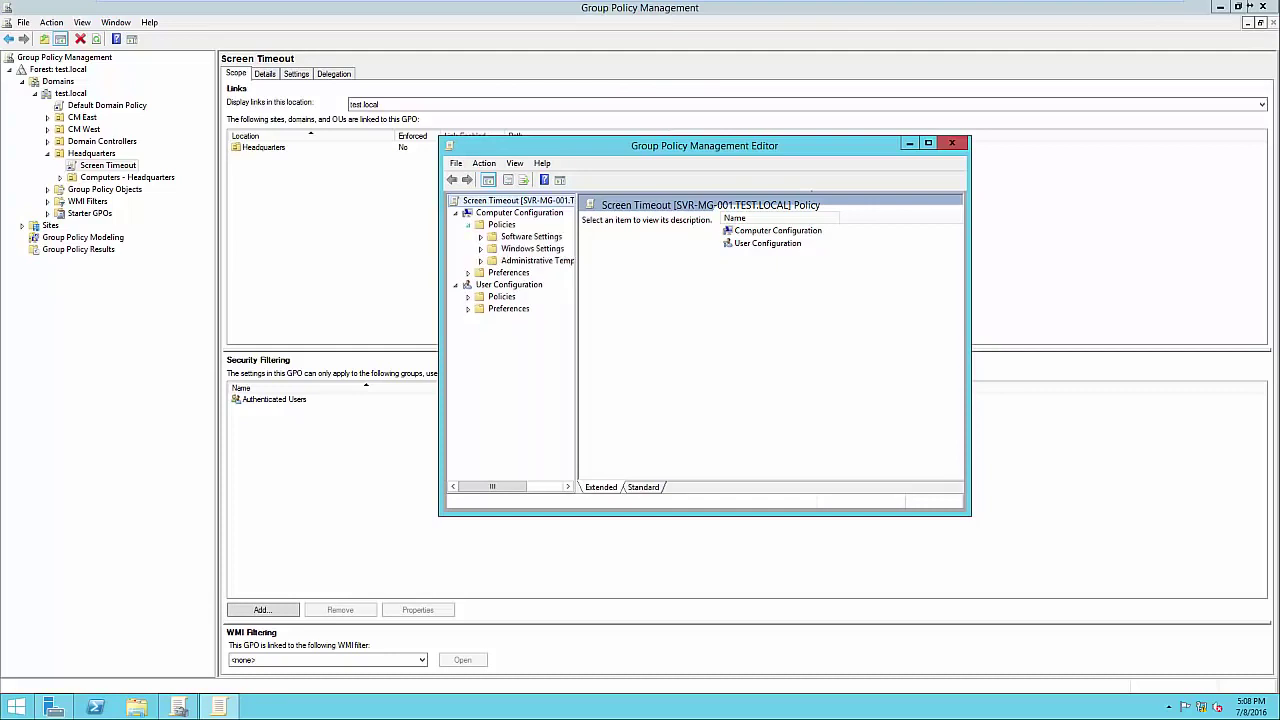
{"action": "left_click", "coordinate": [481, 249]}
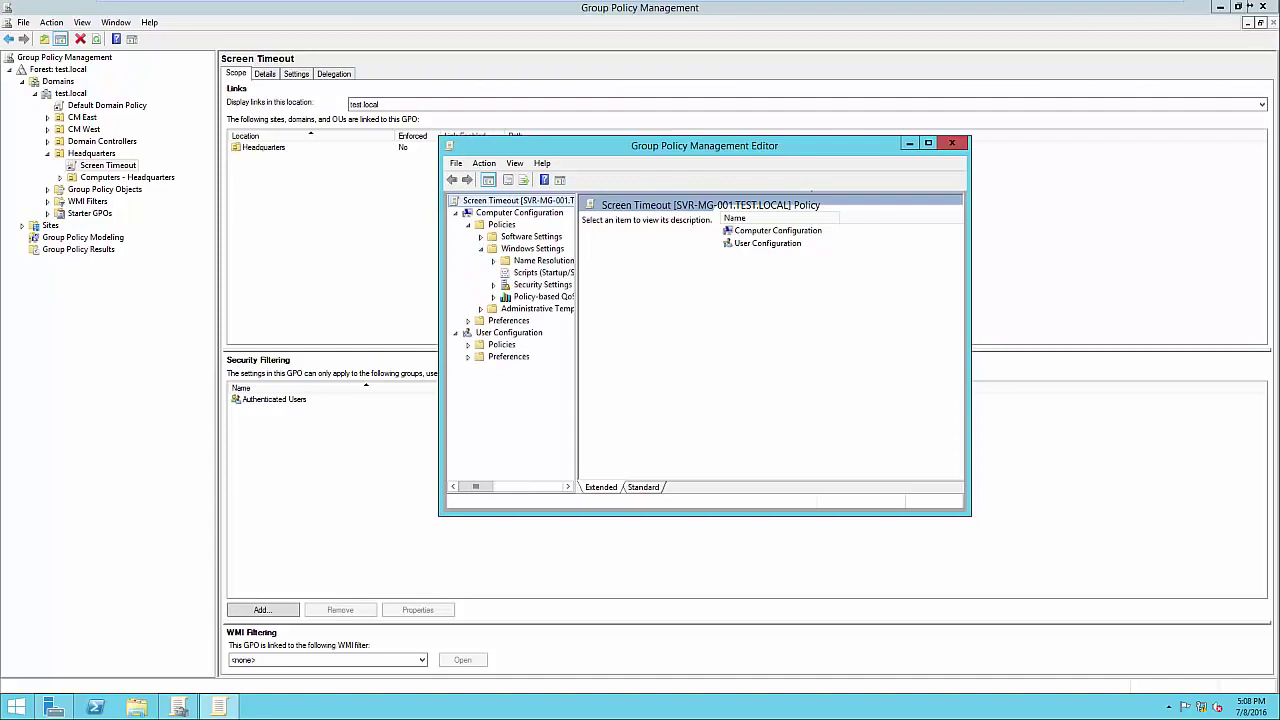
{"action": "left_click_drag", "start_coordinate": [577, 308], "coordinate": [683, 308]}
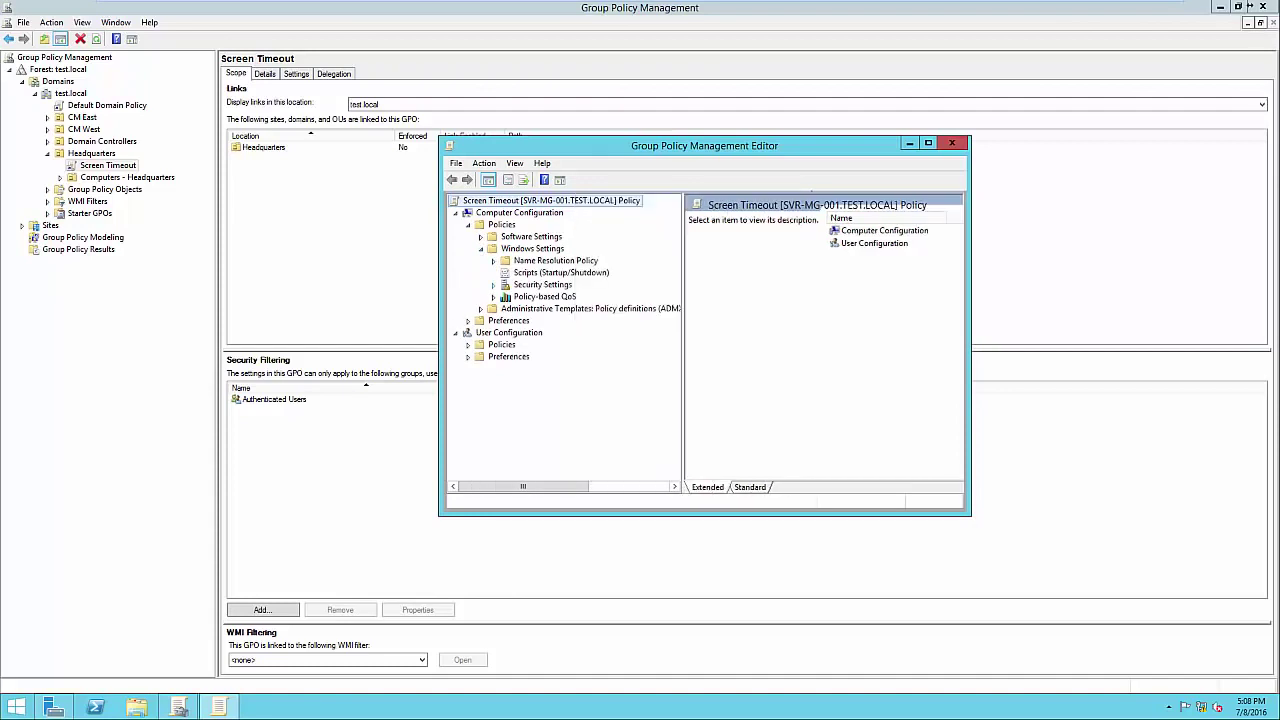
{"action": "left_click", "coordinate": [493, 284]}
{"action": "left_click", "coordinate": [506, 285]}
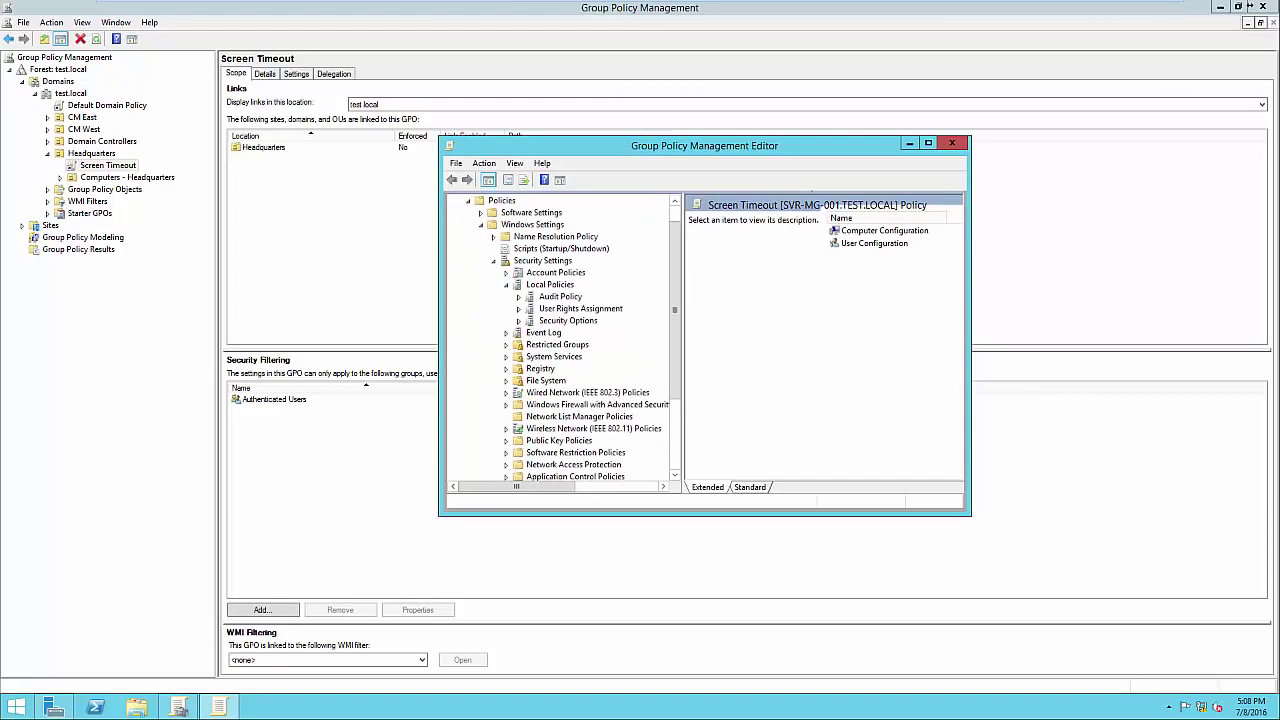
{"action": "left_click", "coordinate": [568, 320]}
{"action": "left_click", "coordinate": [928, 144]}
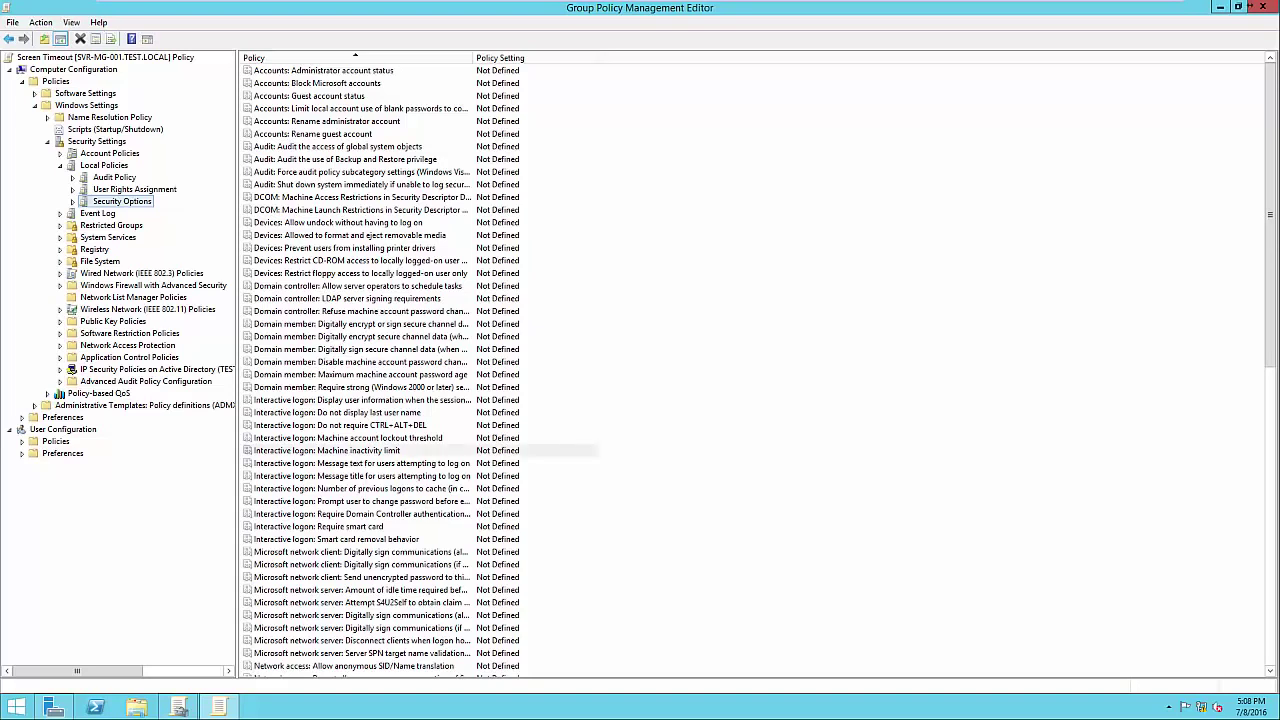
Define 'Interactive logon: Machine inactivity limit' as 300 seconds and apply it.
{"action": "double_click", "coordinate": [360, 451]}
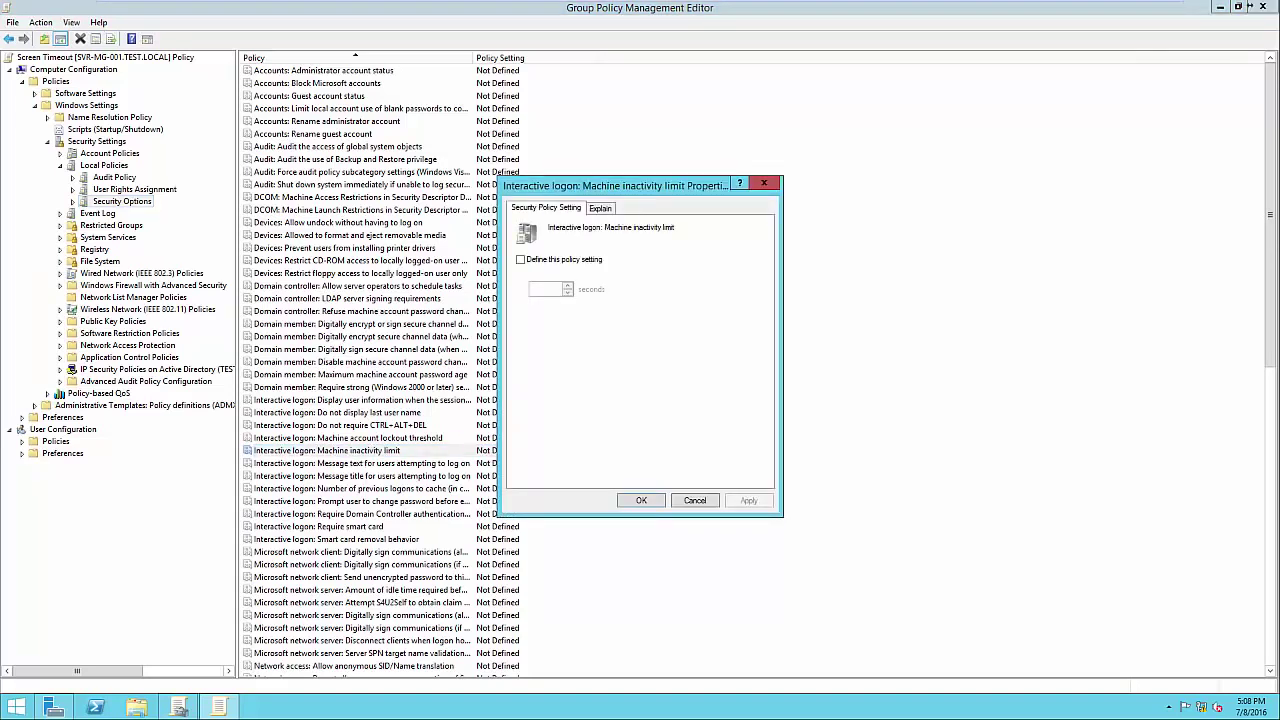
{"action": "left_click", "coordinate": [521, 260]}
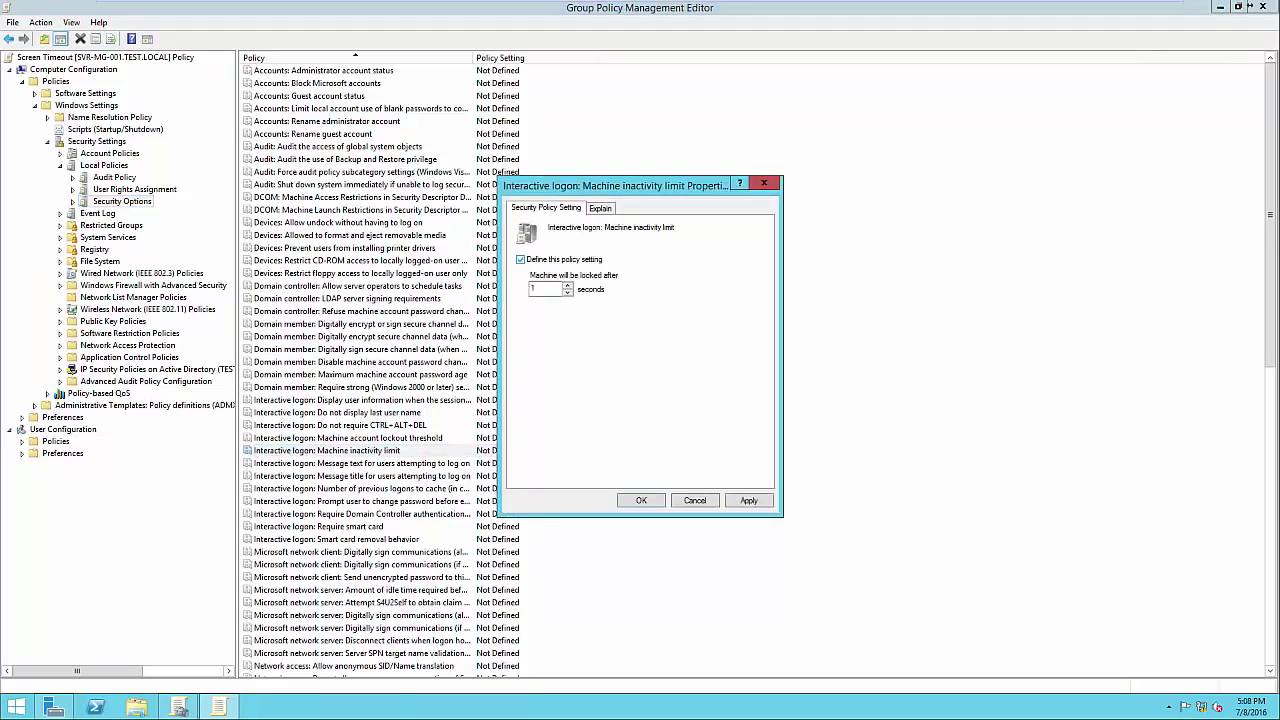
{"action": "double_click", "coordinate": [534, 288]}
{"action": "type", "text": "300"}
{"action": "key", "text": "ctrl+Tab"}
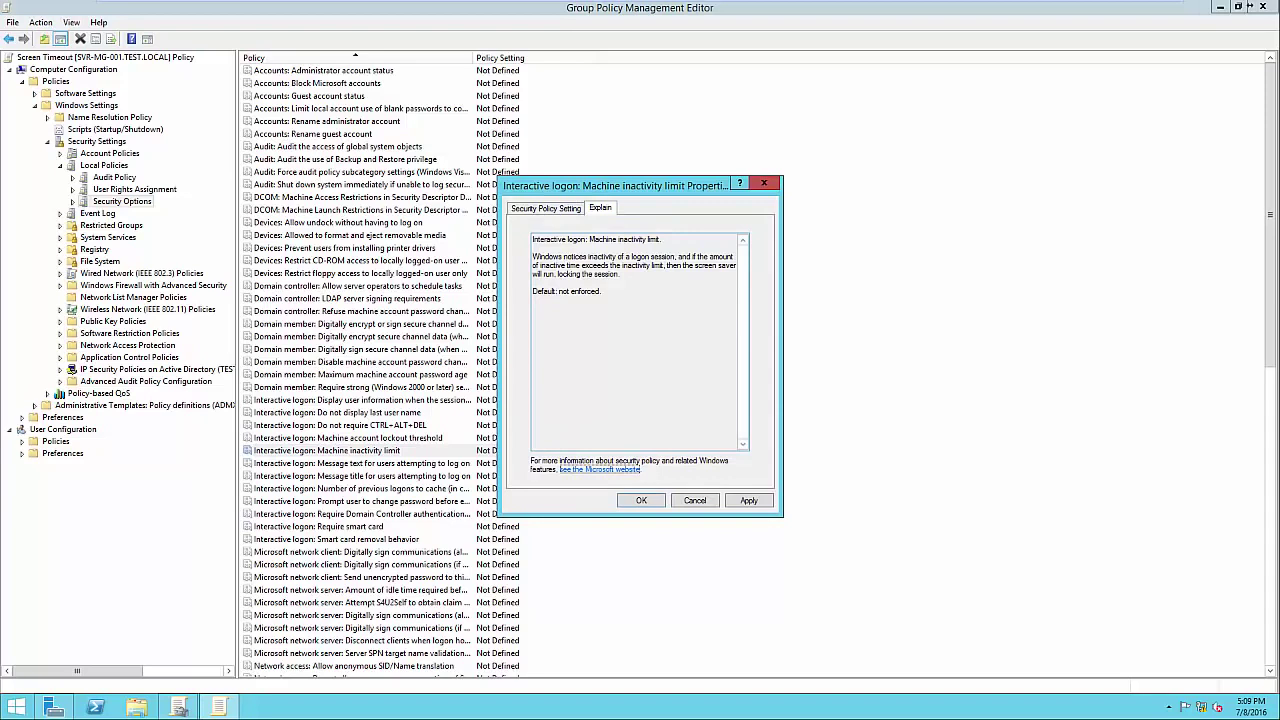
{"action": "key", "text": "ctrl+shift+Tab"}
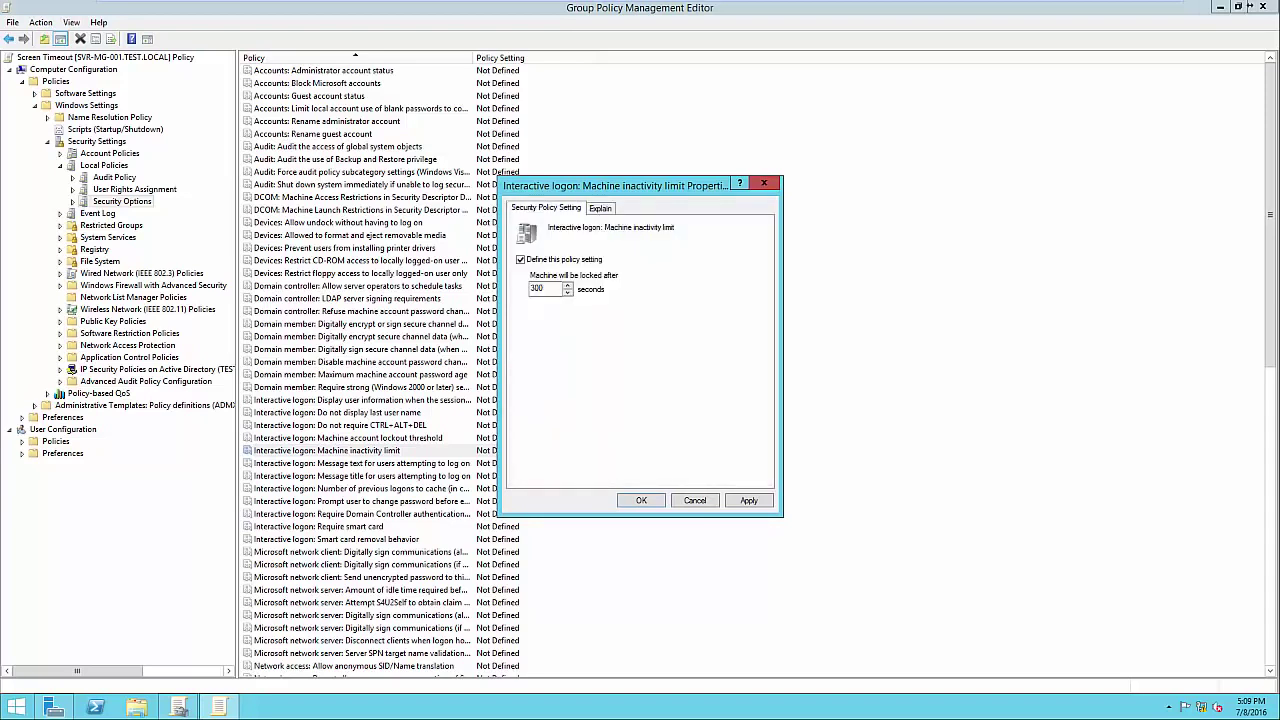
{"action": "key", "text": "alt+a"}
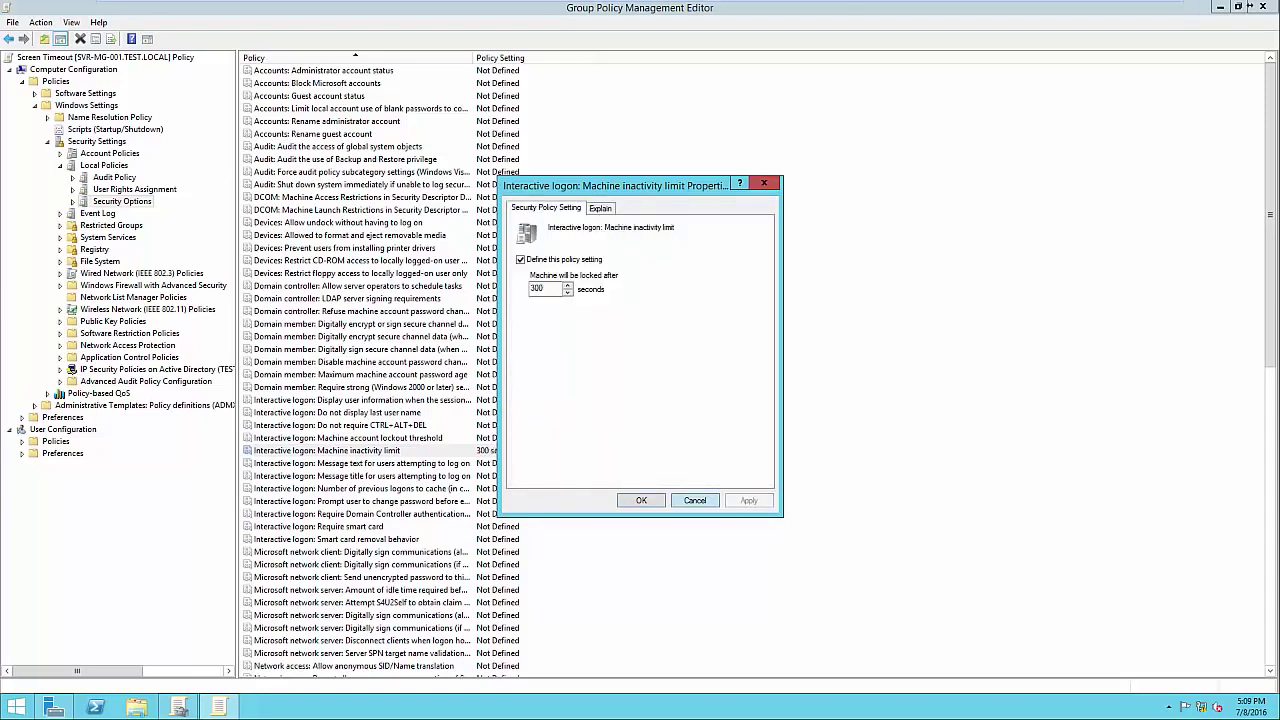
{"action": "key", "text": "Return"}
Refresh the policy list, reselect the inactivity limit entry, and close the editor.
{"action": "key", "text": "F5"}
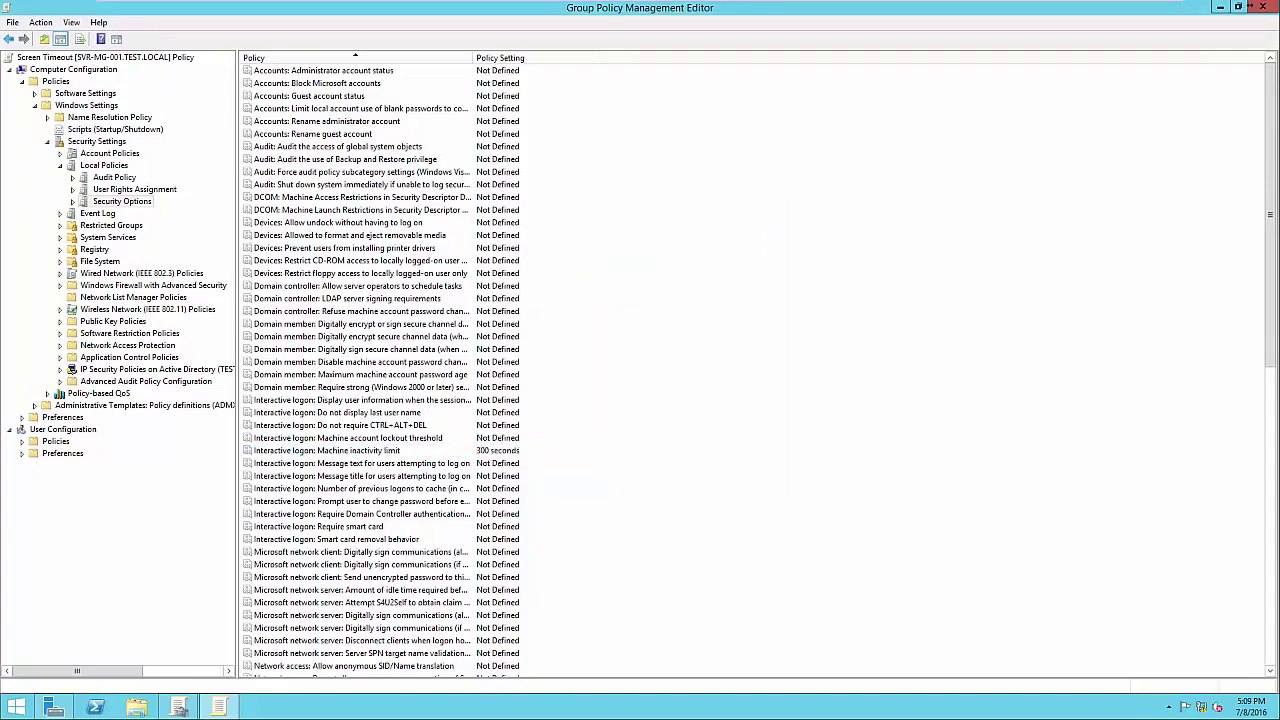
{"action": "left_click", "coordinate": [327, 450]}
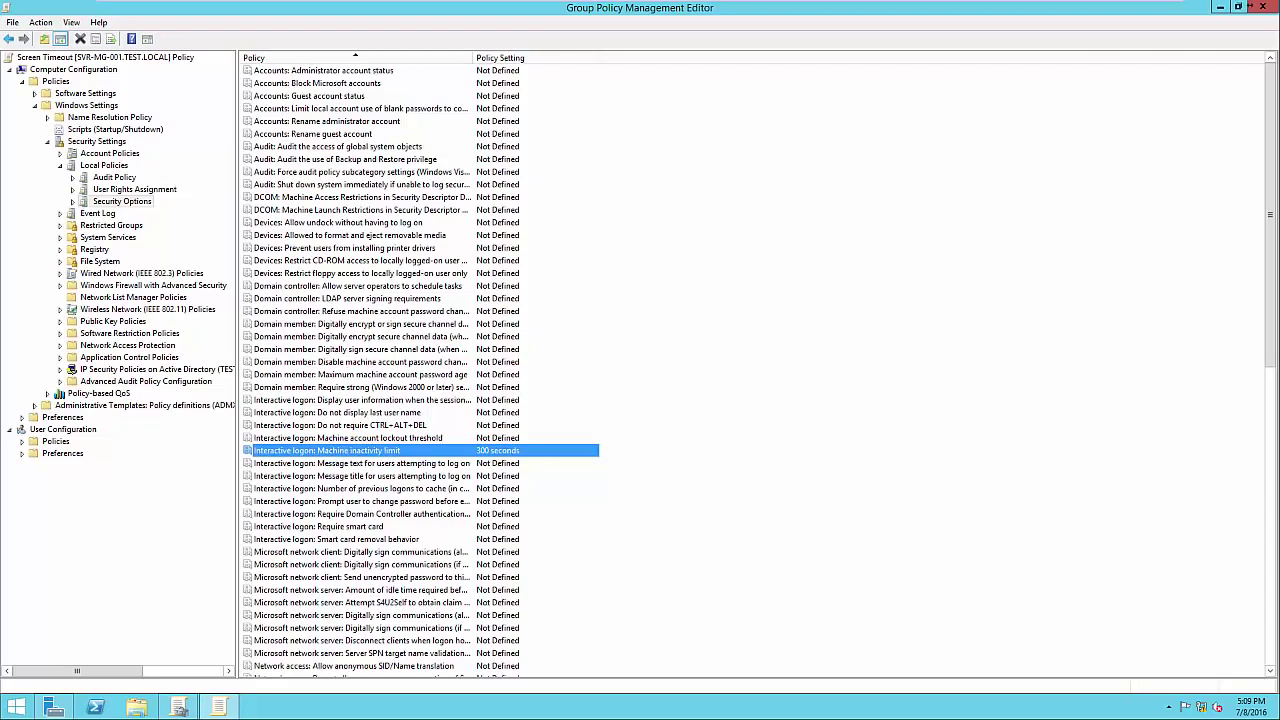
{"action": "left_click", "coordinate": [1262, 6]}
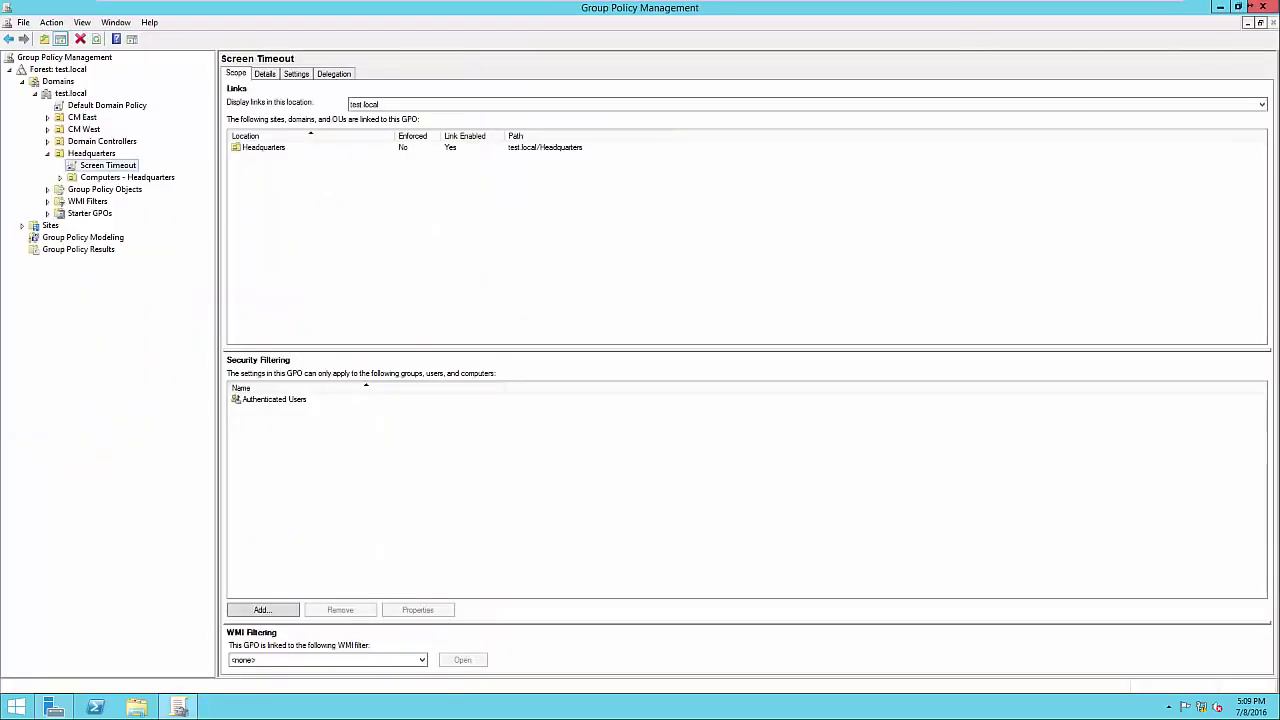
{"action": "key", "text": "ctrl+Tab"}
{"action": "key", "text": "ctrl+Tab"}
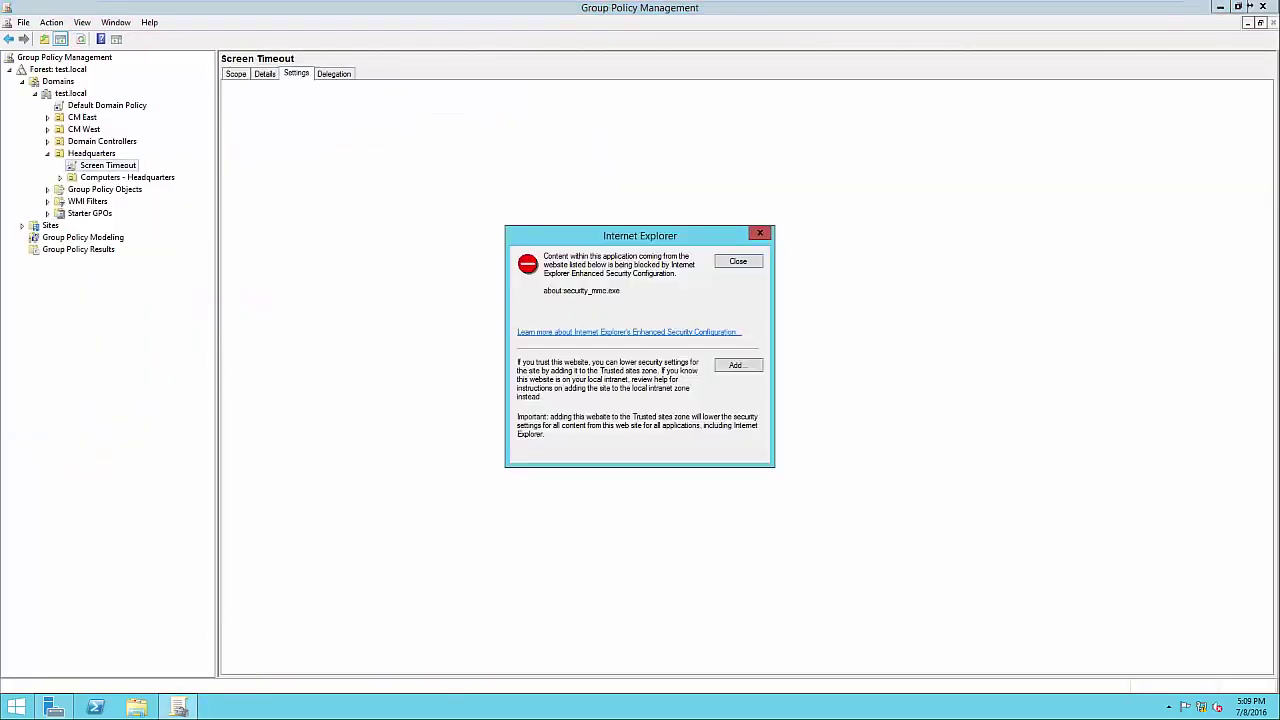
{"action": "key", "text": "Return"}
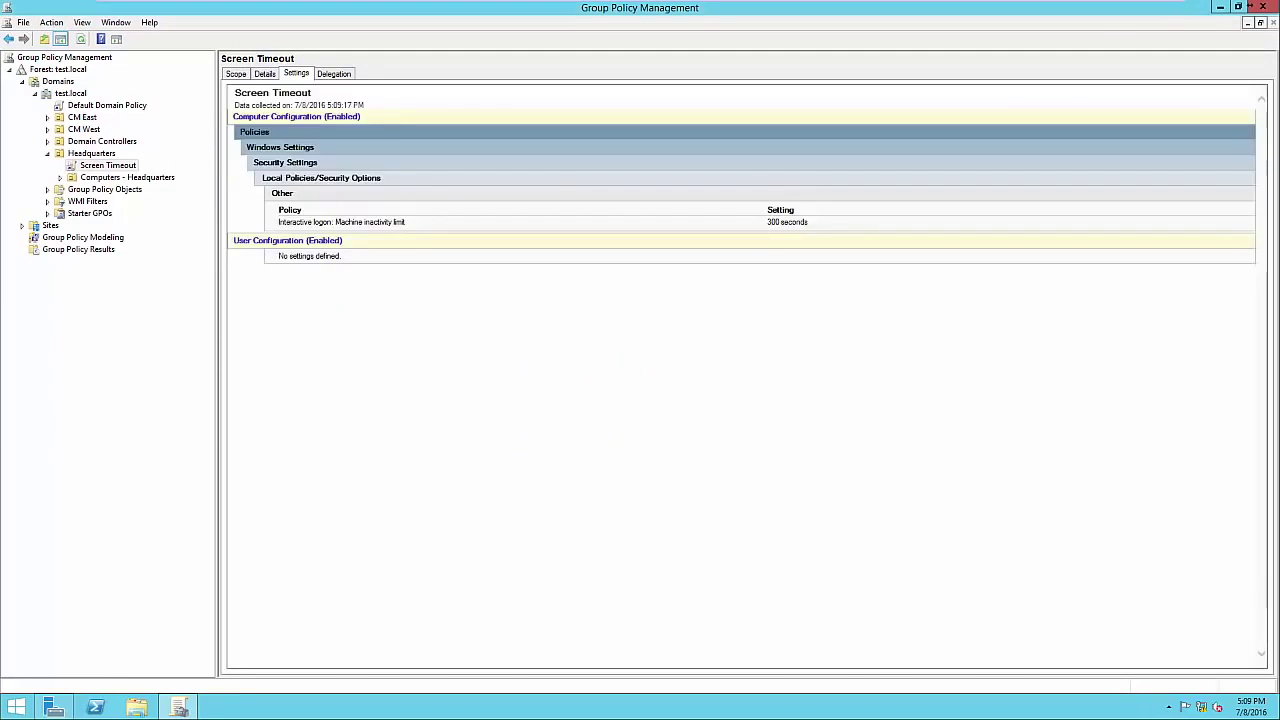
{"action": "left_click_drag", "start_coordinate": [278, 211], "coordinate": [407, 222]}
{"action": "left_click", "coordinate": [420, 224]}
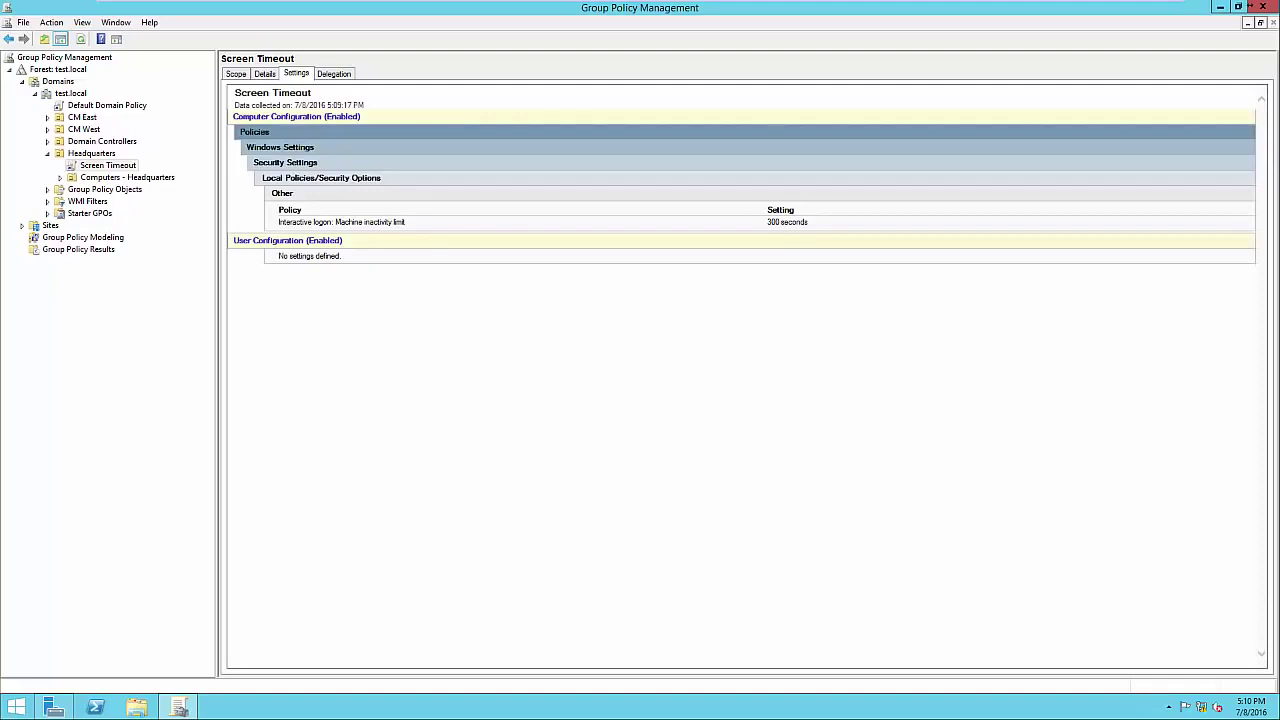
{"action": "left_click", "coordinate": [236, 74]}
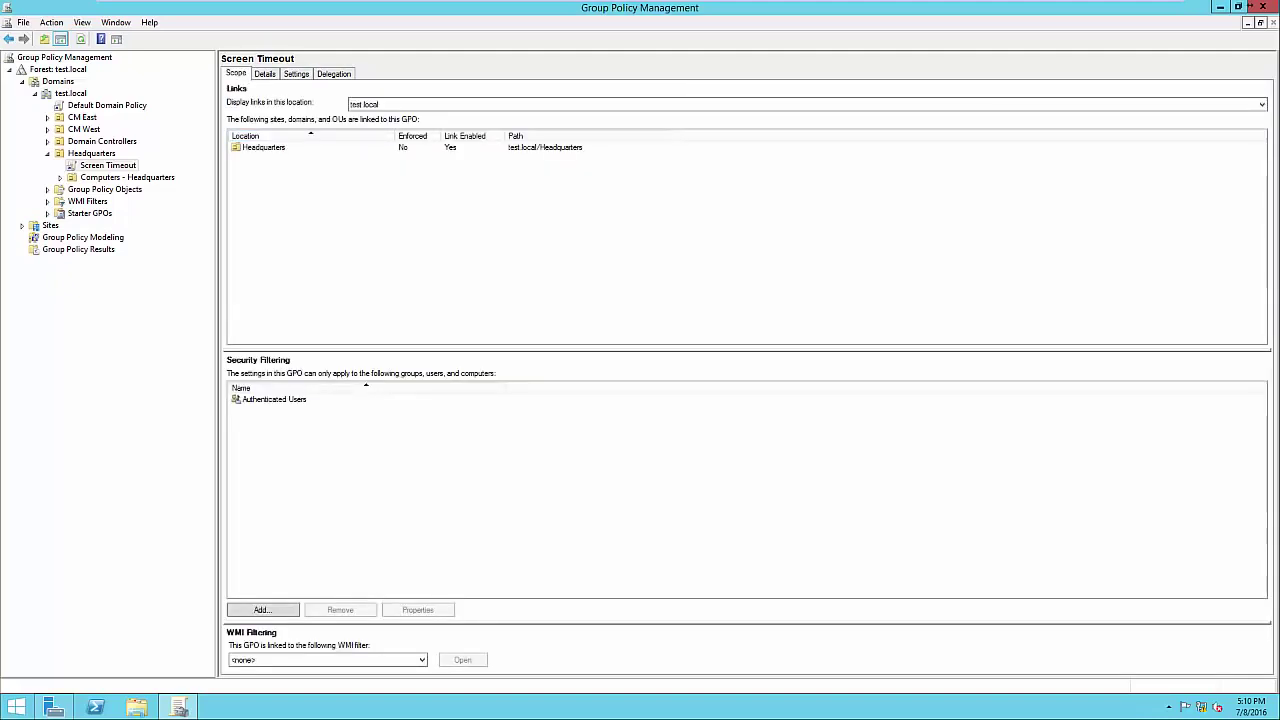
Select Authenticated Users in the security filter and close Group Policy Management.
{"action": "left_click", "coordinate": [274, 399]}
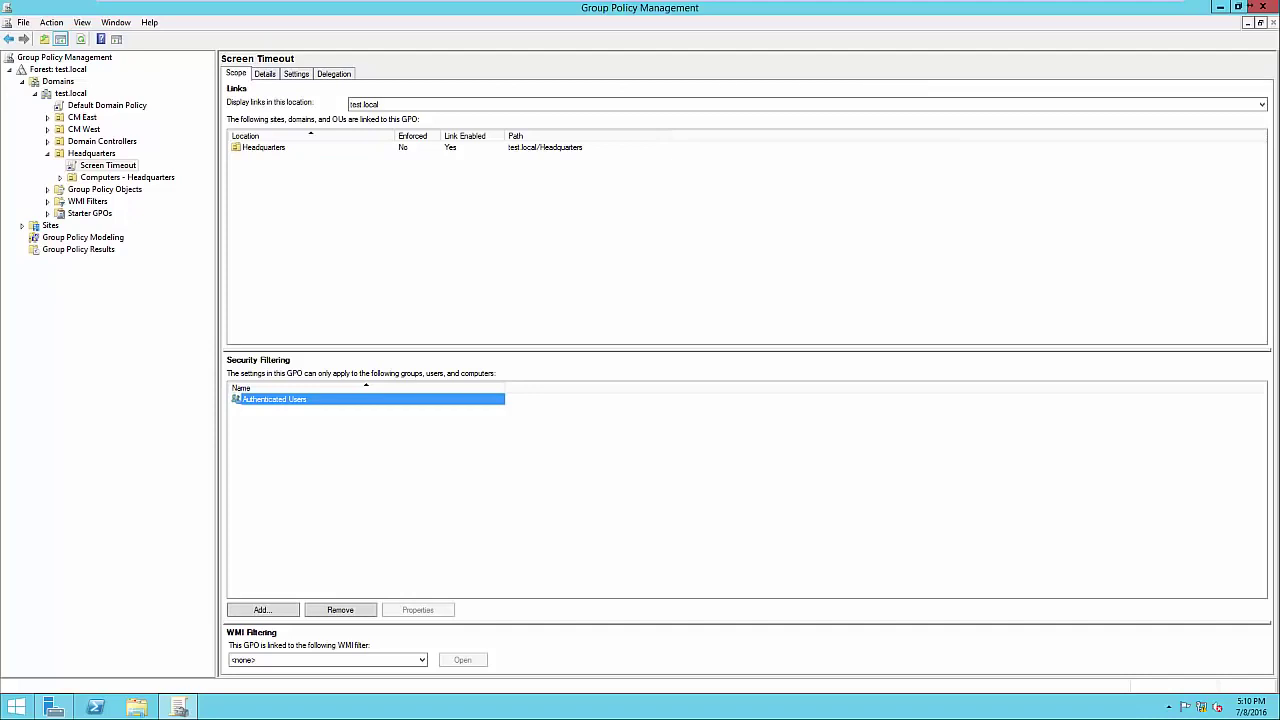
{"action": "left_click", "coordinate": [1262, 6]}
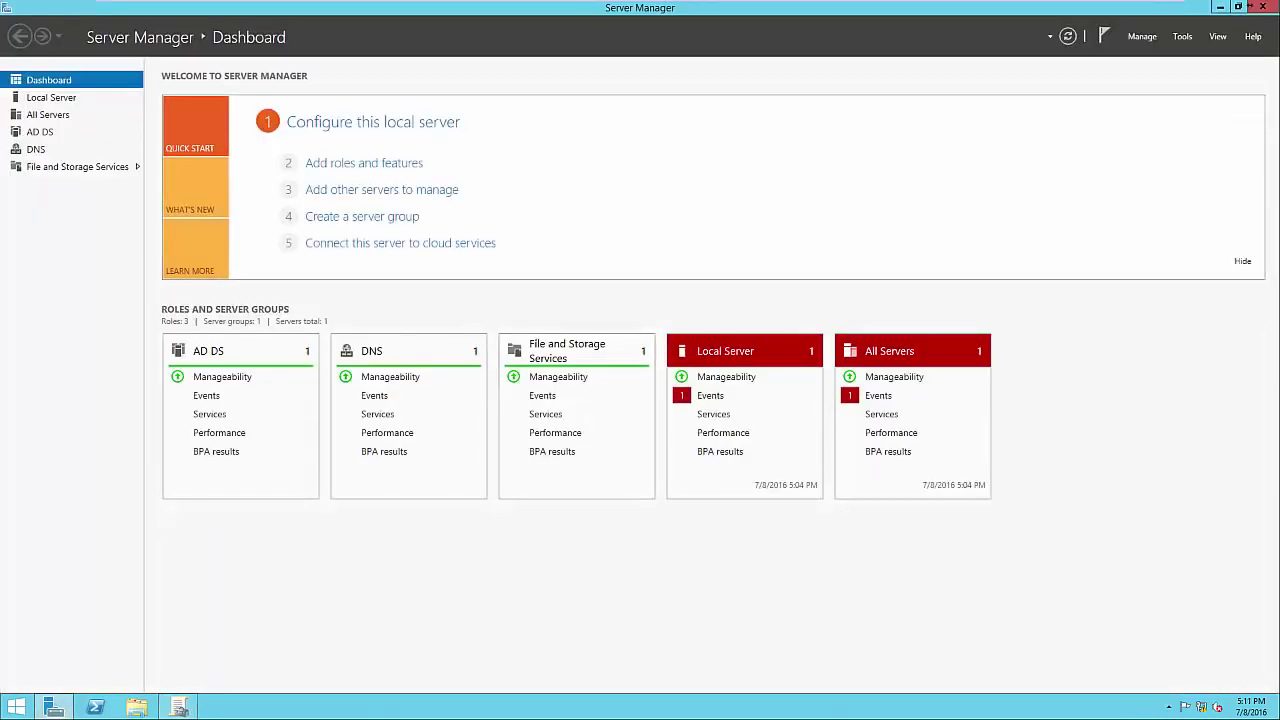
Check the Accounting group in Active Directory Users and Computers, then minimize it and Server Manager.
{"action": "left_click", "coordinate": [1182, 36]}
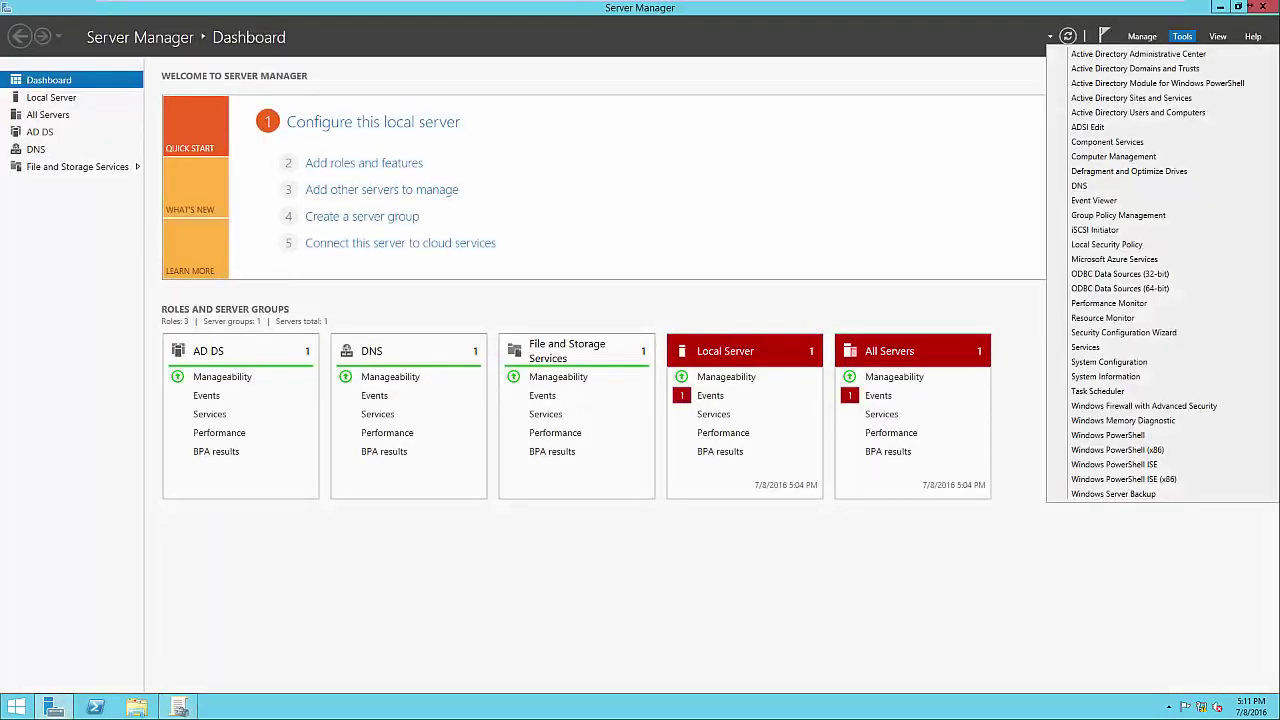
{"action": "left_click", "coordinate": [1138, 112]}
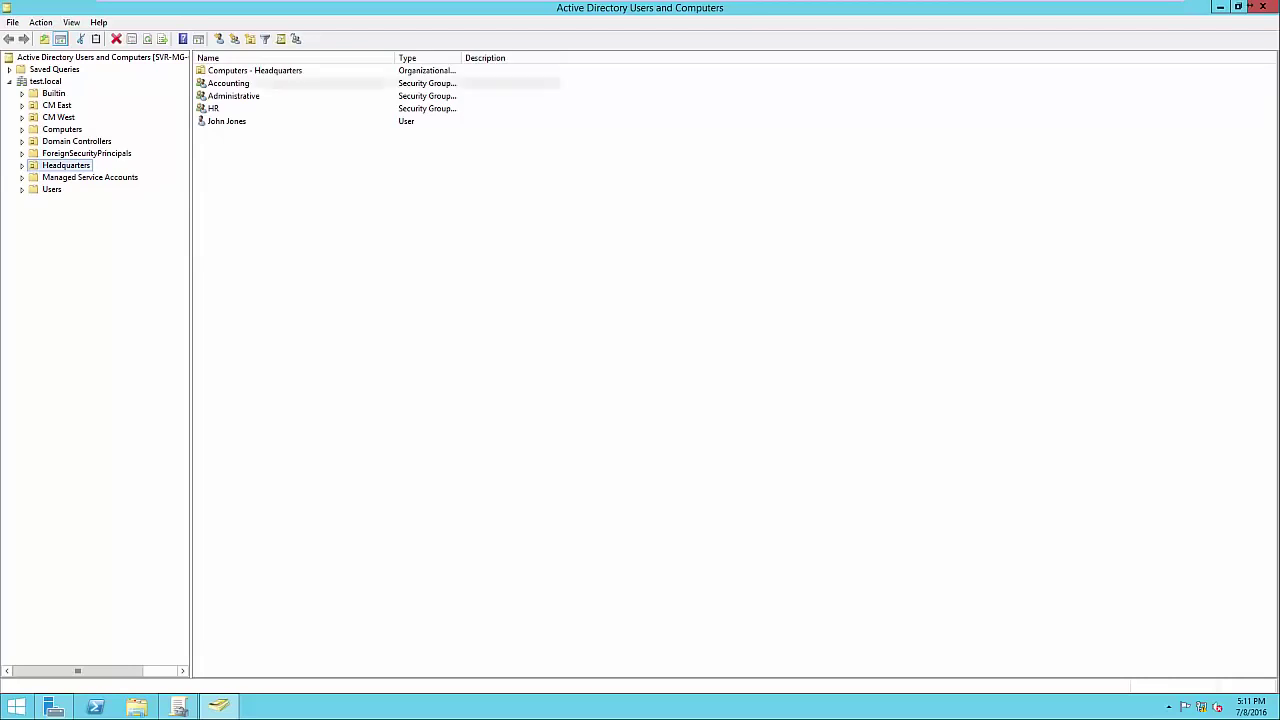
{"action": "left_click", "coordinate": [229, 84]}
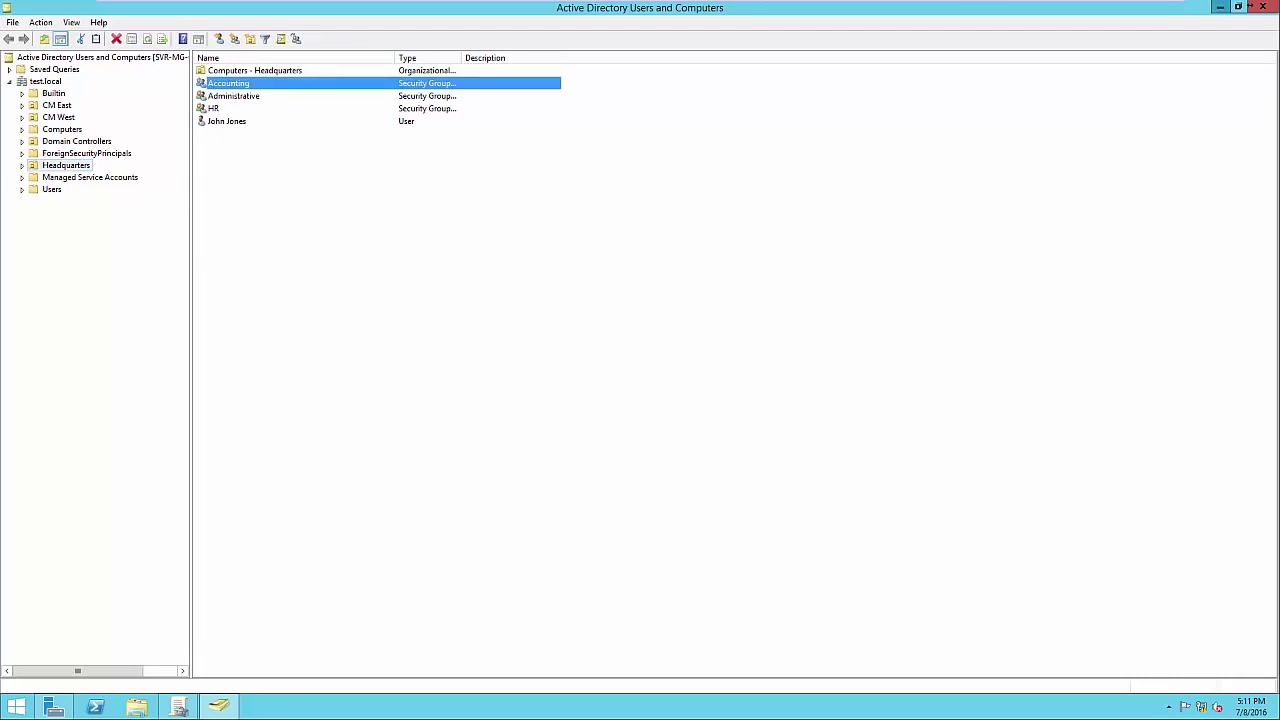
{"action": "left_click", "coordinate": [1220, 7]}
{"action": "left_click", "coordinate": [1220, 7]}
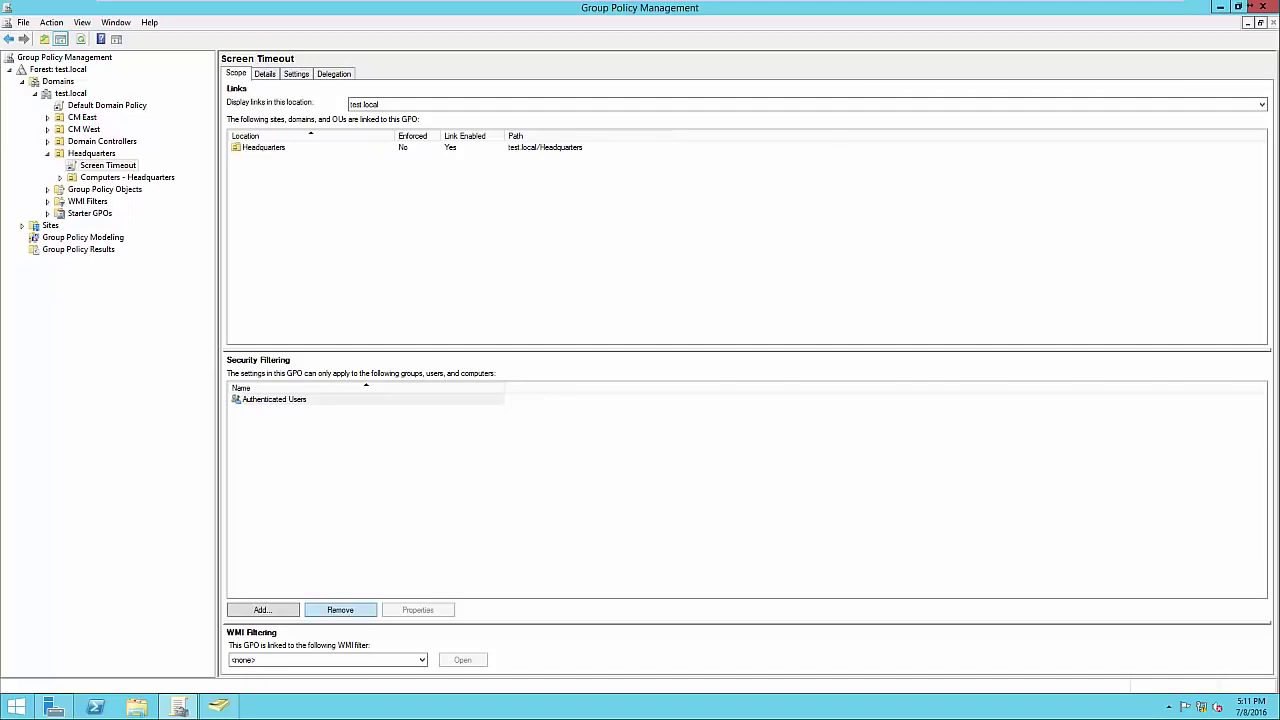
Replace Authenticated Users with the Accounting group in Screen Timeout's security filtering.
{"action": "left_click", "coordinate": [340, 609]}
{"action": "key", "text": "Return"}
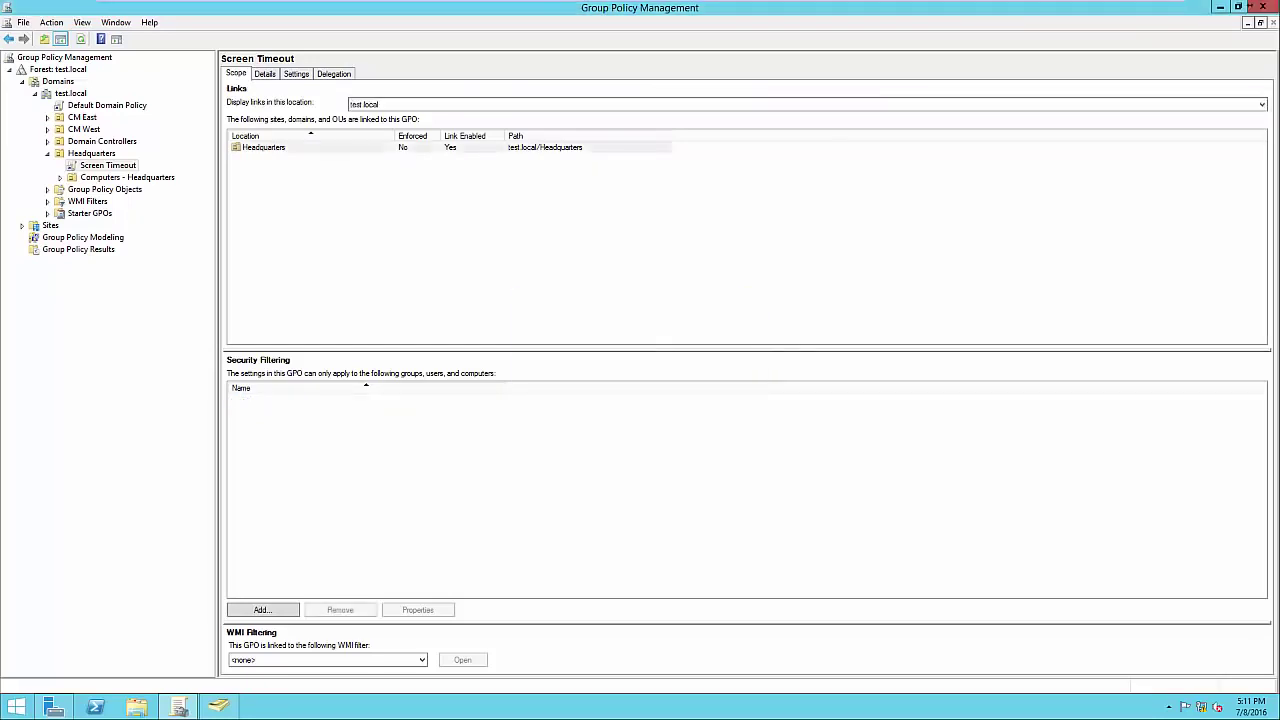
{"action": "left_click", "coordinate": [262, 609]}
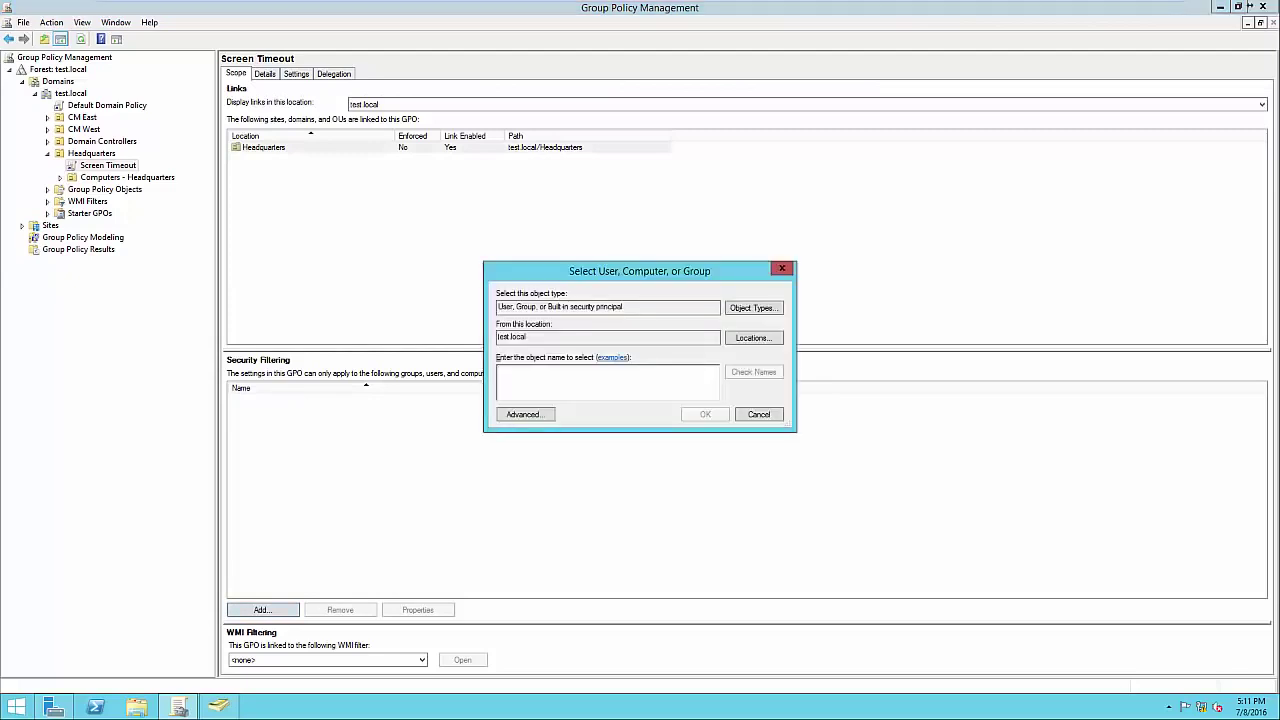
{"action": "type", "text": "Accounting"}
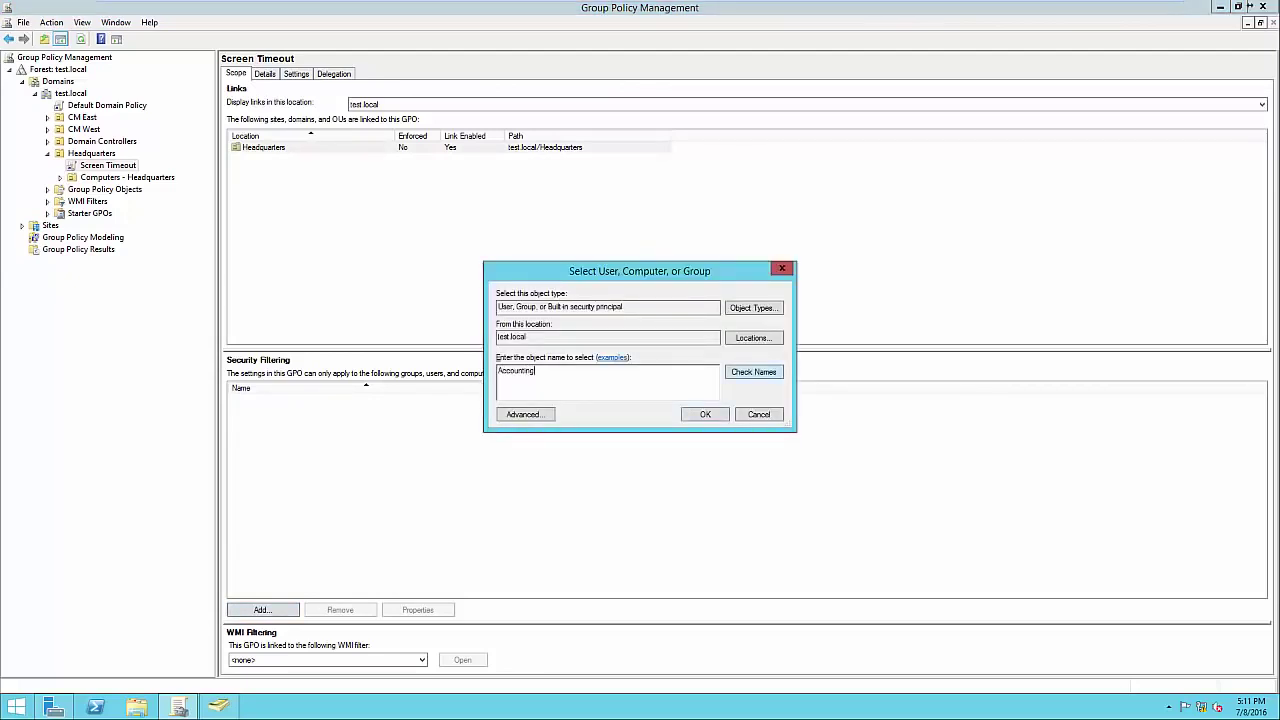
{"action": "key", "text": "Return"}
{"action": "key", "text": "Return"}
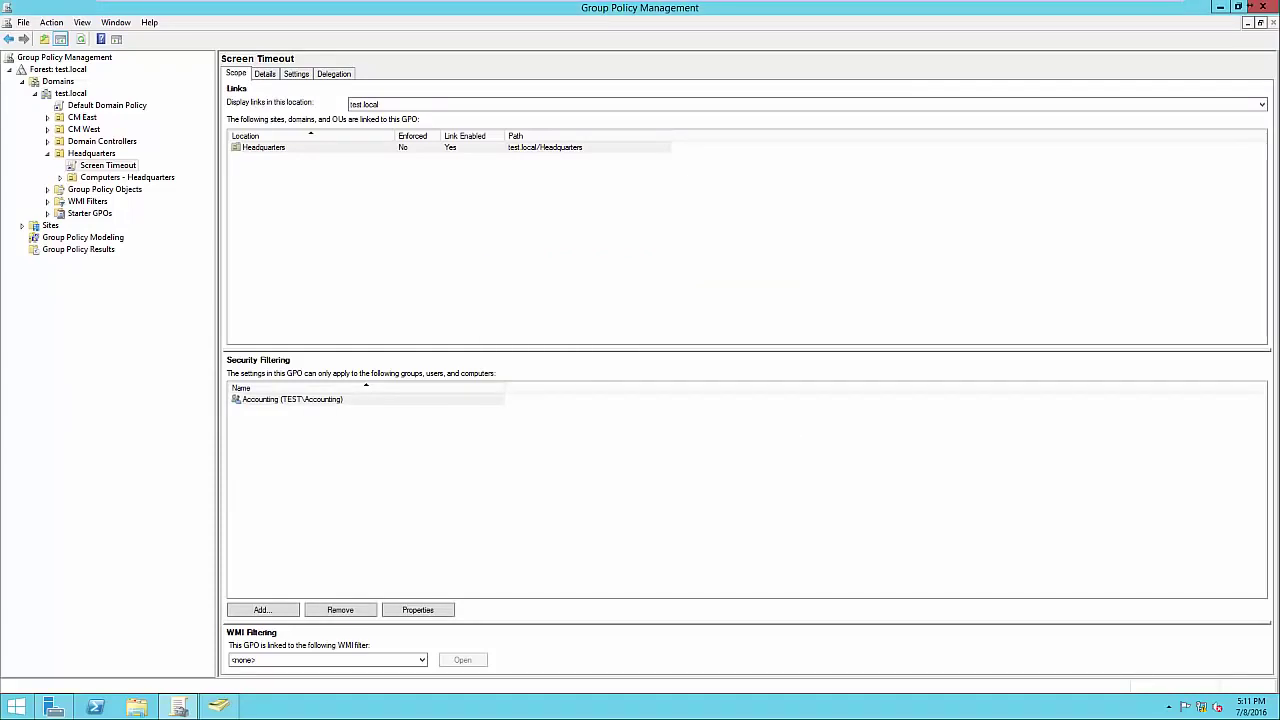
{"action": "left_click", "coordinate": [292, 399]}
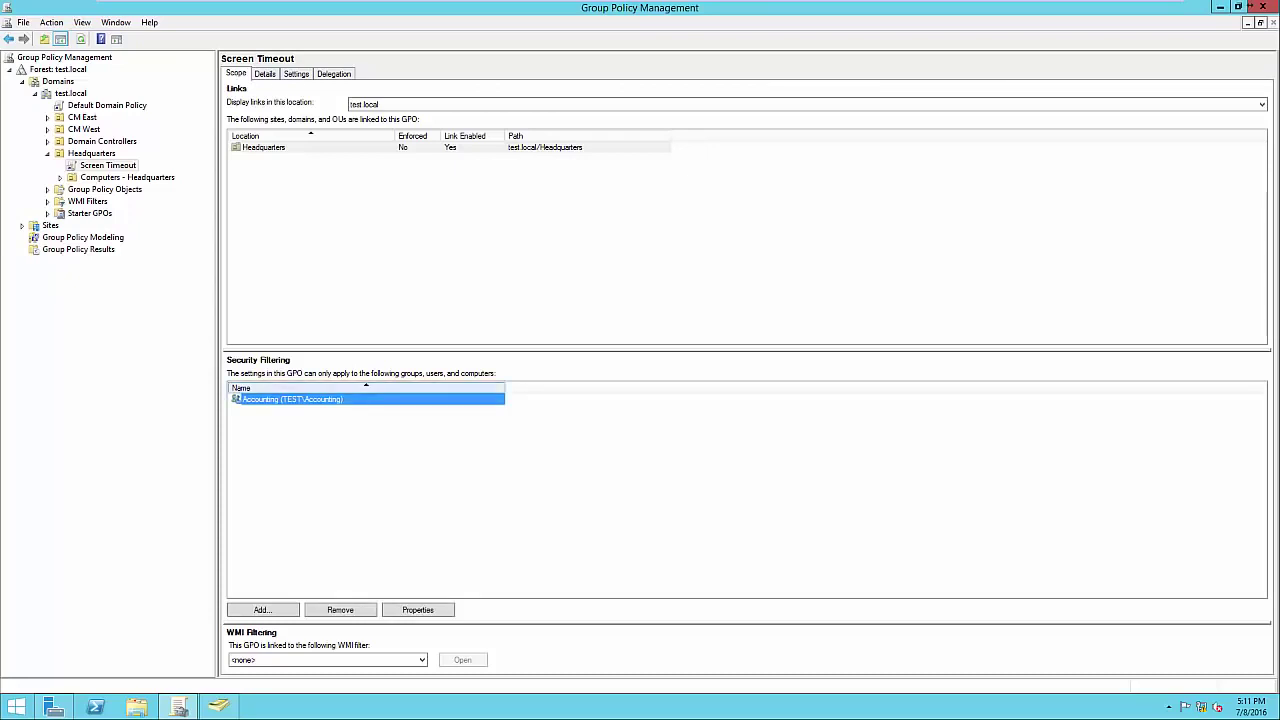
{"action": "left_click", "coordinate": [420, 462]}
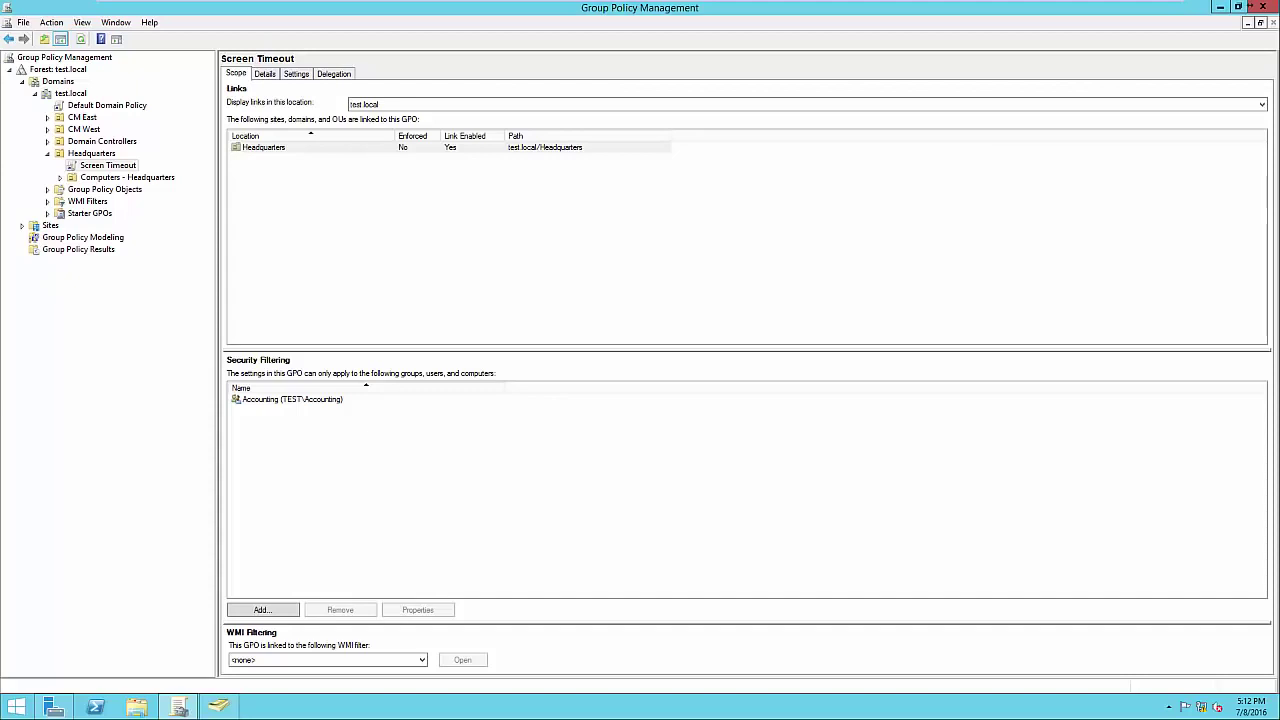
{"action": "left_click", "coordinate": [108, 165]}
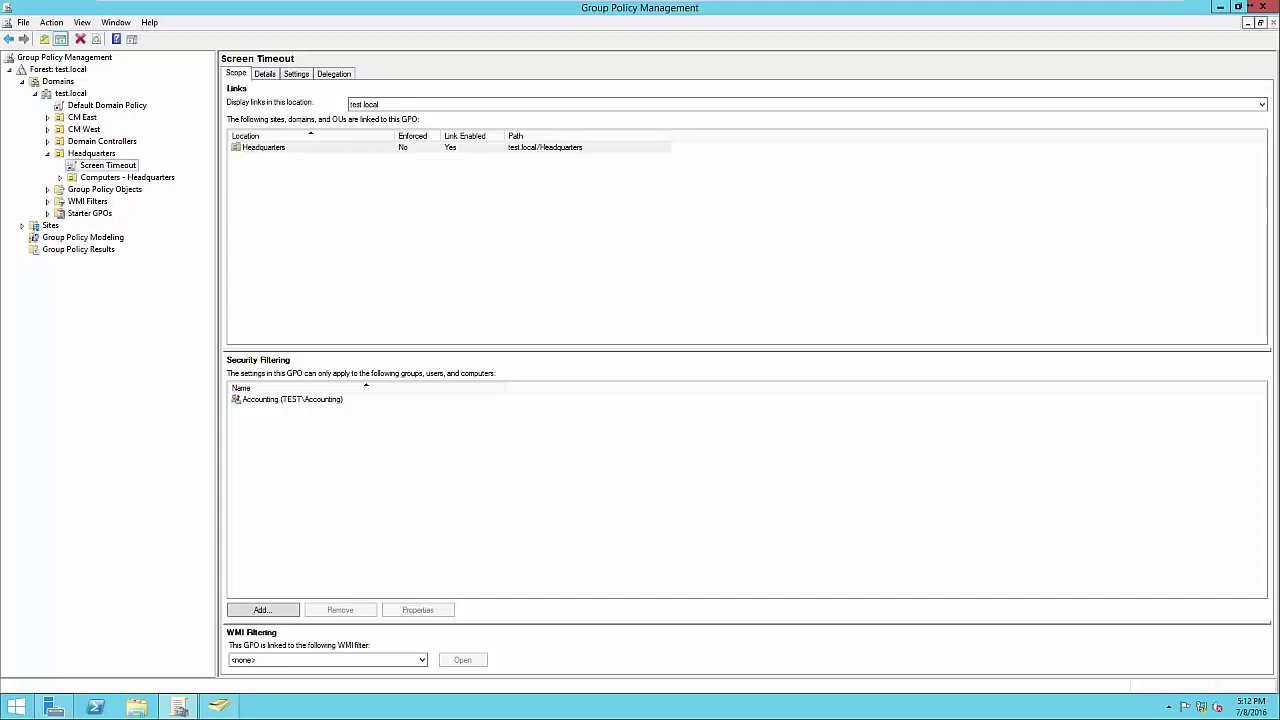
{"action": "right_click", "coordinate": [122, 165]}
{"action": "left_click", "coordinate": [150, 175]}
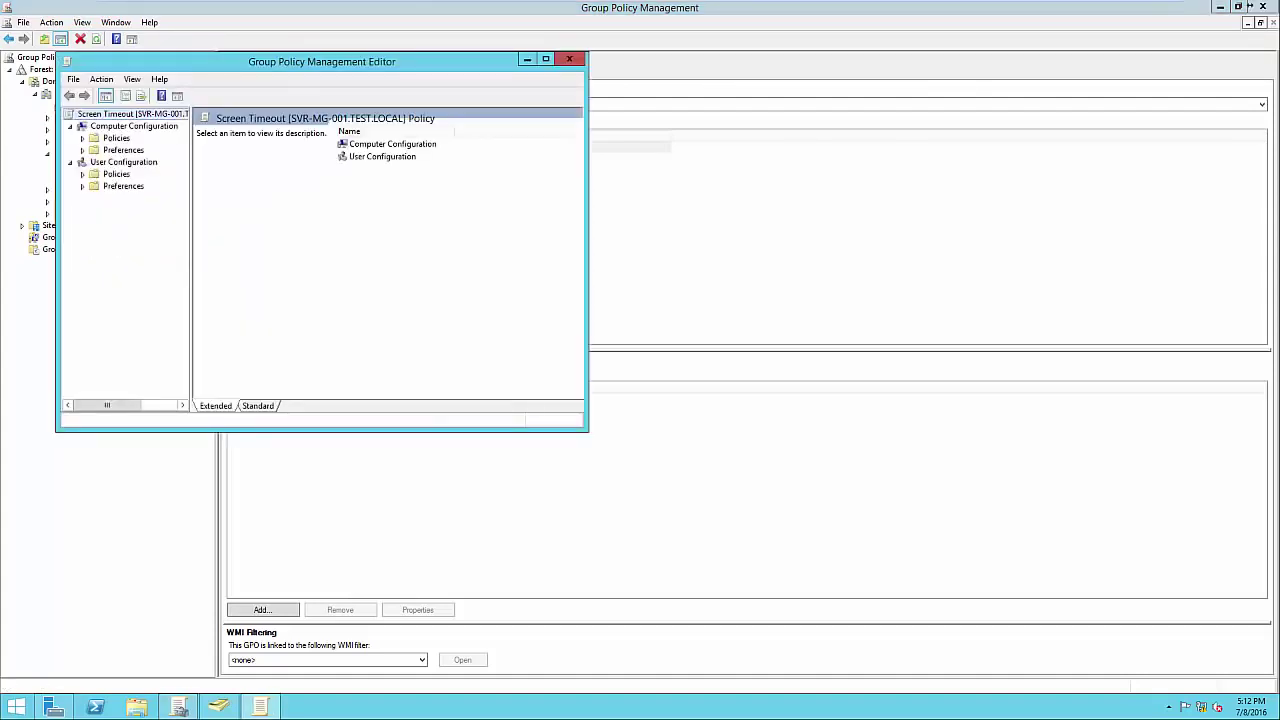
{"action": "left_click", "coordinate": [82, 138]}
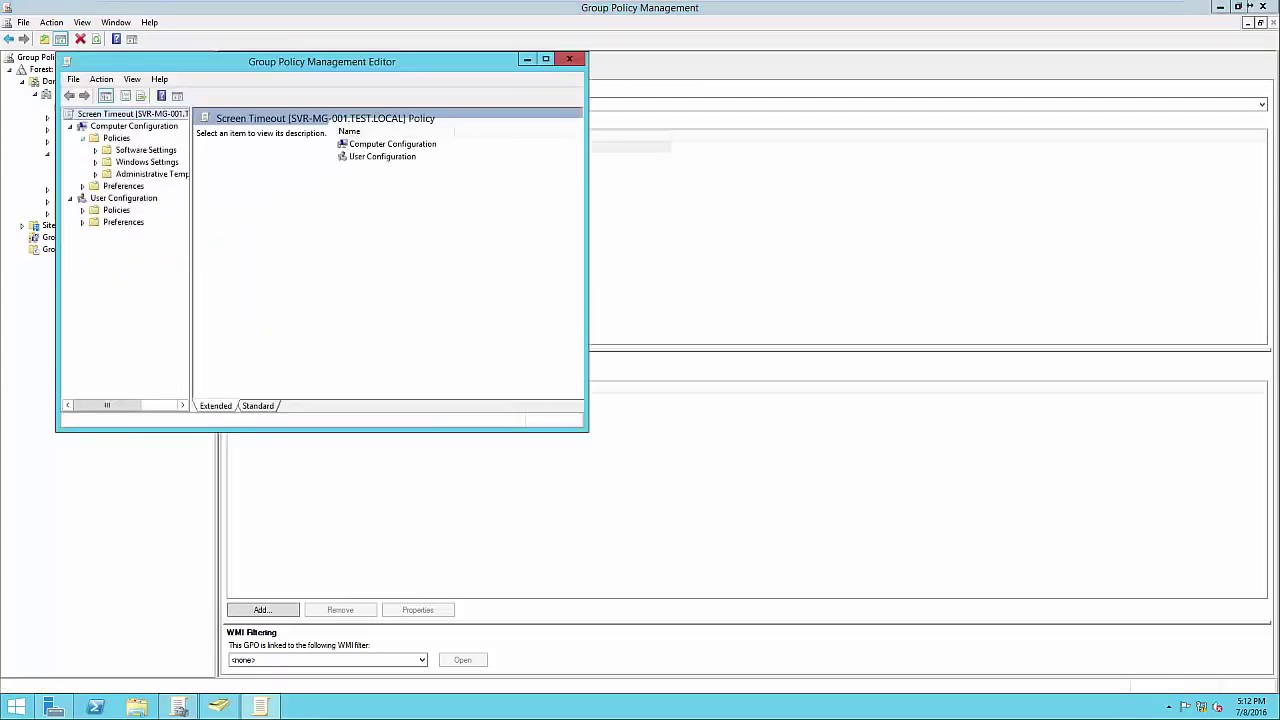
{"action": "left_click", "coordinate": [95, 162]}
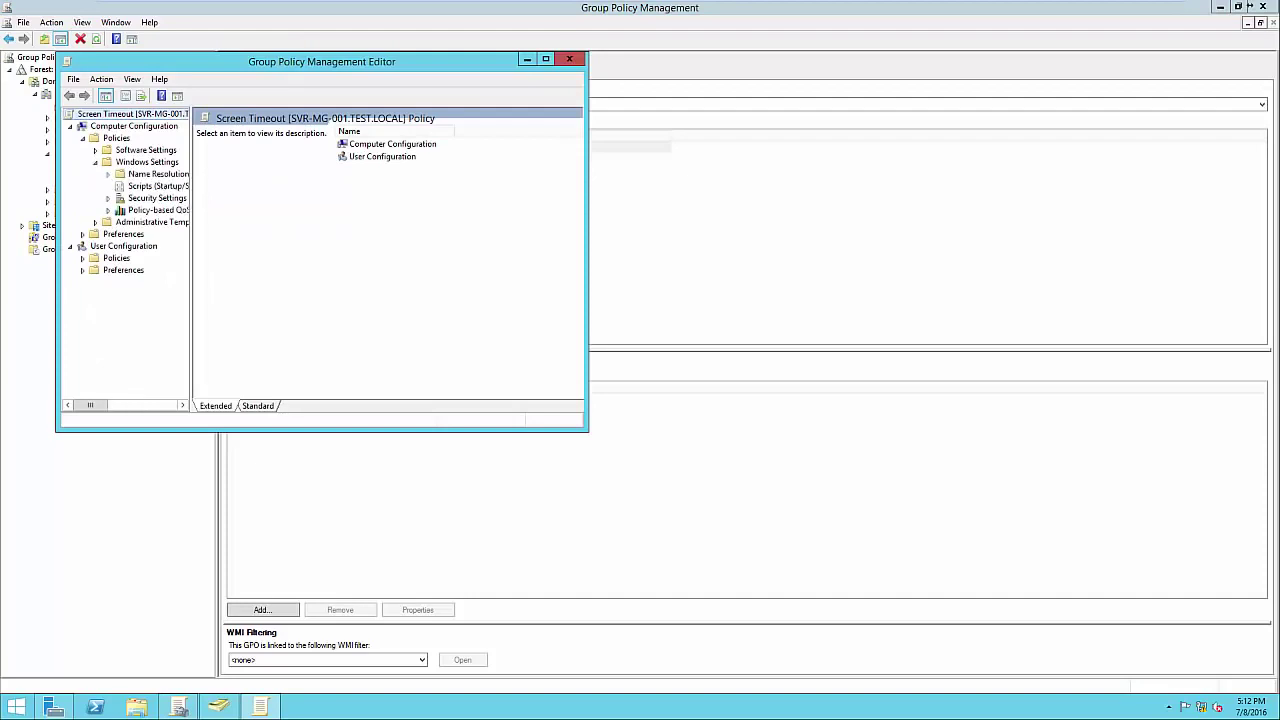
{"action": "left_click", "coordinate": [157, 186]}
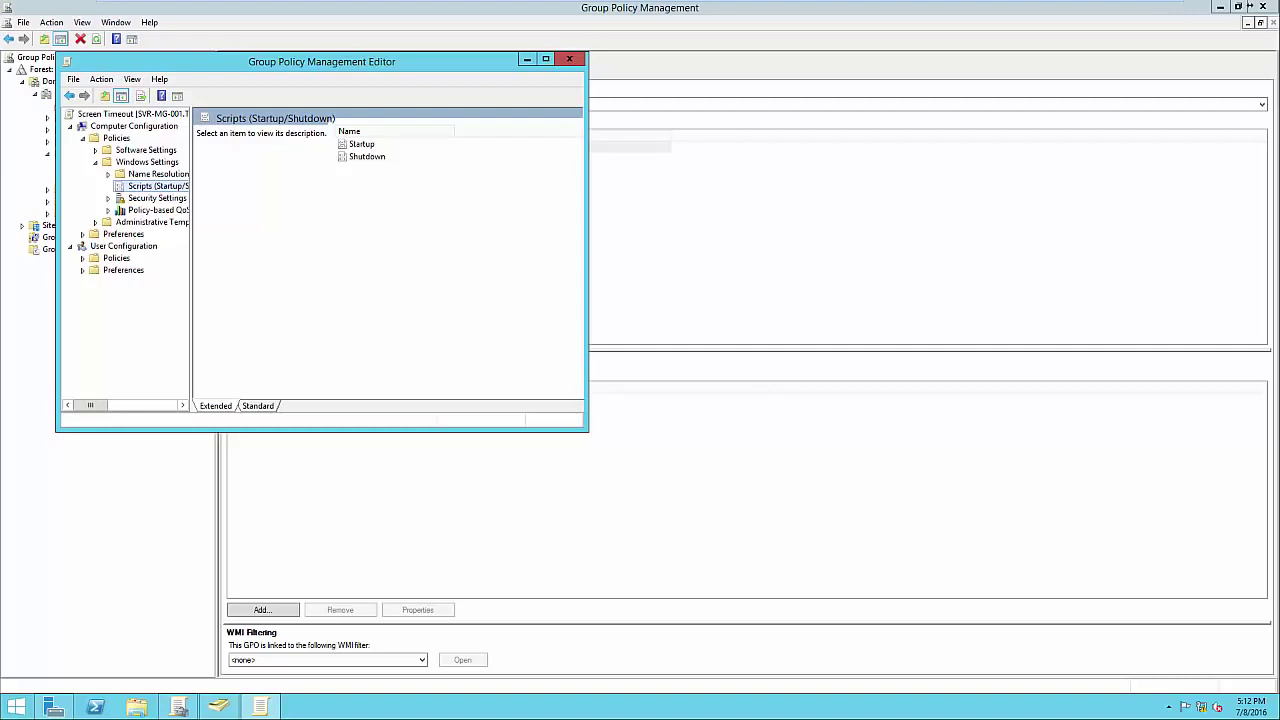
{"action": "left_click", "coordinate": [569, 59]}
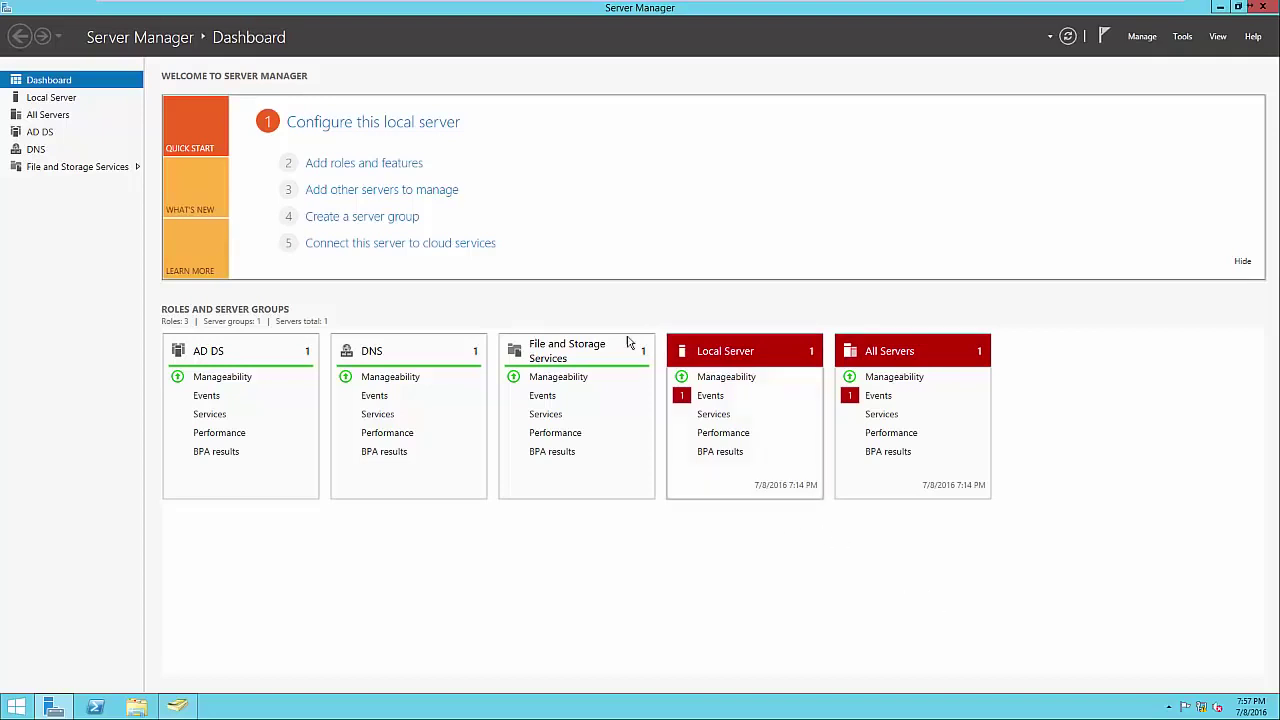
In the Add Roles wizard, select Print and Document Services with its required management tools.
{"action": "left_click", "coordinate": [362, 165]}
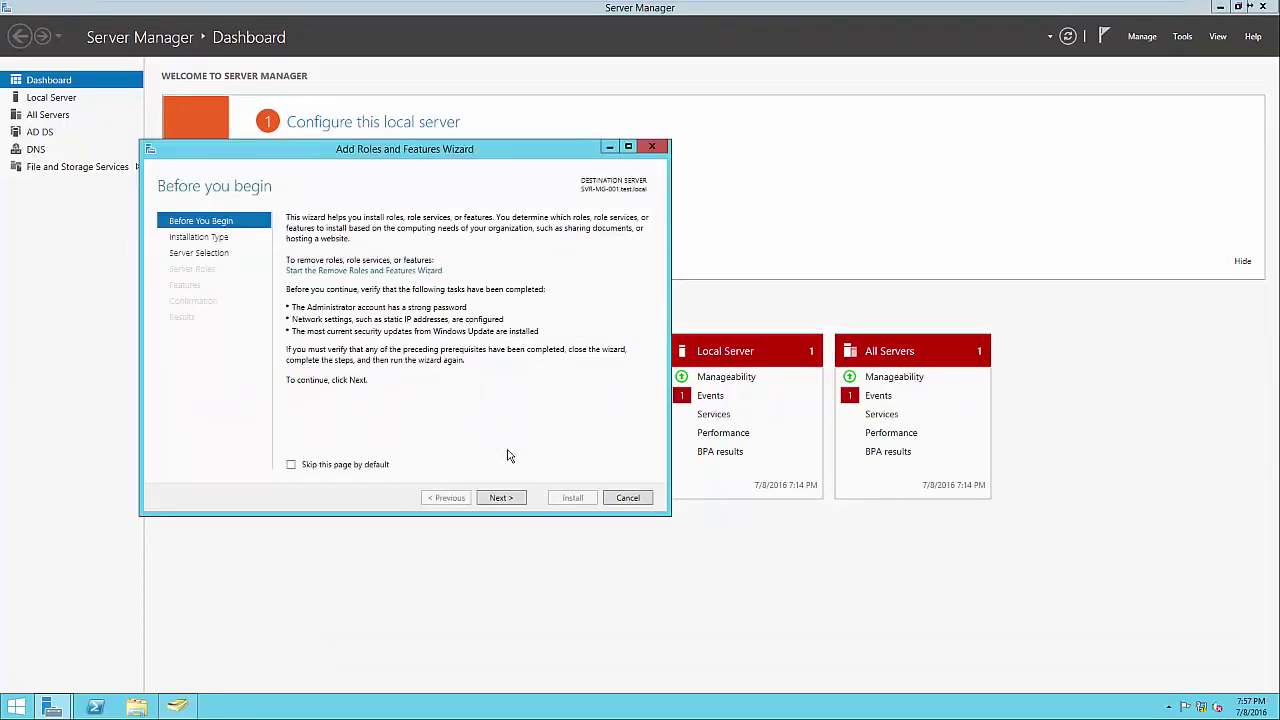
{"action": "left_click", "coordinate": [502, 498]}
{"action": "left_click", "coordinate": [502, 498]}
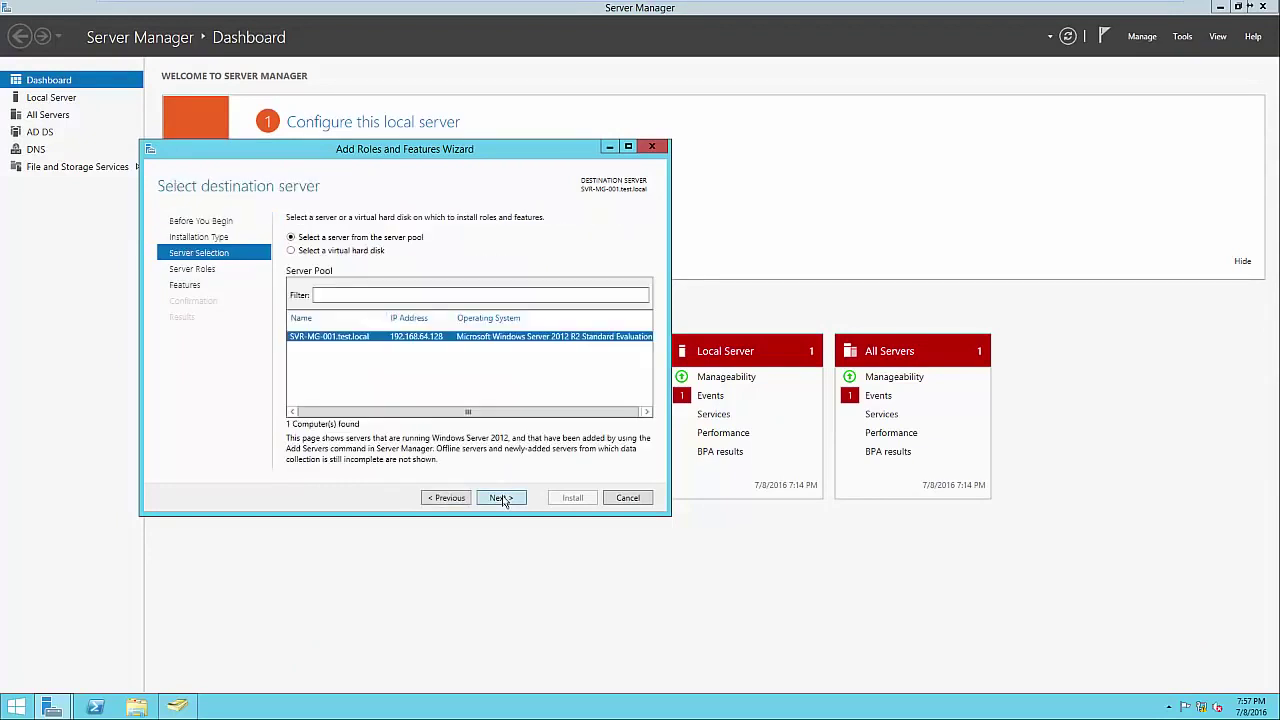
{"action": "left_click", "coordinate": [502, 498]}
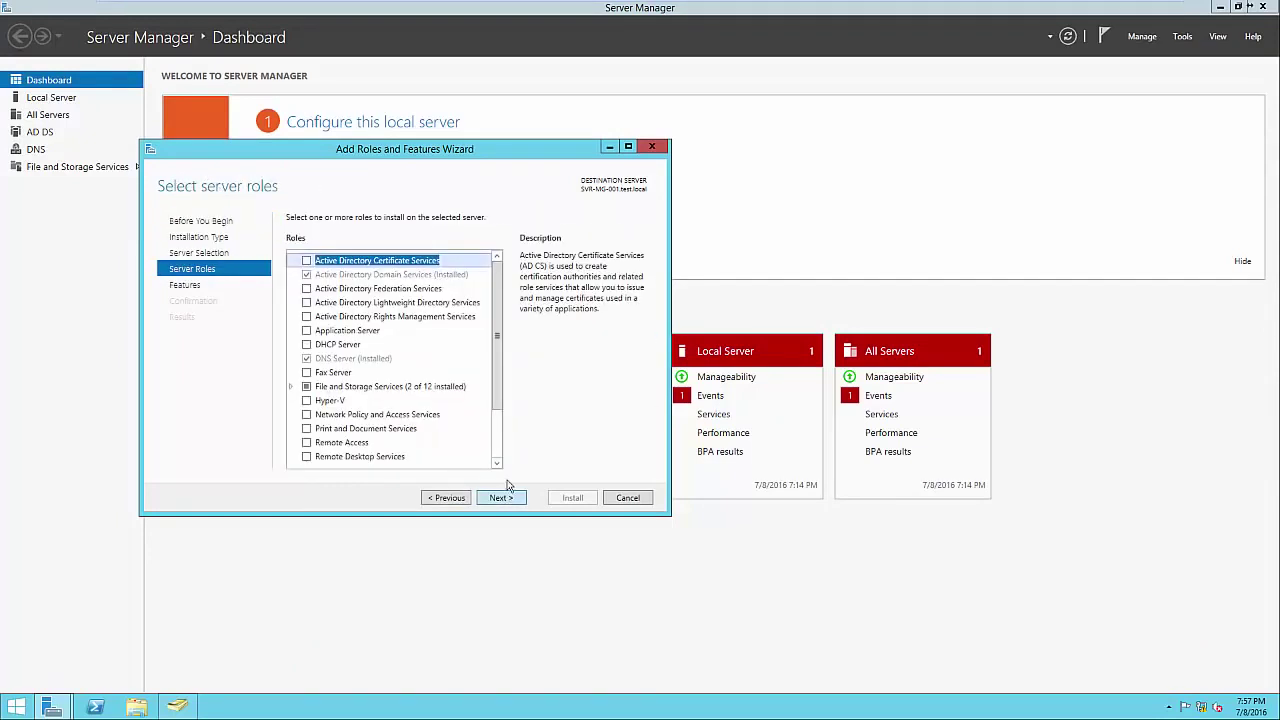
{"action": "scroll", "coordinate": [497, 422], "scroll_direction": "down", "scroll_amount": 1}
{"action": "scroll", "coordinate": [497, 422], "scroll_direction": "down", "scroll_amount": 1}
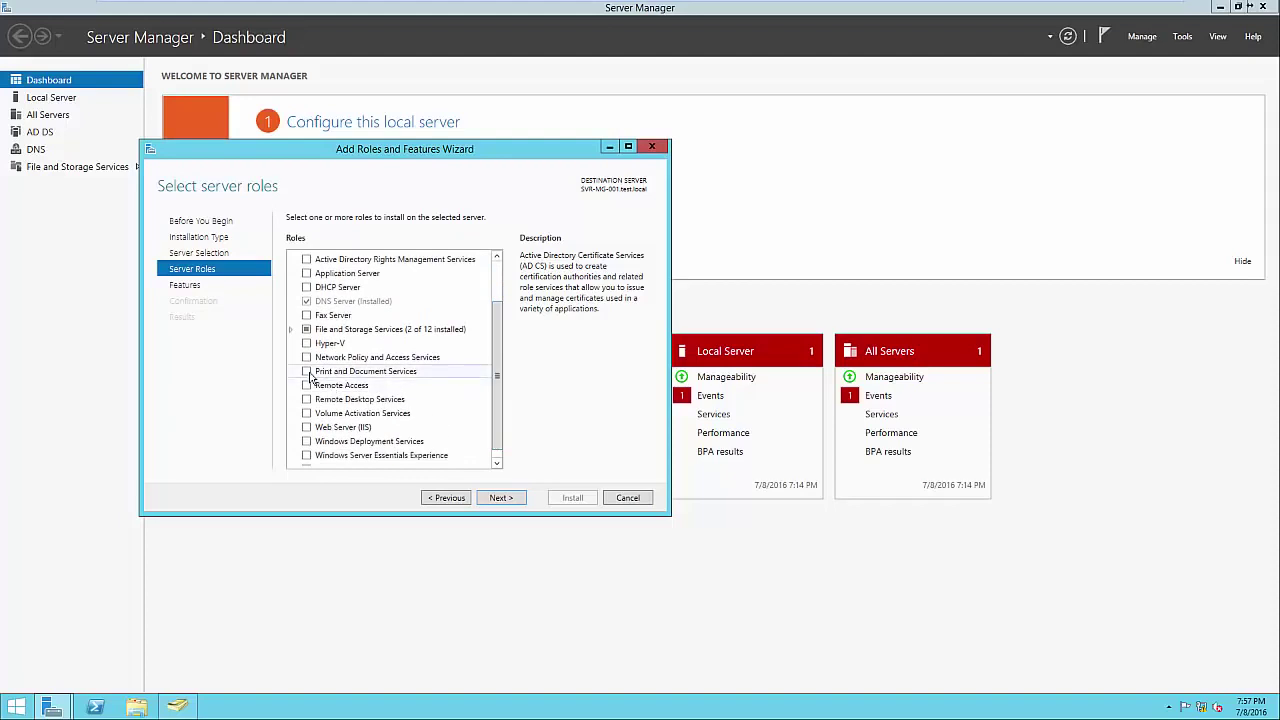
{"action": "left_click", "coordinate": [307, 372]}
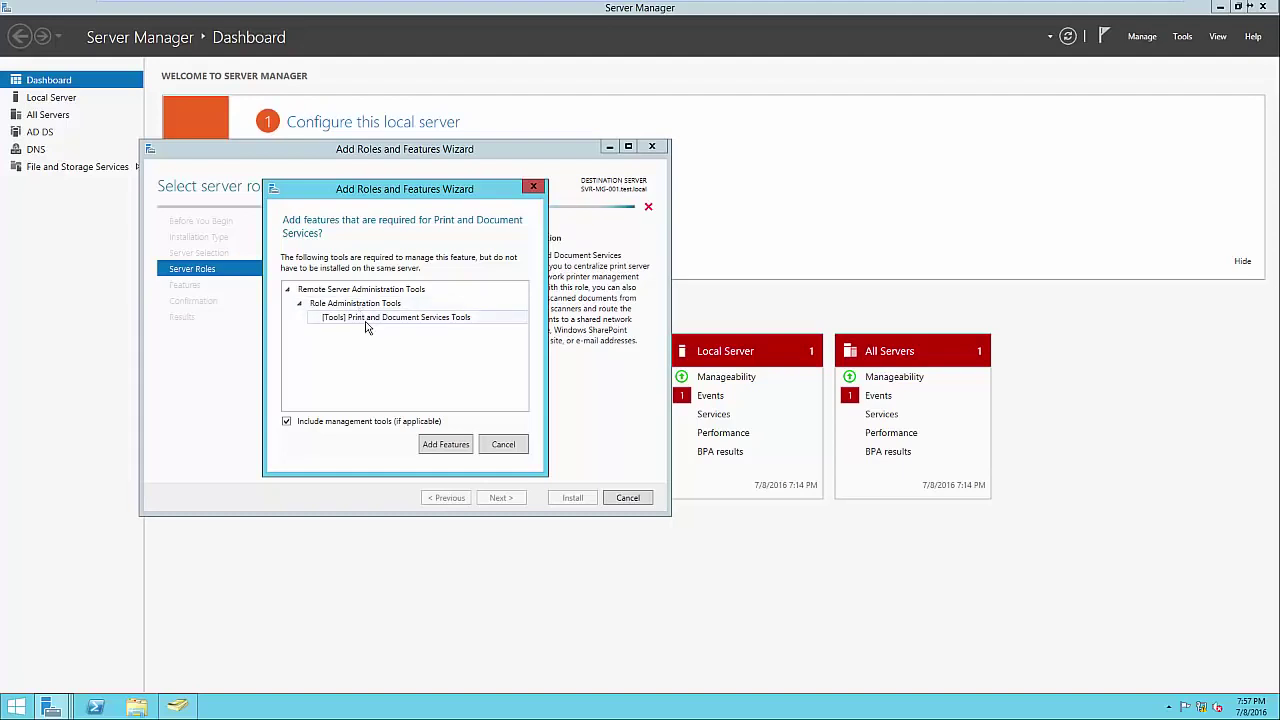
{"action": "left_click", "coordinate": [446, 446]}
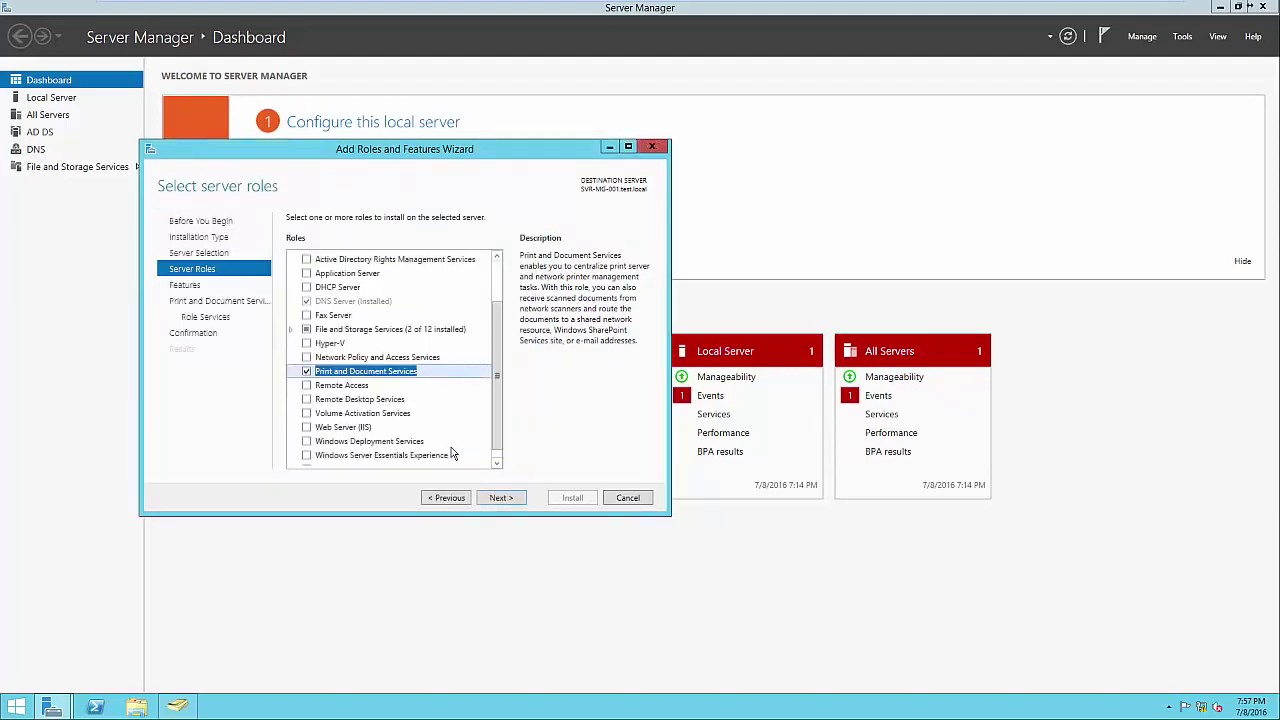
{"action": "left_click", "coordinate": [519, 499]}
{"action": "left_click", "coordinate": [519, 499]}
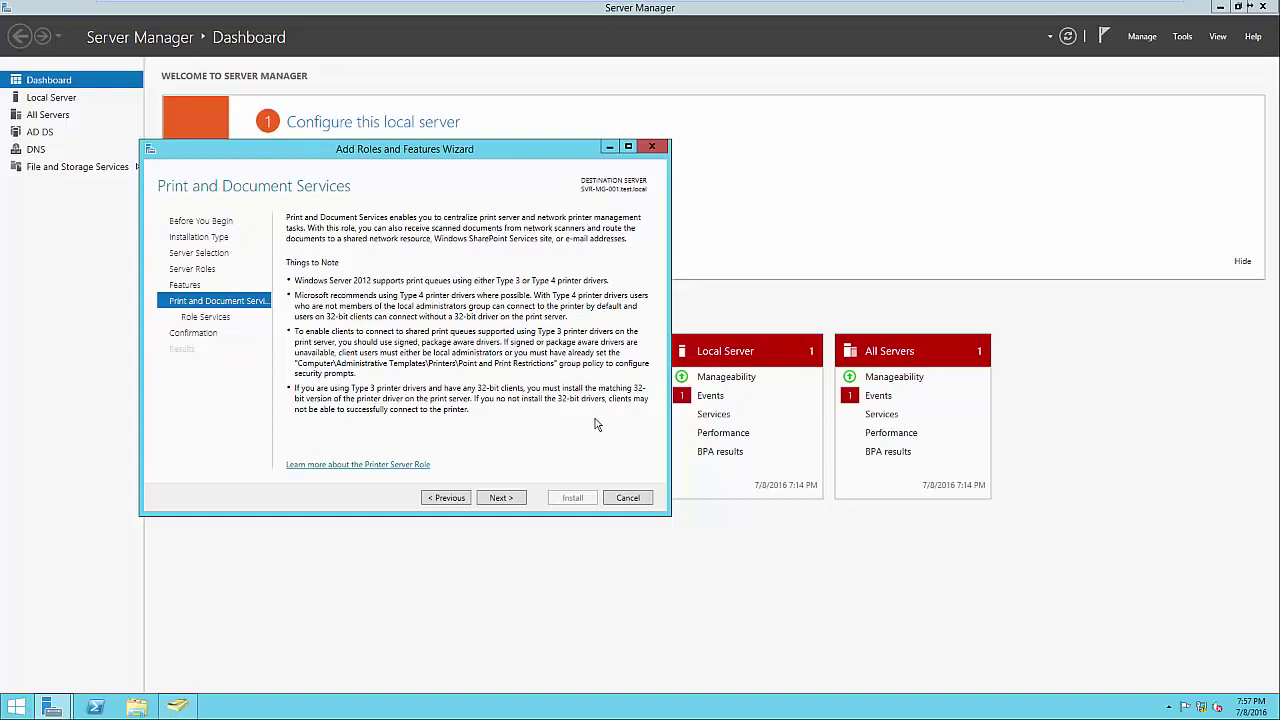
Keep only the Print Server role service, install it, and close the wizard.
{"action": "left_click", "coordinate": [517, 500]}
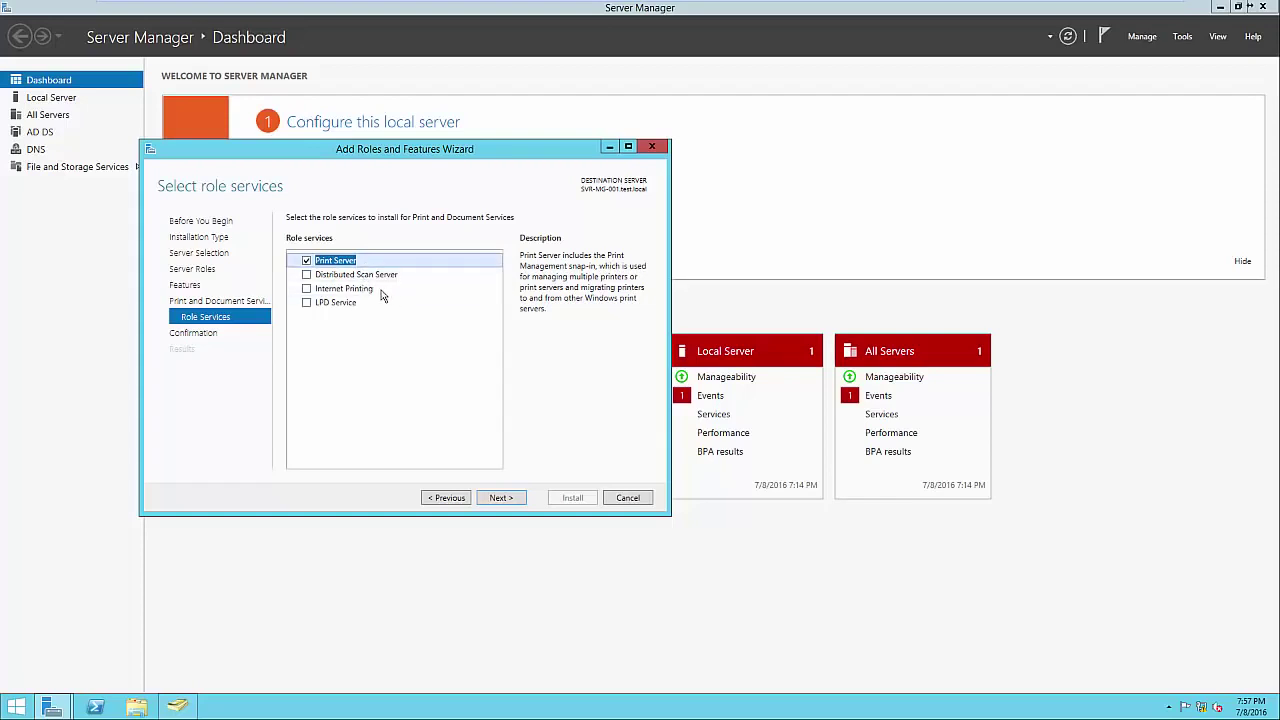
{"action": "left_click", "coordinate": [384, 291]}
{"action": "left_click", "coordinate": [368, 306]}
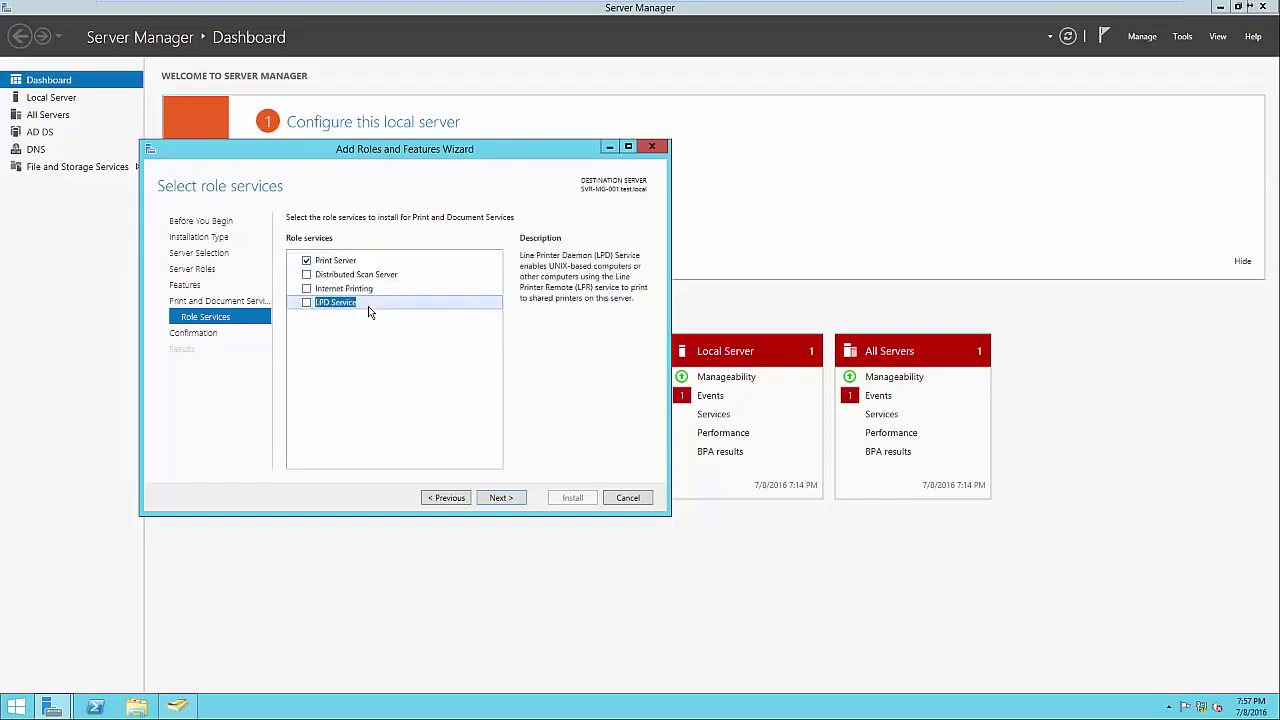
{"action": "left_click", "coordinate": [340, 262]}
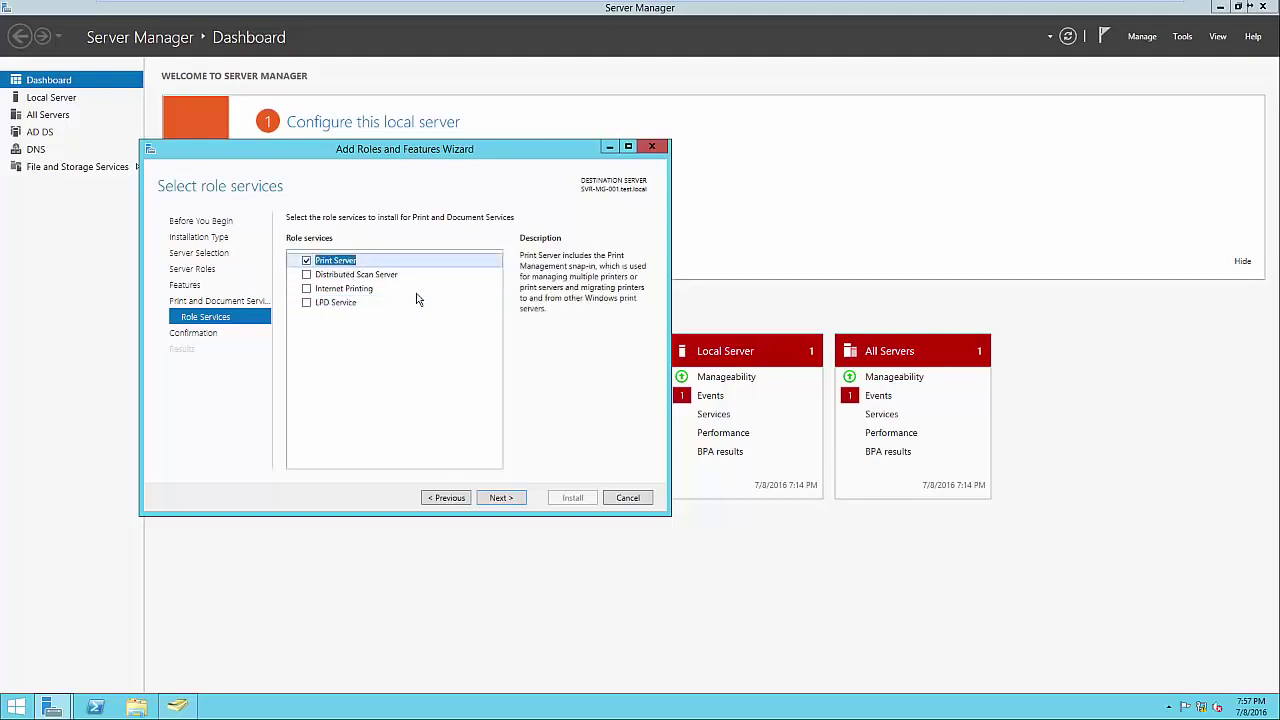
{"action": "left_click", "coordinate": [501, 497]}
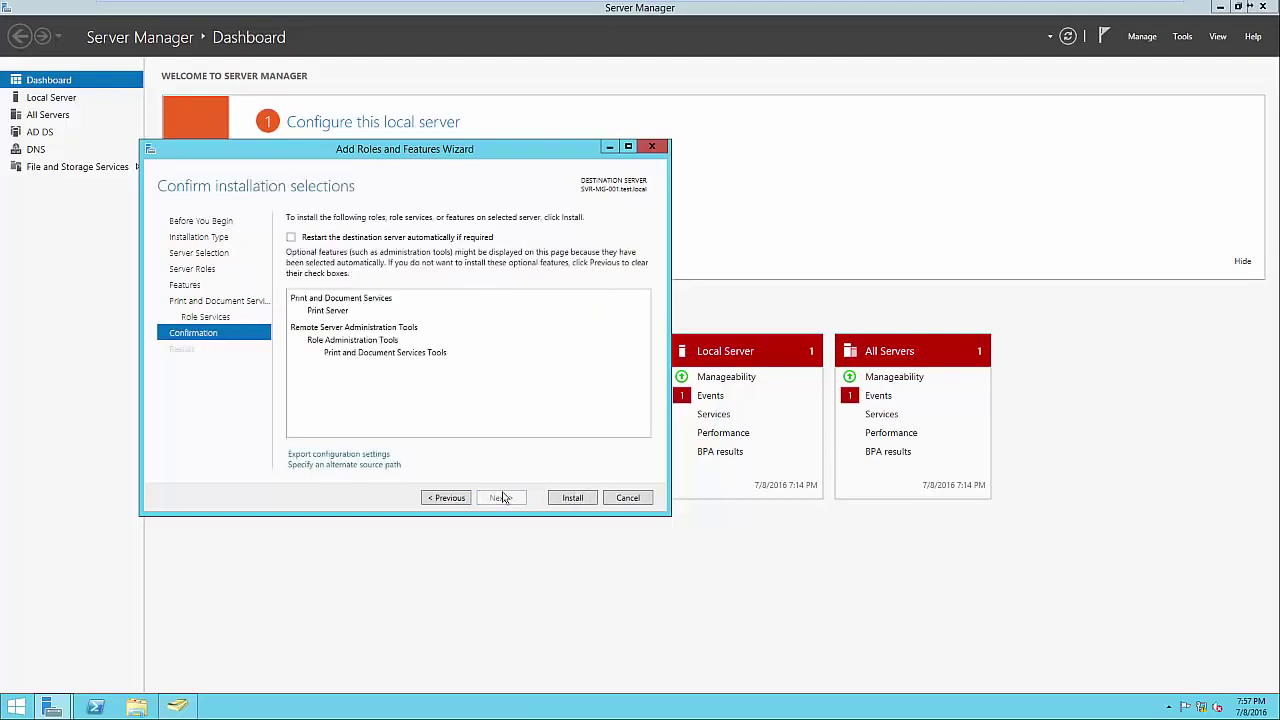
{"action": "left_click", "coordinate": [567, 500]}
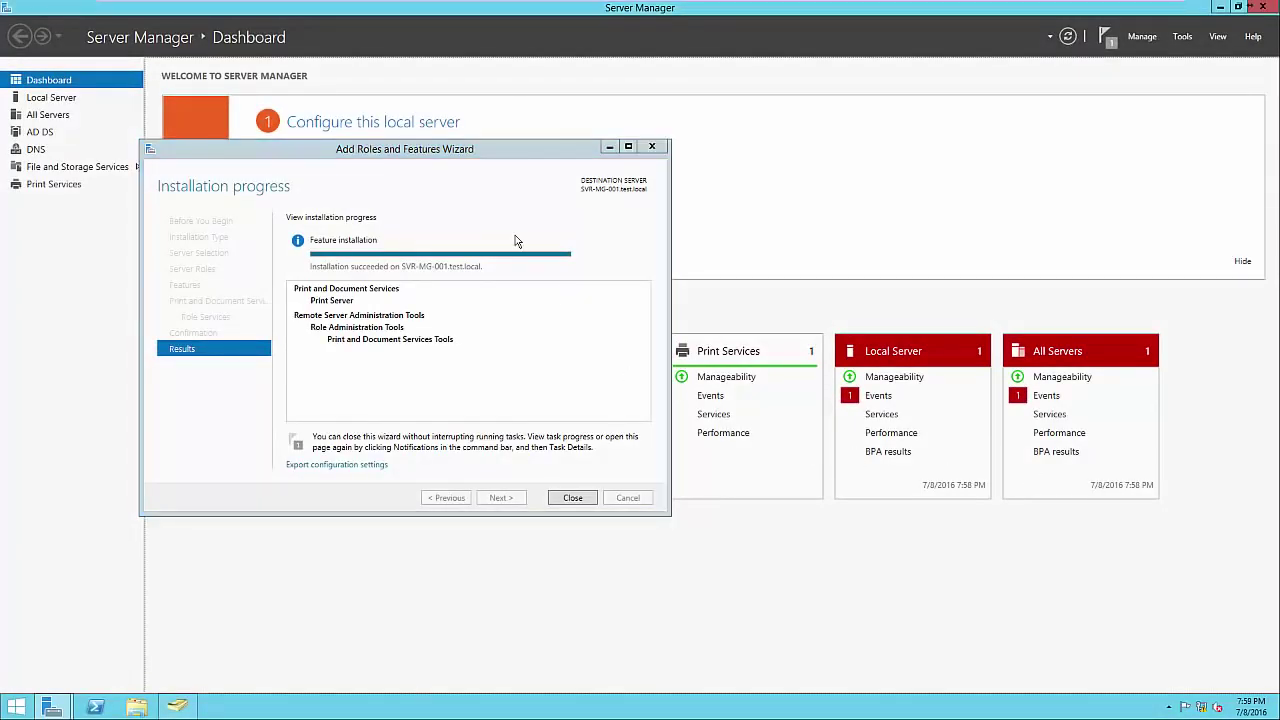
{"action": "left_click", "coordinate": [580, 497]}
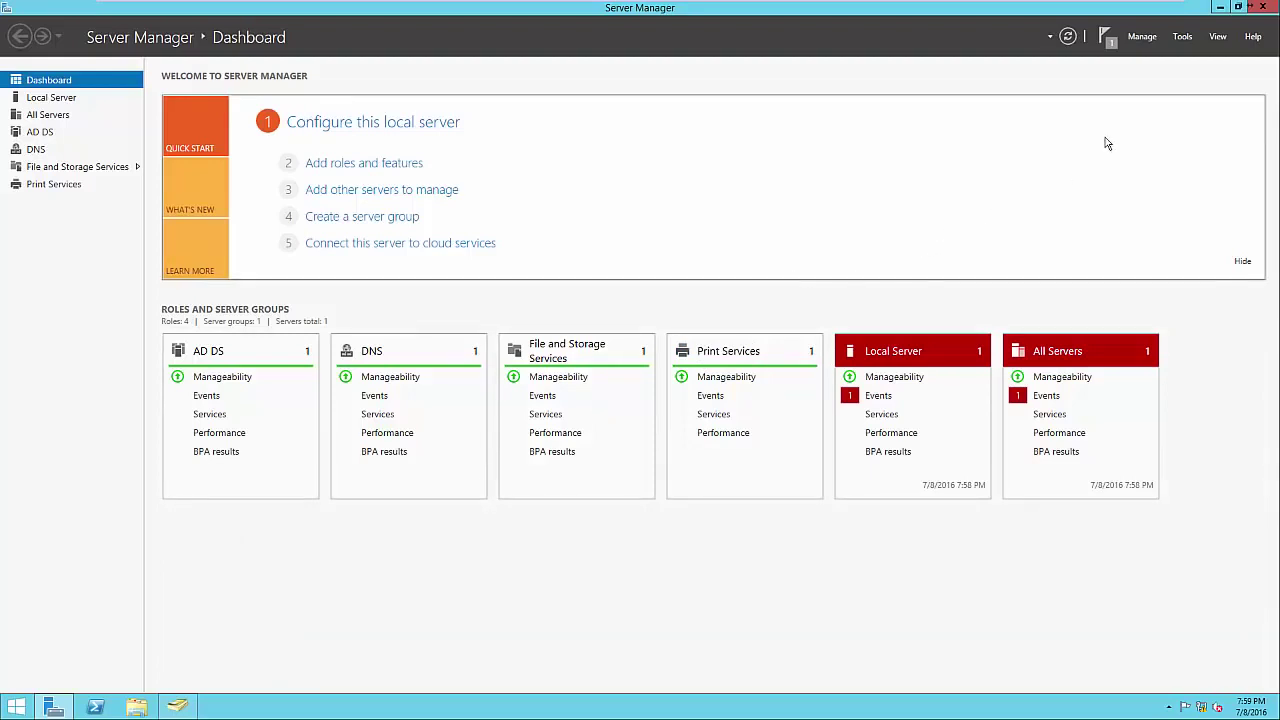
{"action": "left_click", "coordinate": [1183, 40]}
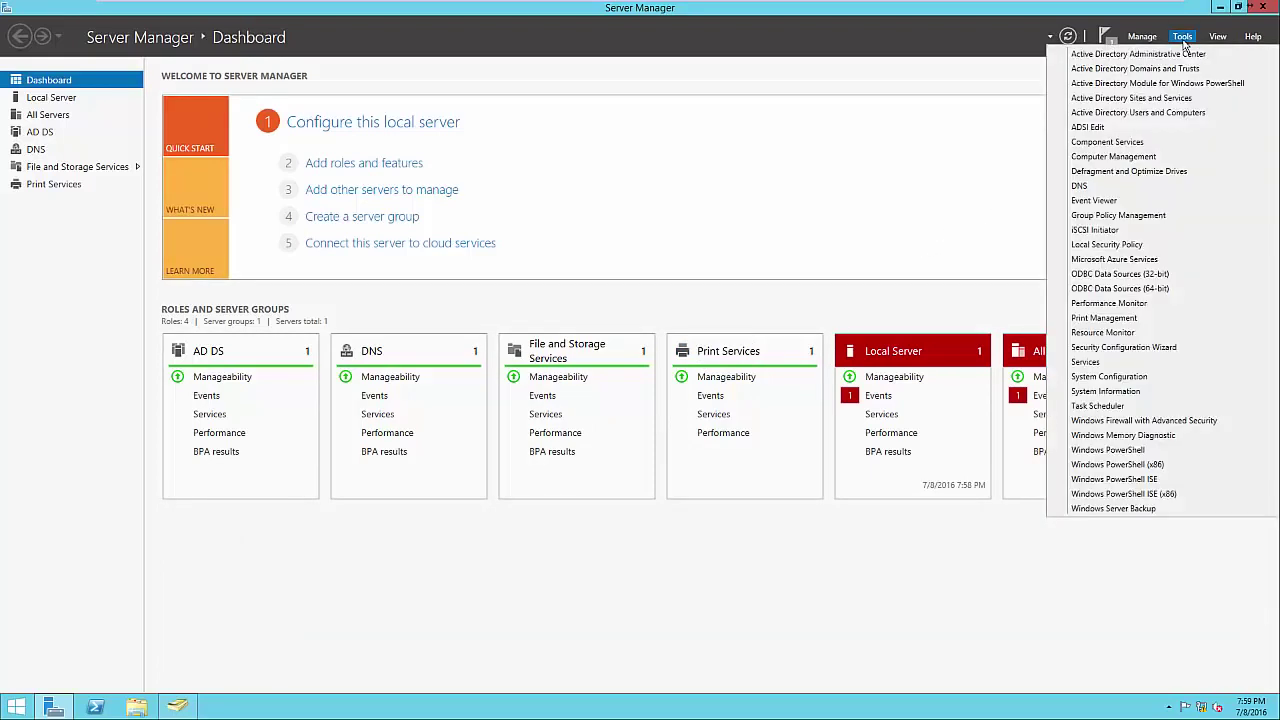
Launch Print Management and display the Printers list of local server SVR-MG-001.
{"action": "left_click", "coordinate": [1138, 317]}
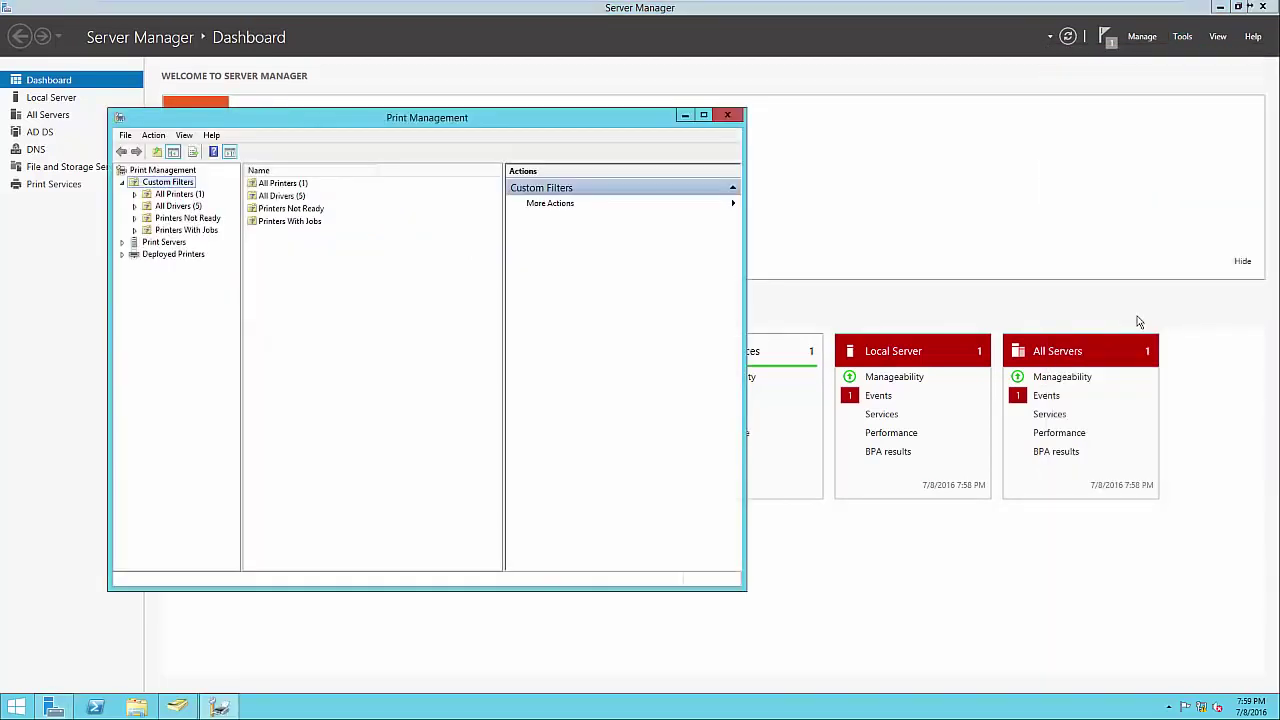
{"action": "left_click_drag", "start_coordinate": [440, 129], "coordinate": [755, 138]}
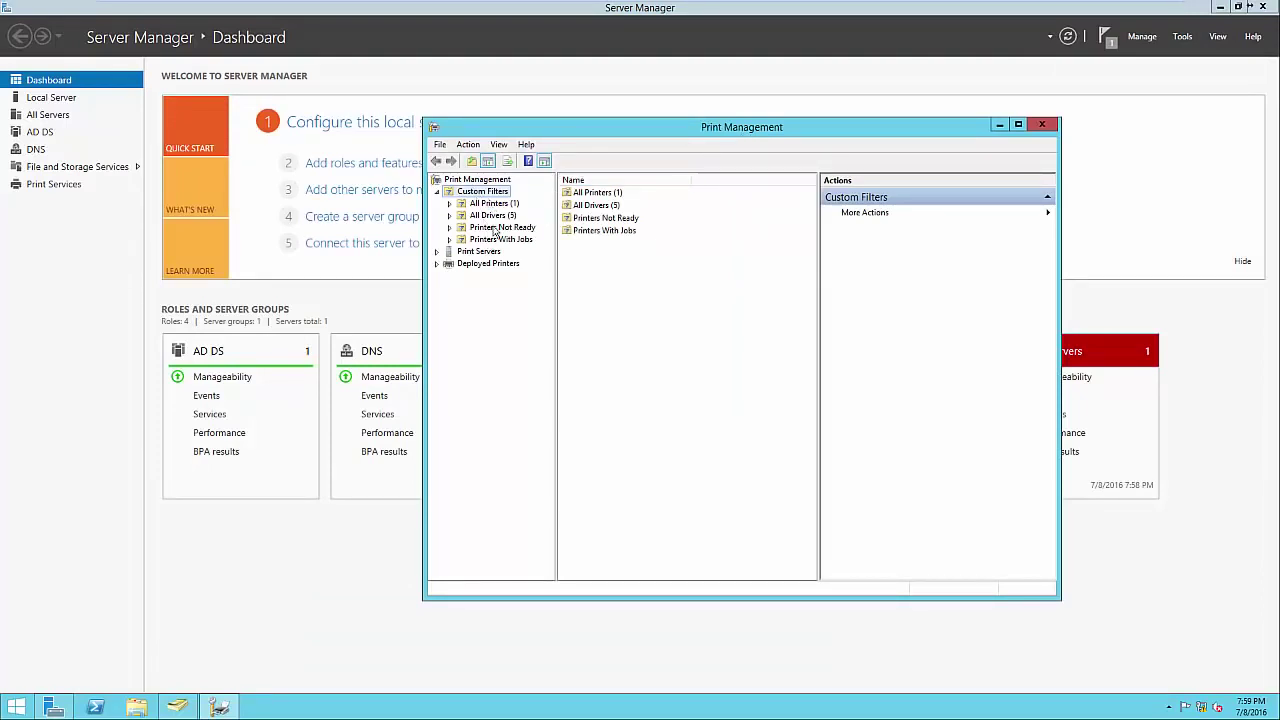
{"action": "left_click", "coordinate": [591, 194]}
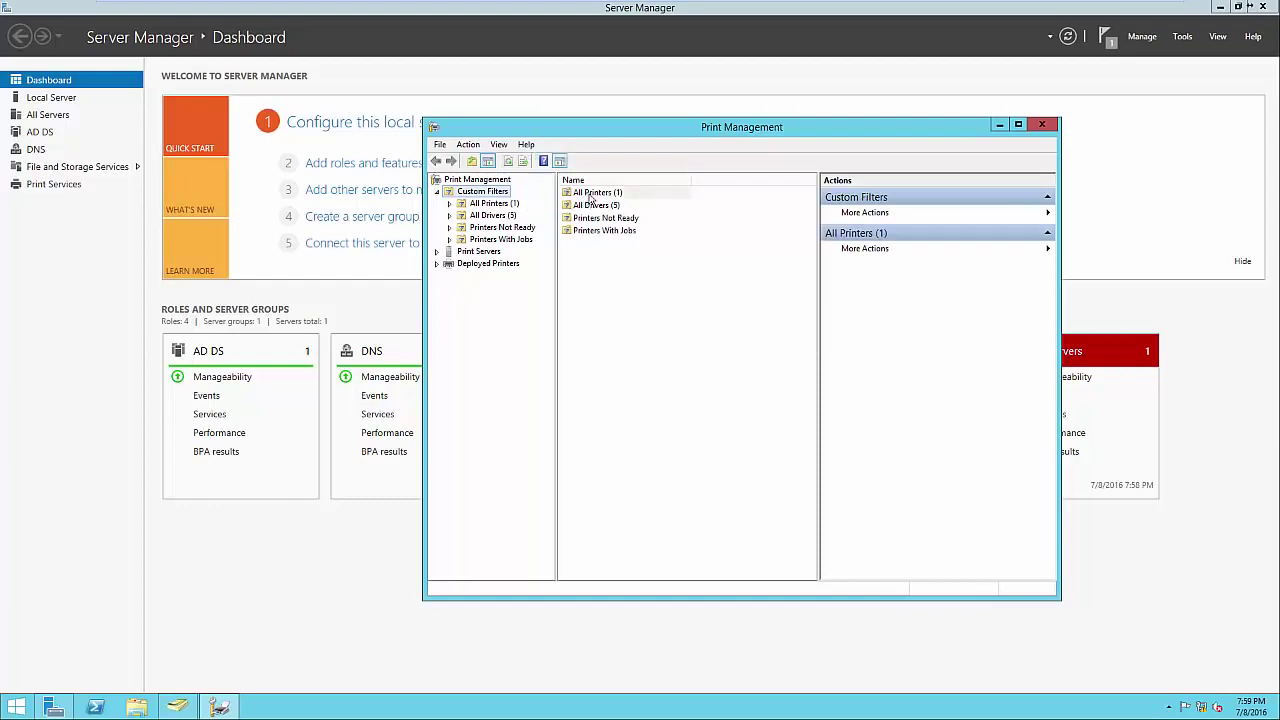
{"action": "double_click", "coordinate": [590, 196]}
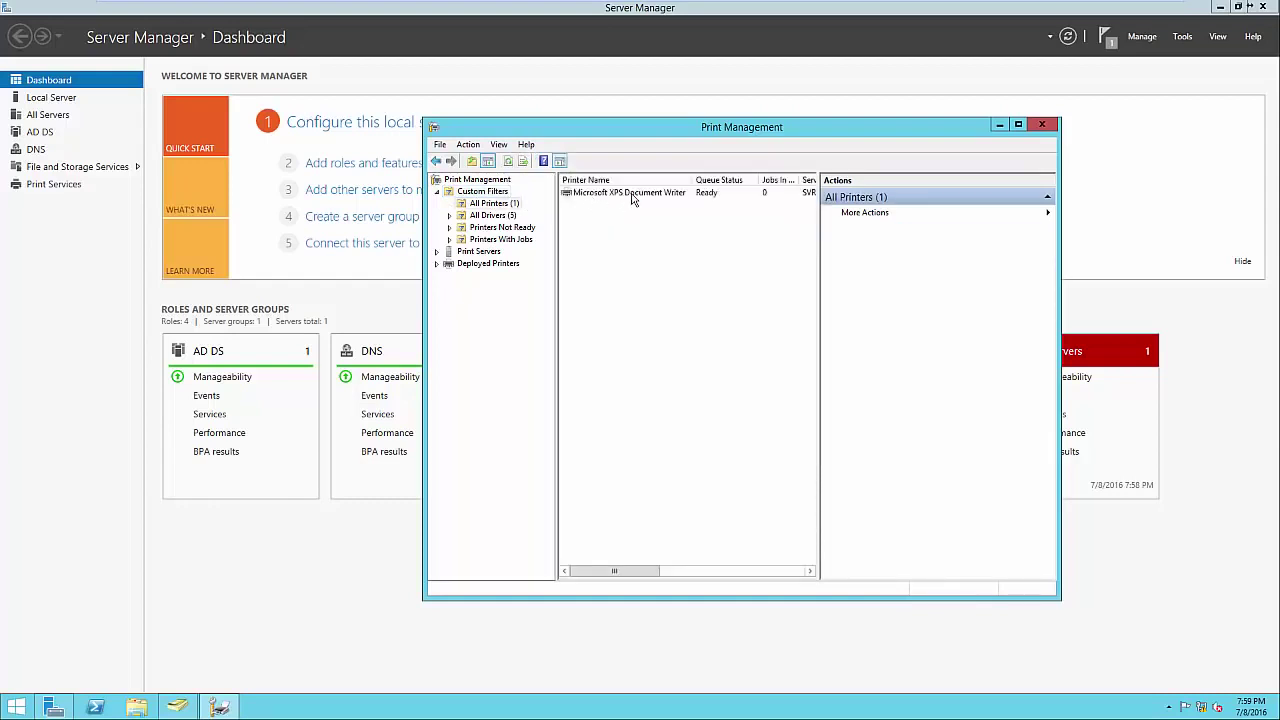
{"action": "left_click", "coordinate": [514, 214]}
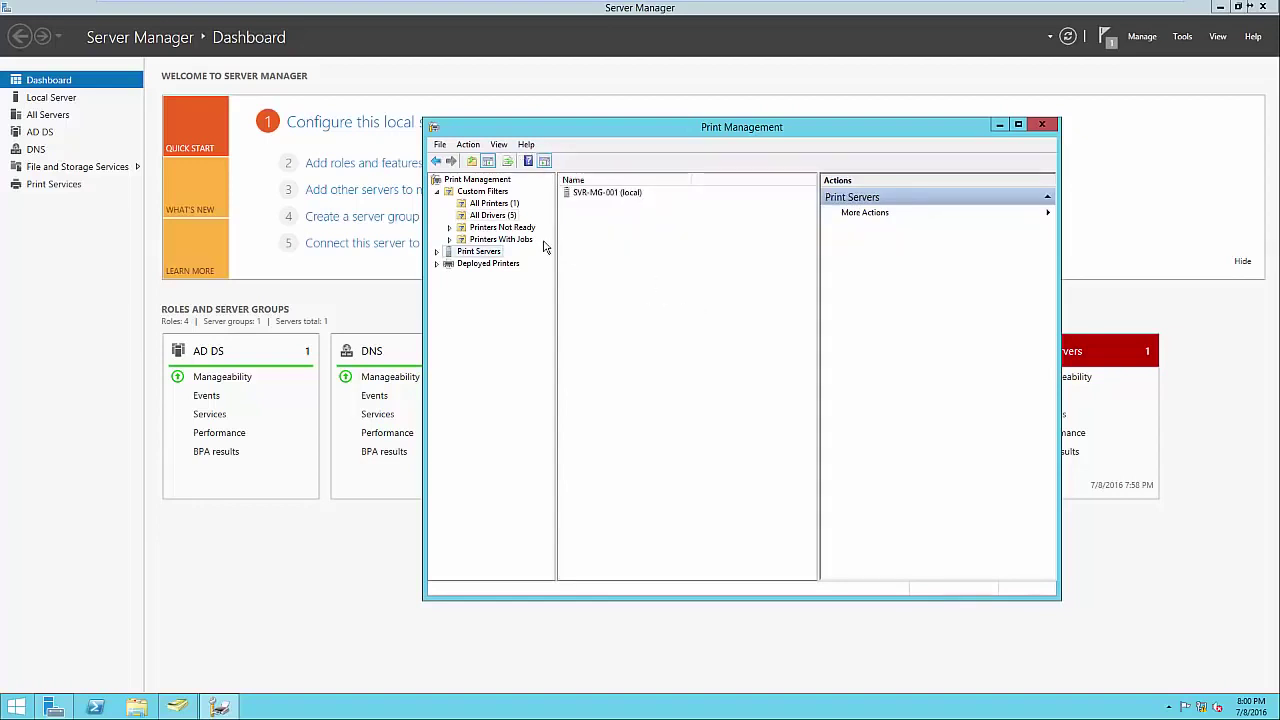
{"action": "left_click", "coordinate": [437, 252]}
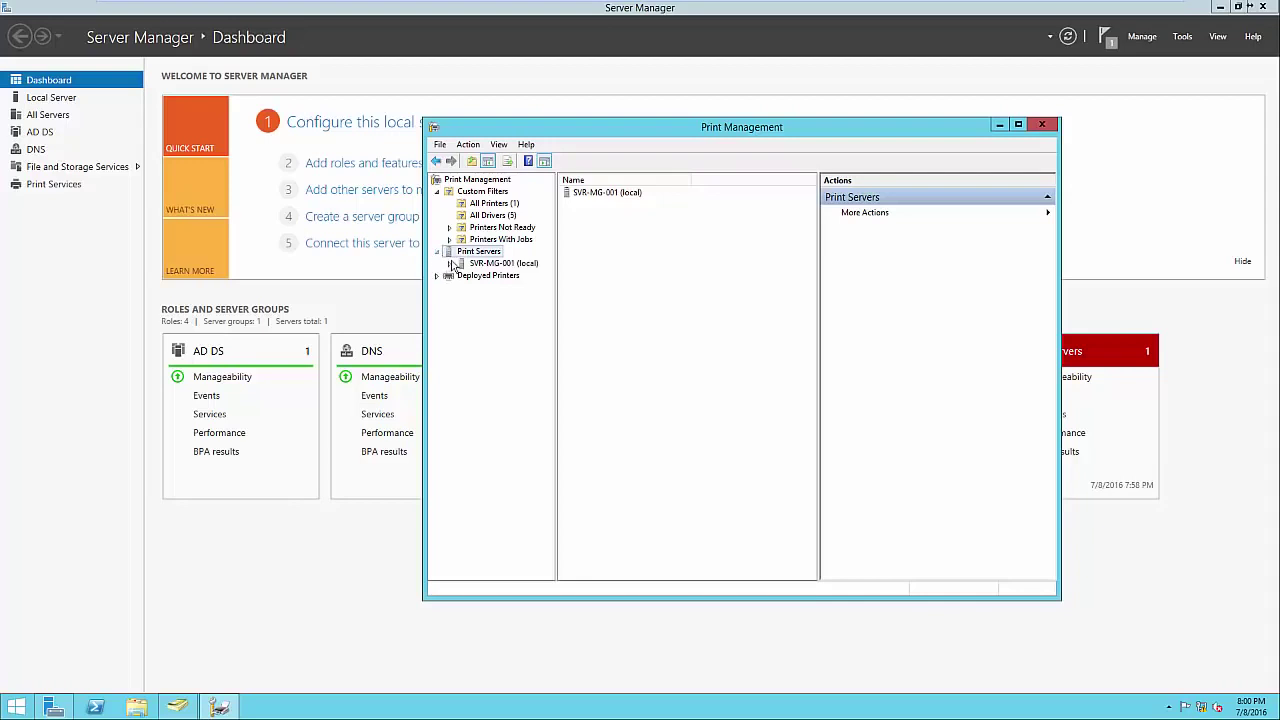
{"action": "left_click", "coordinate": [450, 264]}
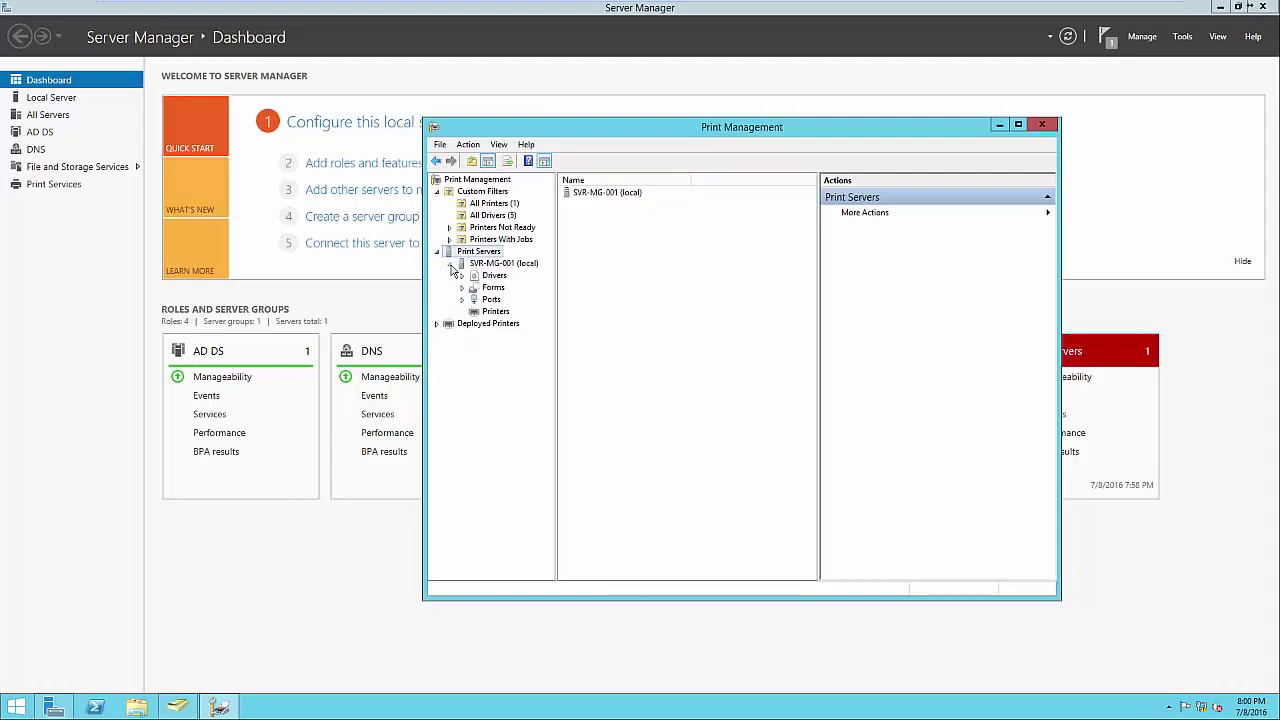
{"action": "left_click", "coordinate": [482, 313]}
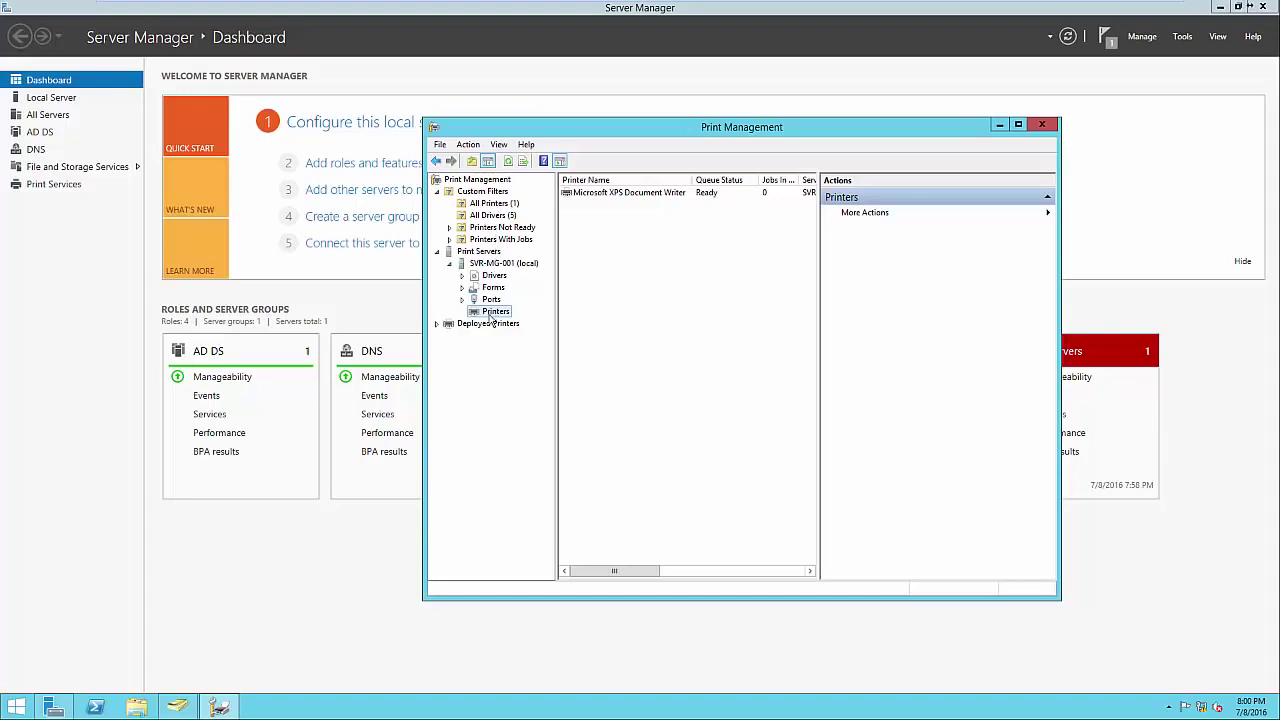
{"action": "right_click", "coordinate": [618, 306]}
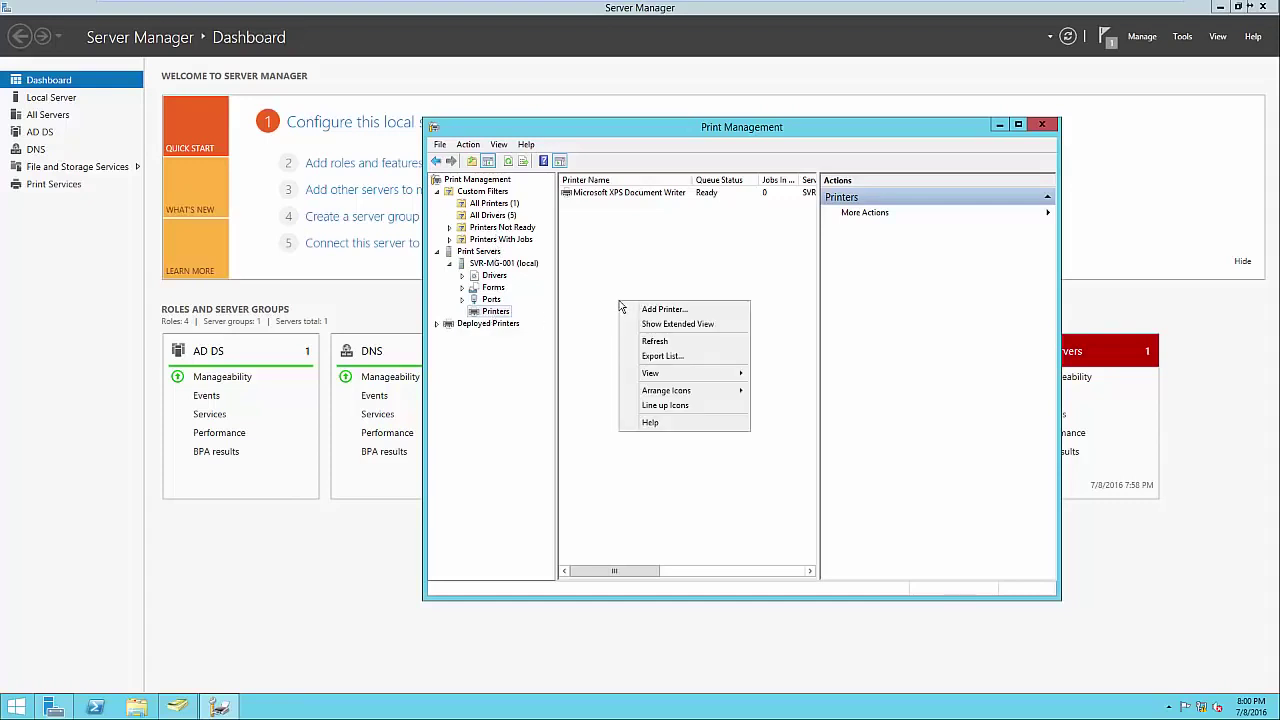
Add a TCP/IP network printer at IP address 192.168.1.60.
{"action": "left_click", "coordinate": [652, 314]}
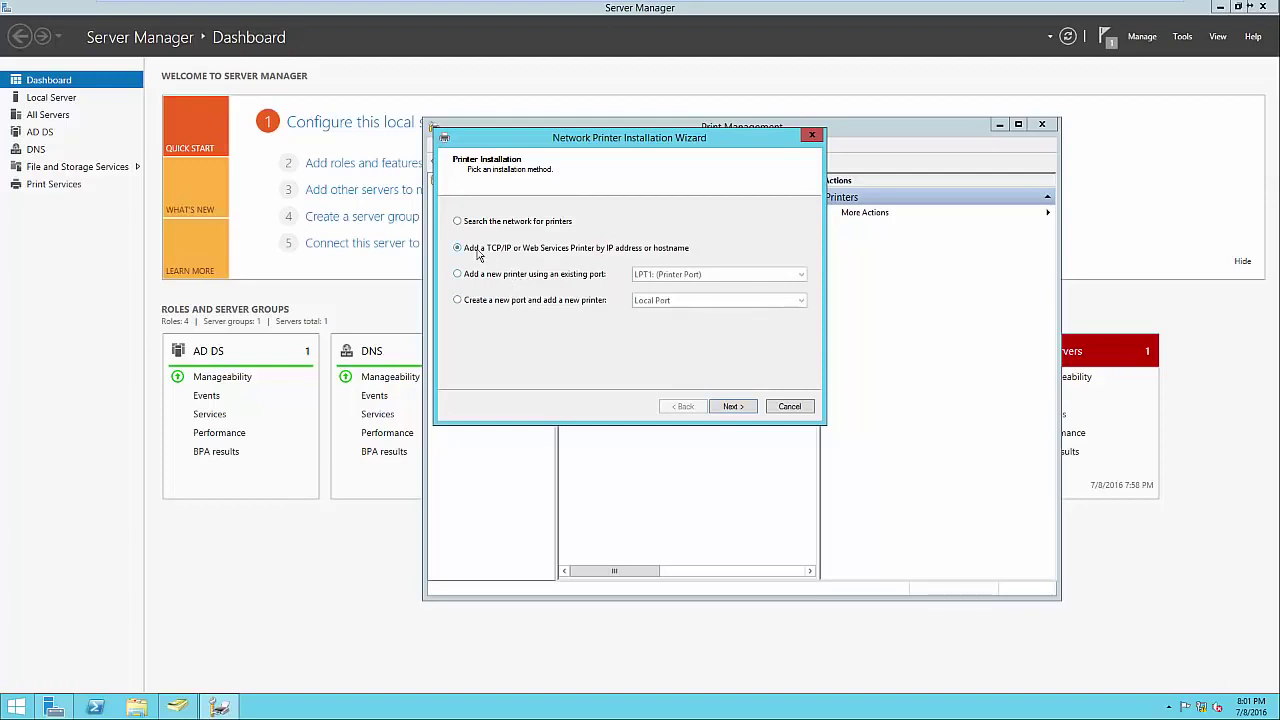
{"action": "left_click", "coordinate": [727, 407]}
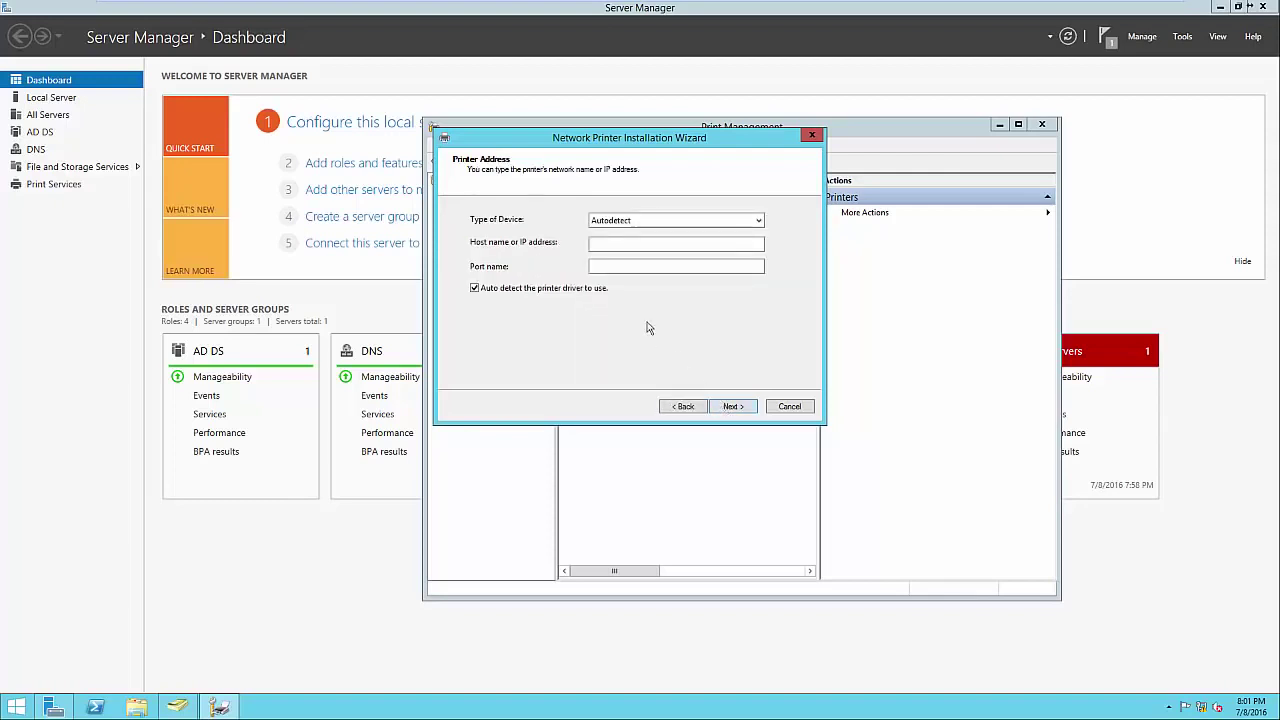
{"action": "left_click", "coordinate": [609, 249]}
{"action": "type", "text": "192."}
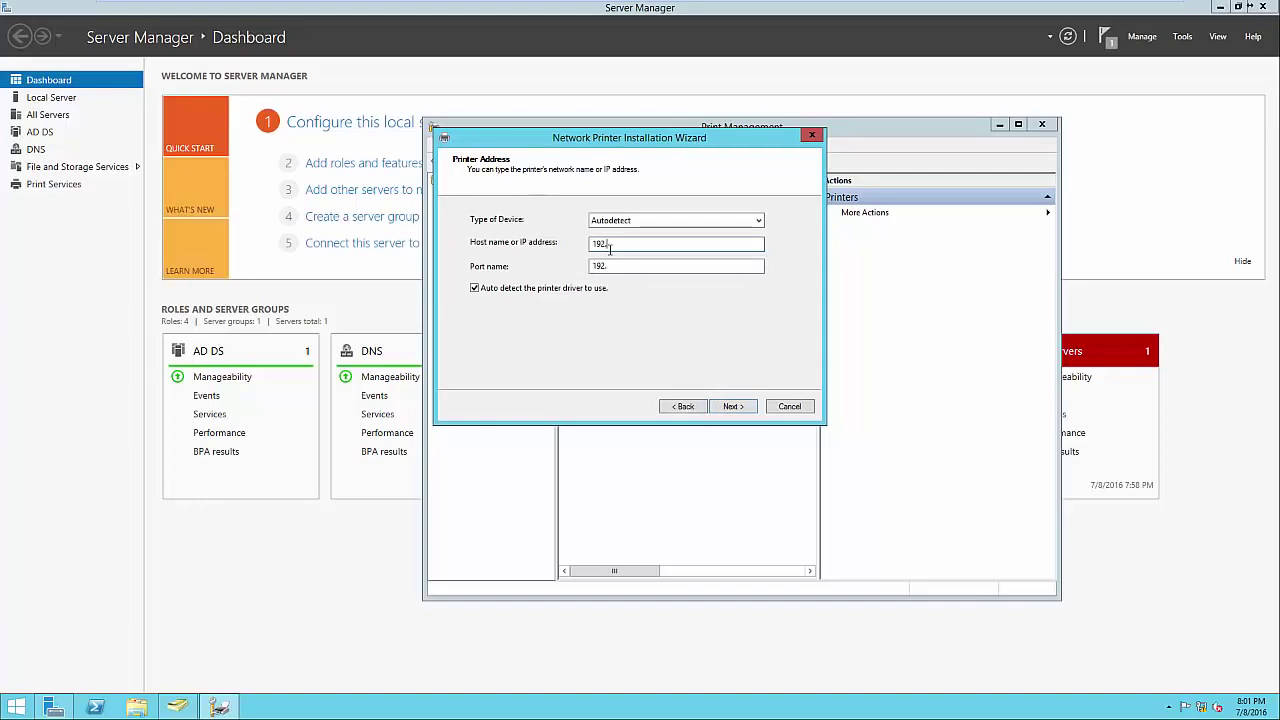
{"action": "type", "text": "168.1.60"}
{"action": "left_click", "coordinate": [733, 406]}
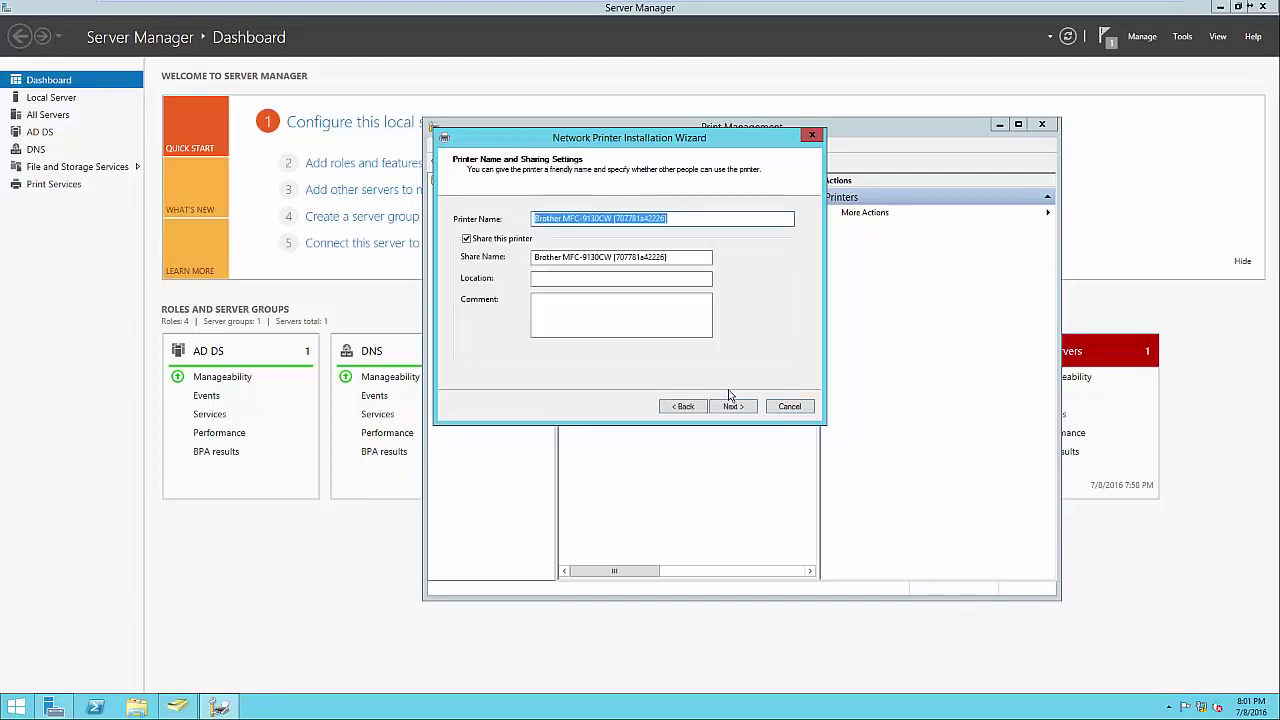
Set the printer's share name to 'Brother MFC-9130CW', dropping the bracketed suffix.
{"action": "left_click", "coordinate": [674, 220]}
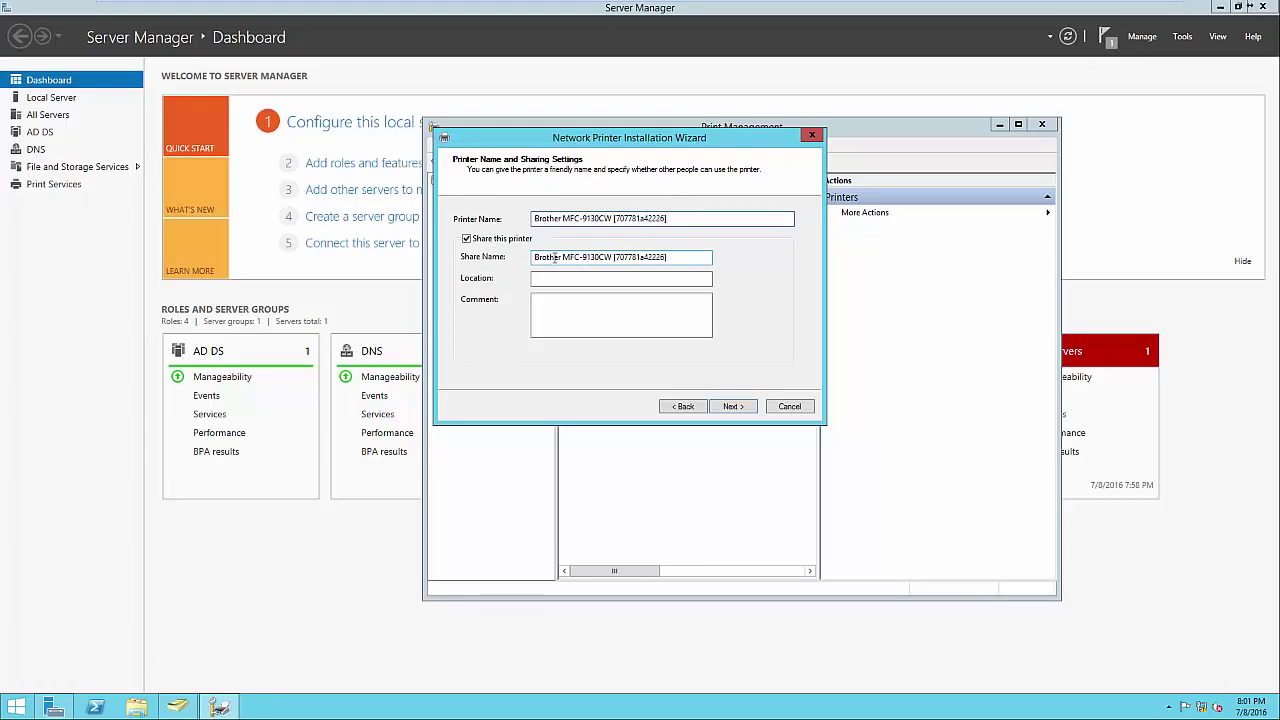
{"action": "left_click", "coordinate": [612, 257]}
{"action": "key", "text": "ctrl+a"}
{"action": "key", "text": "ctrl+c"}
{"action": "key", "text": "BackSpace"}
{"action": "key", "text": "ctrl+v"}
{"action": "key", "text": "shift+Left"}
{"action": "key", "text": "shift+Left"}
{"action": "key", "text": "shift+Left"}
{"action": "key", "text": "shift+Left"}
{"action": "key", "text": "shift+Left"}
{"action": "key", "text": "shift+Left"}
{"action": "key", "text": "shift+Left"}
{"action": "key", "text": "shift+Left"}
{"action": "key", "text": "shift+Left"}
{"action": "key", "text": "shift+Left"}
{"action": "key", "text": "shift+Left"}
{"action": "key", "text": "shift+Left"}
{"action": "key", "text": "shift+Left"}
{"action": "key", "text": "shift+Left"}
{"action": "key", "text": "BackSpace"}
Set the location to 'Headquarters - Front Office' and finish installing the printer.
{"action": "left_click", "coordinate": [617, 277]}
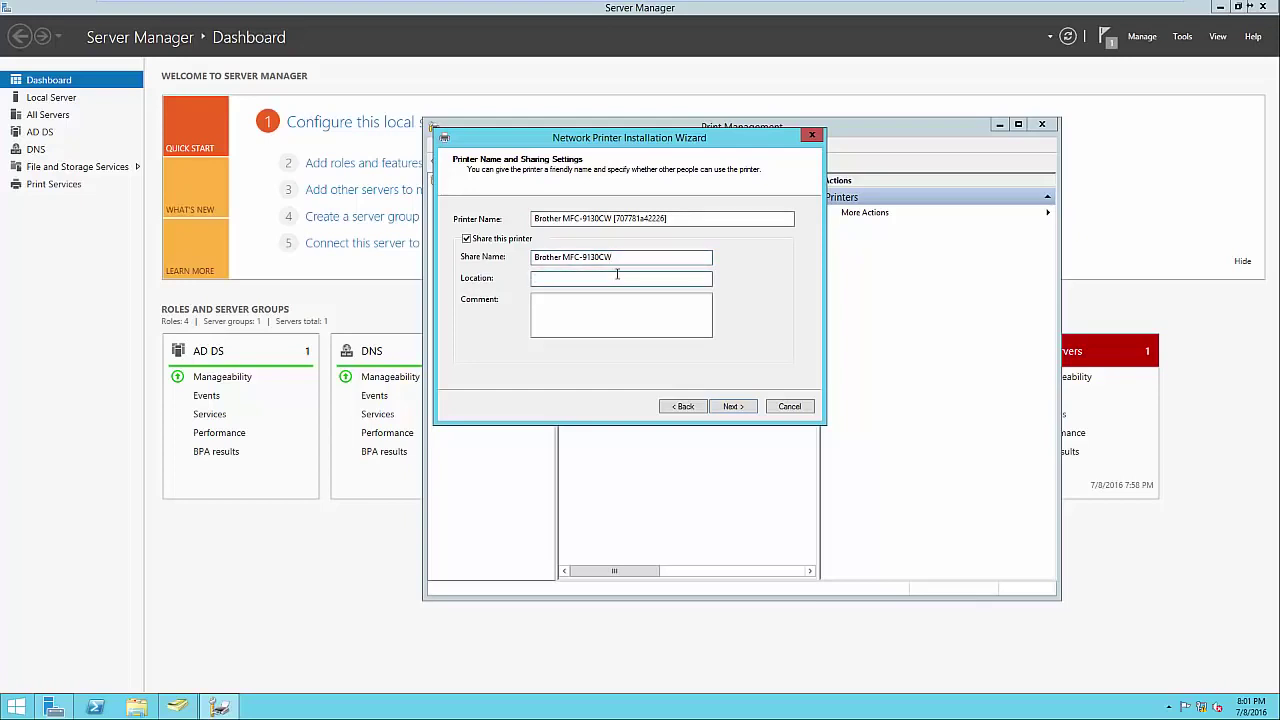
{"action": "type", "text": "Headquarters - Front Office"}
{"action": "left_click", "coordinate": [596, 330]}
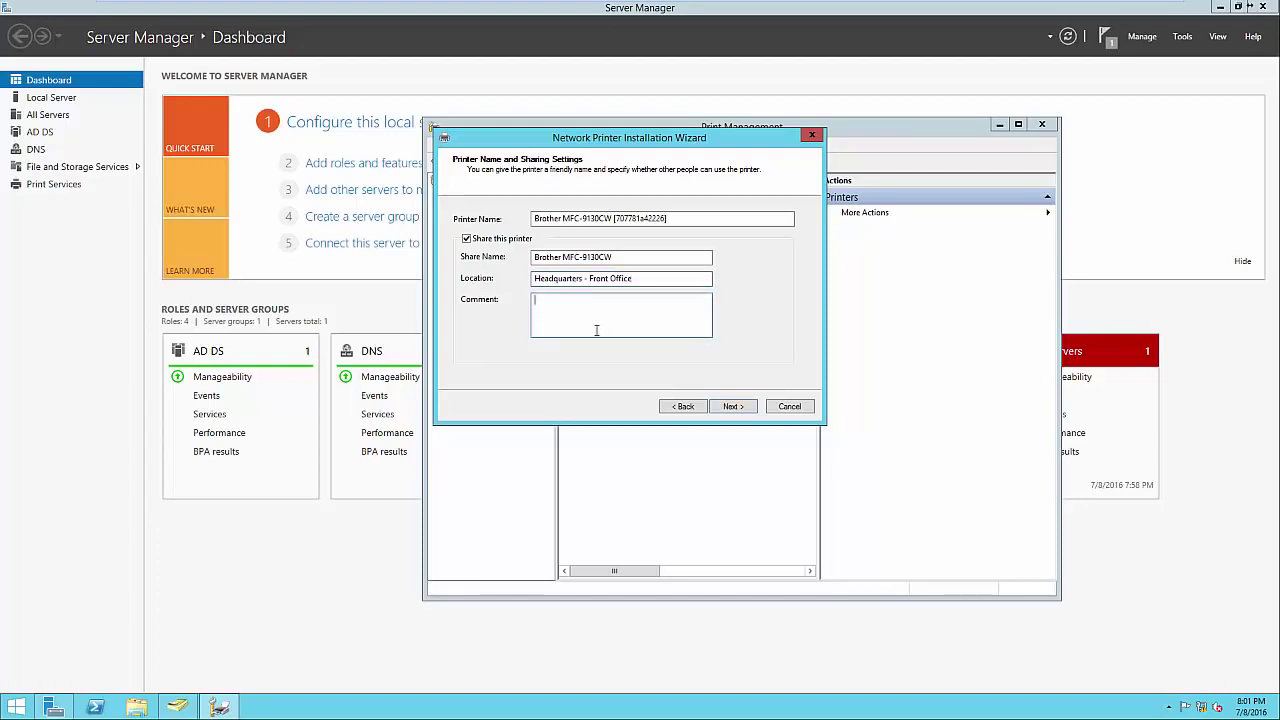
{"action": "left_click", "coordinate": [731, 407]}
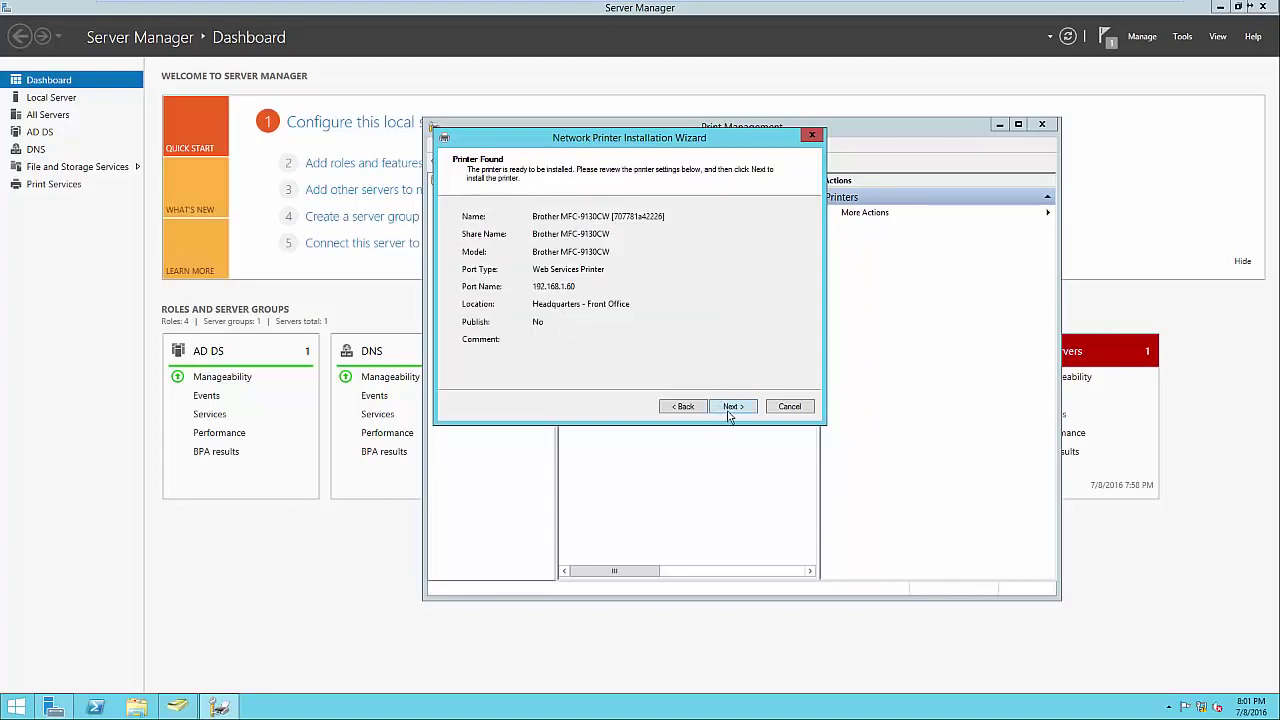
{"action": "left_click", "coordinate": [731, 407]}
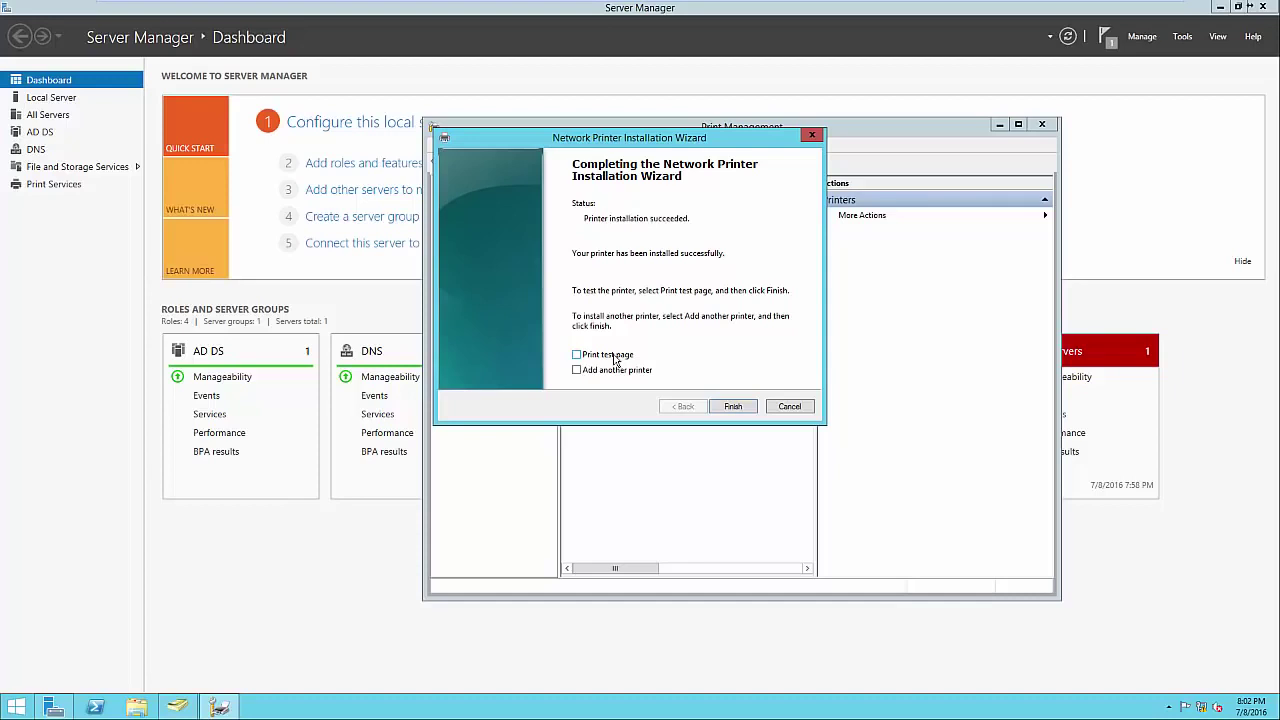
{"action": "left_click", "coordinate": [731, 409]}
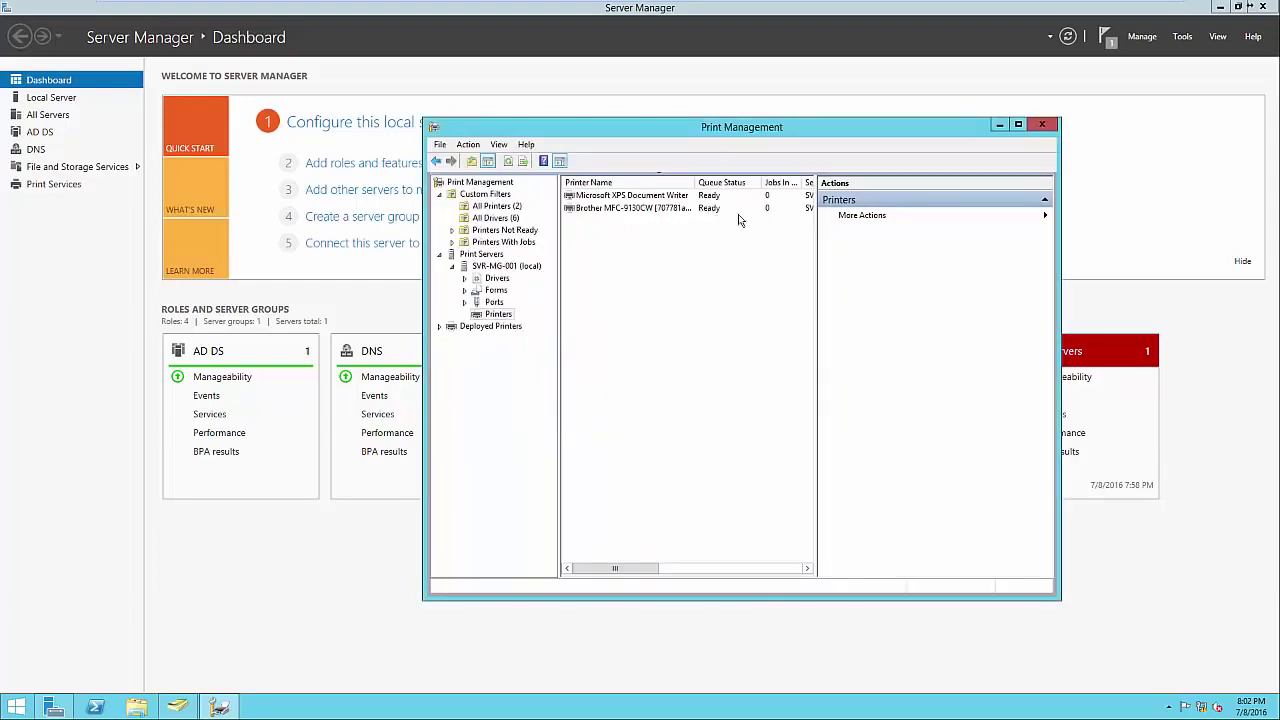
Widen the printer list and list Brother MFC-9130CW in the directory.
{"action": "left_click_drag", "start_coordinate": [817, 410], "coordinate": [842, 414]}
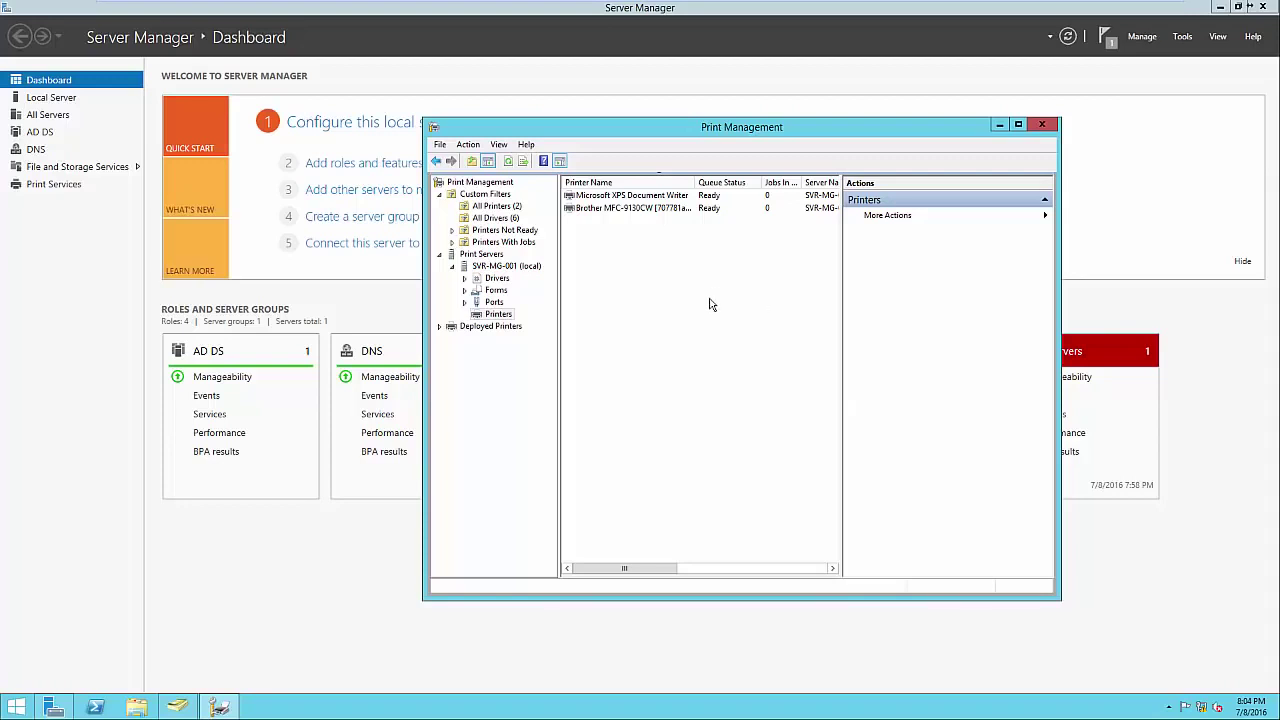
{"action": "right_click", "coordinate": [660, 210]}
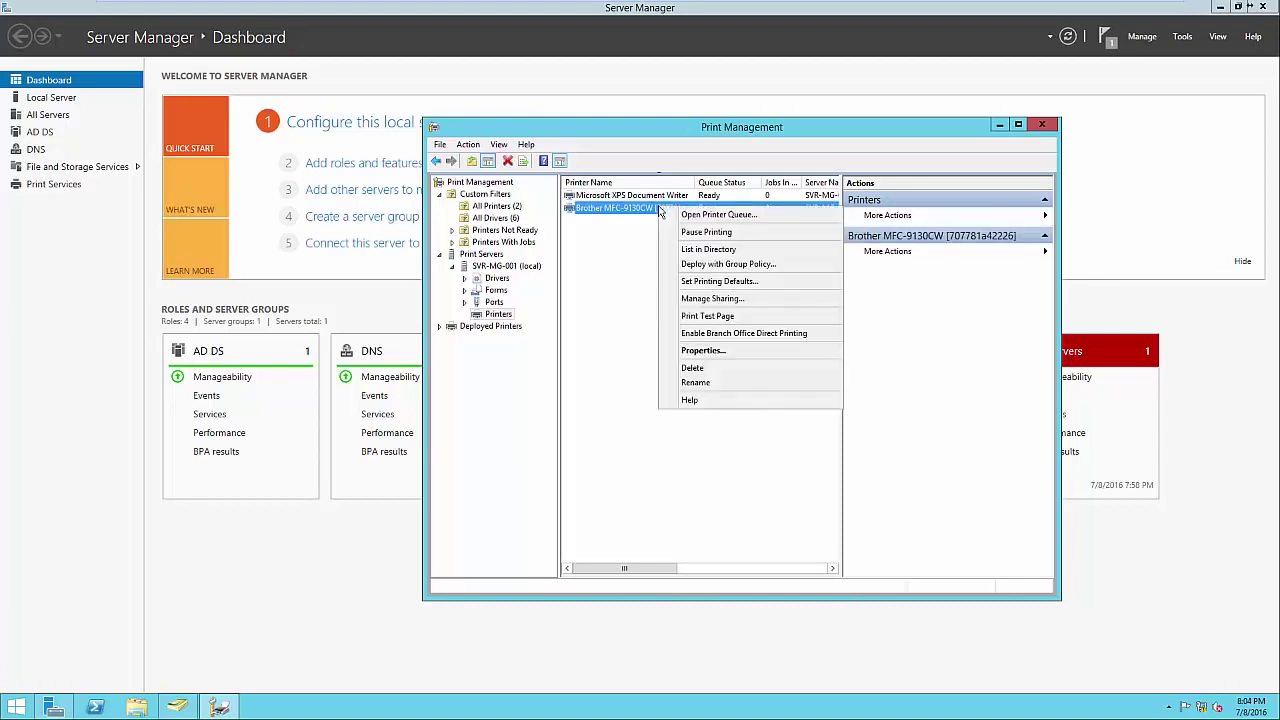
{"action": "left_click", "coordinate": [697, 250]}
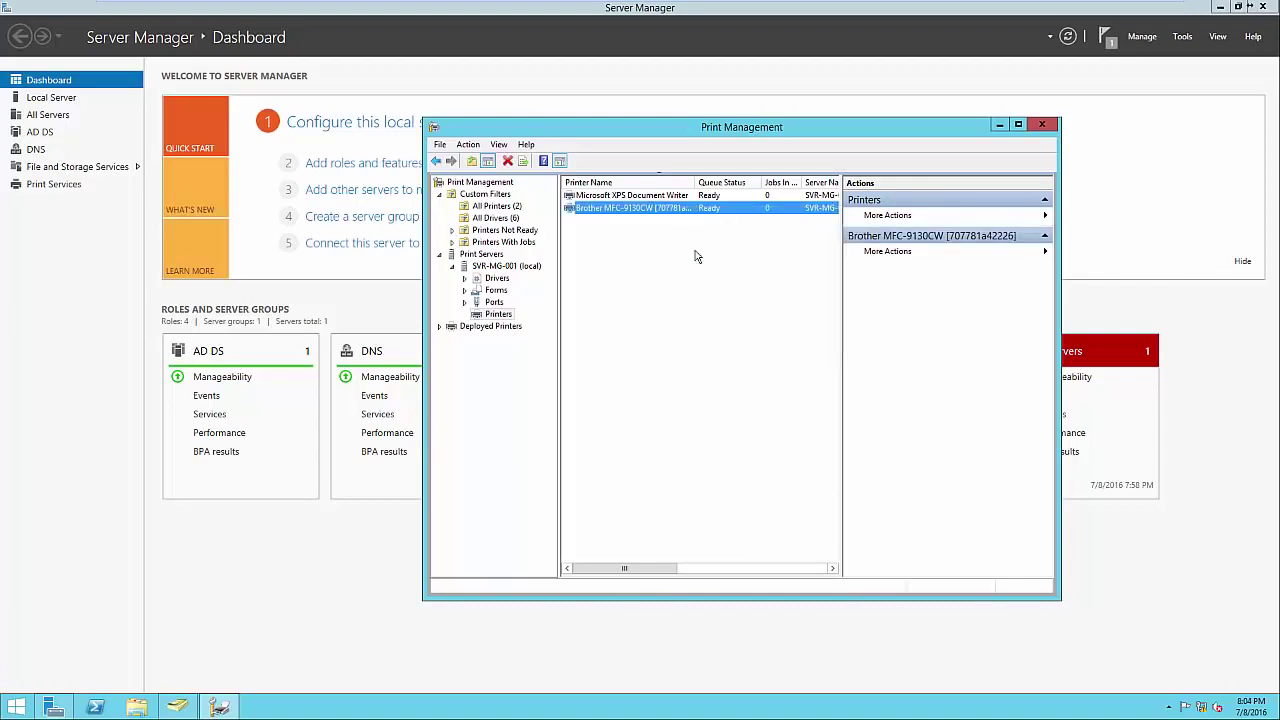
{"action": "left_click", "coordinate": [760, 273]}
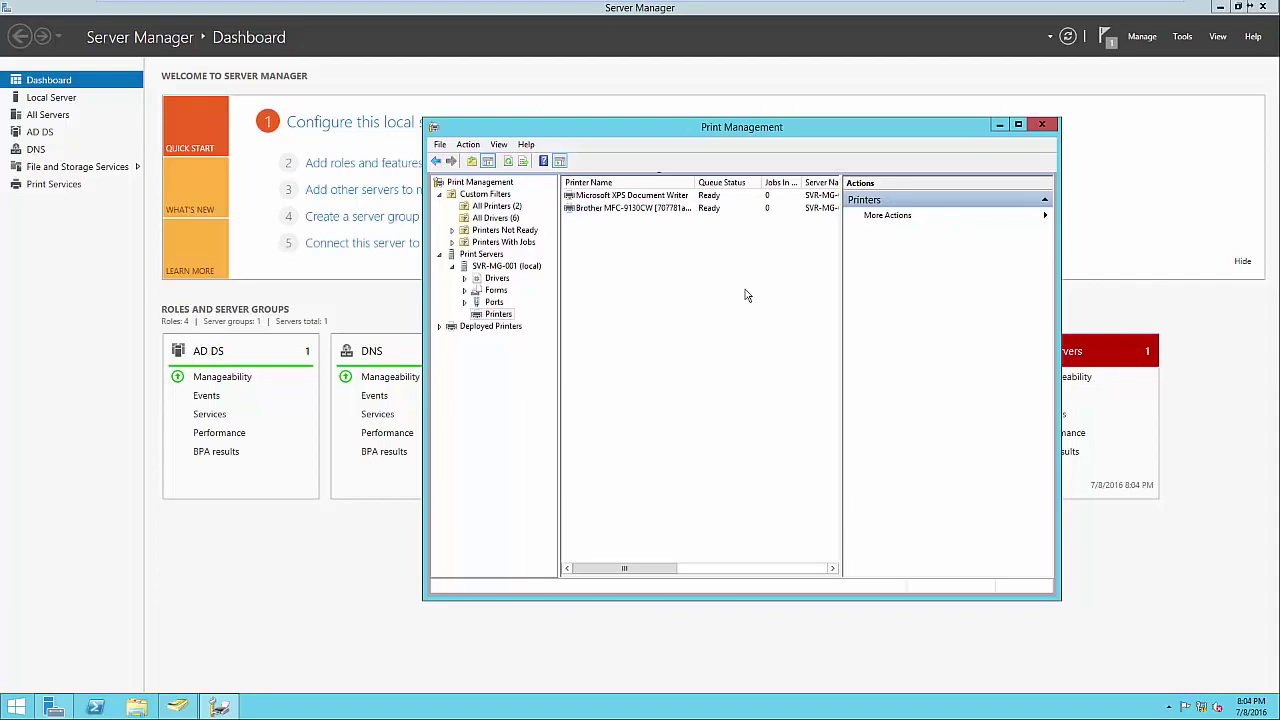
{"action": "left_click", "coordinate": [16, 707]}
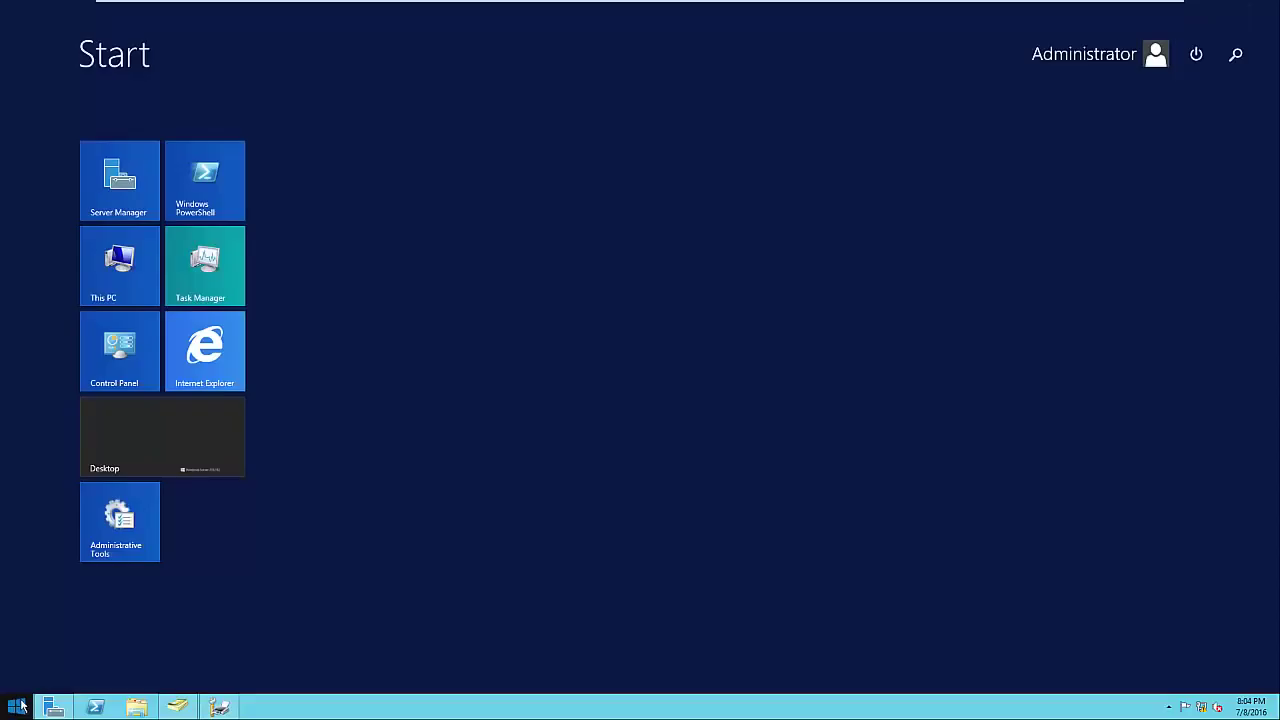
{"action": "type", "text": "devices"}
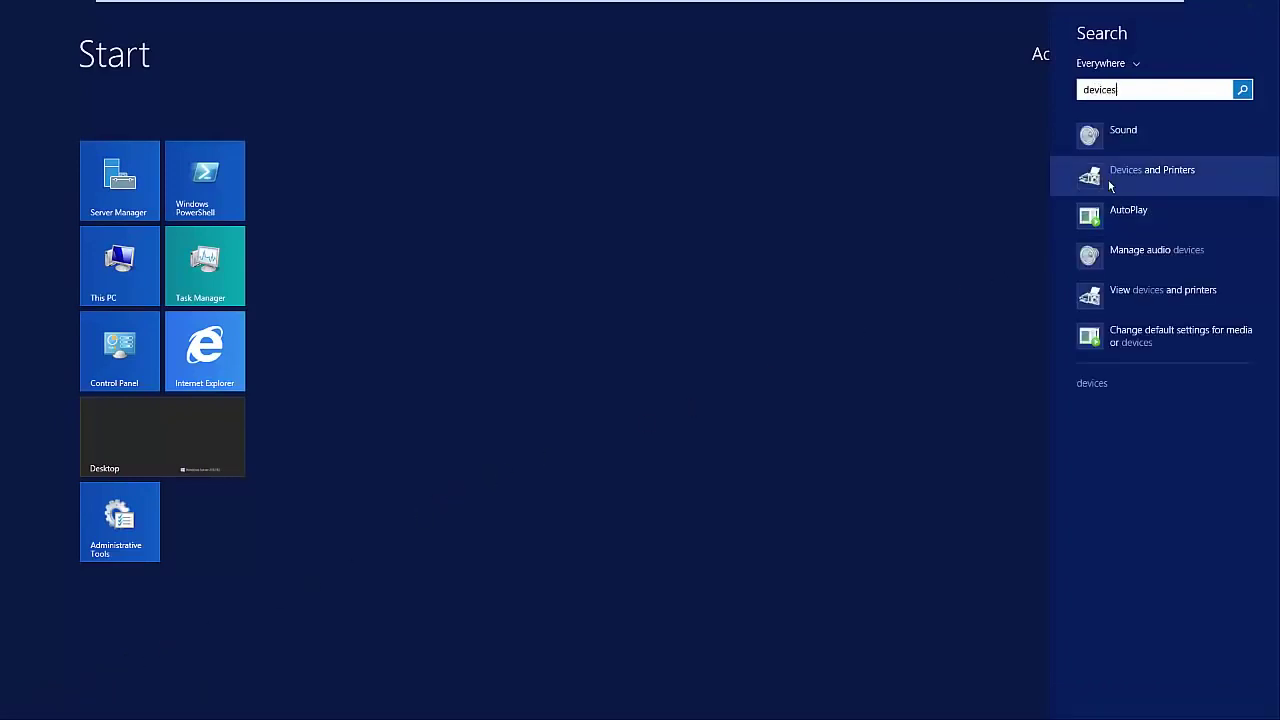
{"action": "left_click", "coordinate": [1110, 184]}
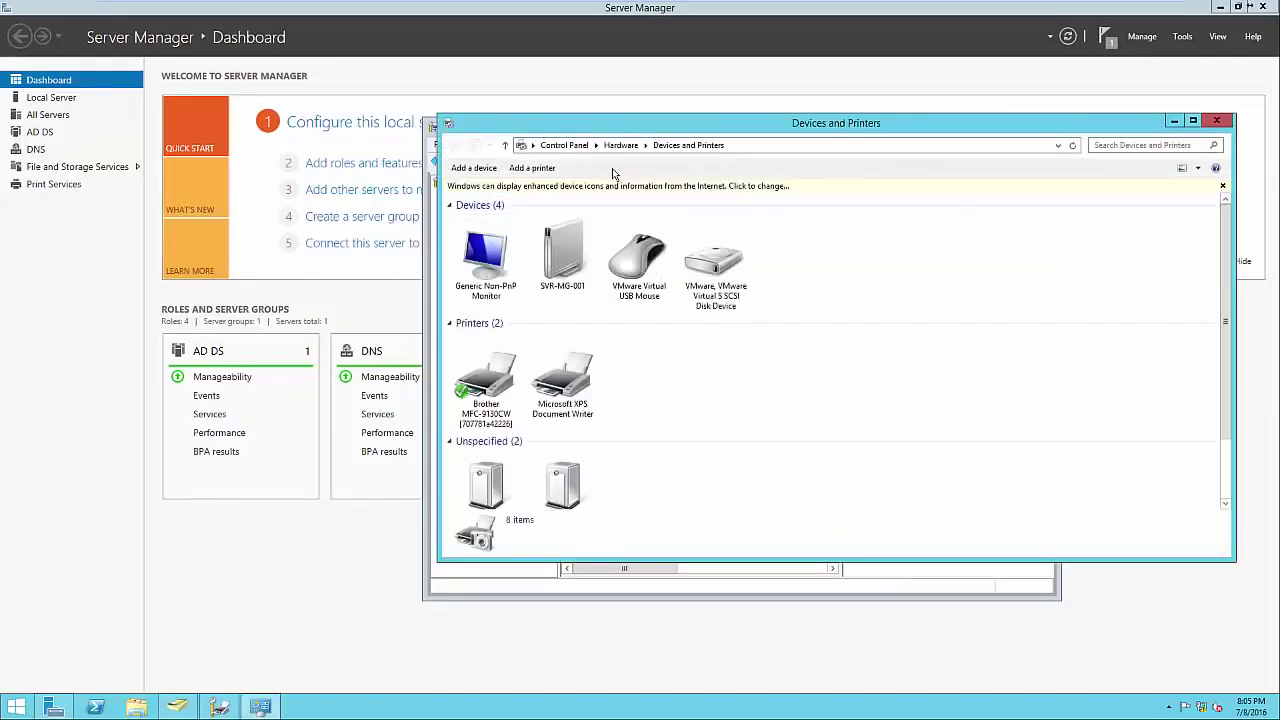
{"action": "left_click", "coordinate": [540, 169]}
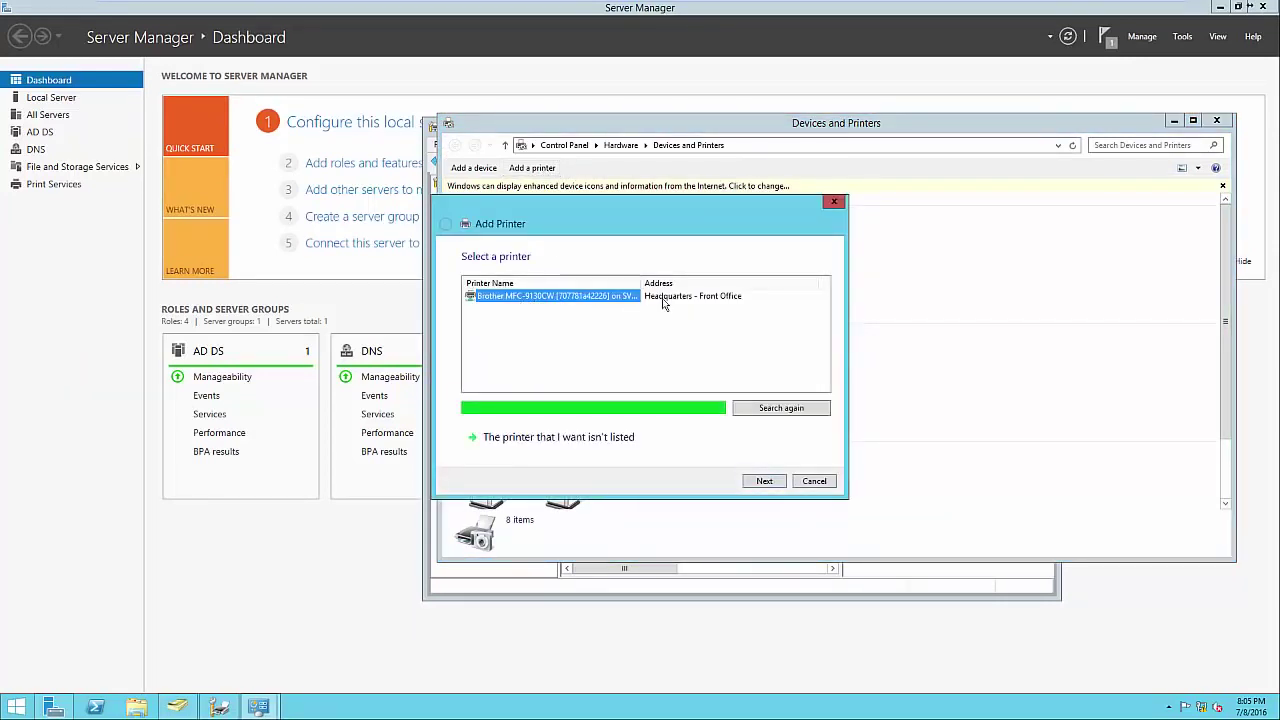
{"action": "left_click", "coordinate": [618, 438]}
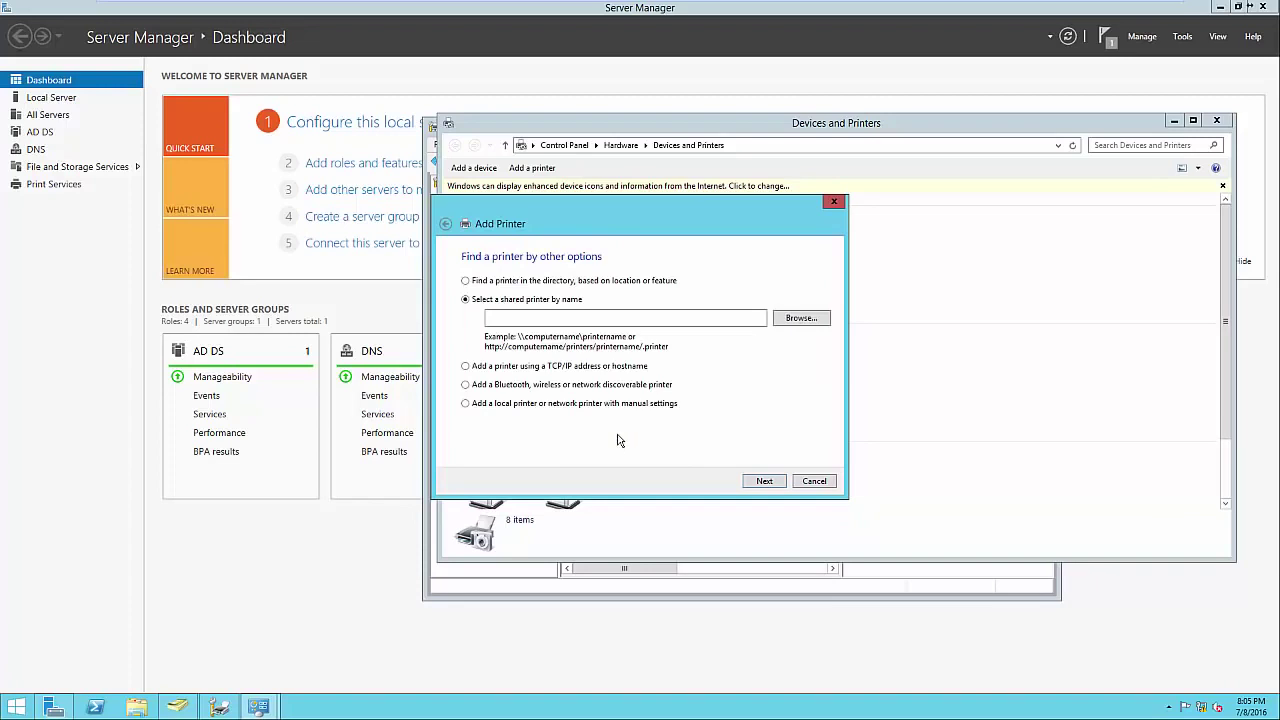
{"action": "left_click", "coordinate": [495, 285]}
{"action": "left_click", "coordinate": [755, 483]}
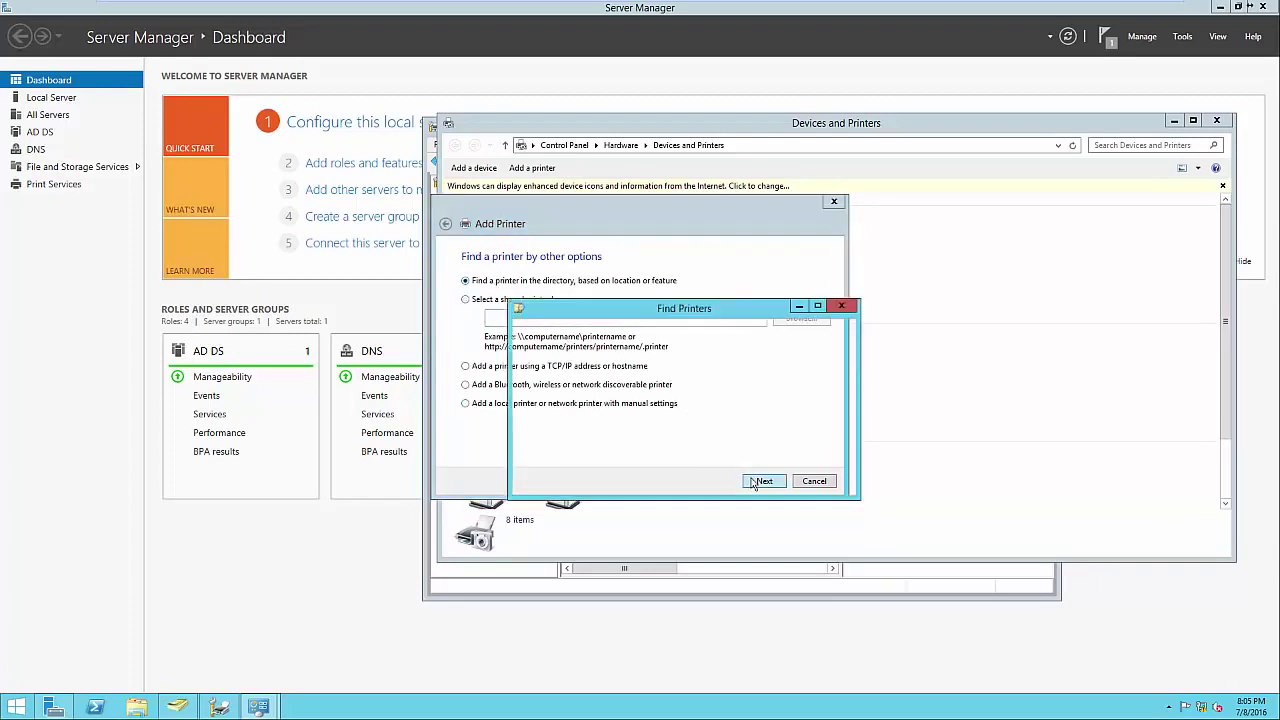
{"action": "left_click", "coordinate": [545, 529]}
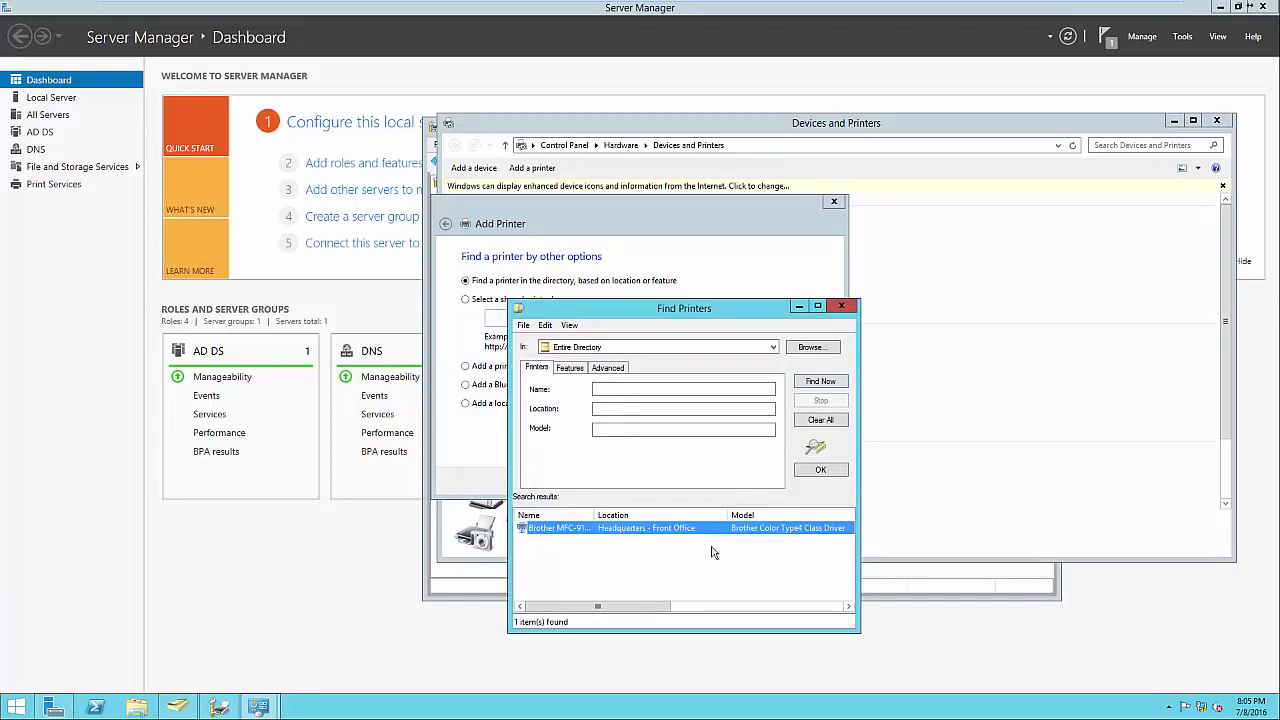
{"action": "left_click", "coordinate": [841, 305]}
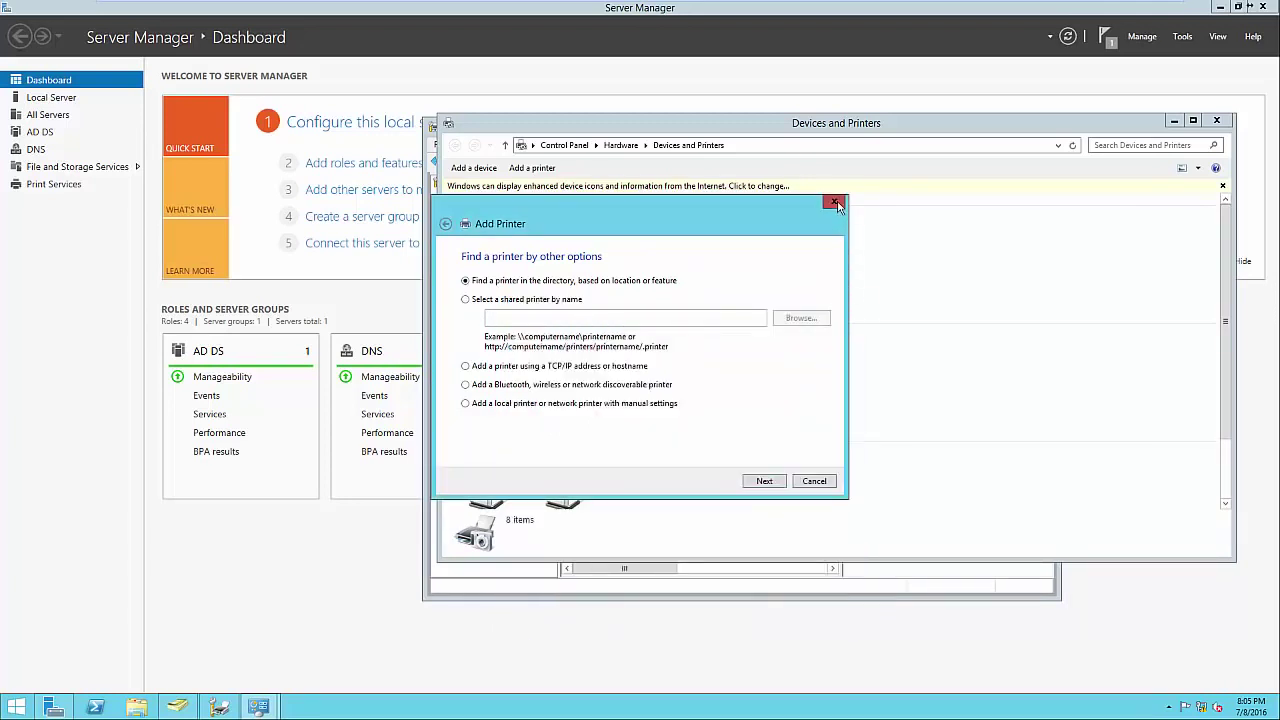
{"action": "left_click", "coordinate": [838, 205]}
{"action": "left_click", "coordinate": [1216, 120]}
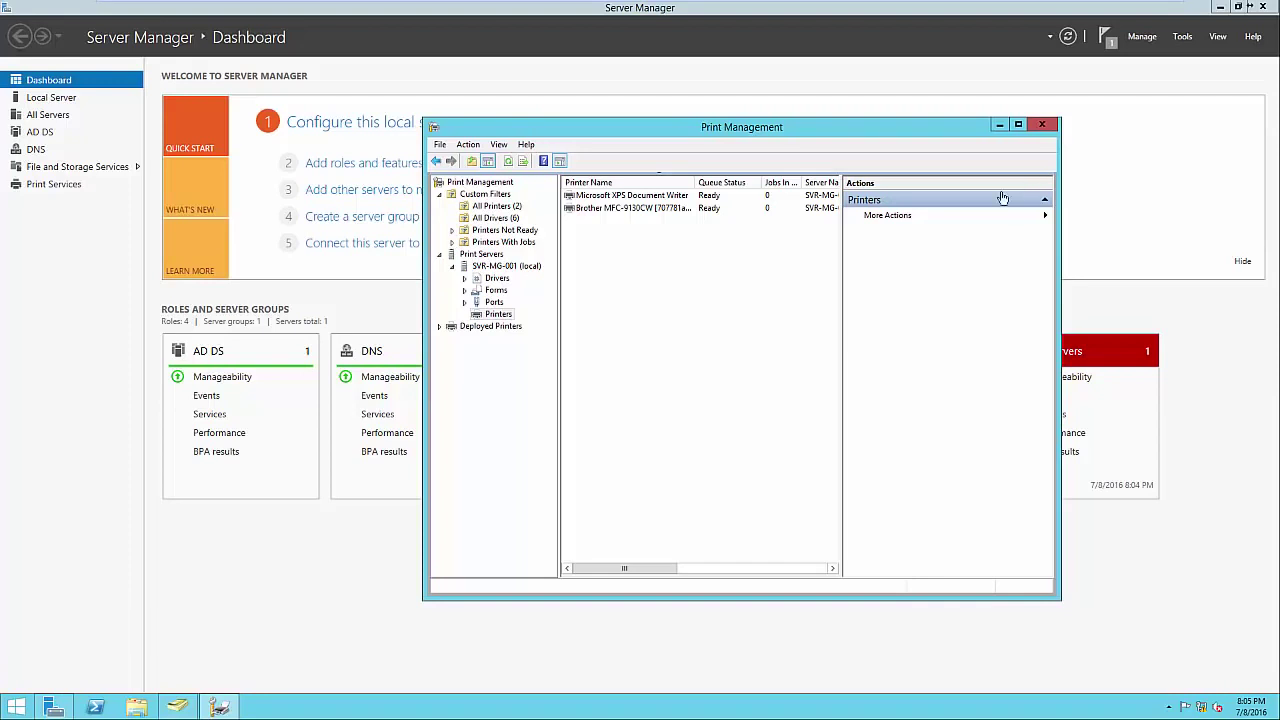
Deploy the Brother MFC-9130CW using a new 'Printers' GPO created under Headquarters.test.local.
{"action": "left_click", "coordinate": [671, 210]}
{"action": "right_click", "coordinate": [671, 216]}
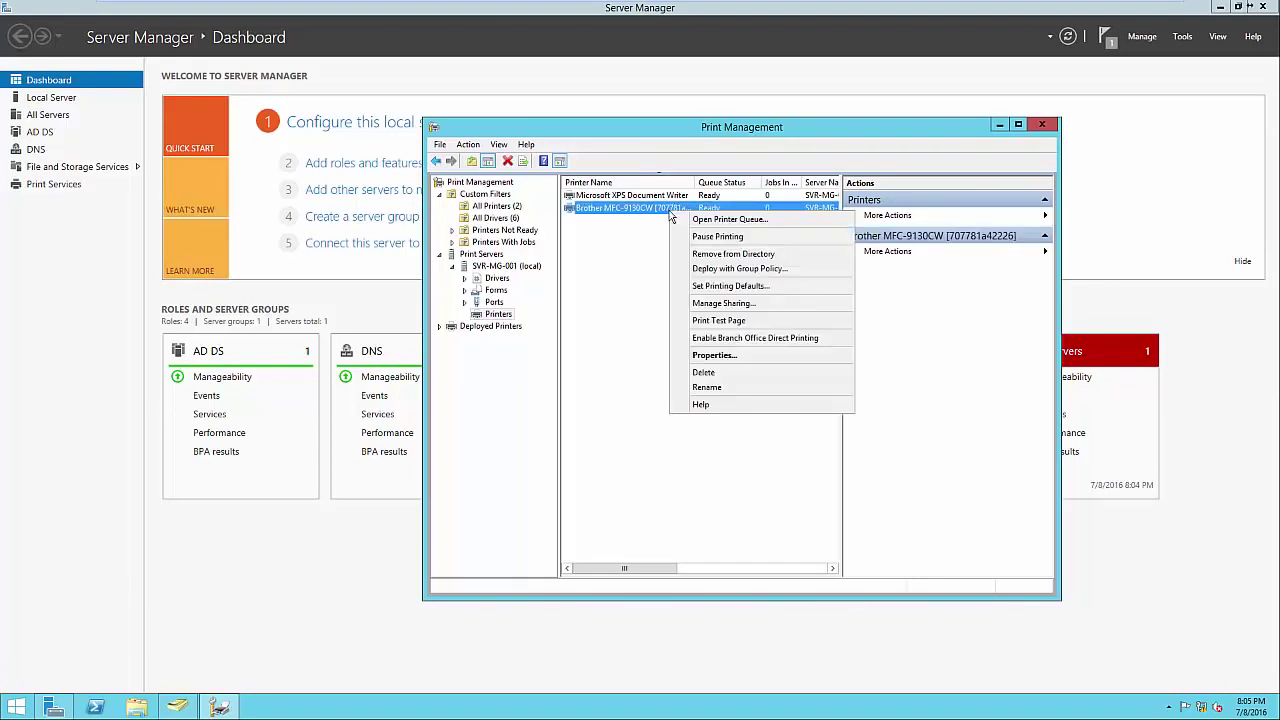
{"action": "left_click", "coordinate": [696, 270]}
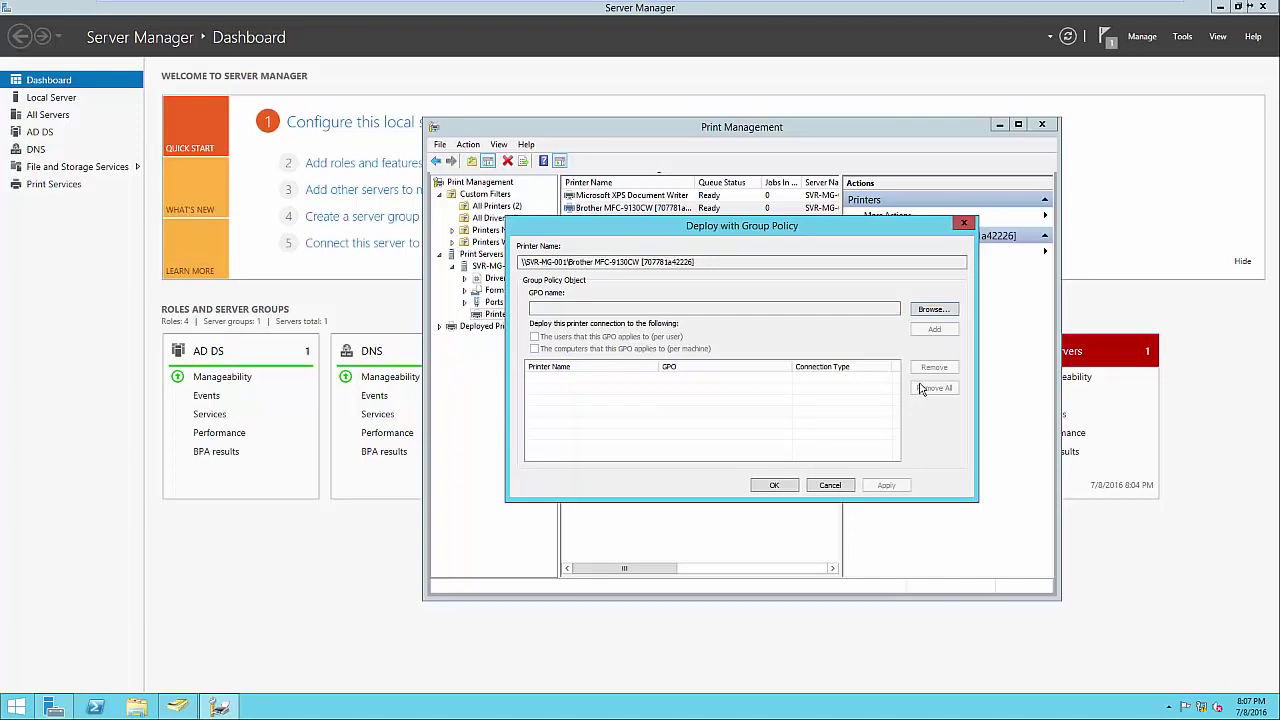
{"action": "left_click", "coordinate": [934, 310]}
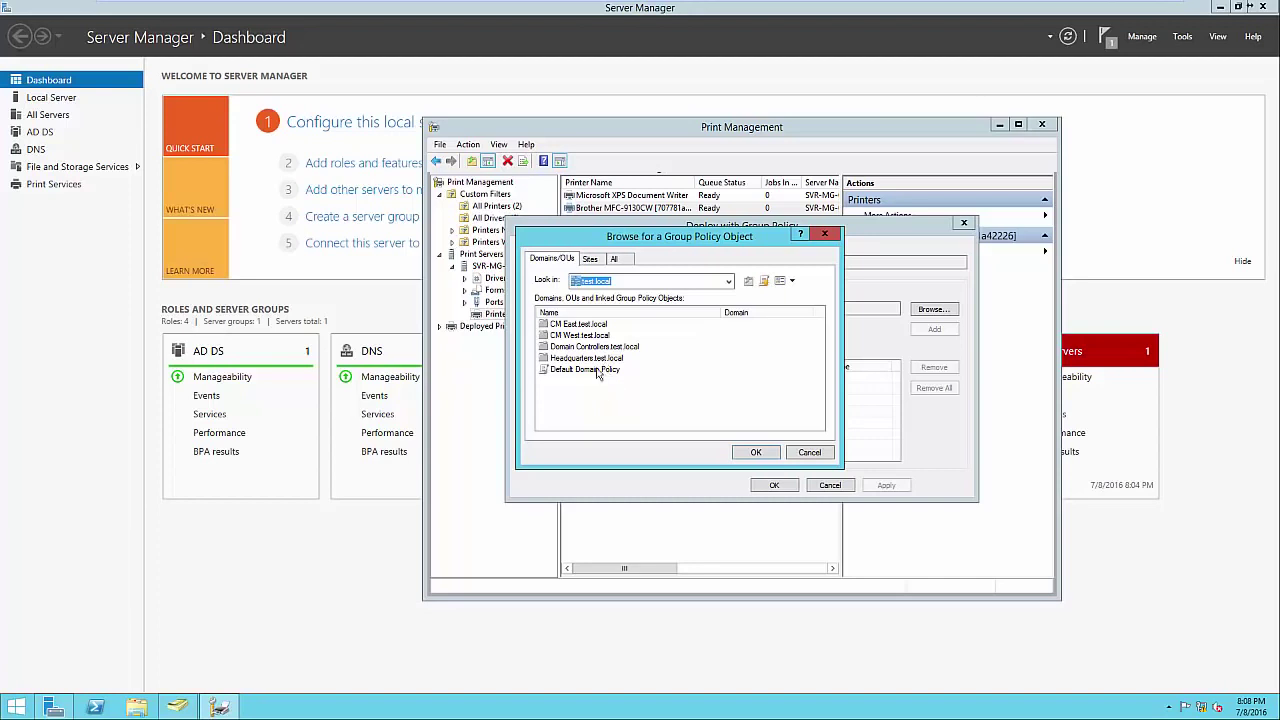
{"action": "double_click", "coordinate": [597, 361]}
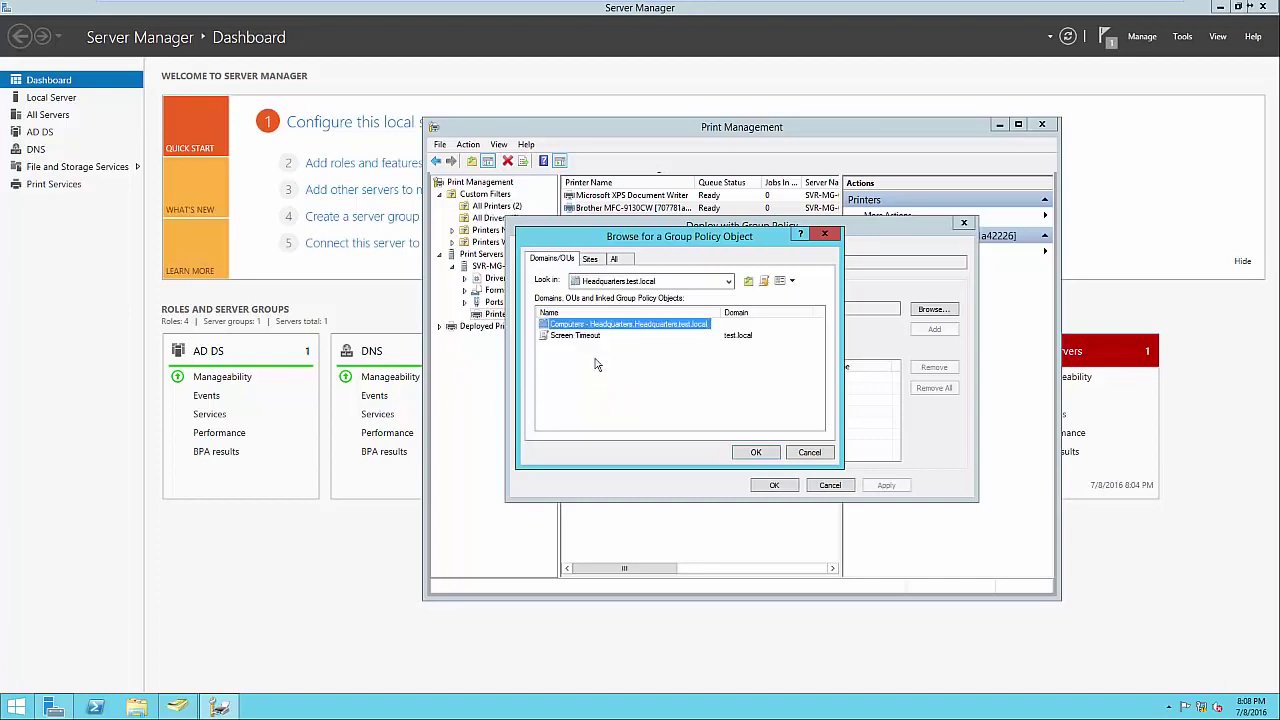
{"action": "left_click", "coordinate": [594, 364]}
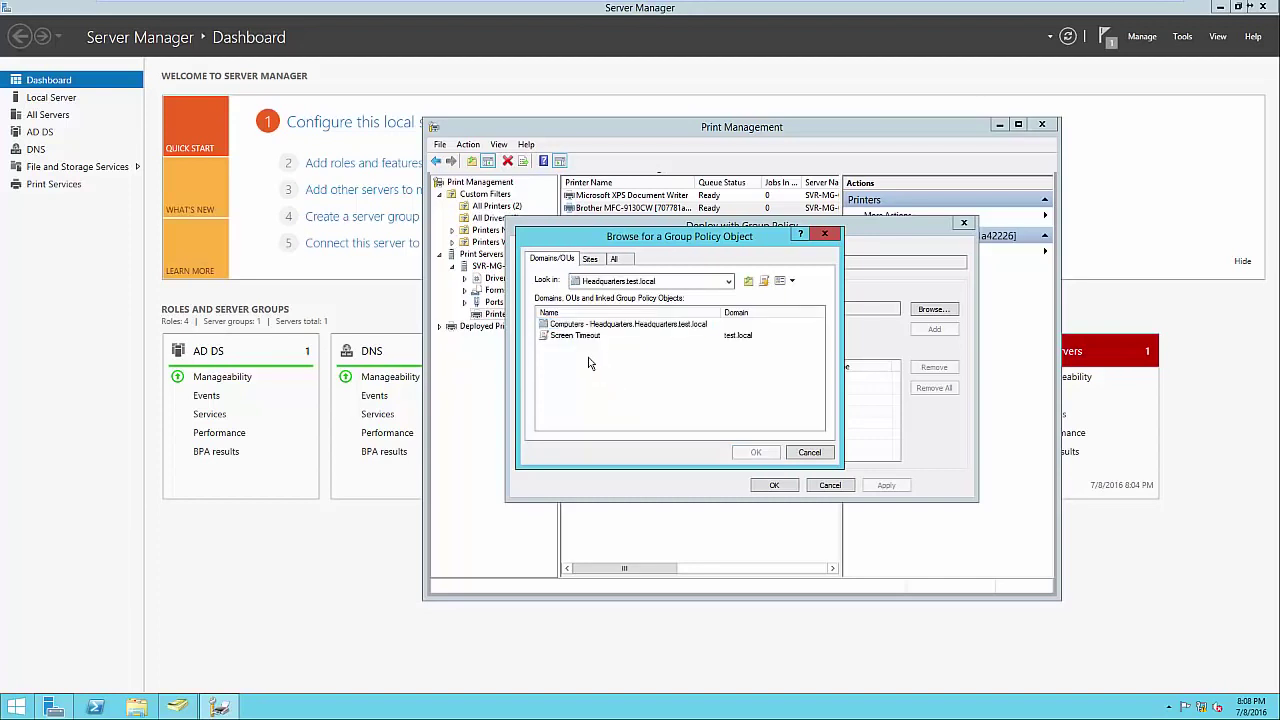
{"action": "left_click", "coordinate": [764, 282]}
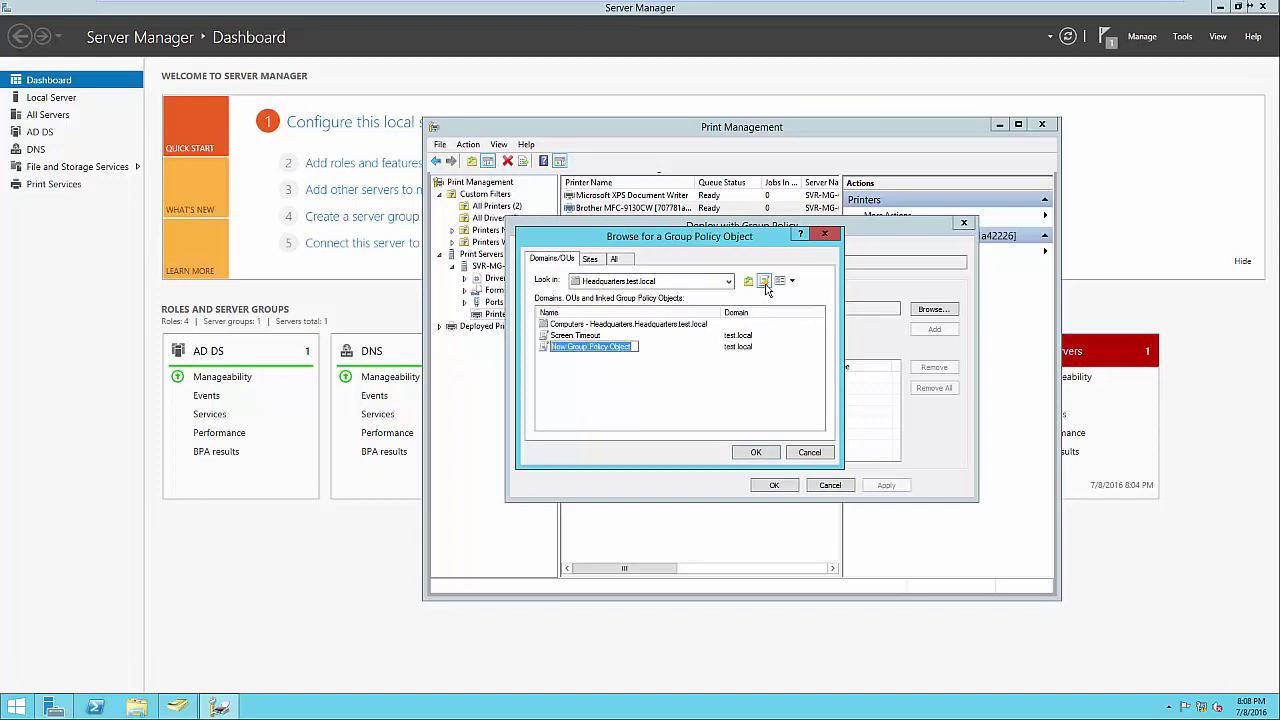
{"action": "type", "text": "Printers"}
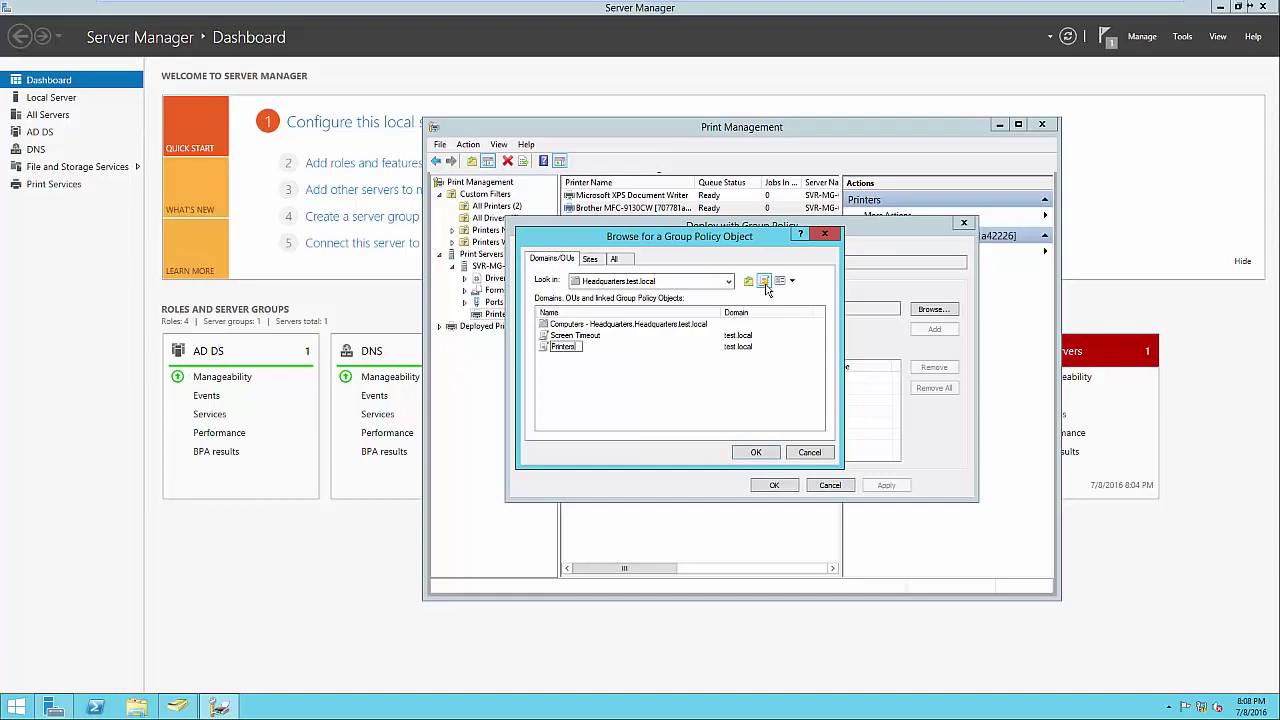
{"action": "key", "text": "Return"}
{"action": "left_click", "coordinate": [756, 454]}
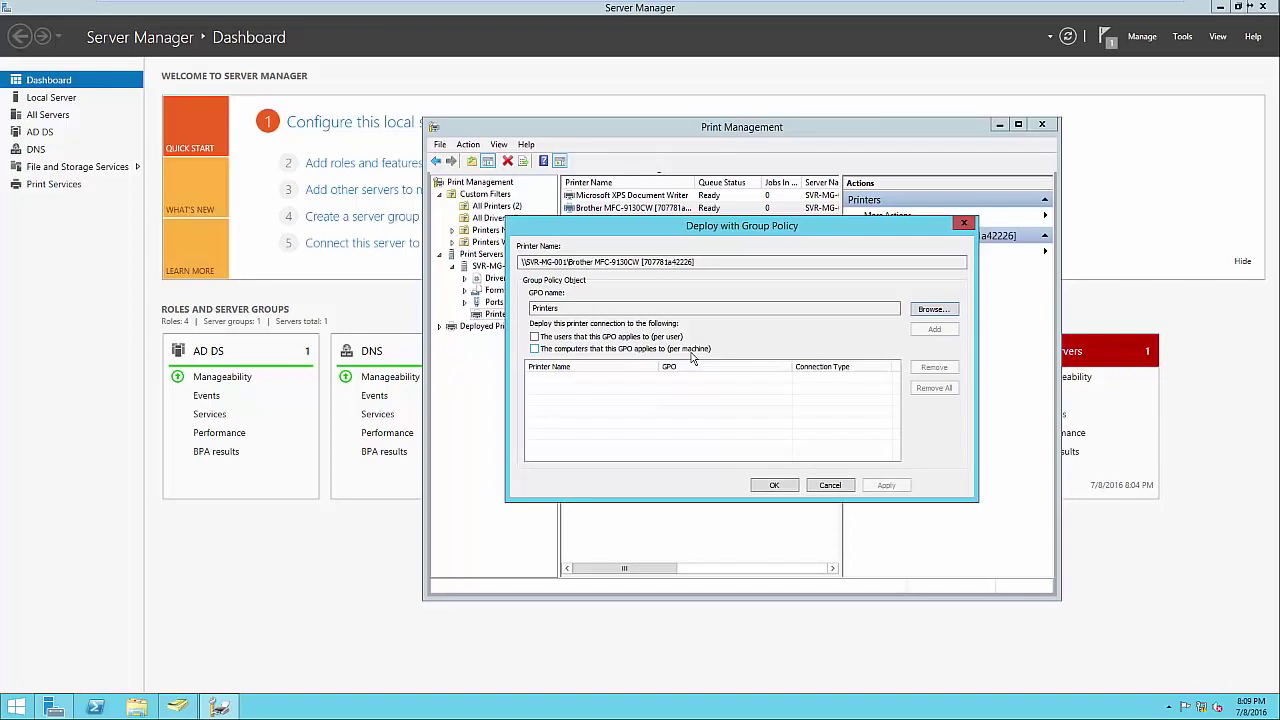
Add the Brother printer per user to the Printers GPO, confirm success, and close Print Management.
{"action": "left_click", "coordinate": [662, 338]}
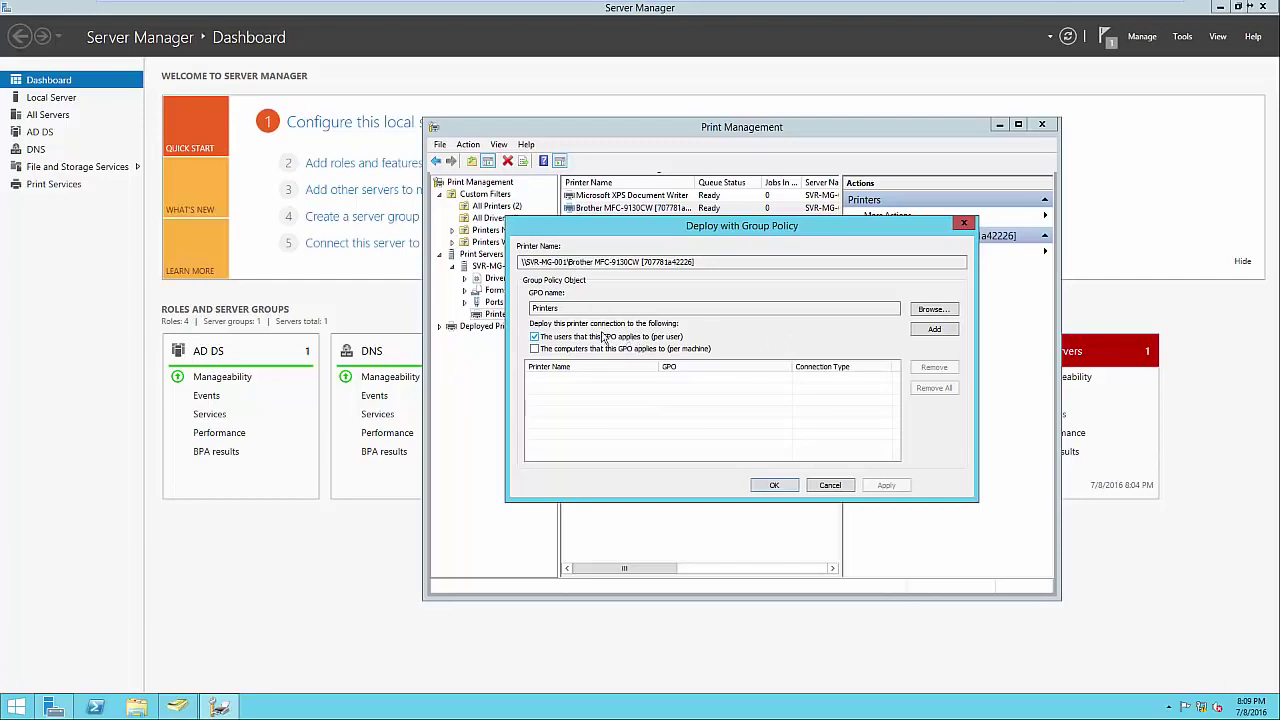
{"action": "left_click", "coordinate": [938, 334]}
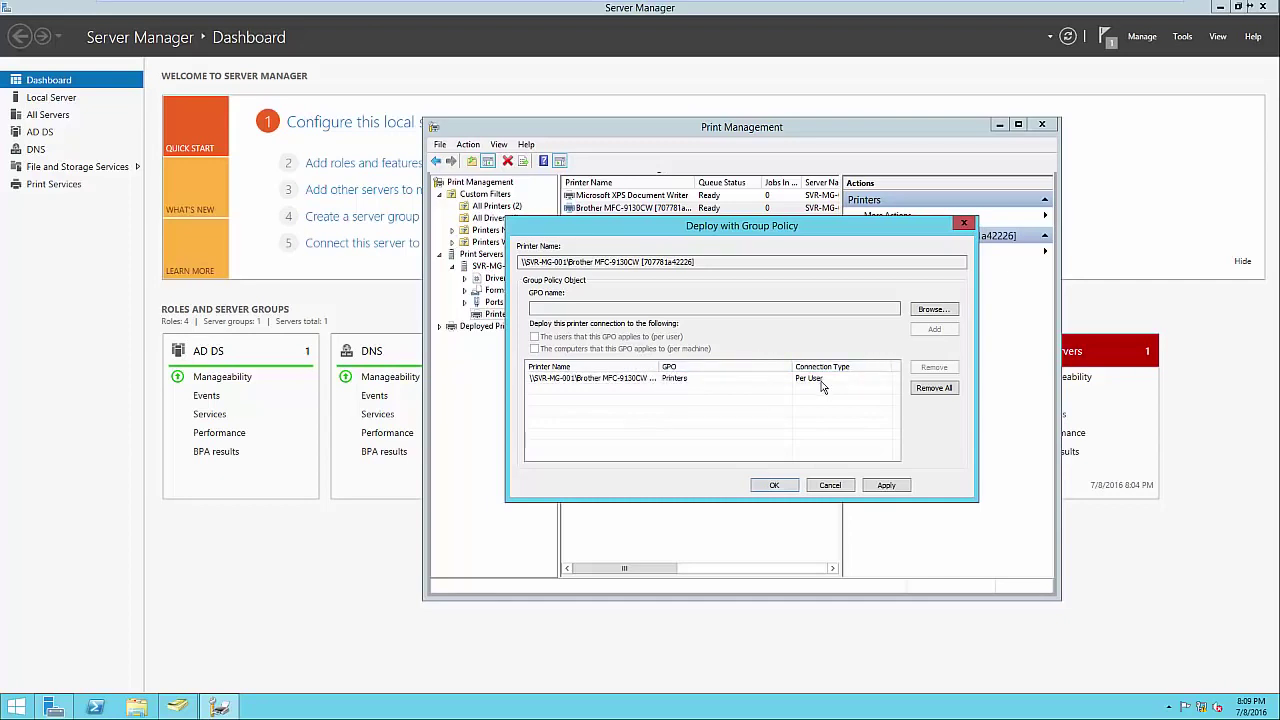
{"action": "left_click", "coordinate": [775, 485]}
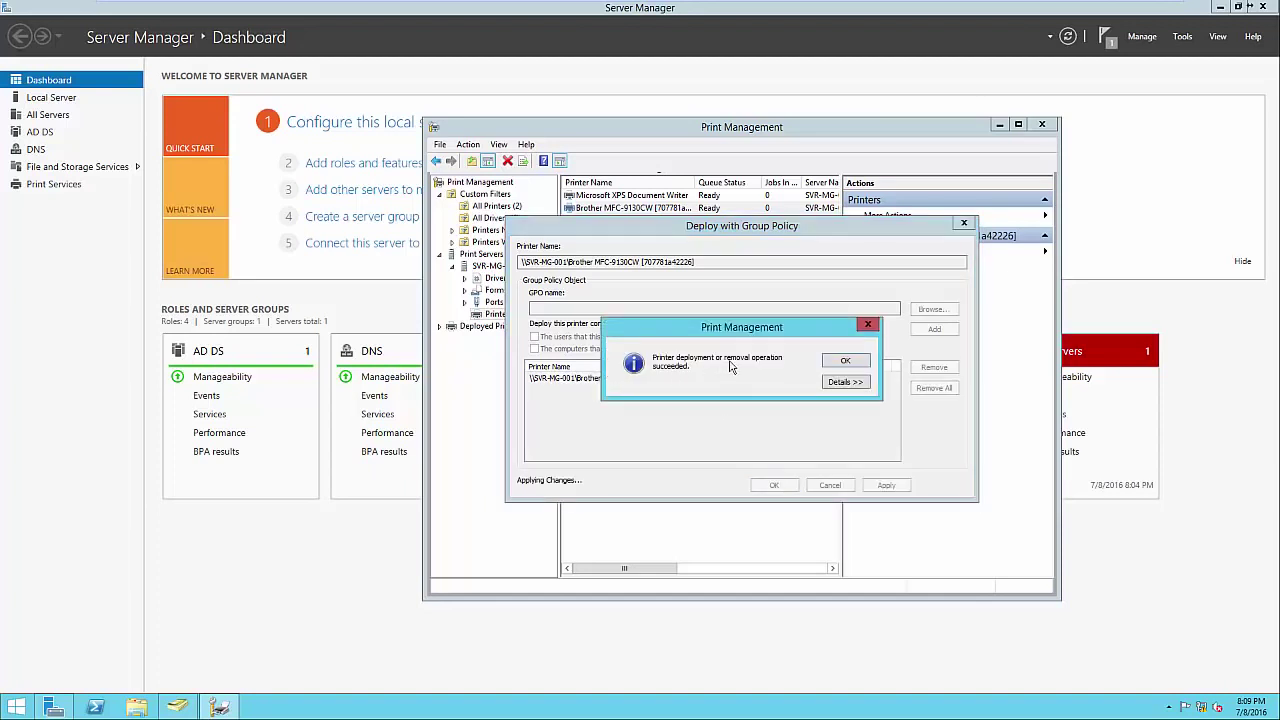
{"action": "left_click", "coordinate": [836, 382]}
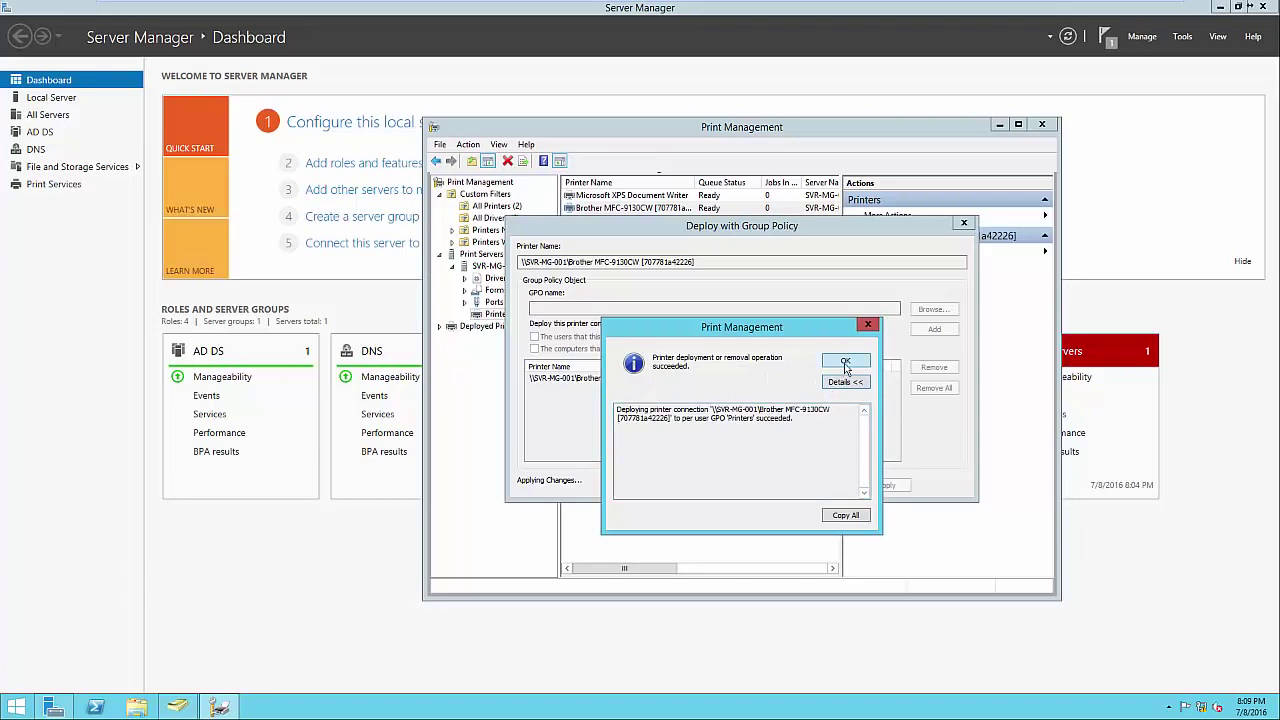
{"action": "left_click", "coordinate": [845, 362]}
{"action": "left_click", "coordinate": [780, 485]}
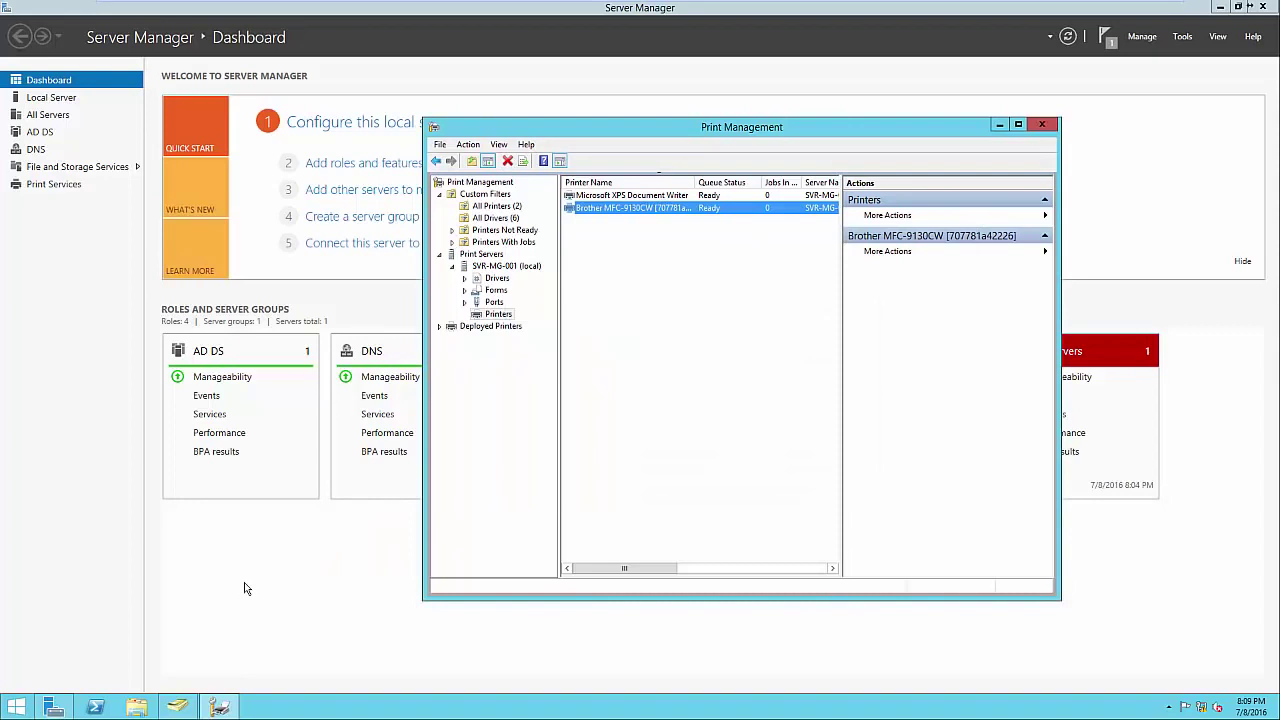
{"action": "key", "text": "alt+F4"}
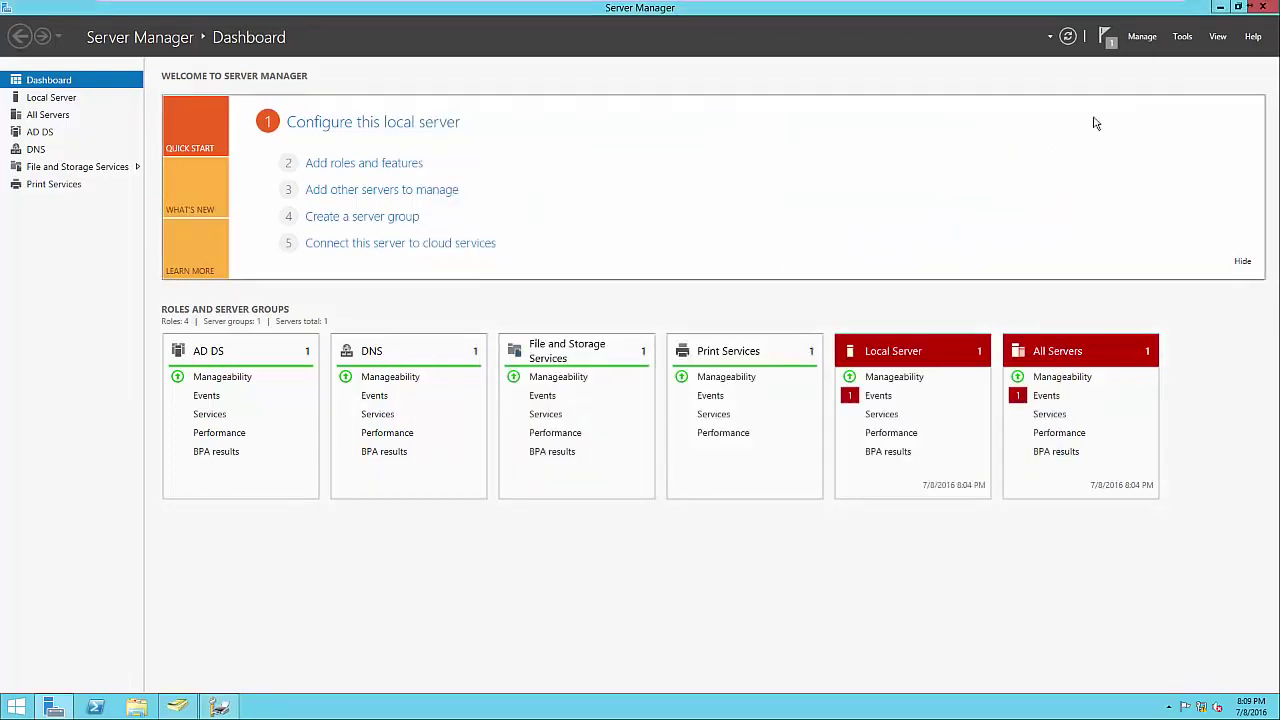
{"action": "left_click", "coordinate": [1182, 37]}
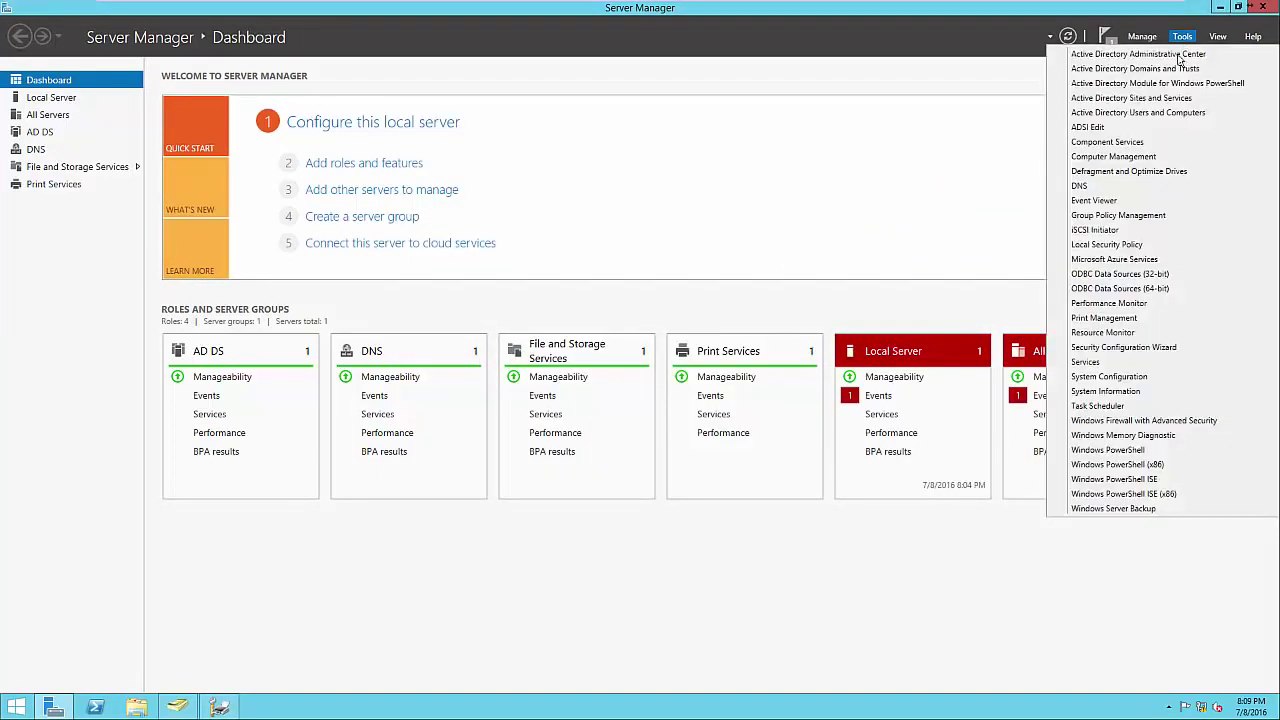
{"action": "left_click", "coordinate": [1122, 217]}
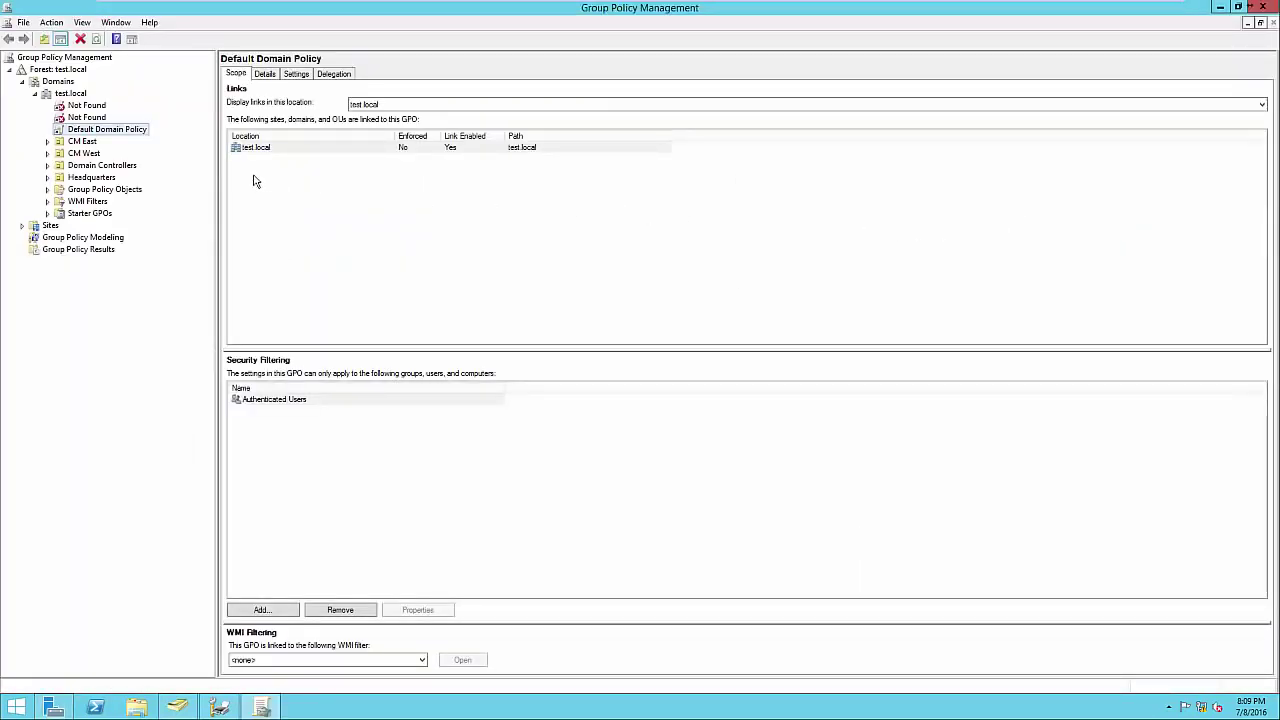
{"action": "left_click", "coordinate": [47, 177]}
{"action": "left_click", "coordinate": [88, 190]}
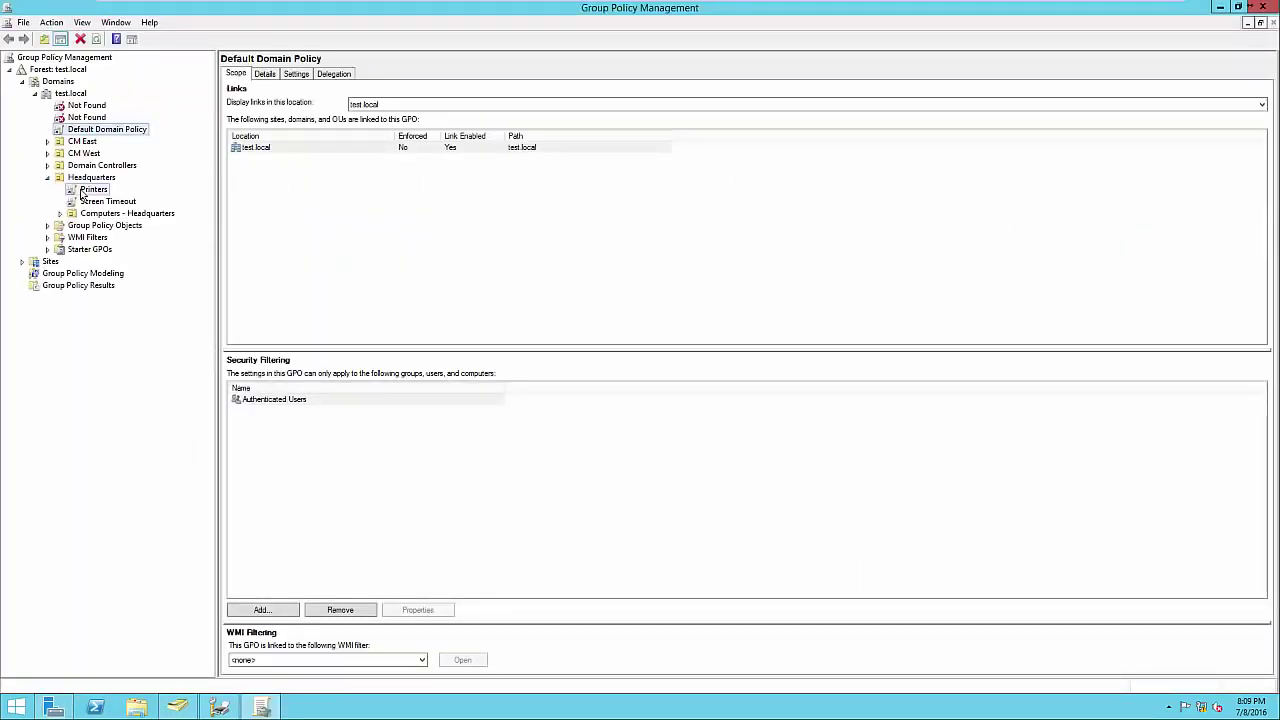
{"action": "left_click", "coordinate": [298, 77]}
{"action": "left_click", "coordinate": [734, 262]}
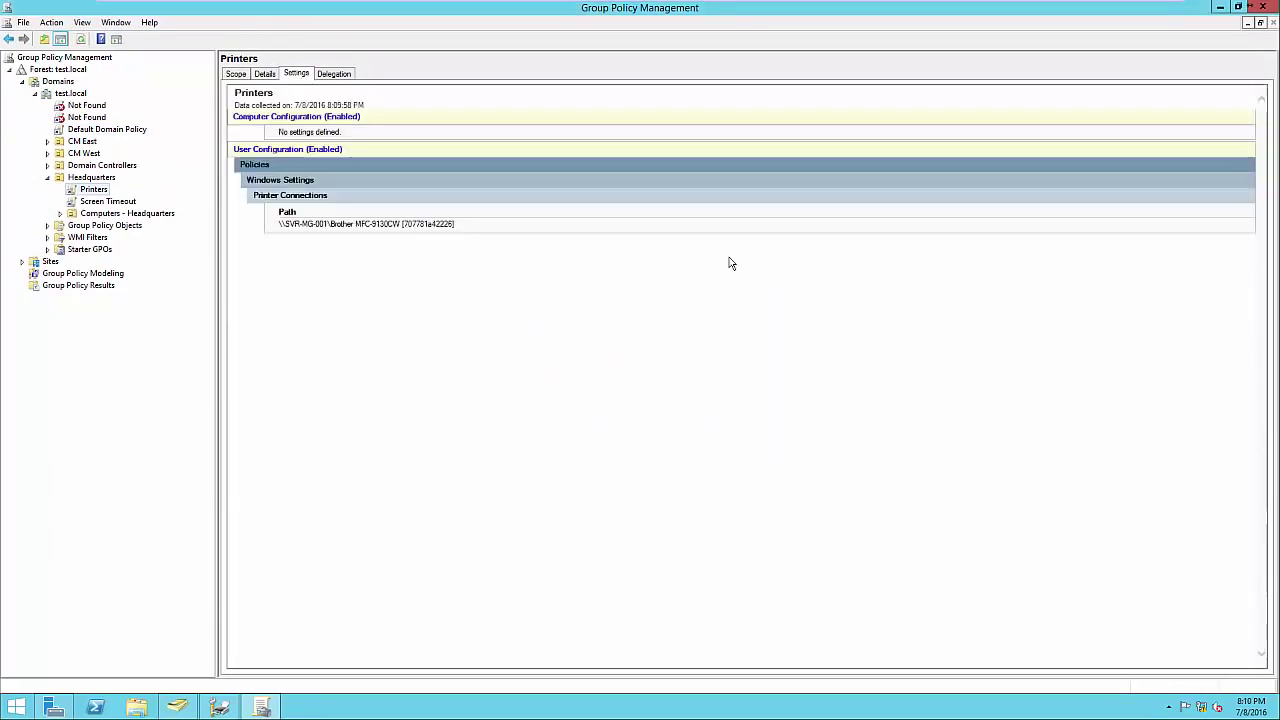
{"action": "left_click_drag", "start_coordinate": [465, 225], "coordinate": [284, 227]}
{"action": "left_click", "coordinate": [303, 248]}
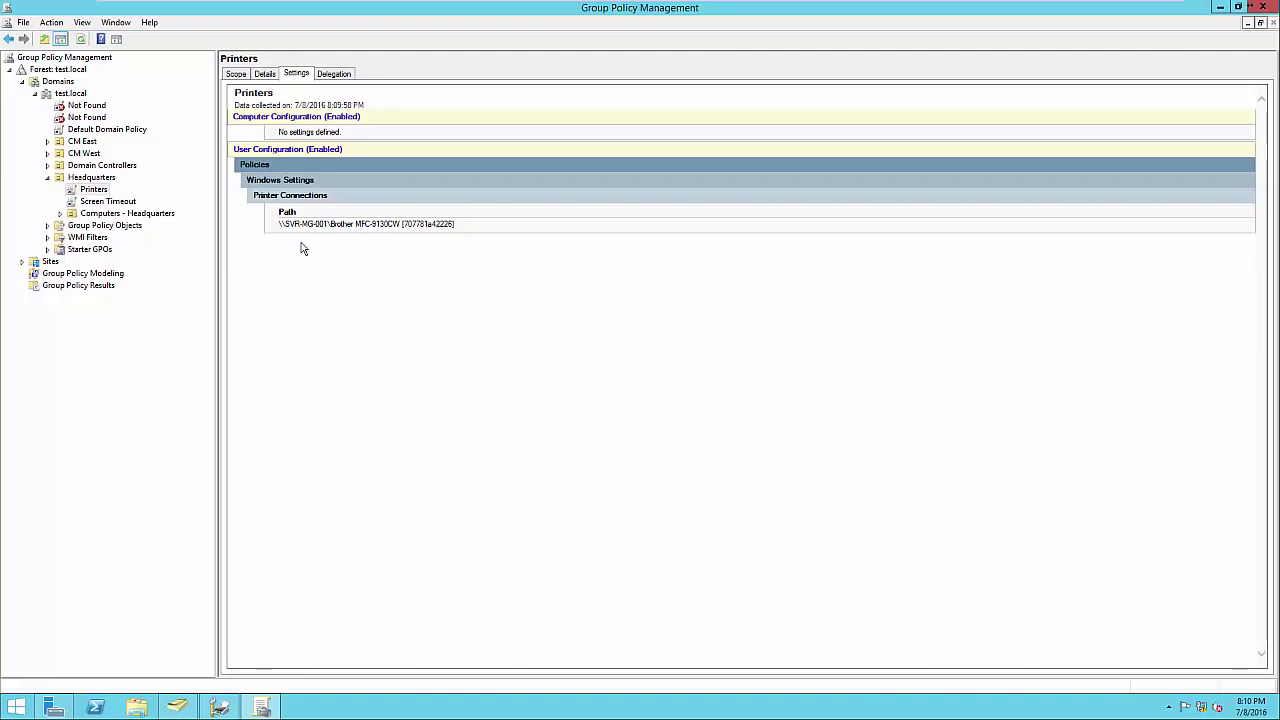
Close Group Policy Management and restore Print Management with the Brother printer deselected.
{"action": "left_click", "coordinate": [1262, 8]}
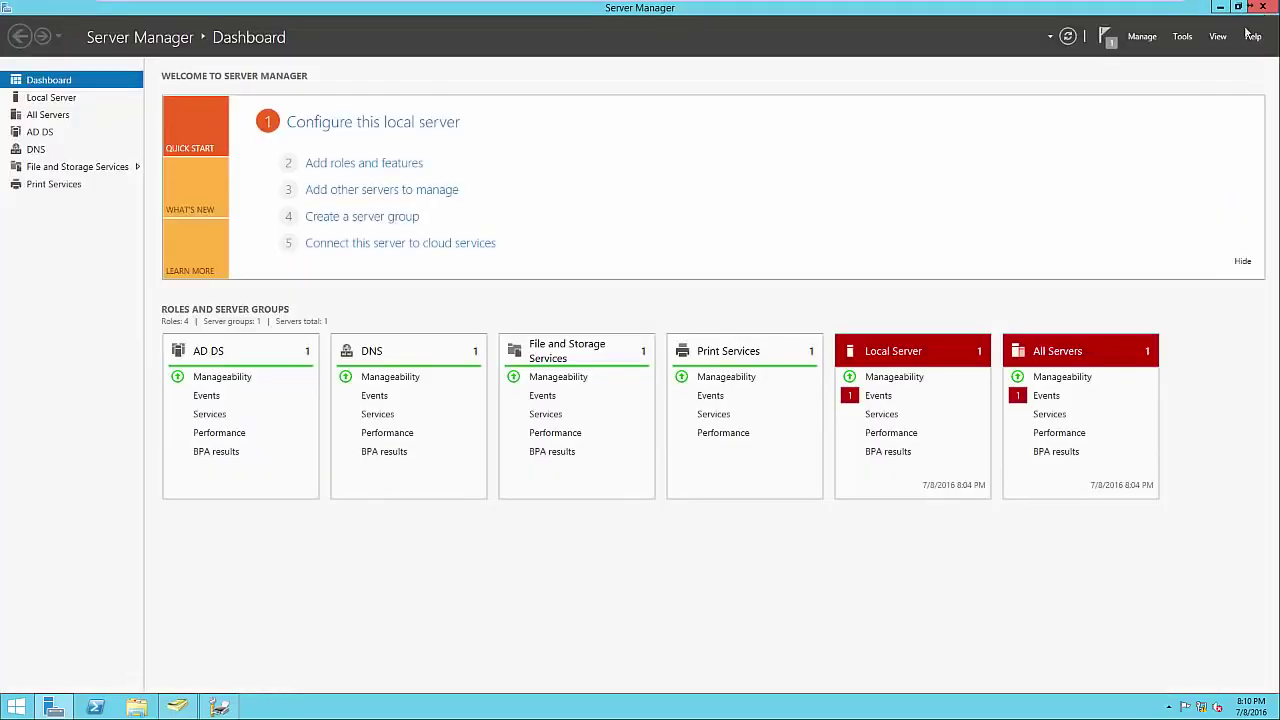
{"action": "left_click", "coordinate": [220, 707]}
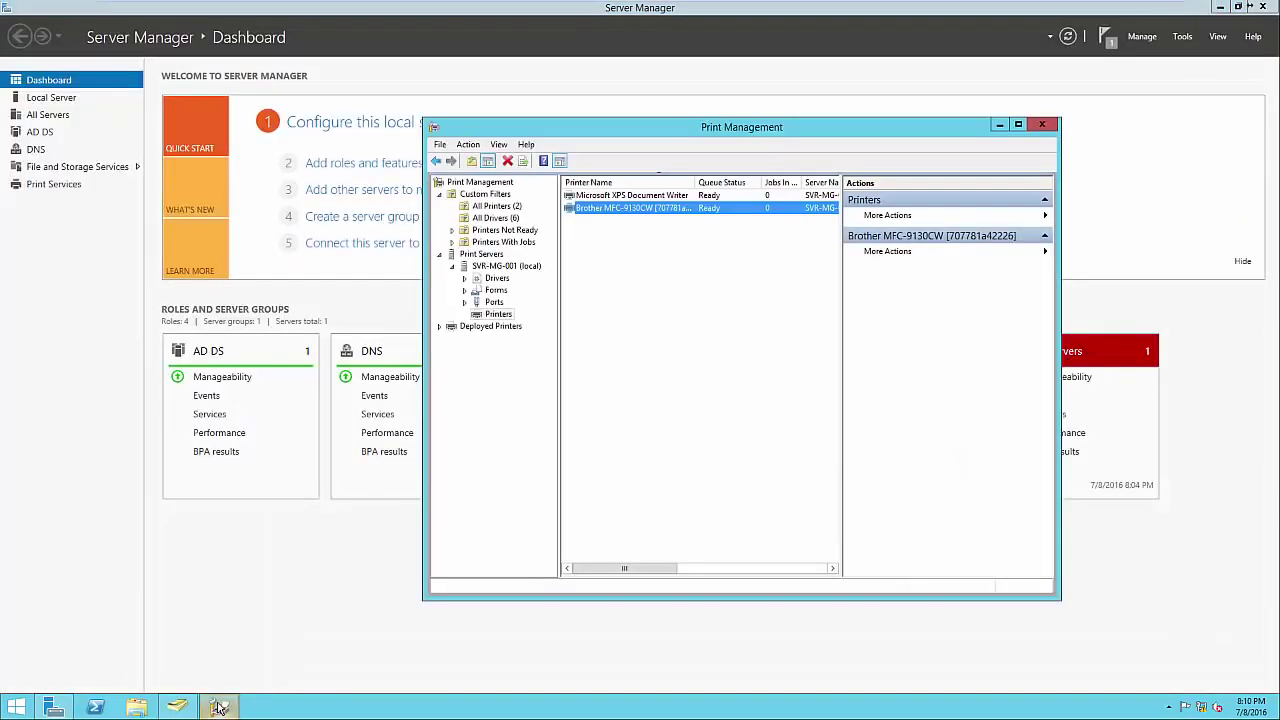
{"action": "left_click", "coordinate": [585, 551]}
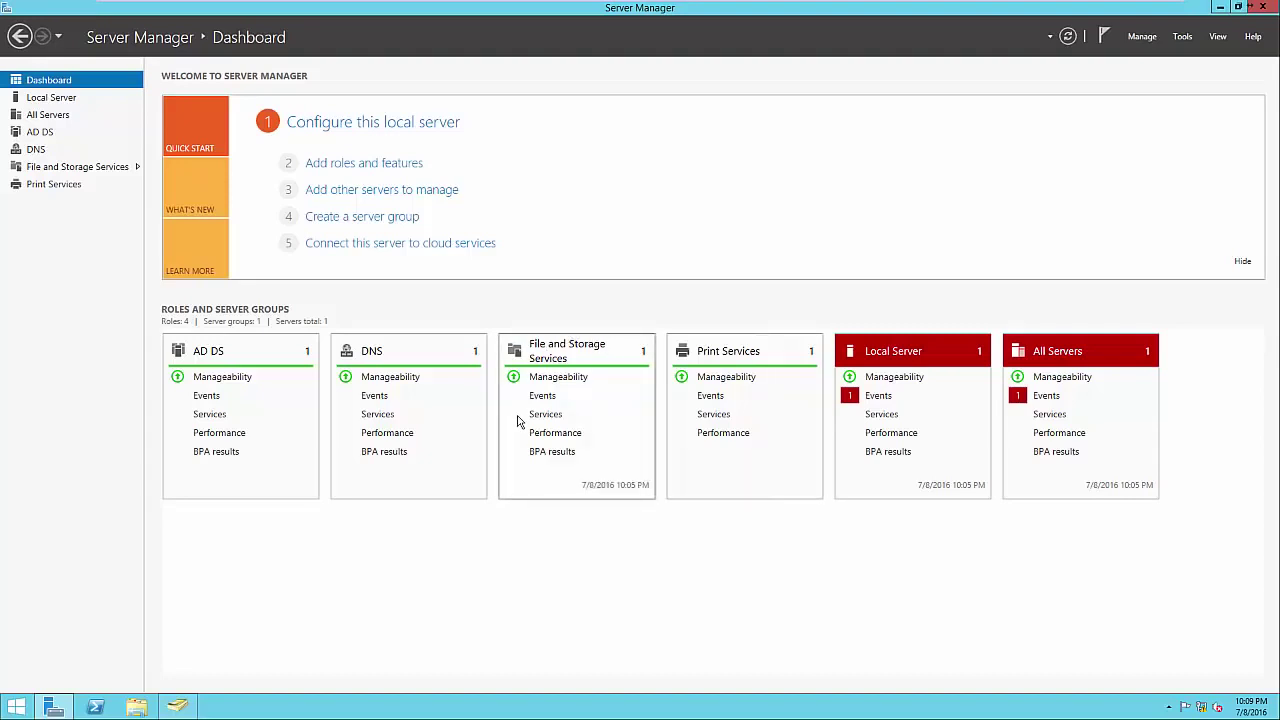
{"action": "left_click", "coordinate": [380, 173]}
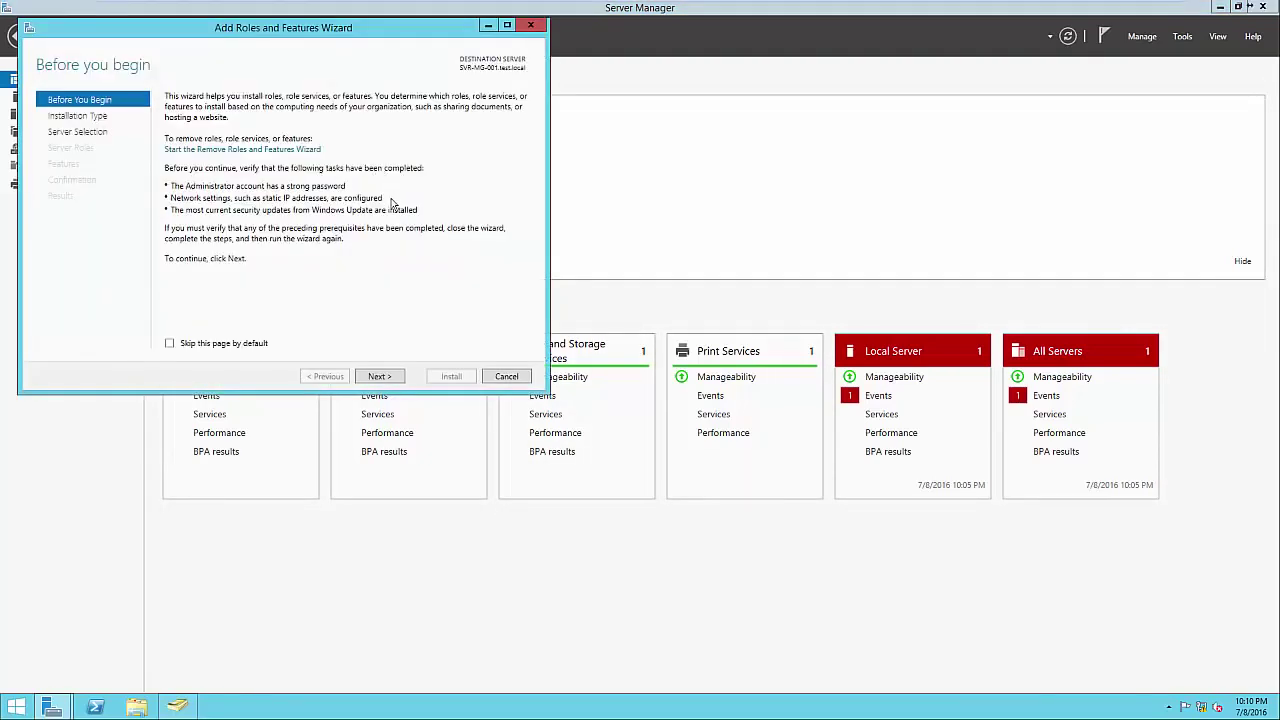
{"action": "left_click", "coordinate": [380, 377]}
{"action": "left_click", "coordinate": [380, 377]}
{"action": "left_click", "coordinate": [379, 376]}
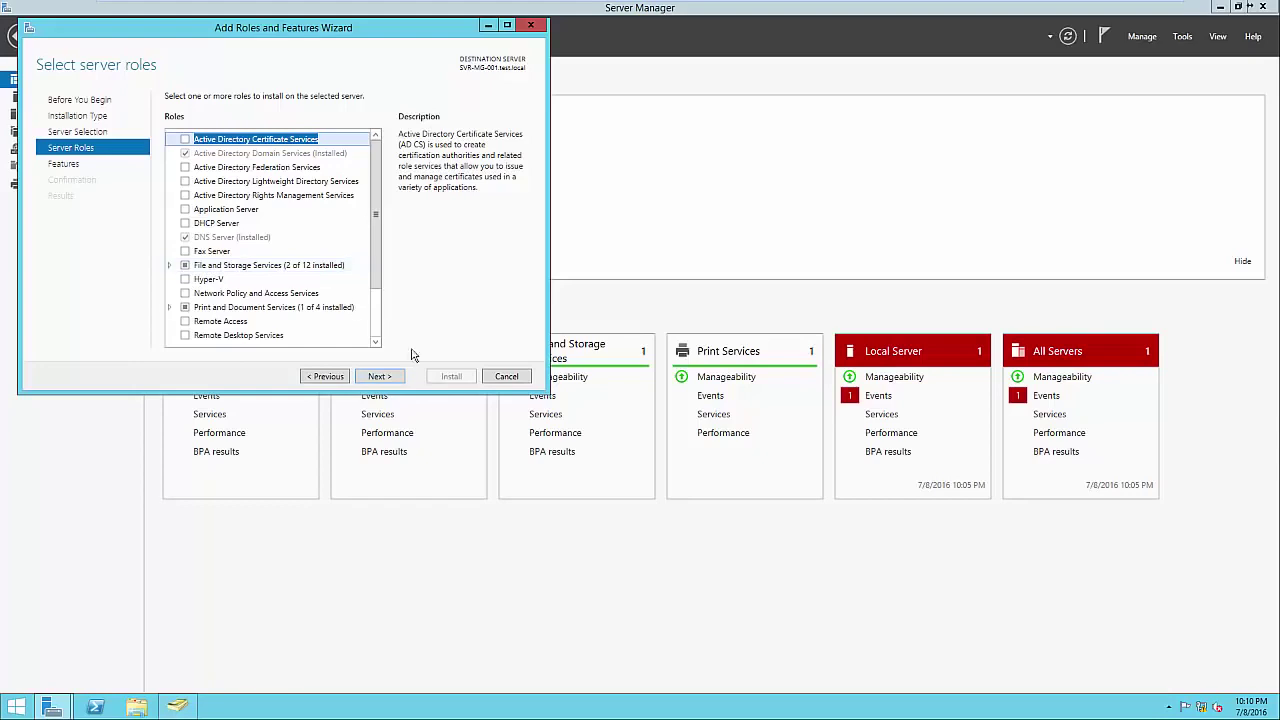
{"action": "left_click", "coordinate": [505, 377]}
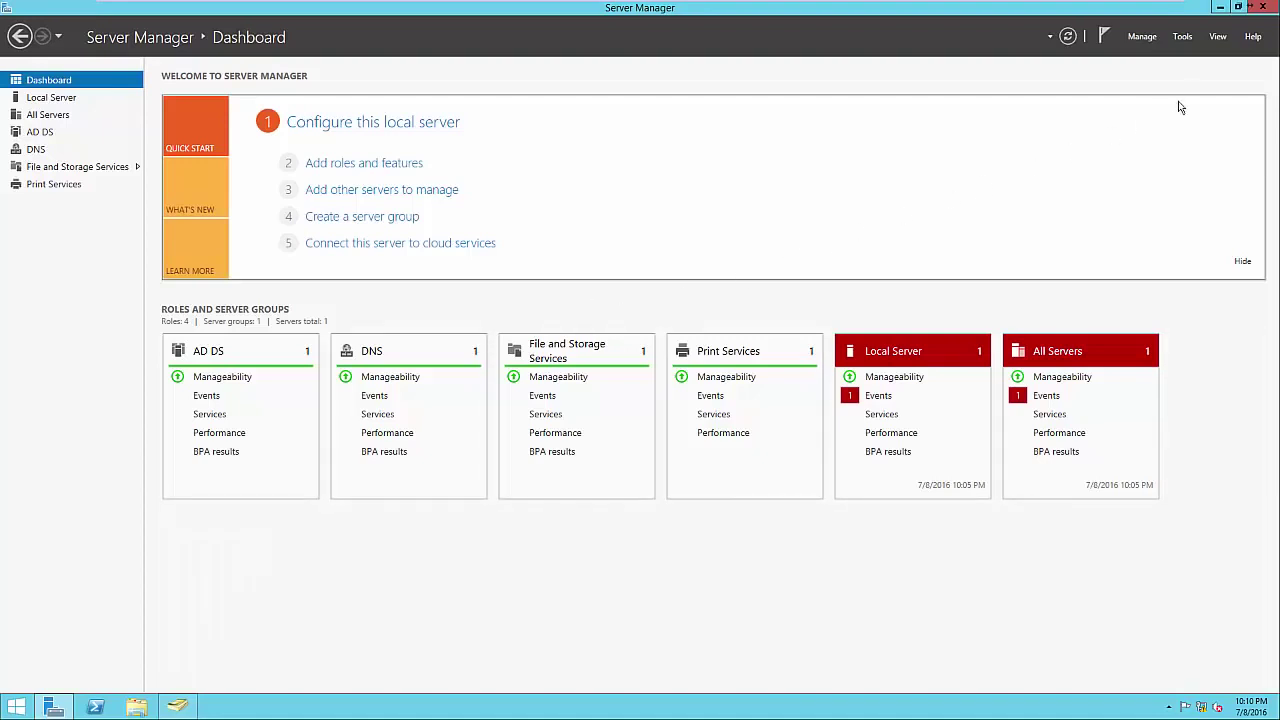
Go to File and Storage Services and browse its Disks, Volumes and Shares pages.
{"action": "left_click", "coordinate": [1183, 37]}
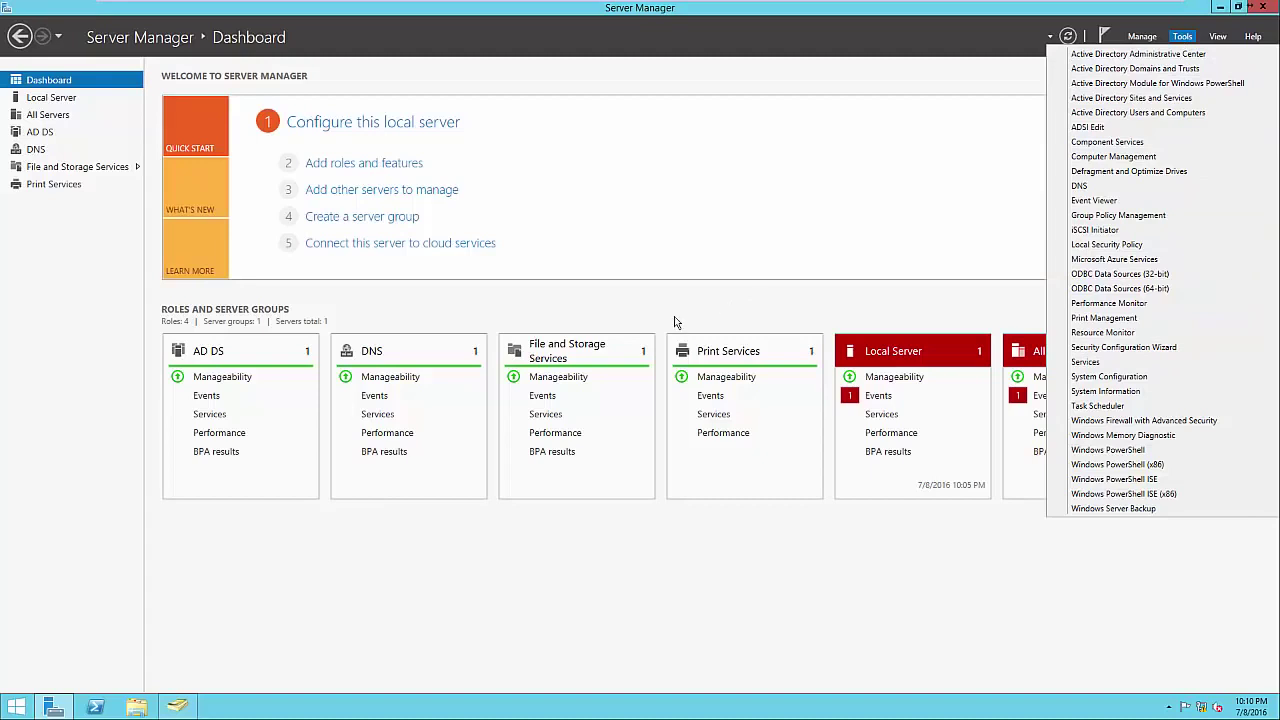
{"action": "left_click", "coordinate": [638, 314]}
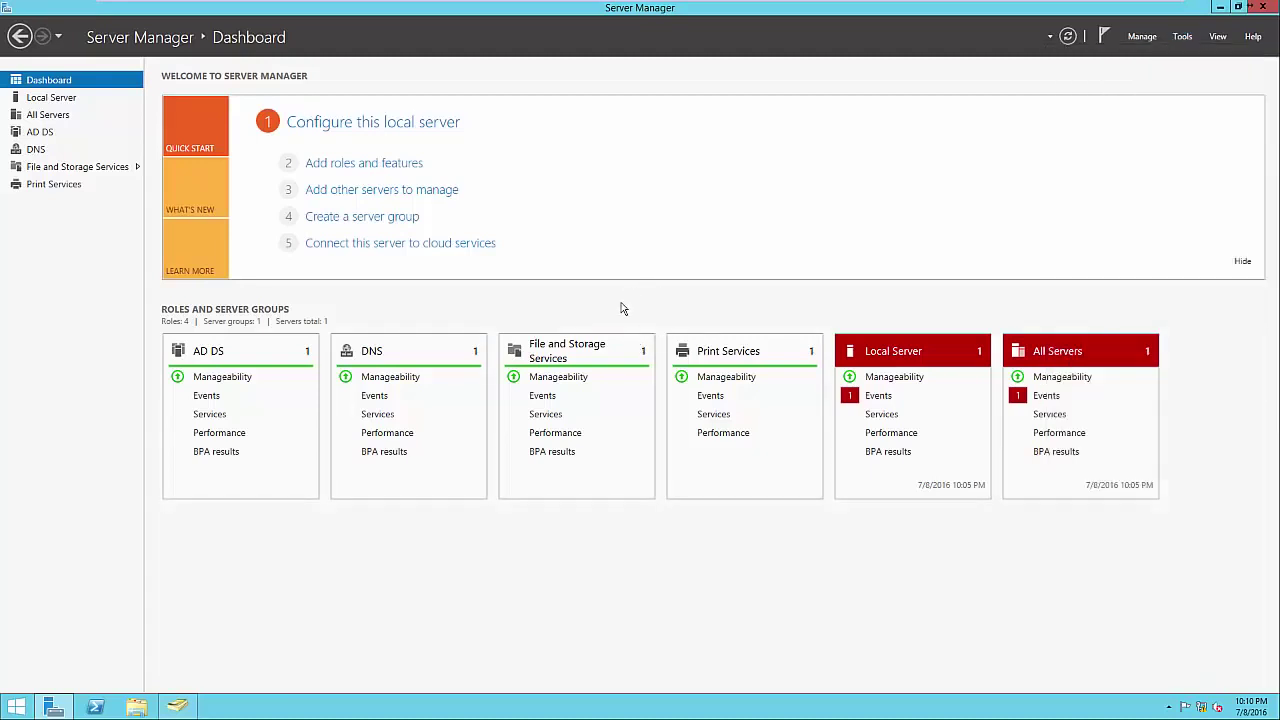
{"action": "left_click", "coordinate": [576, 350]}
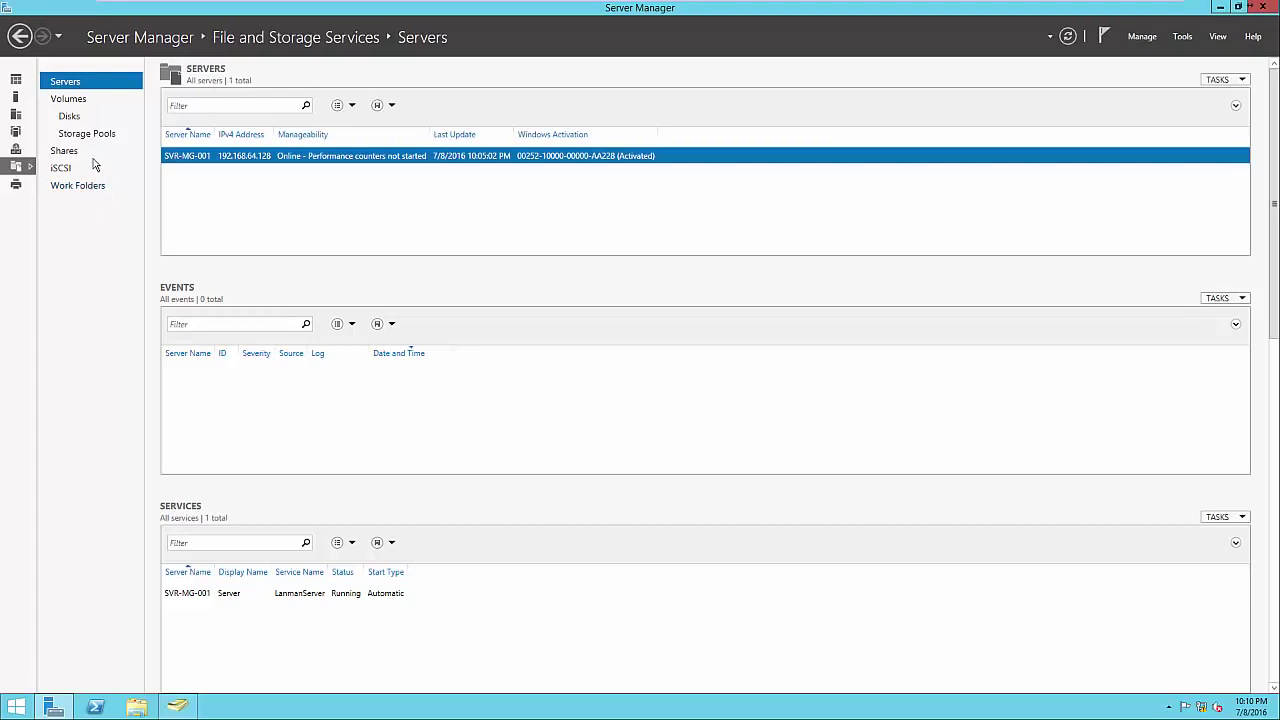
{"action": "left_click", "coordinate": [69, 117]}
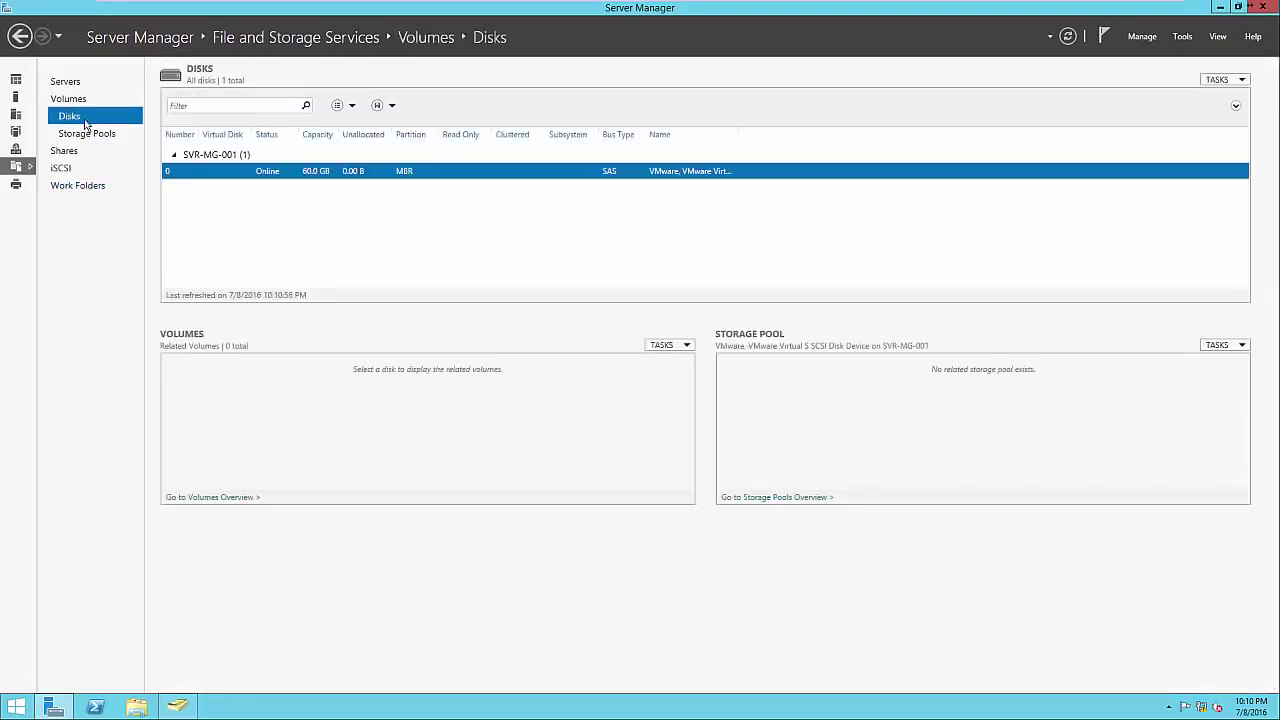
{"action": "left_click", "coordinate": [70, 99]}
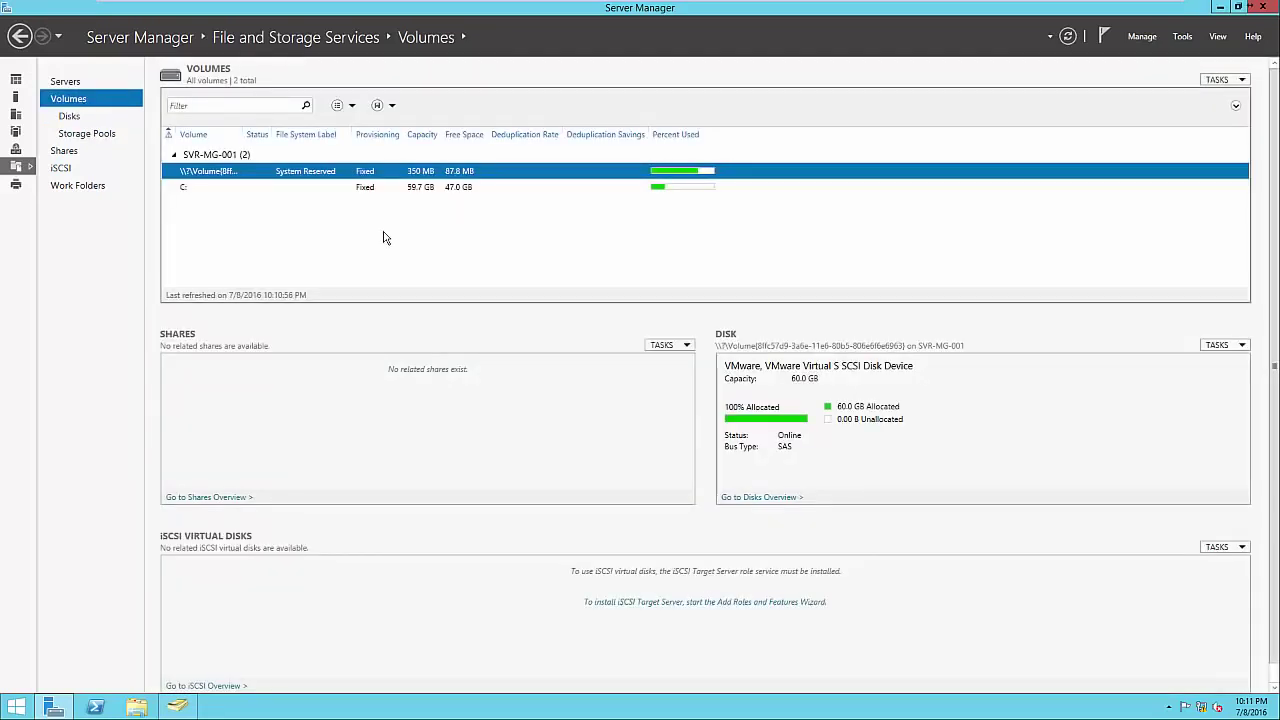
{"action": "left_click", "coordinate": [68, 155]}
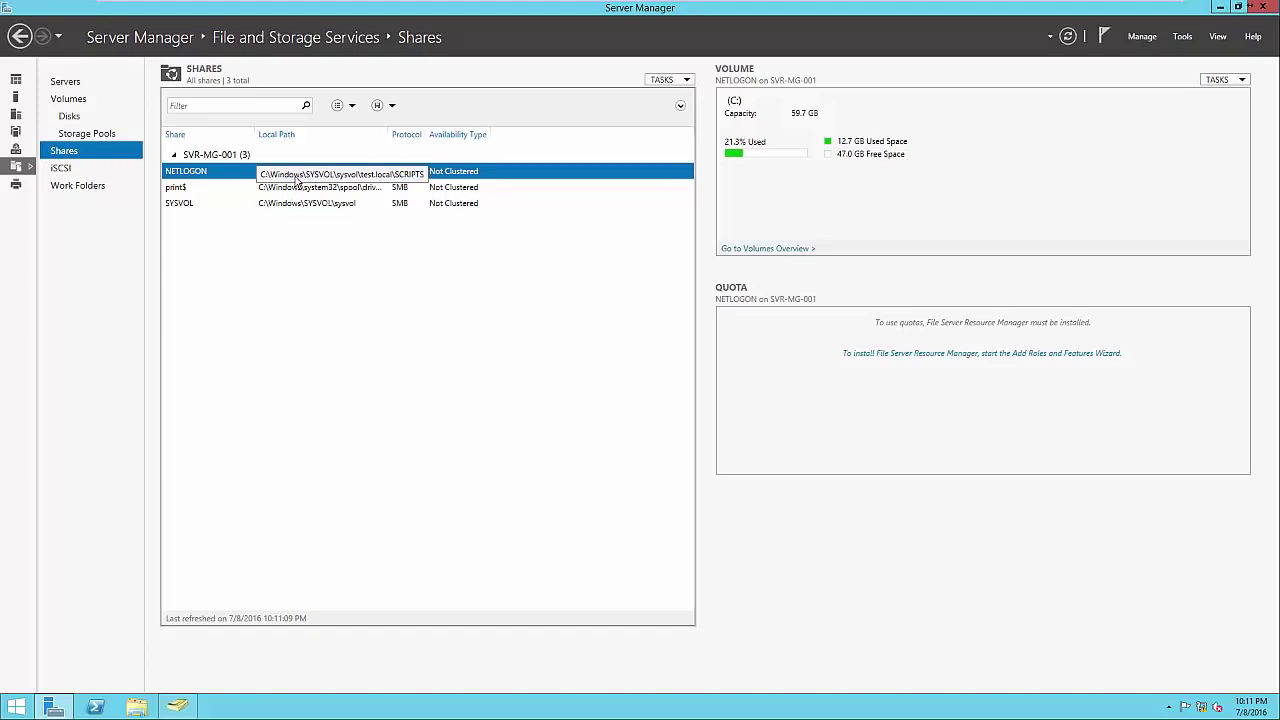
Begin a New Share using the SMB Share - Quick profile on SVR-MG-001's C: volume.
{"action": "right_click", "coordinate": [295, 255]}
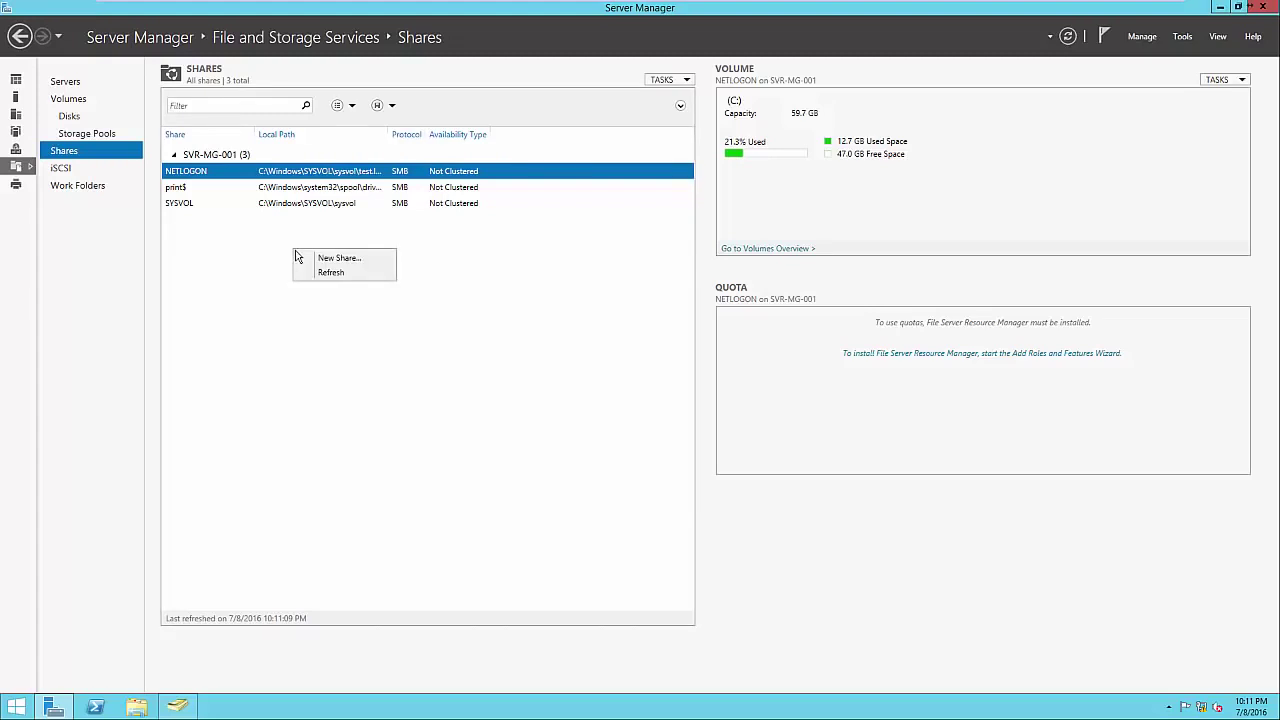
{"action": "left_click", "coordinate": [304, 259]}
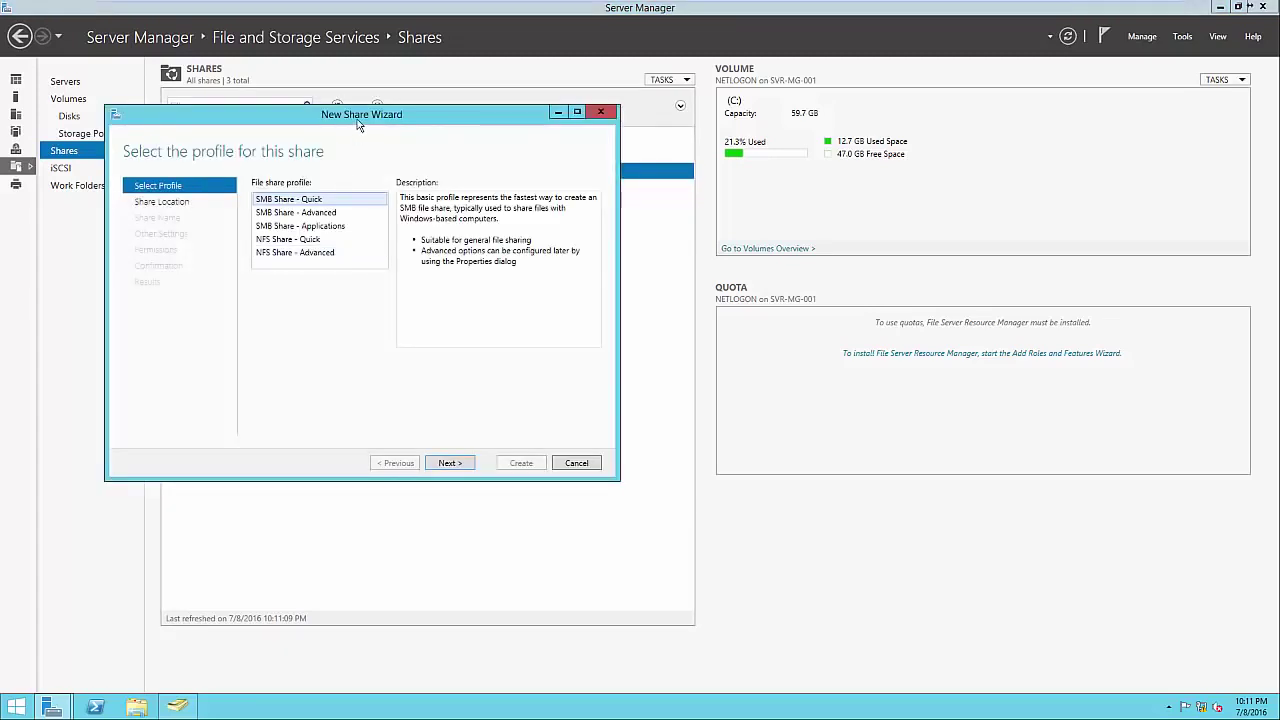
{"action": "left_click_drag", "start_coordinate": [358, 124], "coordinate": [729, 190]}
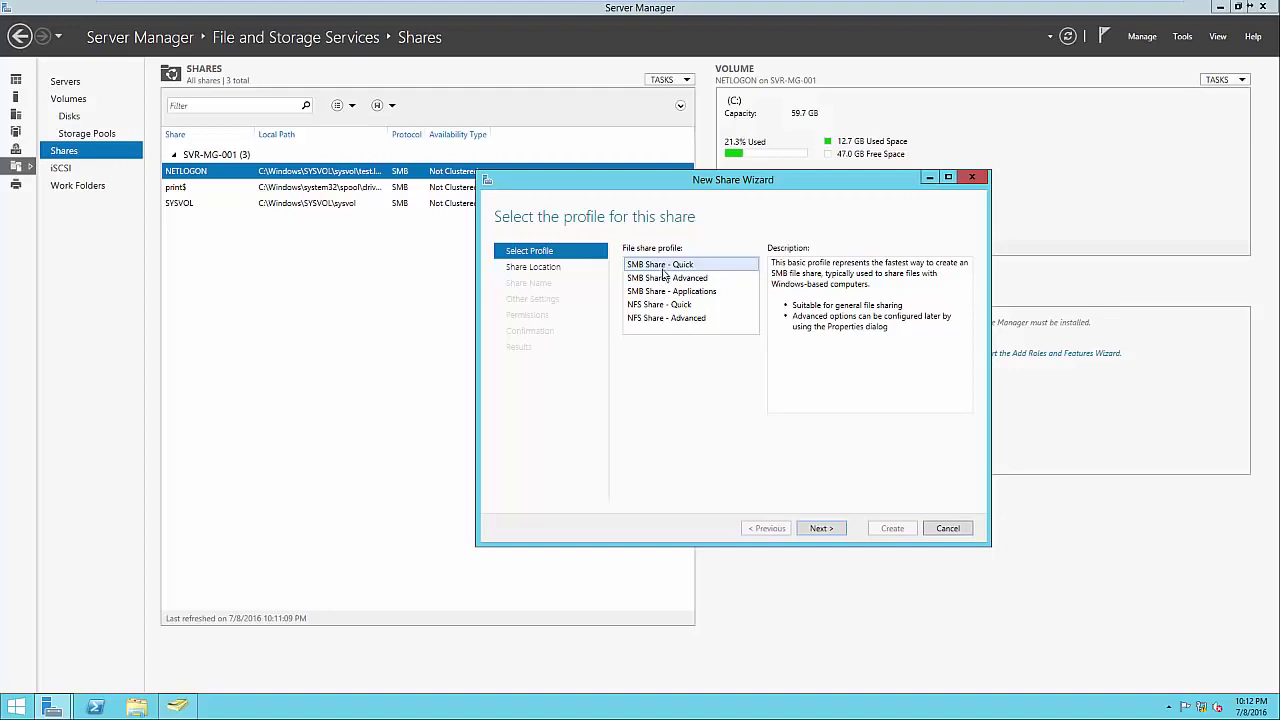
{"action": "left_click", "coordinate": [673, 305]}
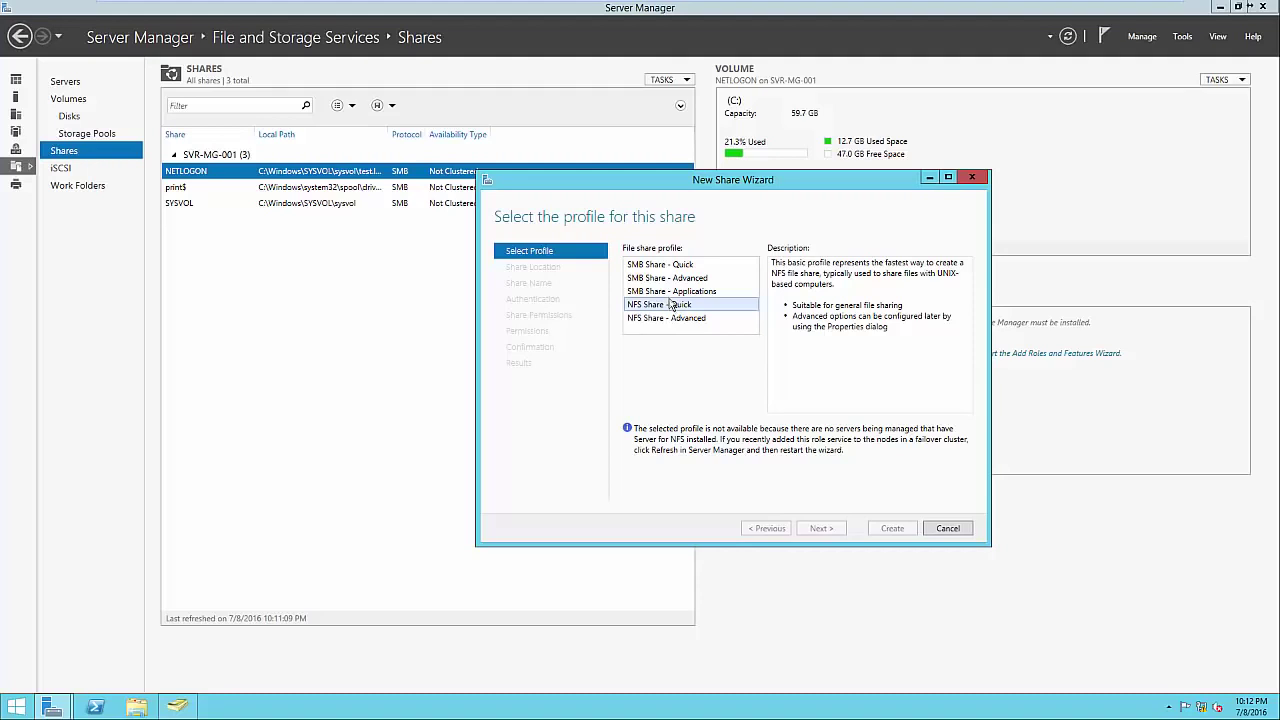
{"action": "left_click", "coordinate": [665, 265]}
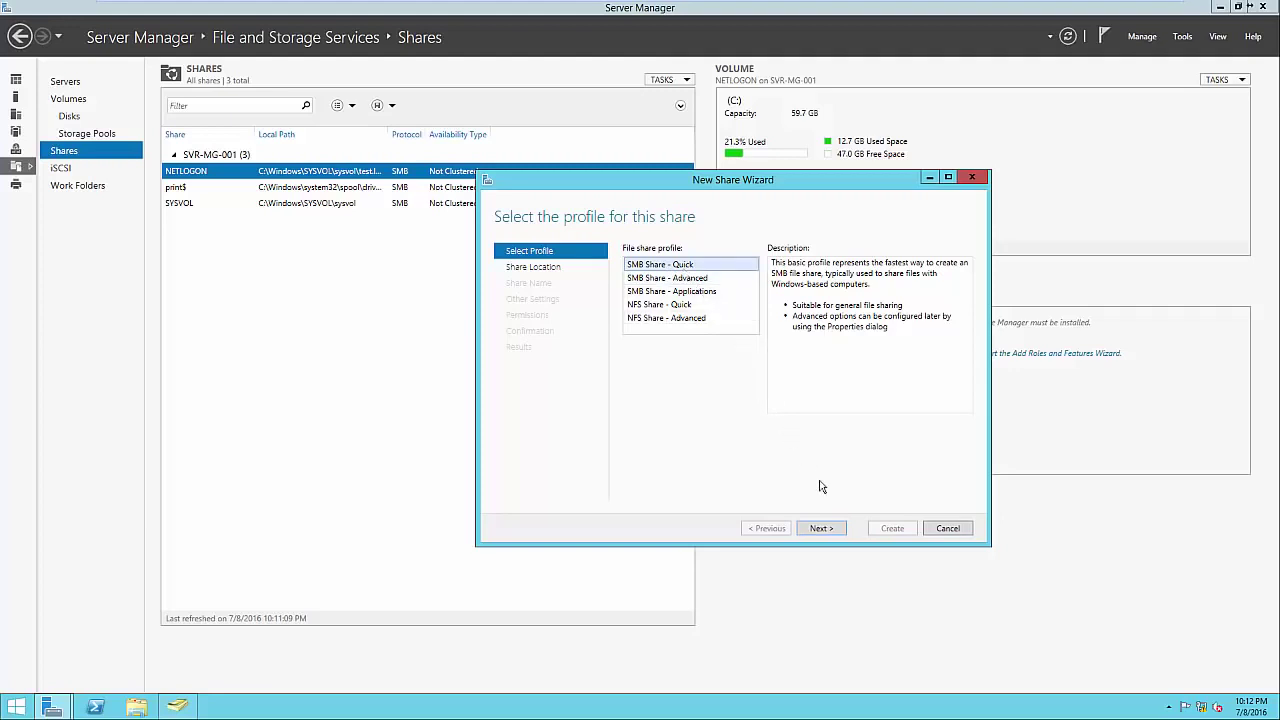
{"action": "left_click", "coordinate": [826, 529]}
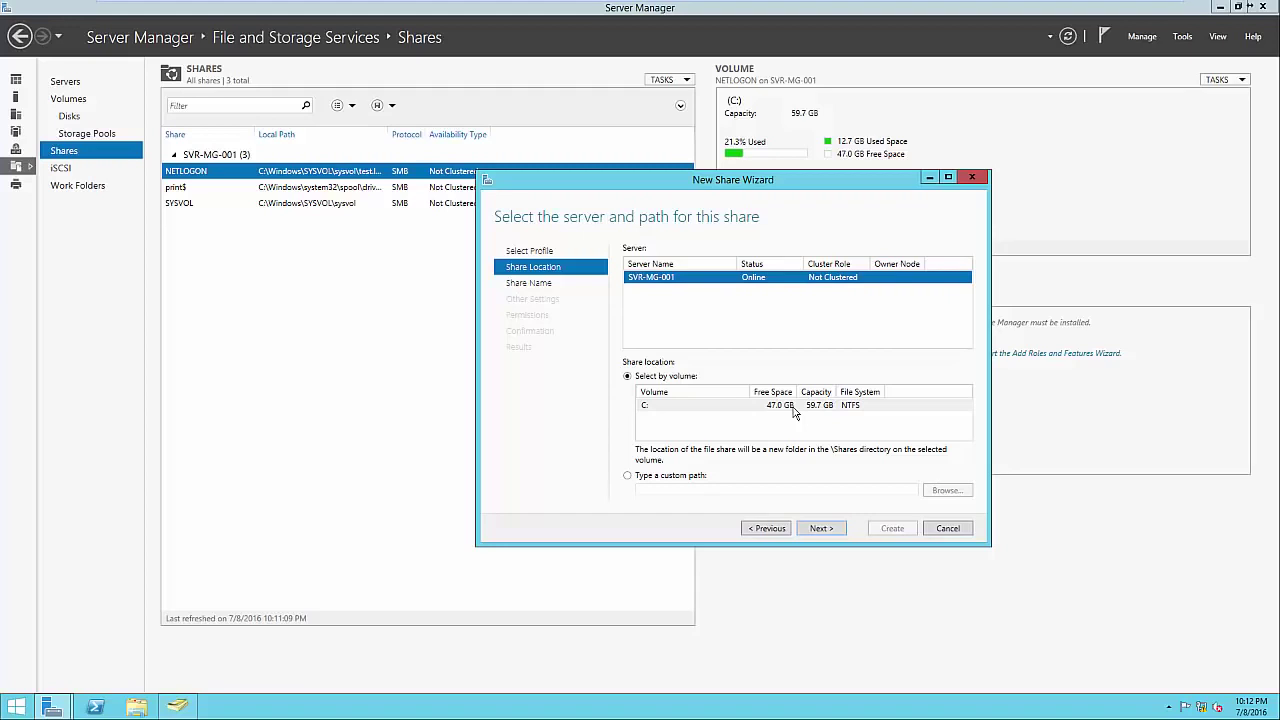
{"action": "left_click", "coordinate": [817, 528]}
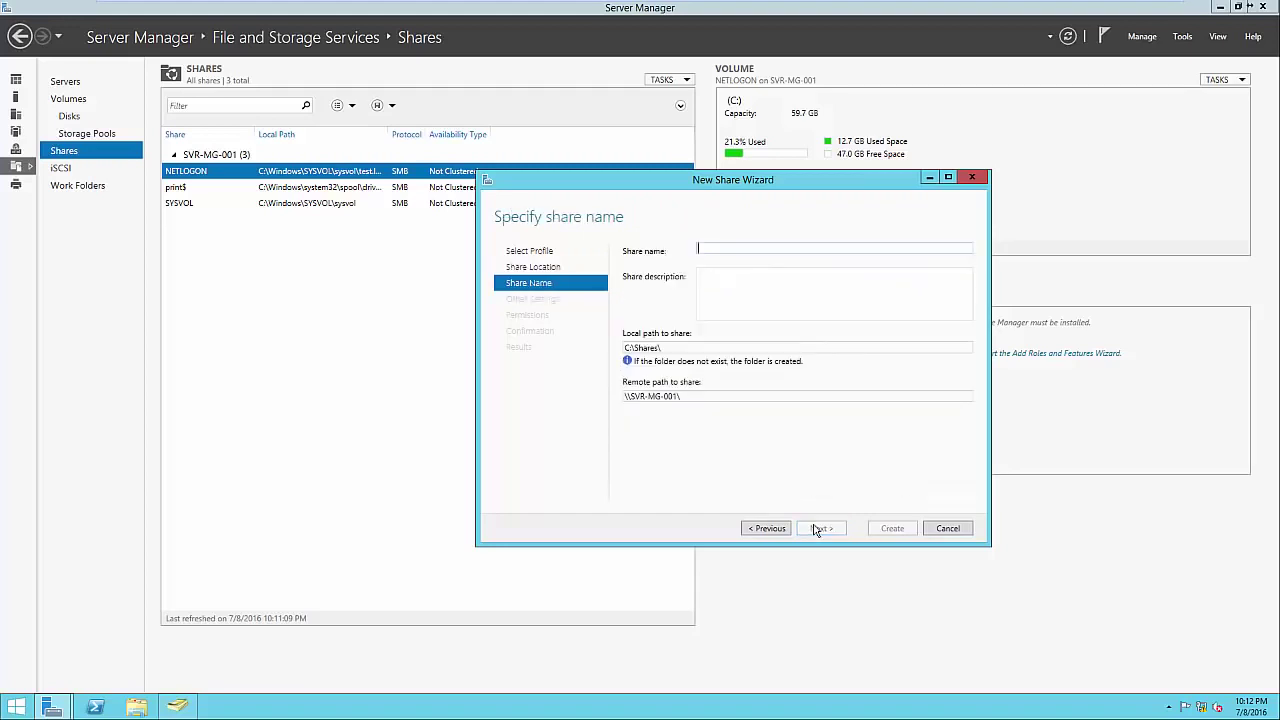
Enter 'Public' as the share name, review the C:\Shares\Public paths, and continue.
{"action": "left_click", "coordinate": [720, 249]}
{"action": "type", "text": "Public"}
{"action": "left_click", "coordinate": [742, 295]}
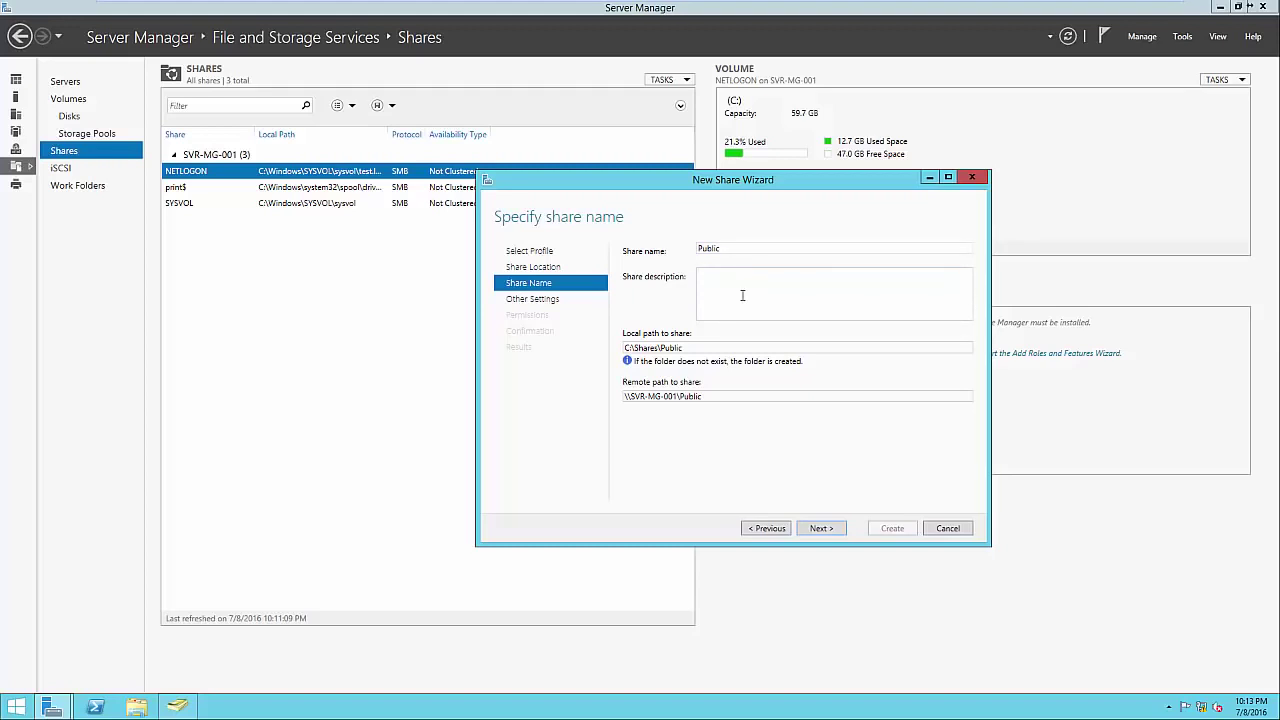
{"action": "left_click", "coordinate": [703, 347]}
{"action": "left_click", "coordinate": [703, 347]}
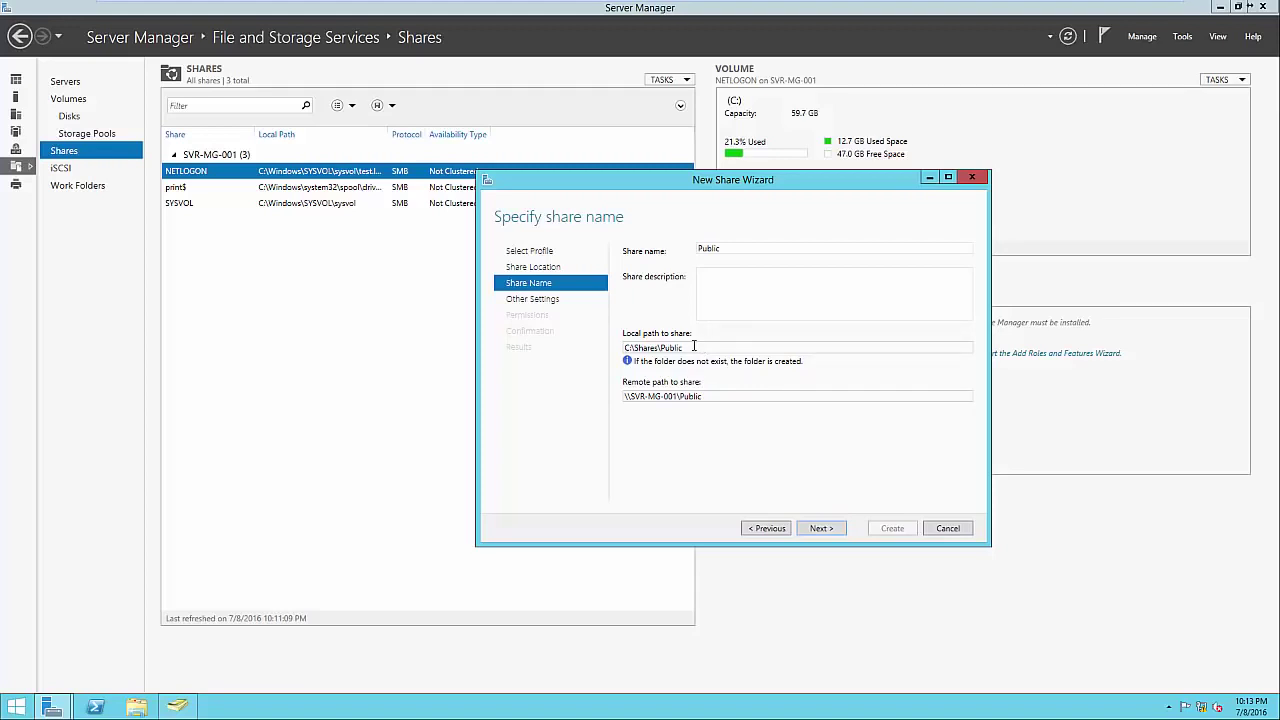
{"action": "triple_click", "coordinate": [718, 396]}
{"action": "left_click", "coordinate": [720, 396]}
{"action": "left_click", "coordinate": [817, 530]}
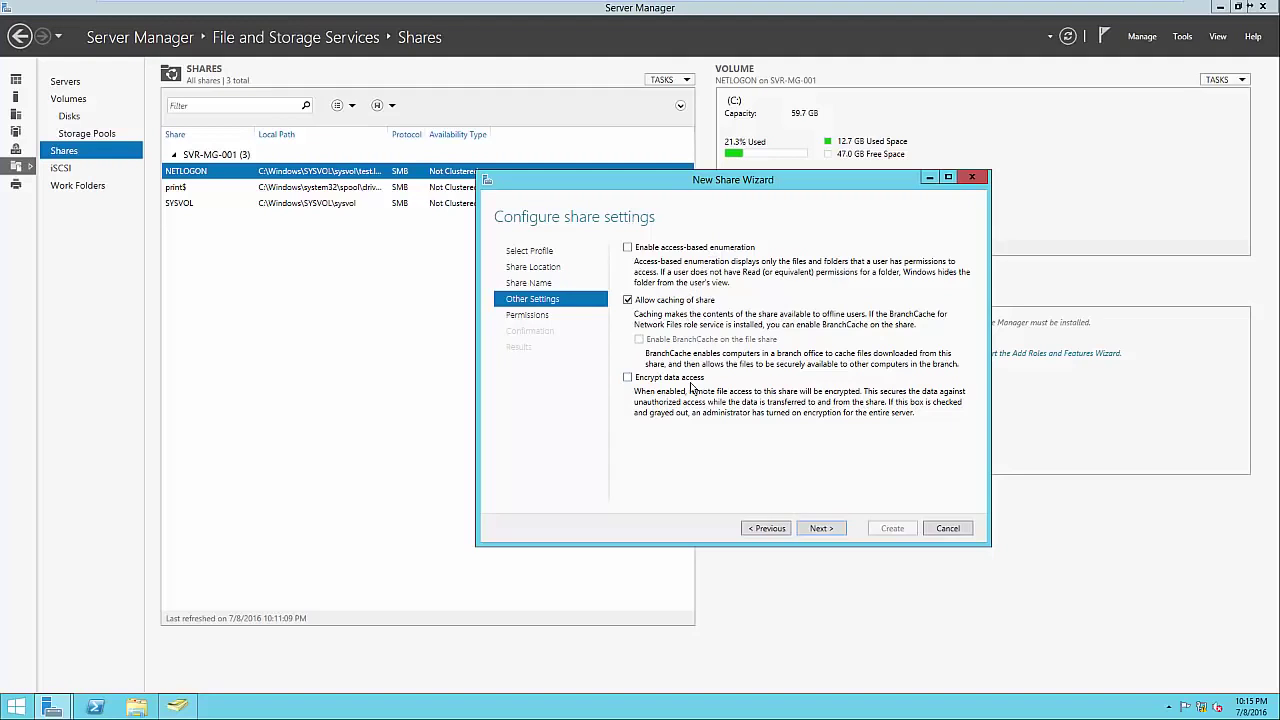
Keep the default settings and permissions, create the Public share, and close the wizard.
{"action": "left_click", "coordinate": [818, 531]}
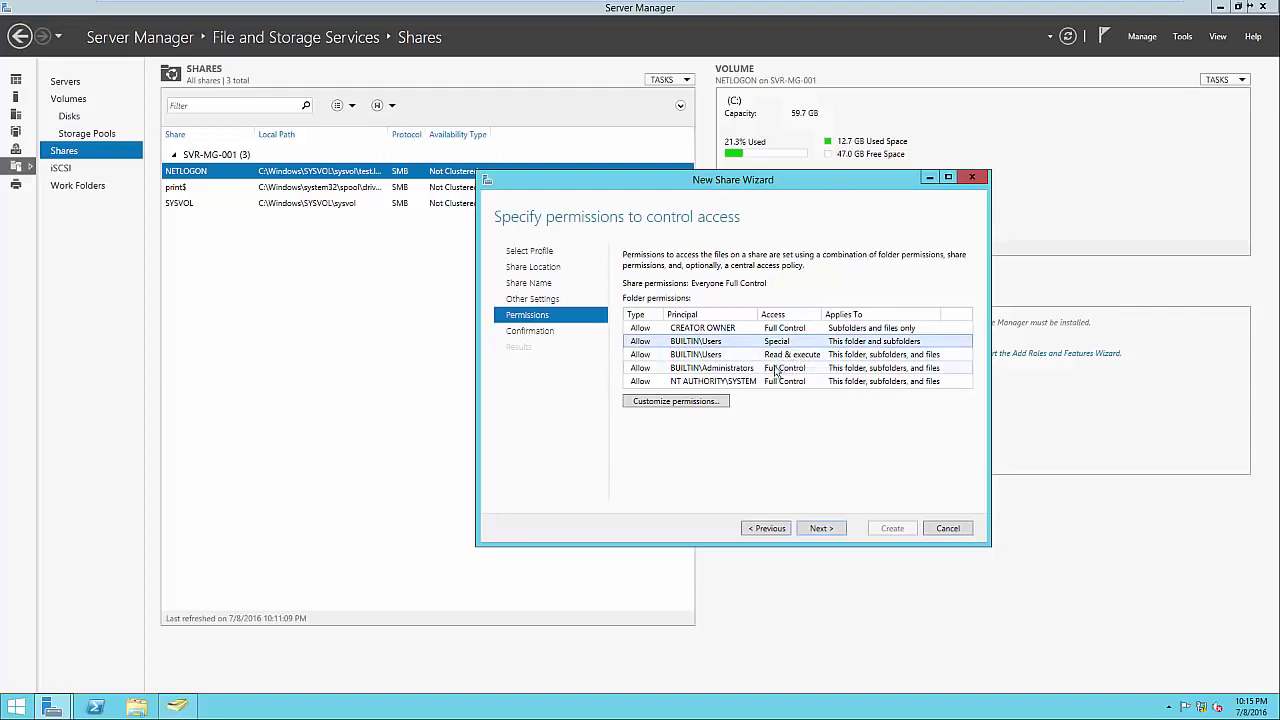
{"action": "left_click", "coordinate": [743, 369]}
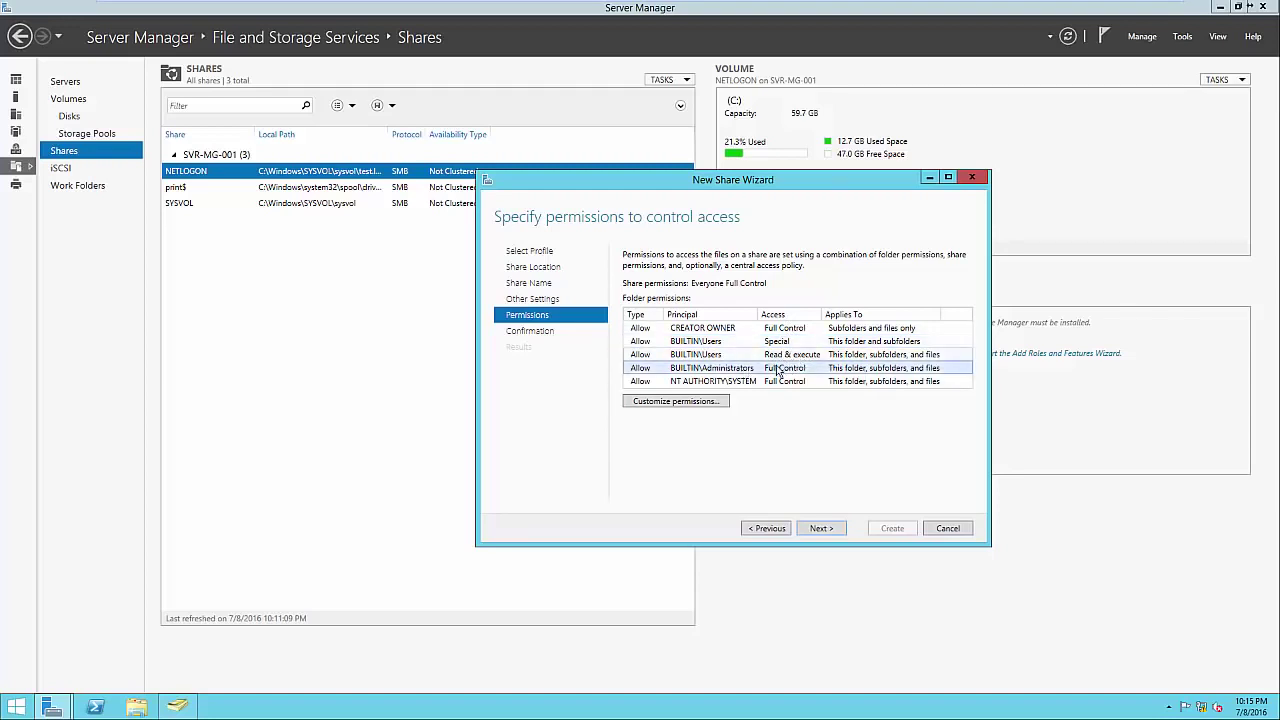
{"action": "left_click", "coordinate": [753, 383]}
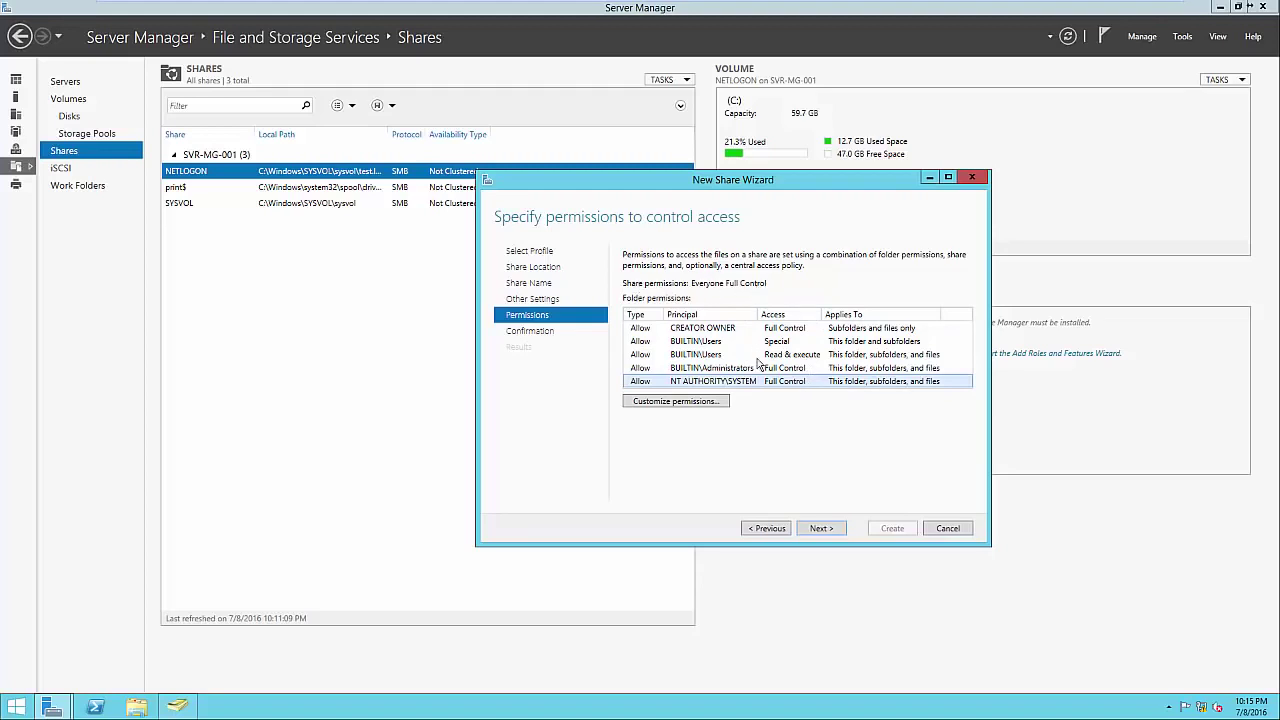
{"action": "left_click", "coordinate": [820, 528]}
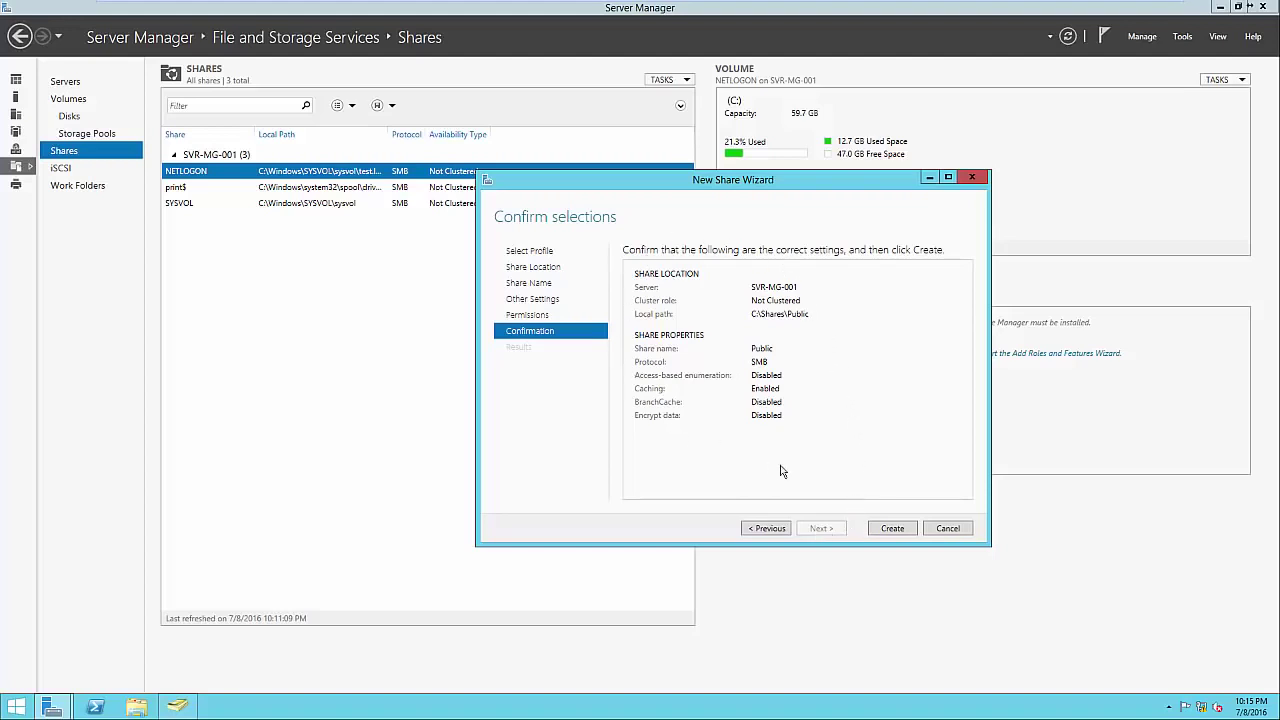
{"action": "left_click", "coordinate": [884, 530]}
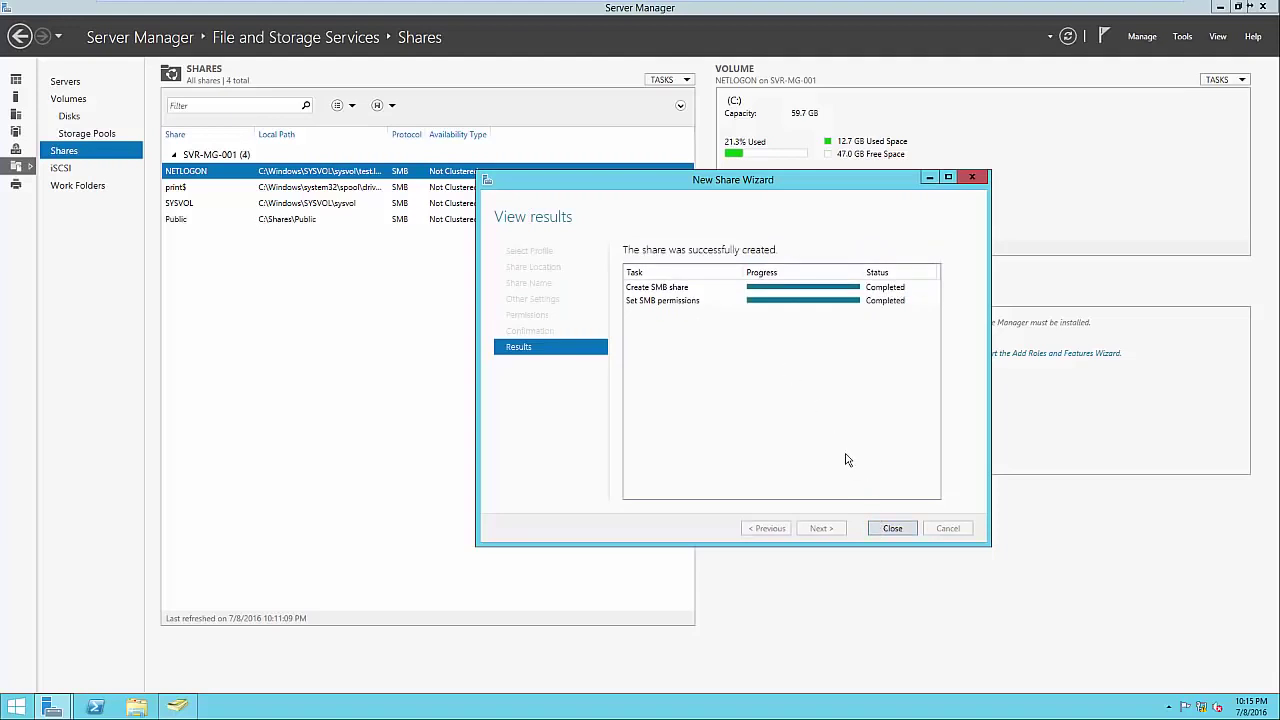
{"action": "left_click", "coordinate": [890, 528]}
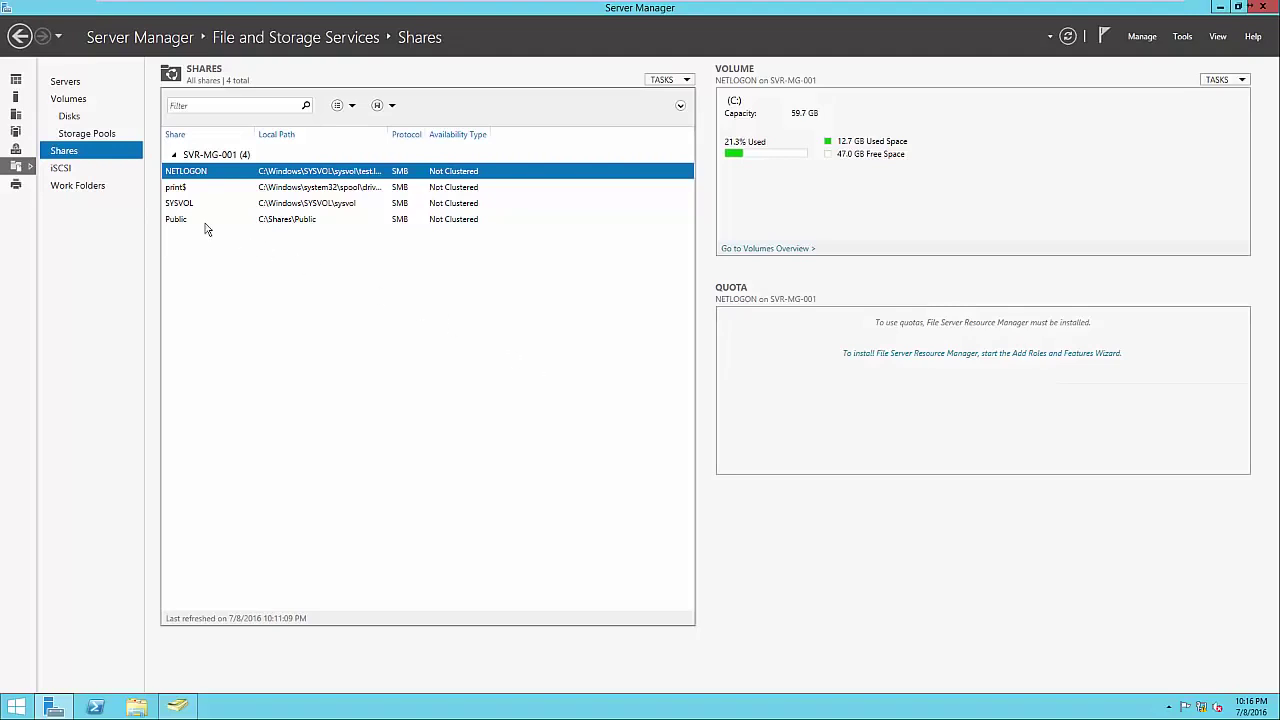
{"action": "left_click", "coordinate": [416, 228]}
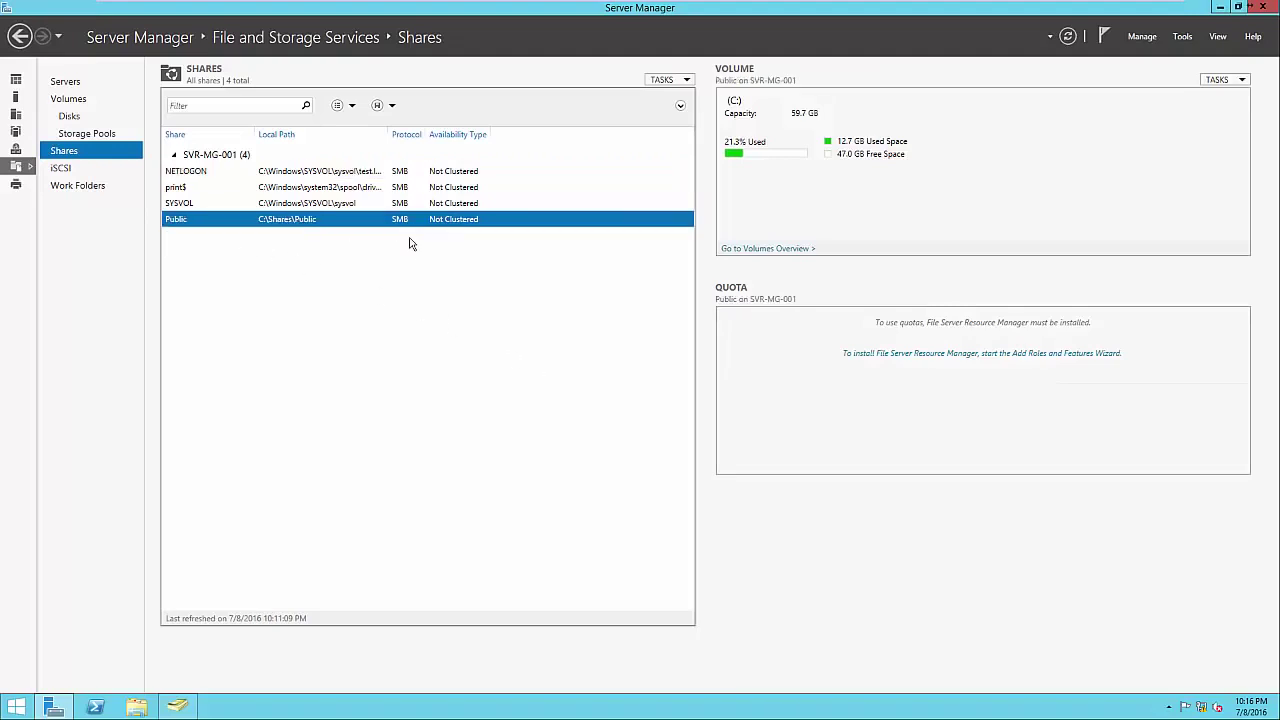
{"action": "left_click", "coordinate": [143, 707]}
{"action": "left_click", "coordinate": [484, 280]}
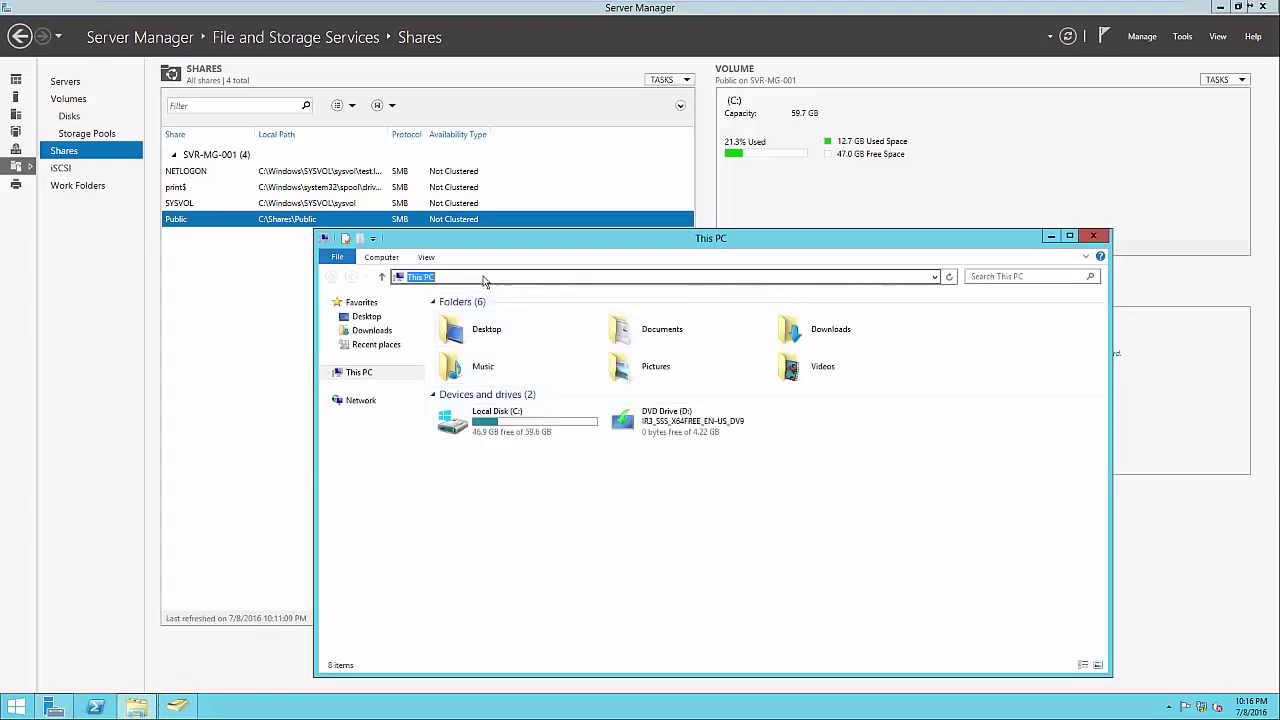
{"action": "type", "text": "\\\\SVR-0M"}
{"action": "key", "text": "BackSpace"}
{"action": "key", "text": "BackSpace"}
{"action": "type", "text": "MG-001\\"}
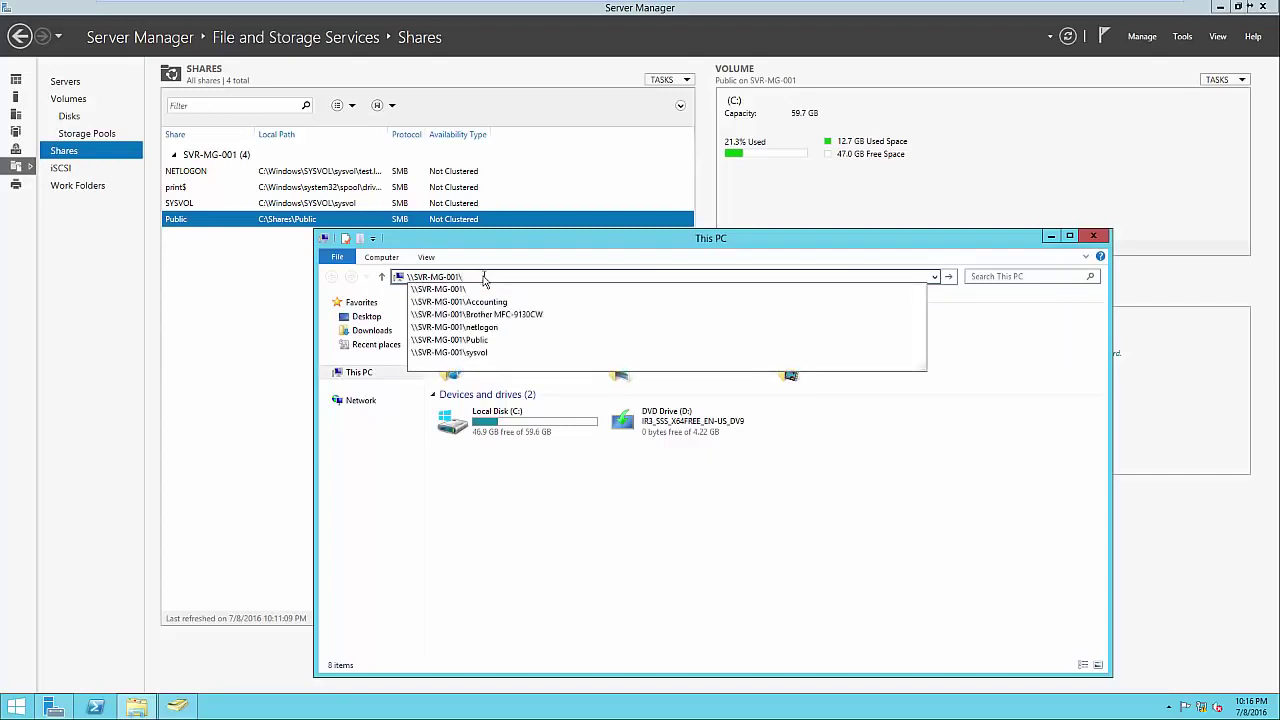
{"action": "type", "text": "Public"}
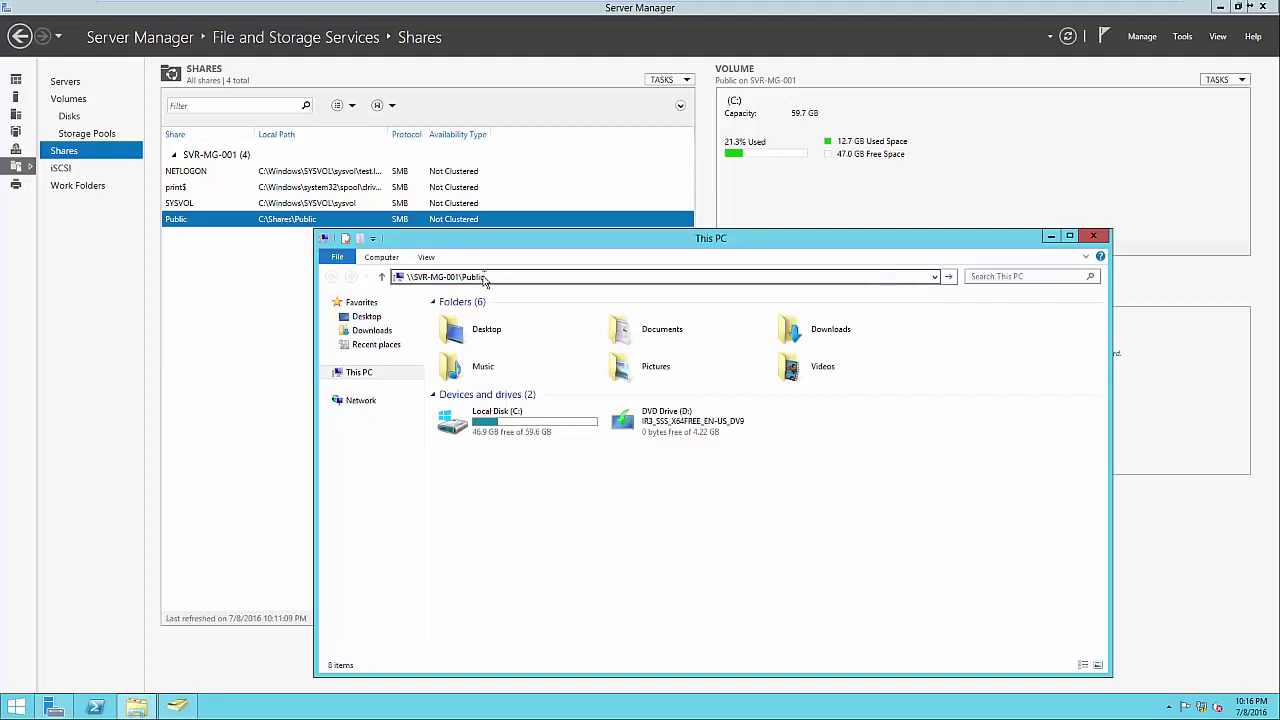
{"action": "key", "text": "Return"}
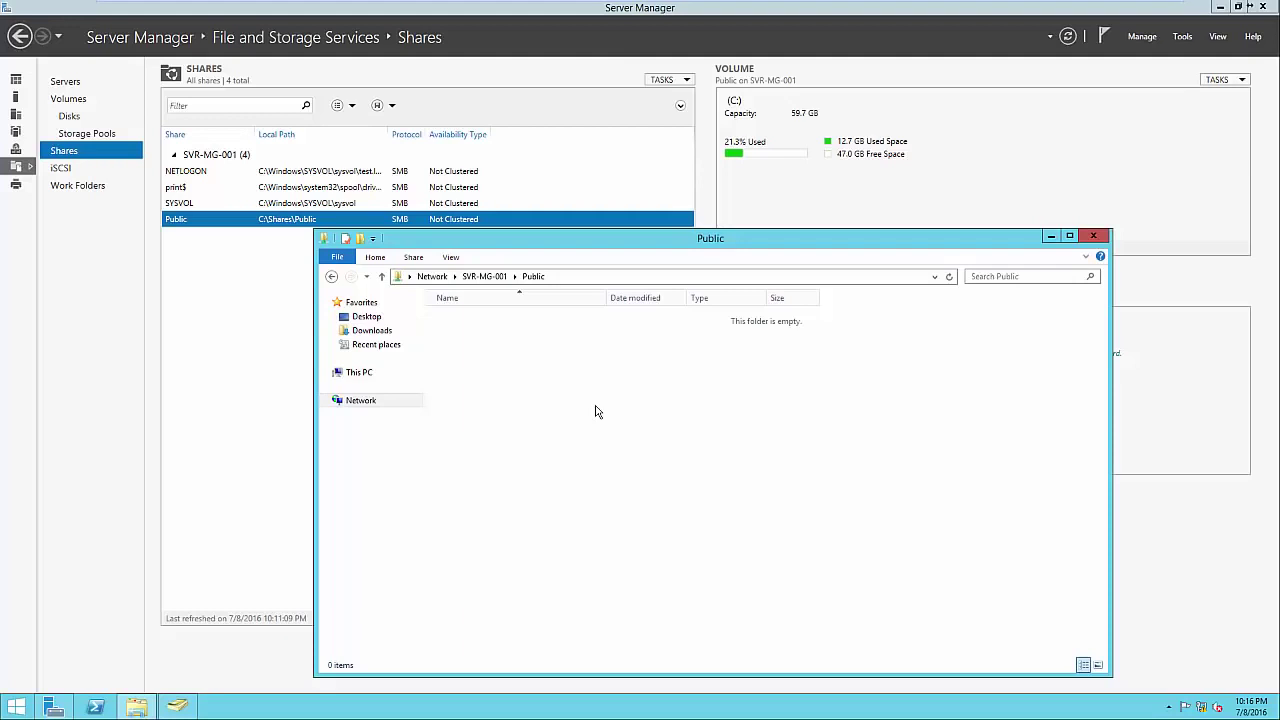
{"action": "left_click", "coordinate": [1097, 240]}
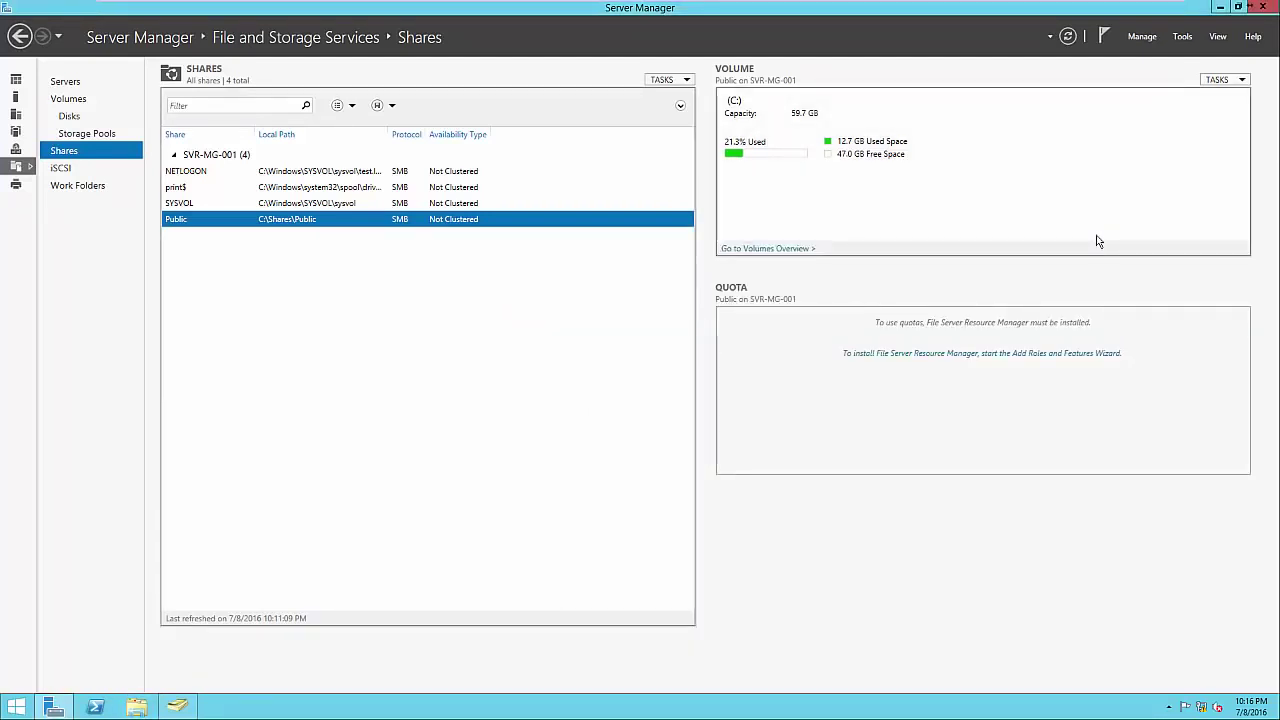
Start another SMB Share - Quick on the same server and C: volume.
{"action": "right_click", "coordinate": [567, 267]}
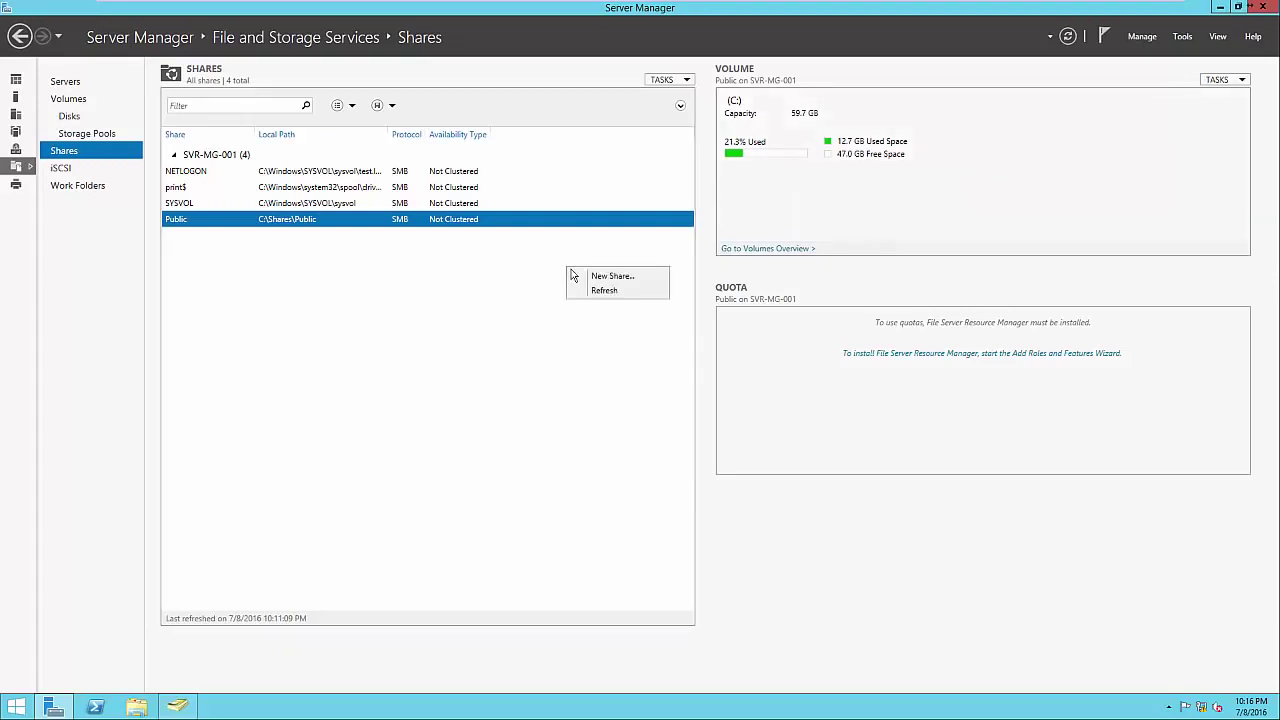
{"action": "left_click", "coordinate": [582, 276]}
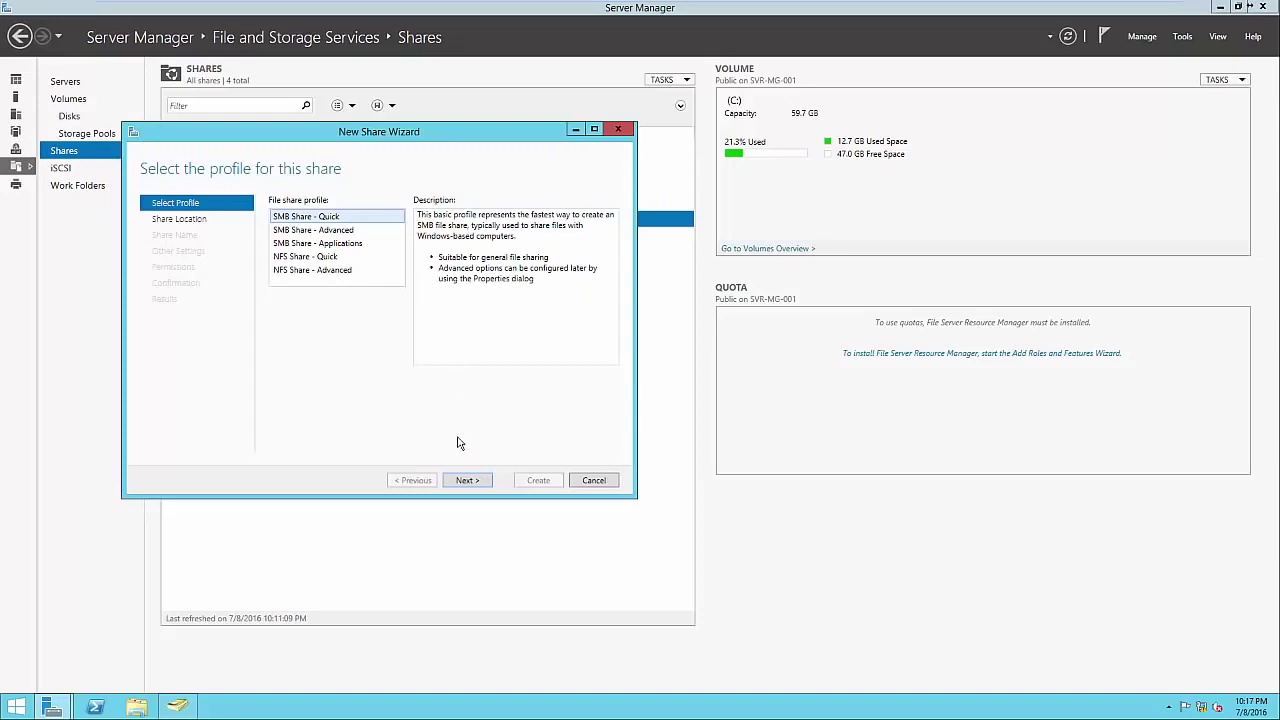
{"action": "left_click", "coordinate": [466, 481]}
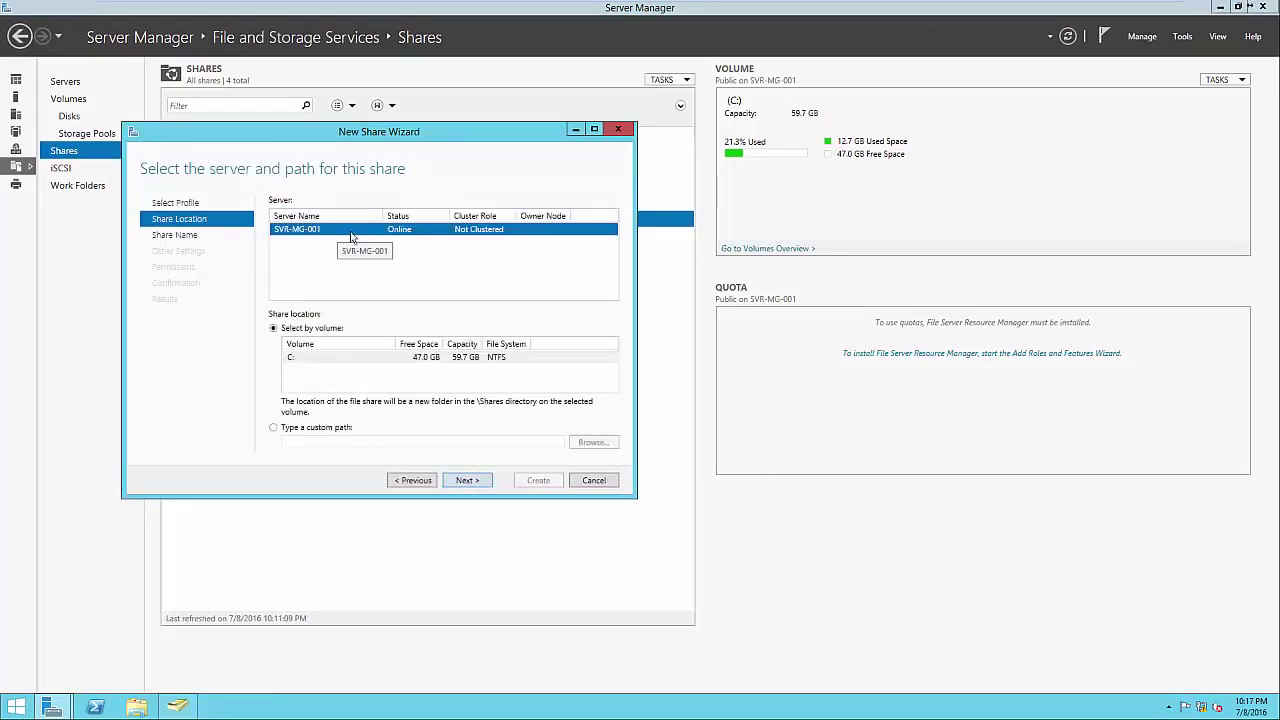
{"action": "left_click", "coordinate": [472, 481]}
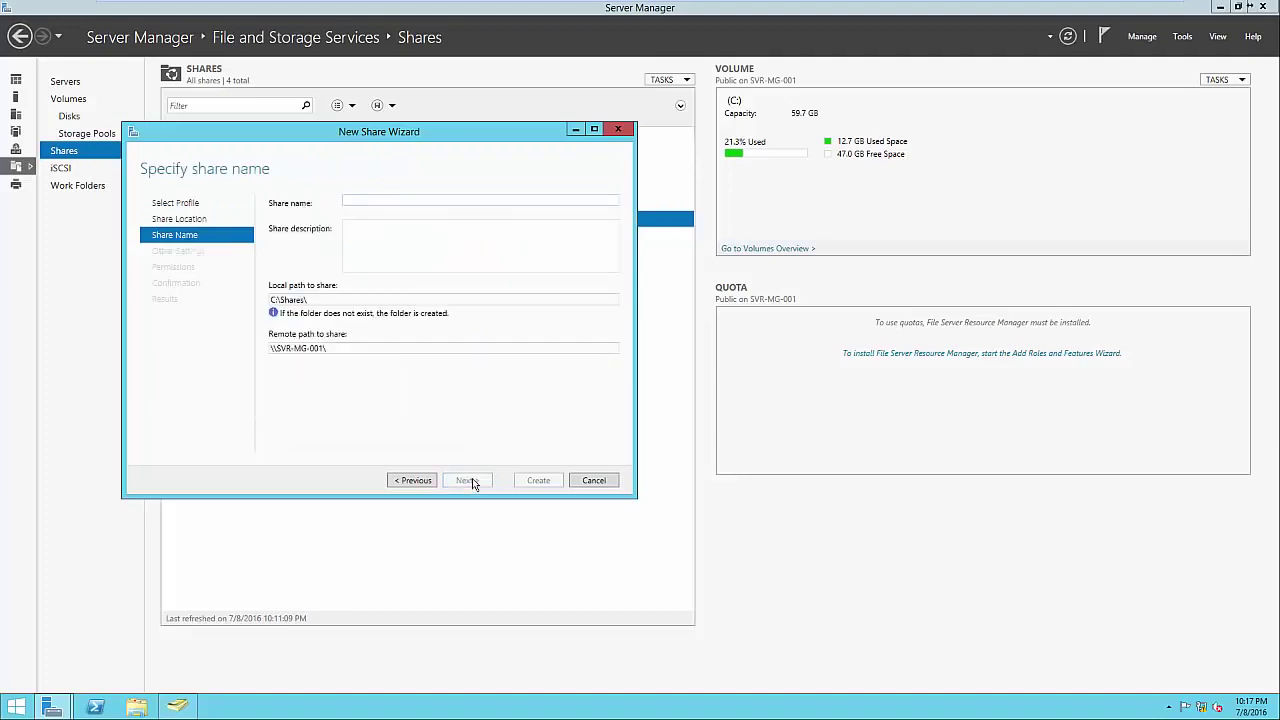
Name the share 'Accounting' at C:\Shares\Accounting and advance to its permissions page.
{"action": "type", "text": "Accounting"}
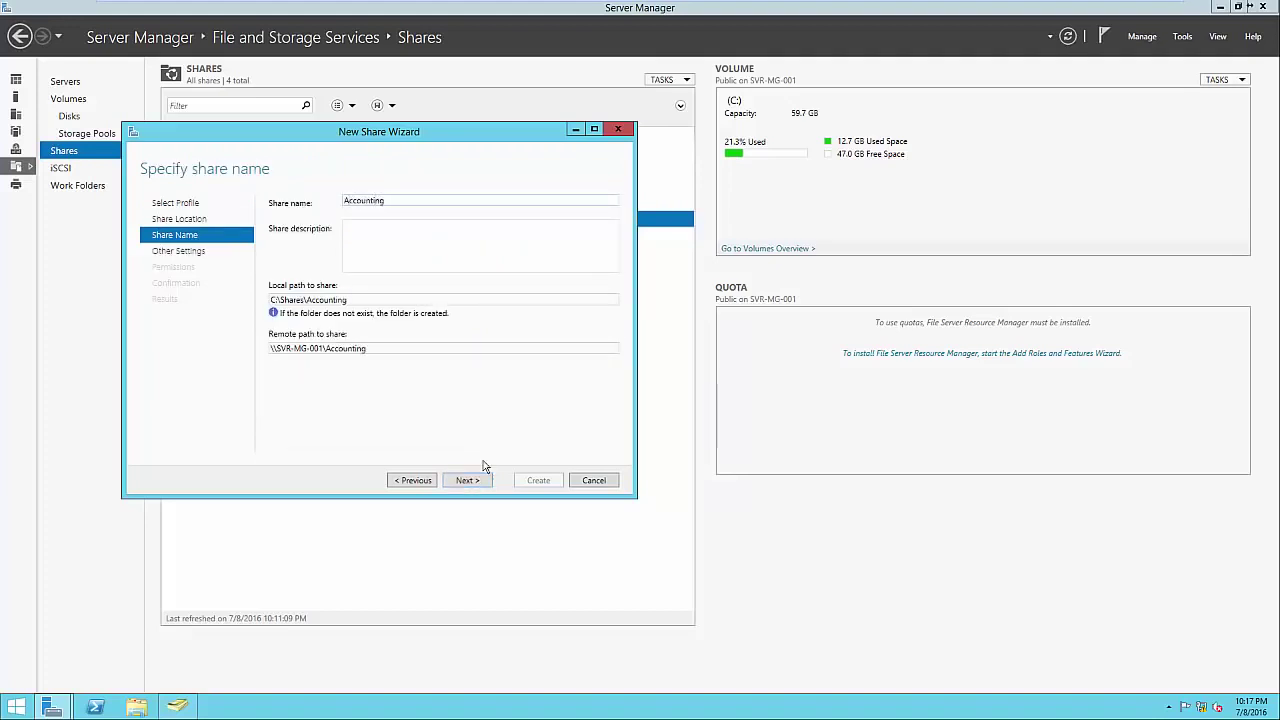
{"action": "triple_click", "coordinate": [352, 299]}
{"action": "left_click", "coordinate": [370, 302]}
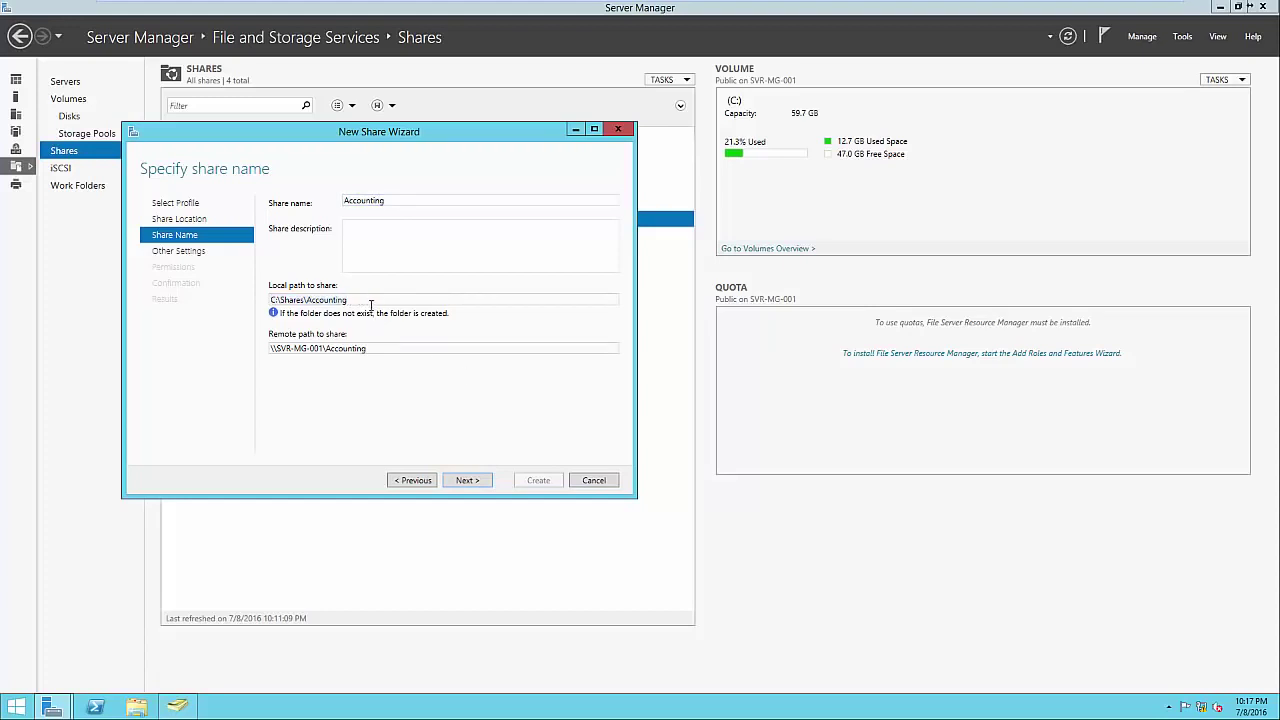
{"action": "triple_click", "coordinate": [384, 349]}
{"action": "left_click", "coordinate": [386, 349]}
{"action": "left_click", "coordinate": [468, 480]}
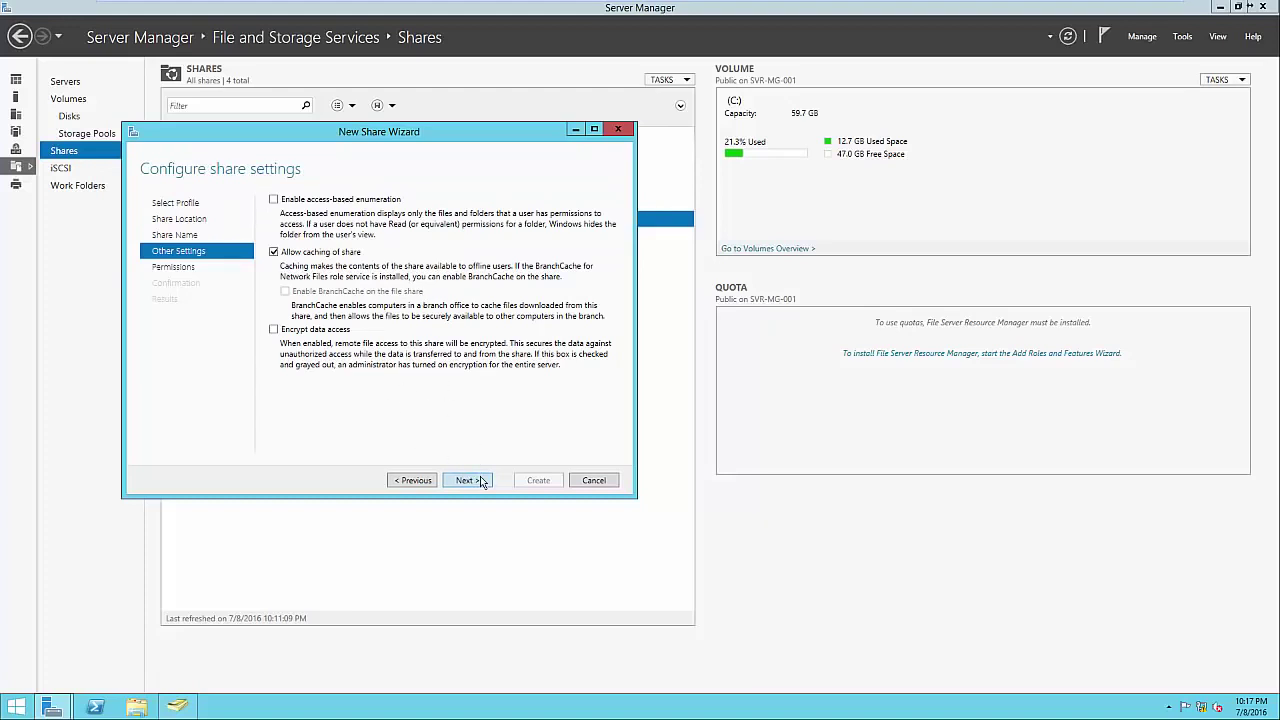
{"action": "left_click", "coordinate": [481, 481]}
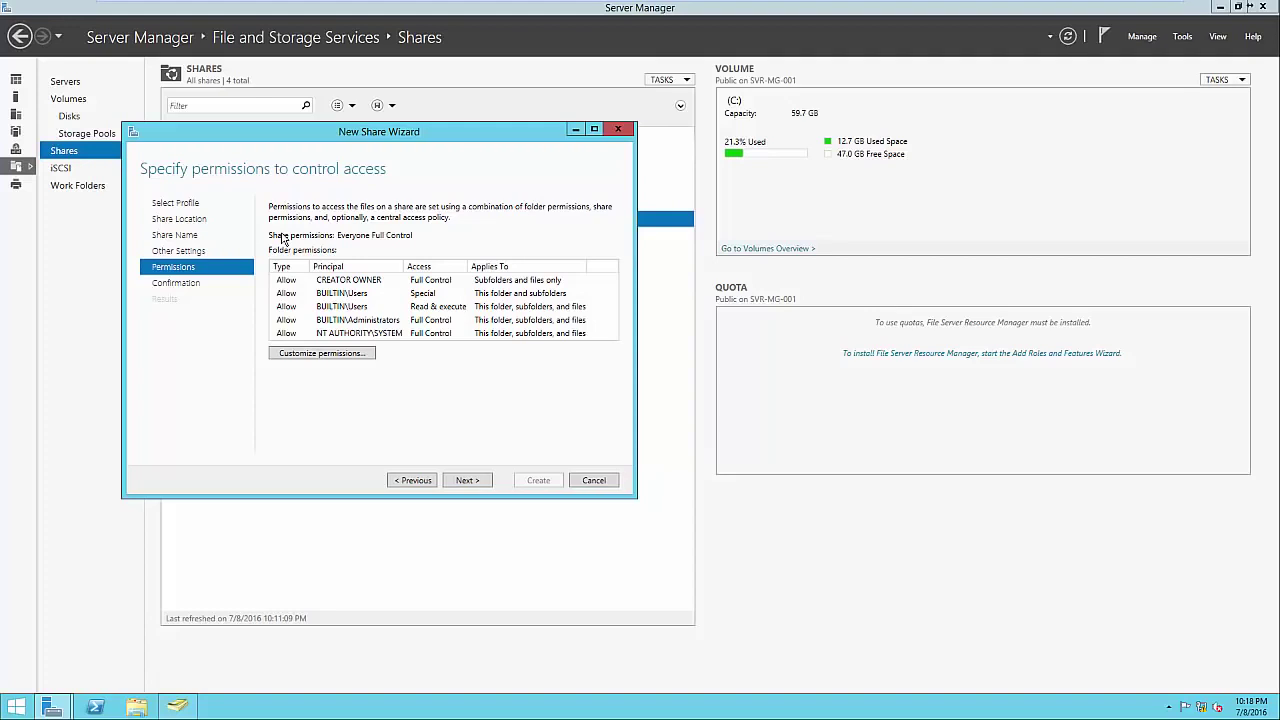
Disable inheritance on the Accounting folder, keeping explicit entries, and remove both Users entries.
{"action": "left_click", "coordinate": [357, 354]}
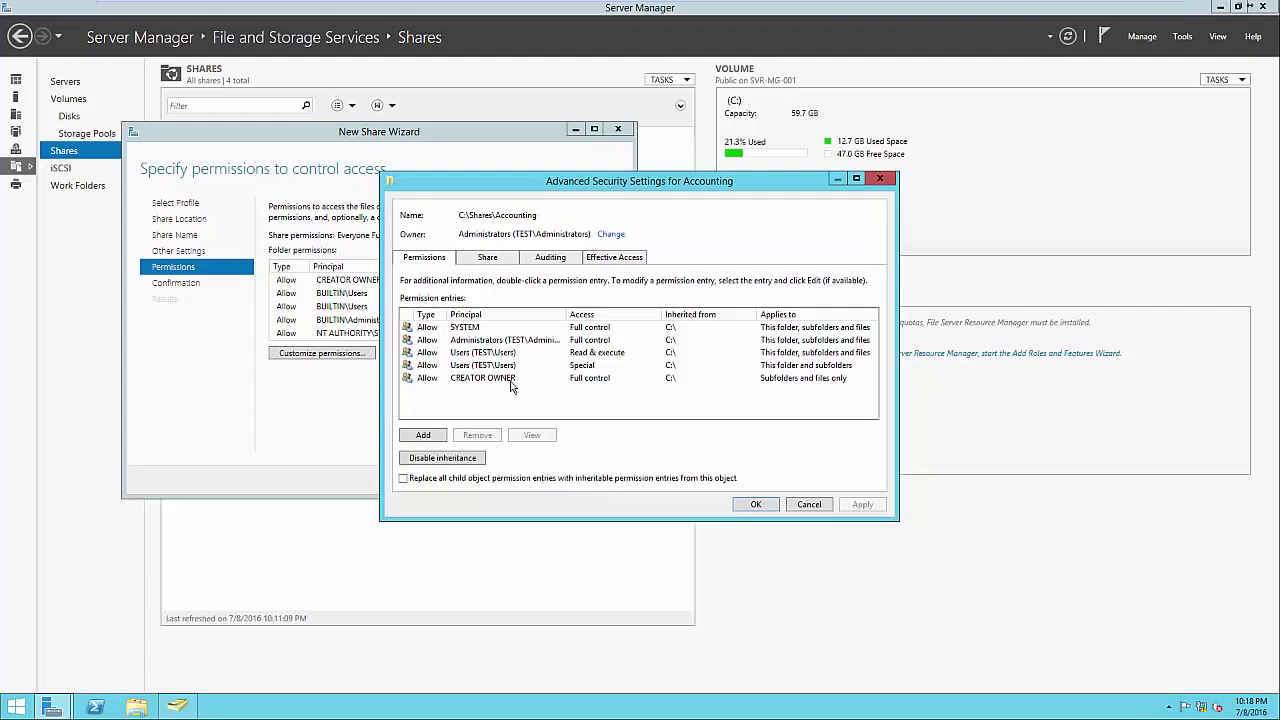
{"action": "left_click", "coordinate": [461, 462]}
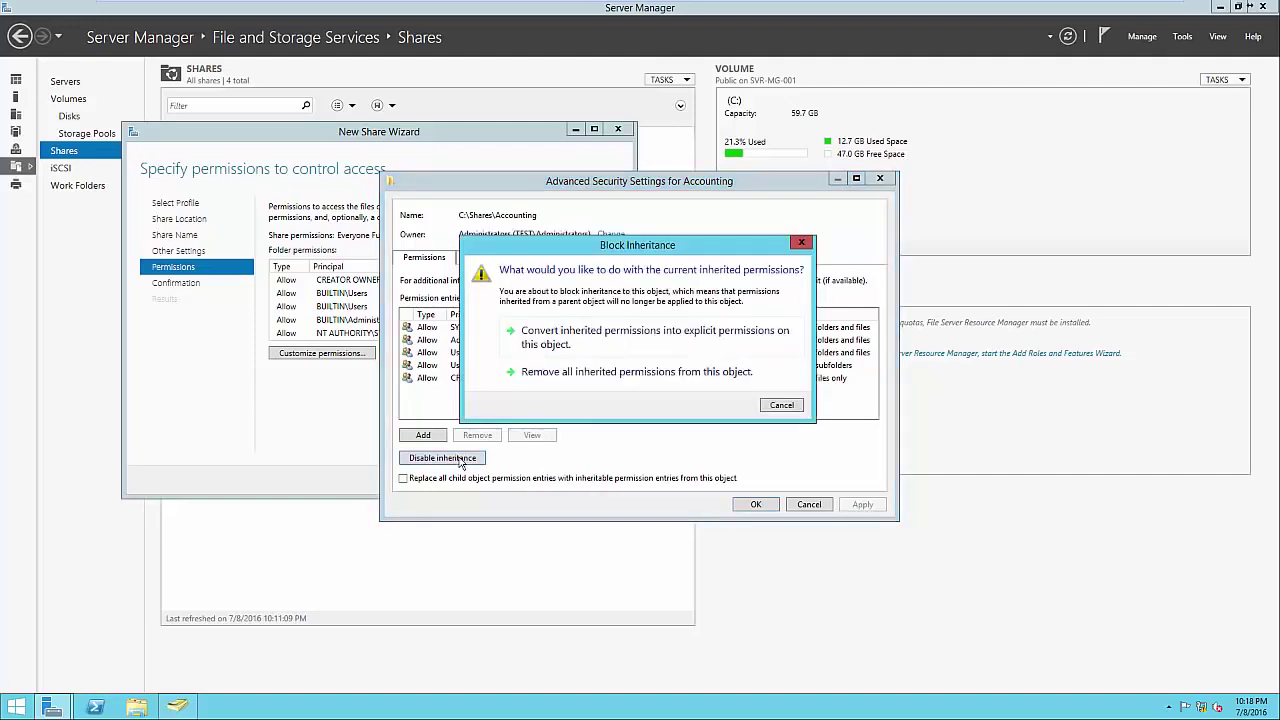
{"action": "left_click", "coordinate": [566, 347]}
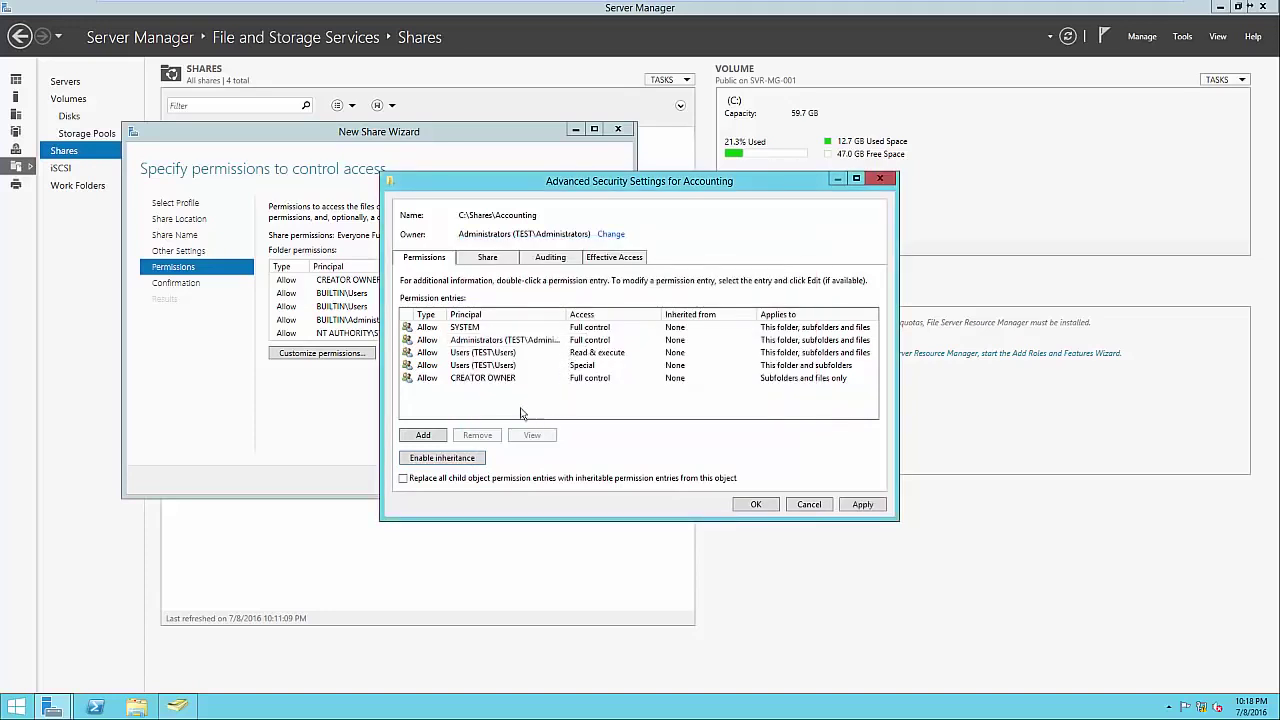
{"action": "left_click", "coordinate": [483, 356]}
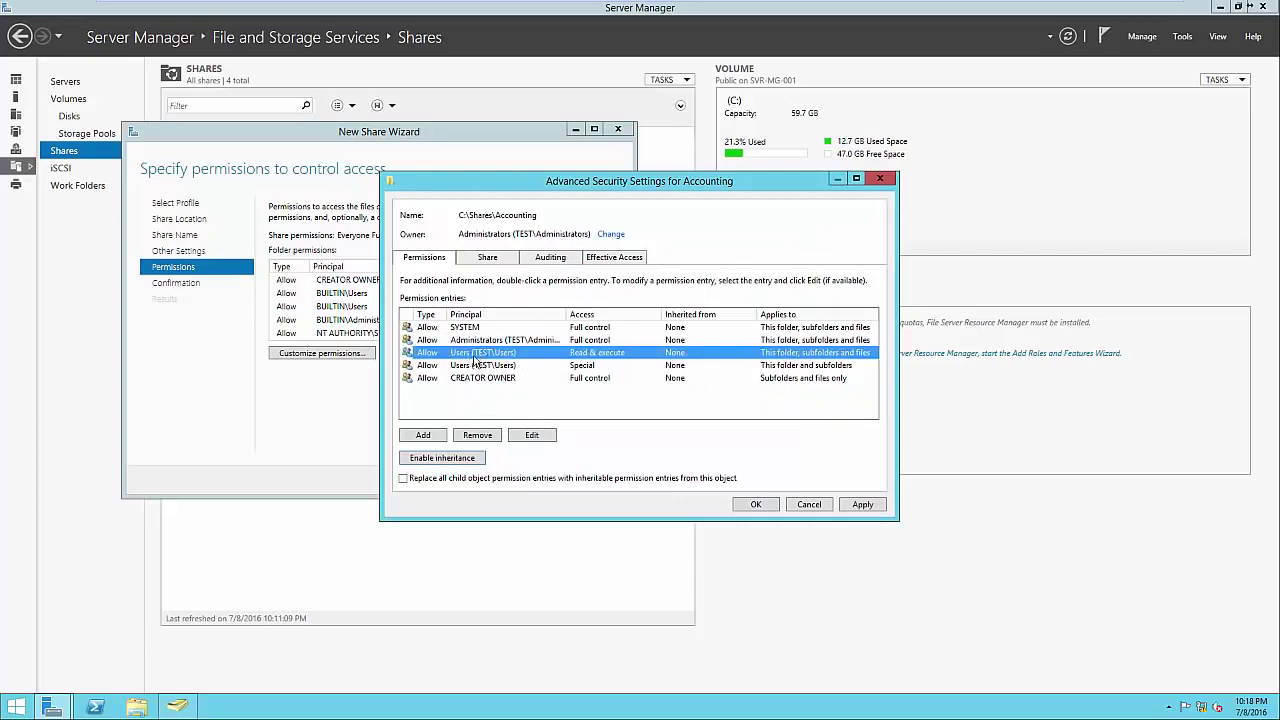
{"action": "left_click", "coordinate": [490, 435]}
{"action": "left_click", "coordinate": [490, 358]}
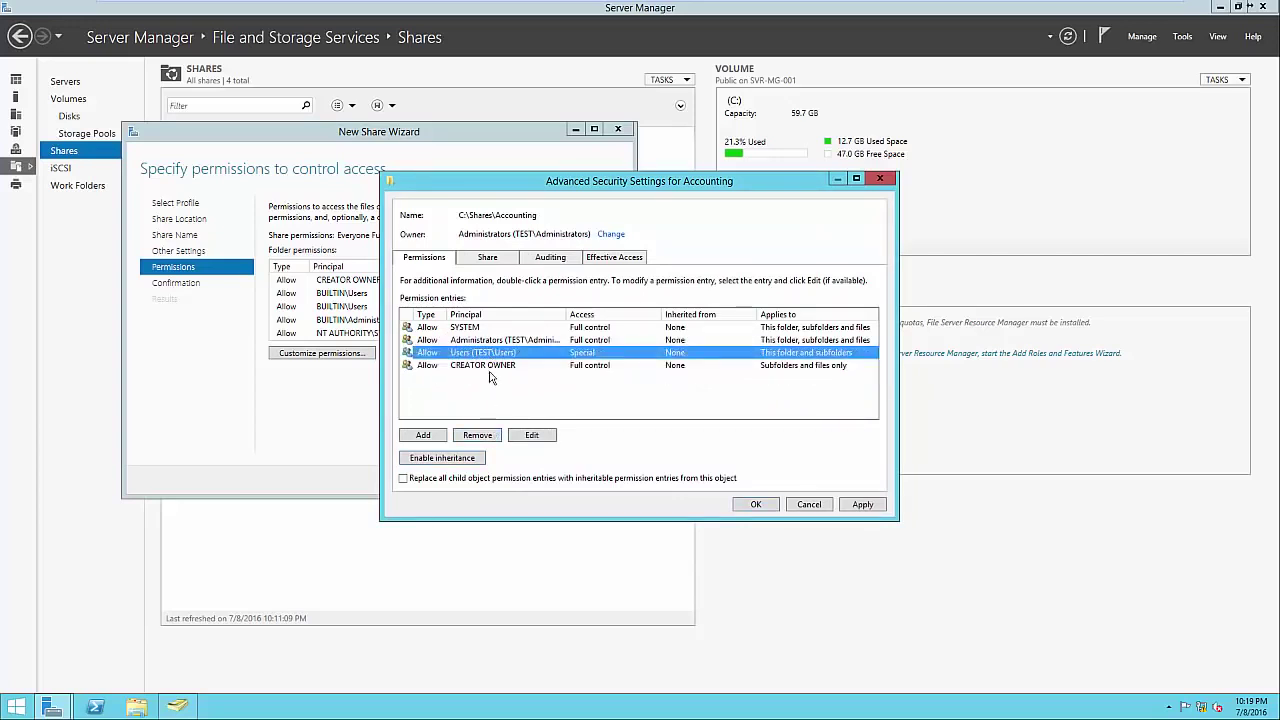
{"action": "left_click", "coordinate": [488, 435]}
{"action": "left_click", "coordinate": [423, 435]}
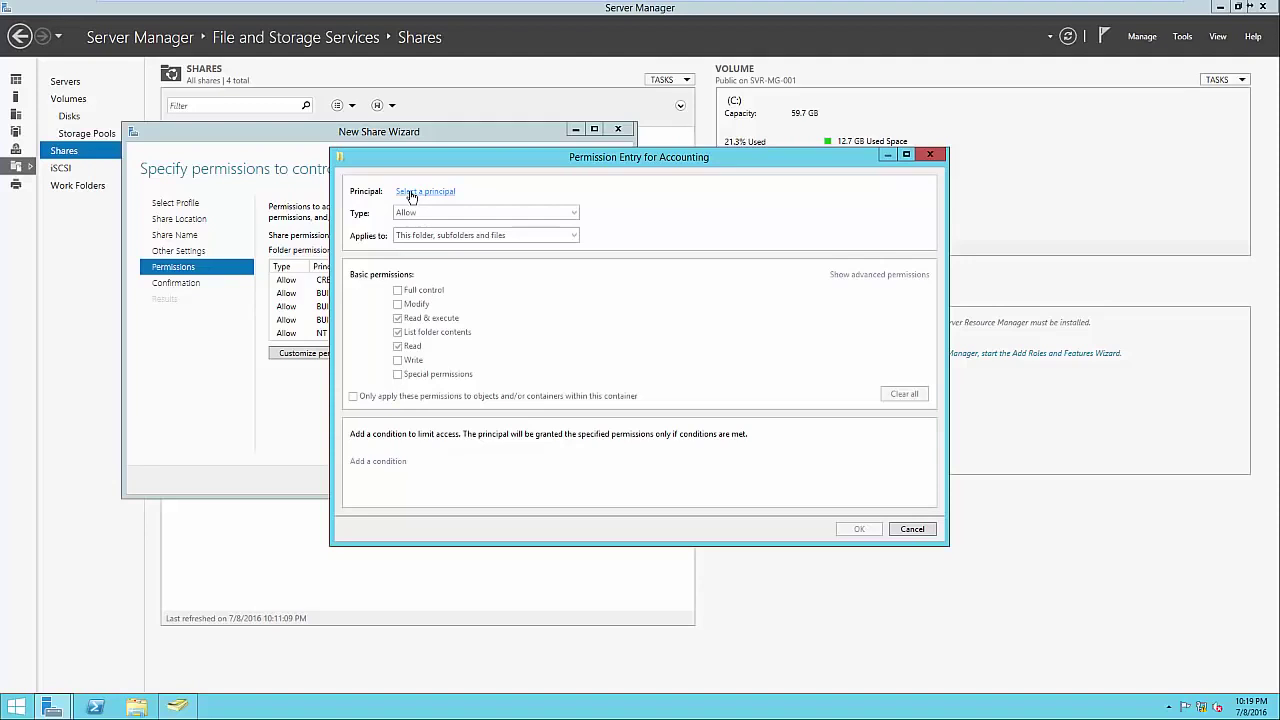
Add a Full control entry for the TEST\Accounting group and apply the folder permissions.
{"action": "left_click", "coordinate": [411, 196]}
{"action": "type", "text": "Accounting"}
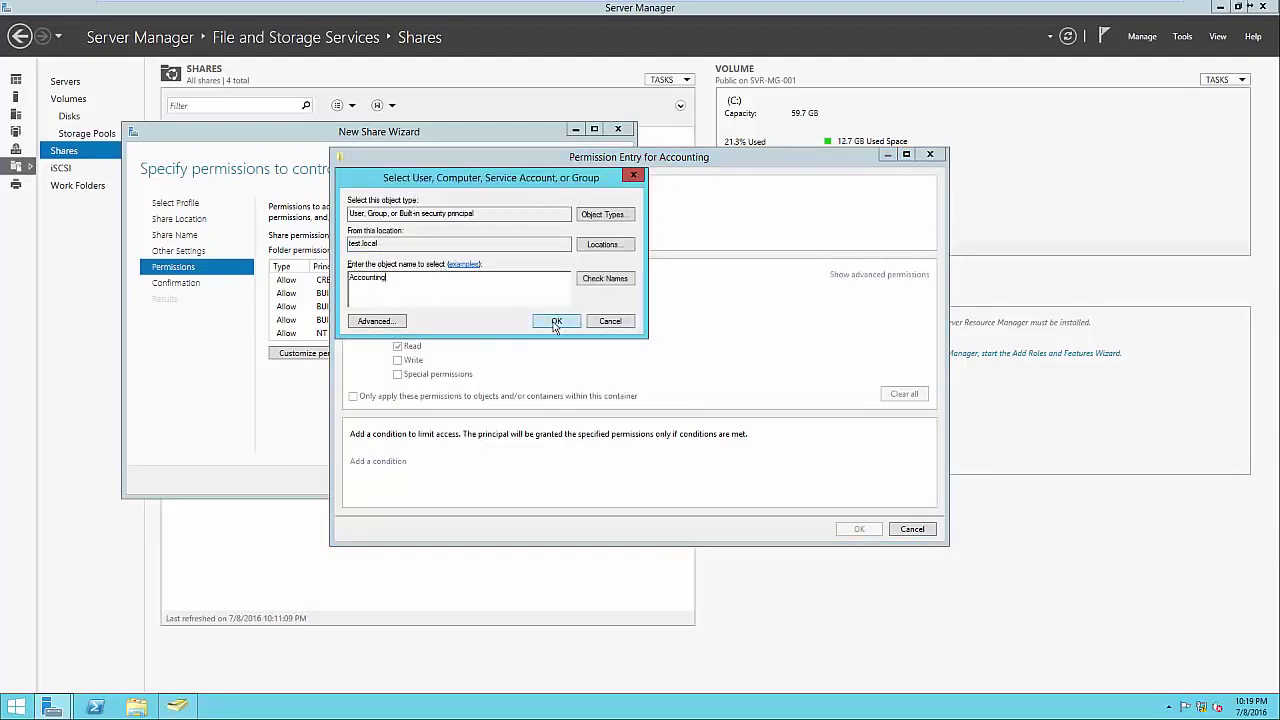
{"action": "left_click", "coordinate": [556, 322]}
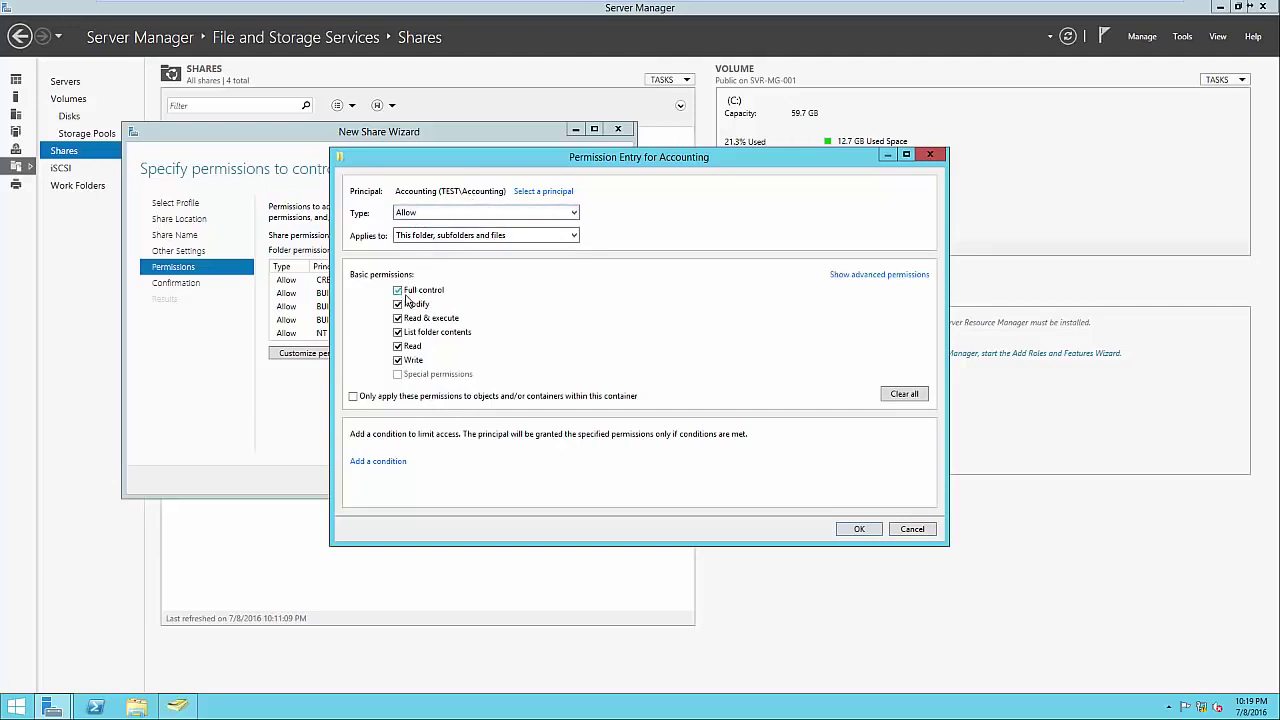
{"action": "left_click", "coordinate": [859, 530]}
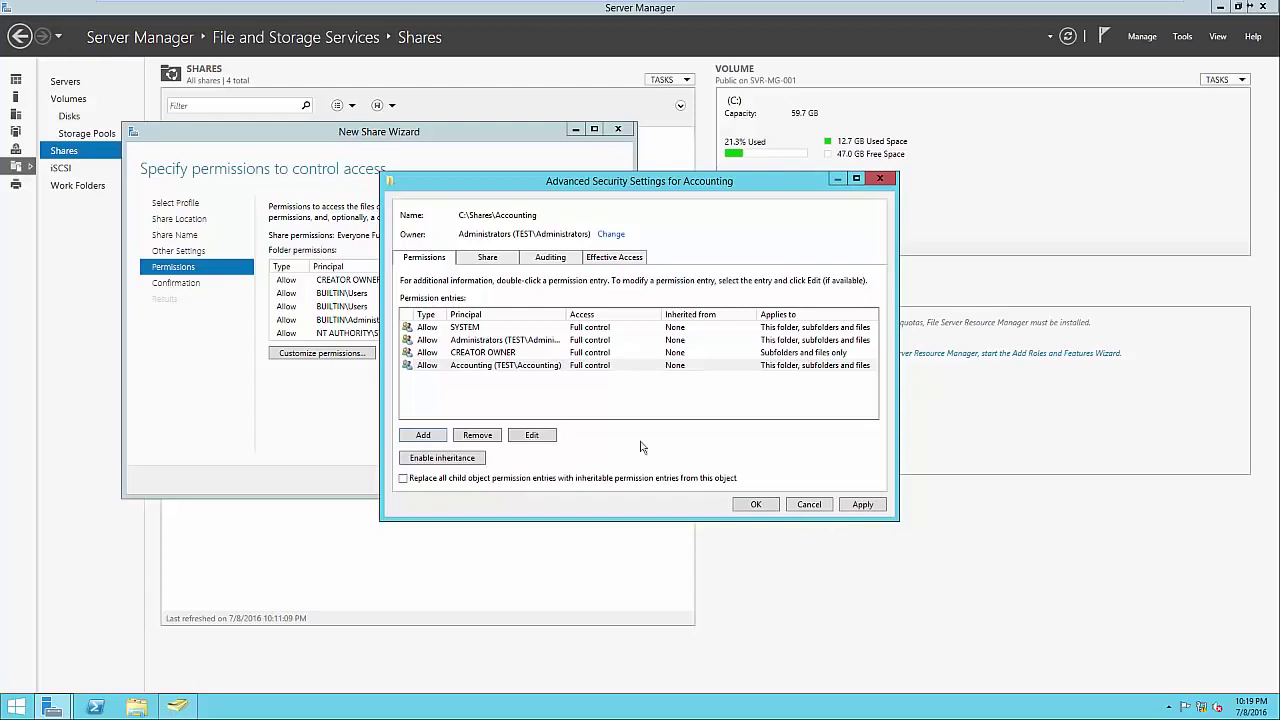
{"action": "left_click_drag", "start_coordinate": [566, 316], "coordinate": [630, 316]}
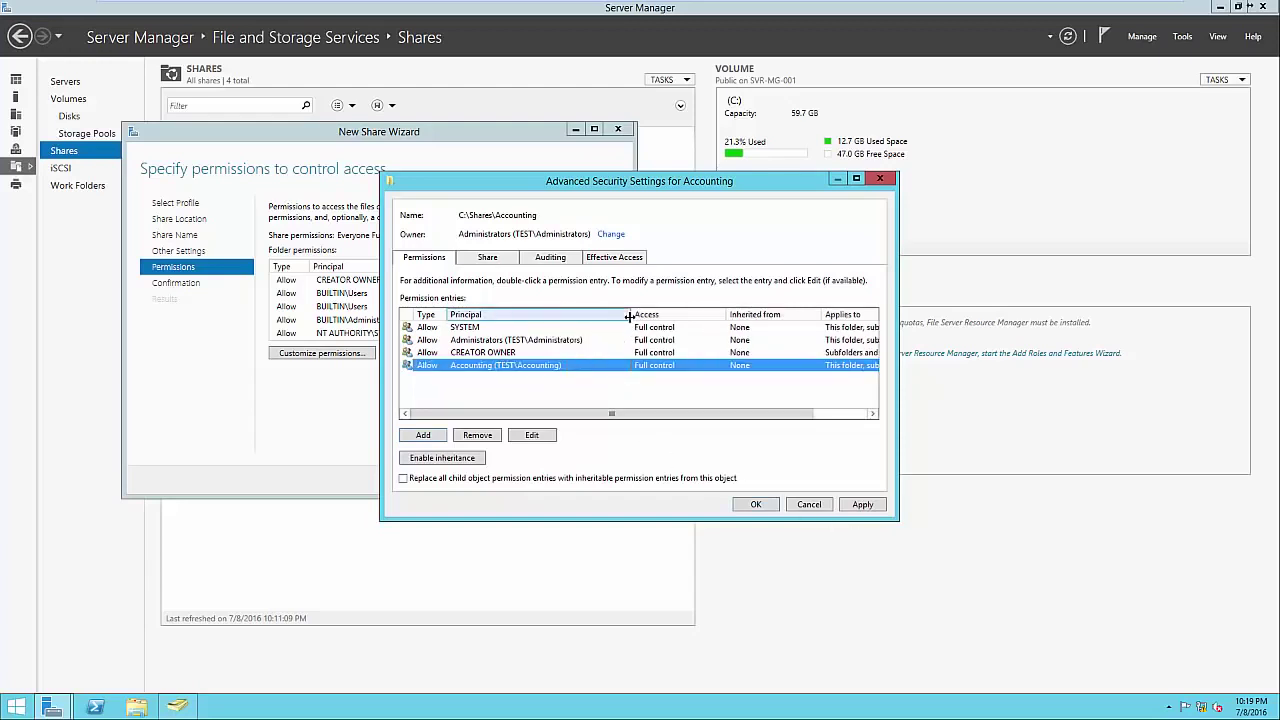
{"action": "left_click", "coordinate": [545, 341]}
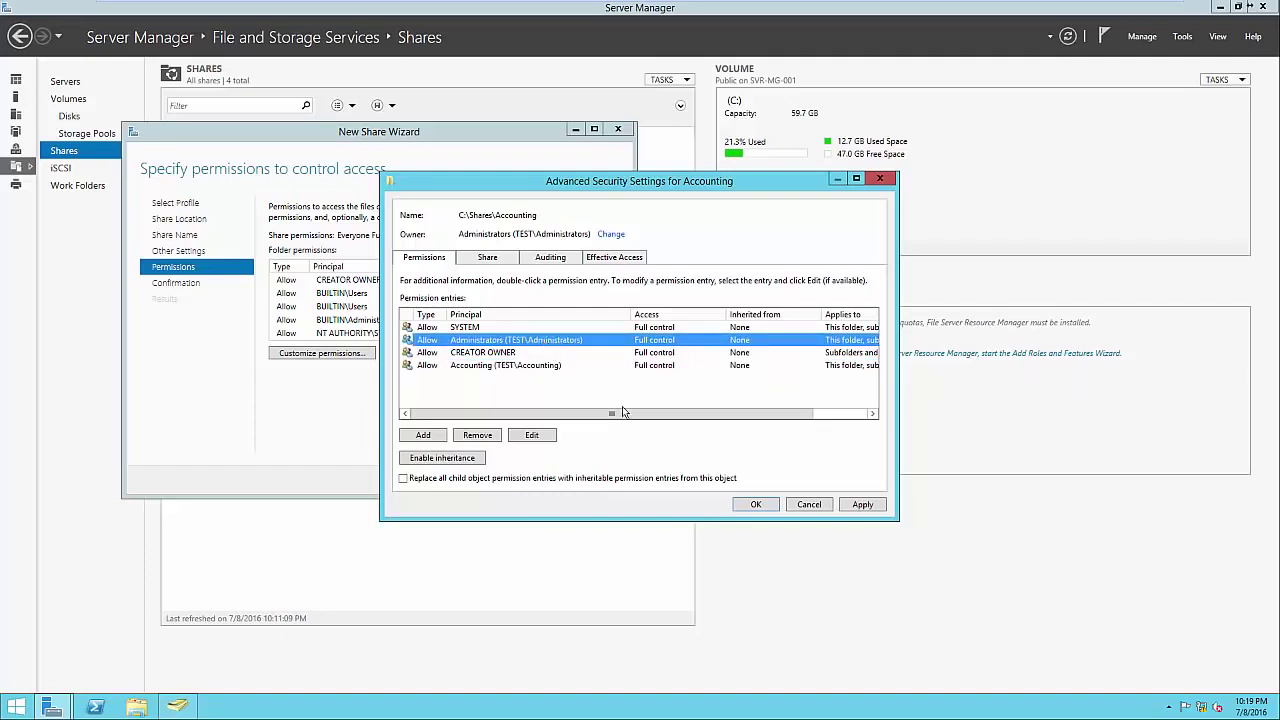
{"action": "left_click", "coordinate": [755, 504]}
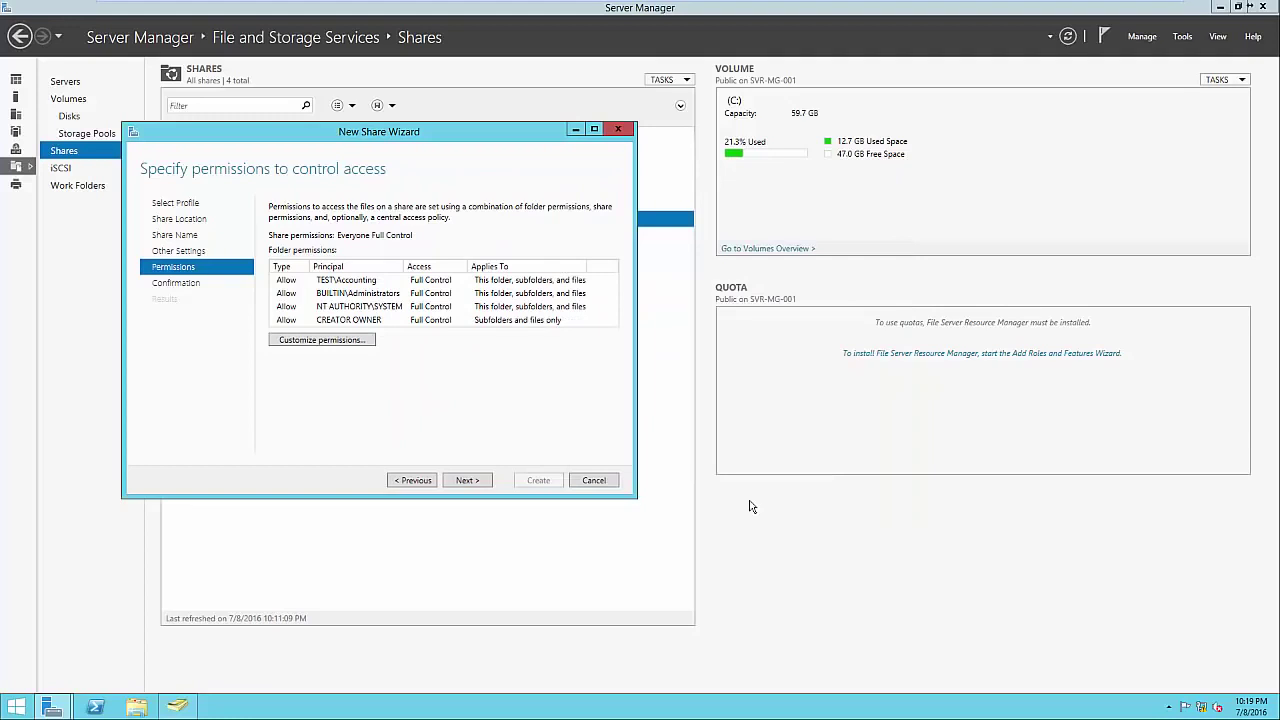
Create the Accounting share at C:\Shares\Accounting, close the wizard, and select it in the Shares list.
{"action": "left_click", "coordinate": [487, 482]}
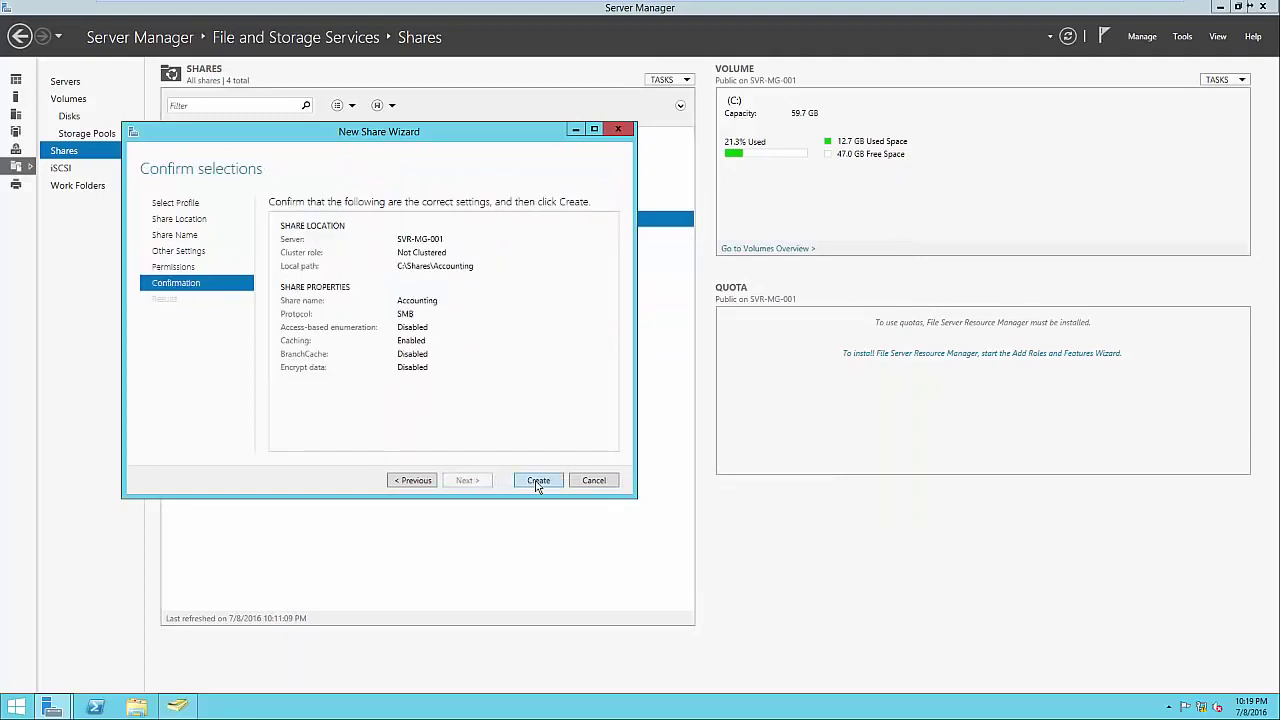
{"action": "left_click", "coordinate": [538, 481]}
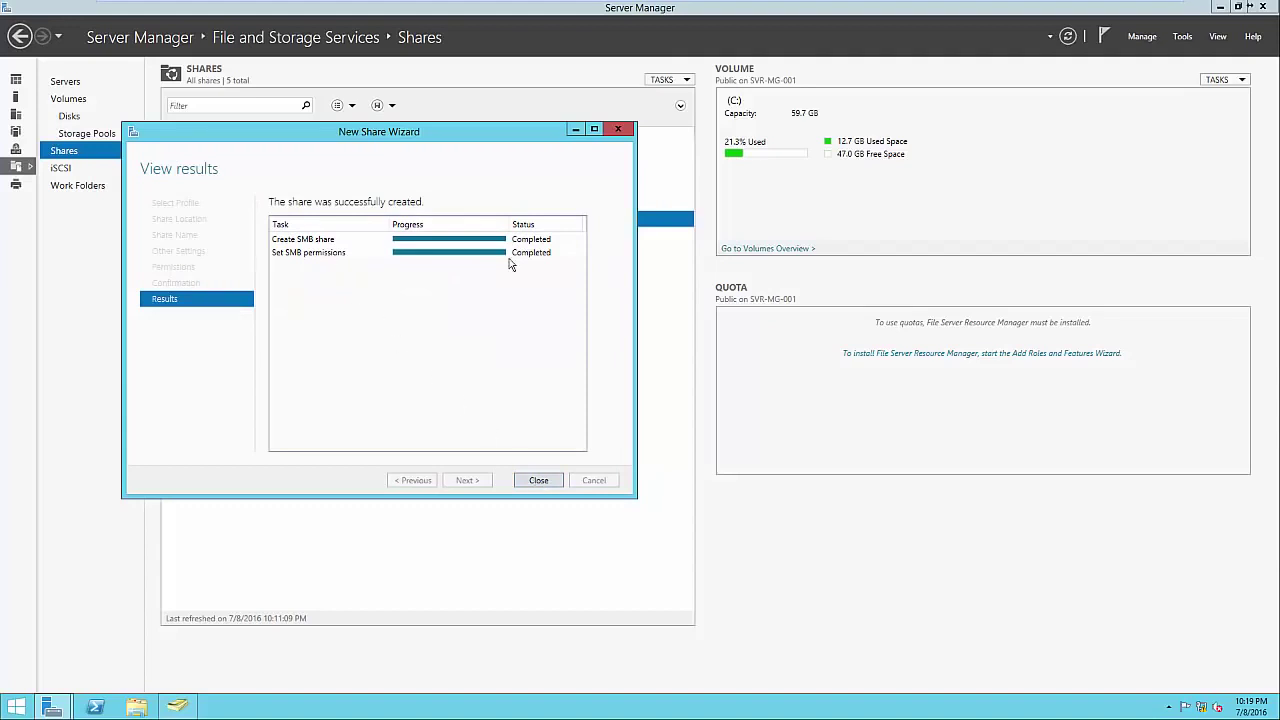
{"action": "left_click", "coordinate": [550, 480]}
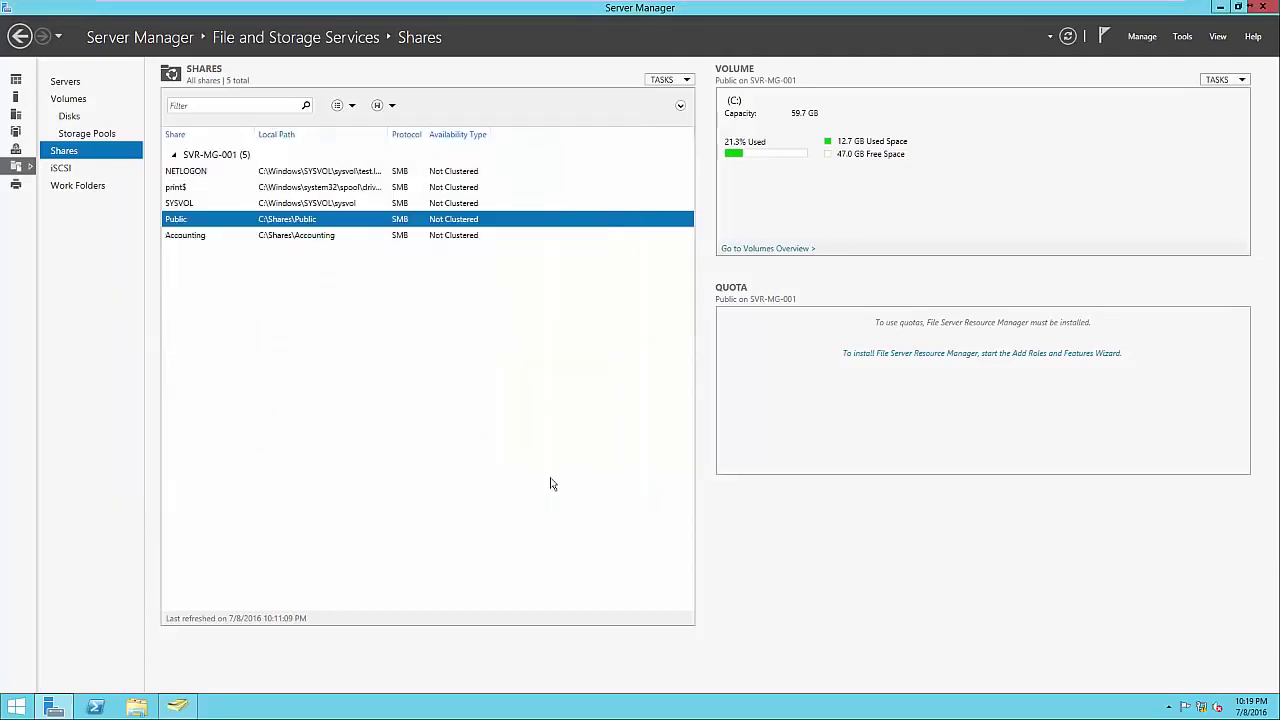
{"action": "left_click", "coordinate": [333, 236]}
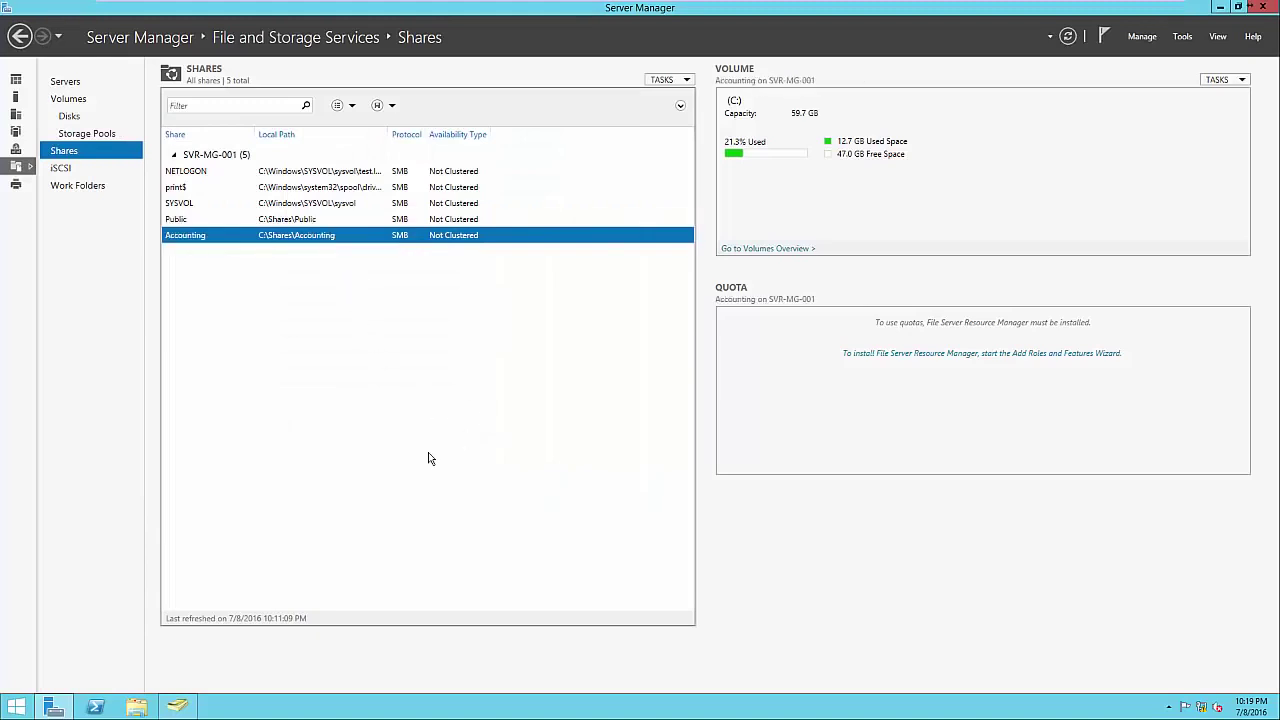
{"action": "left_click", "coordinate": [140, 708]}
{"action": "left_click", "coordinate": [473, 281]}
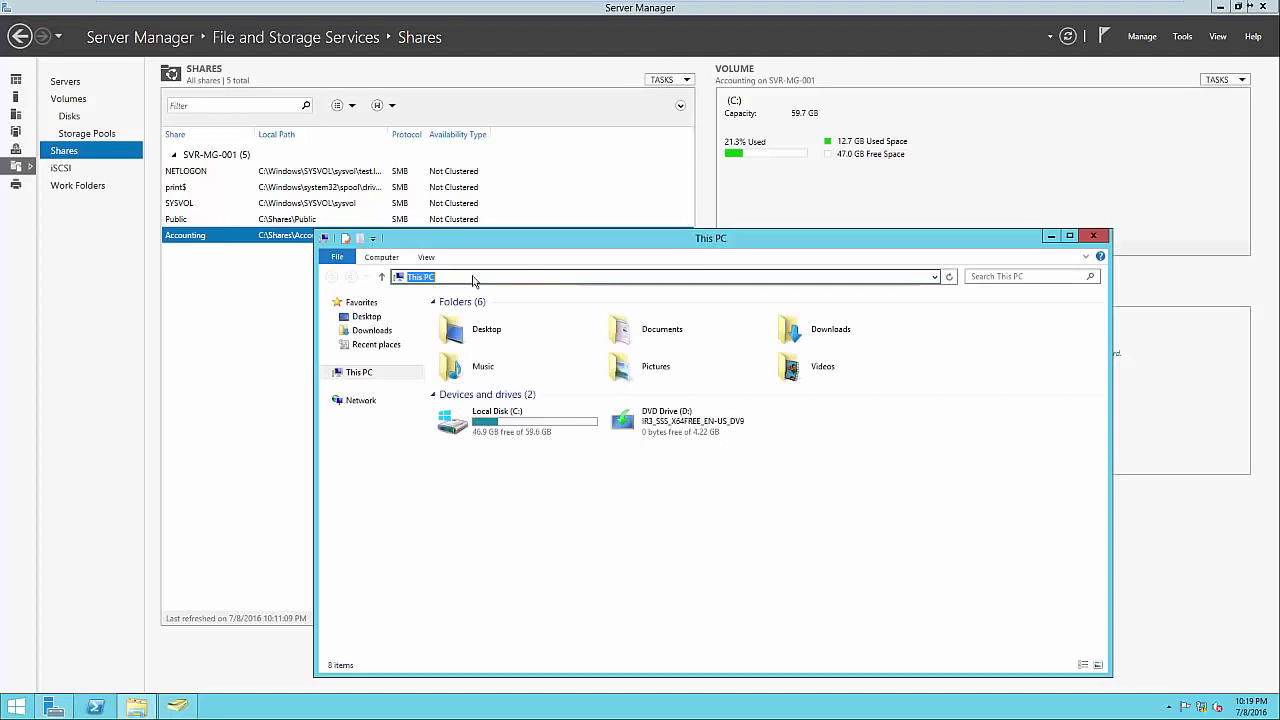
{"action": "type", "text": "\\SVR"}
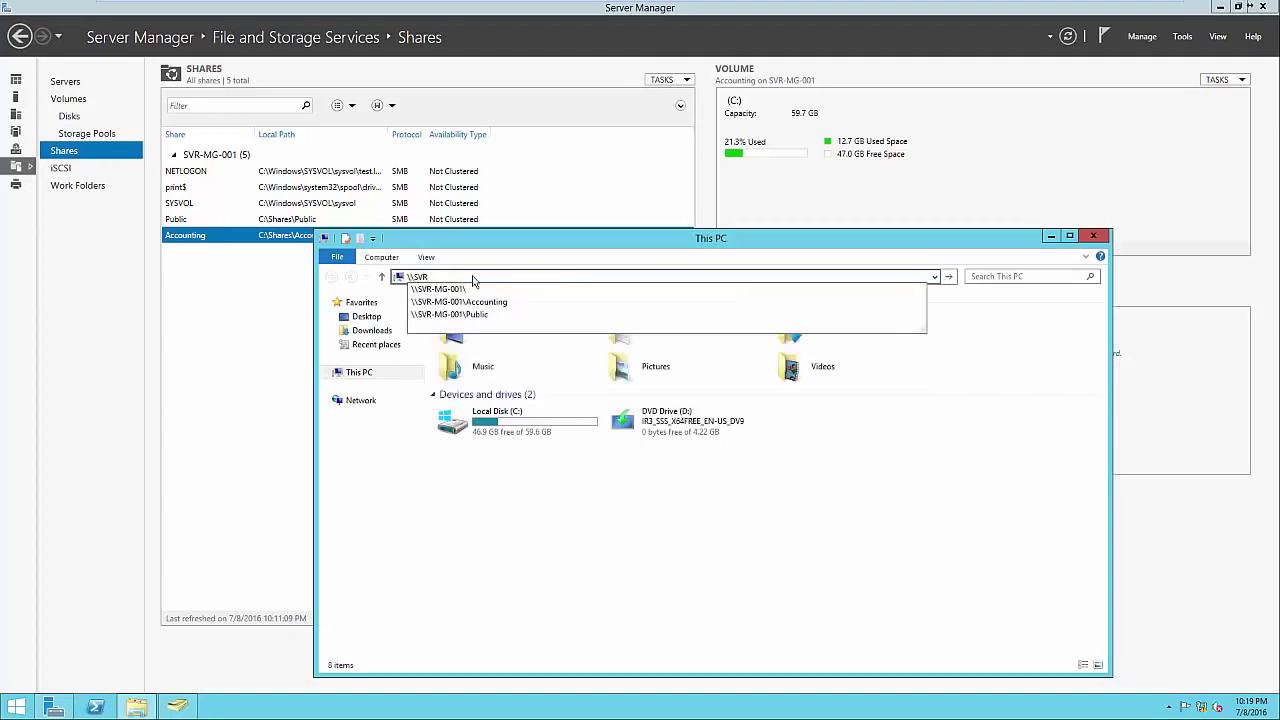
{"action": "key", "text": "Down"}
{"action": "key", "text": "Down"}
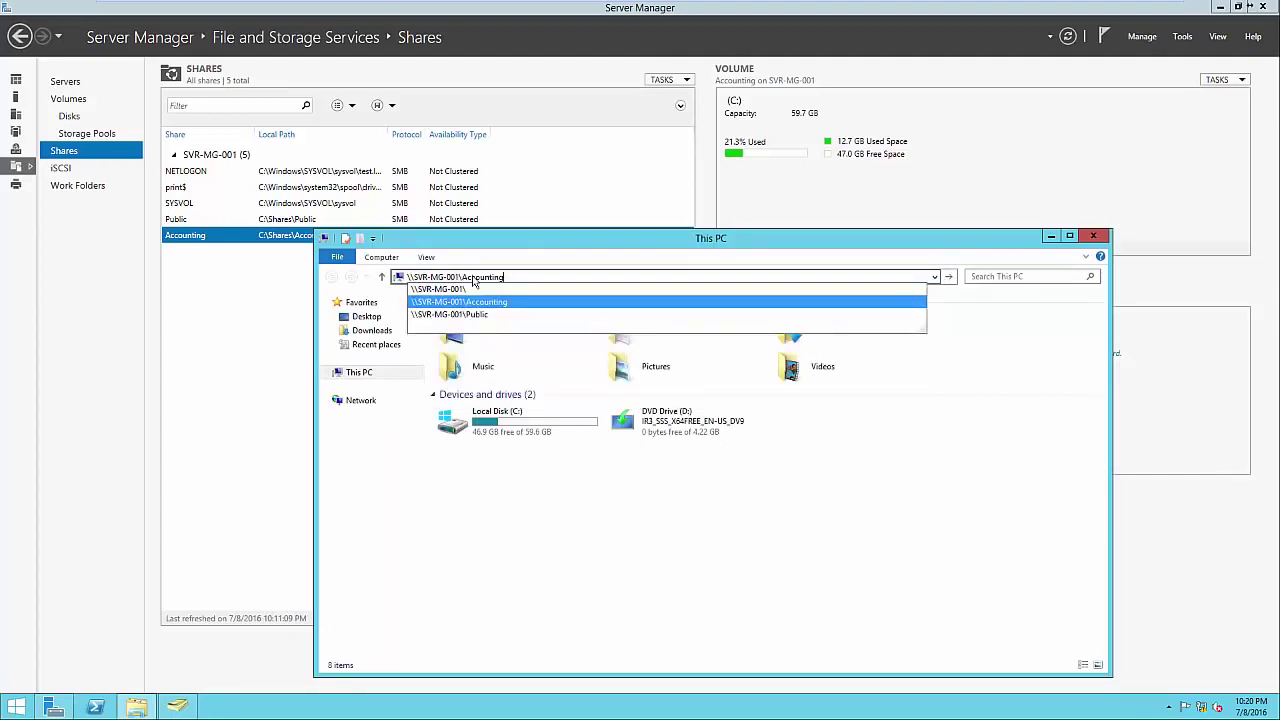
{"action": "key", "text": "Return"}
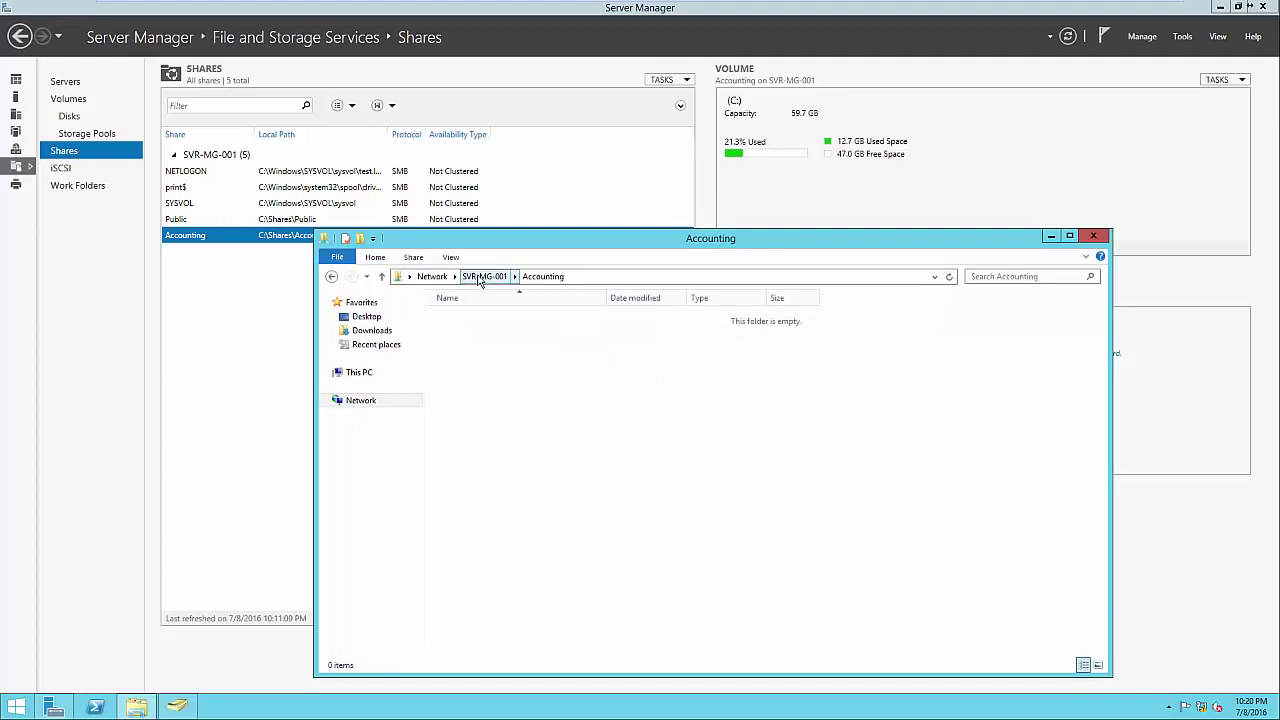
{"action": "left_click", "coordinate": [480, 277]}
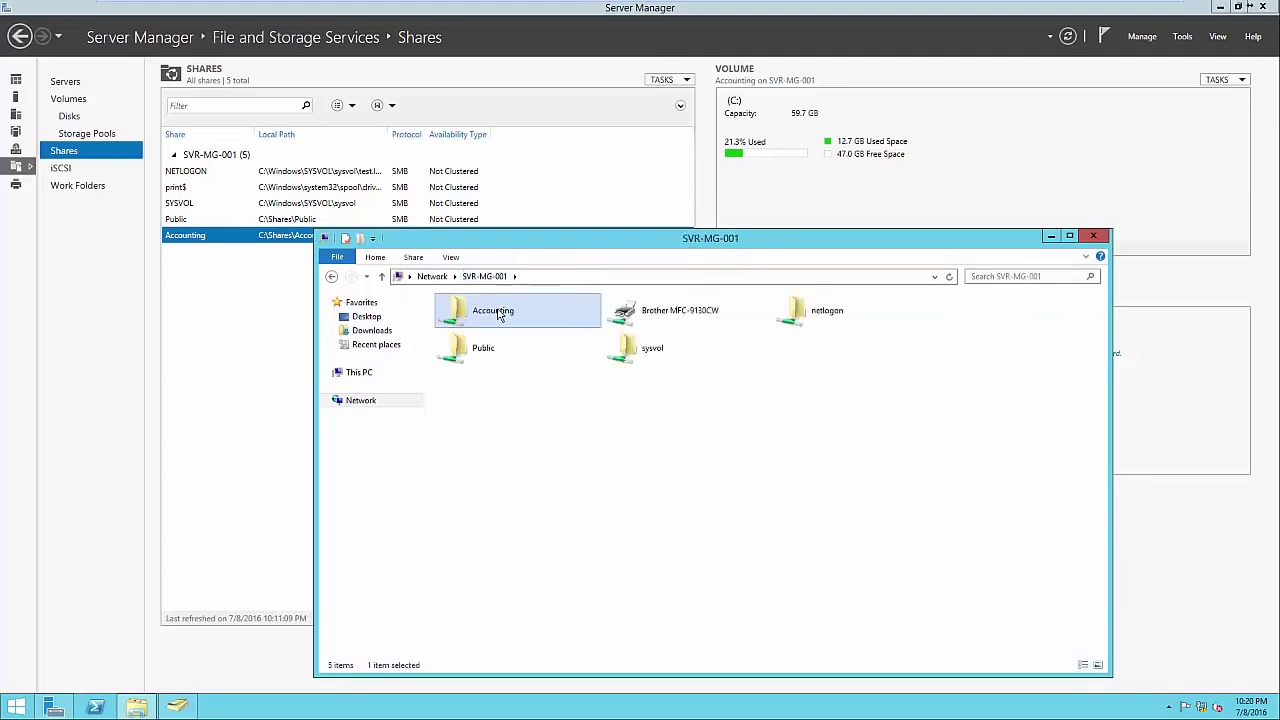
{"action": "right_click", "coordinate": [499, 314]}
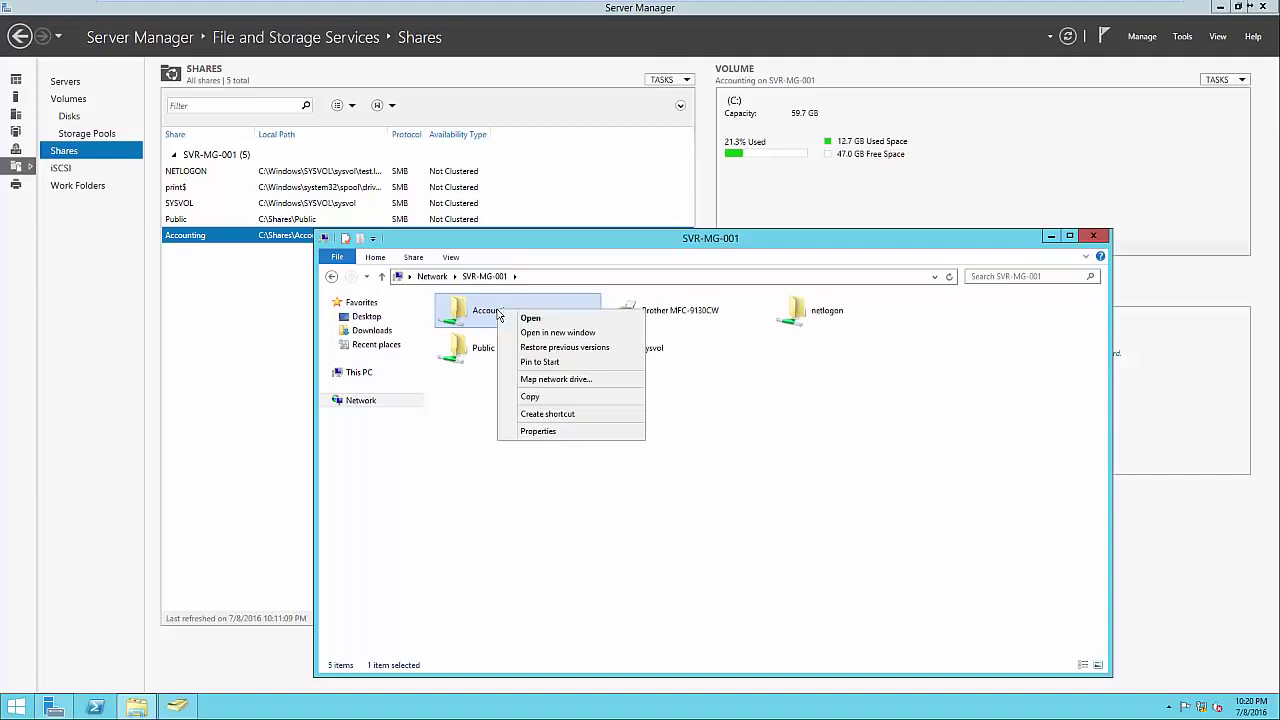
{"action": "left_click", "coordinate": [538, 431]}
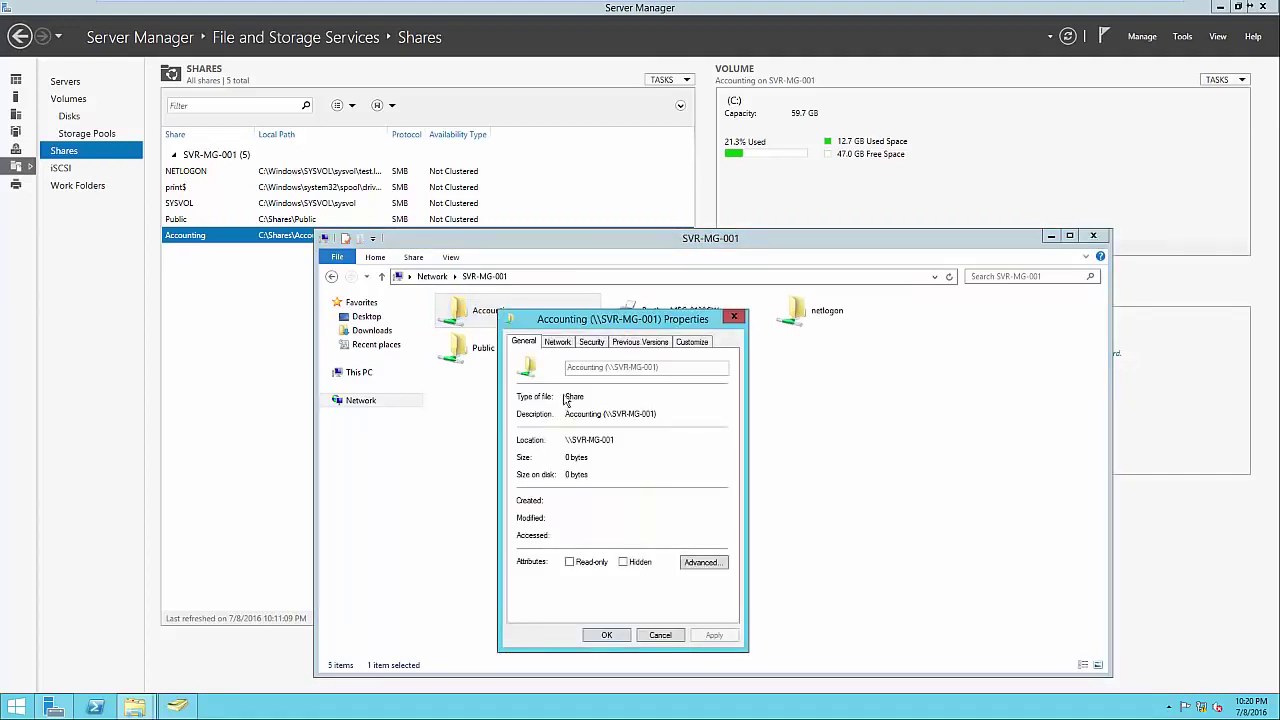
{"action": "left_click", "coordinate": [591, 343]}
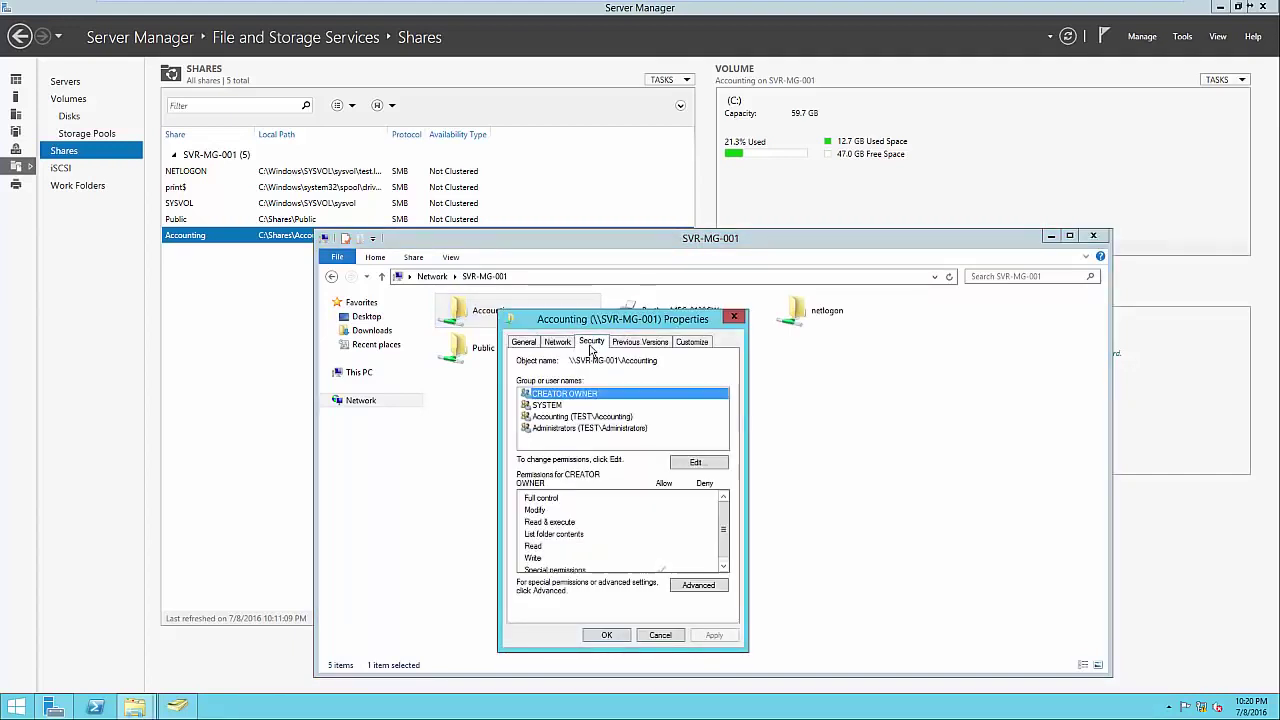
{"action": "left_click", "coordinate": [574, 417]}
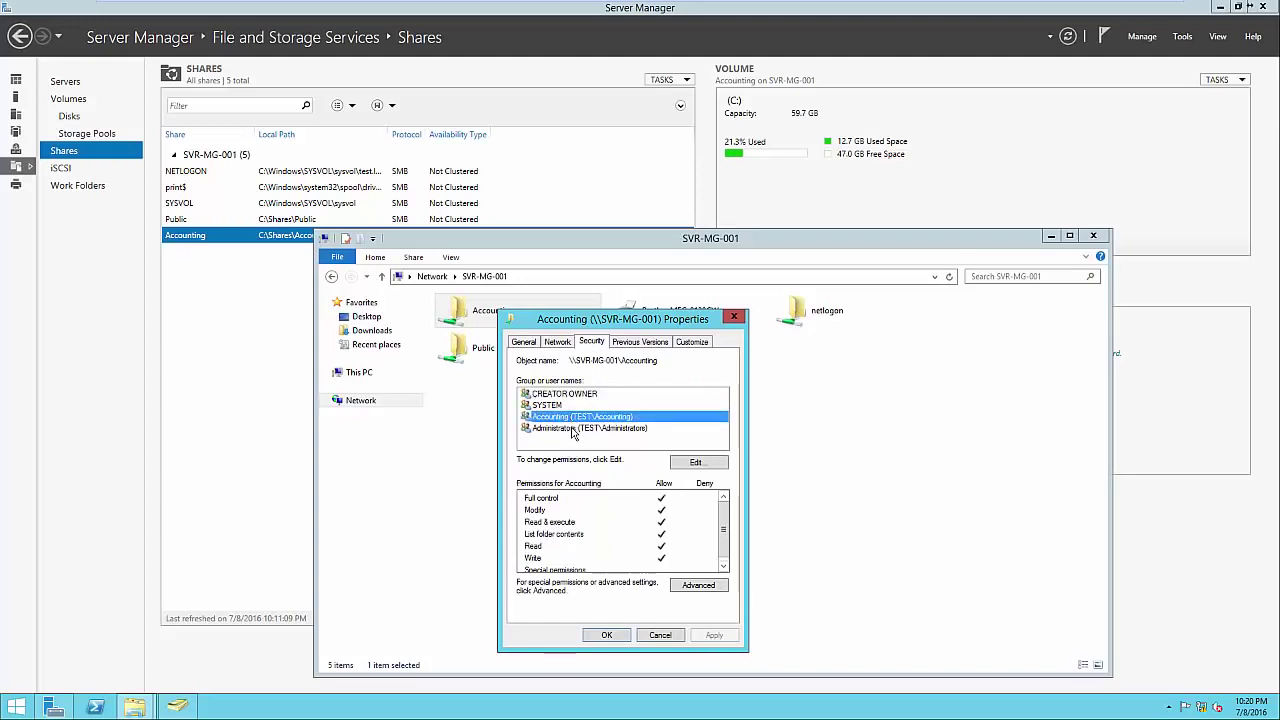
{"action": "left_click", "coordinate": [573, 429]}
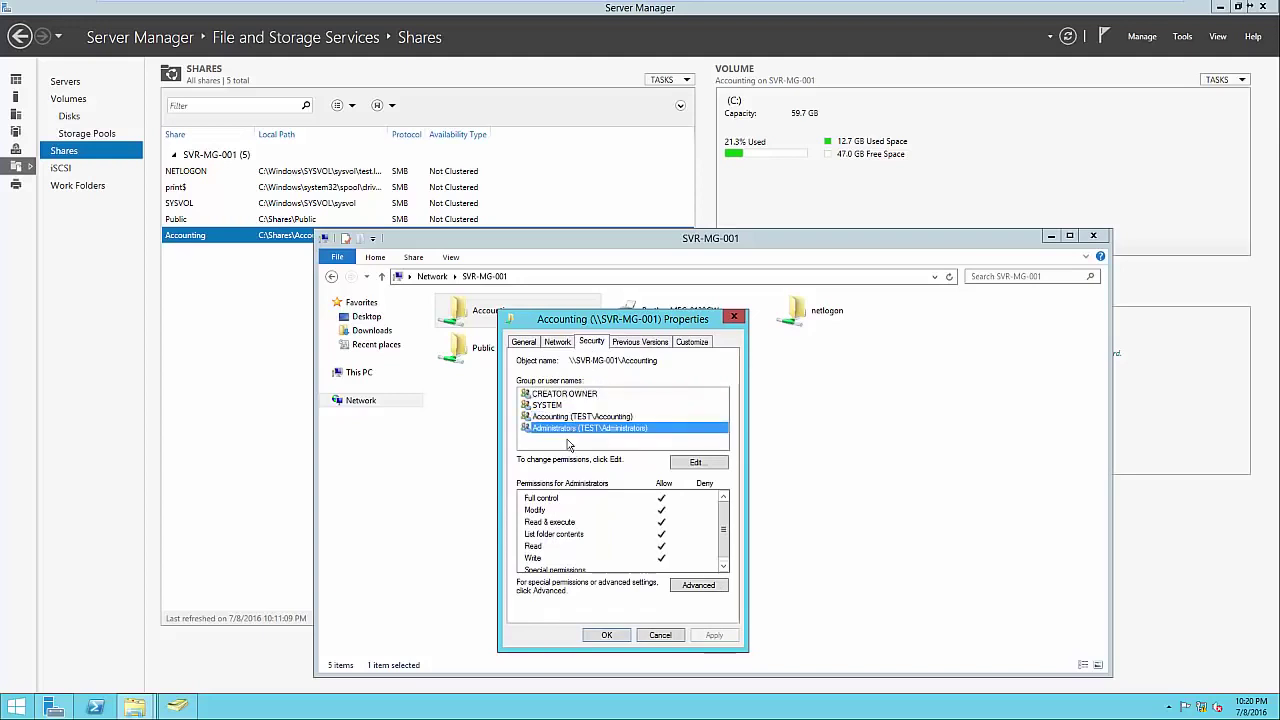
{"action": "left_click", "coordinate": [570, 442]}
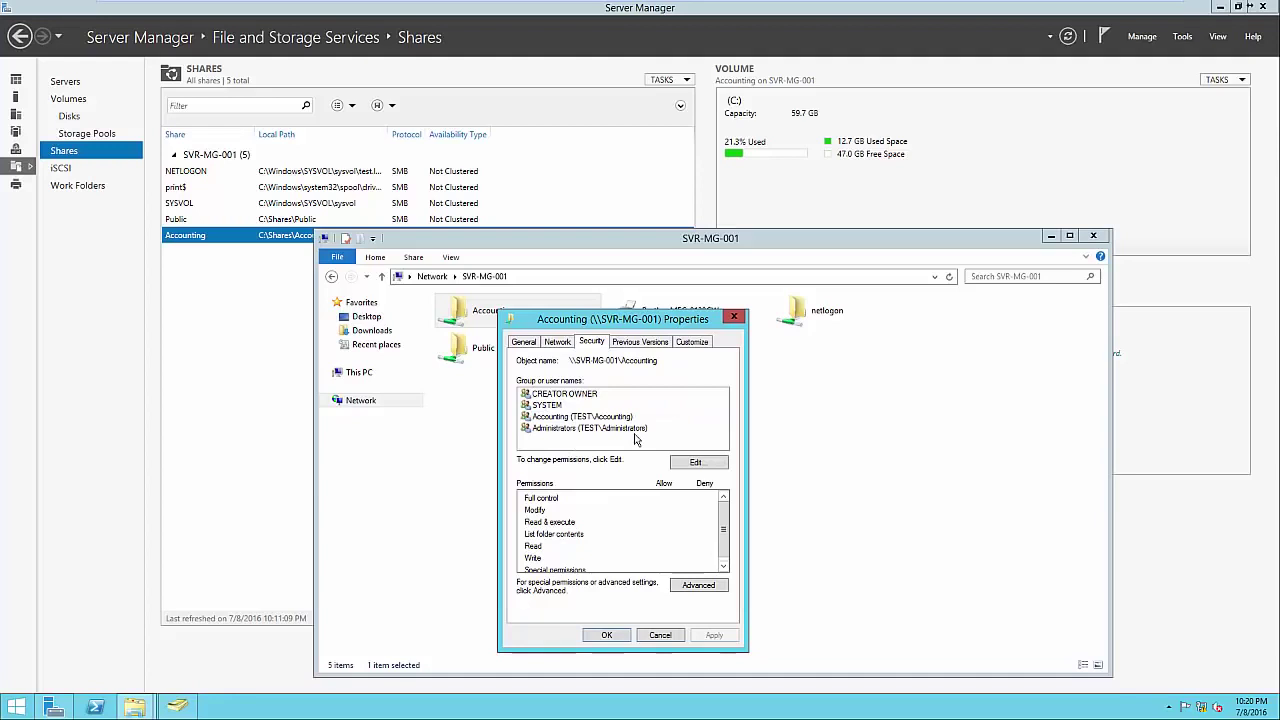
{"action": "left_click", "coordinate": [616, 636]}
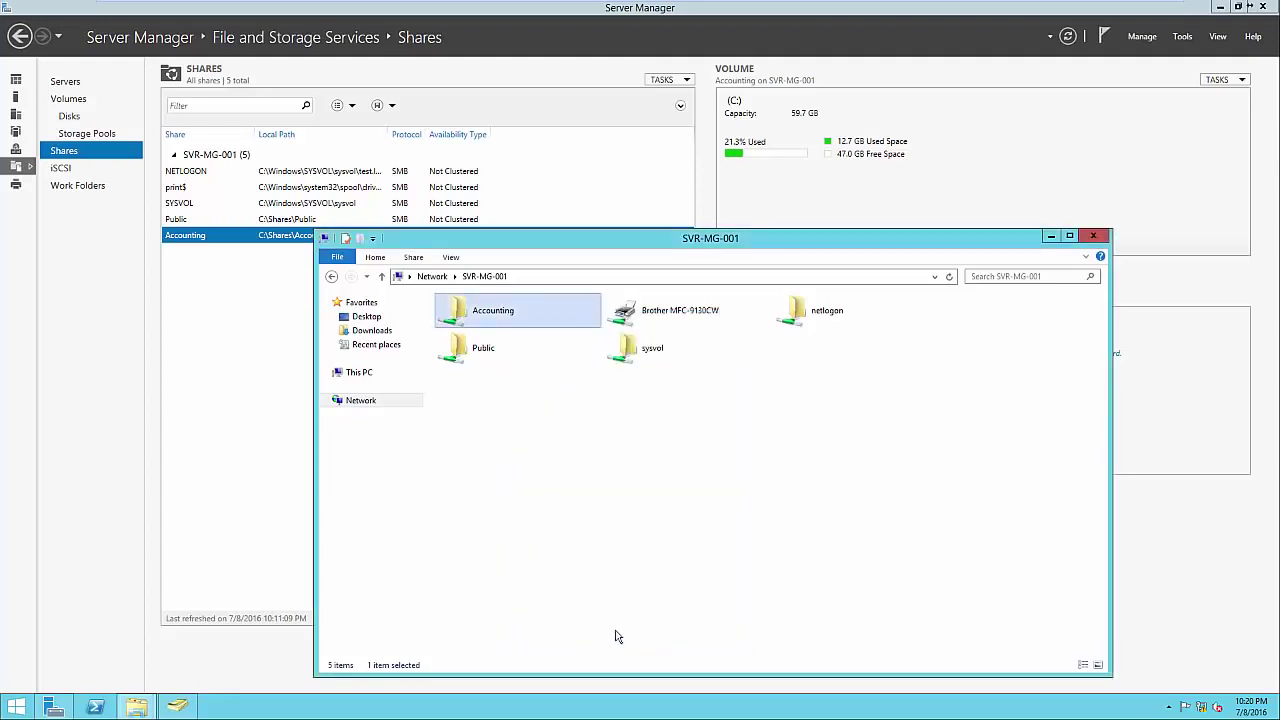
{"action": "key", "text": "alt+F4"}
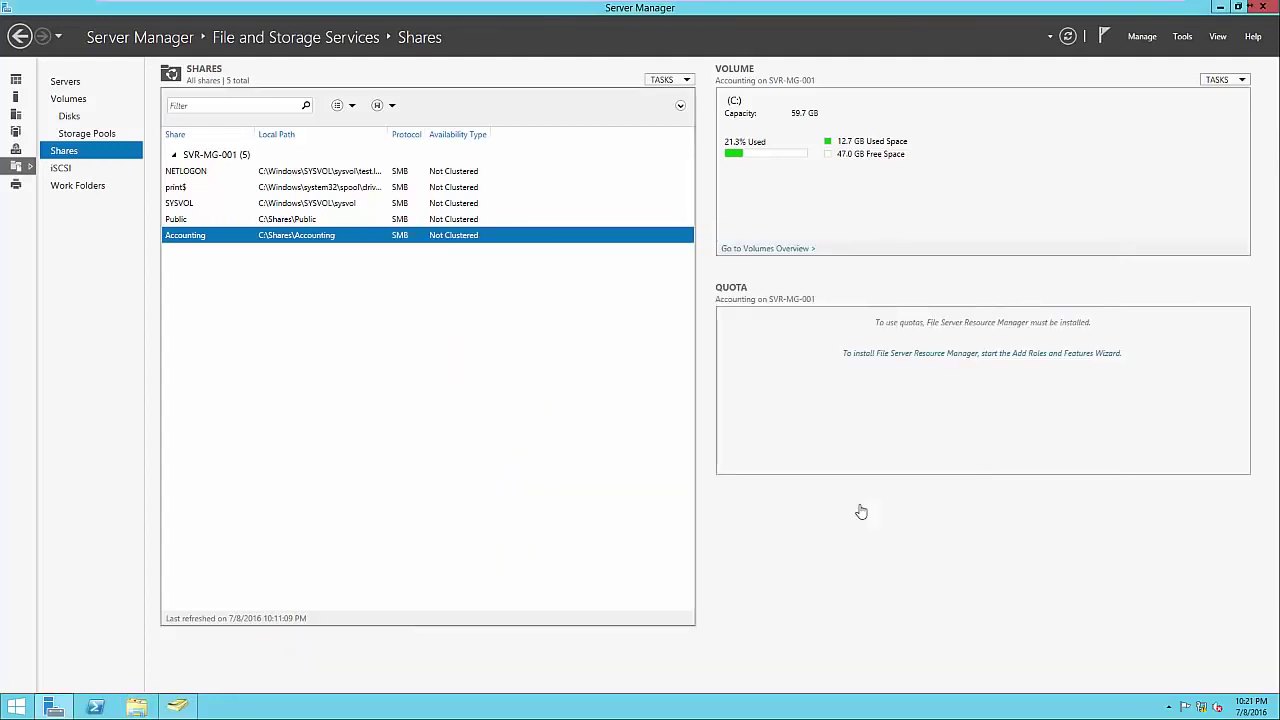